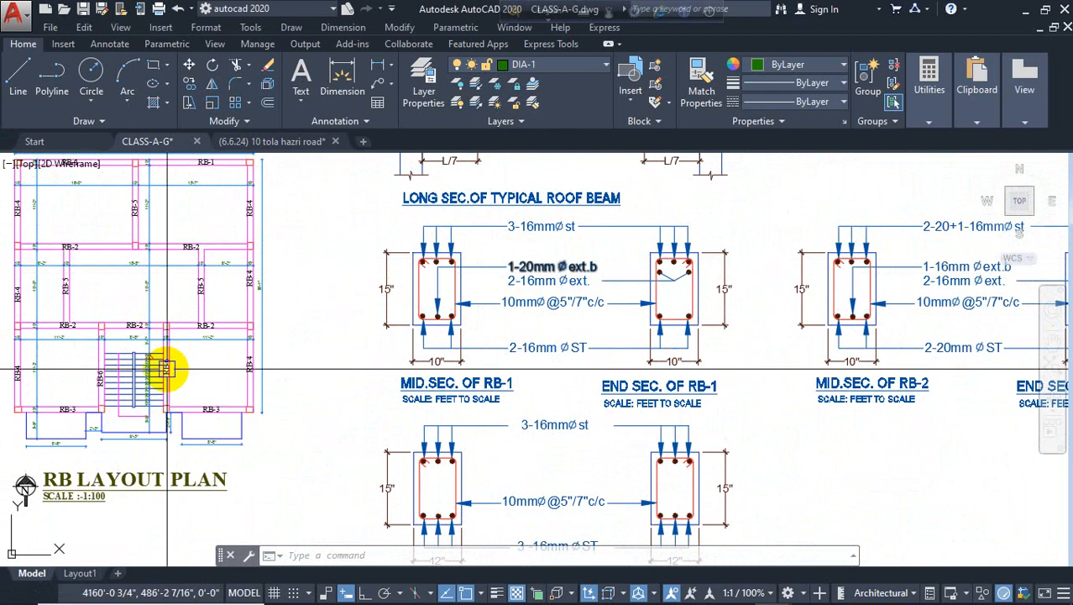
# Copy the whole RB layout plan into the empty space below the original.
pyautogui.scroll(4, 203, 326)
pyautogui.scroll(-4, 276, 387)
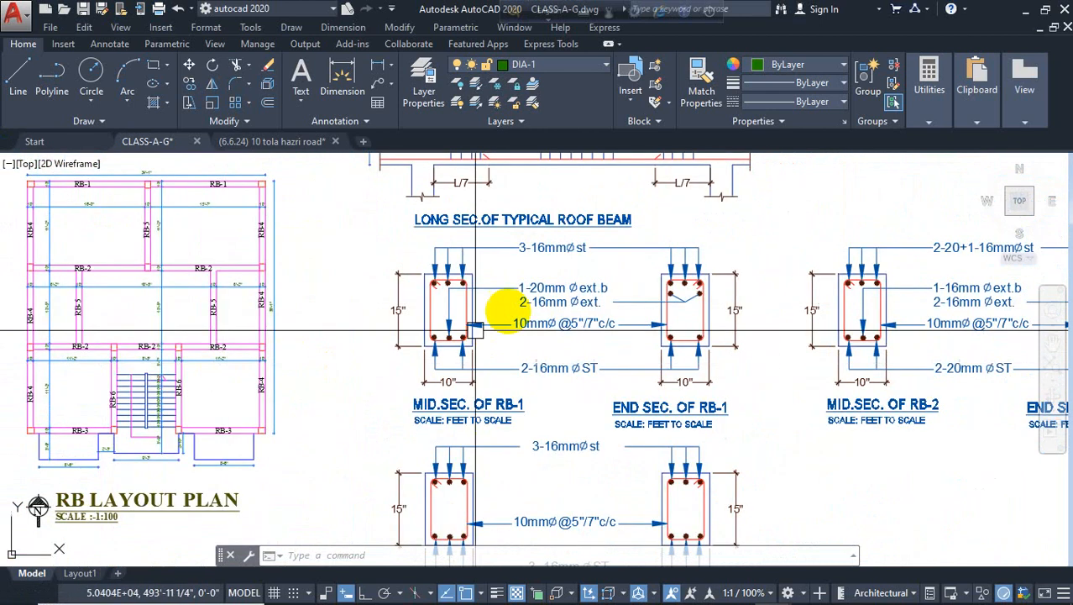
pyautogui.scroll(-2, 491, 273)
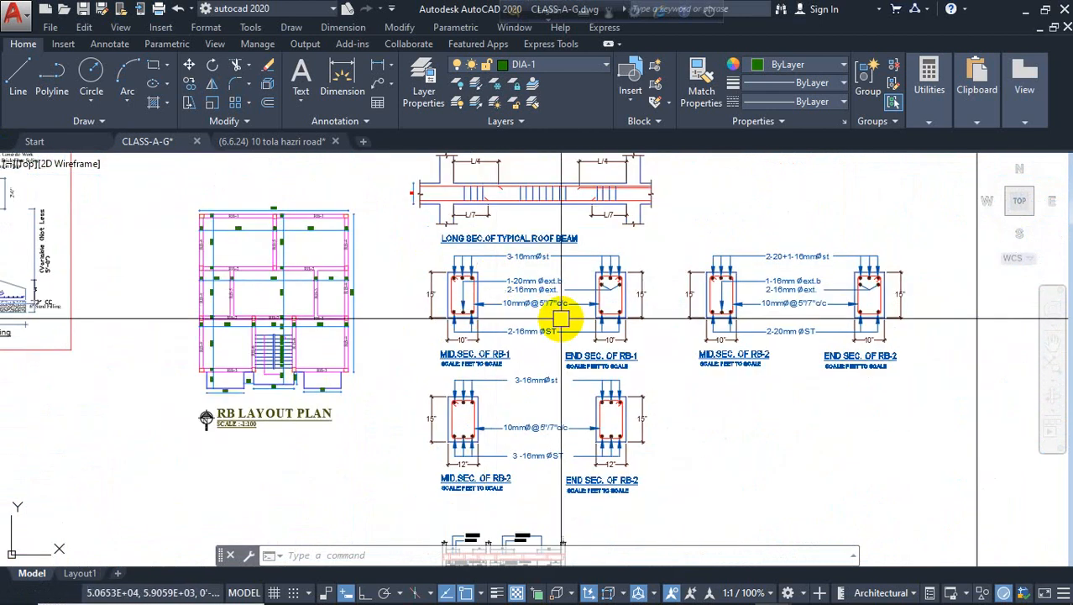
pyautogui.scroll(2, 481, 233)
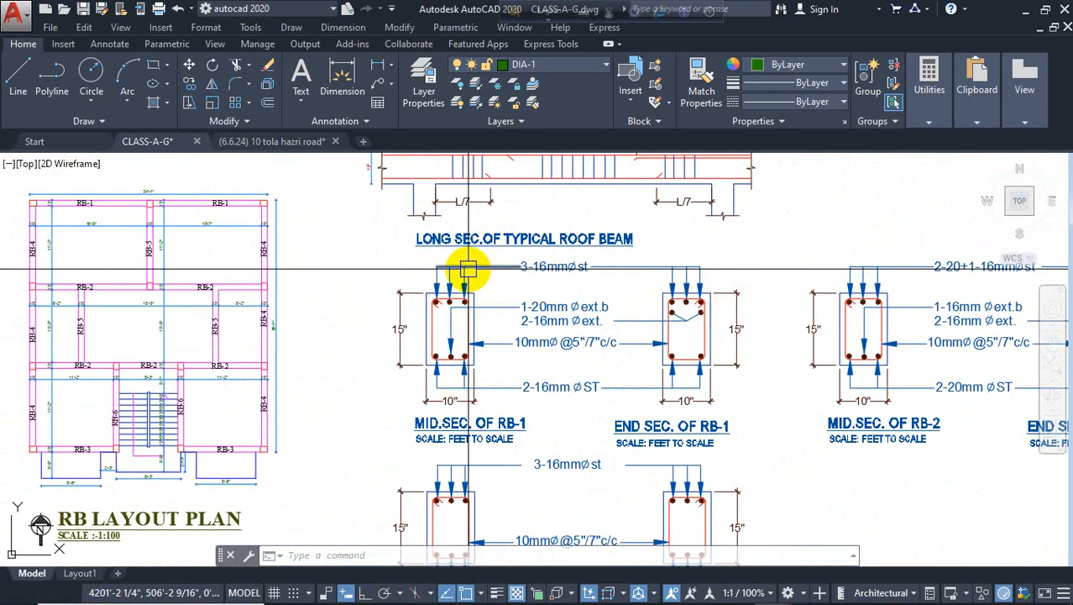
pyautogui.scroll(-4, 573, 216)
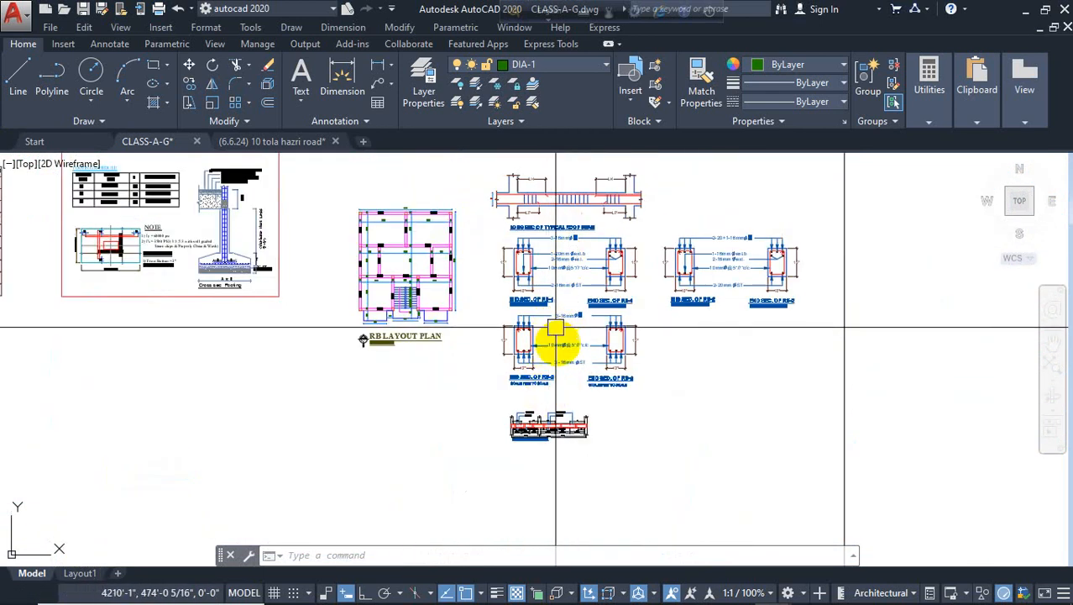
pyautogui.scroll(6, 535, 300)
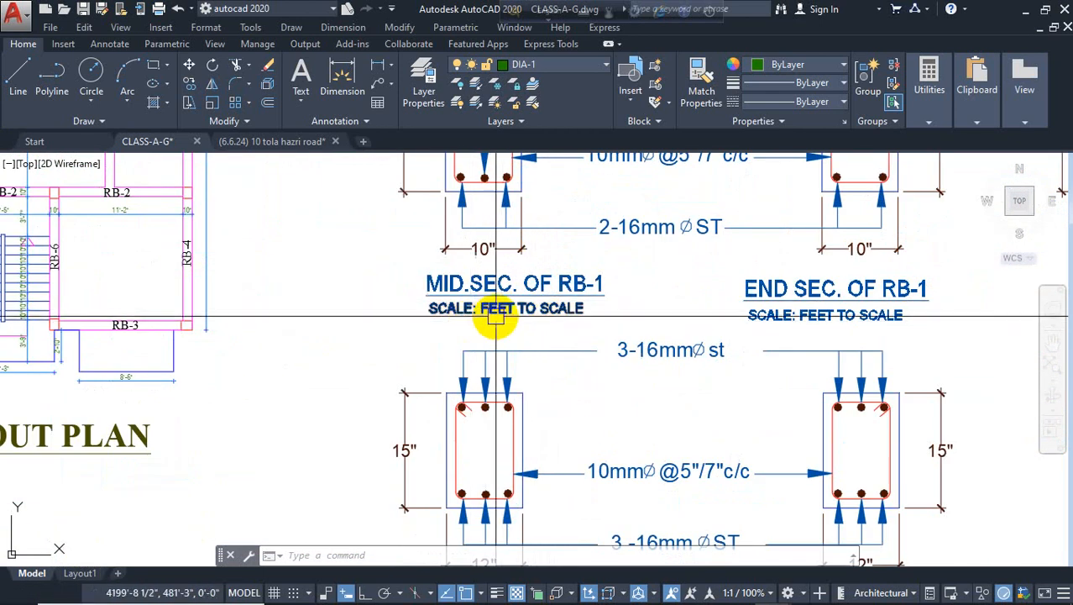
pyautogui.moveTo(724, 316); pyautogui.dragTo(495, 331, button='middle')
pyautogui.moveTo(236, 325); pyautogui.dragTo(303, 323, button='middle')
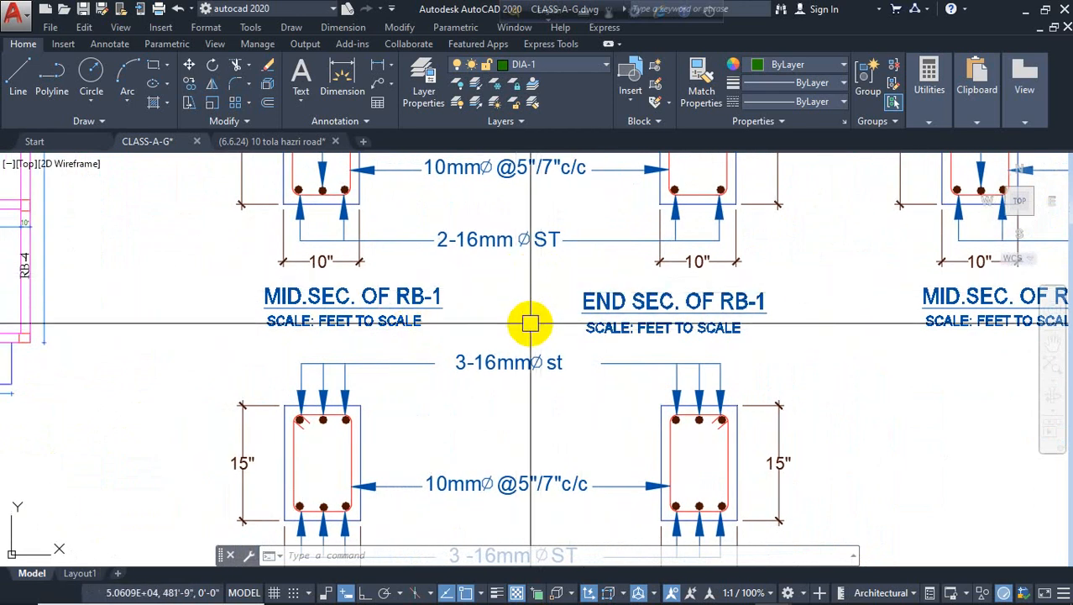
pyautogui.moveTo(476, 328); pyautogui.dragTo(636, 277, button='middle')
pyautogui.scroll(-2, 588, 283)
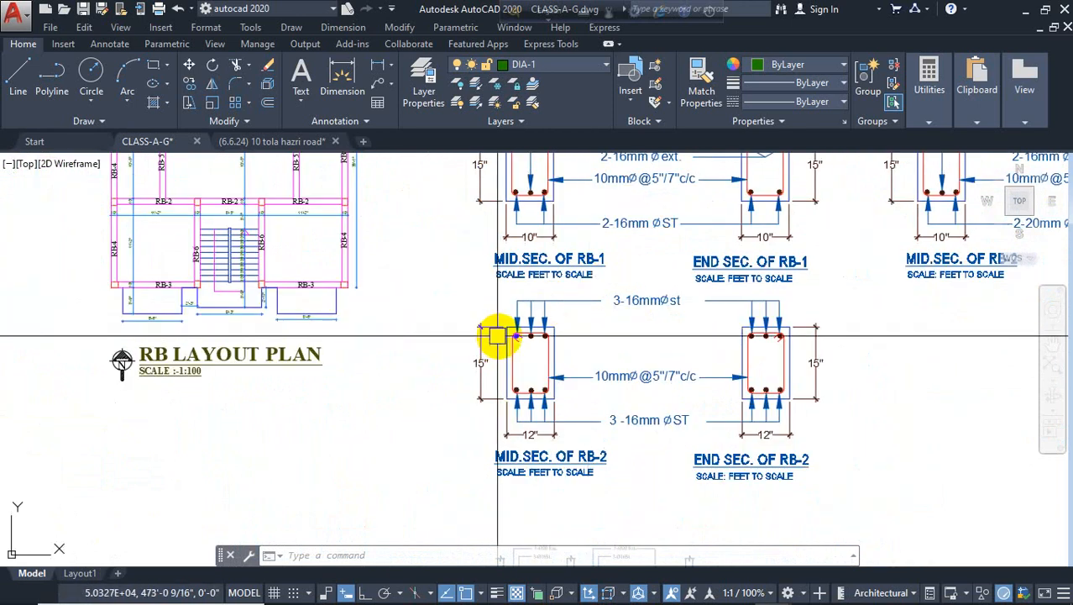
pyautogui.moveTo(497, 335)
pyautogui.mouseDown(button='middle')
pyautogui.moveTo(683, 340)
pyautogui.moveTo(647, 412)
pyautogui.moveTo(651, 376)
pyautogui.moveTo(675, 354)
pyautogui.mouseUp(button='middle')
pyautogui.moveTo(653, 429); pyautogui.dragTo(681, 421, button='middle')
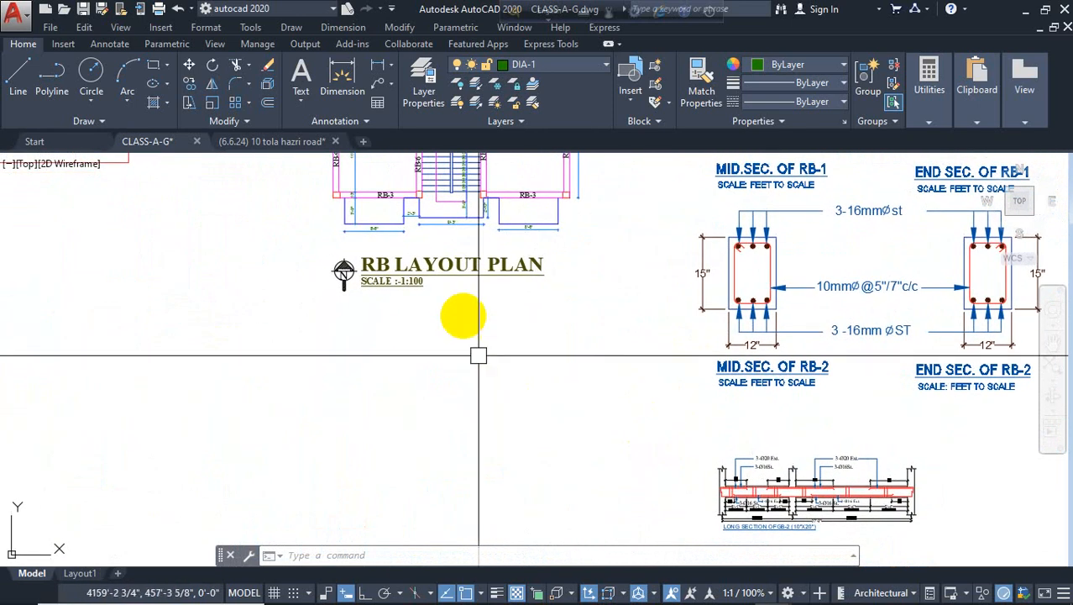
pyautogui.scroll(2, 378, 214)
pyautogui.moveTo(388, 223); pyautogui.dragTo(340, 435, button='middle')
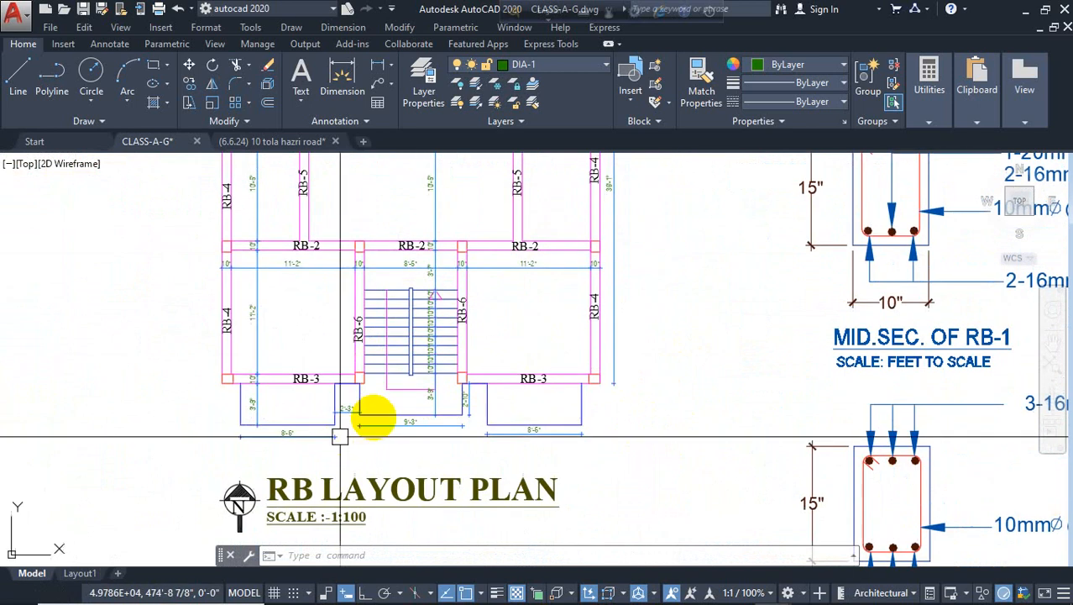
pyautogui.moveTo(504, 350); pyautogui.dragTo(524, 466, button='middle')
pyautogui.moveTo(433, 331); pyautogui.dragTo(448, 414, button='middle')
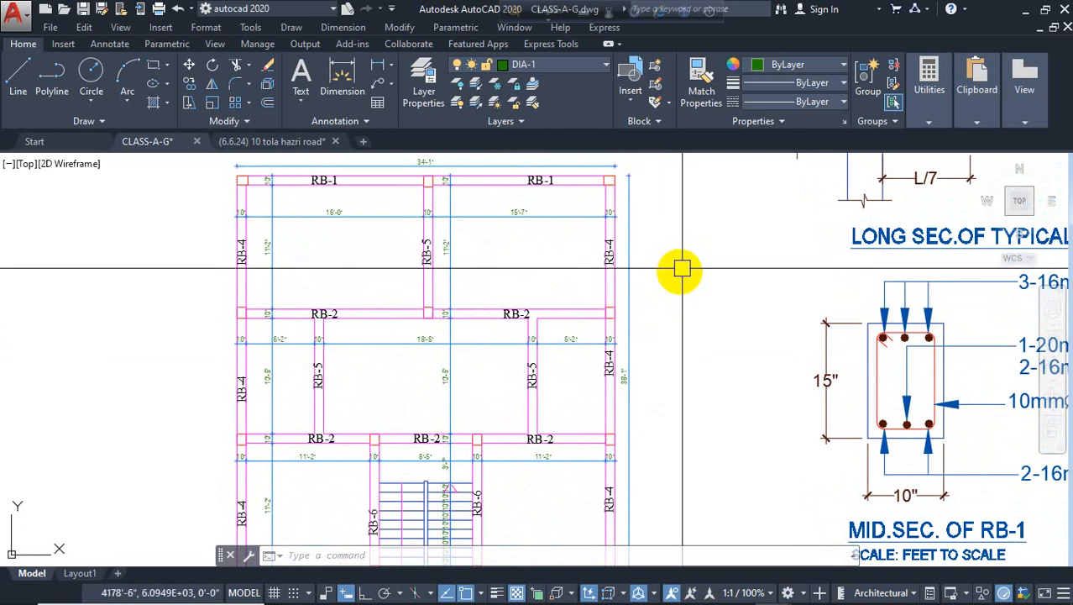
pyautogui.moveTo(687, 323)
pyautogui.mouseDown(button='middle')
pyautogui.moveTo(682, 270)
pyautogui.moveTo(692, 351)
pyautogui.mouseUp(button='middle')
pyautogui.scroll(-4, 634, 256)
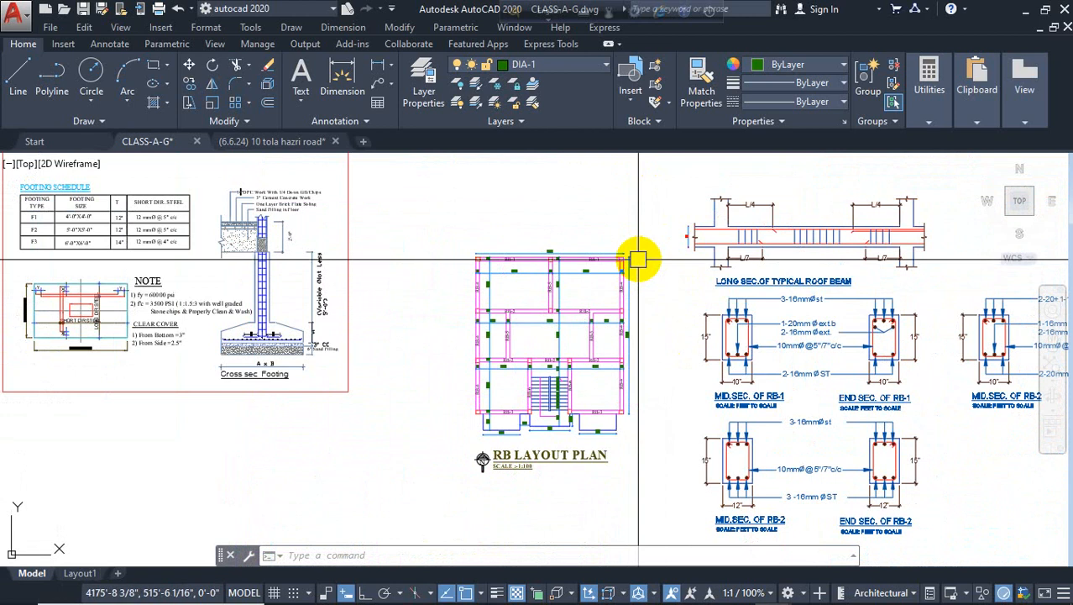
pyautogui.scroll(2, 623, 407)
pyautogui.scroll(-2, 642, 302)
pyautogui.click(644, 188)
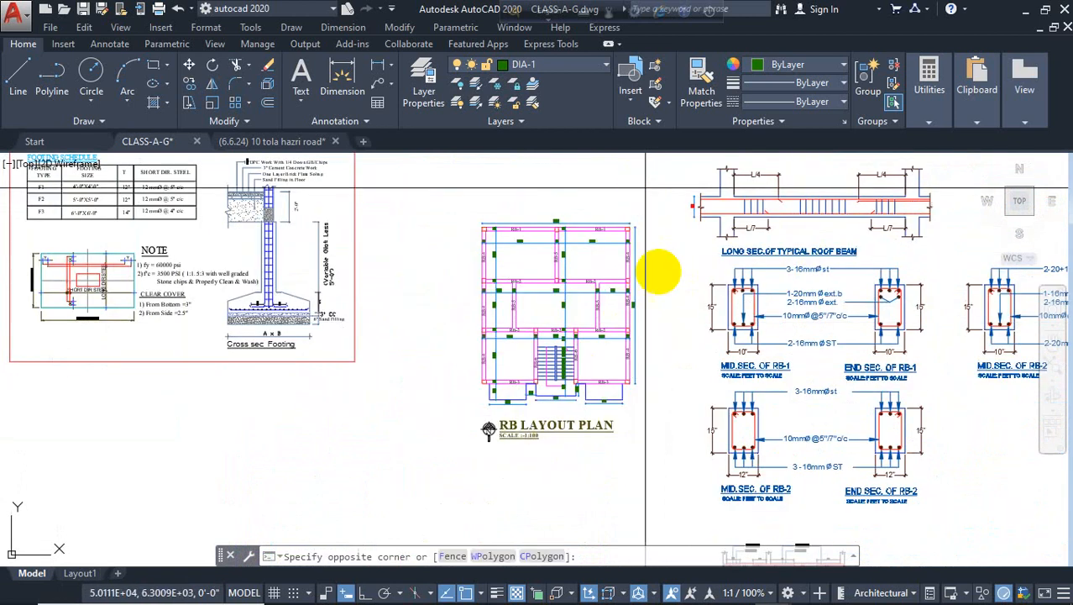
pyautogui.click(443, 453)
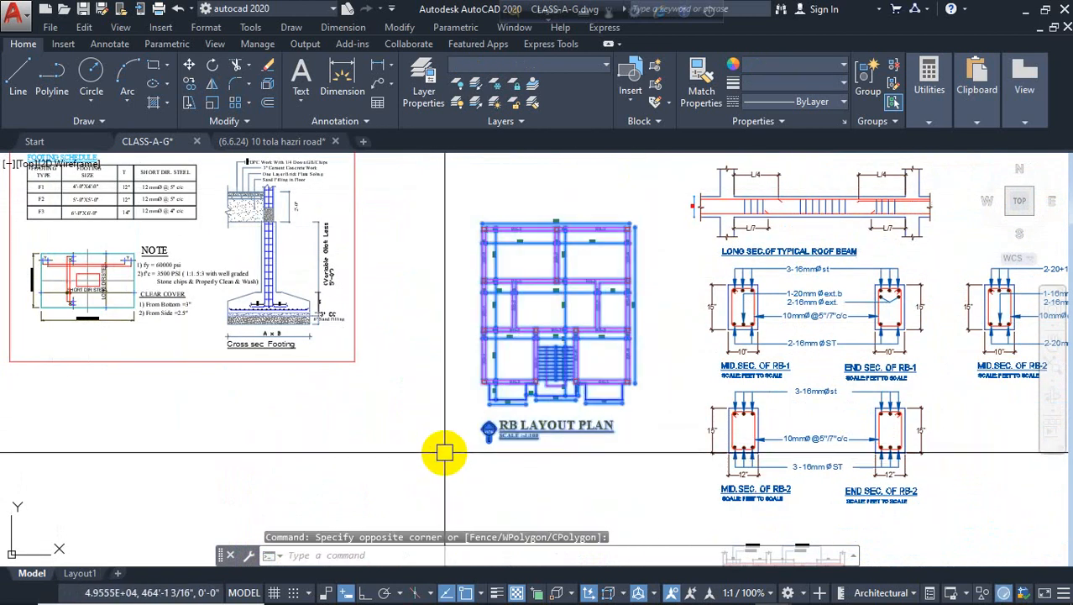
pyautogui.write('co')
pyautogui.press('Return')
pyautogui.click(532, 444)
pyautogui.moveTo(453, 449); pyautogui.dragTo(424, 237, button='middle')
pyautogui.click(383, 507)
pyautogui.press('Escape')
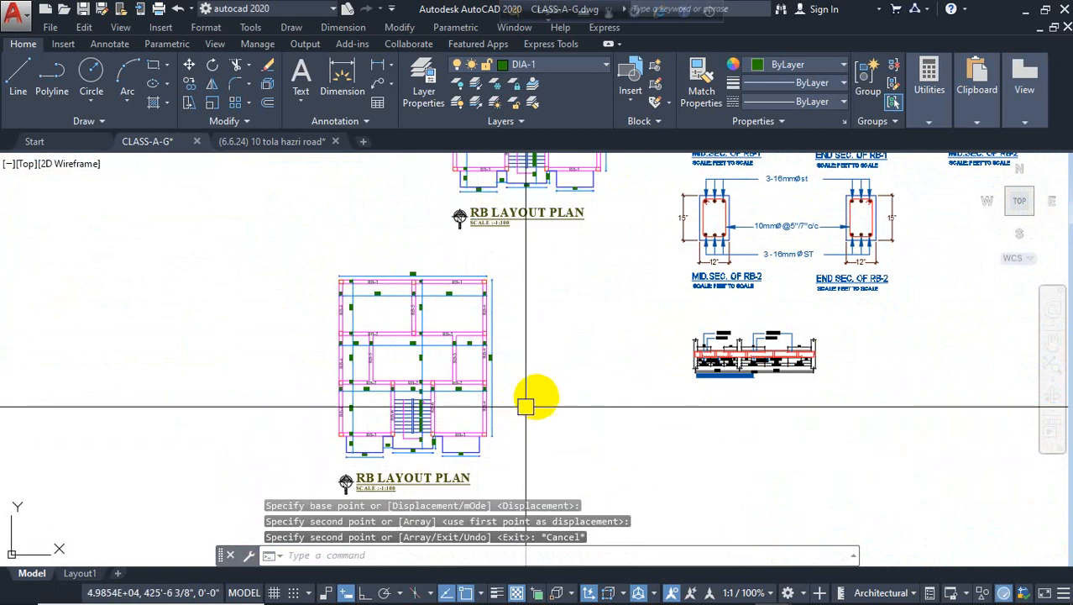
# With Ortho on, rotate the copied plan by 90°.
pyautogui.moveTo(537, 398); pyautogui.dragTo(560, 311, button='middle')
pyautogui.click(365, 593)
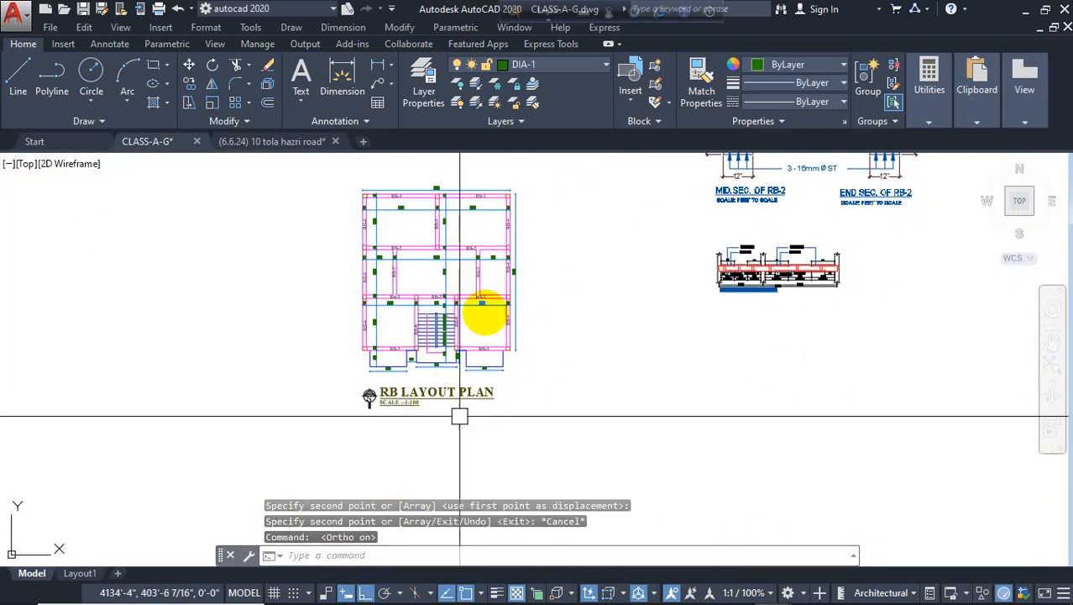
pyautogui.click(573, 163)
pyautogui.click(338, 435)
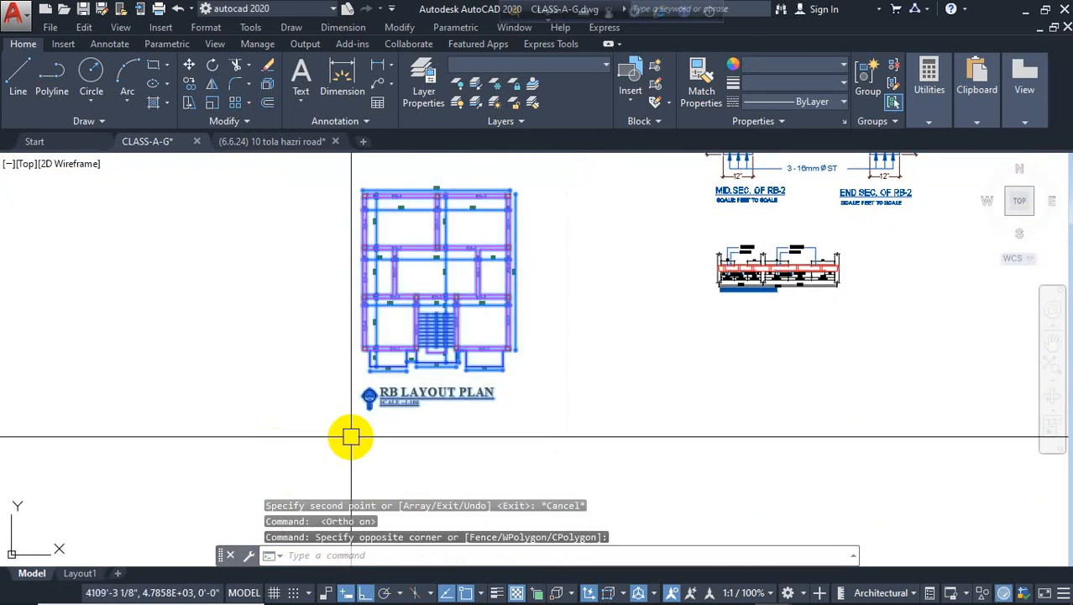
pyautogui.write('ro')
pyautogui.press('Return')
pyautogui.click(498, 420)
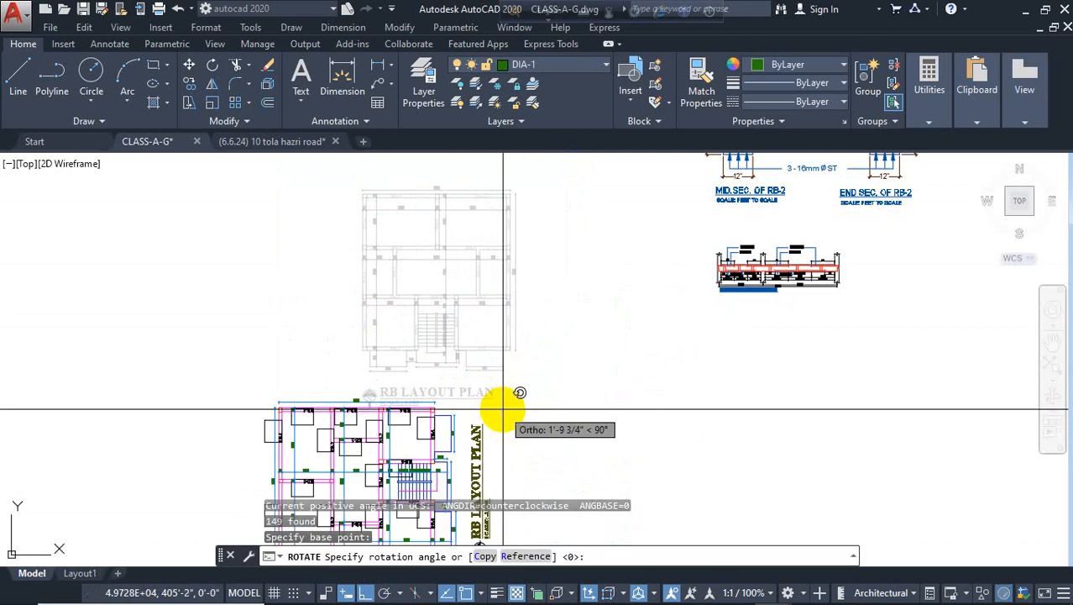
pyautogui.click(502, 410)
# Move the rotated plan up beside the beam sections.
pyautogui.moveTo(491, 376); pyautogui.dragTo(527, 163, button='middle')
pyautogui.scroll(4, 400, 335)
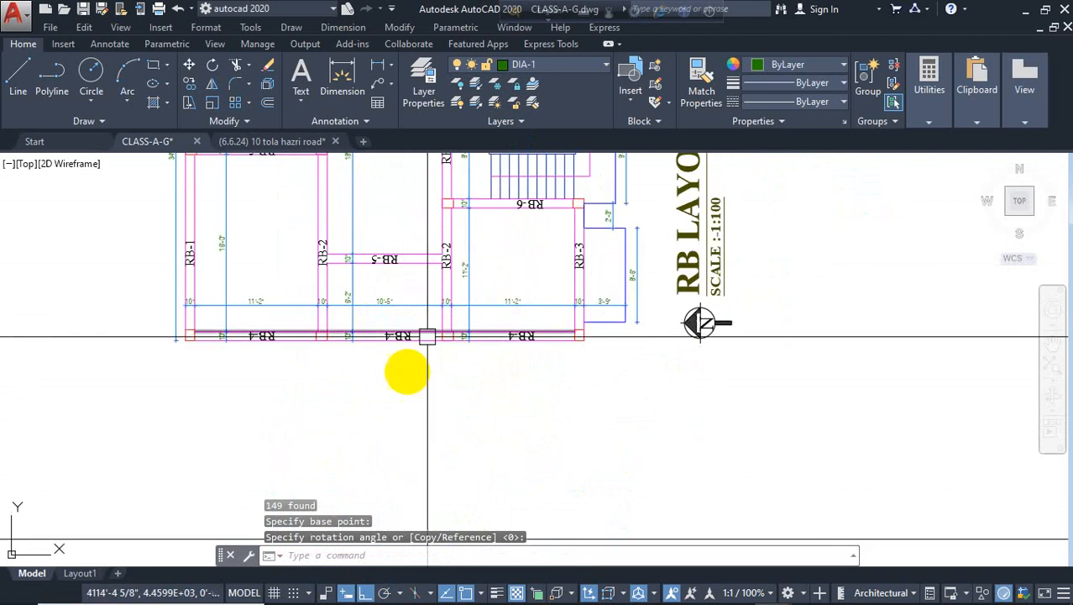
pyautogui.scroll(-4, 427, 336)
pyautogui.click(582, 160)
pyautogui.click(302, 393)
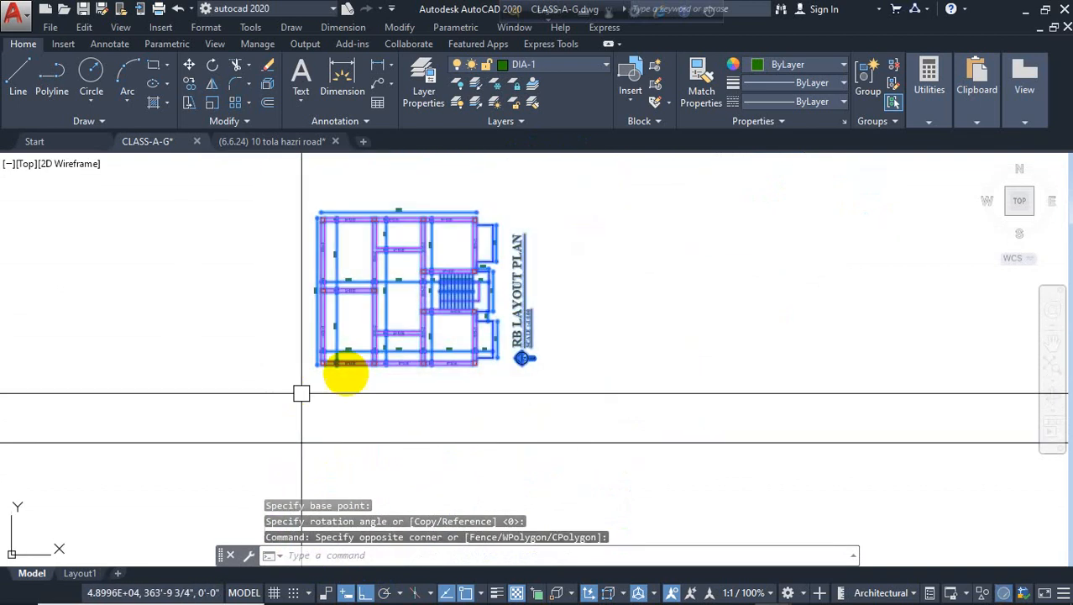
pyautogui.scroll(-4, 383, 384)
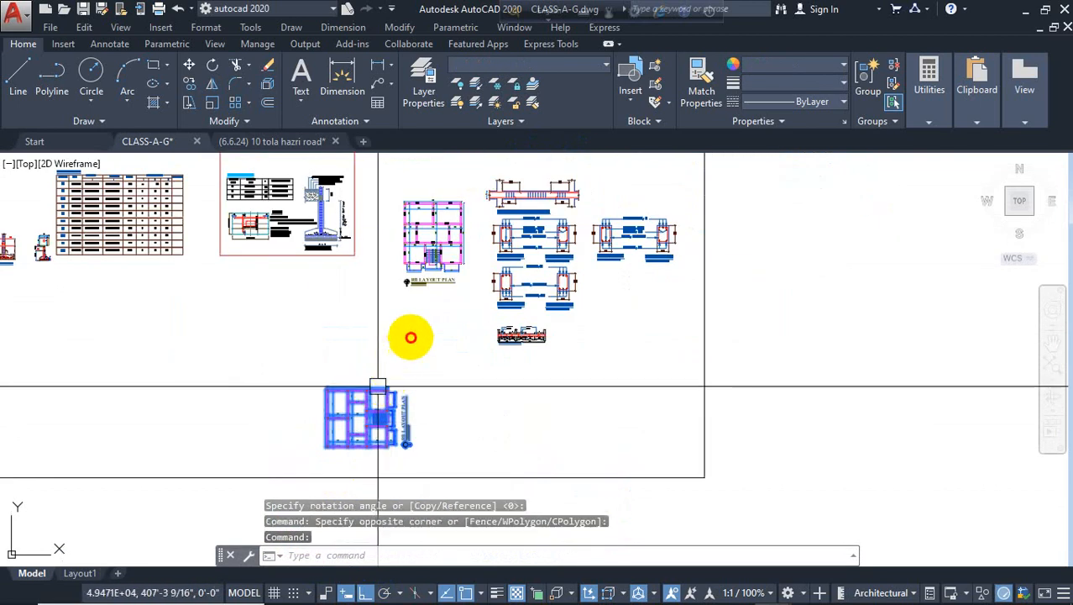
pyautogui.moveTo(378, 386); pyautogui.dragTo(426, 310)
pyautogui.scroll(5, 427, 316)
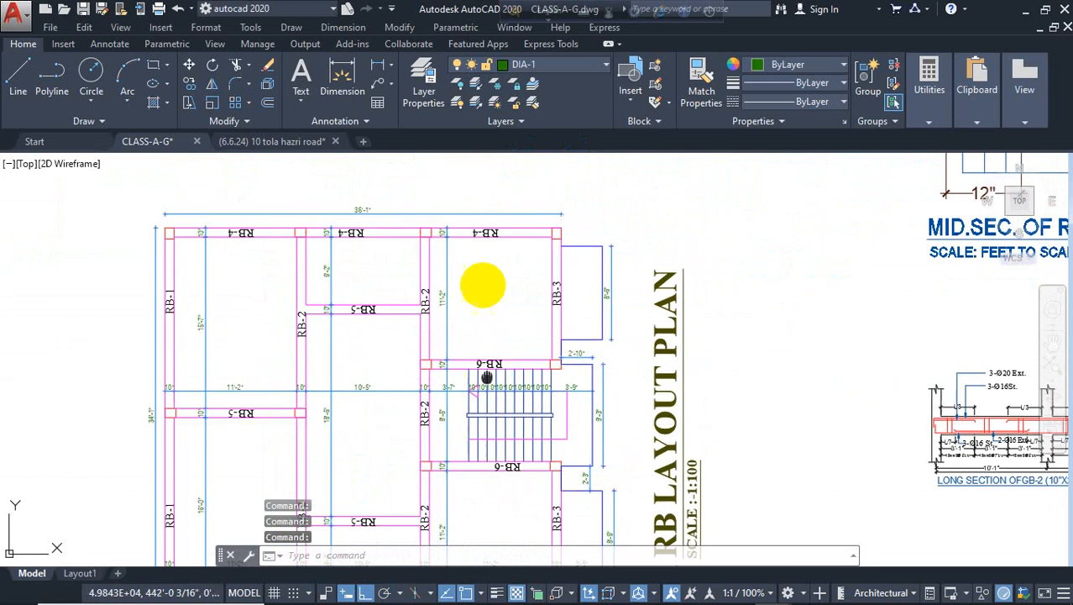
pyautogui.scroll(2, 403, 311)
pyautogui.scroll(-2, 244, 410)
pyautogui.scroll(3, 383, 436)
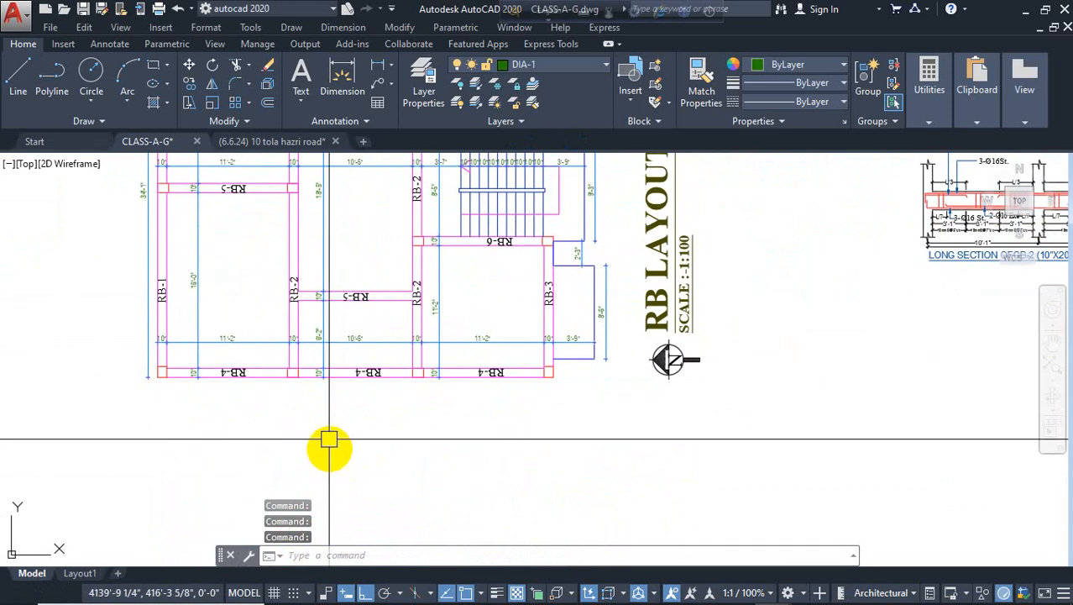
# On the WAll layer, place vertical xlines at the beam end and first RB-4 support.
pyautogui.click(557, 66)
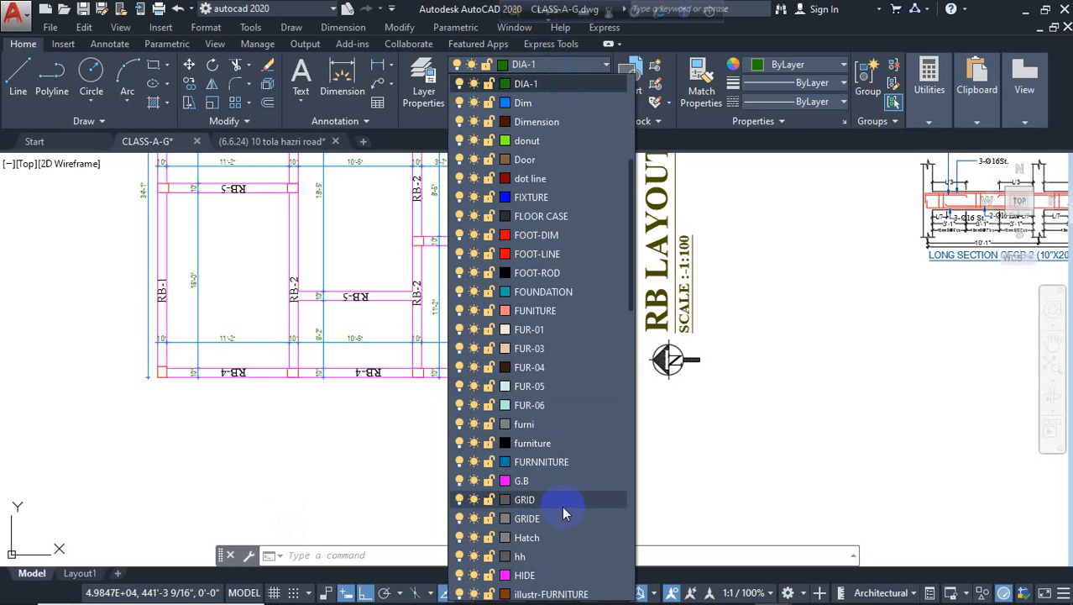
pyautogui.scroll(-10, 556, 506)
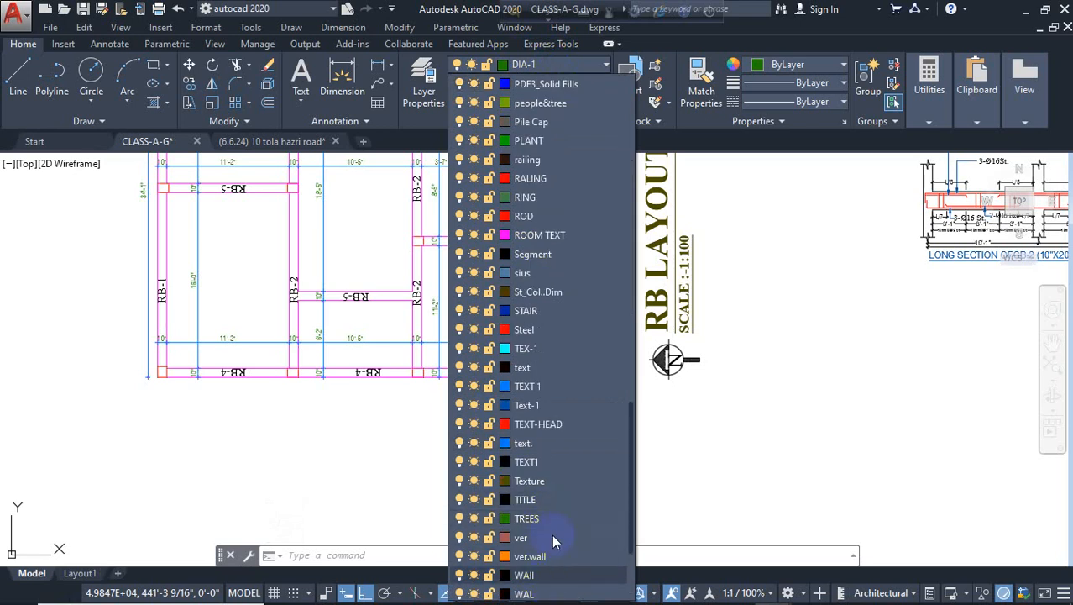
pyautogui.click(524, 574)
pyautogui.write('xl')
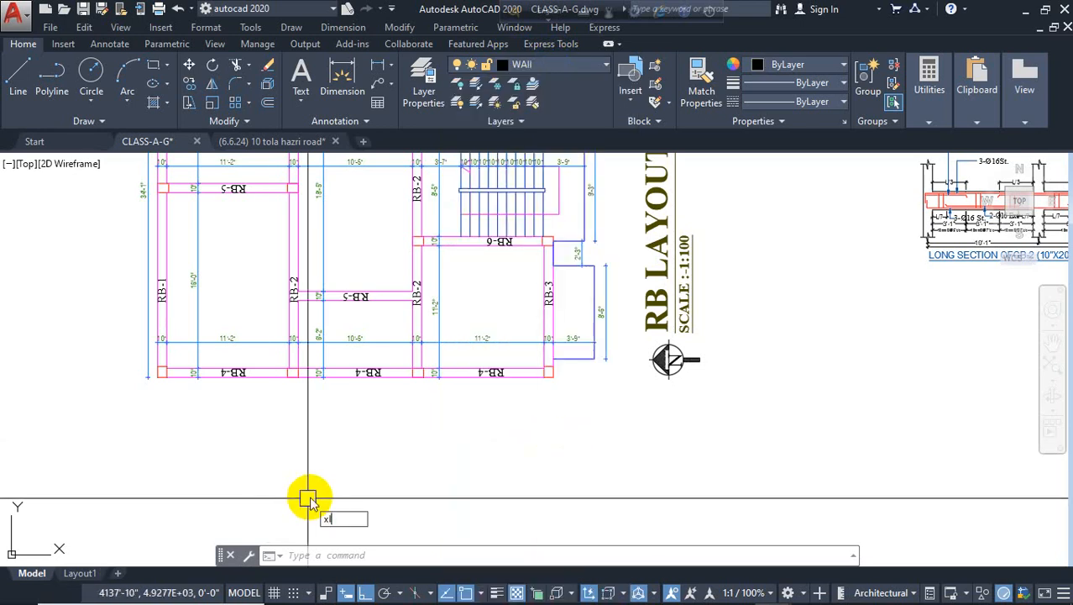
pyautogui.press('Return')
pyautogui.write('v')
pyautogui.press('Return')
pyautogui.scroll(4, 531, 359)
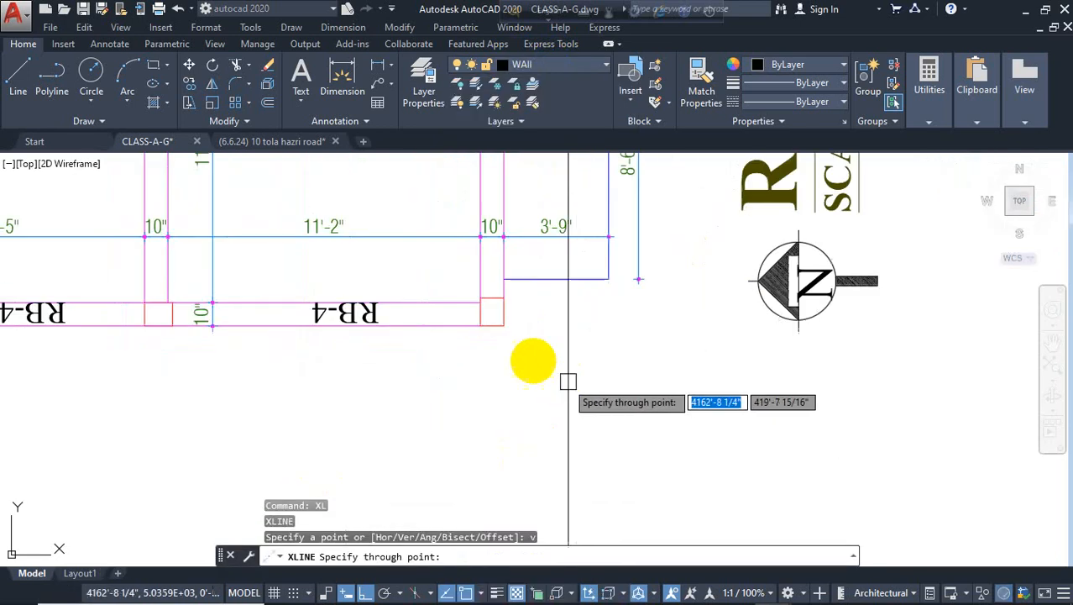
pyautogui.click(481, 326)
pyautogui.scroll(-3, 449, 352)
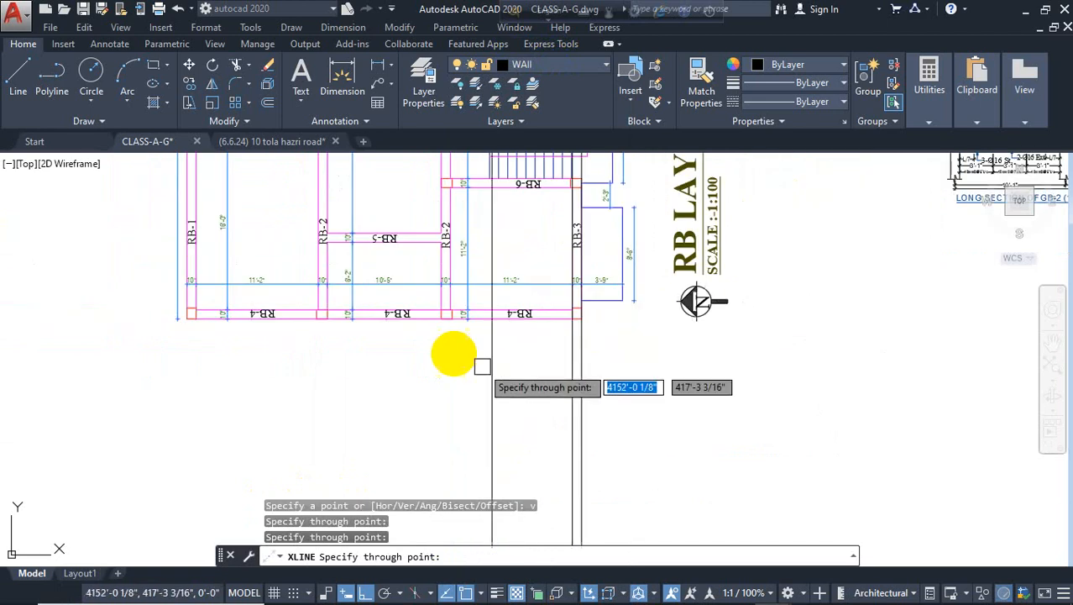
pyautogui.scroll(3, 450, 312)
pyautogui.scroll(4, 444, 286)
pyautogui.click(450, 290)
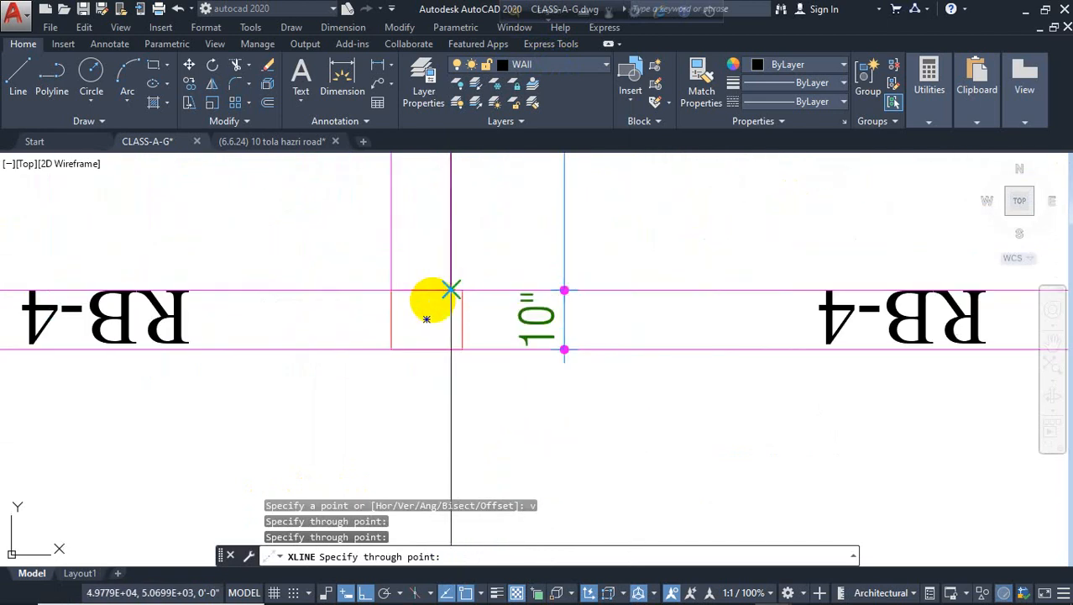
# Add vertical xlines at the remaining beam edge and support, then view the area below.
pyautogui.scroll(-4, 537, 298)
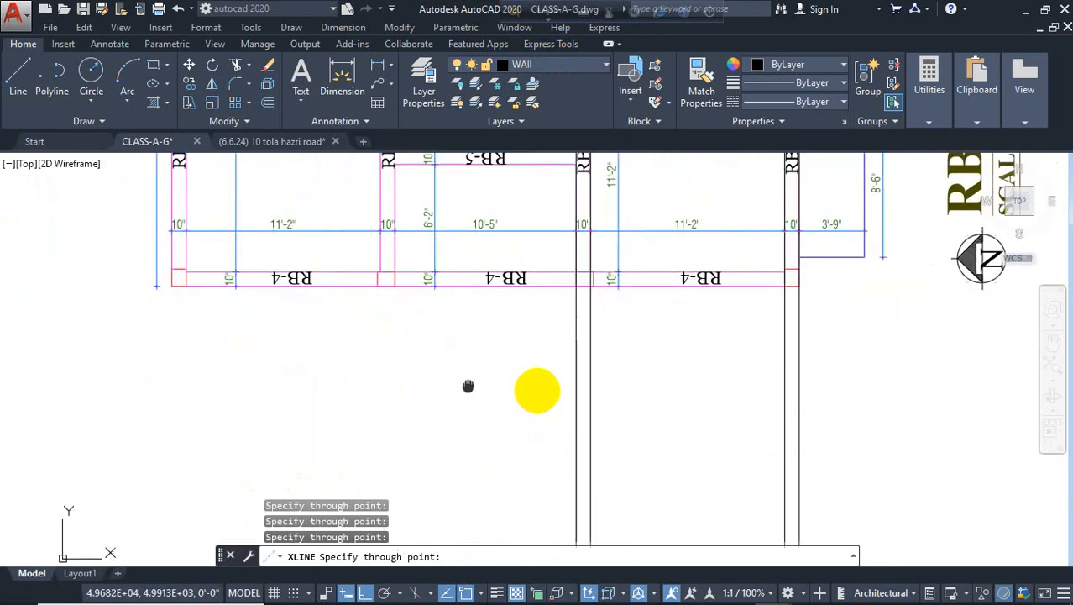
pyautogui.scroll(2, 481, 307)
pyautogui.scroll(4, 508, 349)
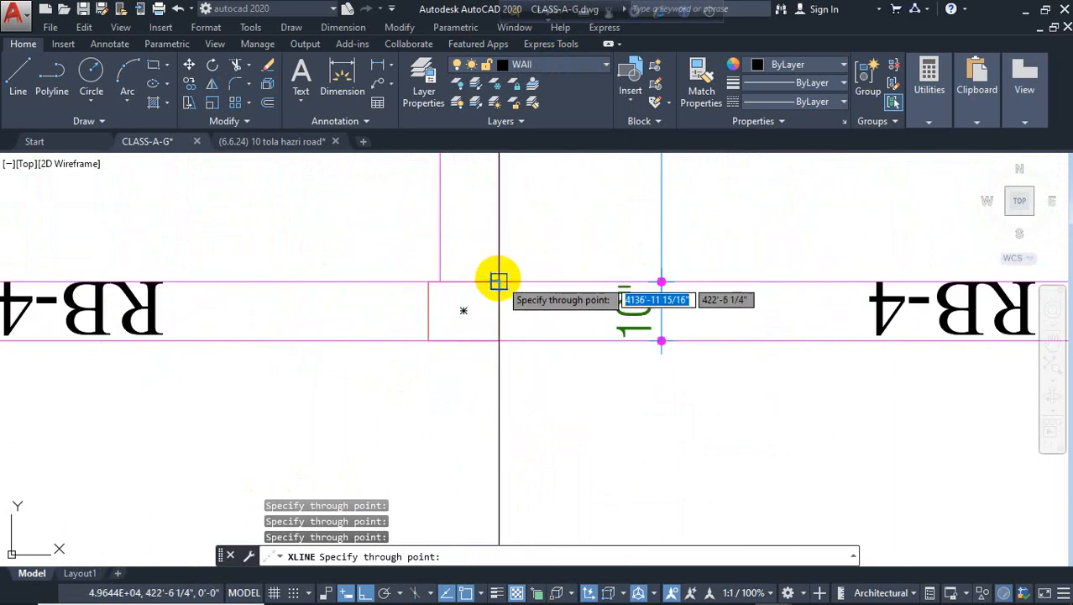
pyautogui.click(499, 281)
pyautogui.click(440, 282)
pyautogui.scroll(-4, 328, 302)
pyautogui.scroll(4, 329, 283)
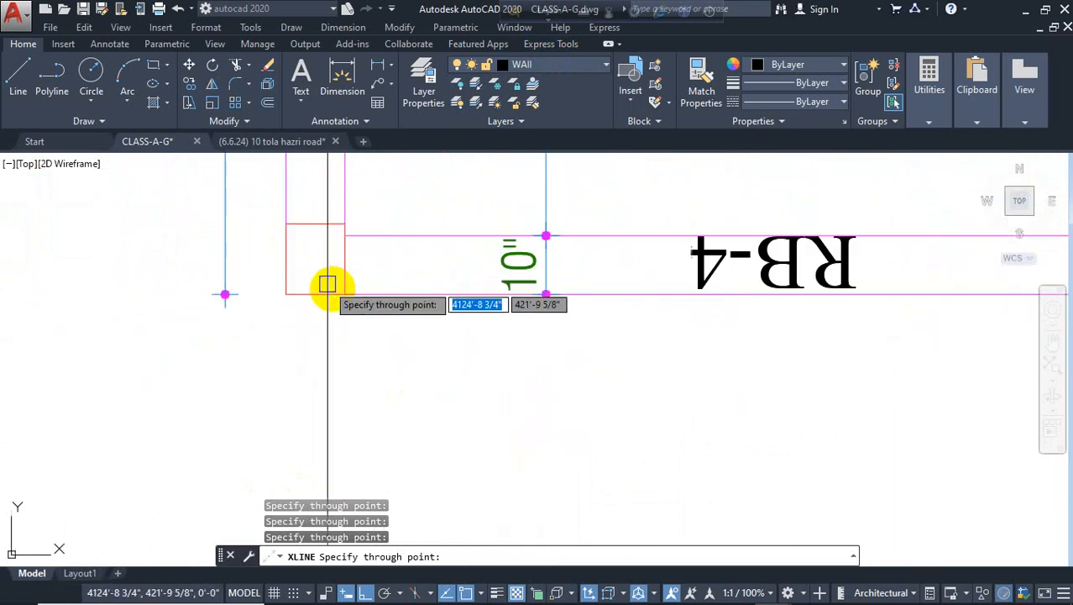
pyautogui.scroll(-5, 287, 294)
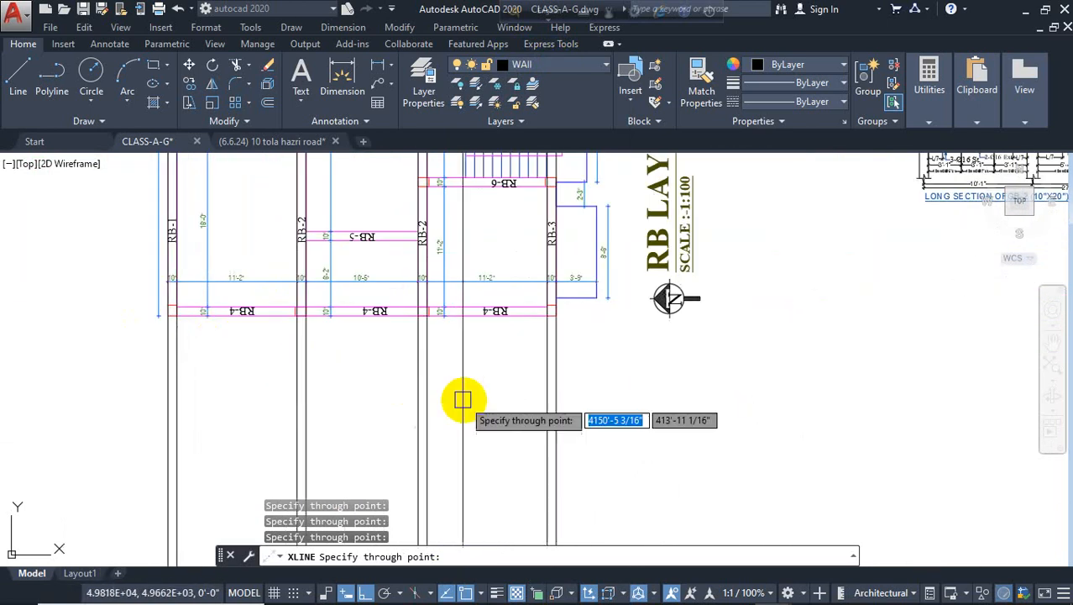
pyautogui.press('Escape')
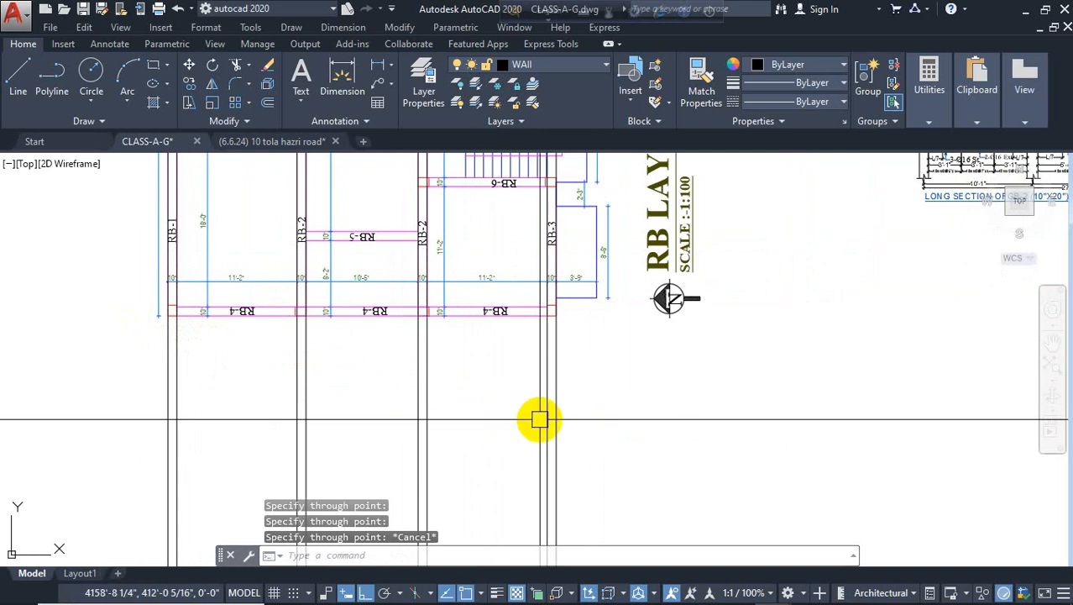
pyautogui.moveTo(531, 418); pyautogui.dragTo(497, 367, button='middle')
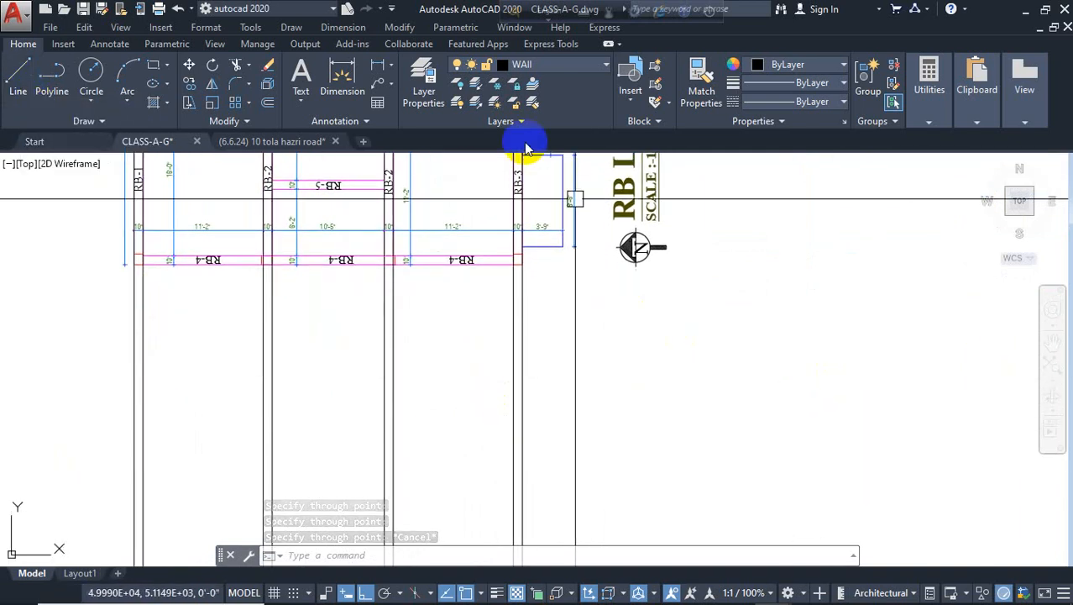
# Draw a horizontal line across the vertical construction lines below the plan.
pyautogui.click(18, 82)
pyautogui.click(94, 418)
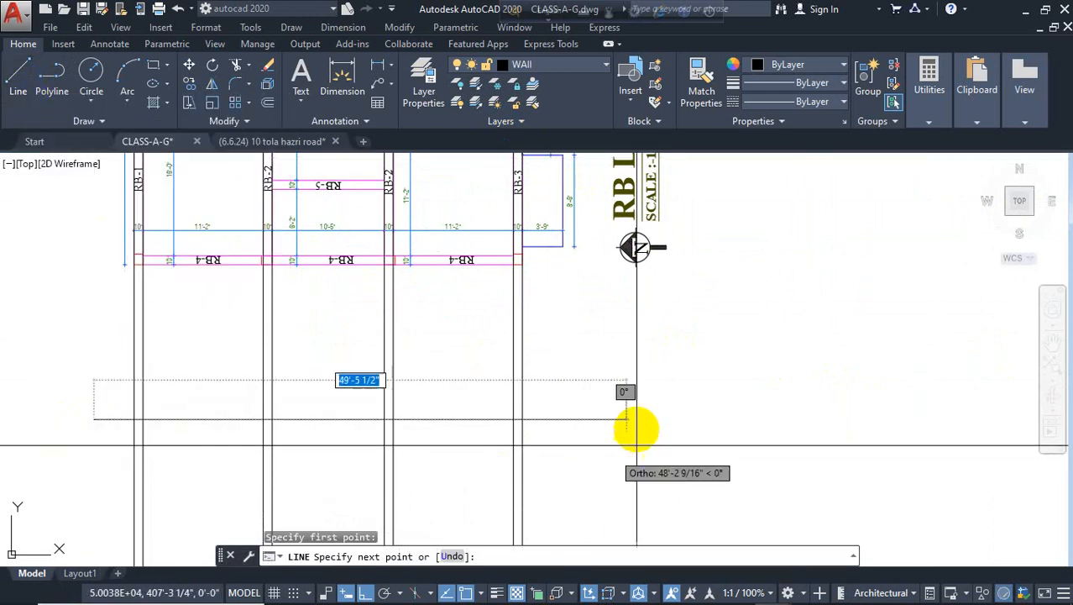
pyautogui.click(558, 395)
pyautogui.press('Escape')
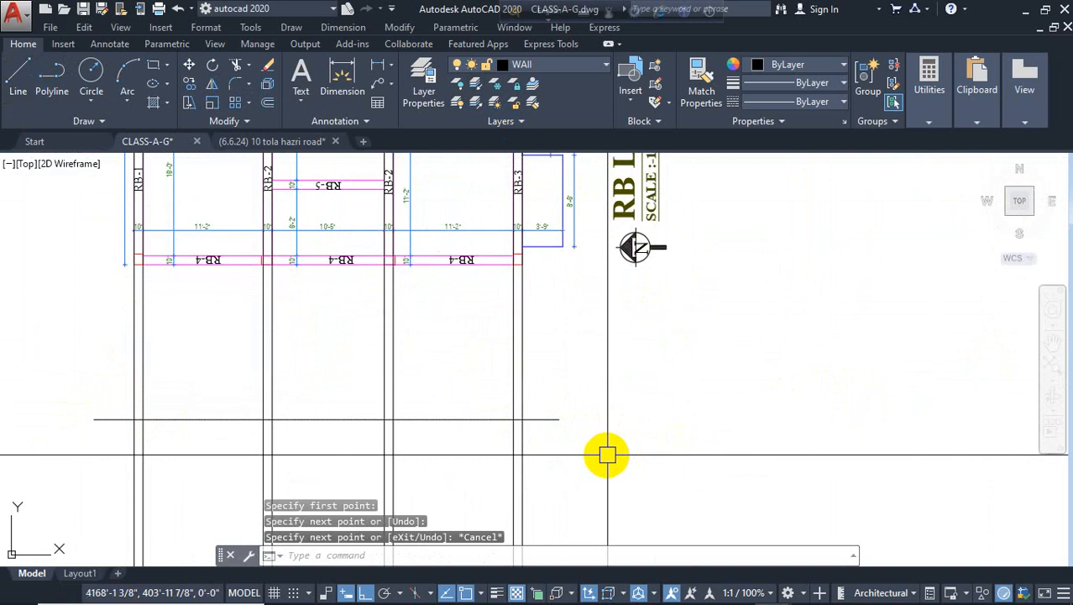
pyautogui.moveTo(429, 447); pyautogui.dragTo(496, 443, button='middle')
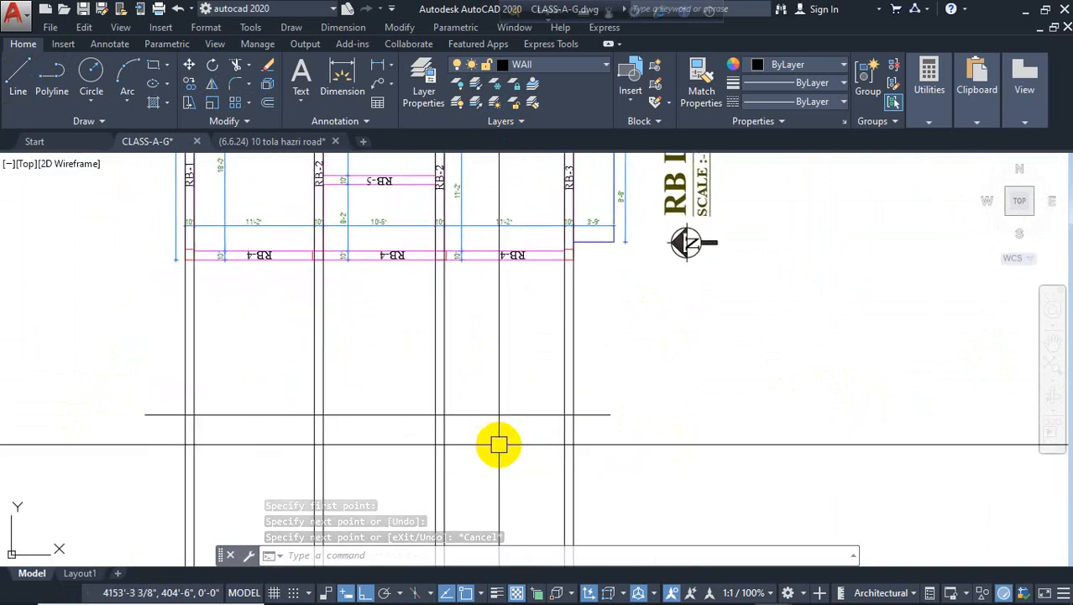
# Offset the horizontal line 20 upward, then remove the lower horizontal line.
pyautogui.write('o')
pyautogui.press('Return')
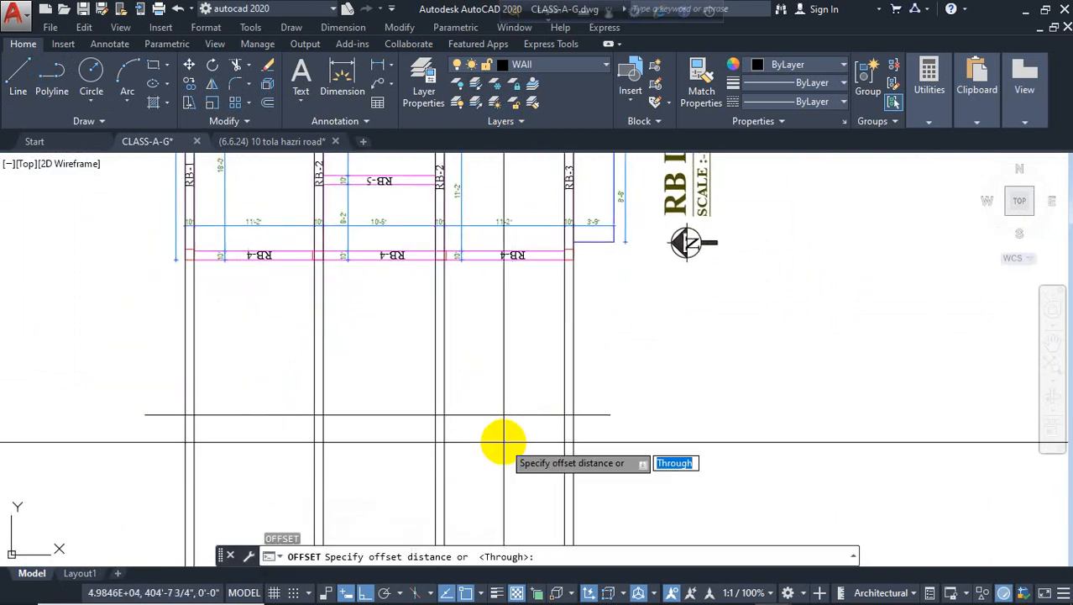
pyautogui.write('20')
pyautogui.press('Return')
pyautogui.click(520, 414)
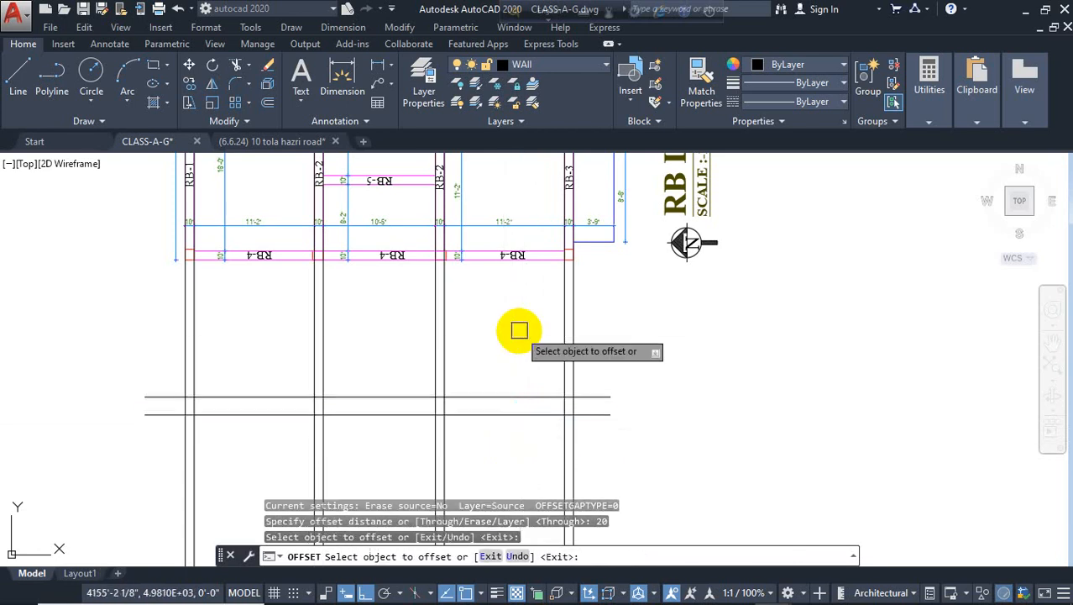
pyautogui.click(514, 344)
pyautogui.press('Escape')
pyautogui.write('o')
pyautogui.press('Return')
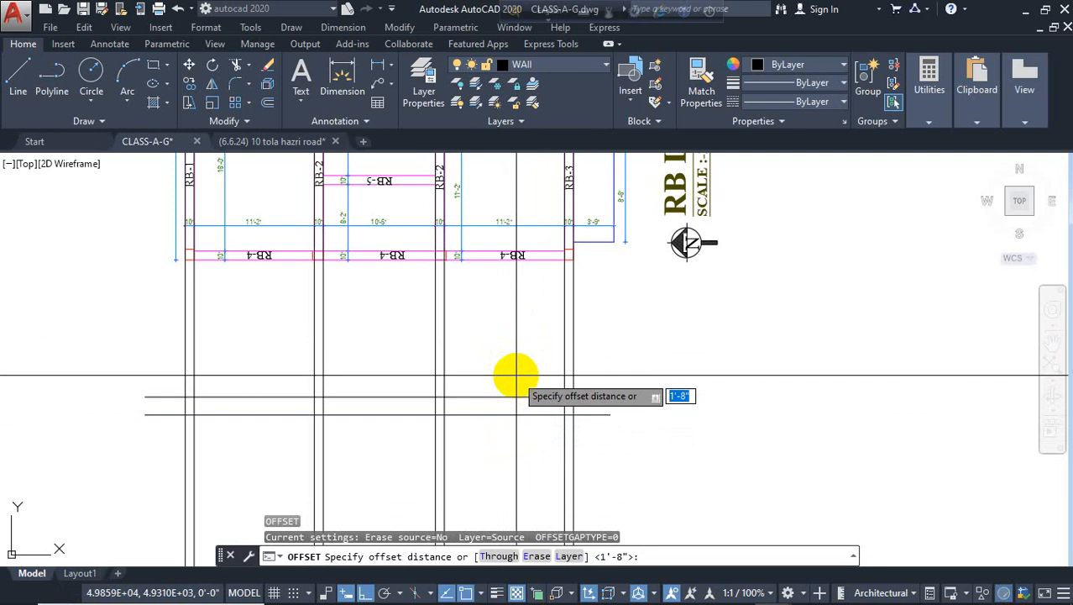
pyautogui.press('Escape')
pyautogui.click(515, 409)
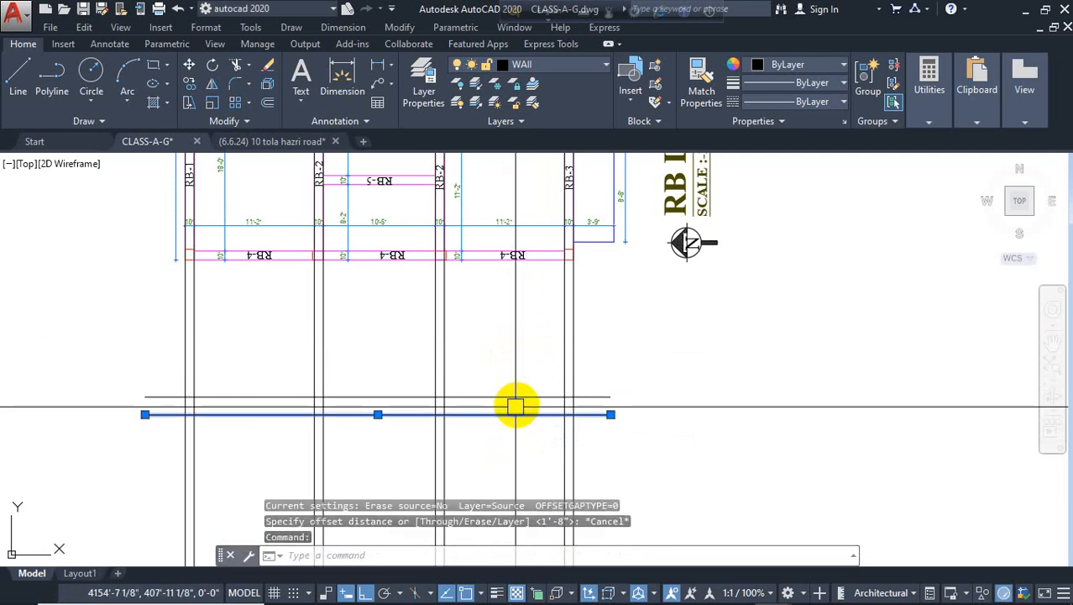
pyautogui.press('Escape')
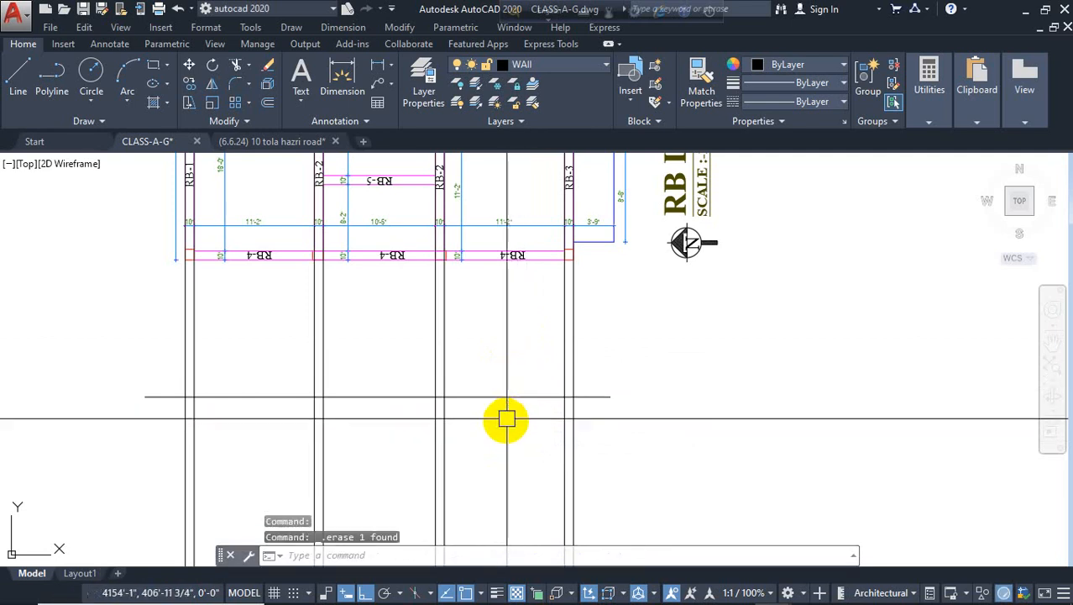
# Offset the horizontal line 18 downward.
pyautogui.write('o')
pyautogui.press('Return')
pyautogui.write('18')
pyautogui.press('Return')
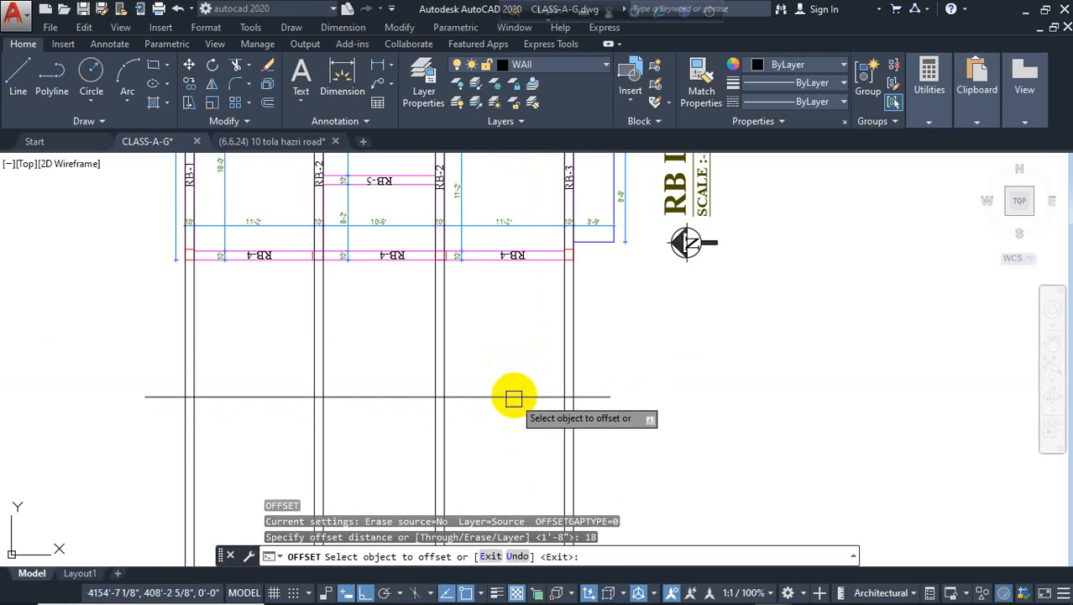
pyautogui.click(512, 397)
pyautogui.click(473, 454)
pyautogui.press('Escape')
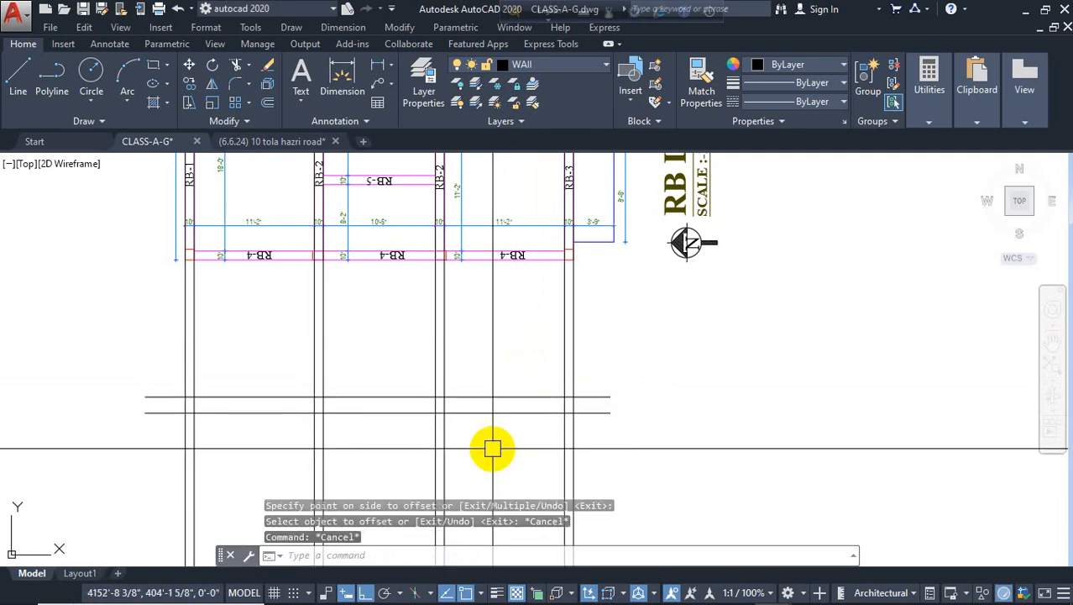
# Offset the lowest line 30 downward and the upper beam line 30 upward.
pyautogui.press('Return')
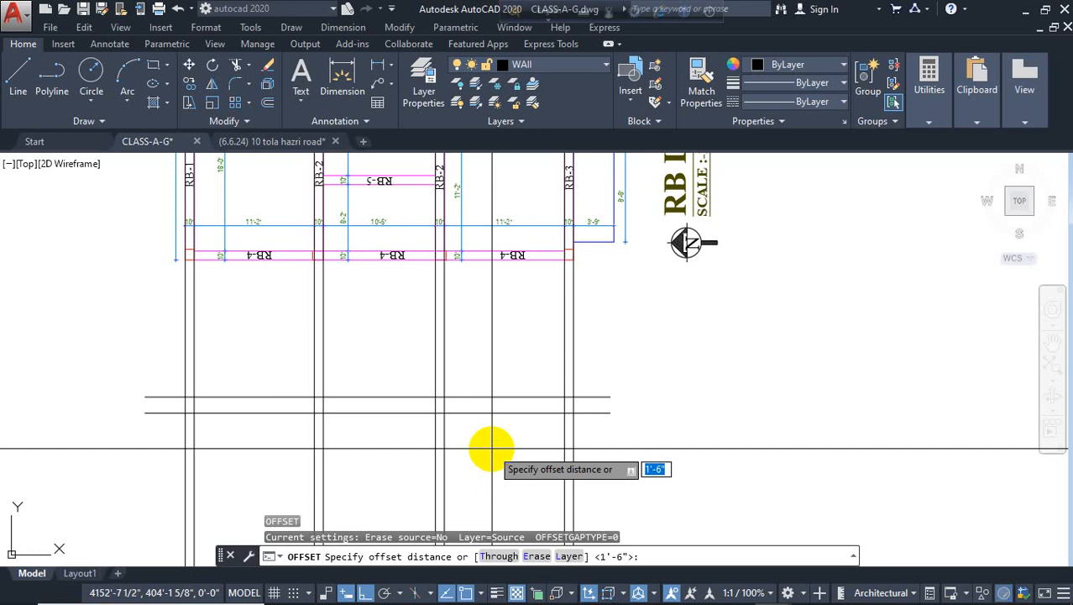
pyautogui.write('30')
pyautogui.press('Return')
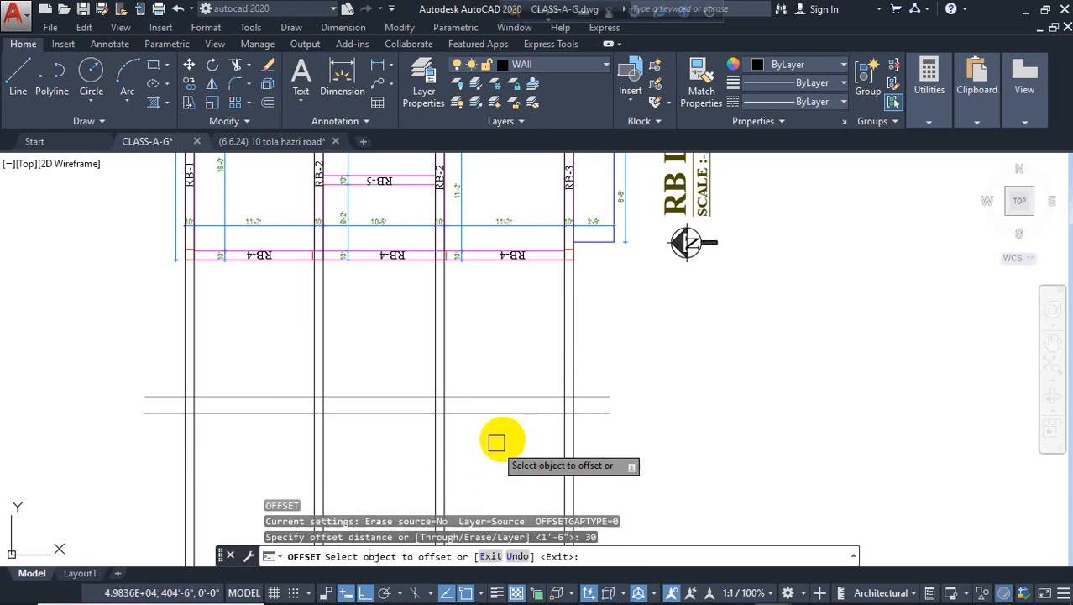
pyautogui.click(510, 416)
pyautogui.click(491, 447)
pyautogui.click(511, 398)
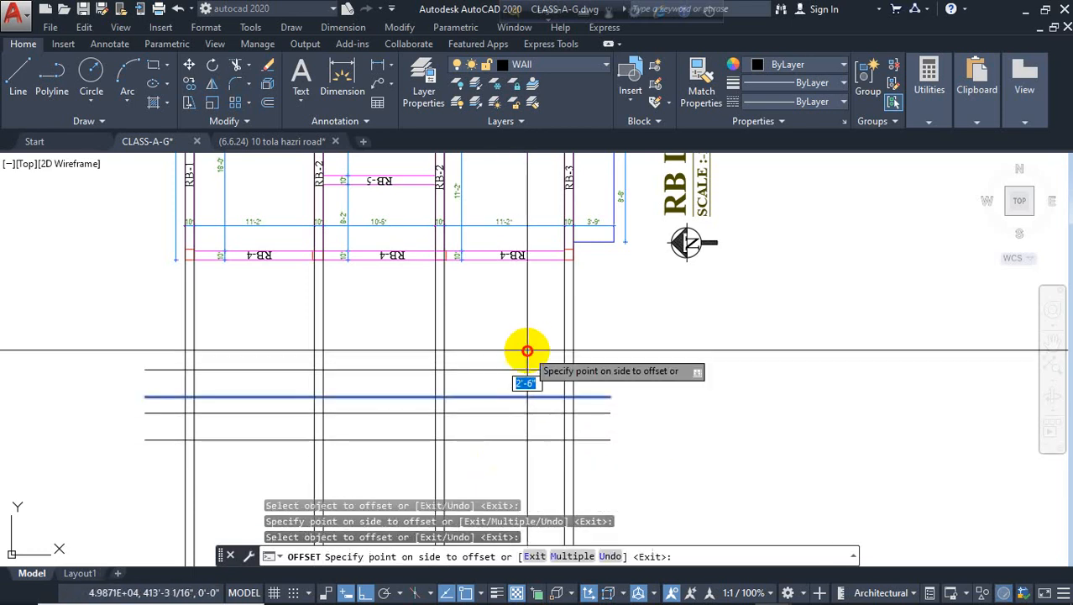
pyautogui.click(537, 347)
pyautogui.press('Escape')
pyautogui.write('tr')
pyautogui.press('Return')
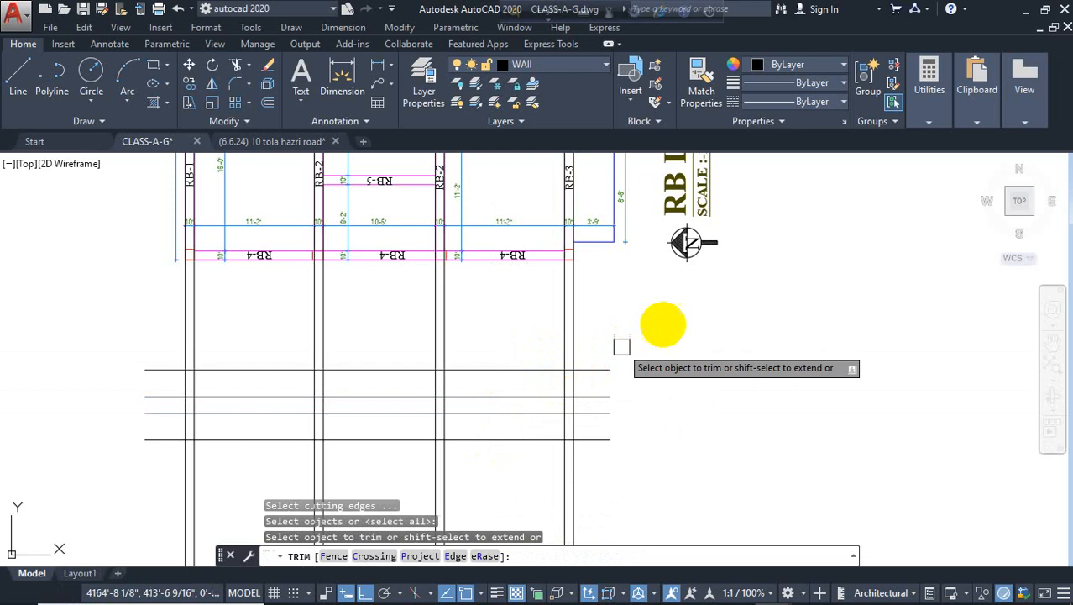
# Trim the excess xline and line ends above, below and beside the beam elevation.
pyautogui.click(666, 325)
pyautogui.click(175, 319)
pyautogui.moveTo(654, 355); pyautogui.dragTo(652, 295, button='middle')
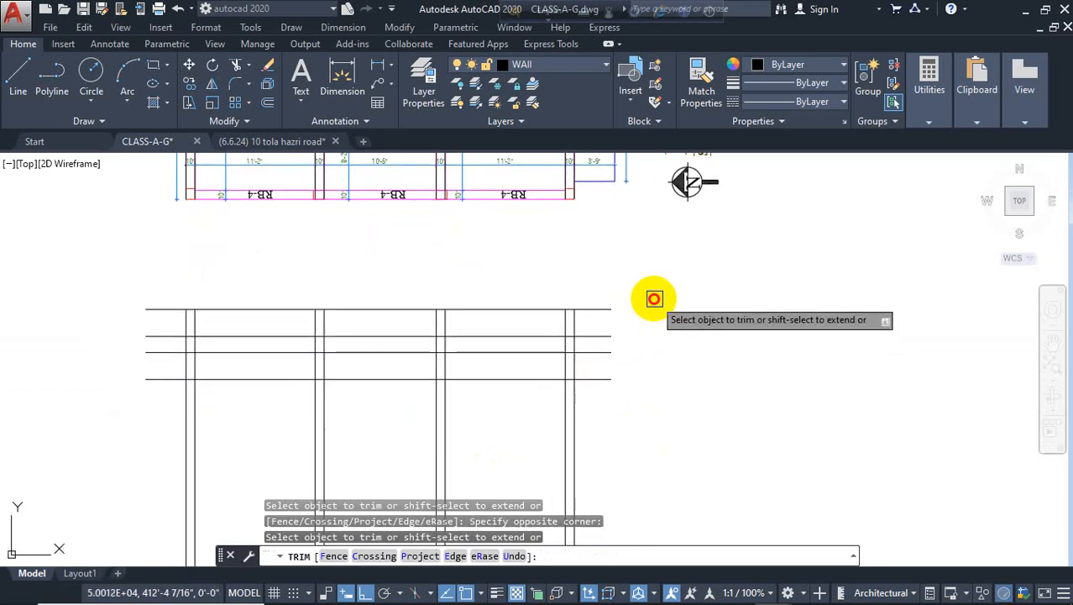
pyautogui.click(652, 300)
pyautogui.click(596, 388)
pyautogui.click(649, 407)
pyautogui.click(128, 457)
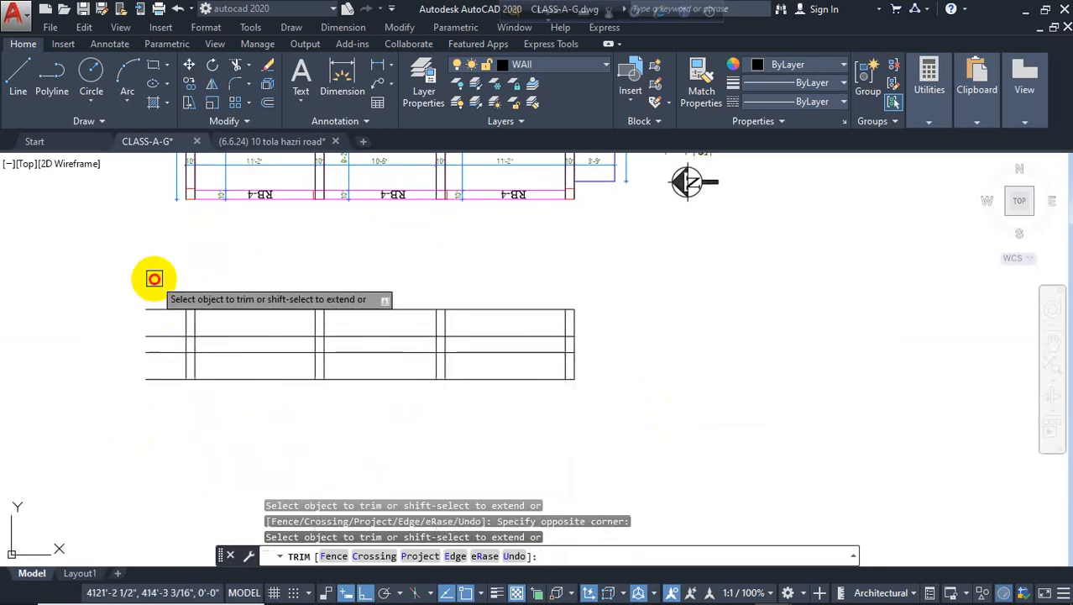
pyautogui.click(155, 279)
pyautogui.click(106, 440)
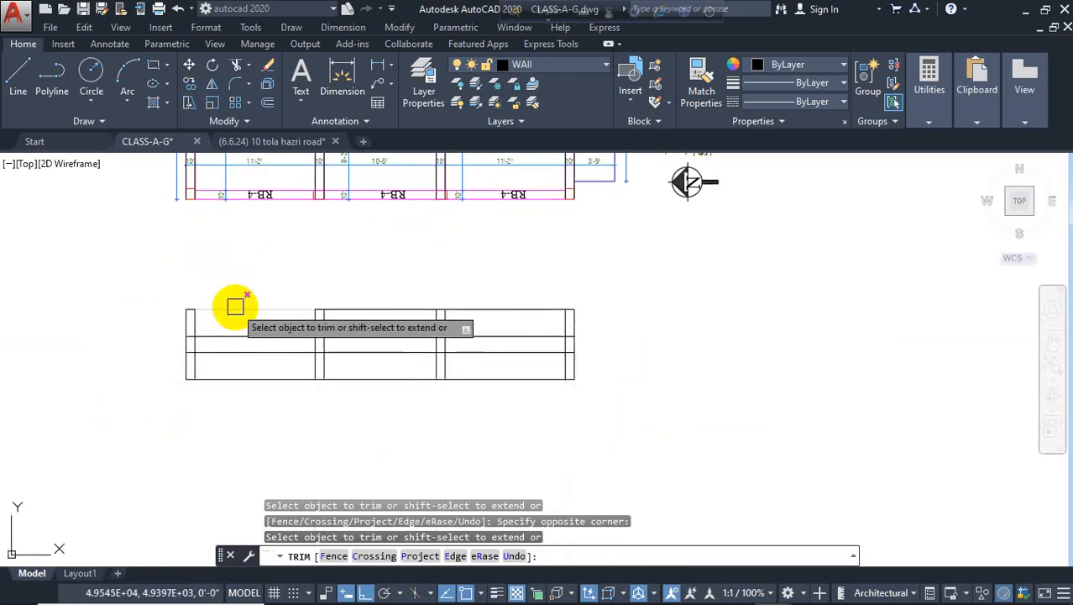
pyautogui.click(278, 309)
pyautogui.click(460, 309)
pyautogui.press('Escape')
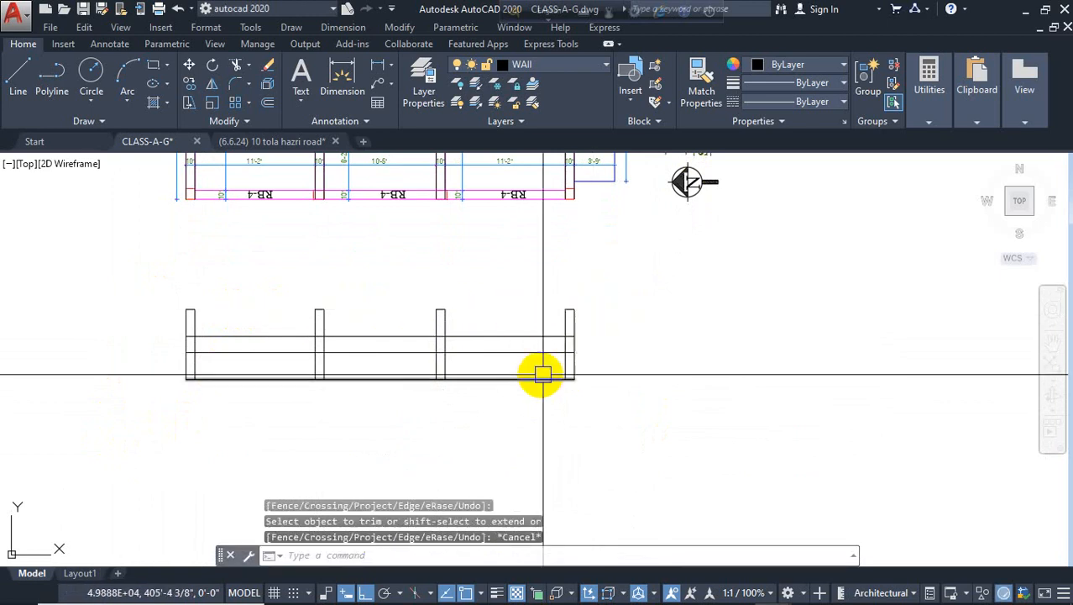
# Erase the extra bottom horizontal line.
pyautogui.click(538, 377)
pyautogui.press('Delete')
pyautogui.scroll(2, 344, 323)
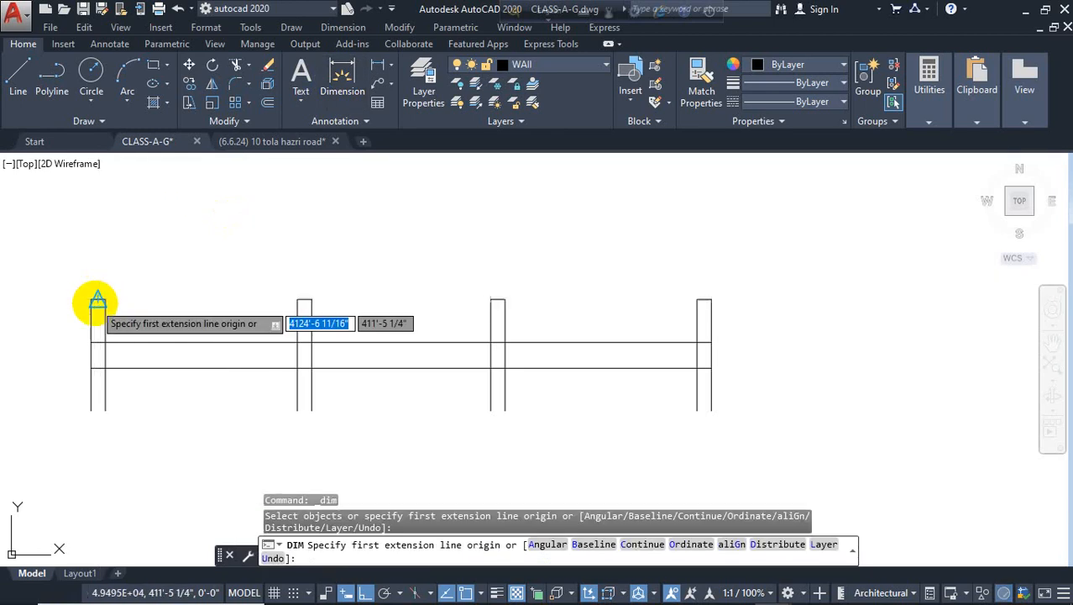
# Add chained span dimensions of 12'-0", 11'-3" and 12'-0" below the beam.
pyautogui.click(91, 300)
pyautogui.click(305, 299)
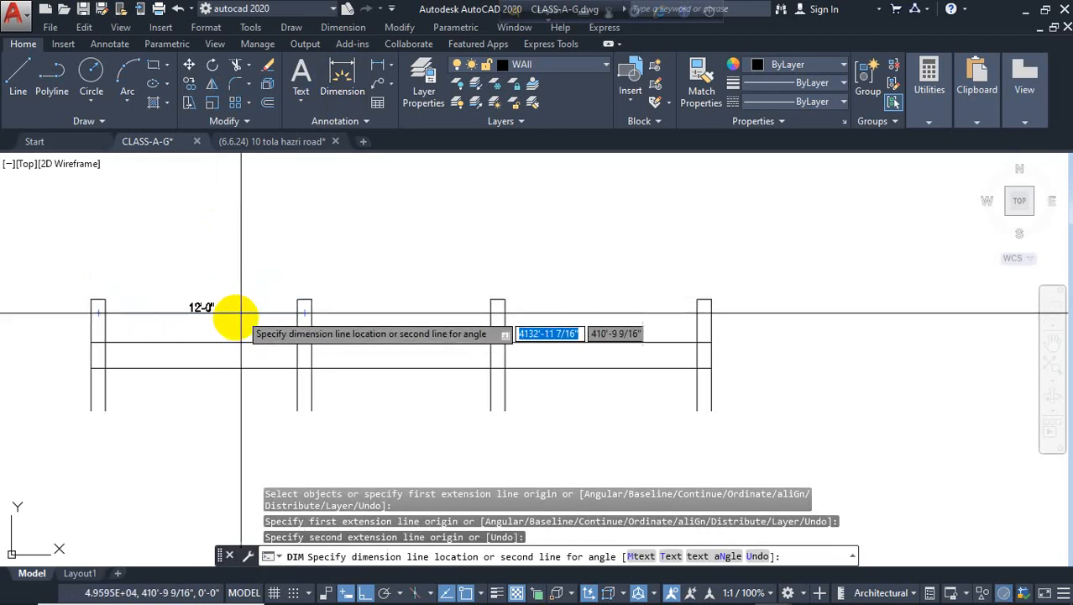
pyautogui.click(216, 400)
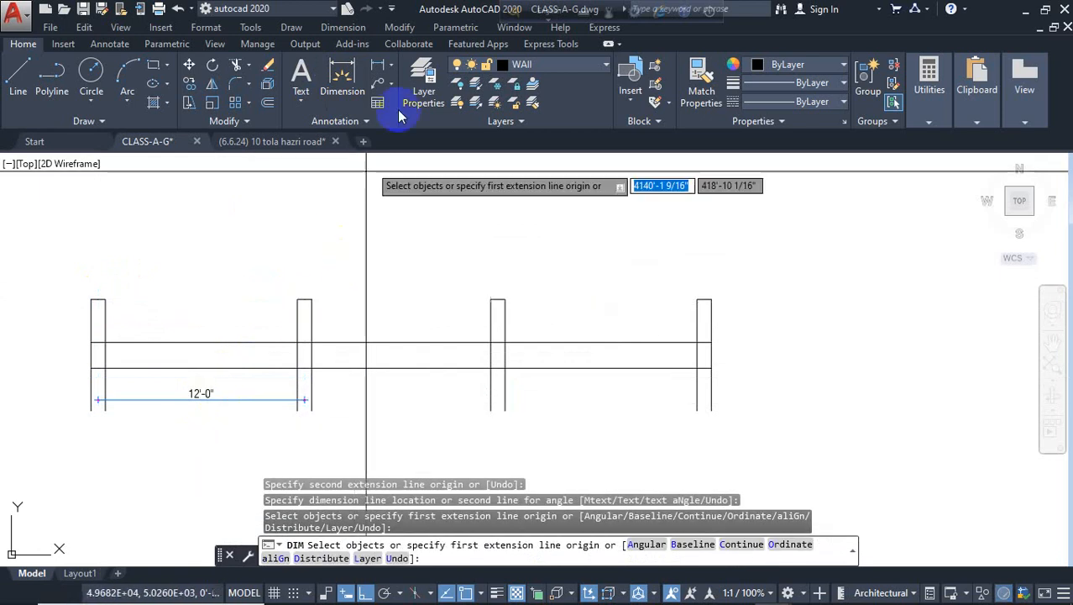
pyautogui.click(345, 28)
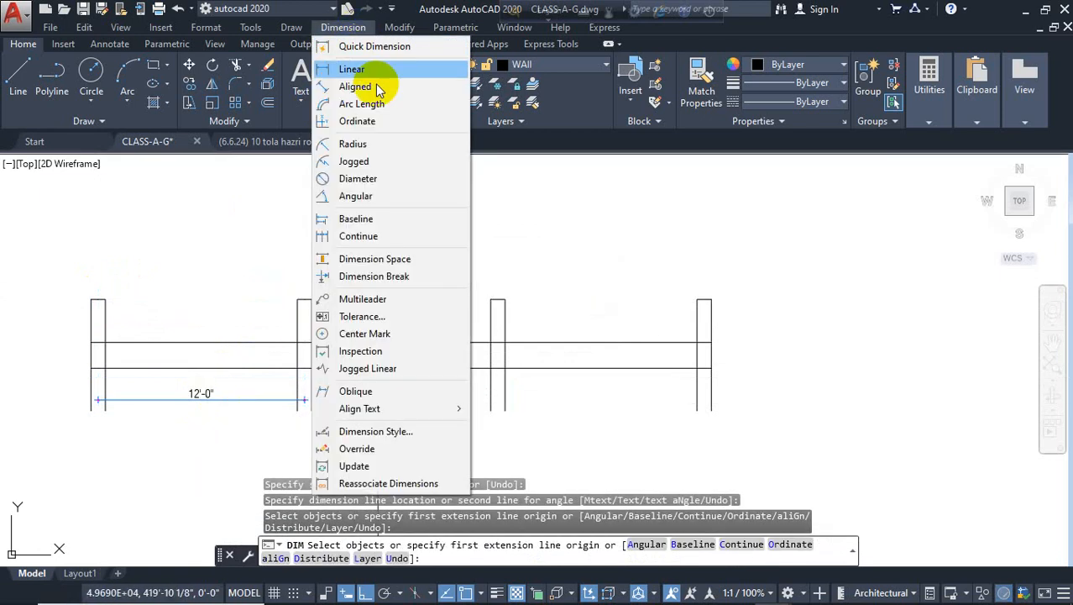
pyautogui.click(391, 239)
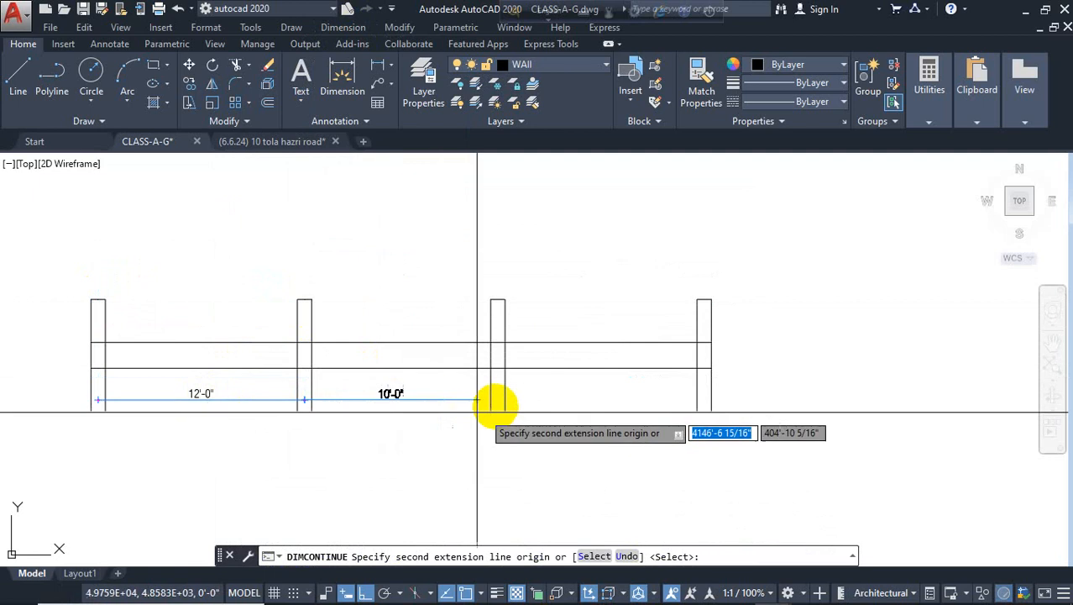
pyautogui.click(497, 299)
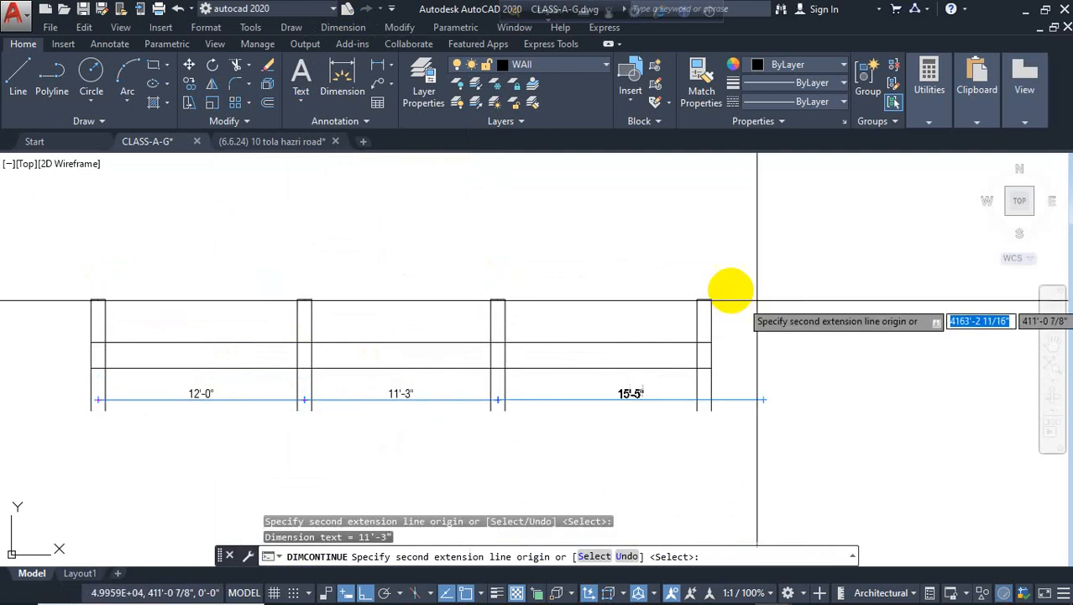
pyautogui.click(704, 299)
pyautogui.press('Escape')
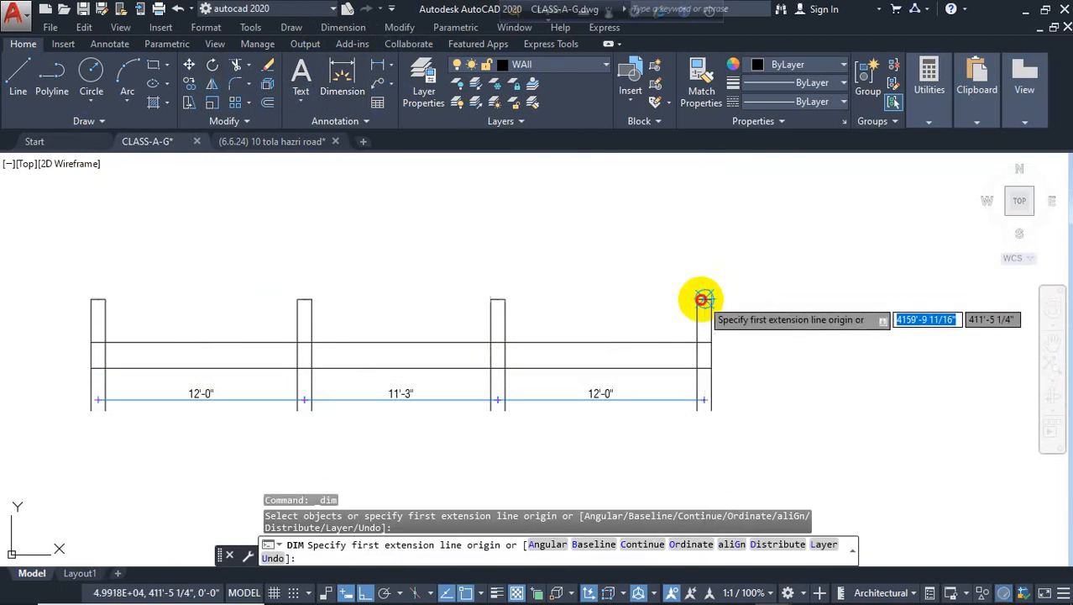
# Add the overall 35'-3" dimension across the end columns below the spans.
pyautogui.click(704, 299)
pyautogui.click(98, 299)
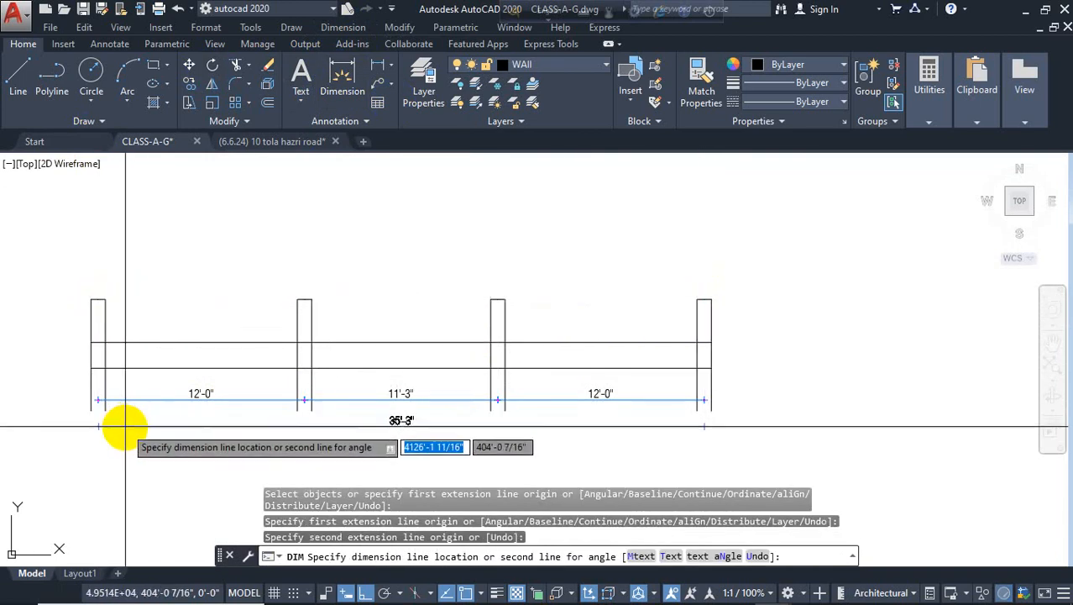
pyautogui.click(117, 420)
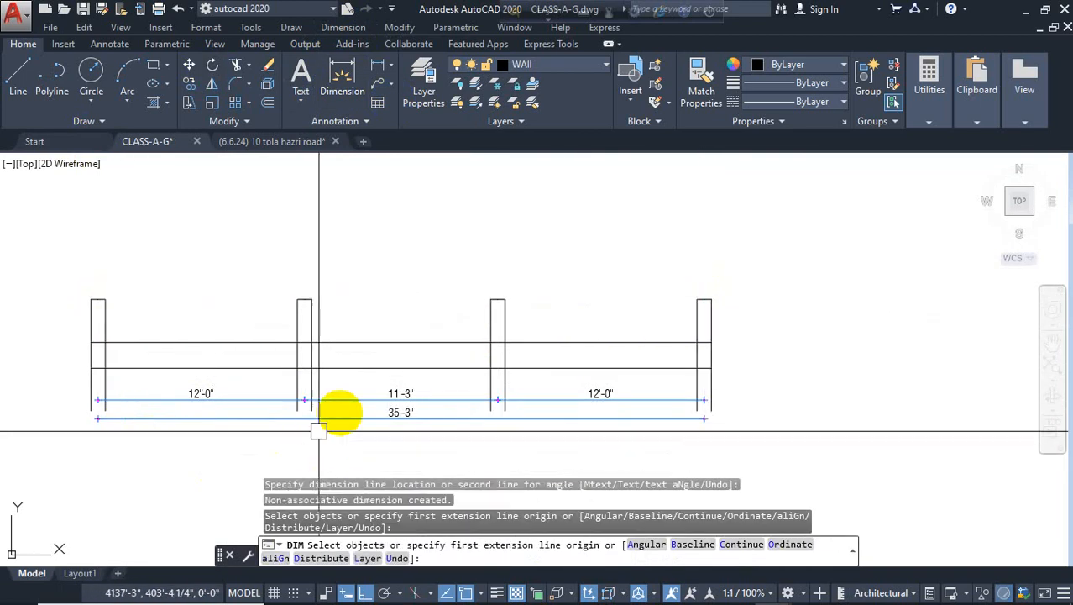
pyautogui.press('Escape')
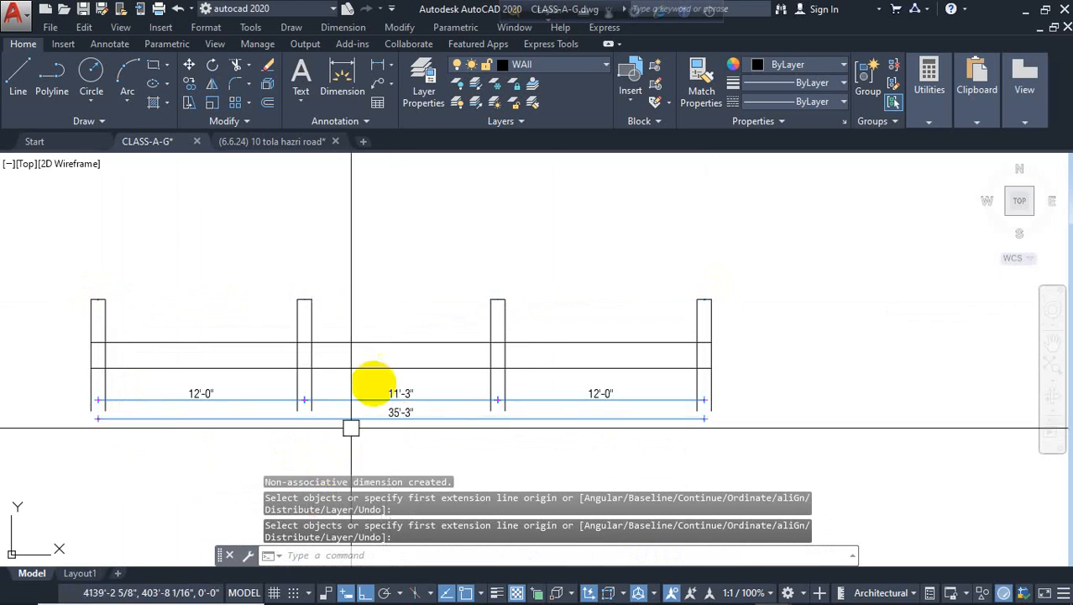
pyautogui.scroll(2, 103, 300)
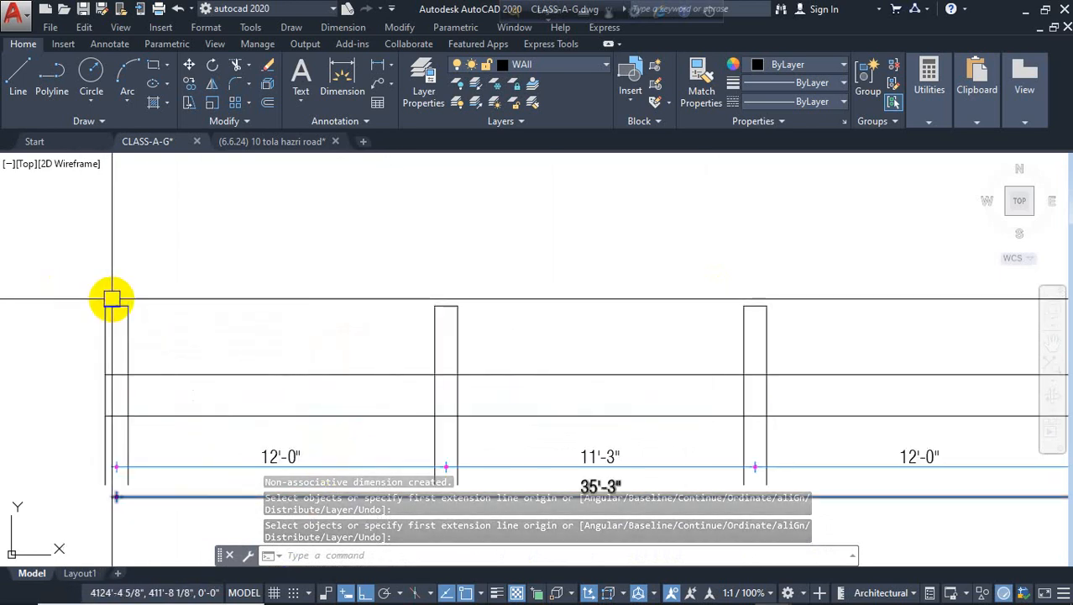
# Select the top lines of the left and right columns, then clear the selection.
pyautogui.click(115, 303)
pyautogui.press('Escape')
pyautogui.scroll(4, 122, 312)
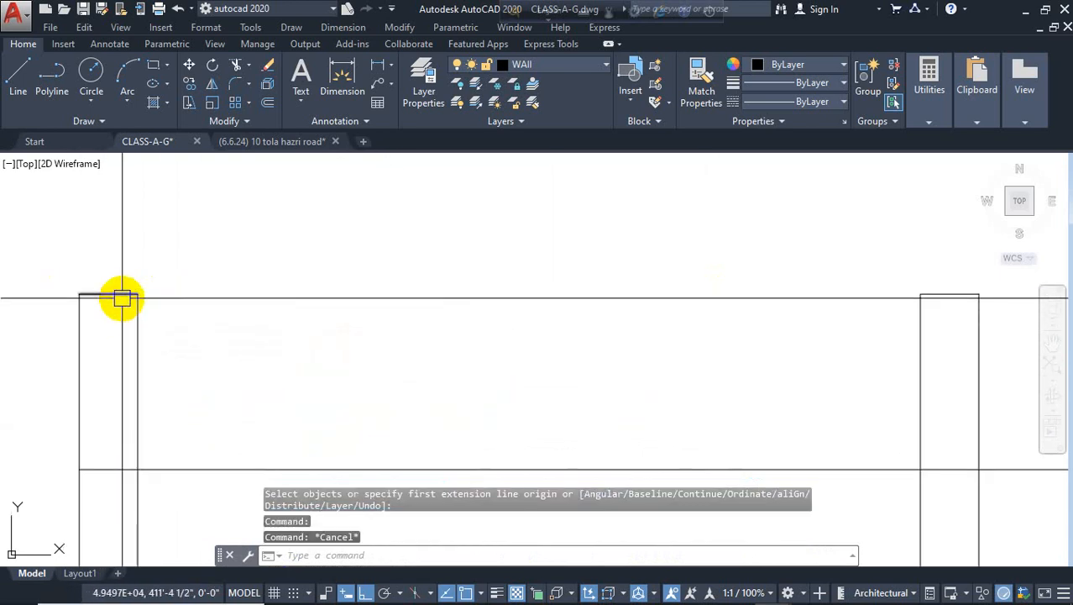
pyautogui.click(122, 296)
pyautogui.scroll(-4, 445, 252)
pyautogui.scroll(4, 294, 264)
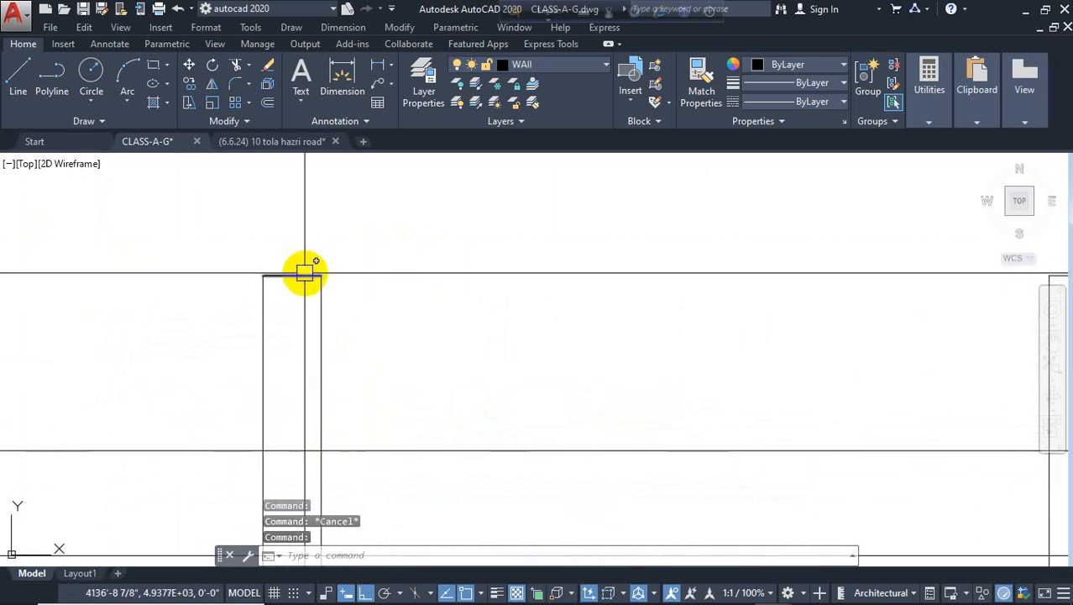
pyautogui.scroll(-4, 144, 264)
pyautogui.scroll(4, 304, 282)
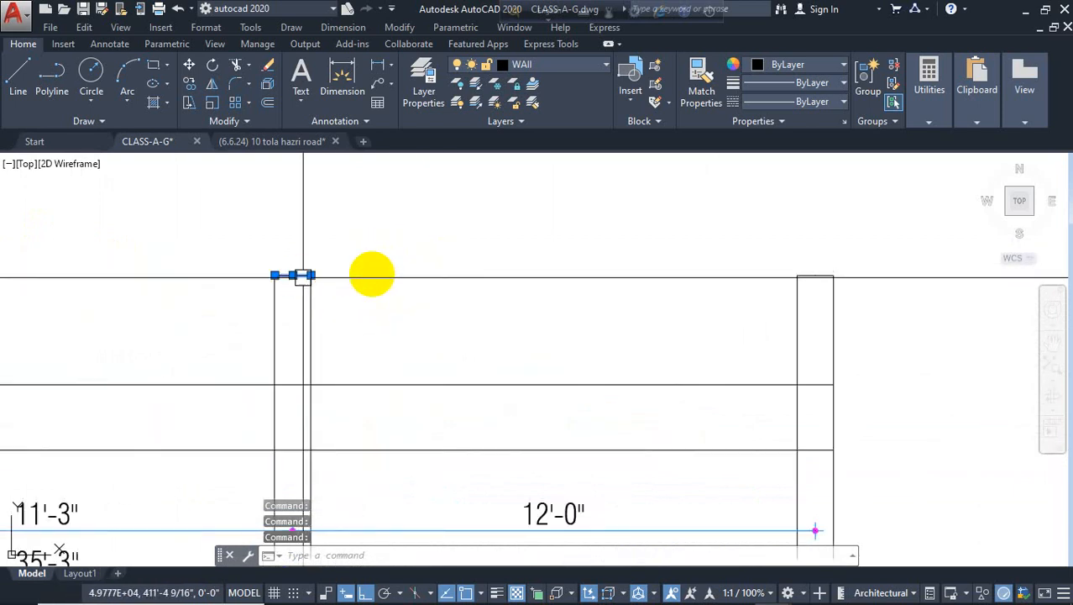
pyautogui.click(833, 275)
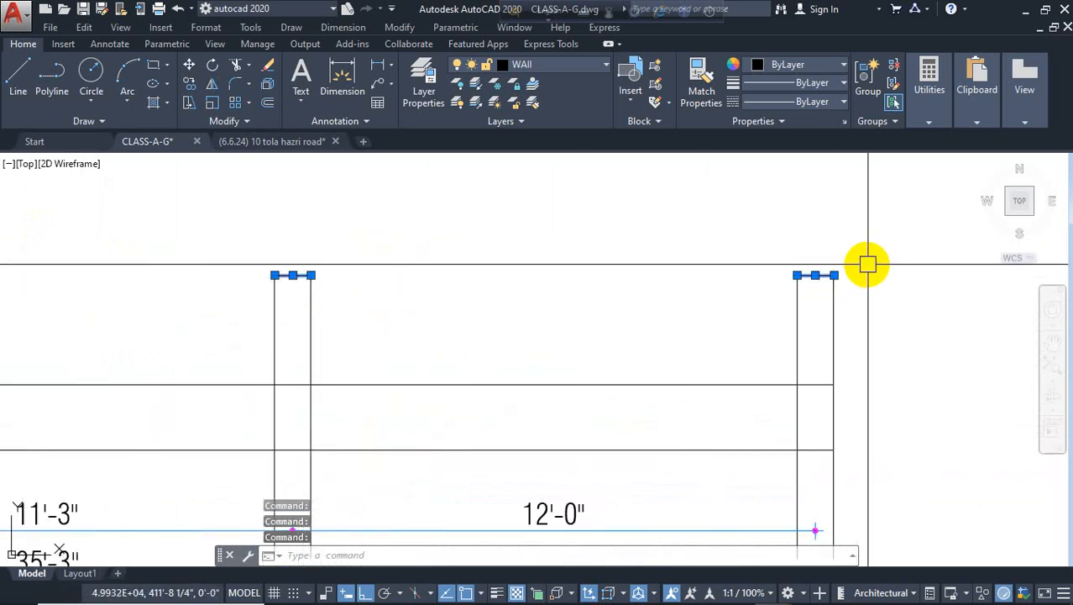
pyautogui.press('Escape')
pyautogui.scroll(-3, 481, 185)
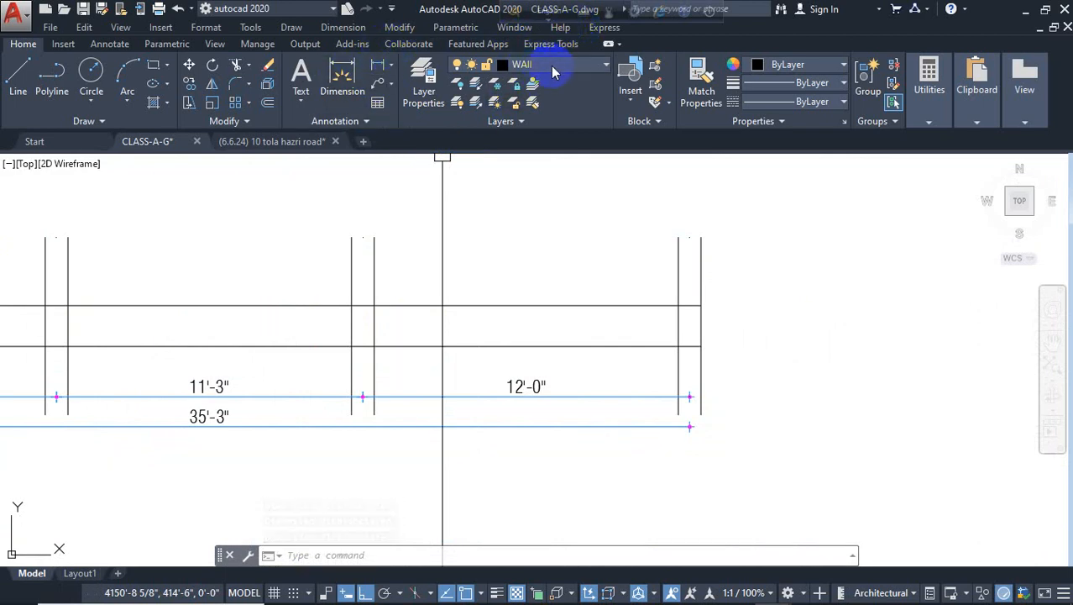
# Look through the Insert ribbon commands, then switch to the Express Tools tab.
pyautogui.click(63, 45)
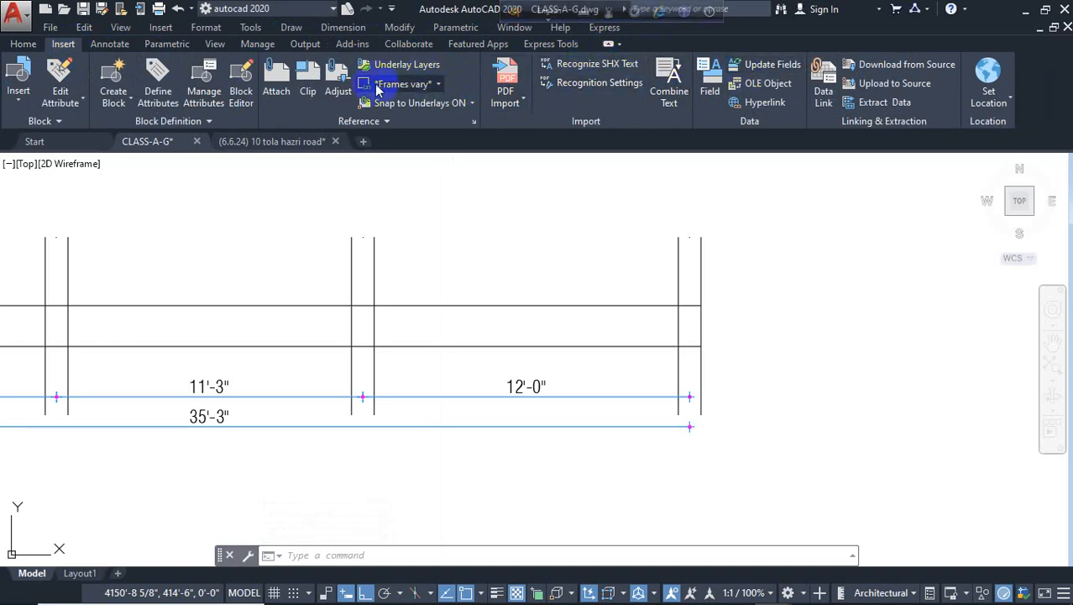
pyautogui.click(24, 44)
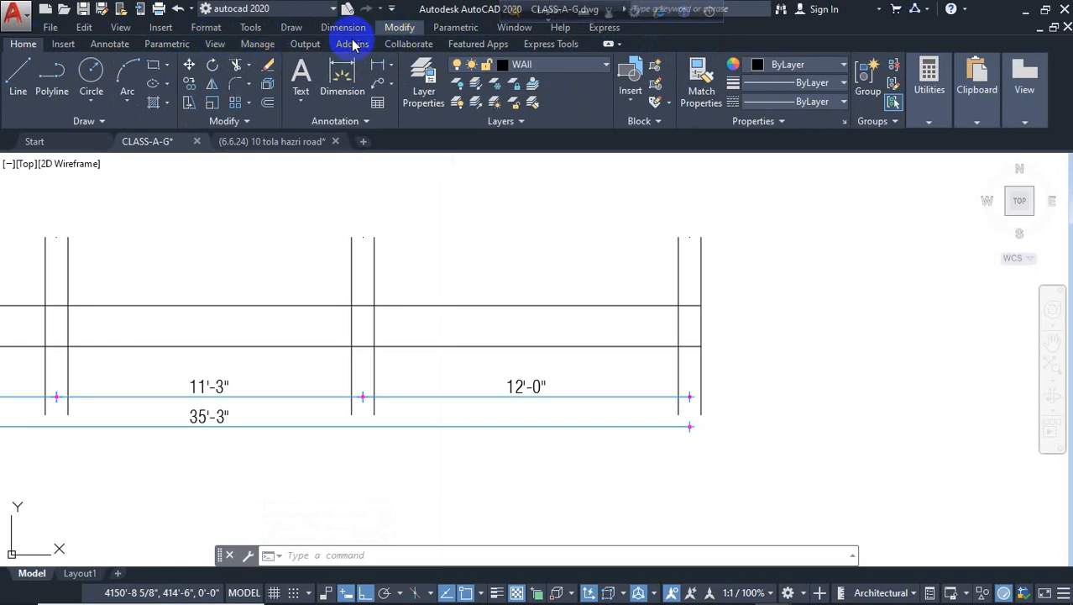
pyautogui.click(551, 44)
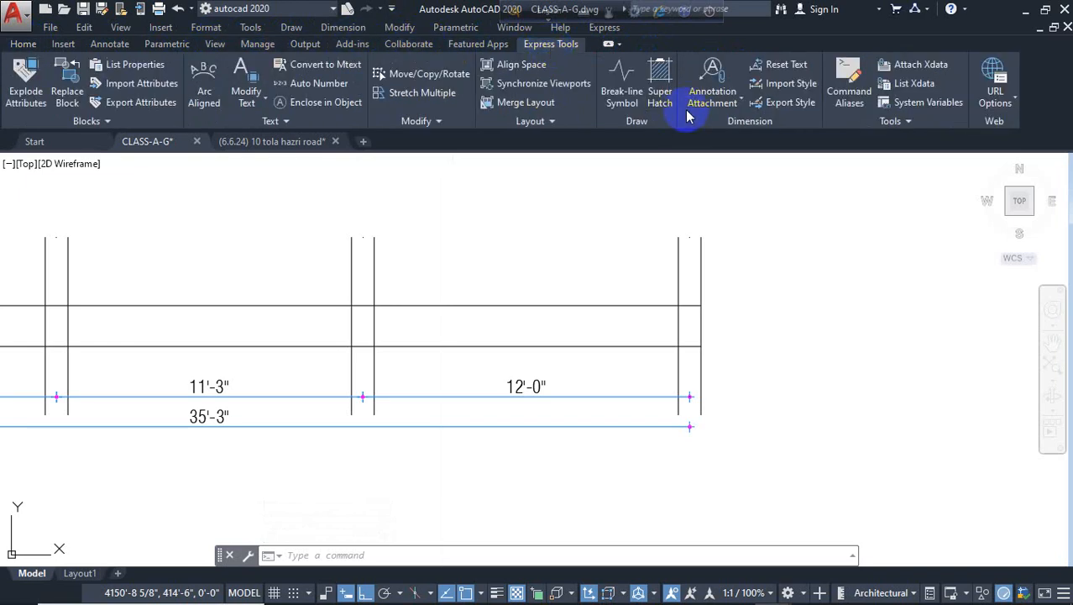
# Place a break-line symbol across the left column top, centred at its midpoint.
pyautogui.moveTo(367, 290); pyautogui.dragTo(571, 305, button='middle')
pyautogui.moveTo(242, 259); pyautogui.dragTo(552, 276, button='middle')
pyautogui.scroll(3, 239, 266)
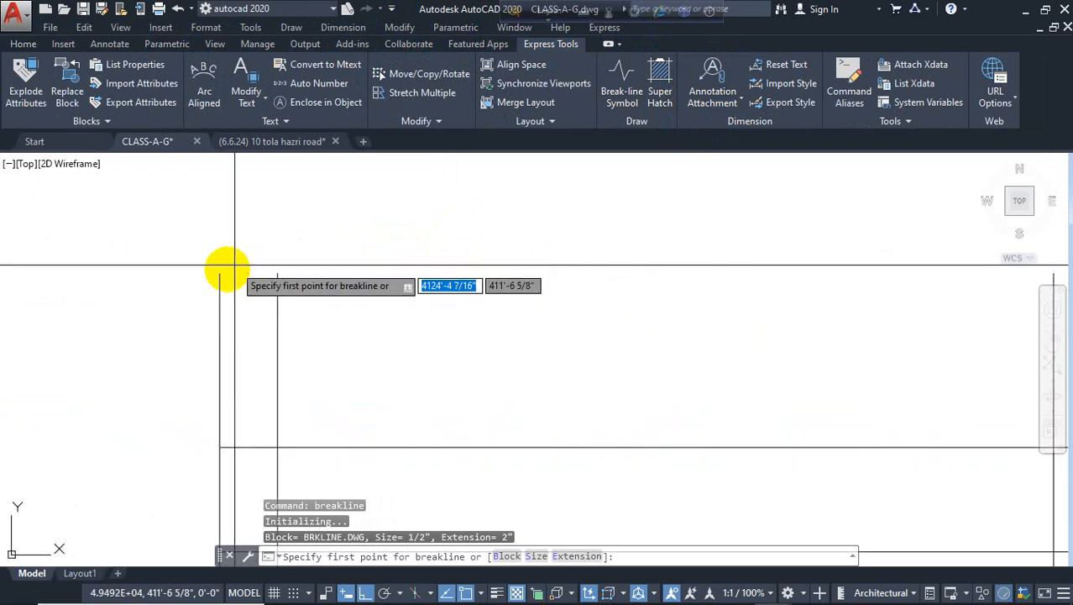
pyautogui.click(244, 275)
pyautogui.click(242, 273)
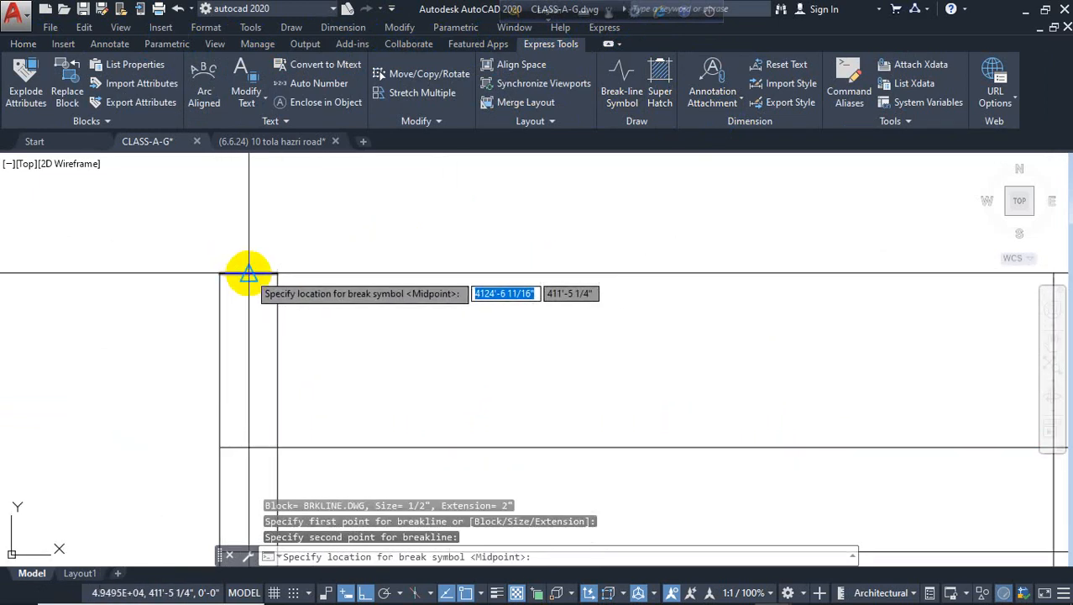
pyautogui.click(249, 273)
# Drag the break-line symbol's end grips to fit the column, then reselect it.
pyautogui.scroll(5, 257, 285)
pyautogui.click(262, 238)
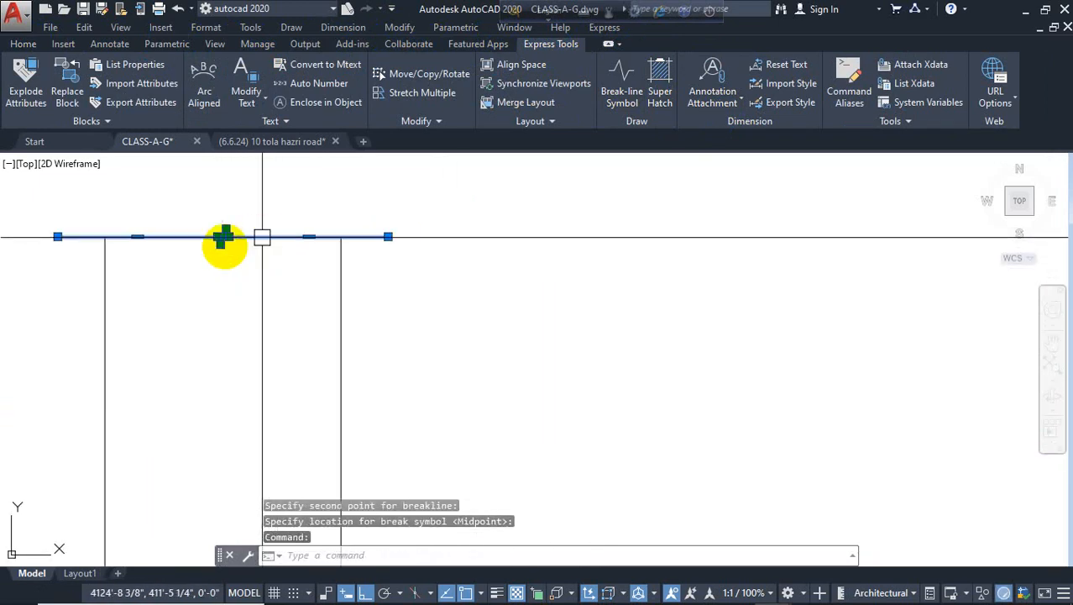
pyautogui.click(221, 248)
pyautogui.scroll(-5, 226, 215)
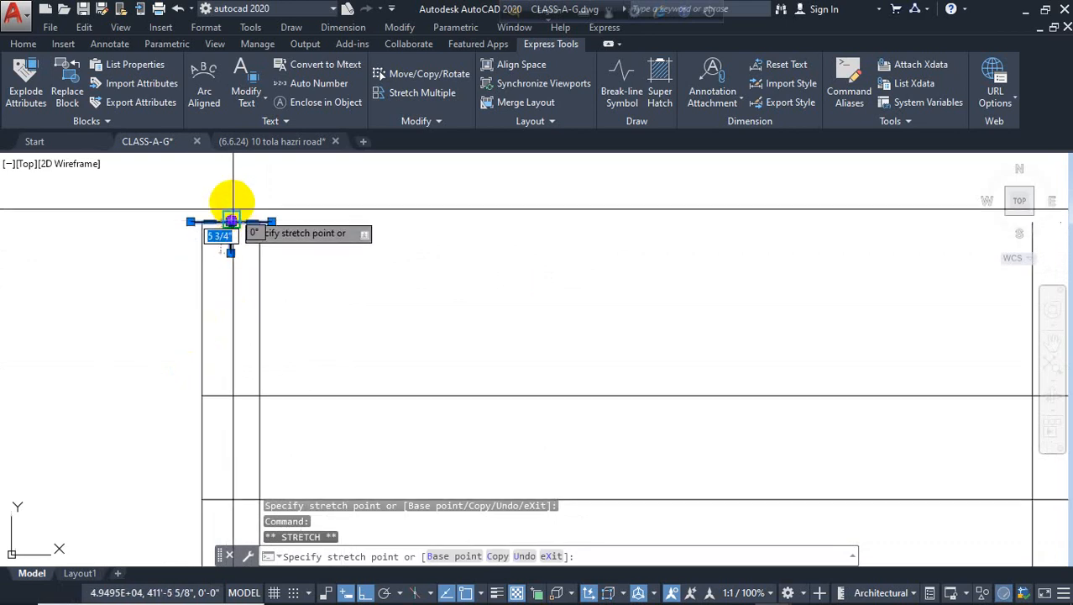
pyautogui.click(228, 192)
pyautogui.scroll(5, 223, 204)
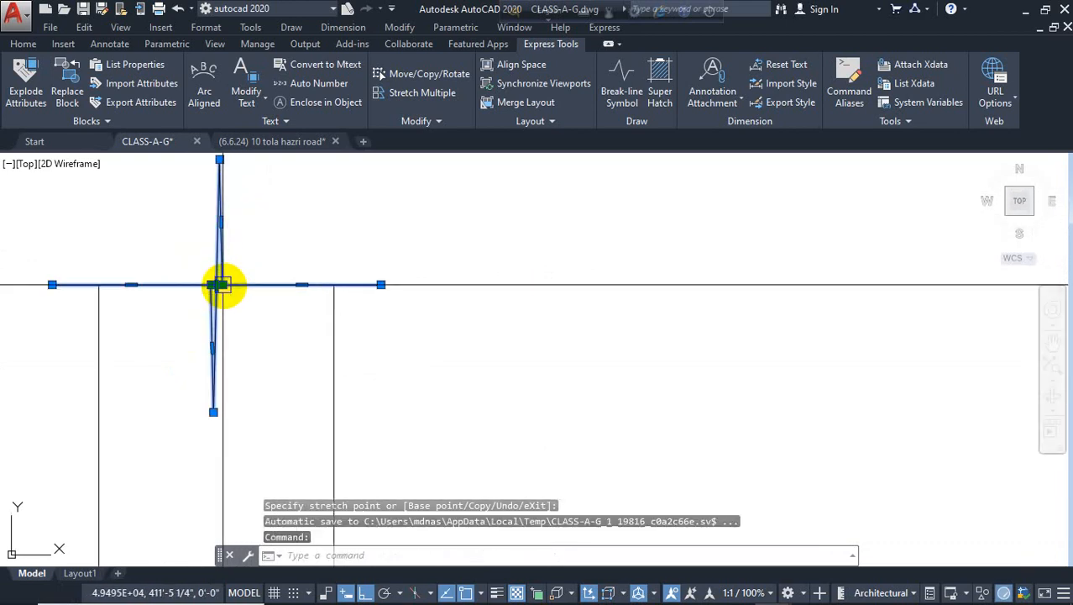
pyautogui.click(221, 285)
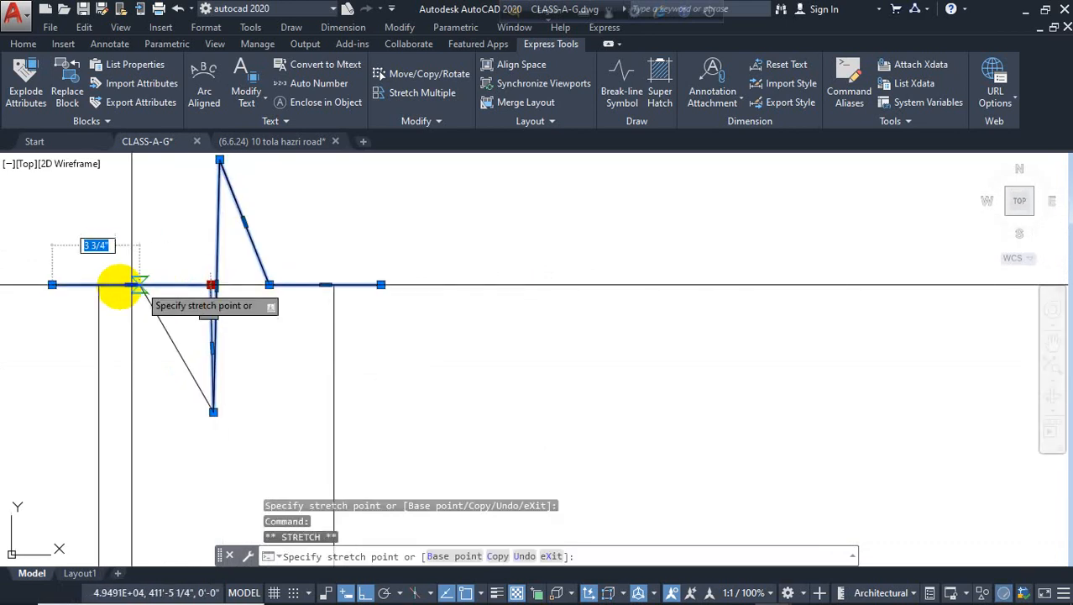
pyautogui.press('Escape')
pyautogui.scroll(-3, 221, 287)
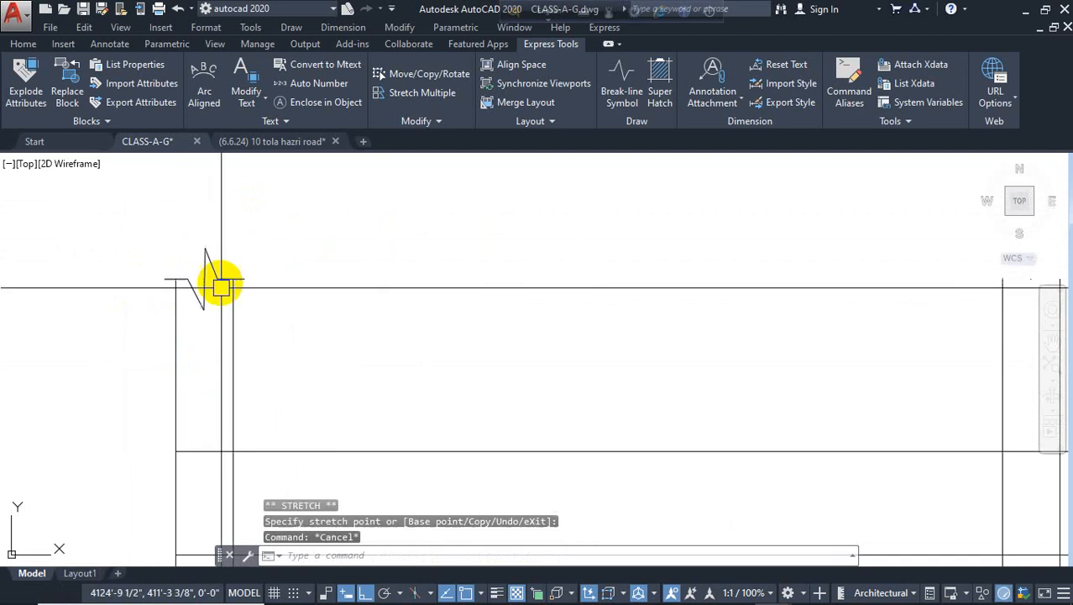
pyautogui.click(217, 274)
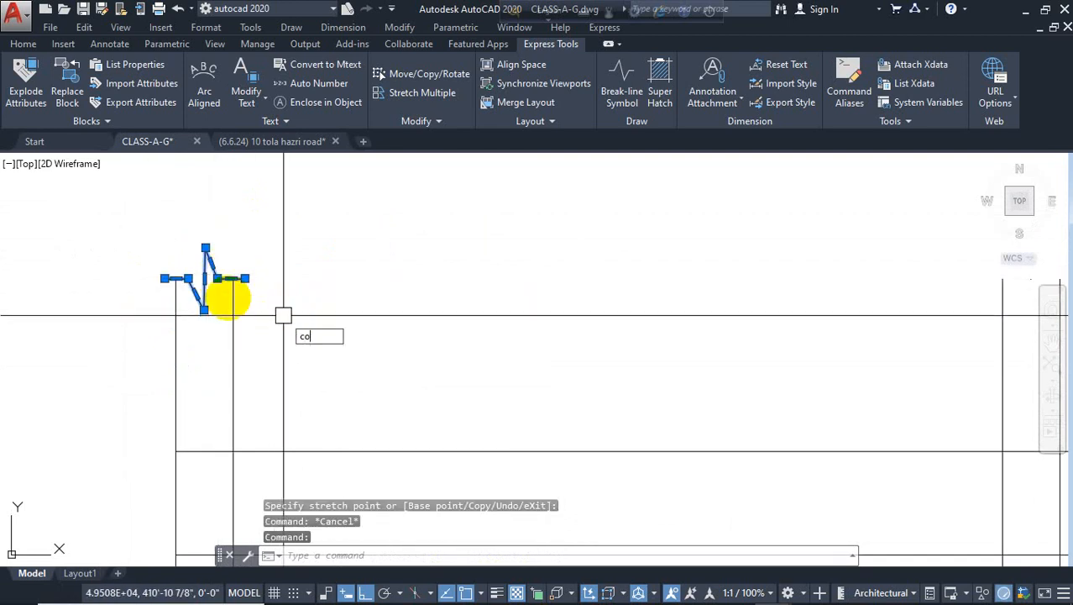
# Copy the break-line symbol with CO onto the tops of the other three columns.
pyautogui.write('co')
pyautogui.press('Return')
pyautogui.scroll(2, 218, 273)
pyautogui.click(244, 275)
pyautogui.scroll(-3, 47, 289)
pyautogui.scroll(3, 369, 281)
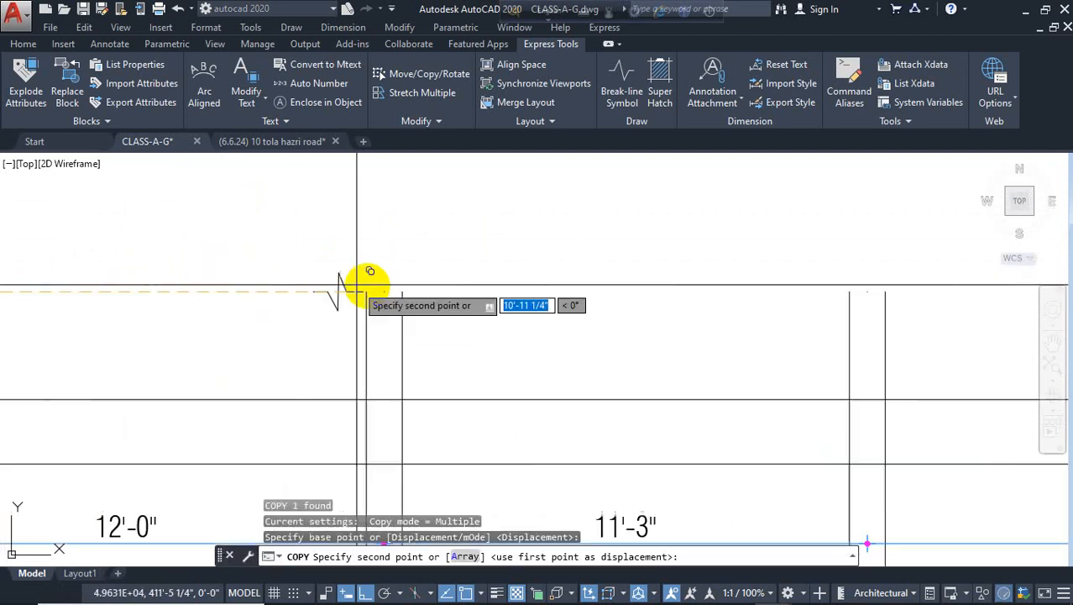
pyautogui.click(402, 297)
pyautogui.scroll(-3, 481, 299)
pyautogui.moveTo(596, 311); pyautogui.dragTo(254, 317, button='middle')
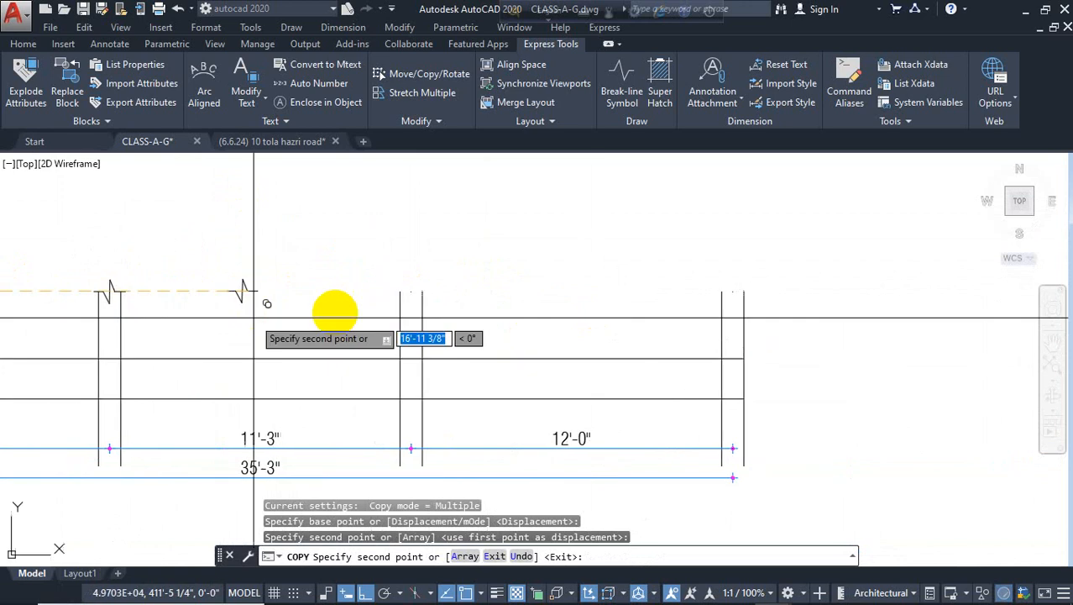
pyautogui.click(419, 293)
pyautogui.scroll(2, 571, 305)
pyautogui.moveTo(570, 304); pyautogui.dragTo(357, 321, button='middle')
pyautogui.scroll(2, 693, 315)
pyautogui.click(682, 292)
pyautogui.scroll(-4, 722, 235)
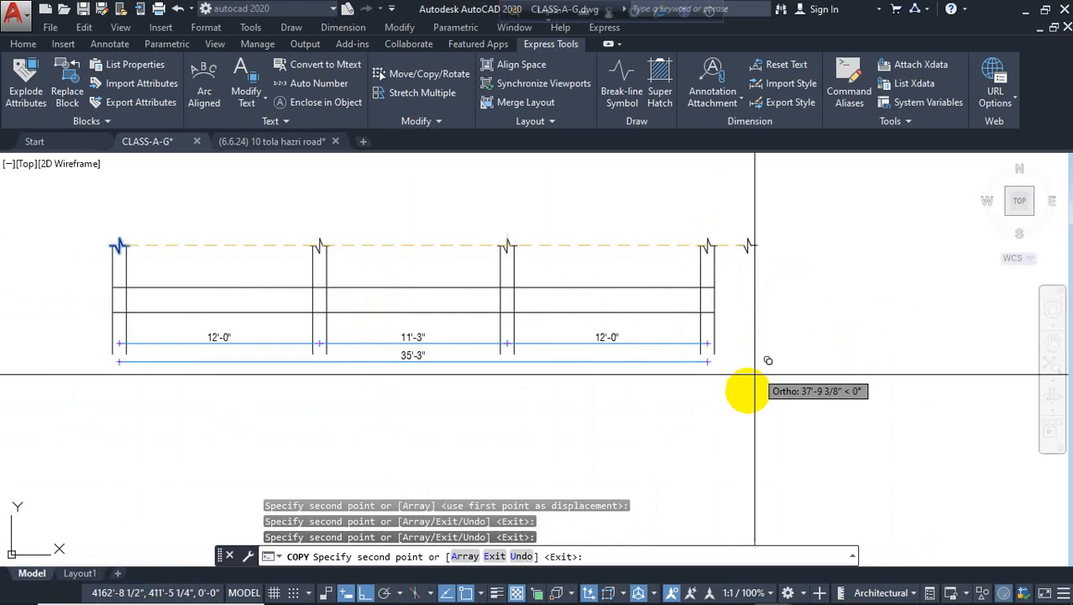
pyautogui.scroll(5, 715, 361)
pyautogui.scroll(-2, 508, 345)
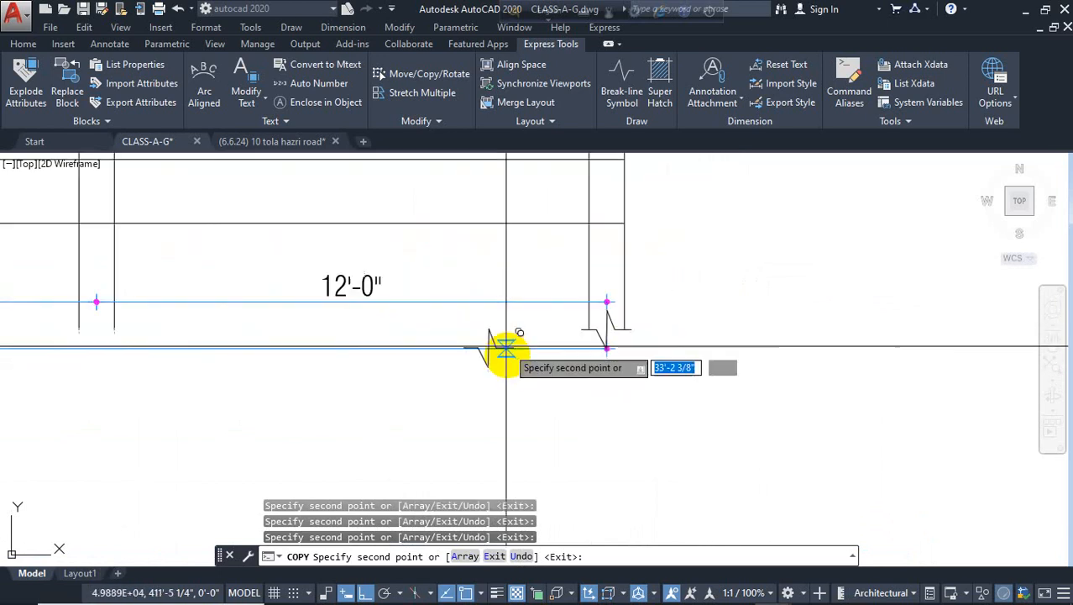
pyautogui.scroll(-3, 858, 395)
pyautogui.scroll(3, 651, 354)
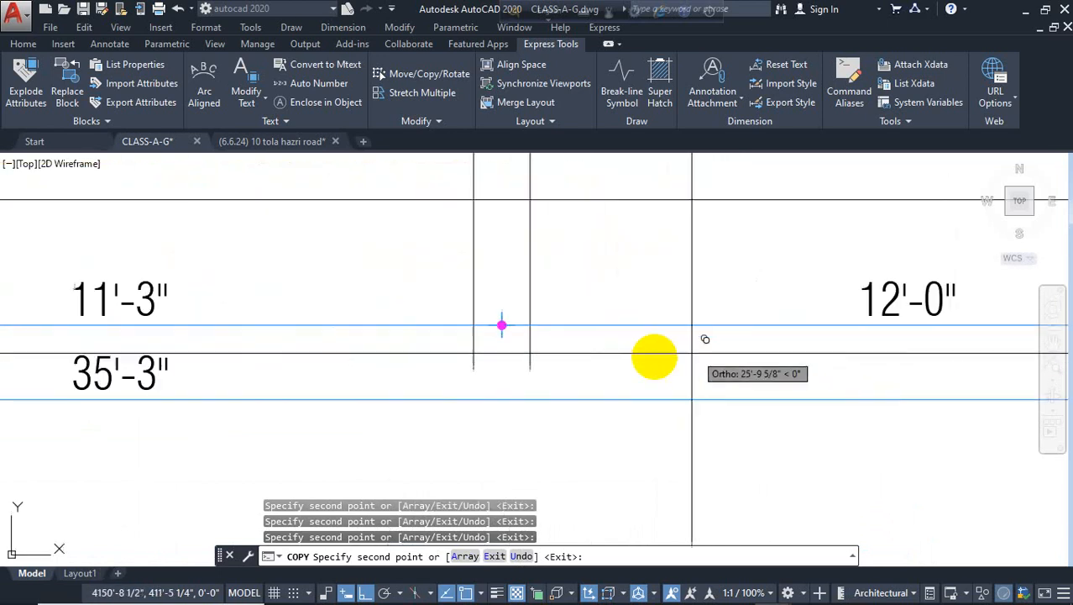
# Add break-line copies at the column bottoms and finish the copy command.
pyautogui.click(534, 364)
pyautogui.scroll(-3, 629, 357)
pyautogui.scroll(3, 287, 365)
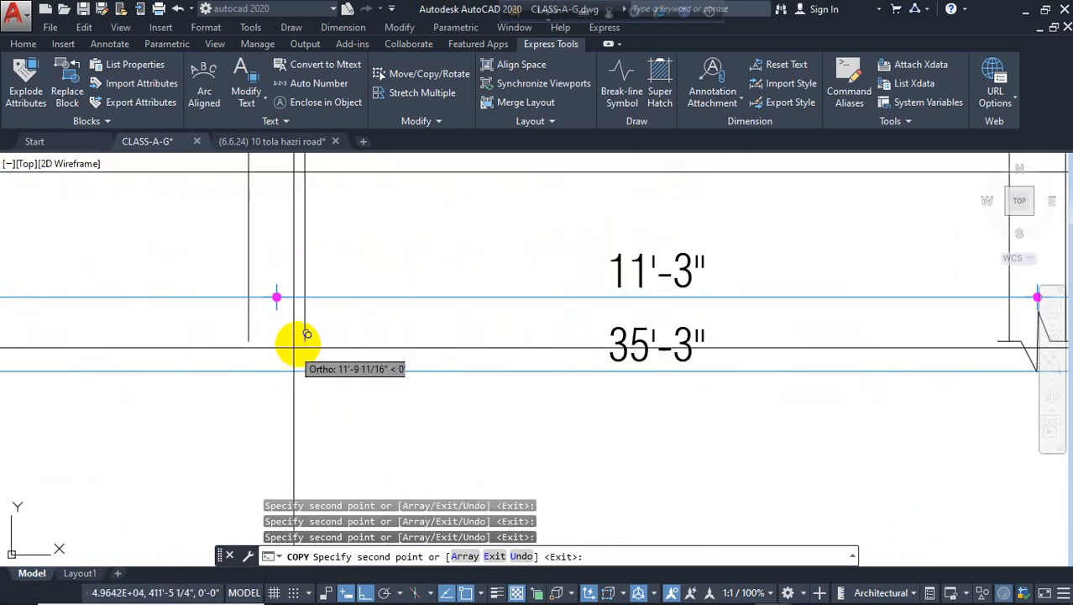
pyautogui.click(303, 342)
pyautogui.moveTo(356, 394); pyautogui.dragTo(862, 414, button='middle')
pyautogui.scroll(-2, 775, 396)
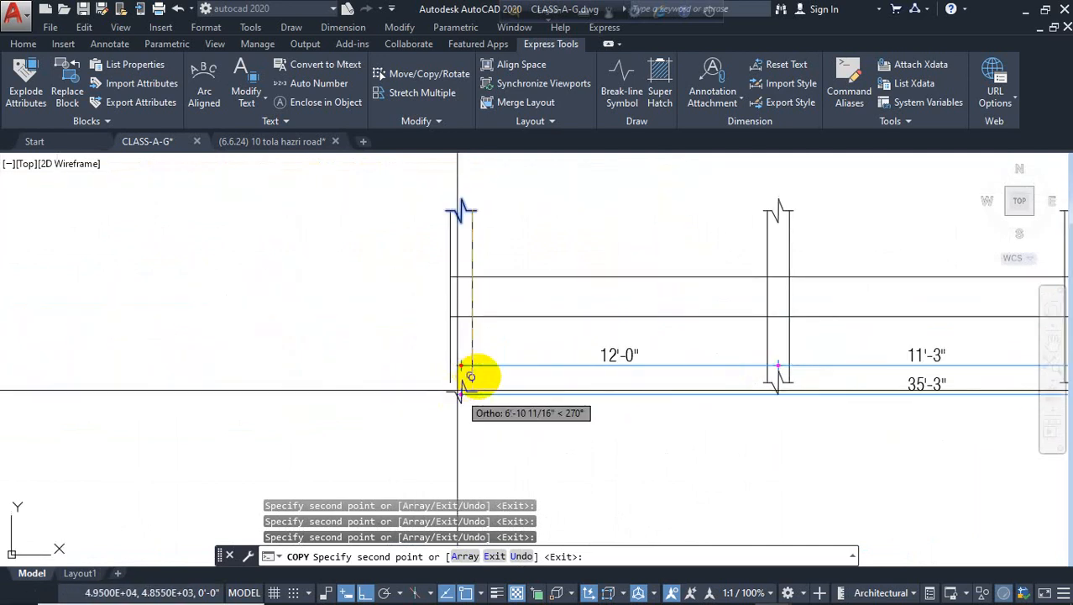
pyautogui.scroll(3, 588, 369)
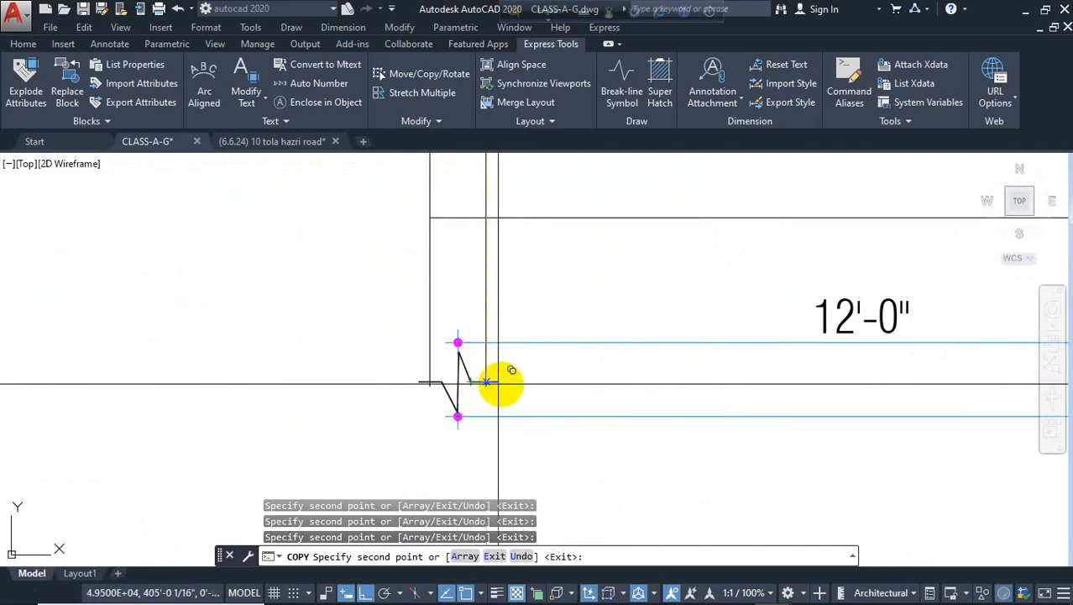
pyautogui.press('Escape')
pyautogui.scroll(-3, 290, 435)
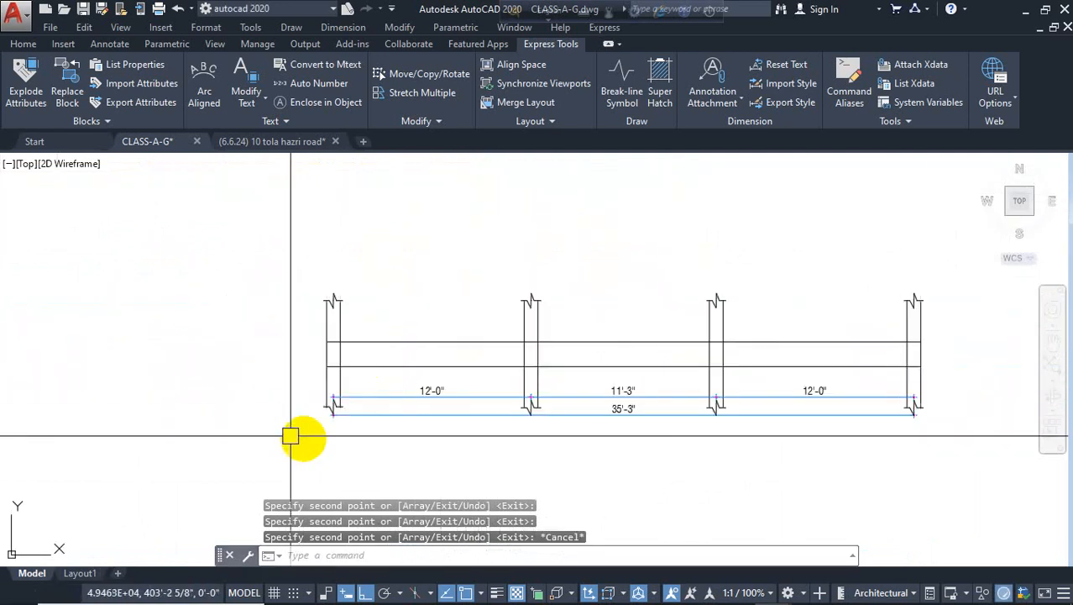
pyautogui.moveTo(504, 402)
pyautogui.mouseDown(button='middle')
pyautogui.moveTo(431, 365)
pyautogui.moveTo(318, 343)
pyautogui.mouseUp(button='middle')
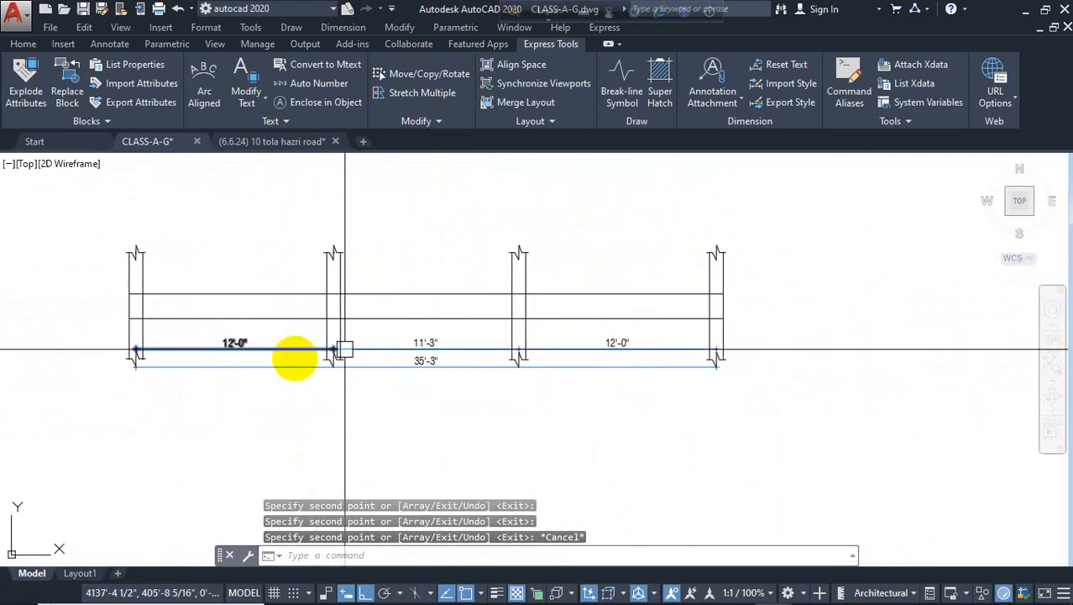
pyautogui.scroll(2, 229, 294)
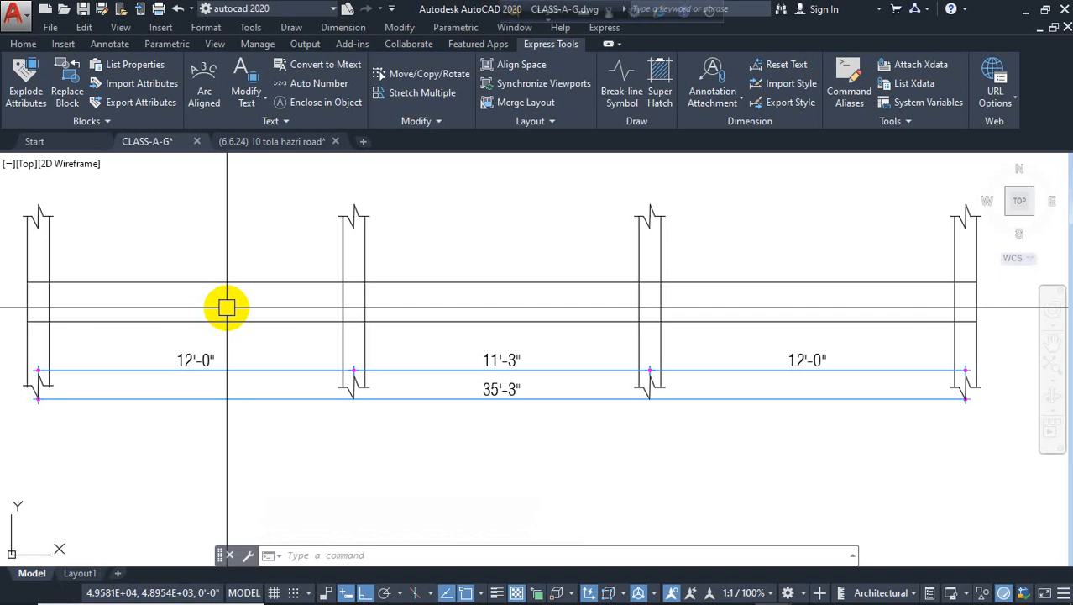
# Delete the middle horizontal line of the beam.
pyautogui.click(227, 308)
pyautogui.press('Delete')
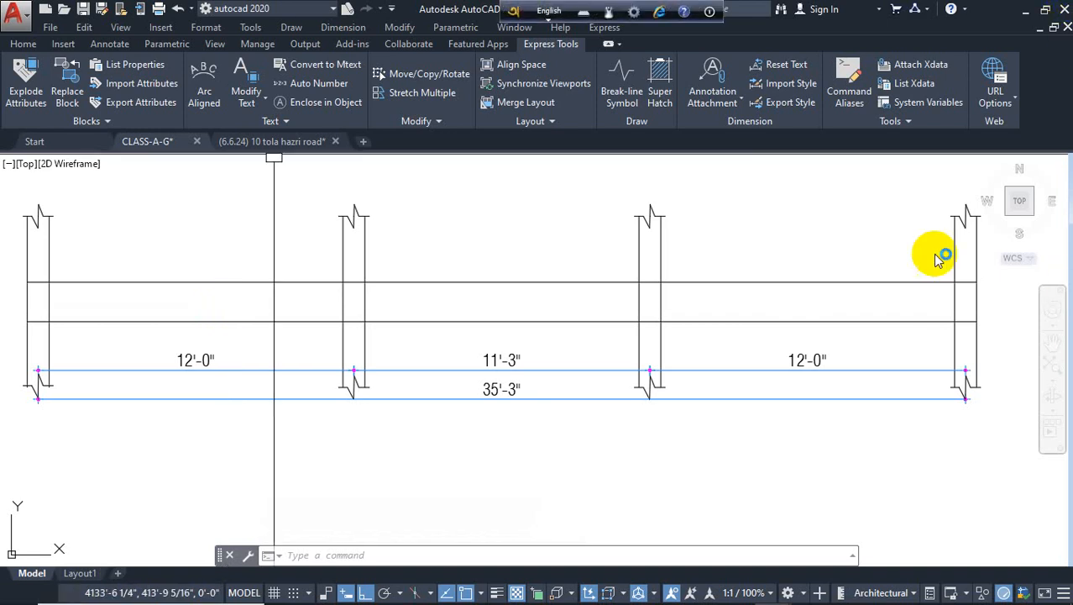
pyautogui.press('Escape')
pyautogui.press('Escape')
pyautogui.press('Escape')
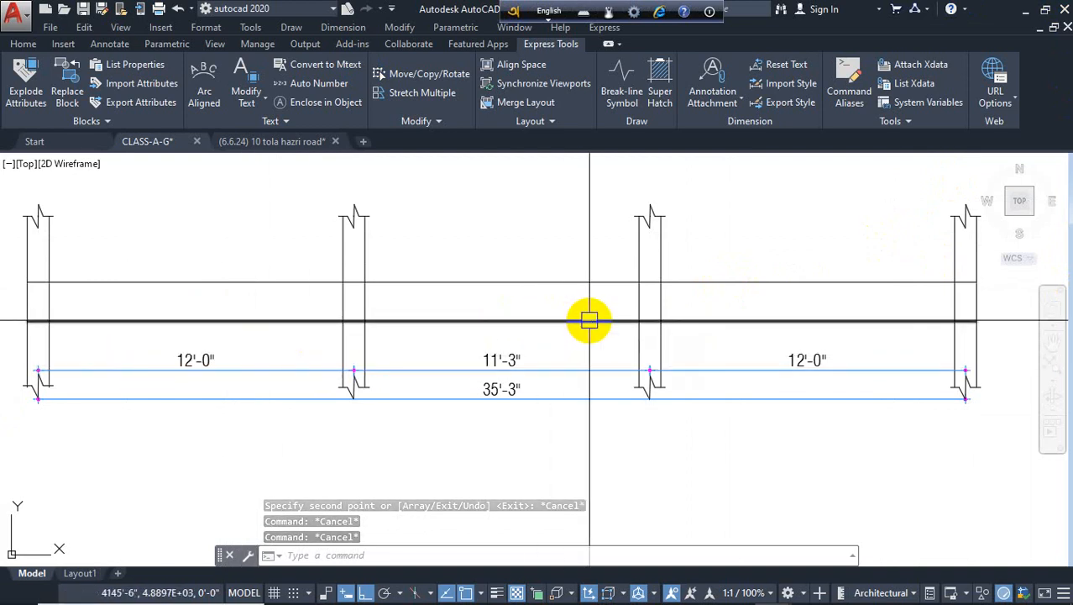
# Try a TRIM sweep across the beam lines, then restart OFFSET.
pyautogui.write('o')
pyautogui.press('Return')
pyautogui.press('Escape')
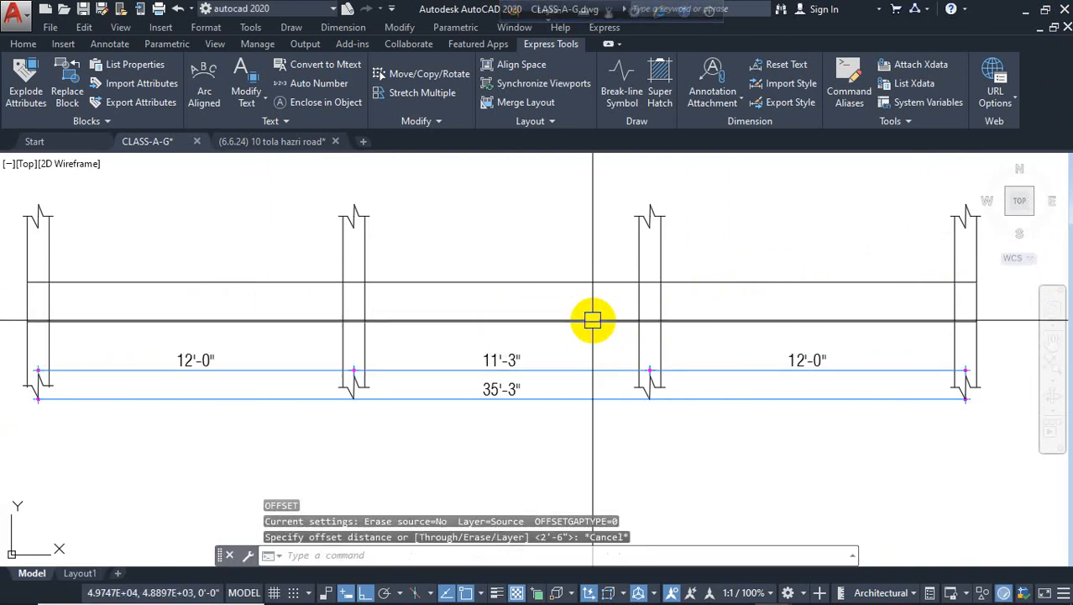
pyautogui.write('tr')
pyautogui.press('Return')
pyautogui.press('Return')
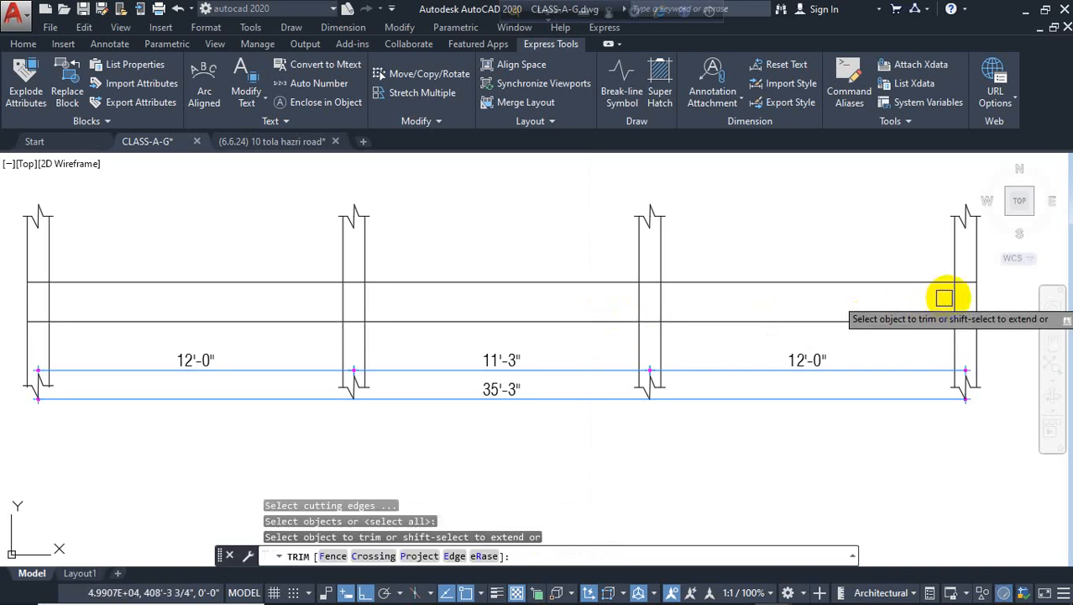
pyautogui.moveTo(867, 301); pyautogui.dragTo(39, 304)
pyautogui.press('Escape')
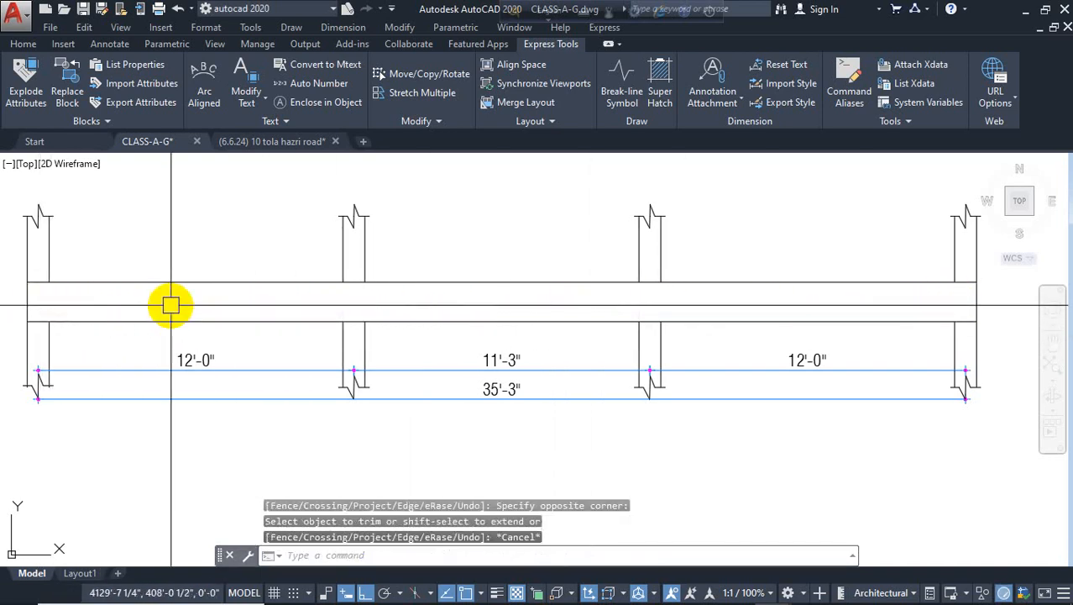
pyautogui.write('o')
pyautogui.press('Return')
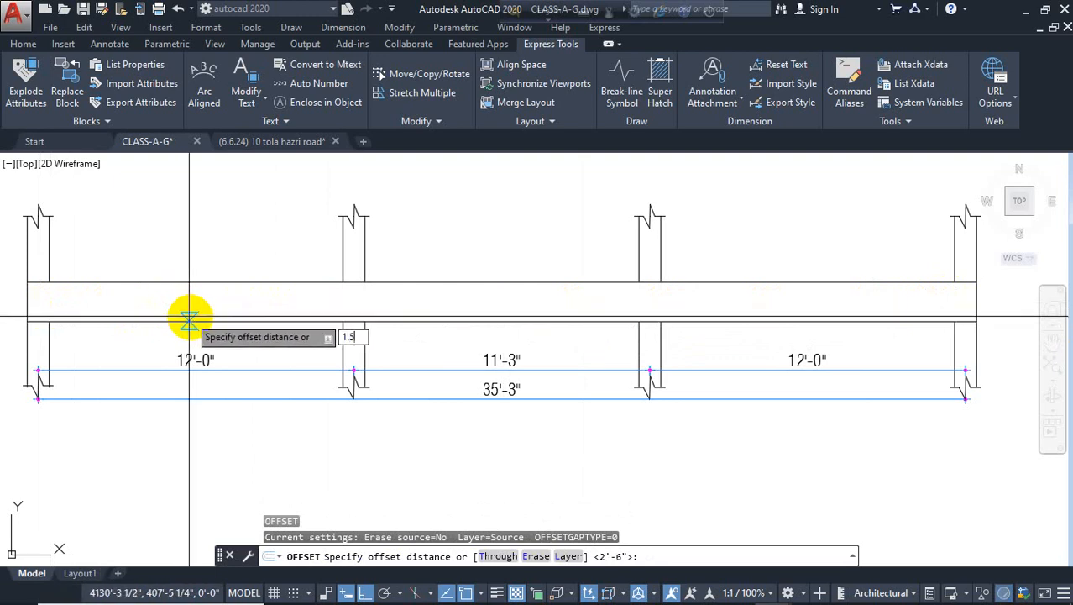
# Offset the top and bottom beam edges 1.5 toward the inside.
pyautogui.write('1.5')
pyautogui.press('Return')
pyautogui.click(206, 283)
pyautogui.click(199, 324)
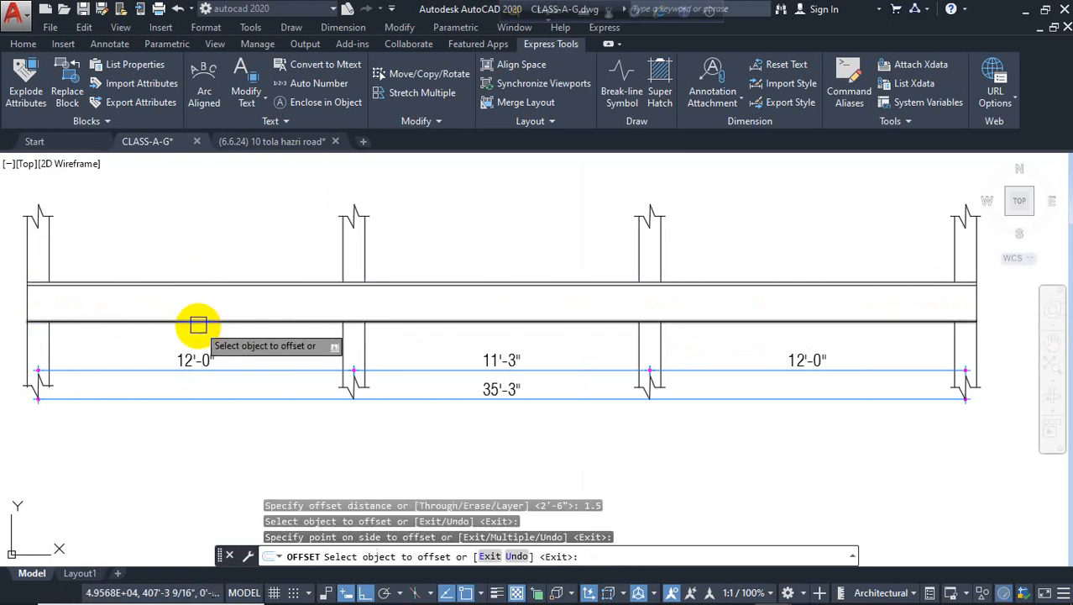
pyautogui.click(242, 321)
pyautogui.click(387, 295)
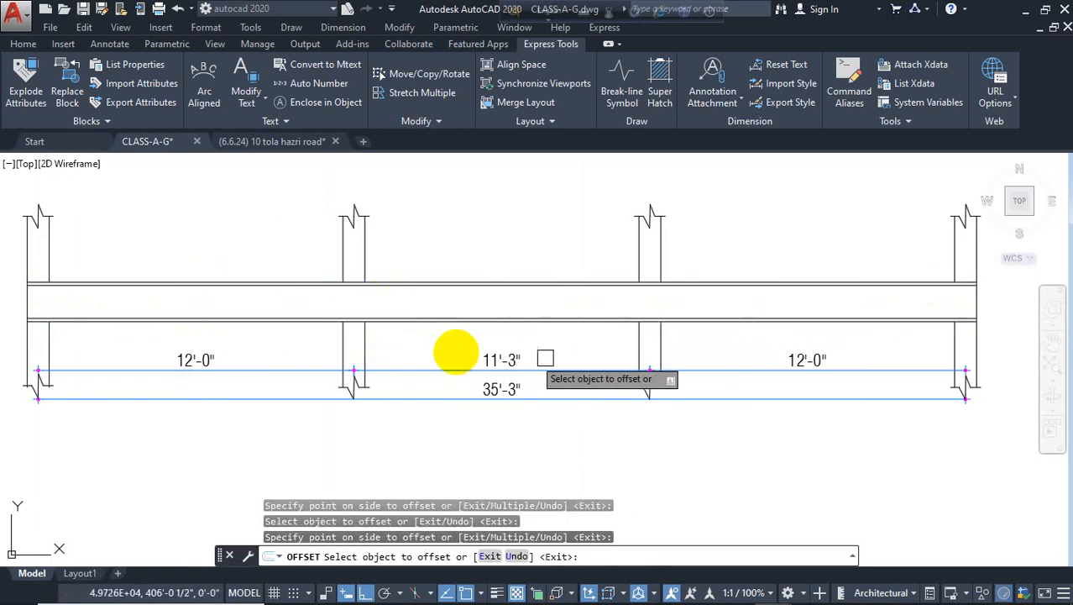
pyautogui.press('Escape')
# Erase the two 1.5 offset lines from the beam.
pyautogui.scroll(3, 45, 308)
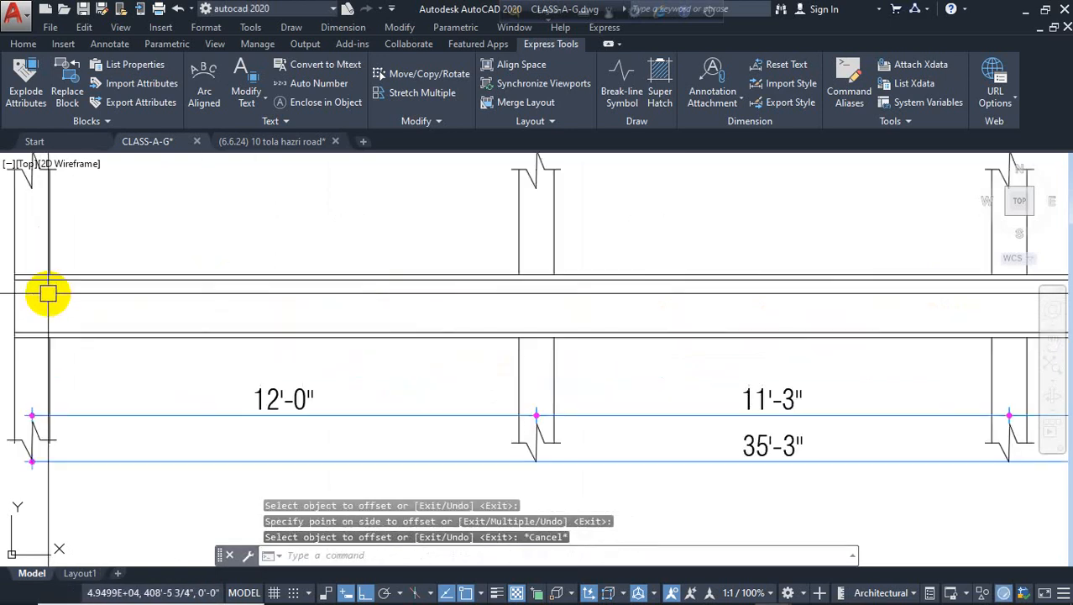
pyautogui.press('Escape')
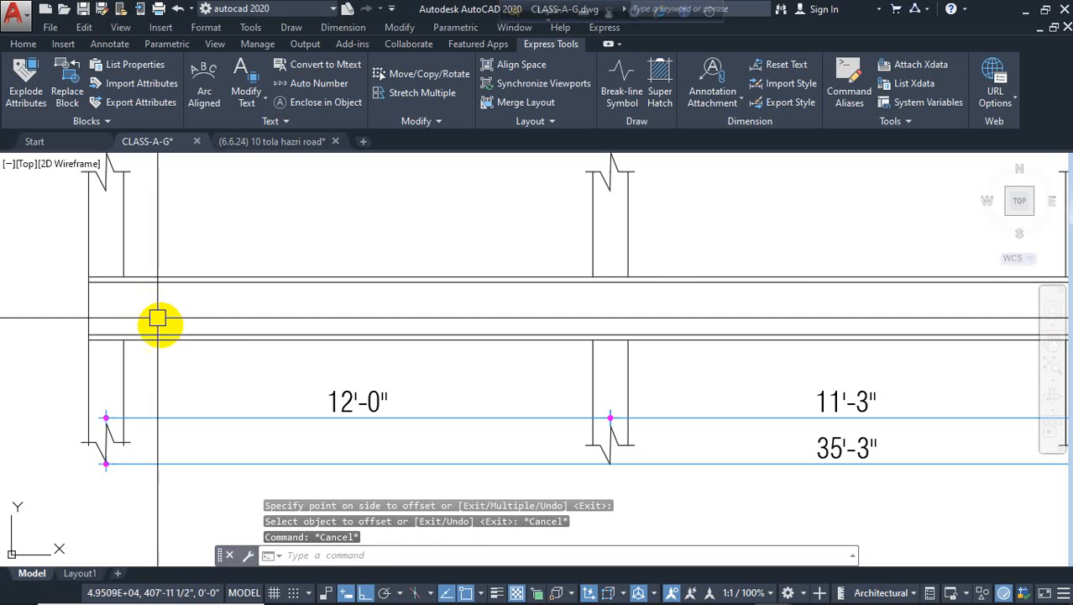
pyautogui.press('Escape')
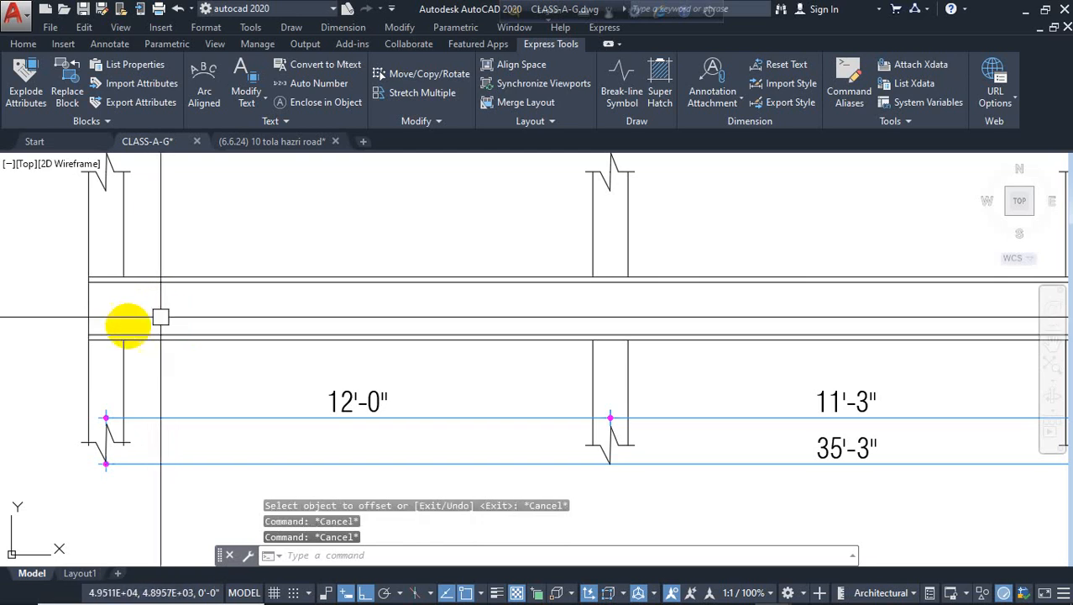
pyautogui.scroll(-3, 128, 326)
pyautogui.scroll(2, 331, 325)
pyautogui.moveTo(235, 329); pyautogui.dragTo(467, 309, button='middle')
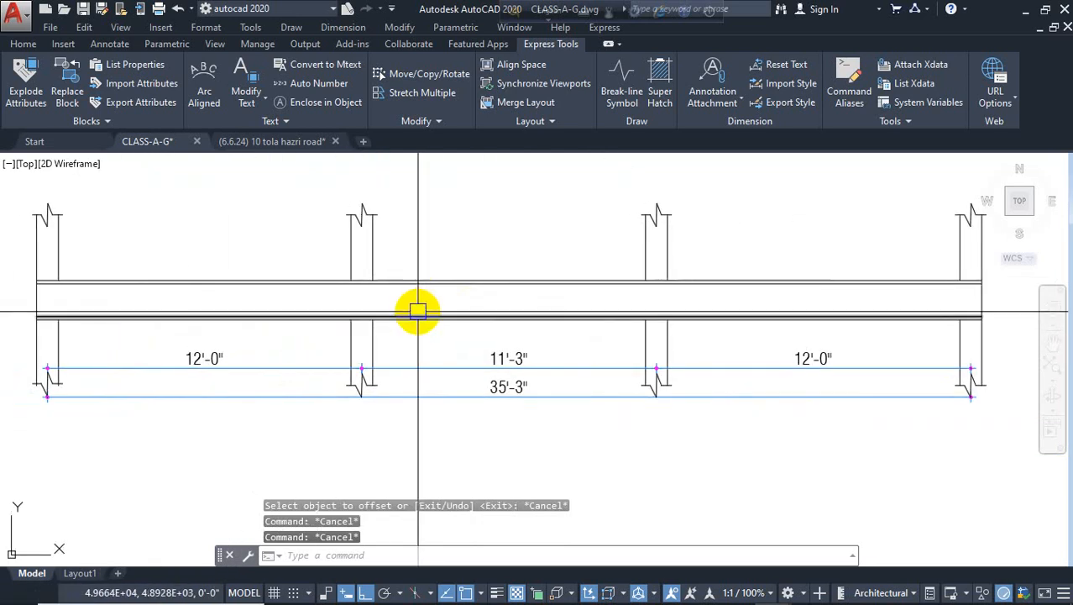
pyautogui.click(418, 313)
pyautogui.press('Delete')
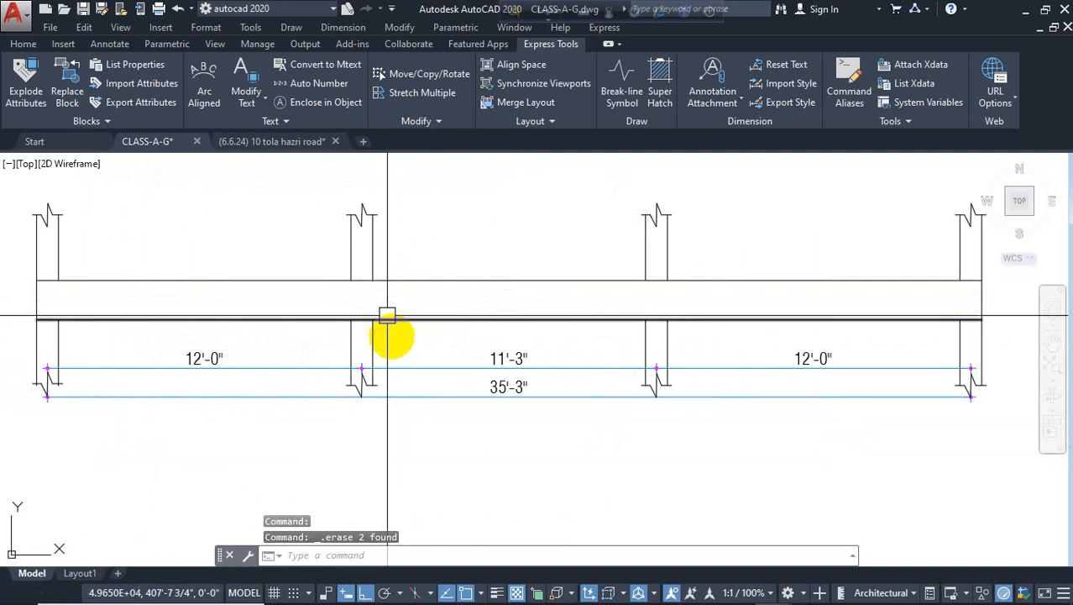
# Offset the top and bottom beam edges 2 toward the inside of the beam.
pyautogui.write('o')
pyautogui.press('Return')
pyautogui.write('2')
pyautogui.press('Return')
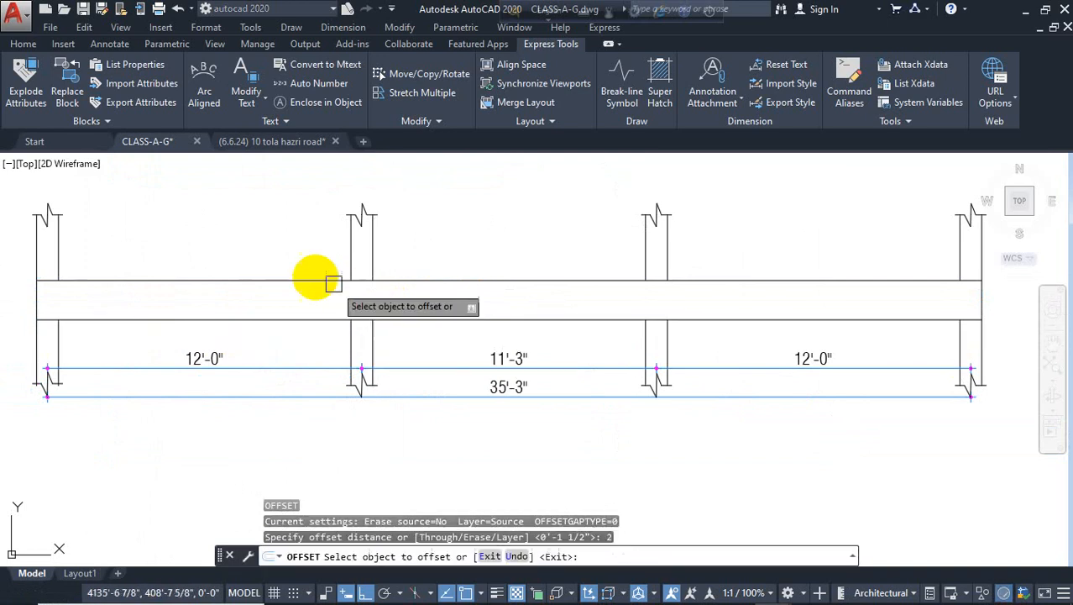
pyautogui.click(312, 281)
pyautogui.click(287, 304)
pyautogui.click(287, 320)
pyautogui.click(277, 252)
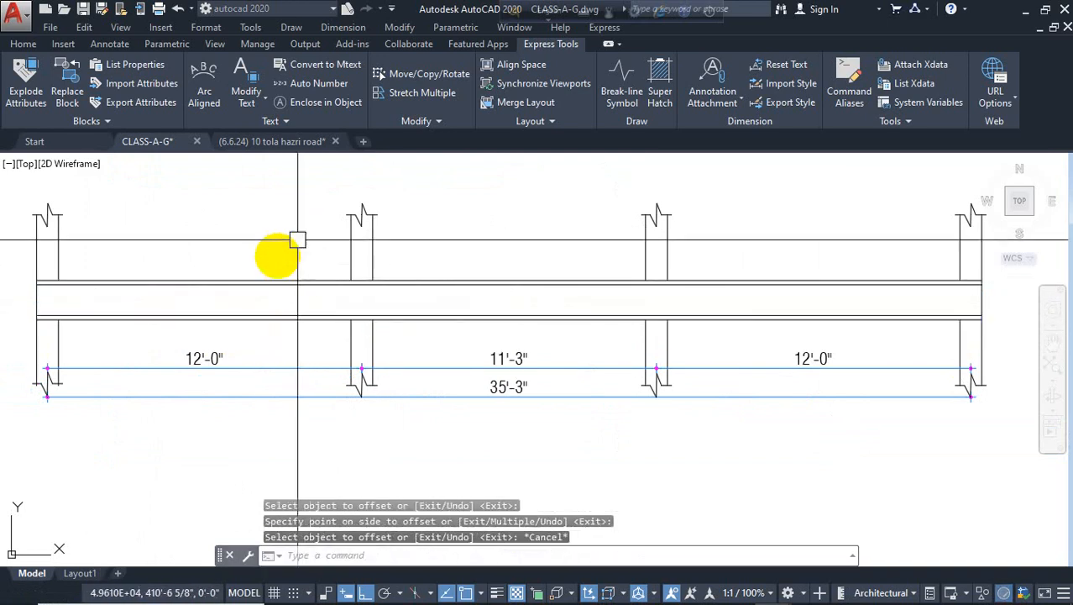
pyautogui.scroll(5, 31, 292)
pyautogui.press('Escape')
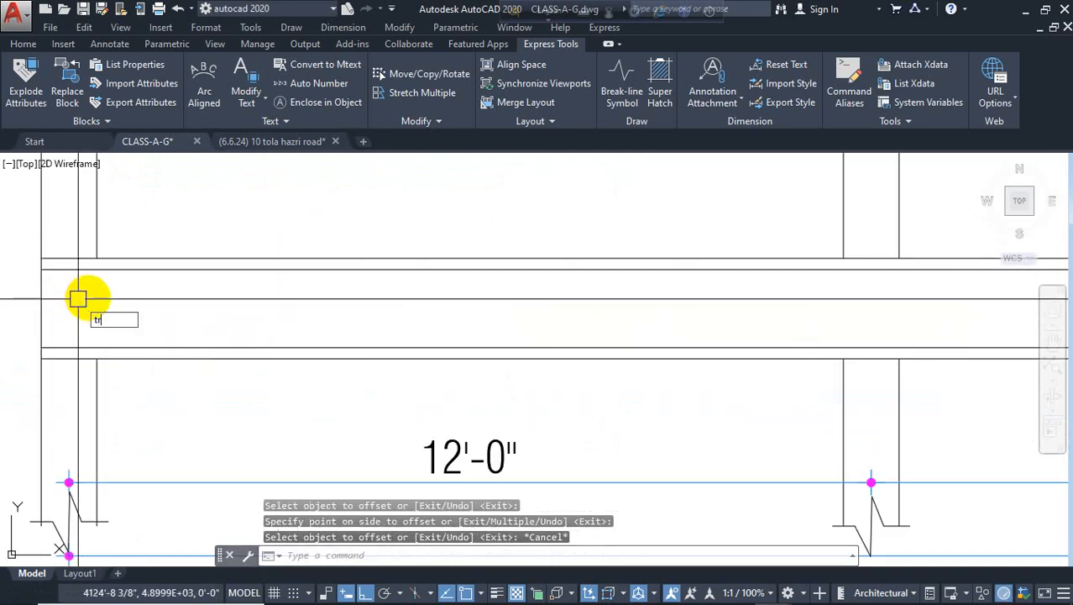
# Start a trim on the beam lines, then cancel it.
pyautogui.write('tr')
pyautogui.press('Return')
pyautogui.press('Return')
pyautogui.scroll(-2, 29, 354)
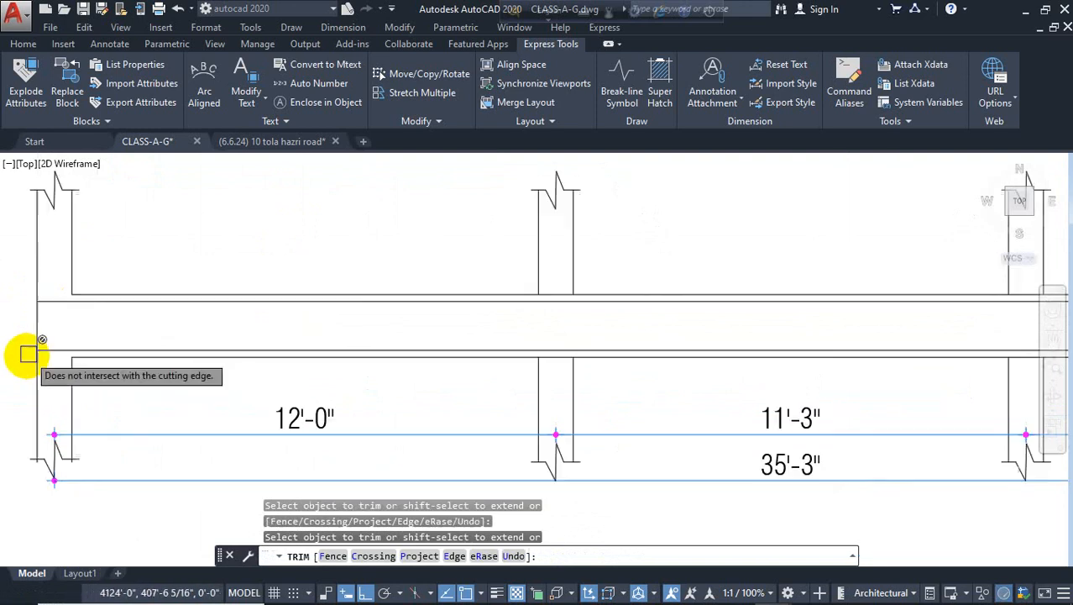
pyautogui.scroll(-2, 30, 353)
pyautogui.scroll(4, 897, 299)
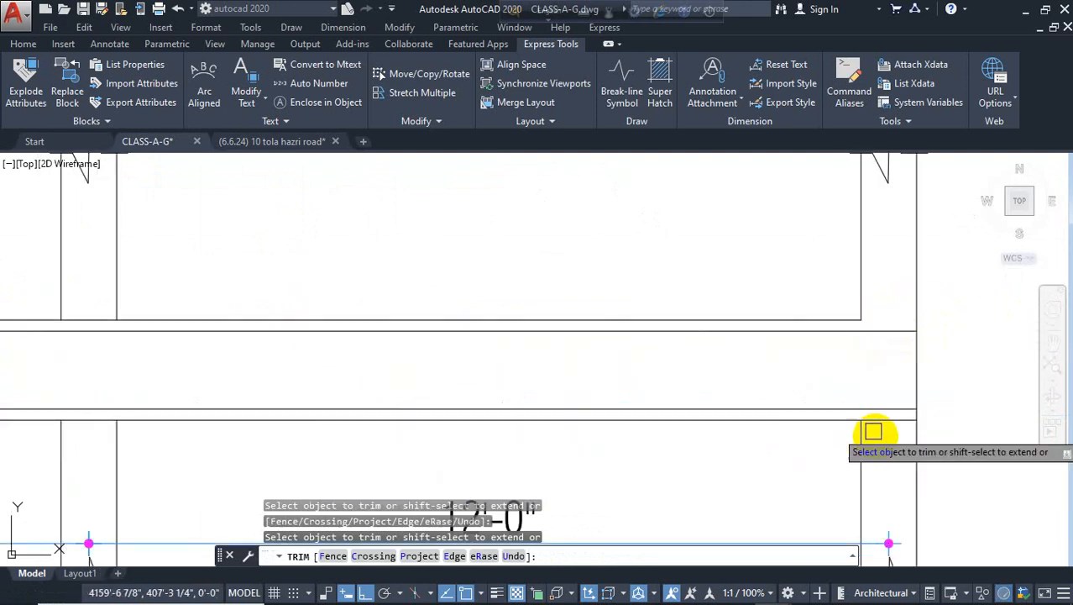
pyautogui.press('Escape')
# Draw two short vertical end lines at the right column.
pyautogui.write('l')
pyautogui.press('Return')
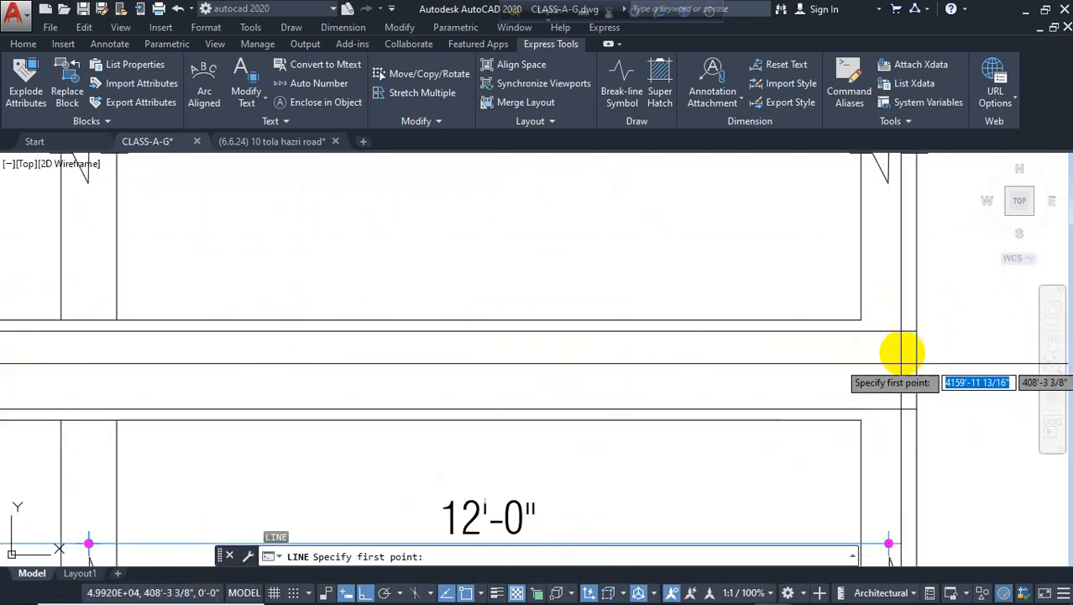
pyautogui.click(901, 332)
pyautogui.click(891, 375)
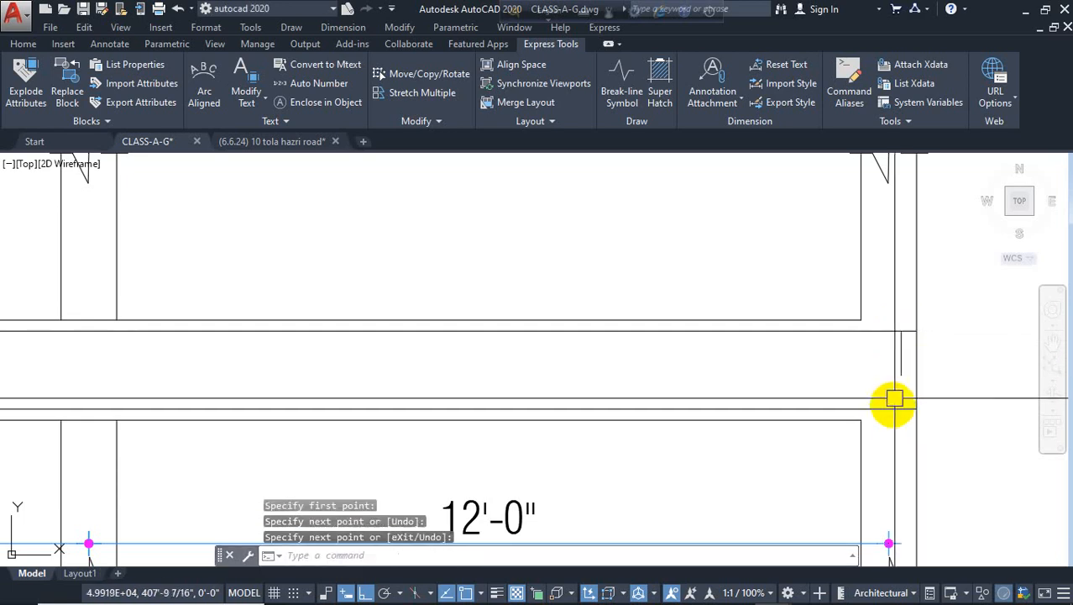
pyautogui.press('Return')
pyautogui.press('Return')
pyautogui.click(890, 408)
pyautogui.click(889, 357)
pyautogui.press('Return')
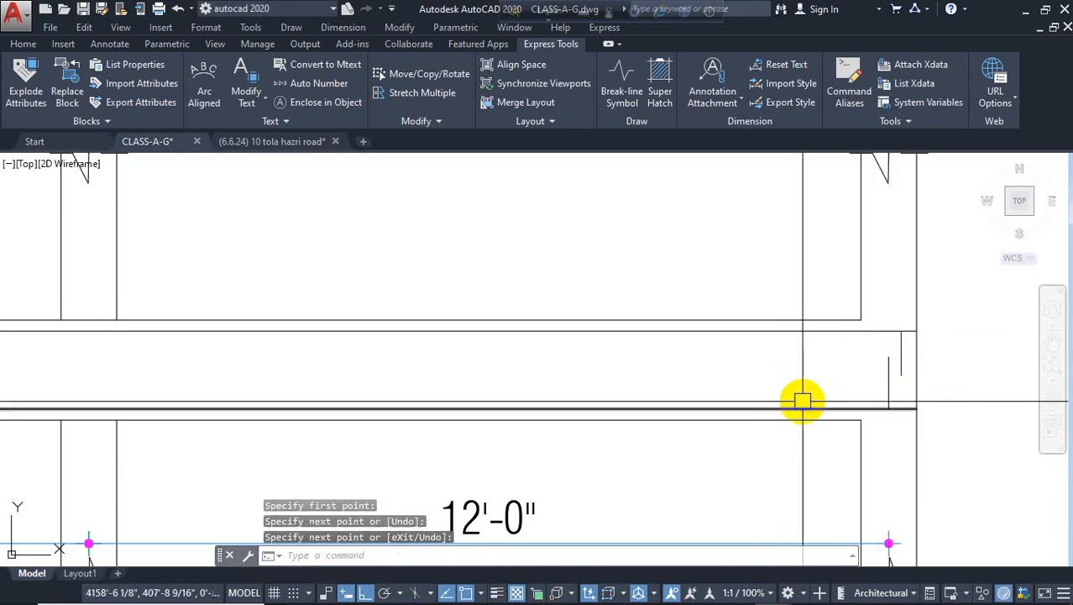
# Fillet the inner horizontal lines to the vertical end lines into sharp corners.
pyautogui.write('f')
pyautogui.press('Return')
pyautogui.click(877, 409)
pyautogui.click(888, 382)
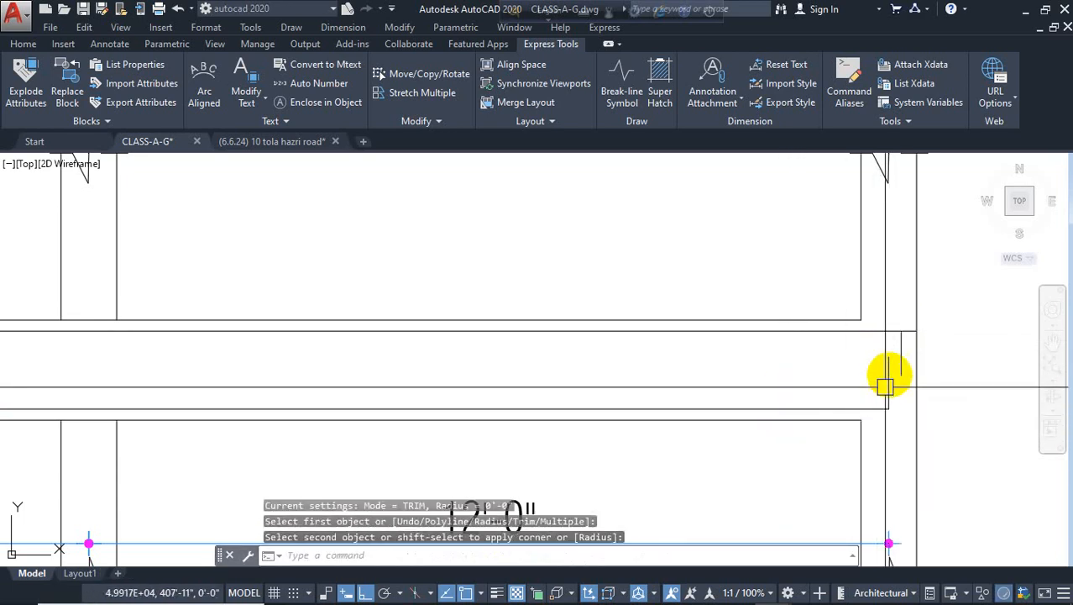
pyautogui.press('Return')
pyautogui.click(899, 356)
pyautogui.scroll(6, 767, 396)
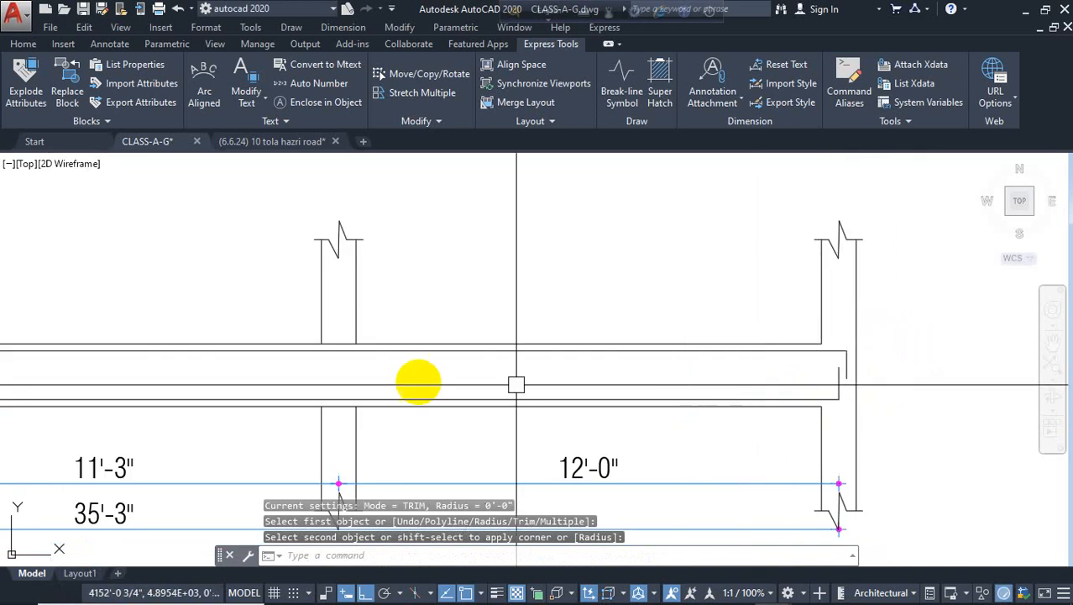
pyautogui.press('Escape')
pyautogui.write('tr')
pyautogui.press('Return')
pyautogui.press('Return')
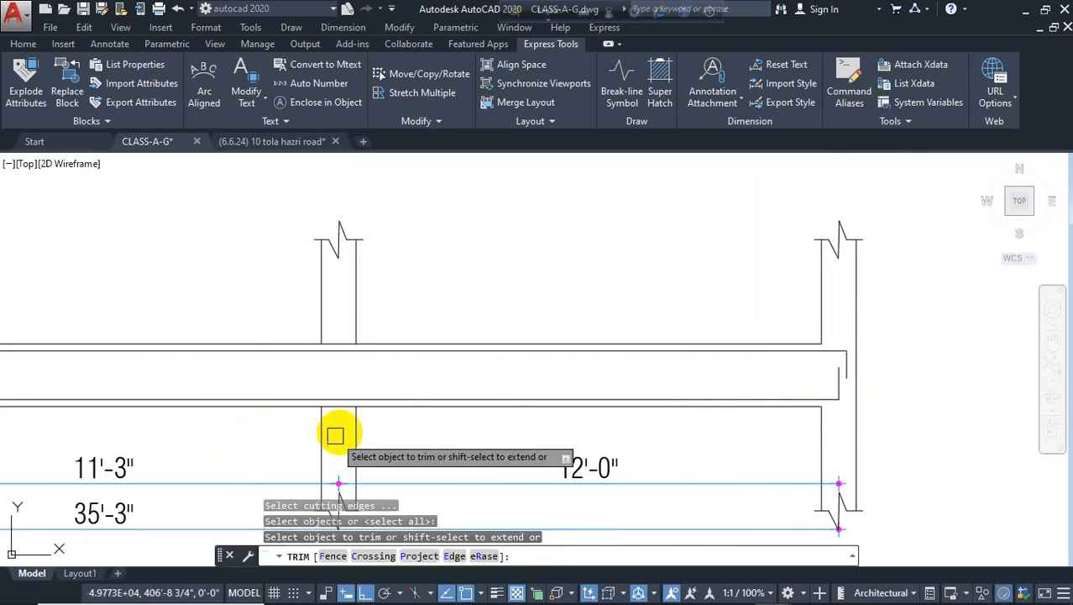
# Trim the leftover beam line segments inside the columns and between the wall lines.
pyautogui.click(338, 415)
pyautogui.click(339, 408)
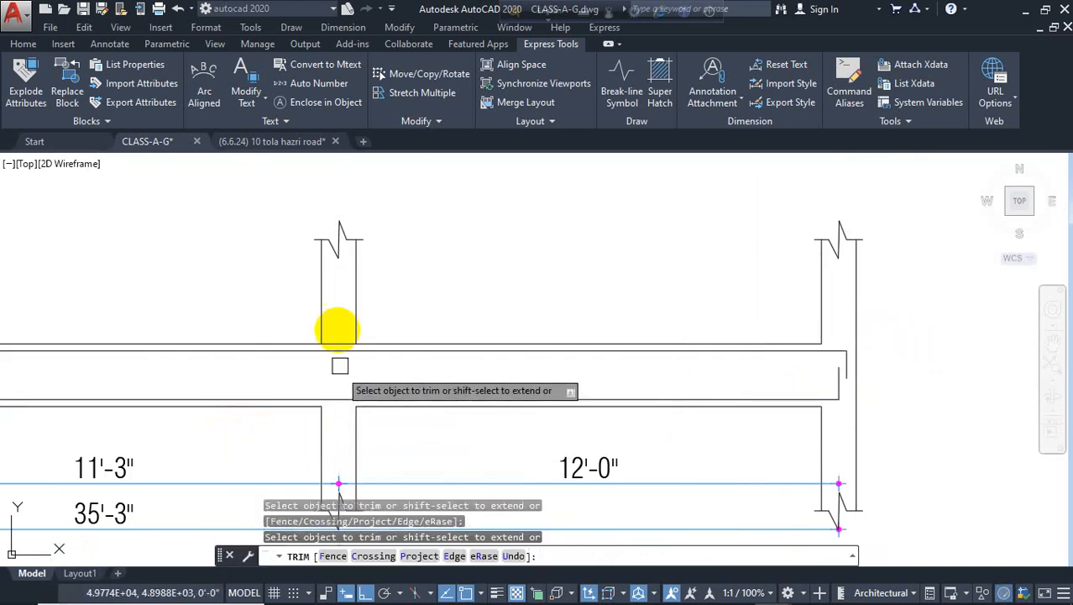
pyautogui.click(340, 335)
pyautogui.moveTo(468, 287); pyautogui.dragTo(884, 204, button='middle')
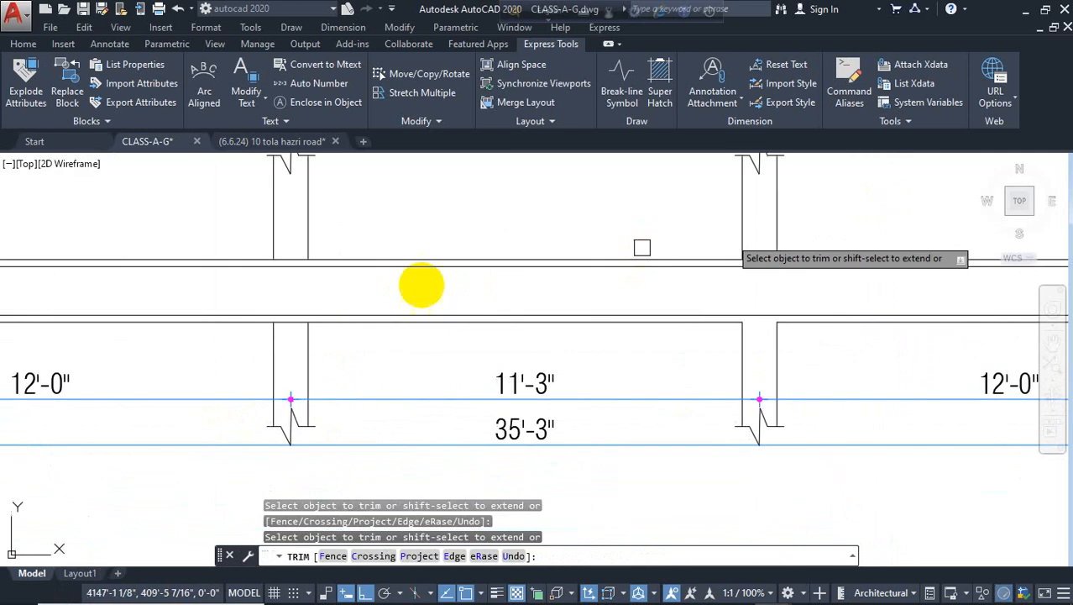
pyautogui.scroll(2, 298, 319)
pyautogui.click(300, 222)
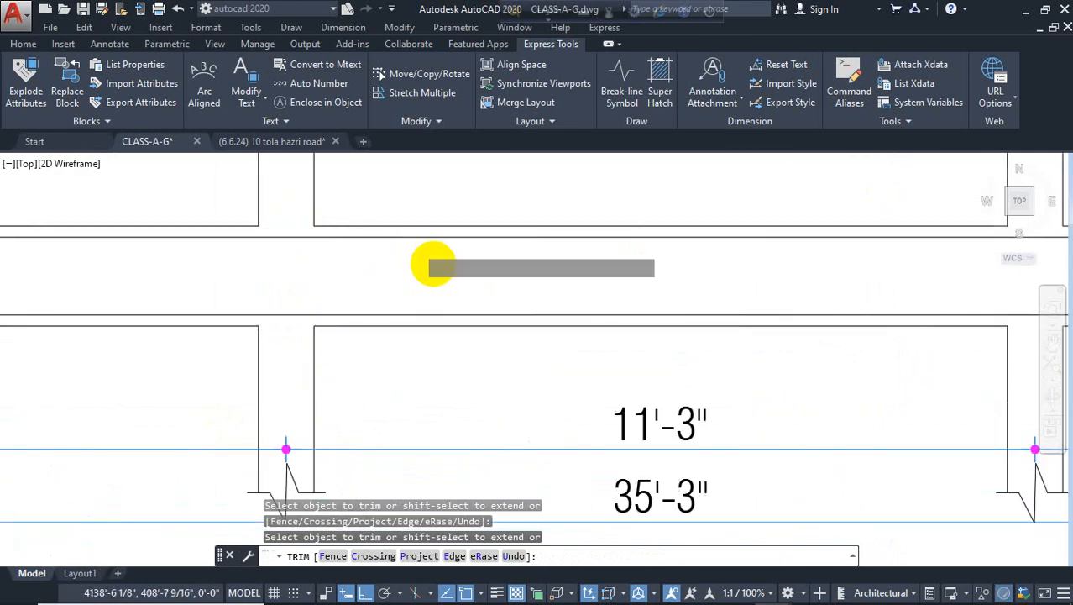
pyautogui.scroll(-2, 401, 277)
pyautogui.moveTo(343, 289); pyautogui.dragTo(805, 286, button='middle')
pyautogui.scroll(5, 454, 317)
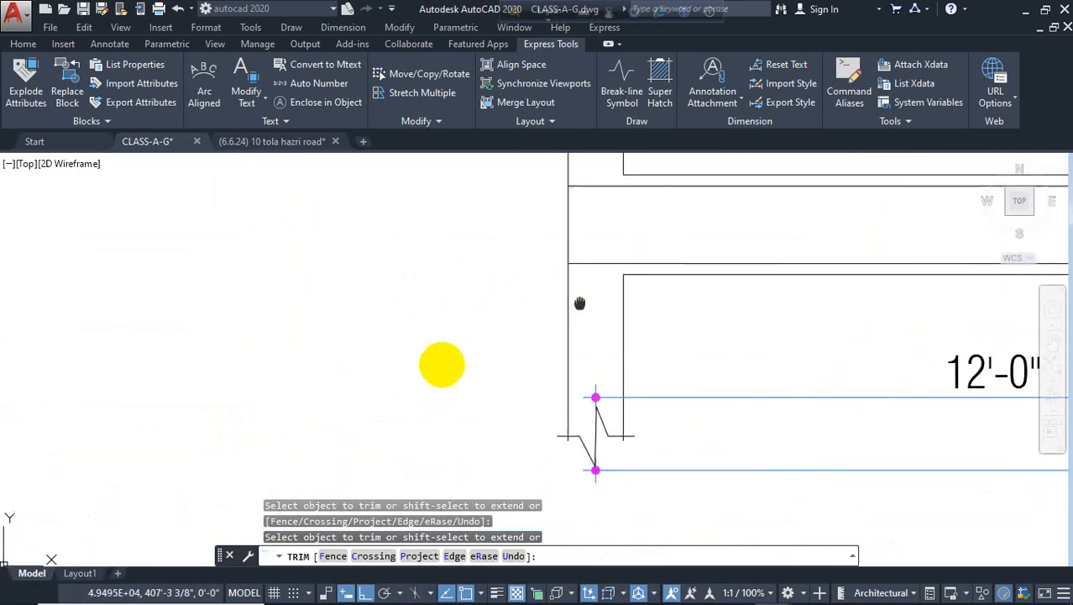
pyautogui.moveTo(568, 253); pyautogui.dragTo(371, 354, button='middle')
pyautogui.press('Escape')
# Draw two short vertical lines closing the beam's left end.
pyautogui.write('l')
pyautogui.press('Return')
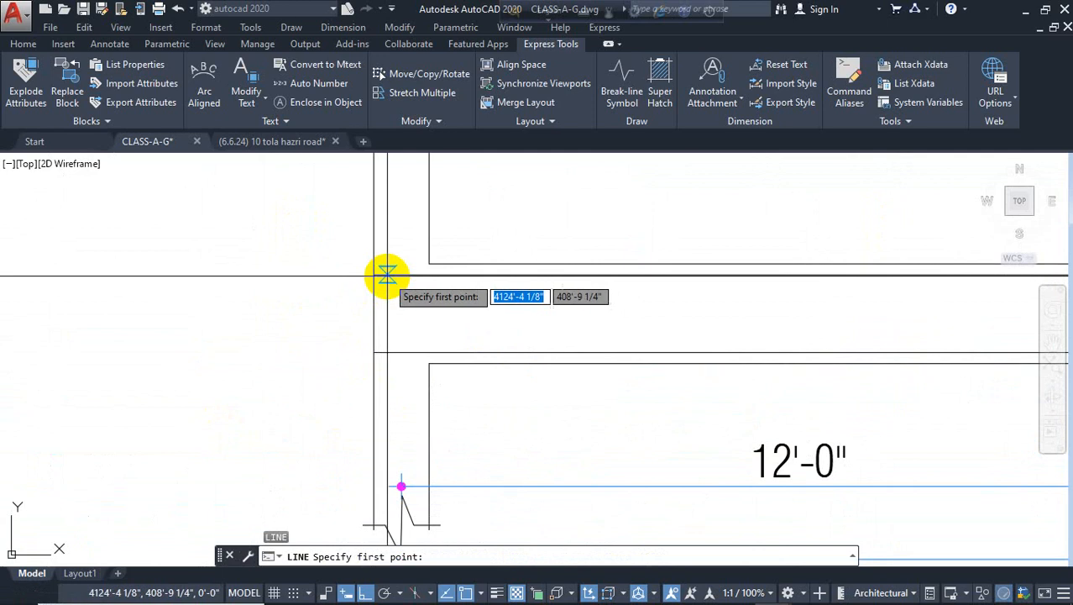
pyautogui.click(386, 275)
pyautogui.click(386, 318)
pyautogui.press('Return')
pyautogui.press('Return')
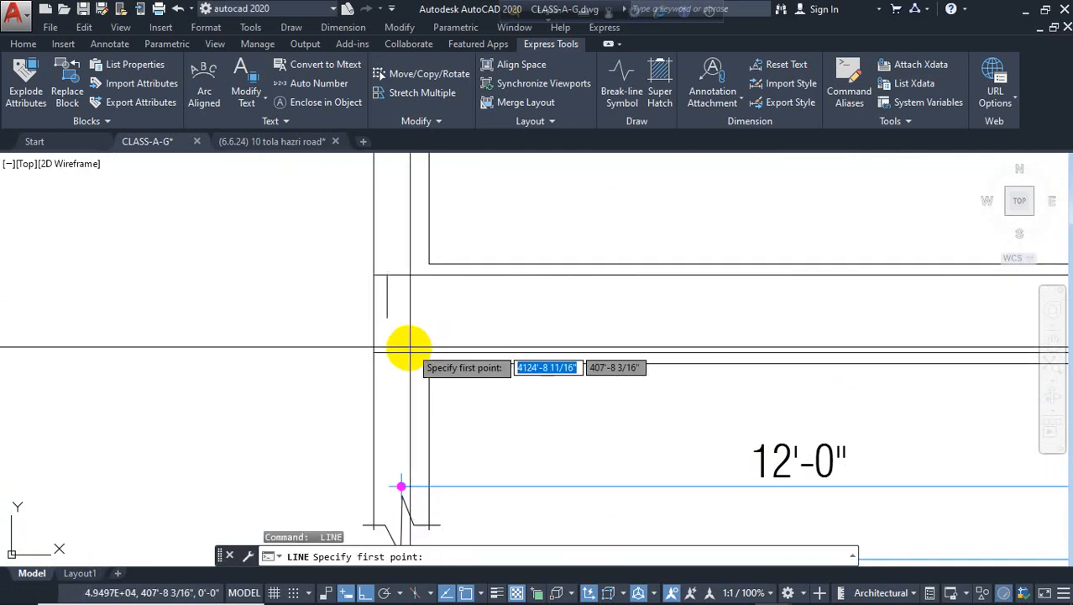
pyautogui.click(401, 347)
pyautogui.click(400, 304)
pyautogui.press('Escape')
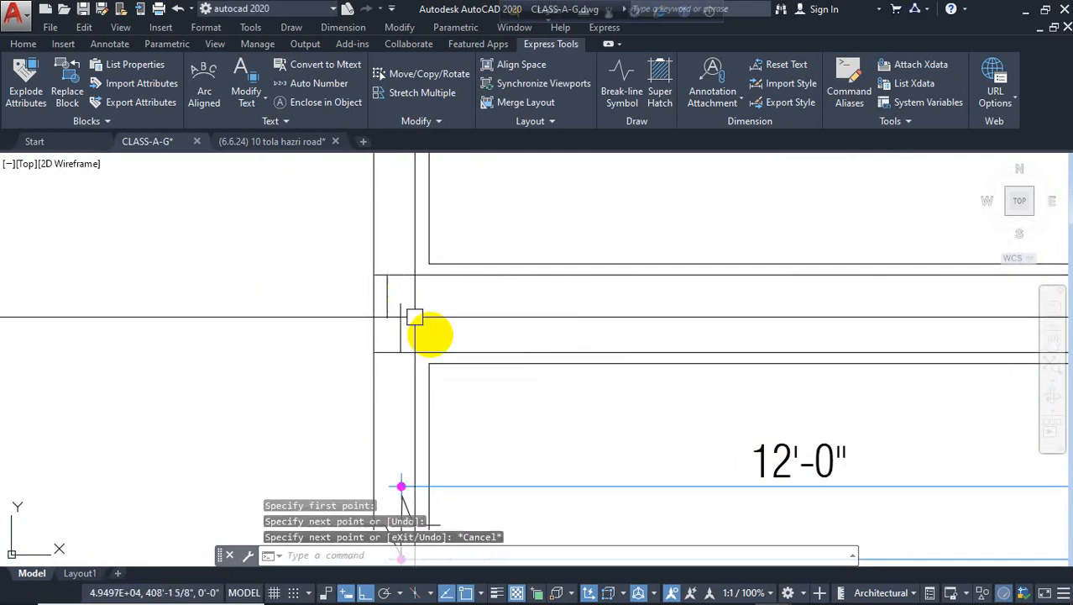
# Fillet the short vertical lines to the horizontal beam lines to form clean corners.
pyautogui.write('f')
pyautogui.press('Return')
pyautogui.click(413, 352)
pyautogui.click(406, 333)
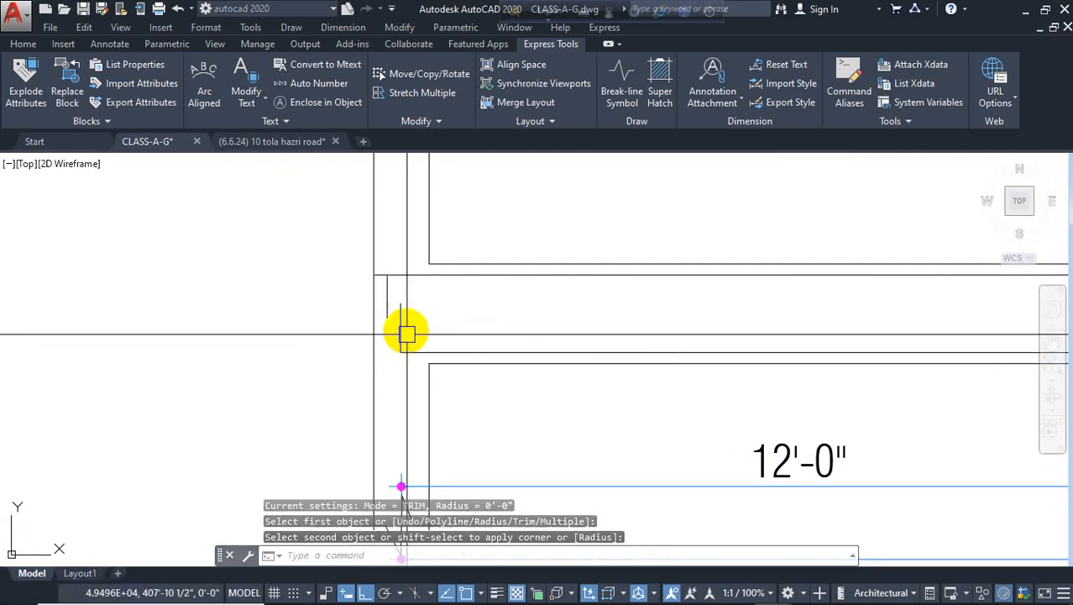
pyautogui.press('Return')
pyautogui.click(391, 303)
pyautogui.click(397, 284)
pyautogui.scroll(-3, 352, 275)
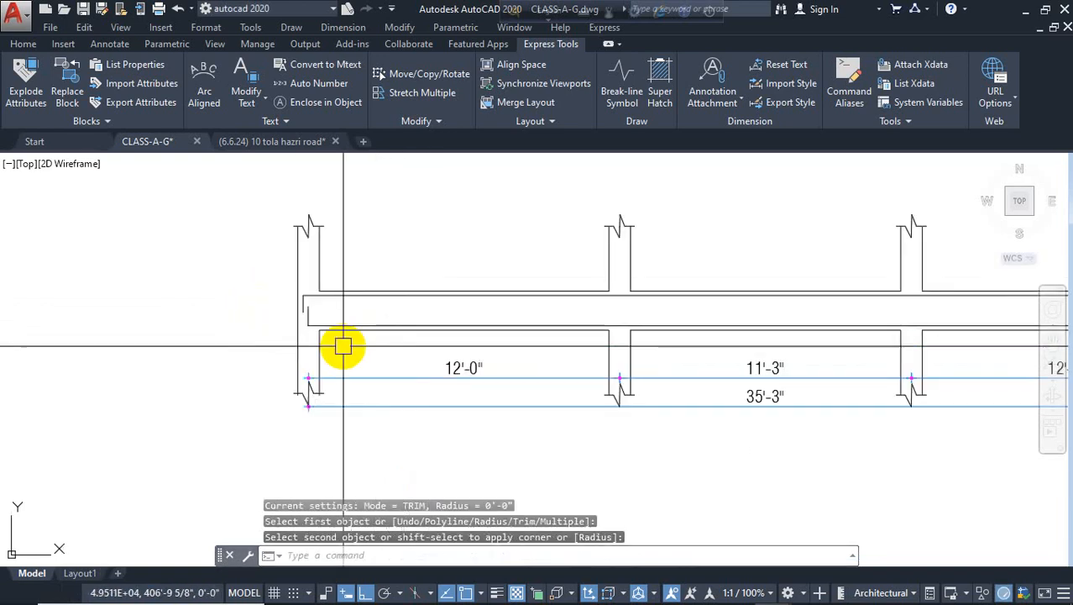
pyautogui.moveTo(602, 326)
pyautogui.mouseDown(button='middle')
pyautogui.moveTo(293, 323)
pyautogui.moveTo(335, 326)
pyautogui.mouseUp(button='middle')
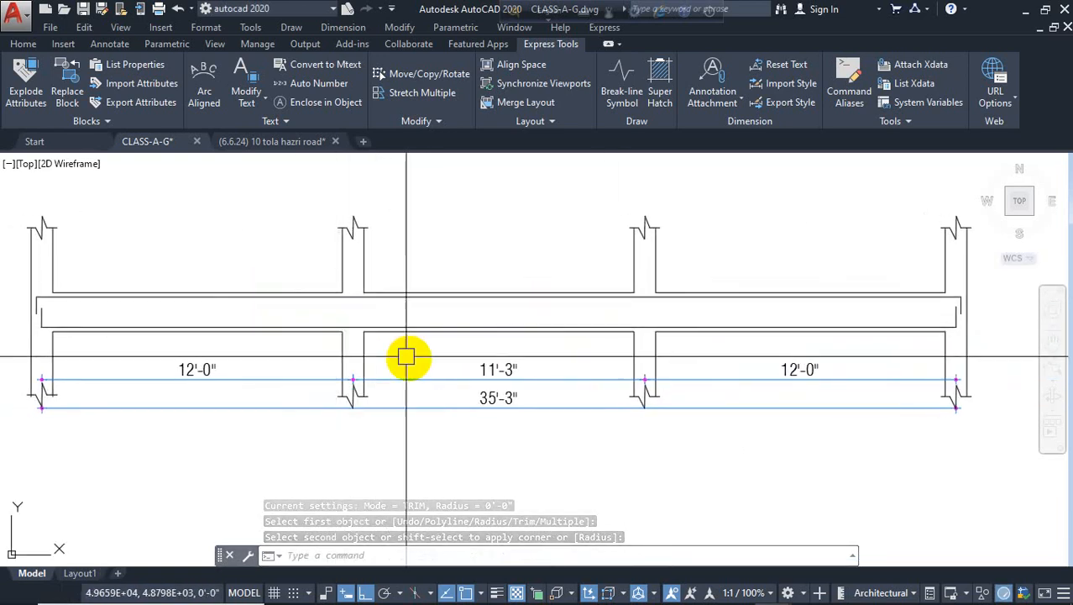
pyautogui.moveTo(357, 368); pyautogui.dragTo(385, 359, button='middle')
pyautogui.press('Escape')
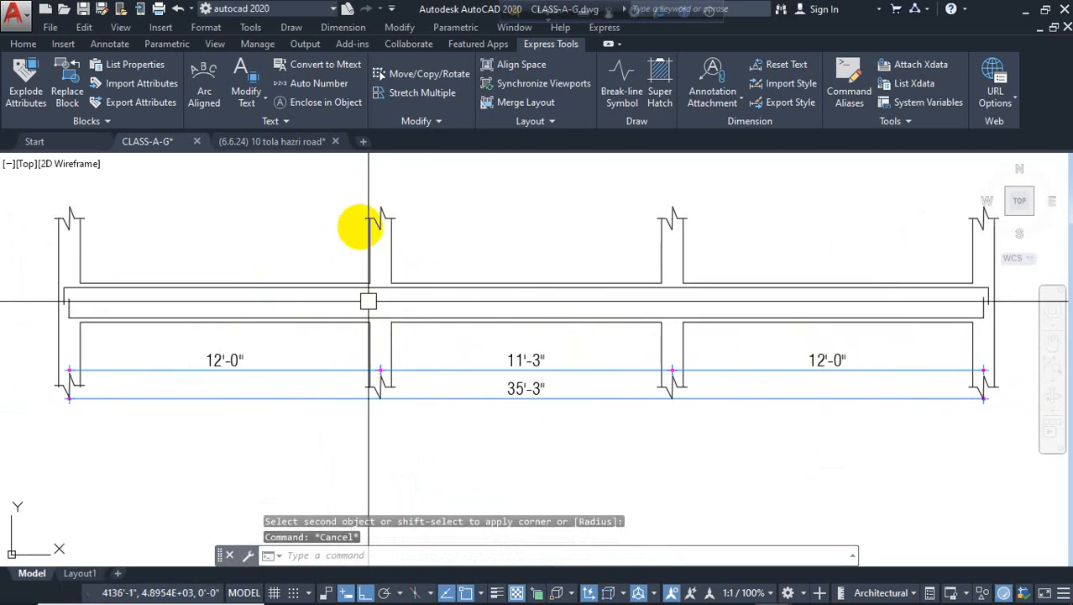
# Make the text. layer current from the Home tab Layers list.
pyautogui.click(22, 44)
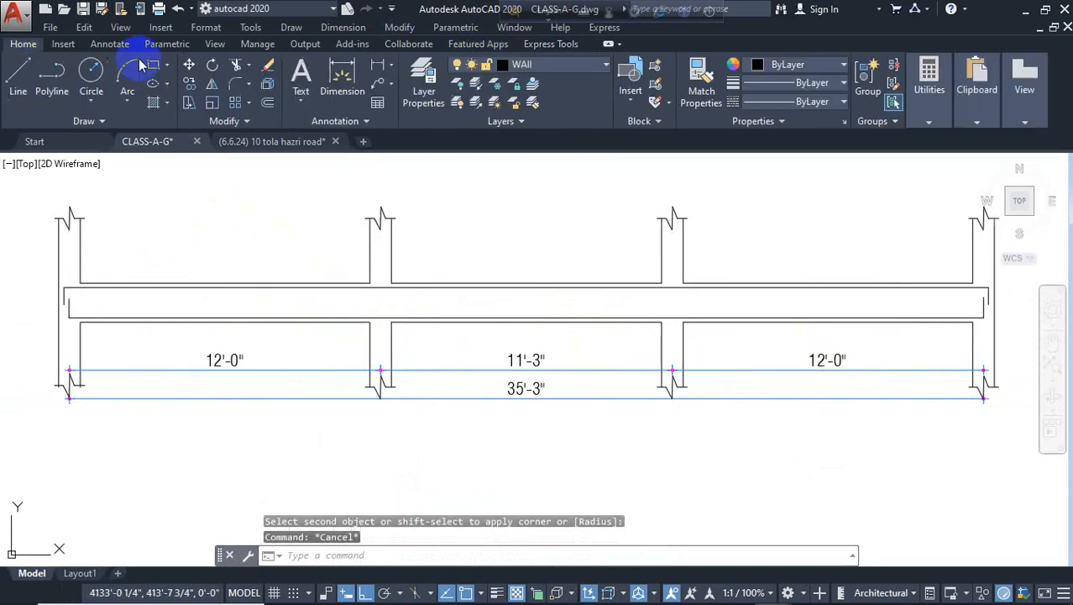
pyautogui.click(548, 68)
pyautogui.click(556, 293)
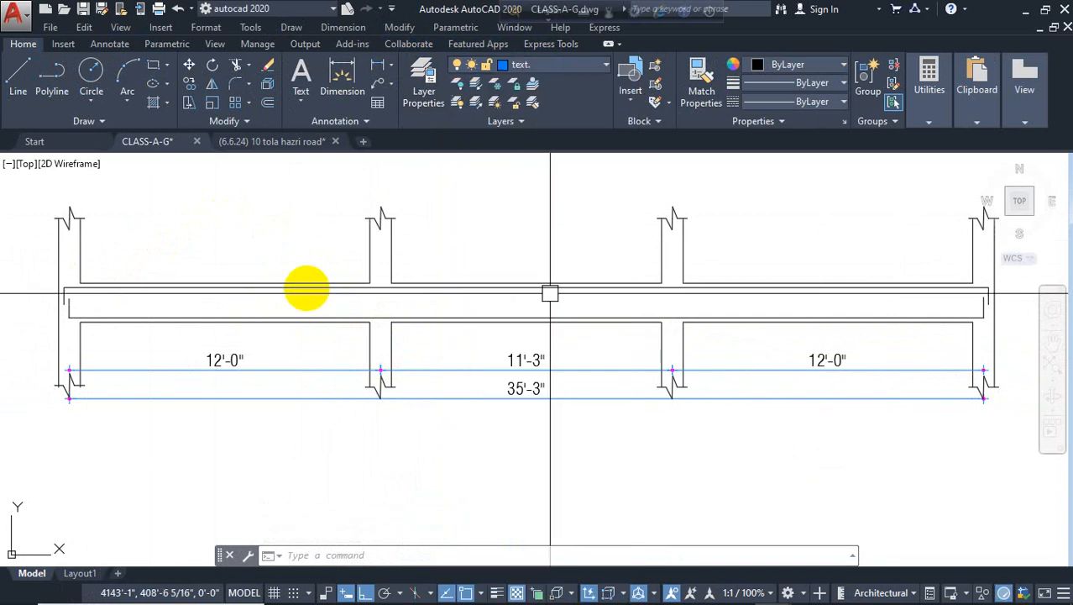
pyautogui.press('Escape')
pyautogui.press('Escape')
pyautogui.press('Escape')
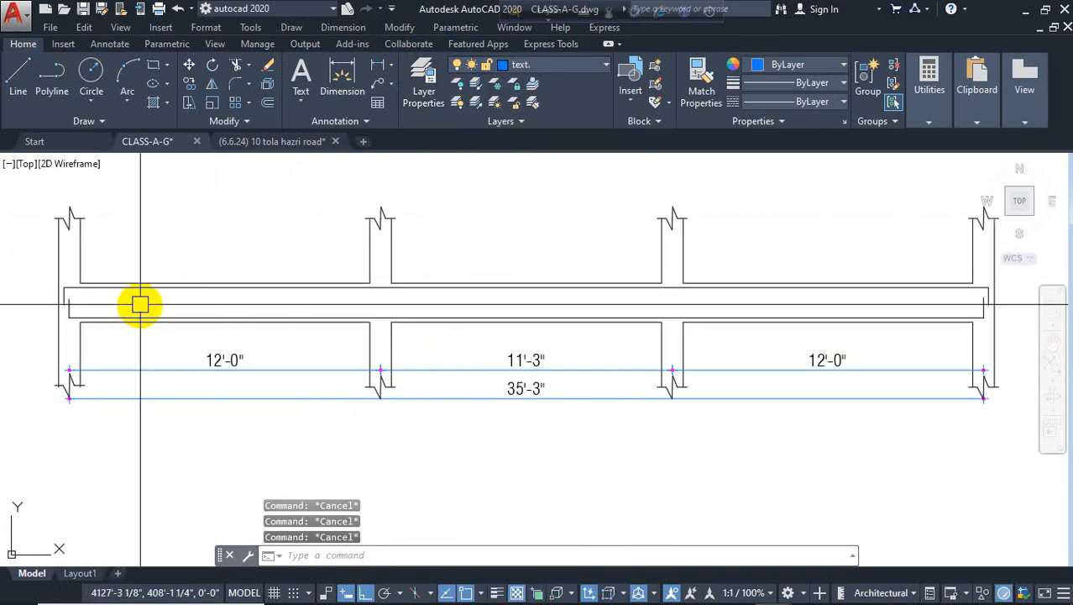
# Divide the left span's top line into 3 parts and the lower beam line into 7.
pyautogui.write('di')
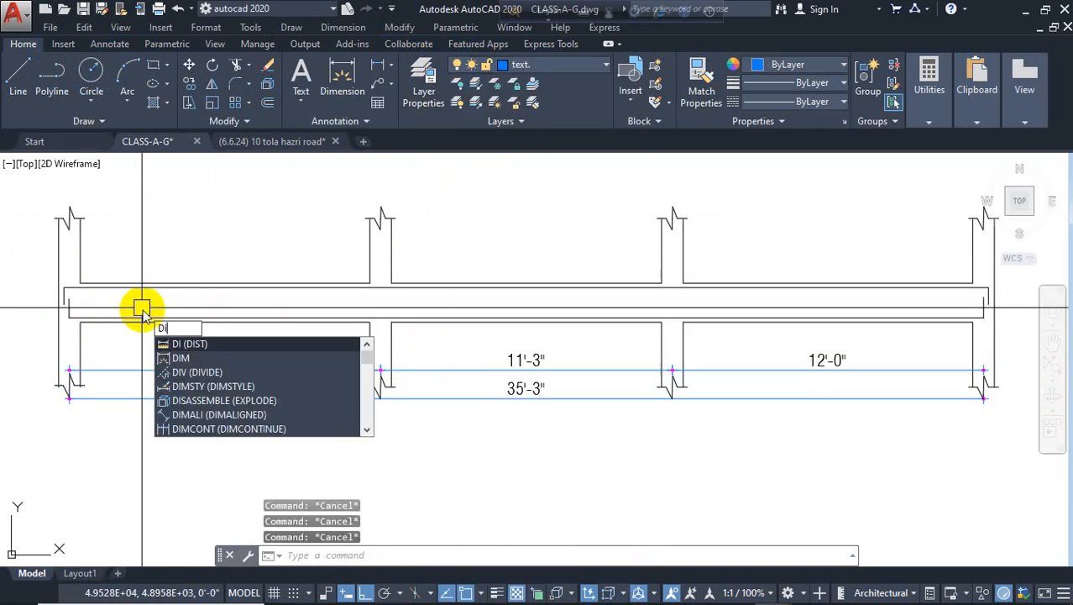
pyautogui.write('V')
pyautogui.press('Return')
pyautogui.click(180, 281)
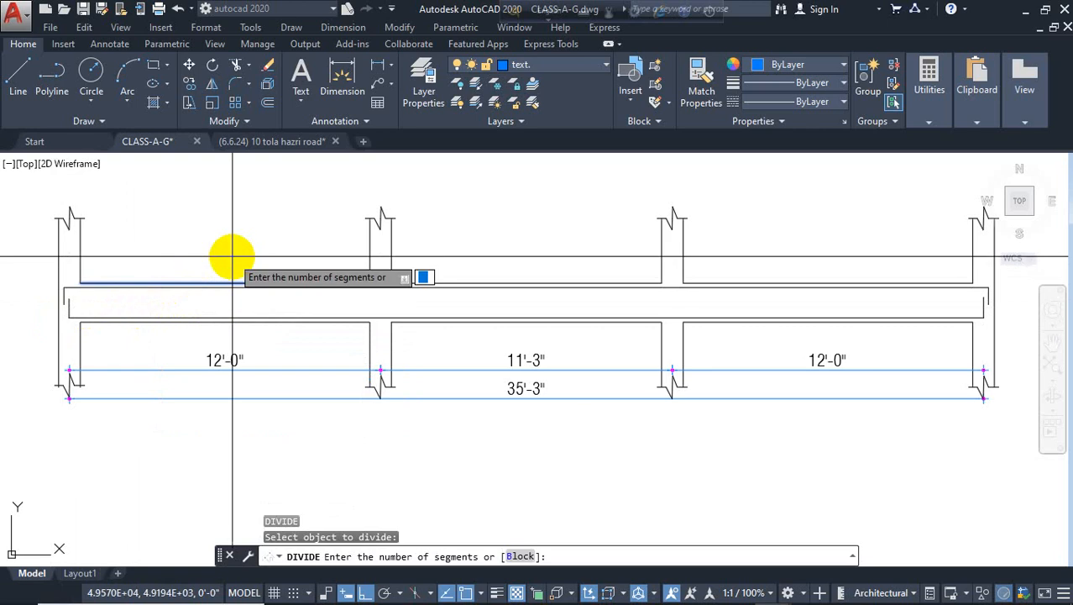
pyautogui.write('3')
pyautogui.press('Return')
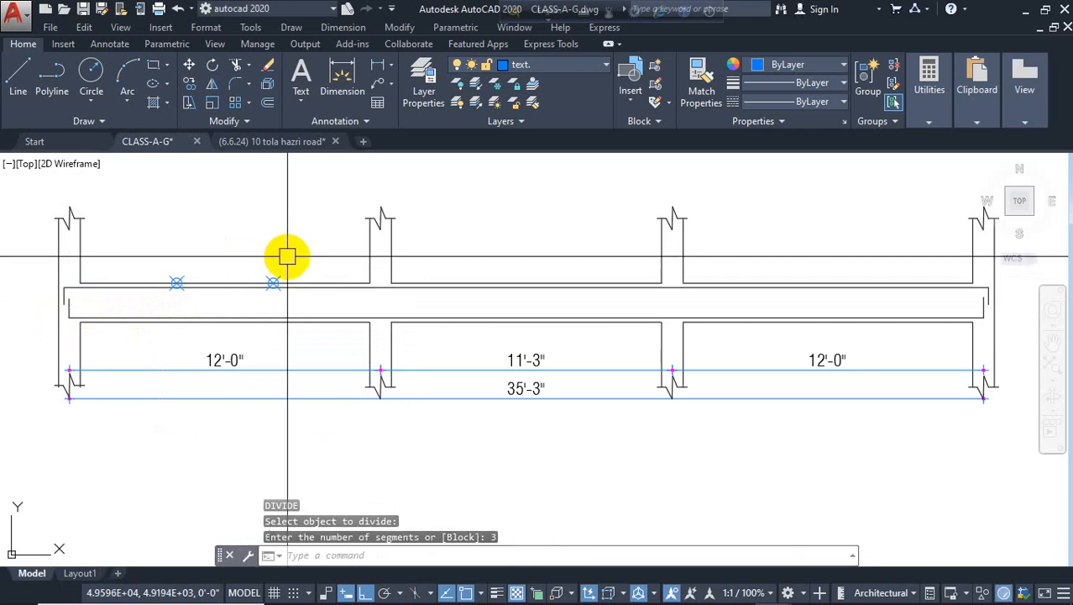
pyautogui.press('Return')
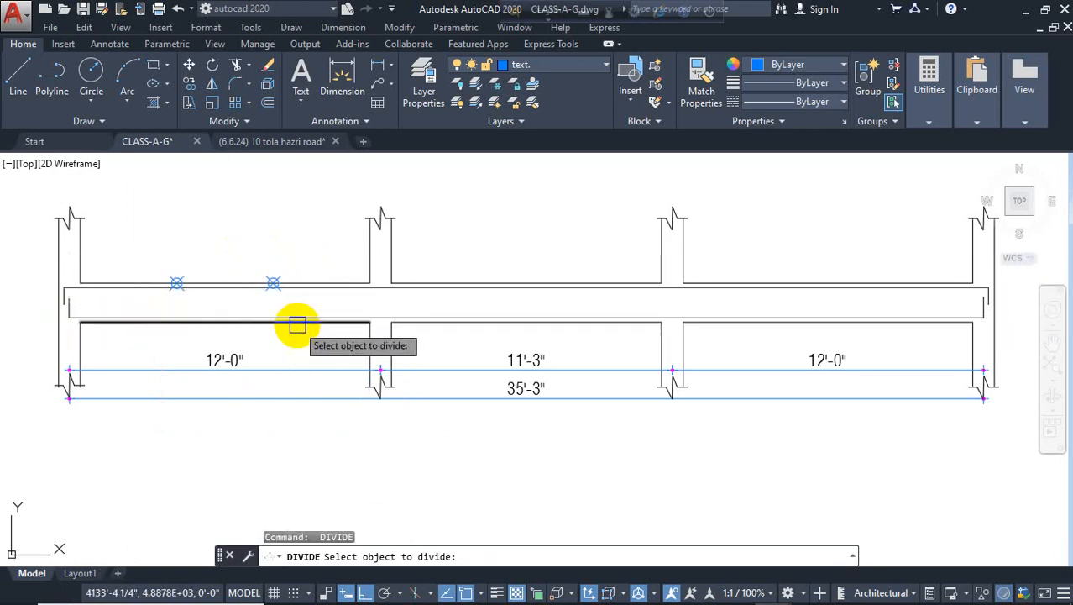
pyautogui.click(297, 324)
pyautogui.write('7')
pyautogui.press('Return')
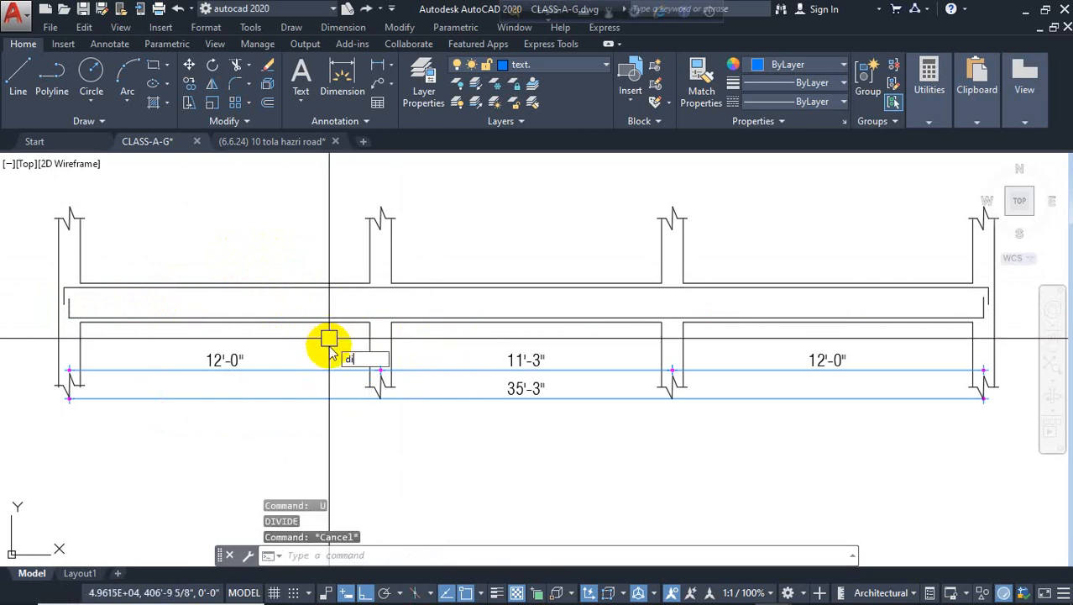
# Divide the top lines of the left, middle and right spans into 3 equal parts each.
pyautogui.write('v')
pyautogui.press('Return')
pyautogui.click(254, 283)
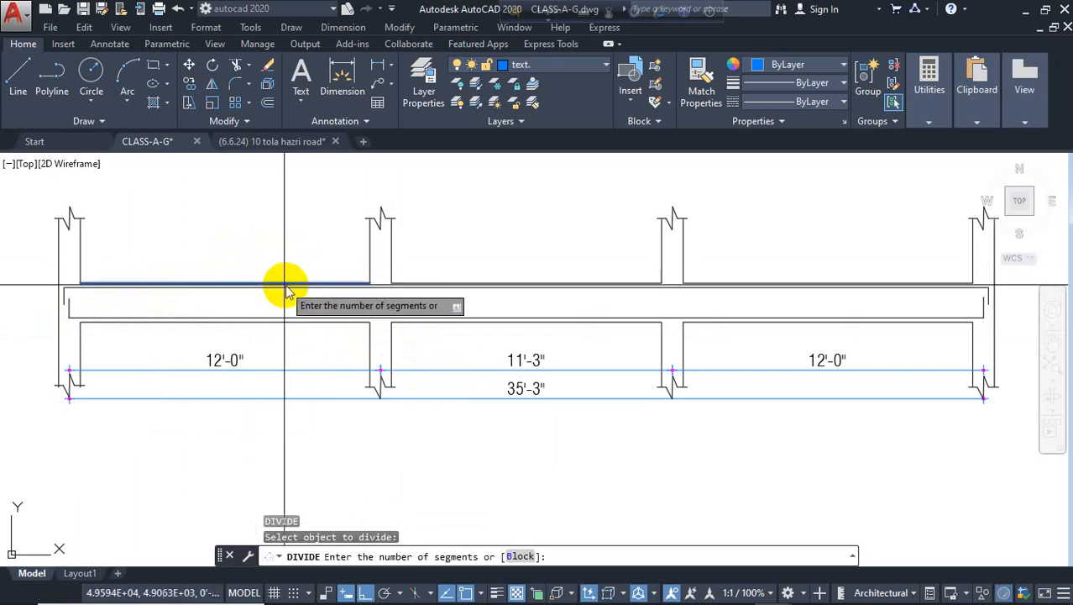
pyautogui.write('3')
pyautogui.press('Return')
pyautogui.press('Return')
pyautogui.click(485, 279)
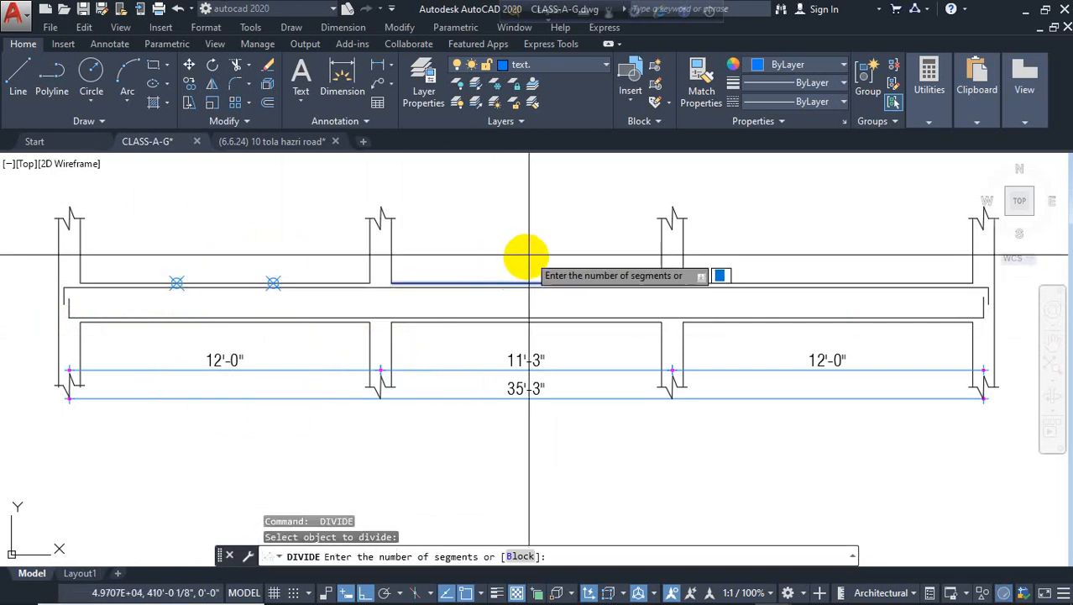
pyautogui.write('3')
pyautogui.press('Return')
pyautogui.press('Return')
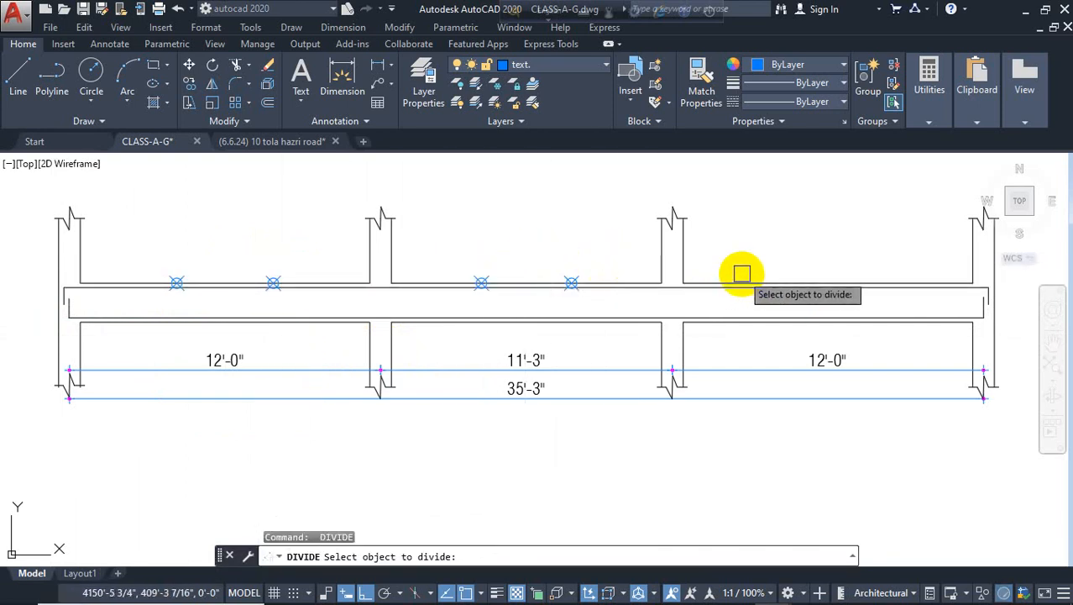
pyautogui.click(744, 279)
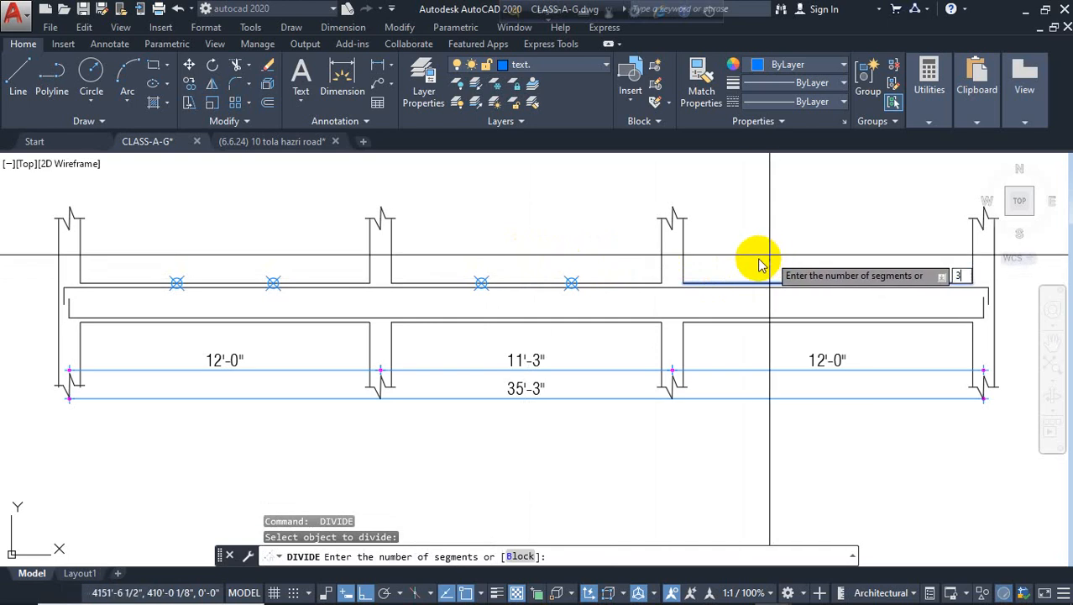
pyautogui.write('3')
pyautogui.press('Return')
pyautogui.click(18, 71)
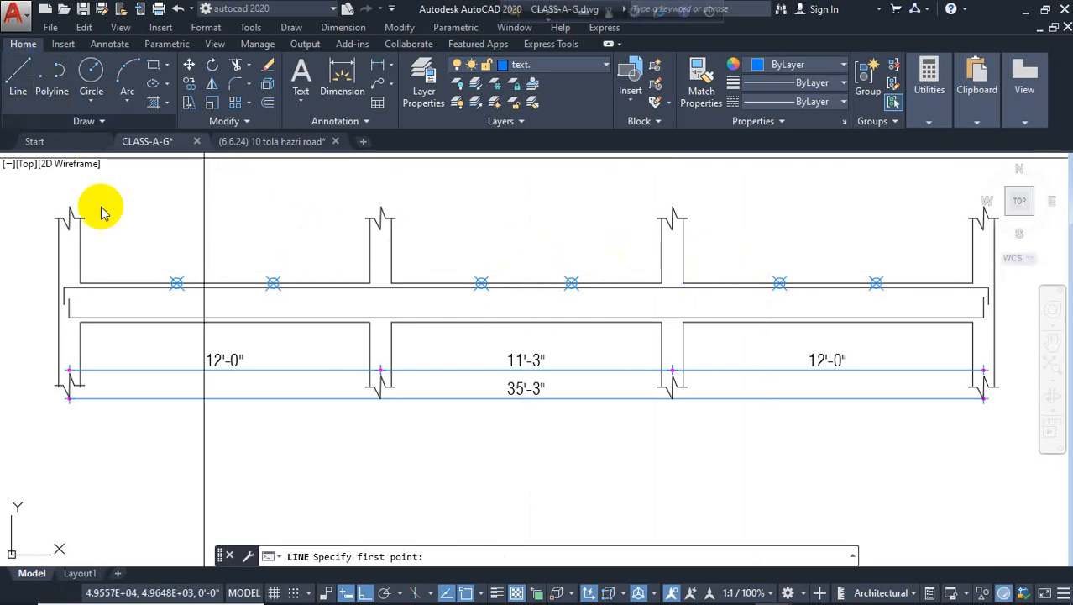
# Drop vertical lines from the left span's two third points to below the dimensions.
pyautogui.click(176, 282)
pyautogui.click(159, 419)
pyautogui.press('Return')
pyautogui.press('Return')
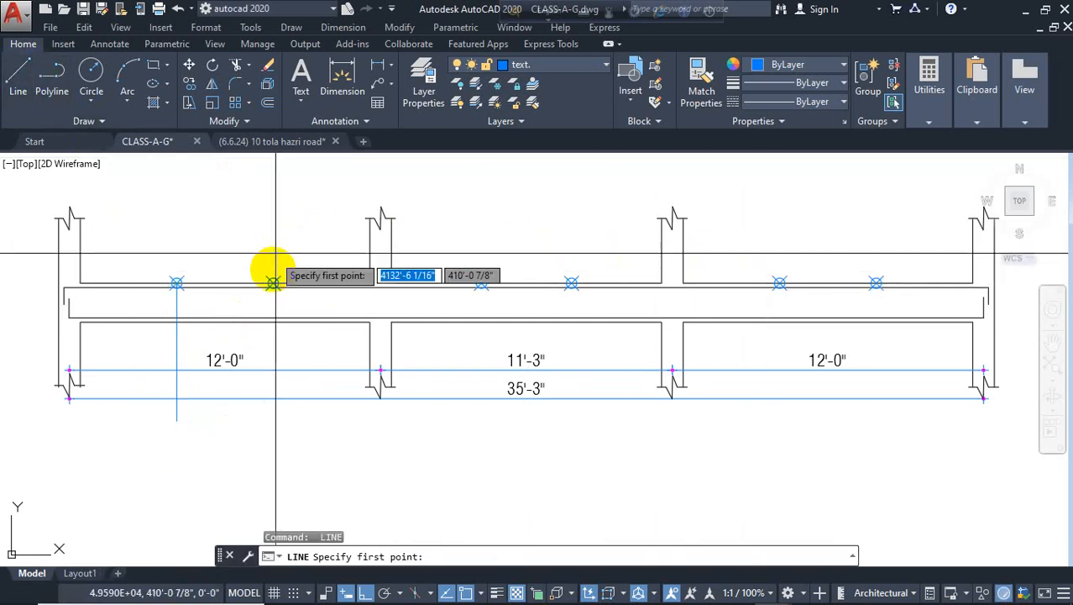
pyautogui.click(273, 282)
pyautogui.click(272, 427)
pyautogui.press('Return')
pyautogui.press('Return')
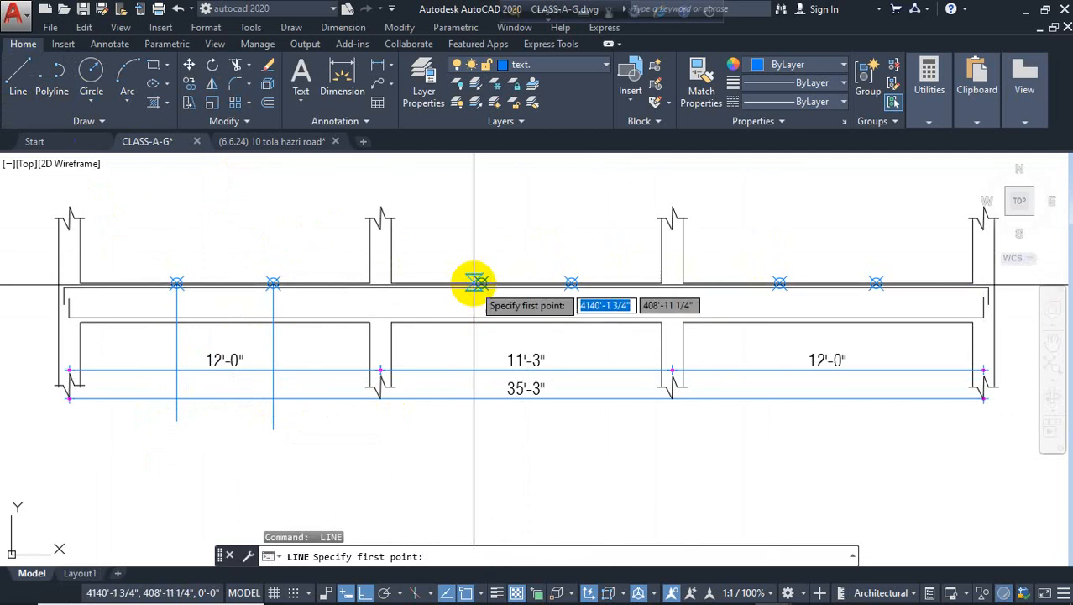
# Drop vertical lines from the middle span's two third points to below the dimensions.
pyautogui.click(481, 282)
pyautogui.click(456, 439)
pyautogui.press('Return')
pyautogui.press('Return')
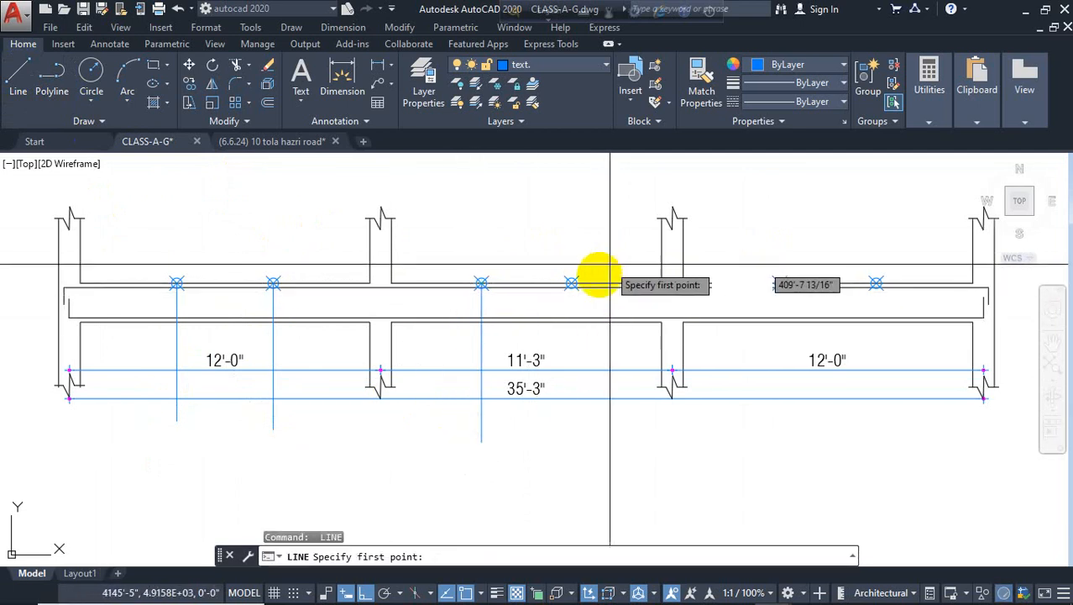
pyautogui.click(572, 282)
pyautogui.click(571, 429)
pyautogui.press('Return')
pyautogui.press('Return')
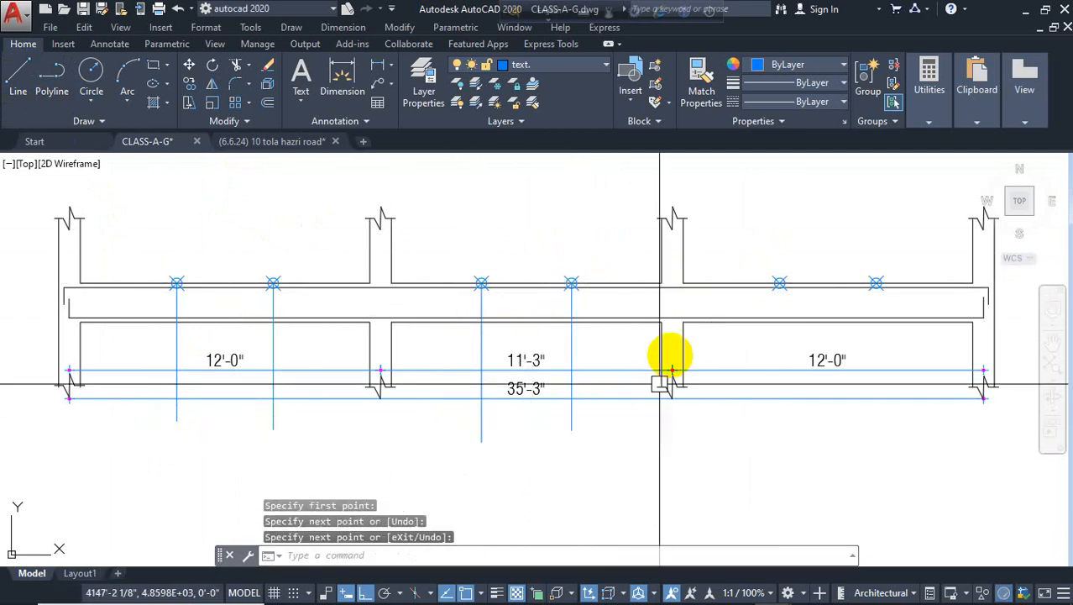
# Drop vertical lines from the right span's two third points to below the dimensions.
pyautogui.click(780, 282)
pyautogui.click(755, 411)
pyautogui.press('Return')
pyautogui.press('Return')
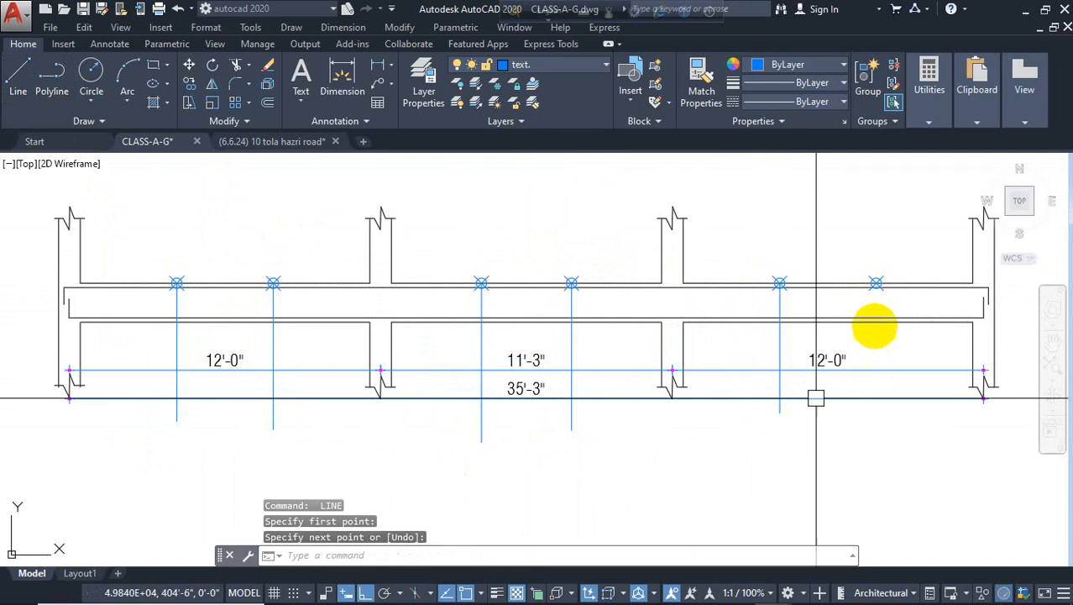
pyautogui.click(876, 282)
pyautogui.click(874, 424)
pyautogui.press('Escape')
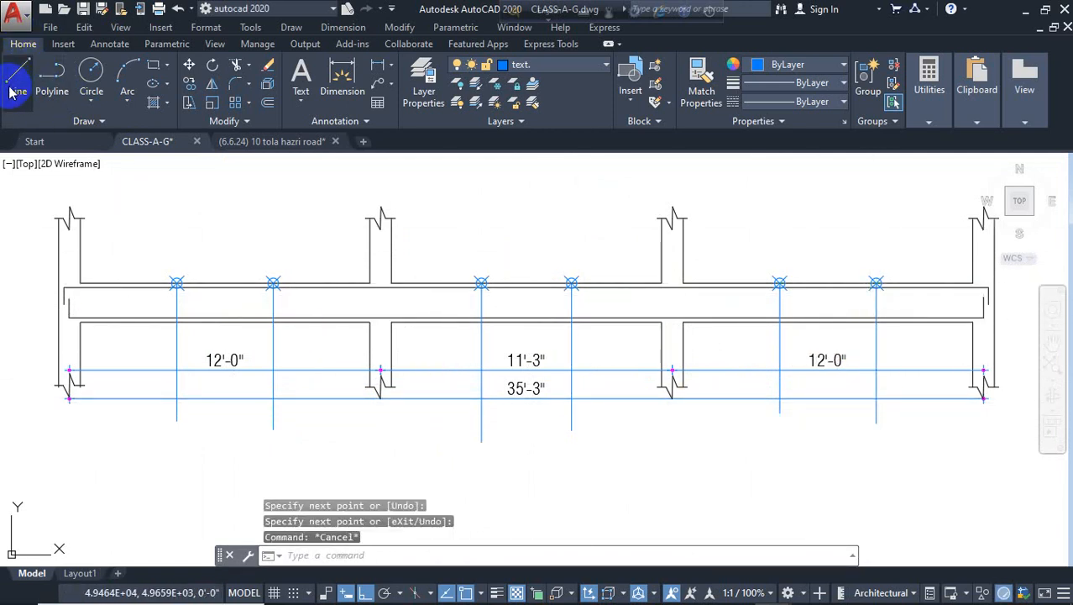
# Select the 12'-0", 11'-3" and 12'-0" span dimensions and move them below the beam.
pyautogui.moveTo(124, 271); pyautogui.dragTo(100, 208, button='middle')
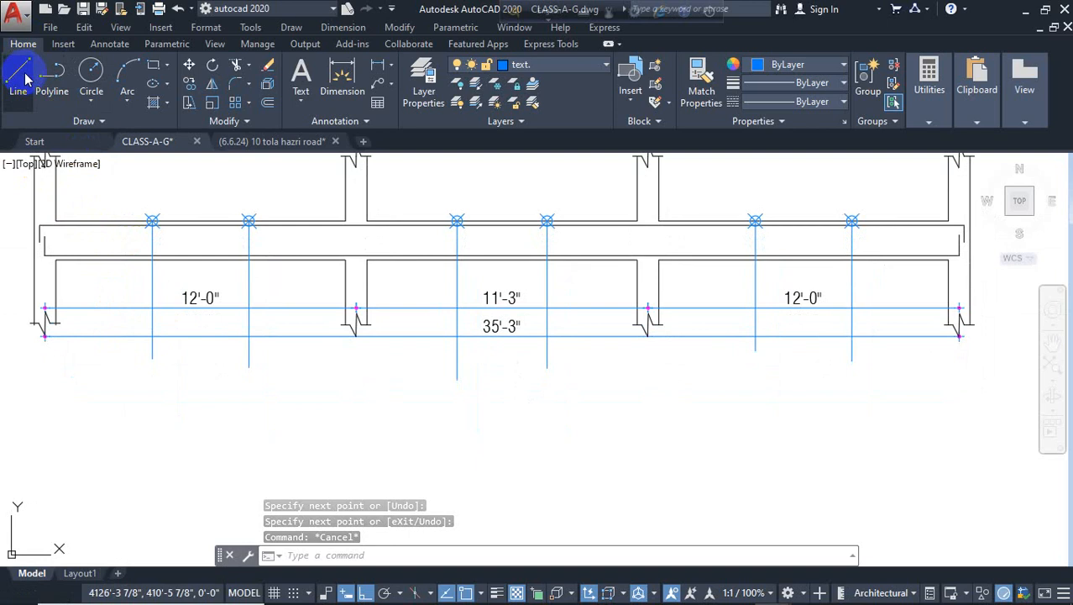
pyautogui.click(352, 67)
pyautogui.scroll(4, 51, 312)
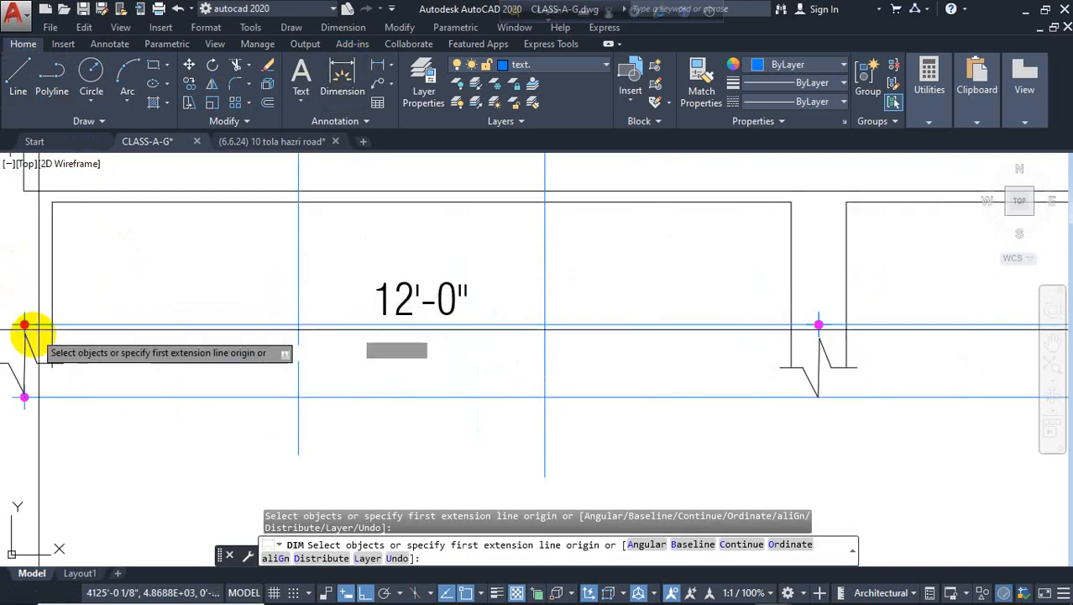
pyautogui.press('Escape')
pyautogui.click(132, 324)
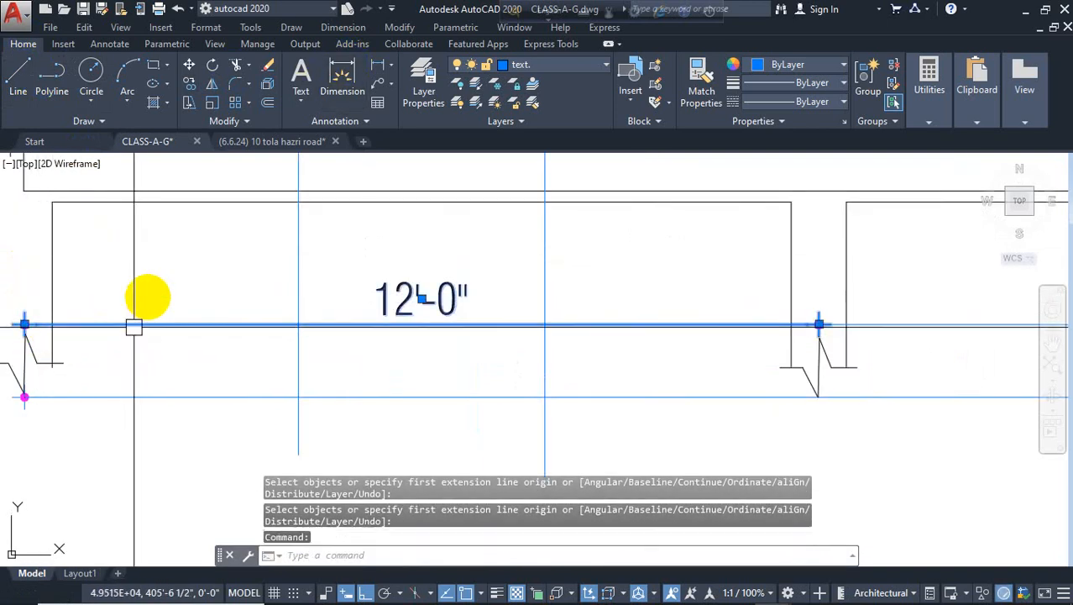
pyautogui.scroll(-4, 109, 269)
pyautogui.click(532, 272)
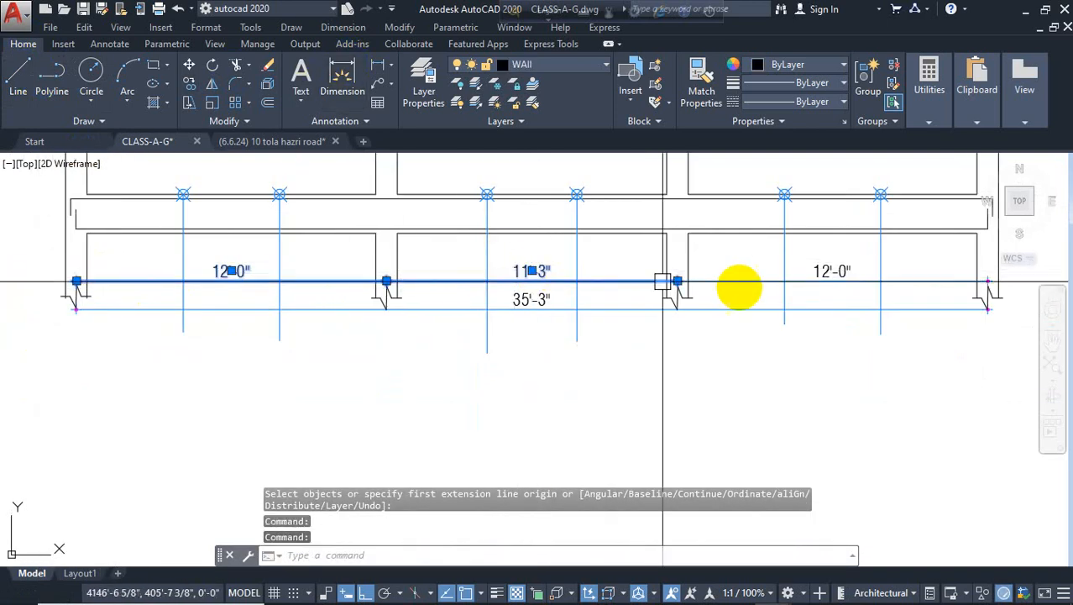
pyautogui.click(739, 283)
pyautogui.write('m')
pyautogui.press('Return')
pyautogui.click(716, 383)
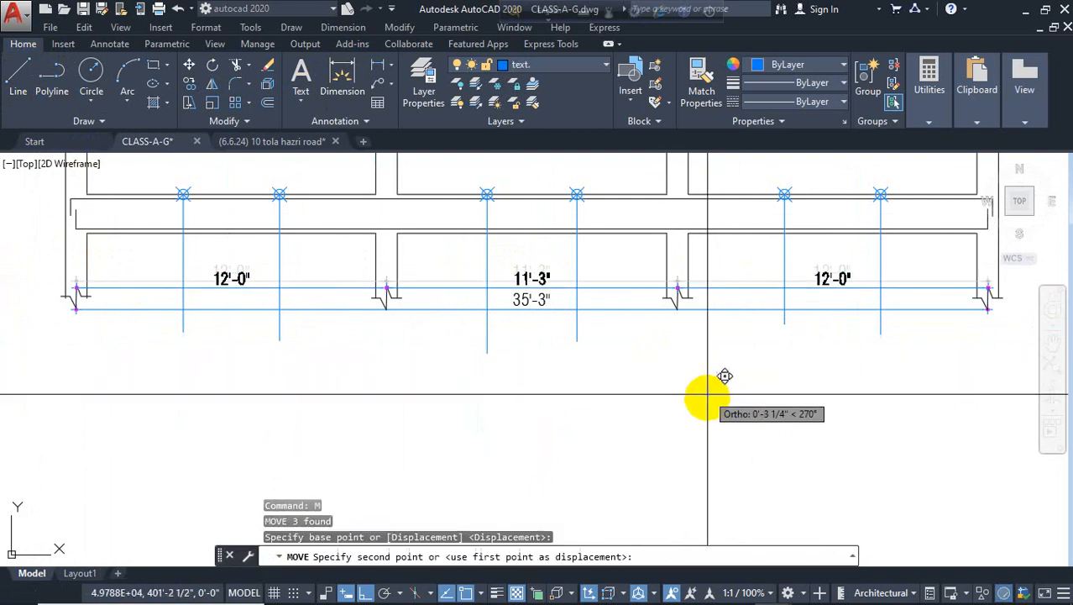
pyautogui.press('Escape')
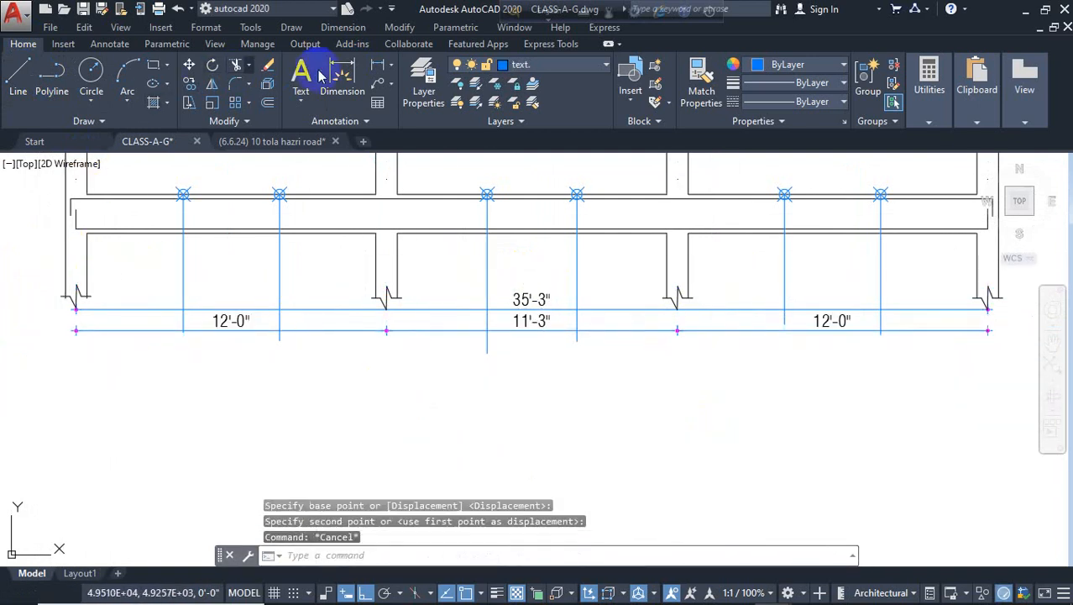
# Dimension 3'-9" from the left wall face to the first third-point line above the first span.
pyautogui.click(340, 75)
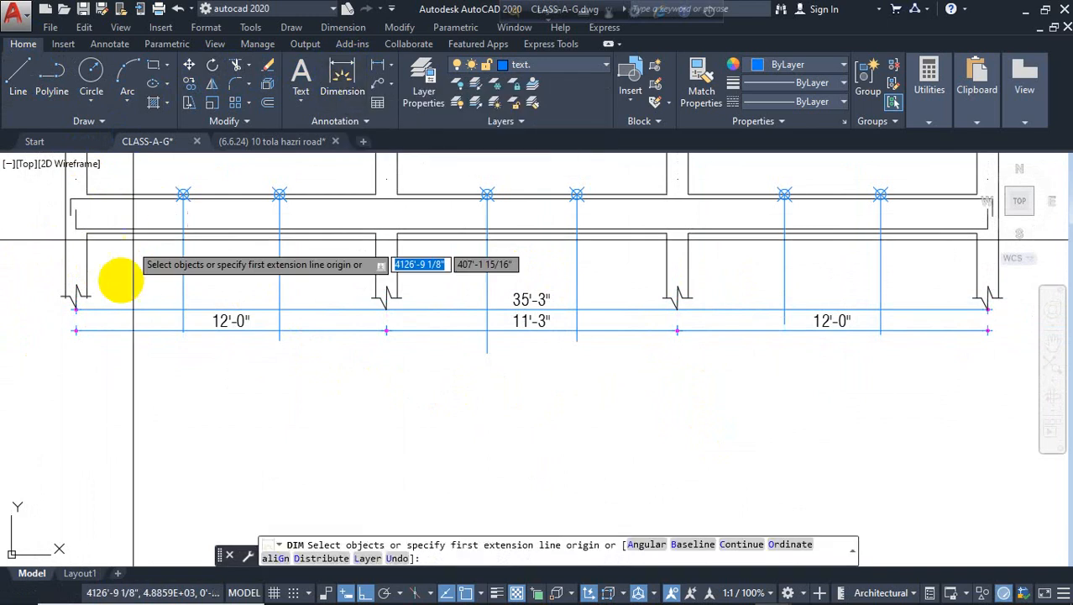
pyautogui.scroll(3, 84, 290)
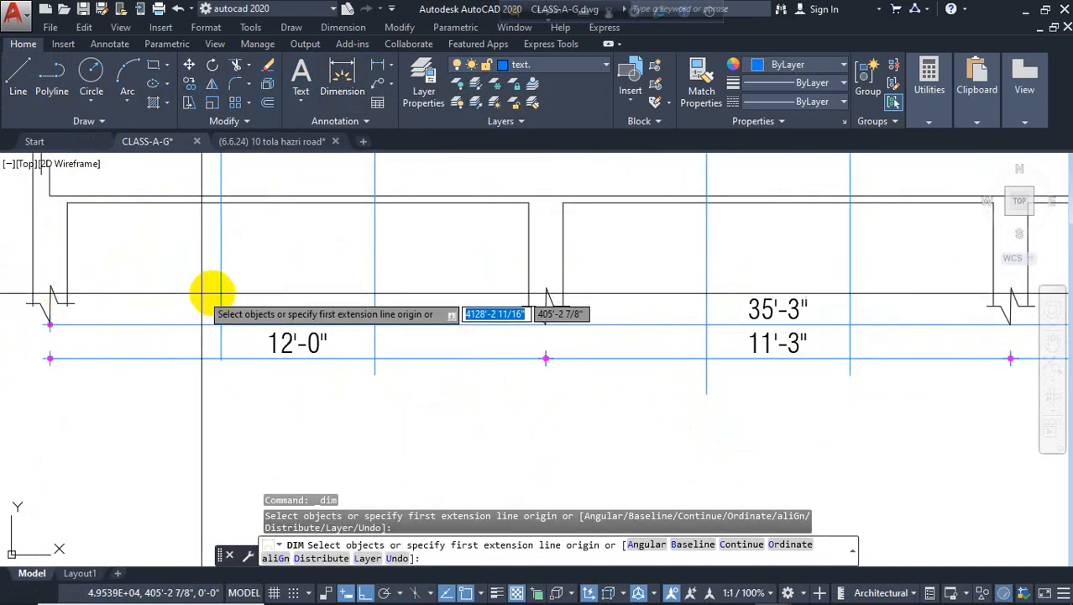
pyautogui.click(66, 255)
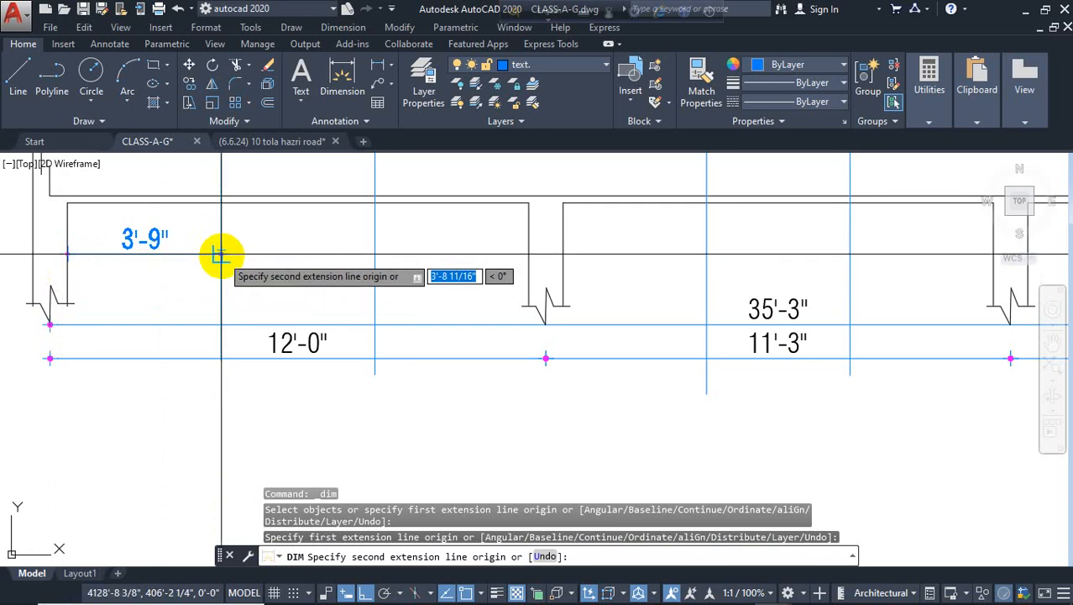
pyautogui.click(220, 251)
pyautogui.click(155, 283)
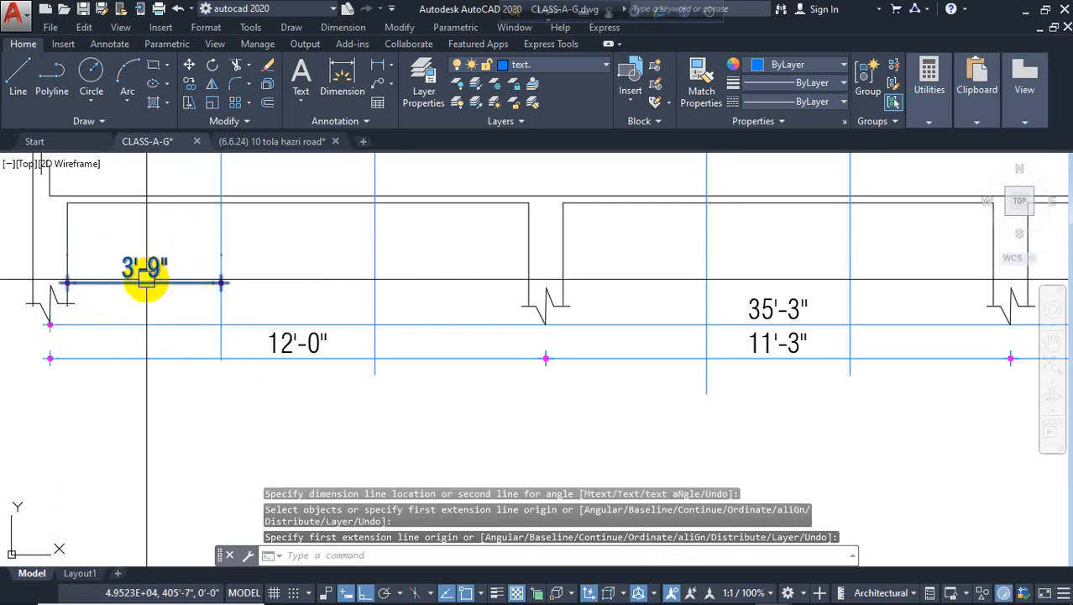
pyautogui.scroll(-3, 76, 290)
pyautogui.scroll(-6, 134, 297)
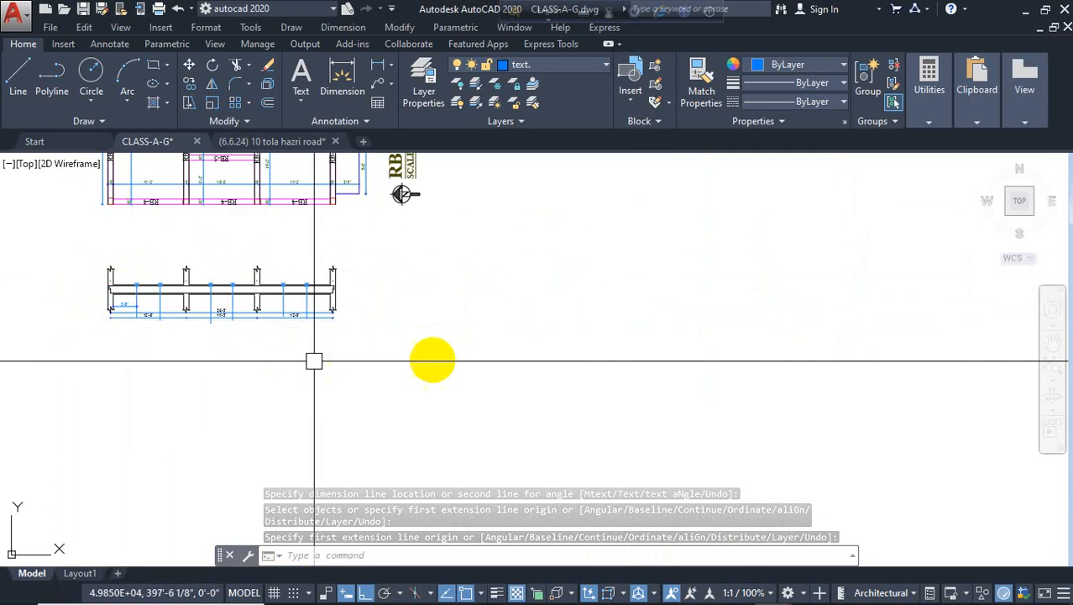
pyautogui.scroll(6, 40, 305)
pyautogui.moveTo(40, 305); pyautogui.dragTo(214, 299, button='middle')
pyautogui.click(218, 291)
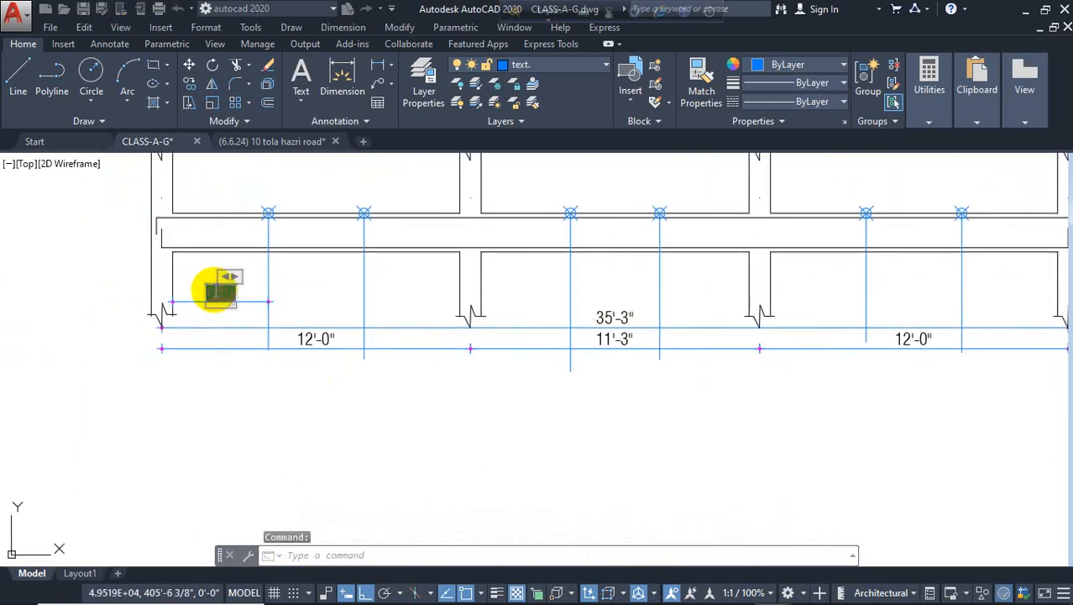
# Change the 3'-9" dimension text height to 4" in the Text Editor.
pyautogui.doubleClick(220, 293)
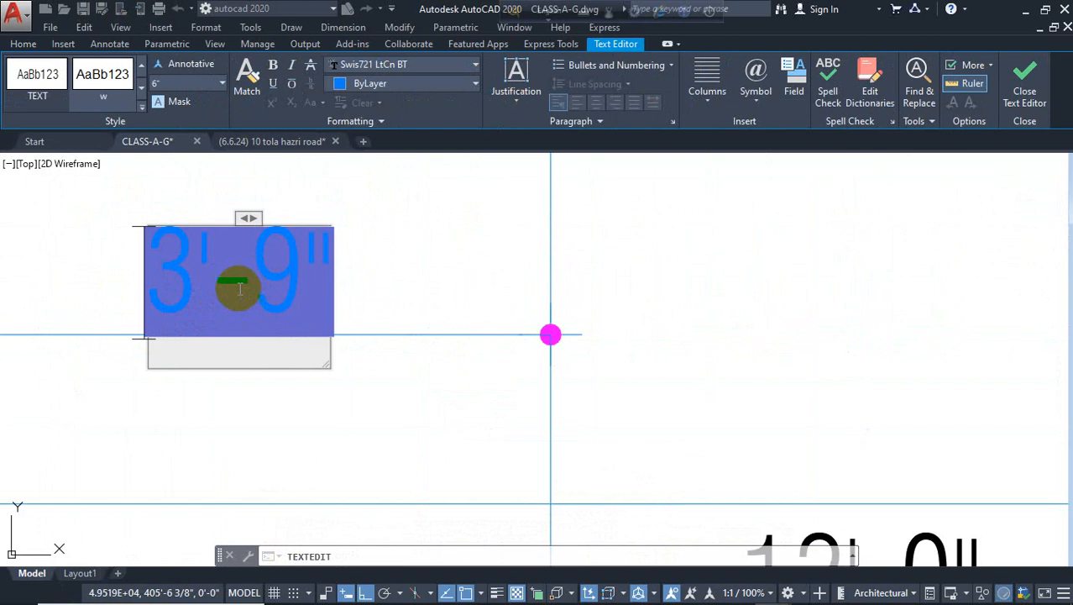
pyautogui.scroll(-5, 321, 273)
pyautogui.scroll(5, 317, 267)
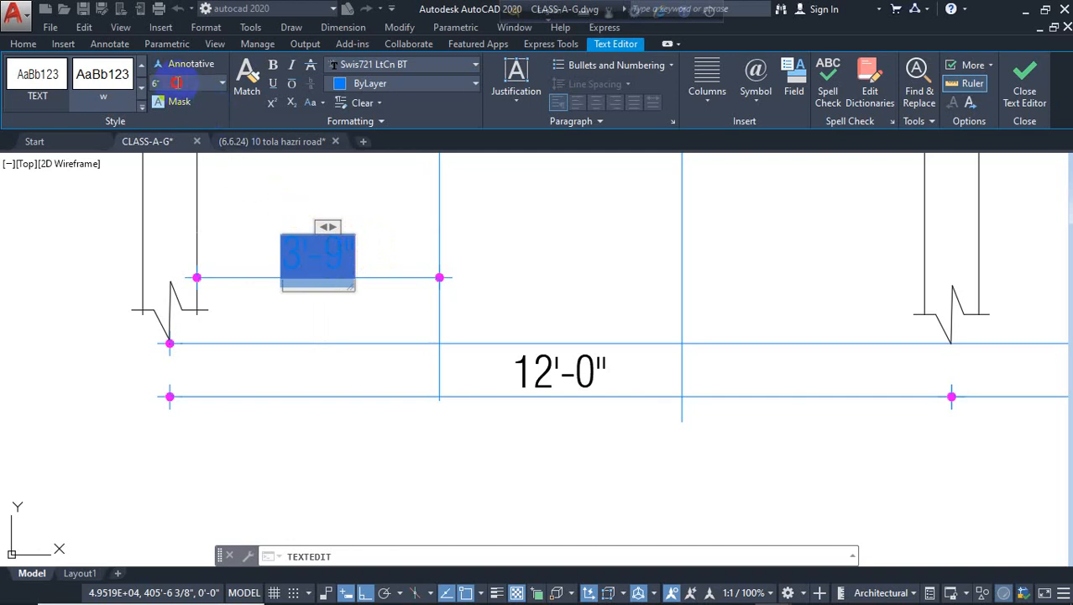
pyautogui.click(376, 221)
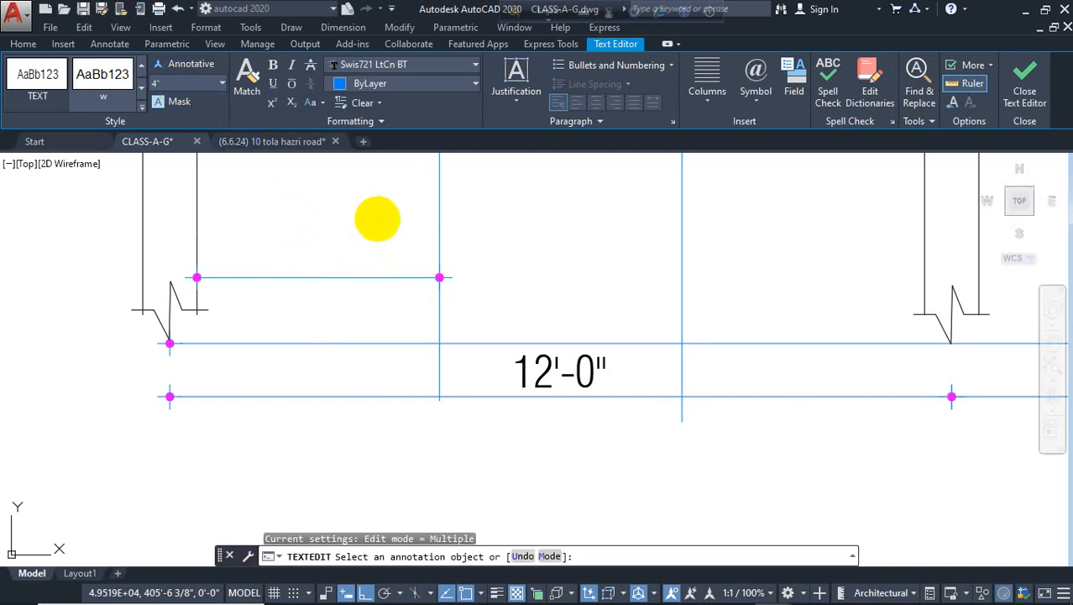
pyautogui.press('Escape')
pyautogui.click(342, 27)
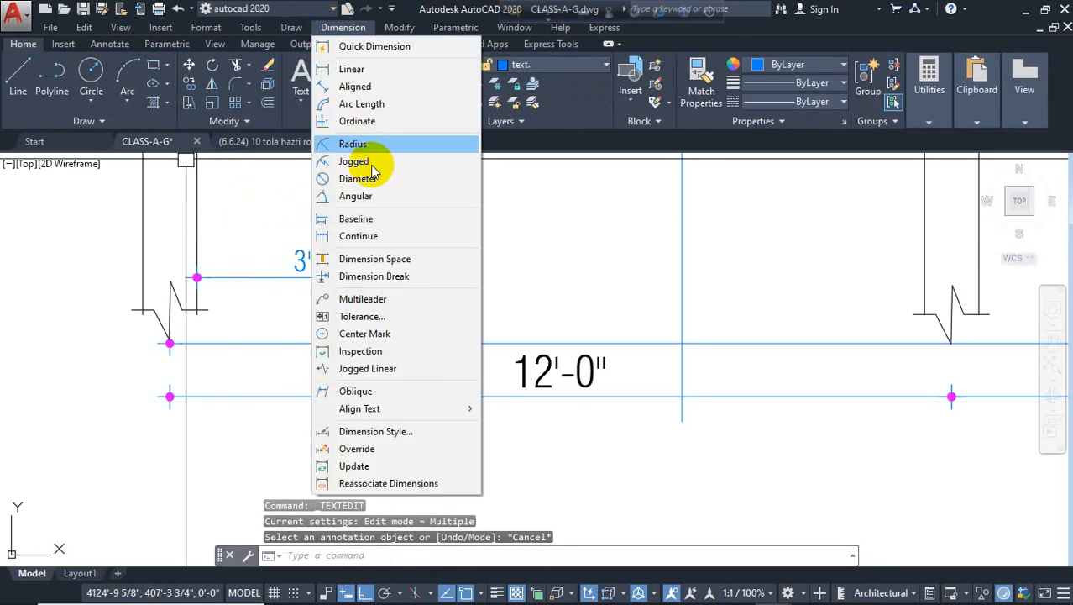
pyautogui.click(382, 232)
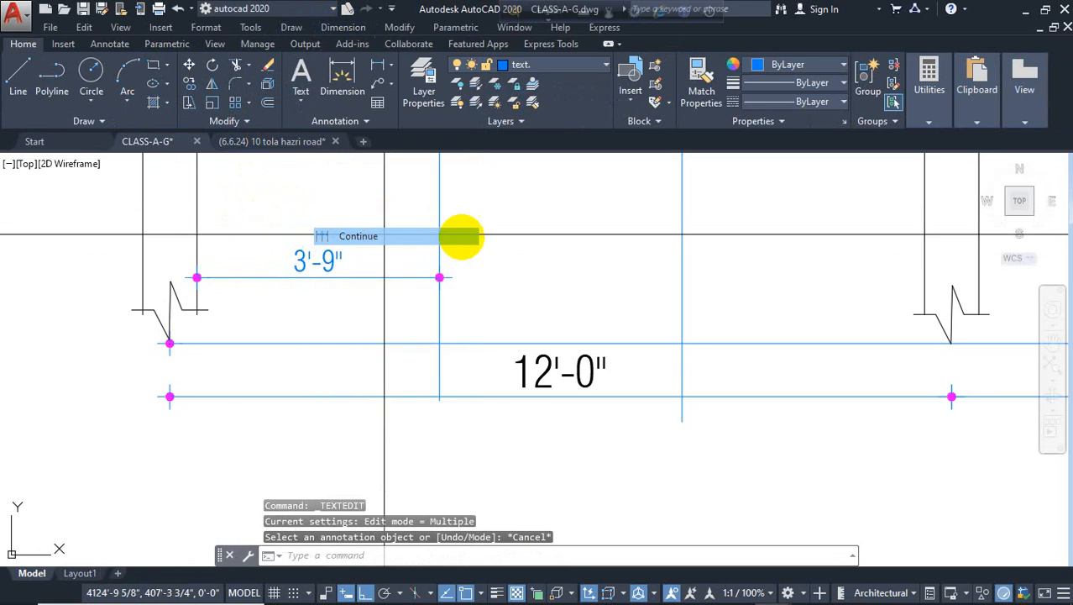
pyautogui.click(681, 273)
pyautogui.moveTo(757, 271); pyautogui.dragTo(508, 304, button='middle')
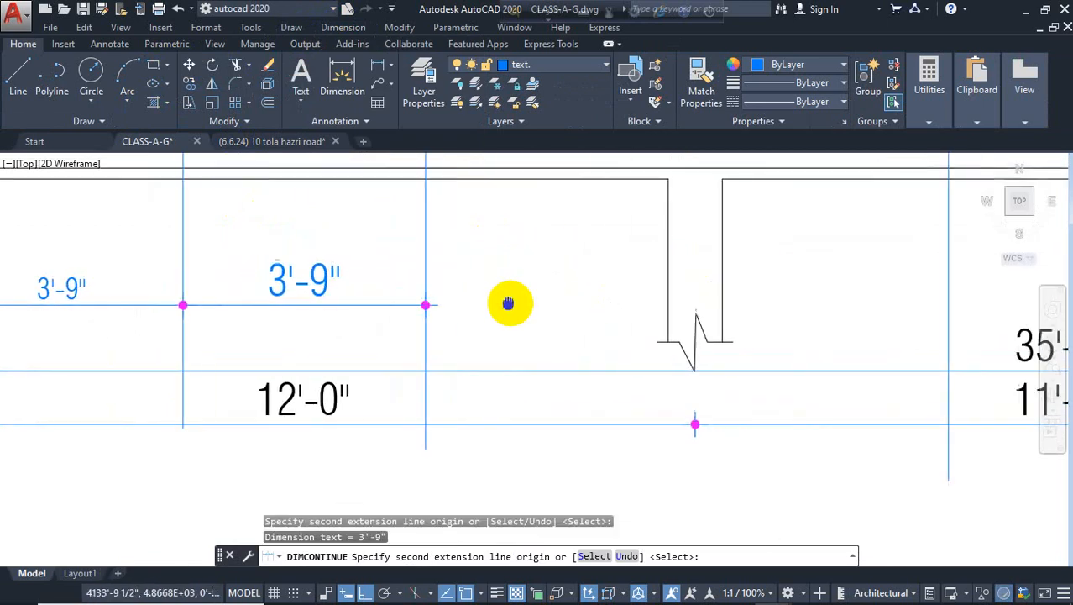
pyautogui.click(666, 305)
pyautogui.moveTo(767, 291)
pyautogui.mouseDown(button='middle')
pyautogui.moveTo(753, 294)
pyautogui.moveTo(815, 287)
pyautogui.moveTo(587, 292)
pyautogui.mouseUp(button='middle')
pyautogui.press('Escape')
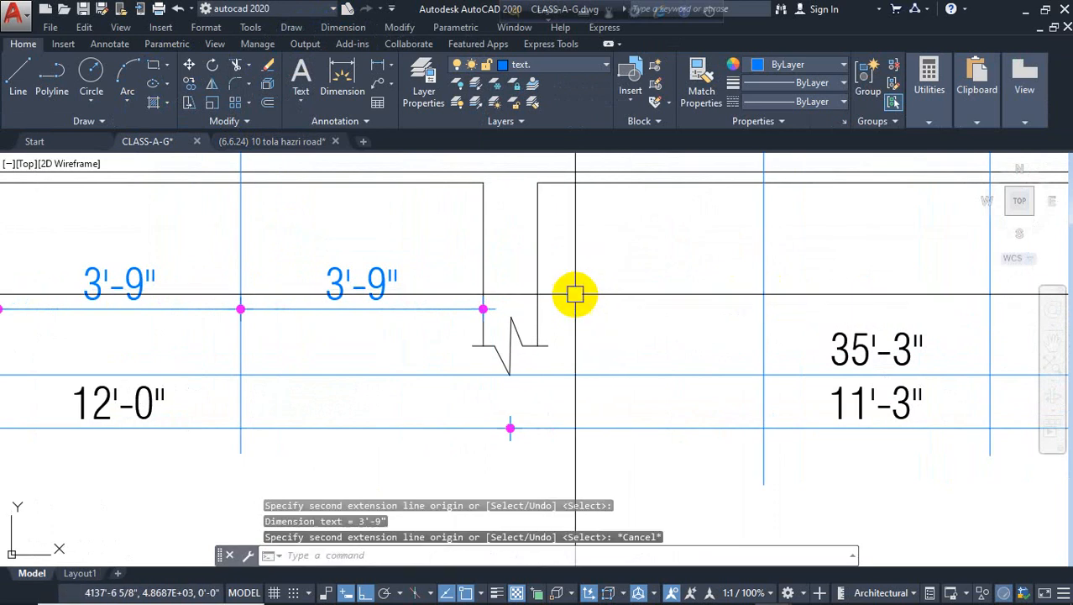
pyautogui.scroll(-6, 474, 280)
pyautogui.click(347, 285)
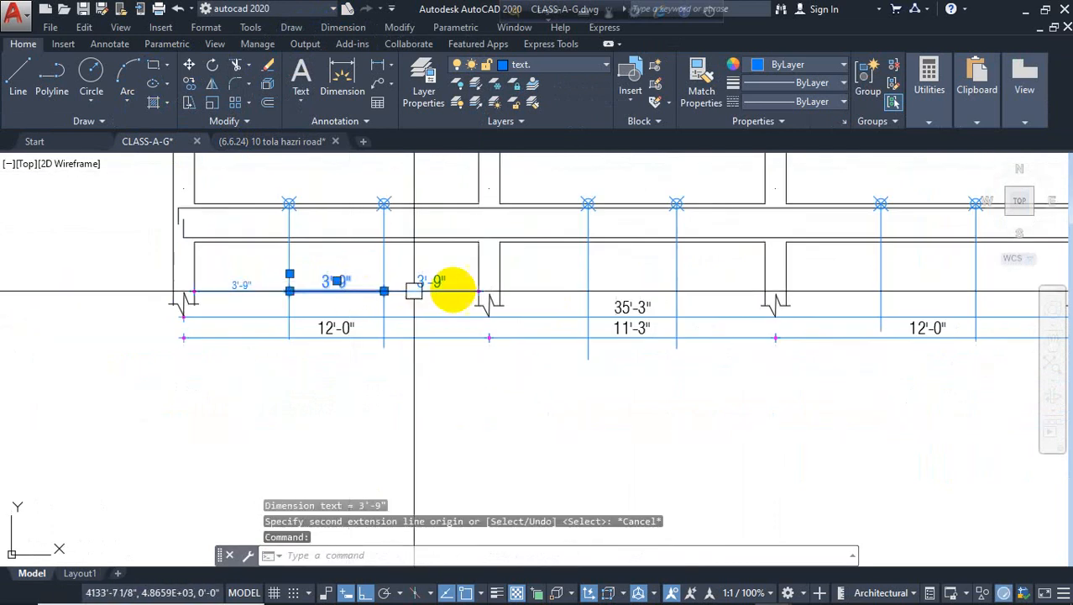
pyautogui.click(431, 286)
pyautogui.press('Delete')
pyautogui.click(241, 286)
pyautogui.scroll(2, 240, 287)
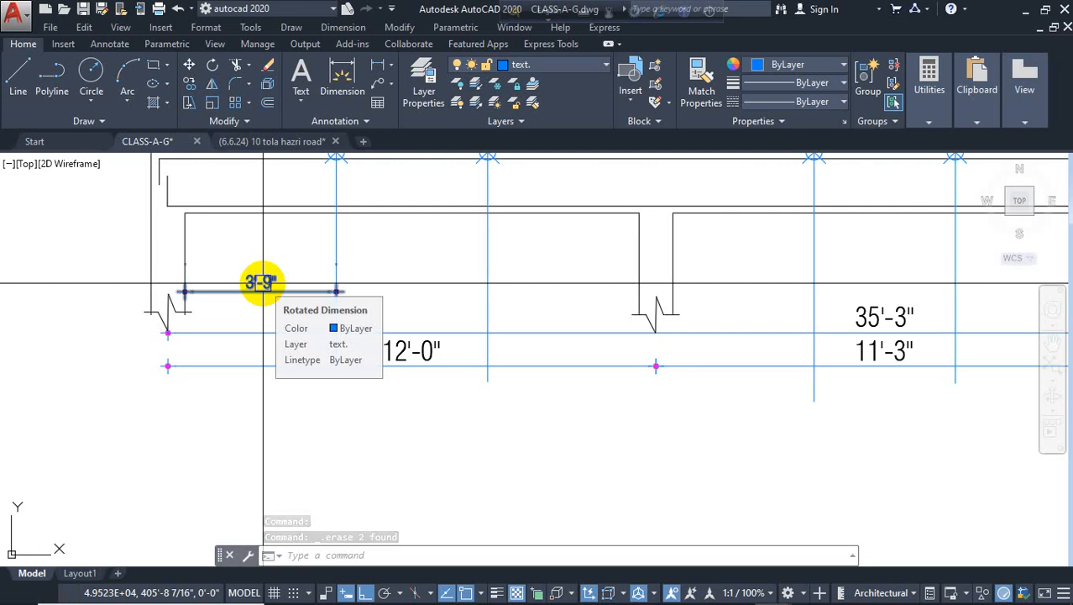
# Review the 1-4 dimension style without changes, then start Dimension Continue.
pyautogui.press('Escape')
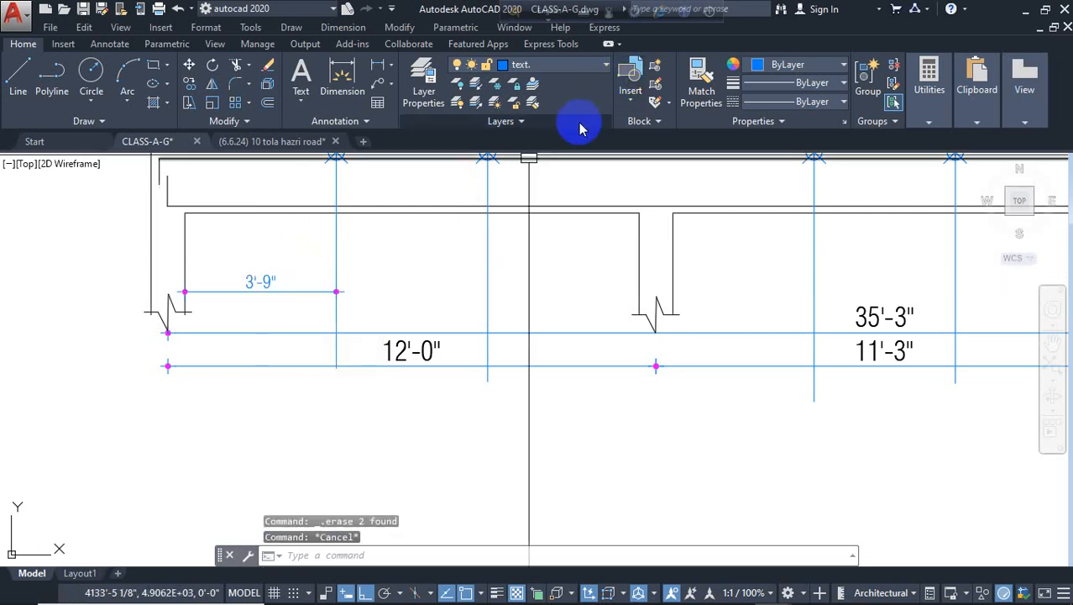
pyautogui.press('Return')
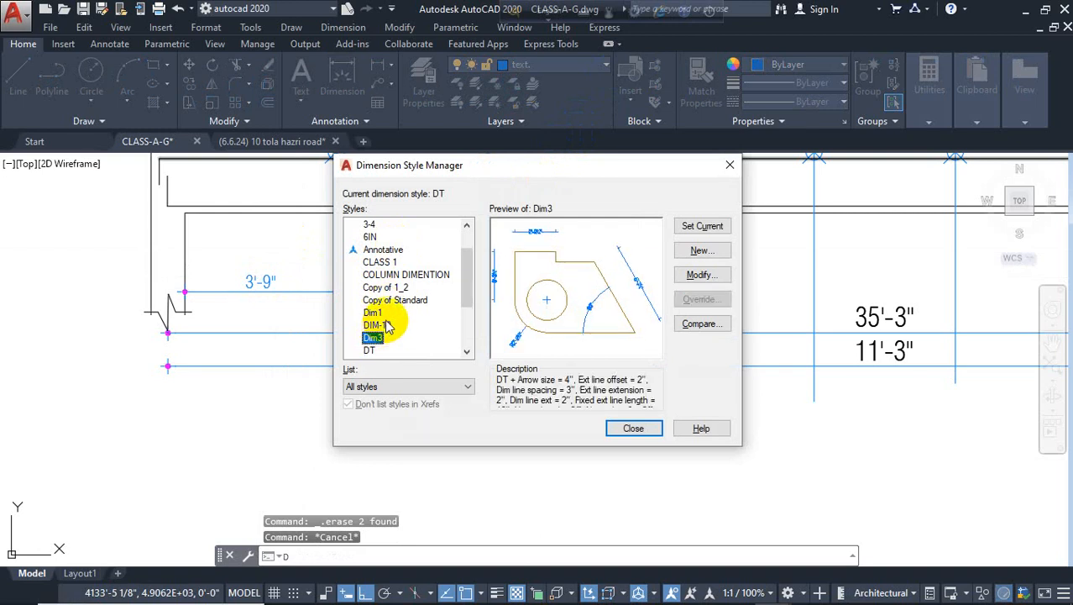
pyautogui.scroll(1, 387, 323)
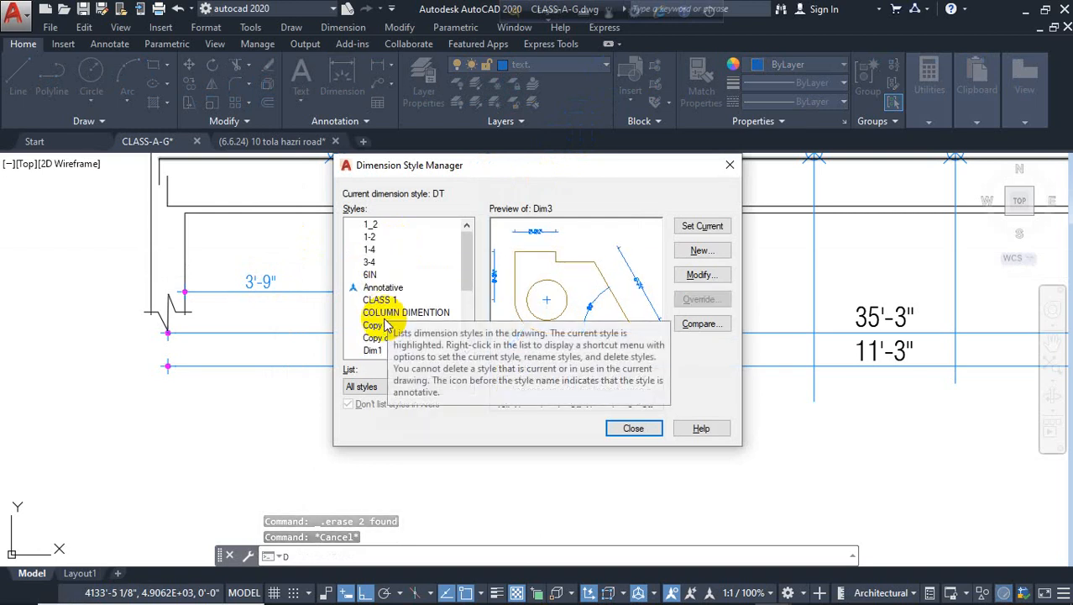
pyautogui.click(369, 252)
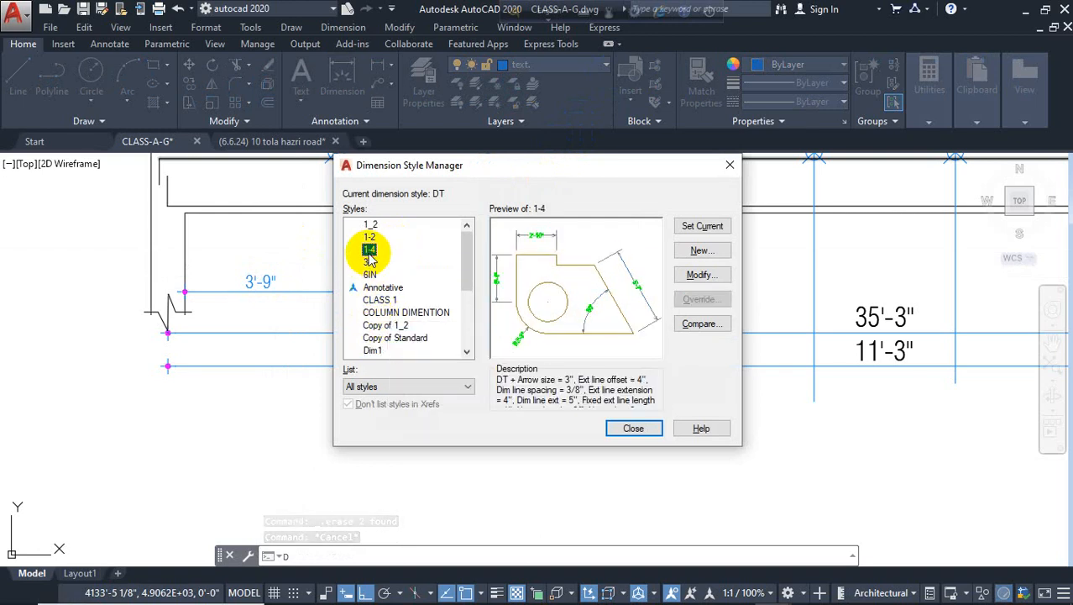
pyautogui.click(729, 165)
pyautogui.scroll(3, 261, 280)
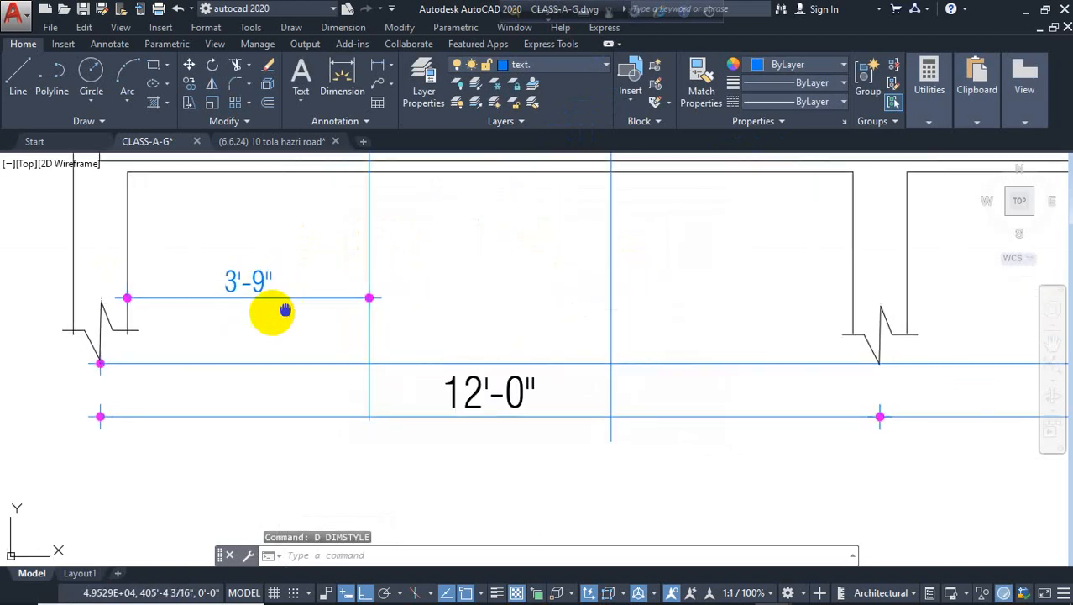
pyautogui.click(343, 27)
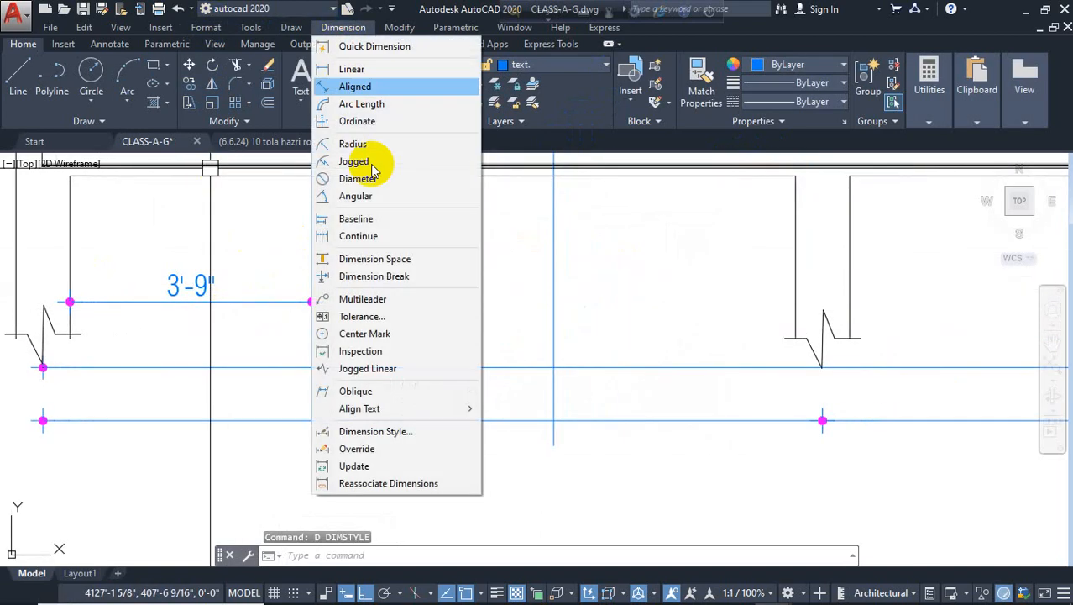
pyautogui.click(388, 235)
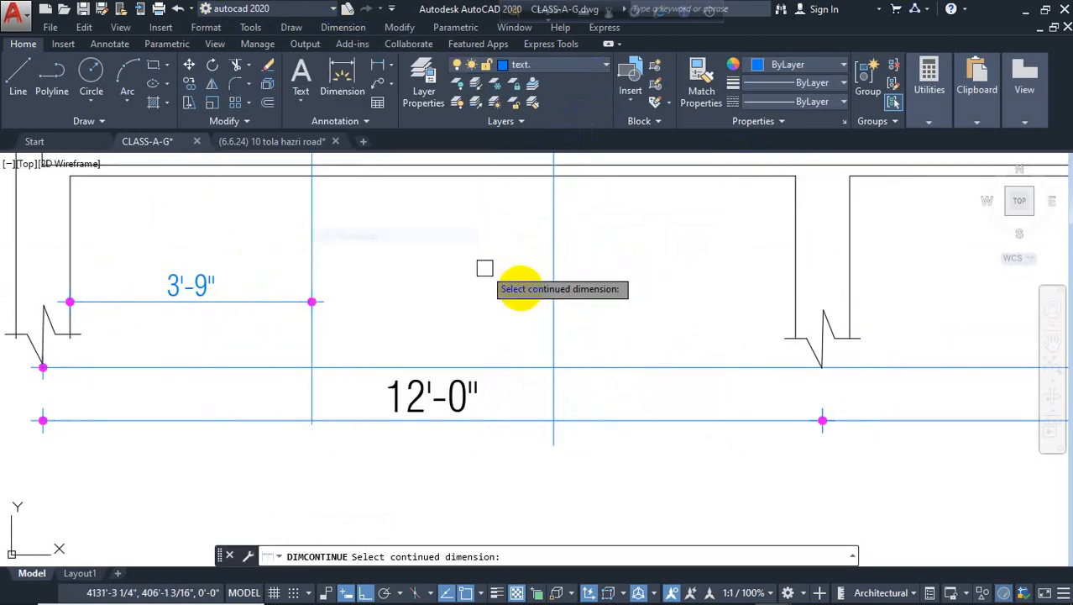
# Continue the chain with 3'-9", 10", 3'-6" and 3'-9" dimensions along the beam top.
pyautogui.click(321, 304)
pyautogui.click(554, 301)
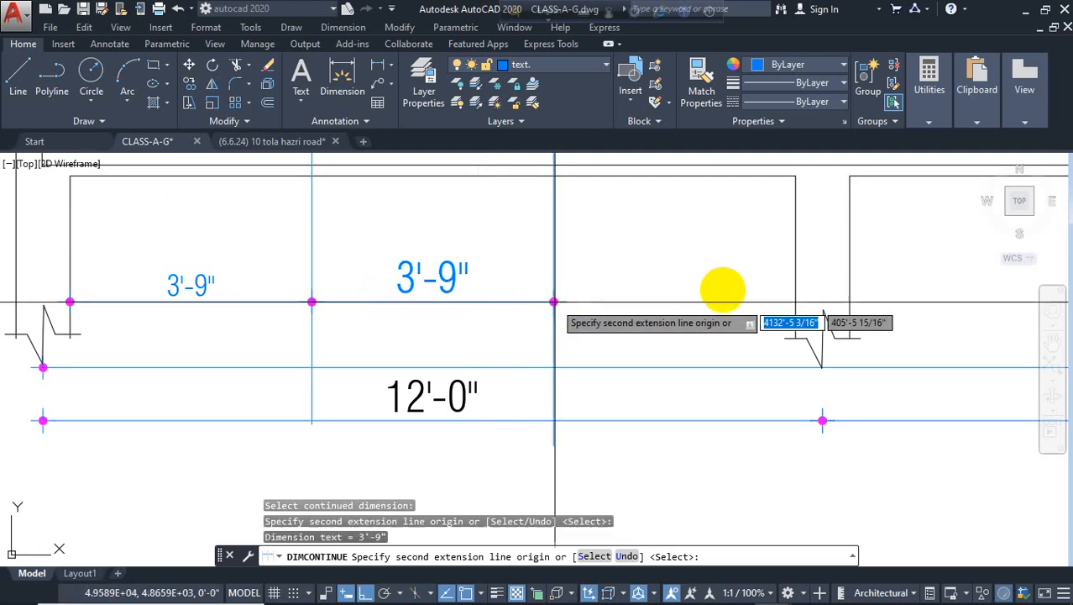
pyautogui.click(793, 300)
pyautogui.moveTo(826, 307); pyautogui.dragTo(161, 280, button='middle')
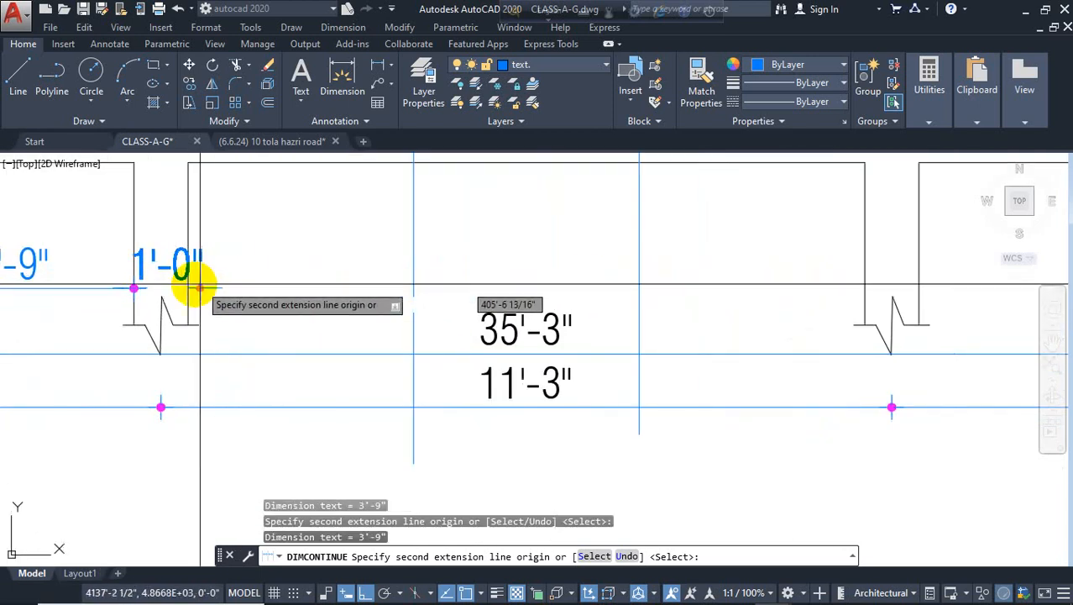
pyautogui.click(192, 288)
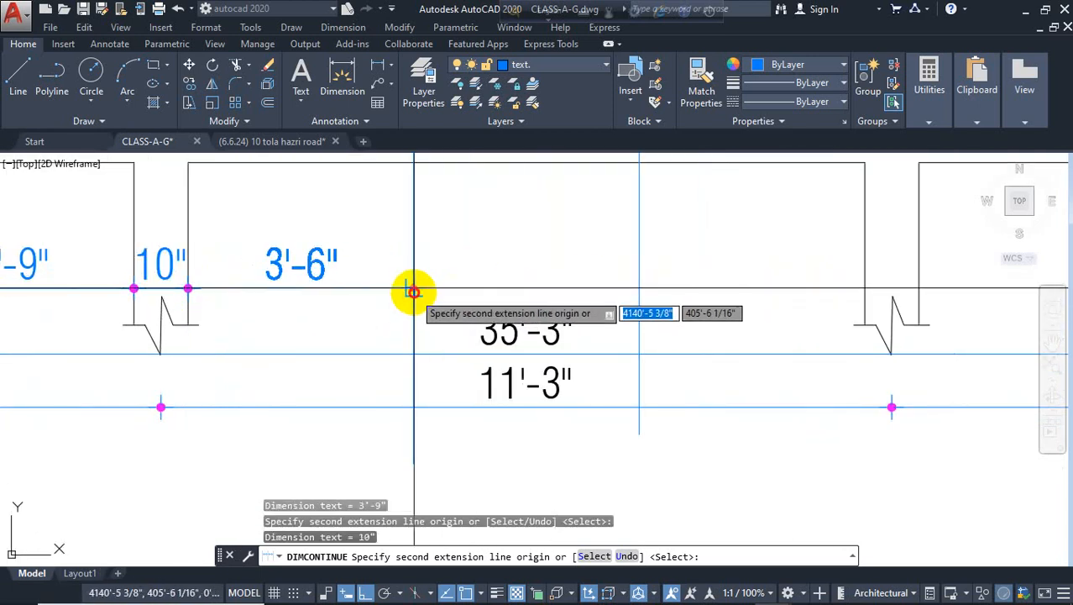
pyautogui.click(413, 291)
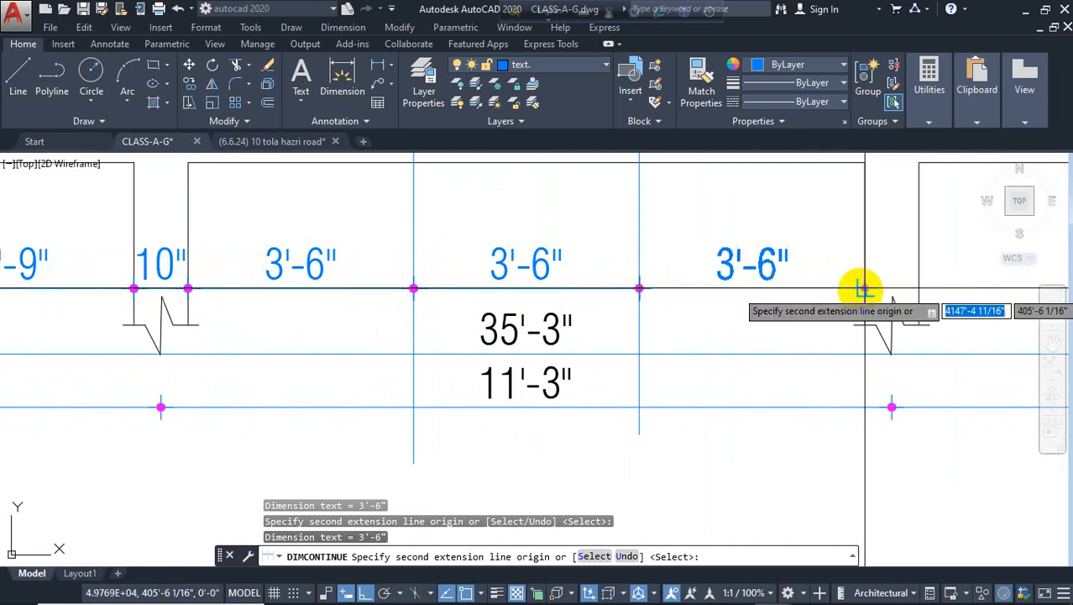
pyautogui.moveTo(793, 300); pyautogui.dragTo(231, 310, button='middle')
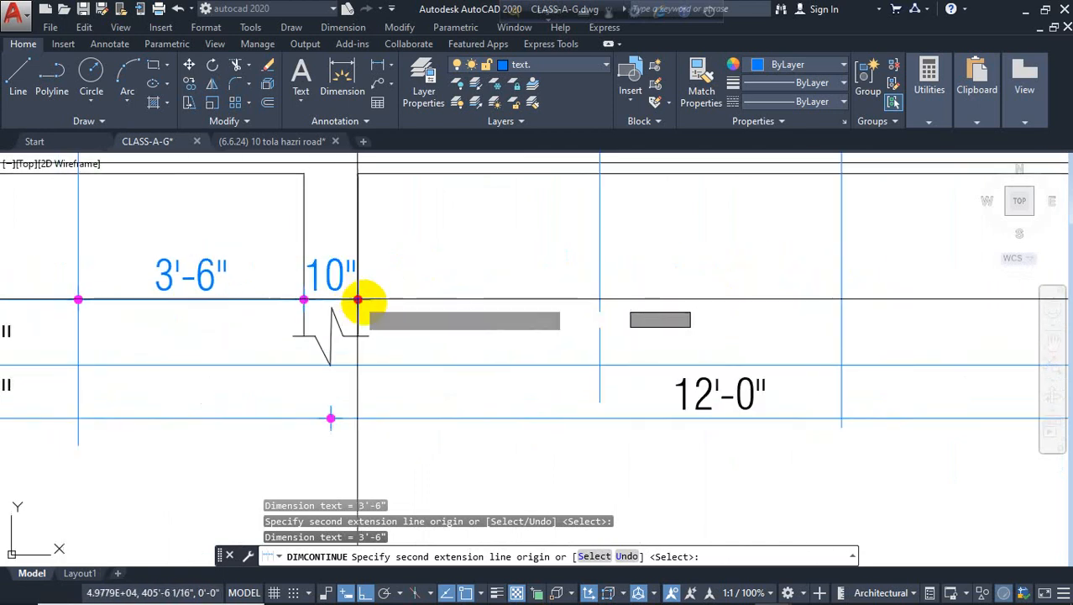
pyautogui.press('Return')
pyautogui.press('Return')
pyautogui.press('Return')
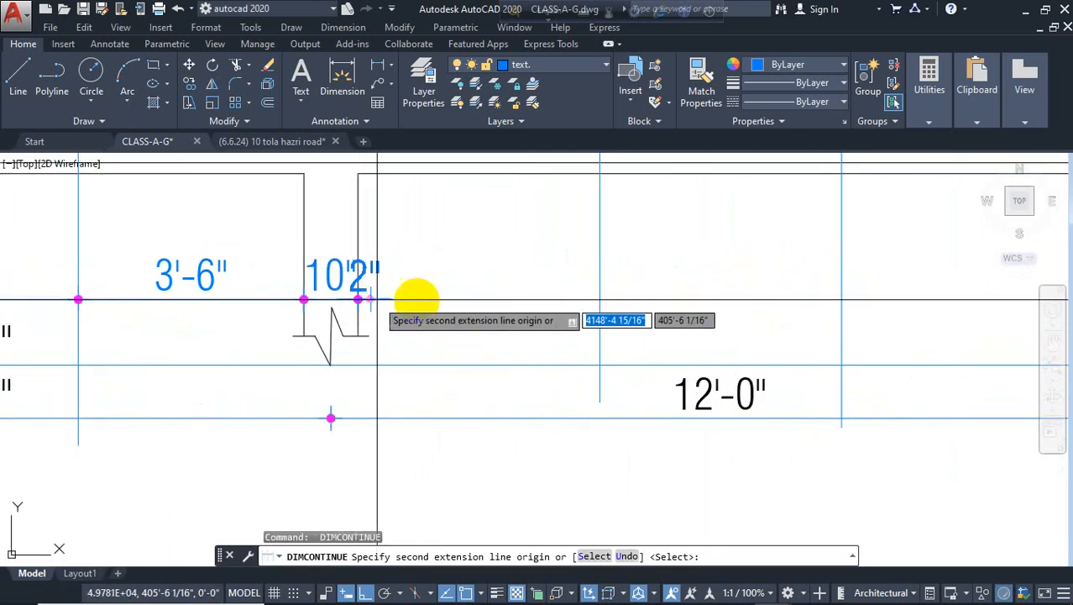
pyautogui.click(600, 299)
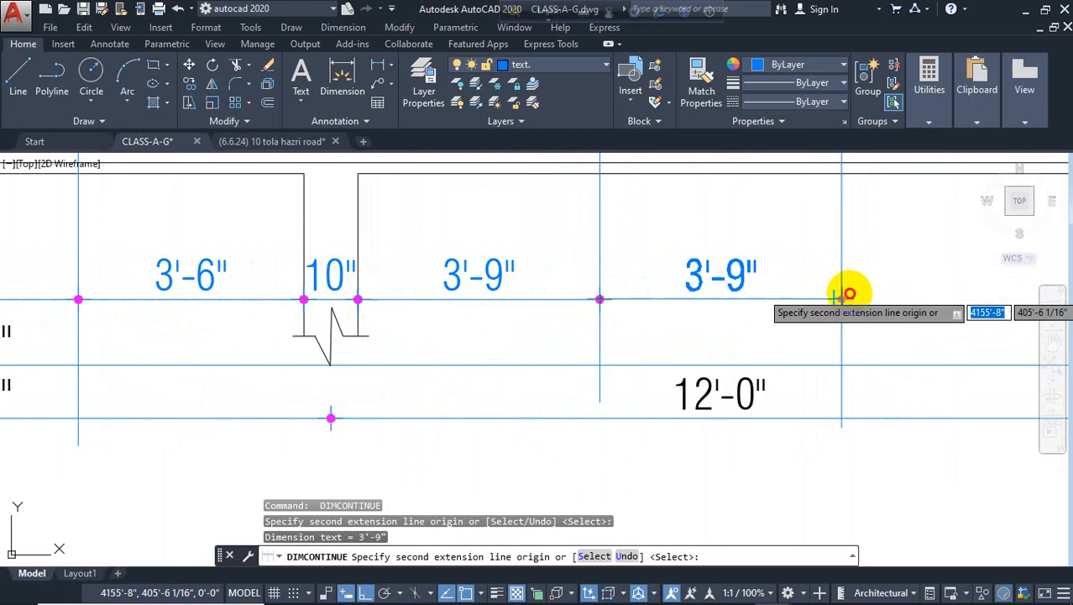
pyautogui.click(847, 296)
pyautogui.moveTo(677, 320); pyautogui.dragTo(114, 324, button='middle')
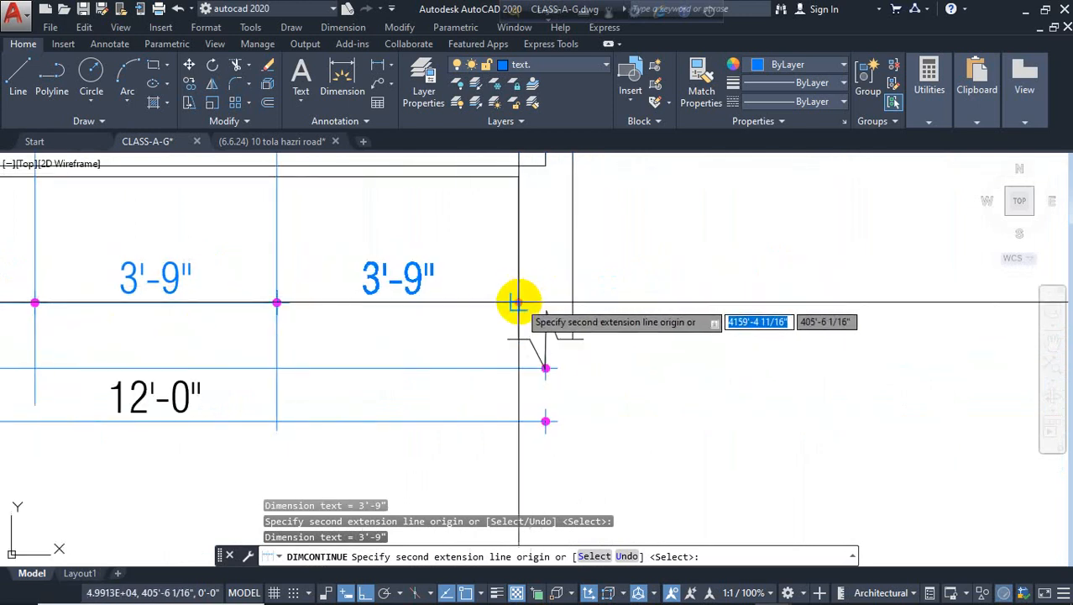
pyautogui.press('Escape')
# Erase the stray 10" dimension at the support gap.
pyautogui.scroll(-4, 336, 302)
pyautogui.moveTo(333, 319); pyautogui.dragTo(587, 308, button='middle')
pyautogui.scroll(2, 356, 279)
pyautogui.click(386, 280)
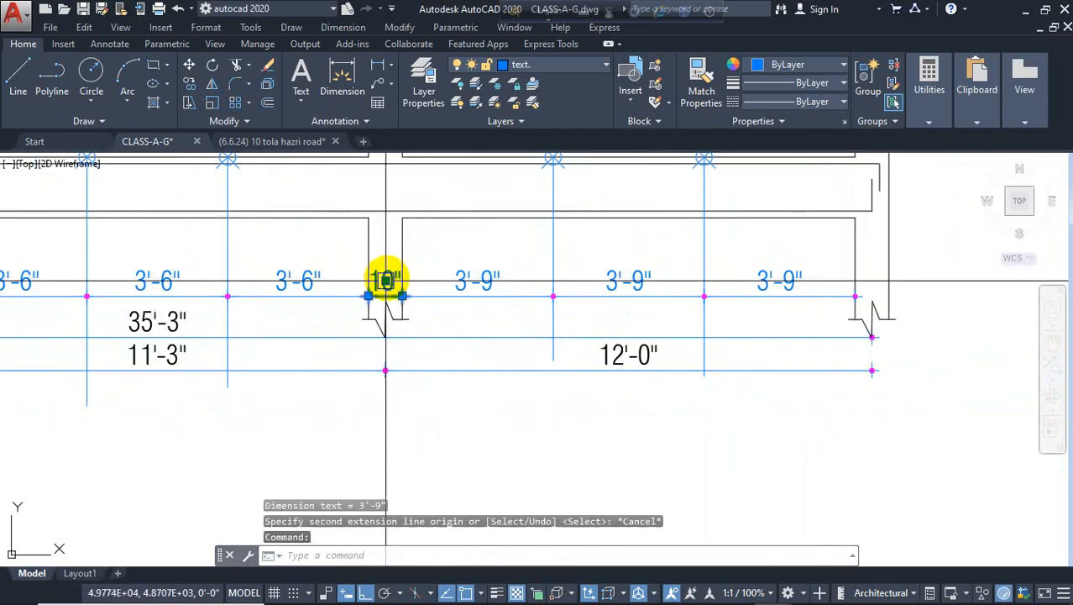
pyautogui.press('Delete')
# Erase the other 10" dimension at the next beam support.
pyautogui.moveTo(544, 362); pyautogui.dragTo(966, 362, button='middle')
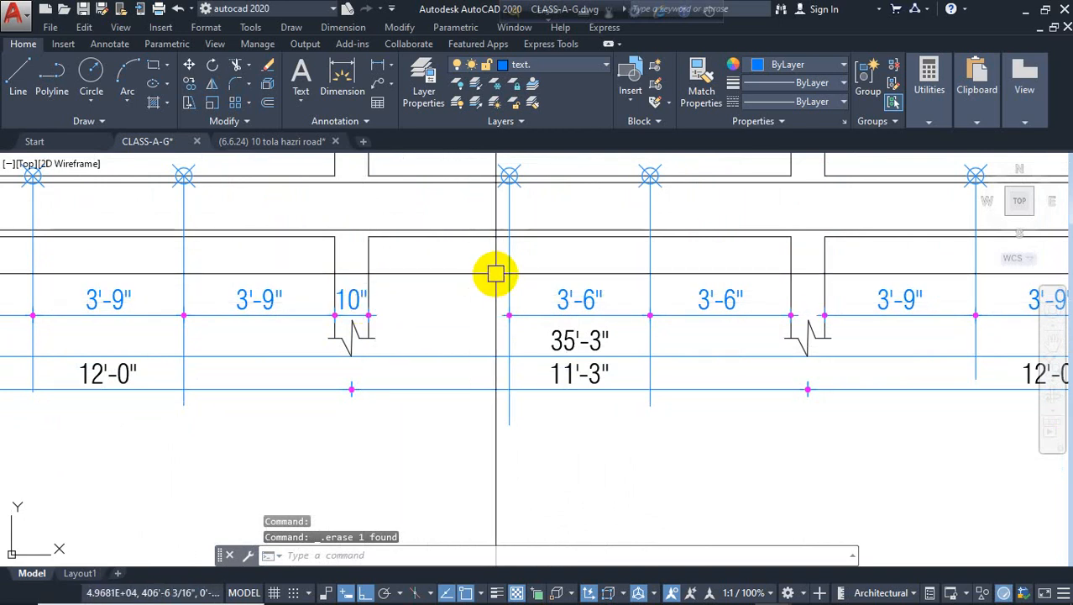
pyautogui.click(354, 298)
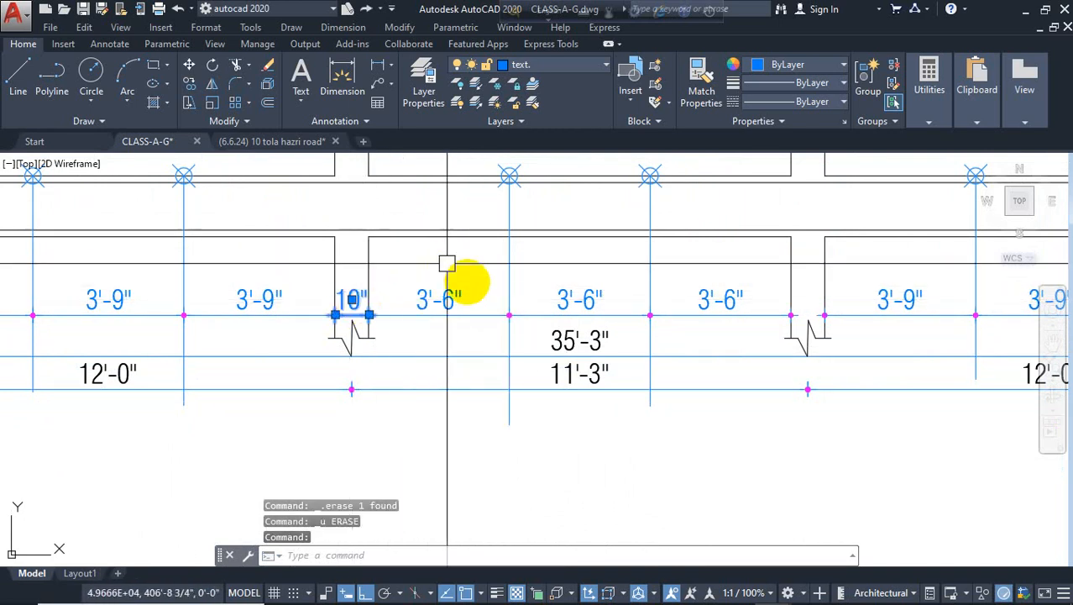
pyautogui.scroll(-4, 460, 273)
pyautogui.press('Delete')
# Zoom to the GB-2 long section to check its 10mmØ@5"c/c label.
pyautogui.scroll(2, 252, 286)
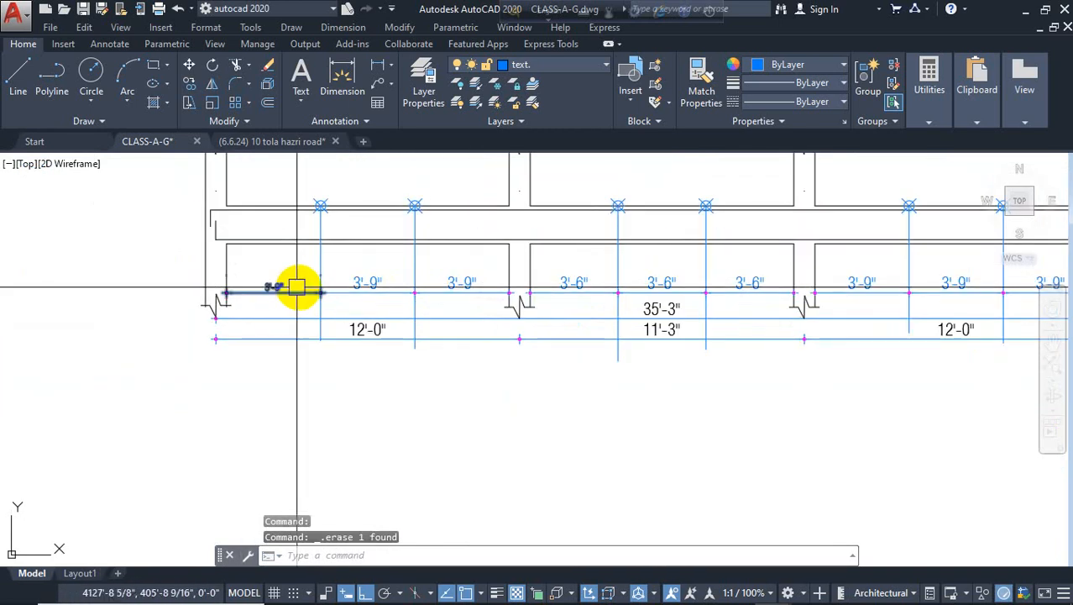
pyautogui.scroll(-5, 328, 283)
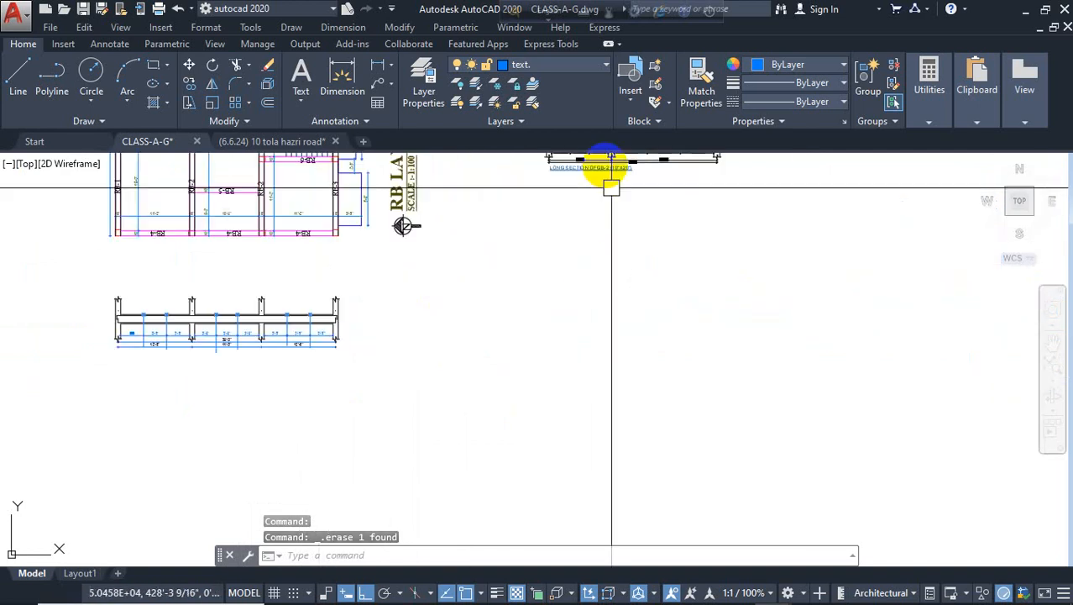
pyautogui.scroll(5, 611, 168)
pyautogui.scroll(4, 587, 260)
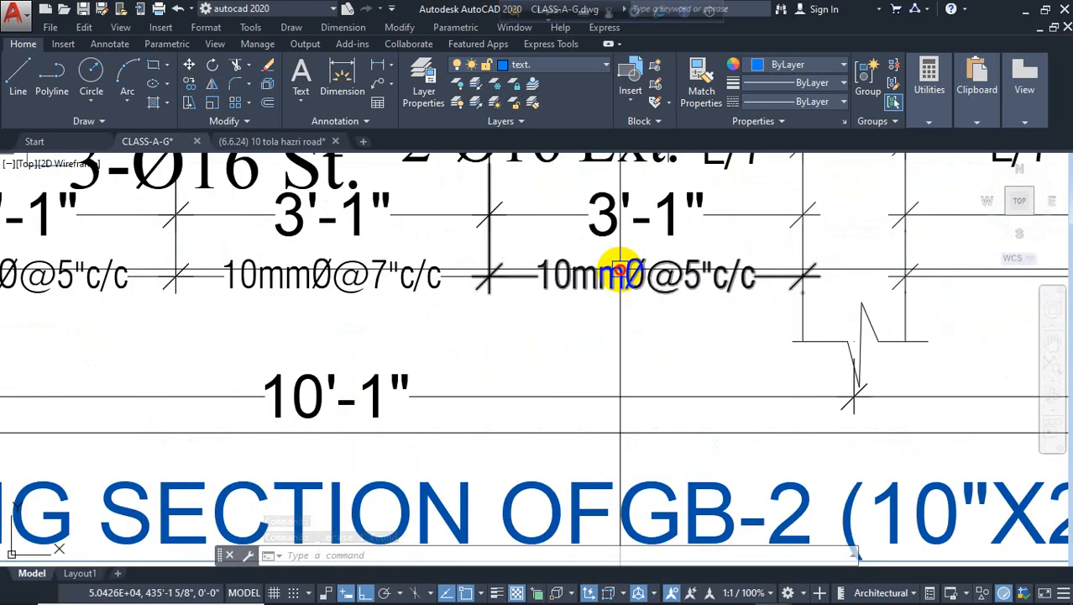
pyautogui.click(559, 273)
pyautogui.scroll(-2, 564, 290)
pyautogui.press('Escape')
pyautogui.scroll(-6, 691, 227)
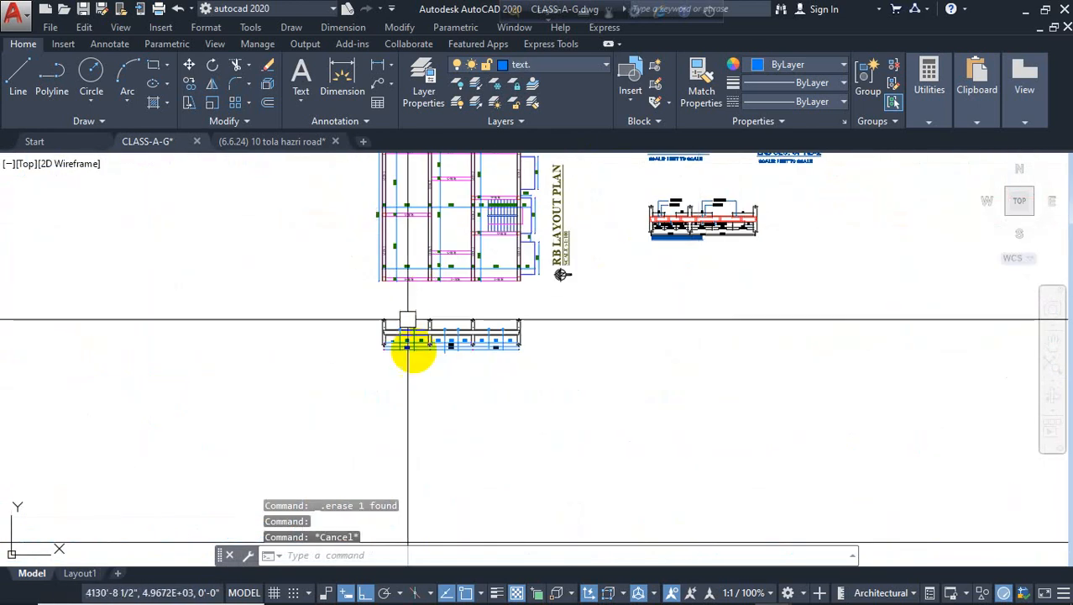
pyautogui.scroll(7, 411, 340)
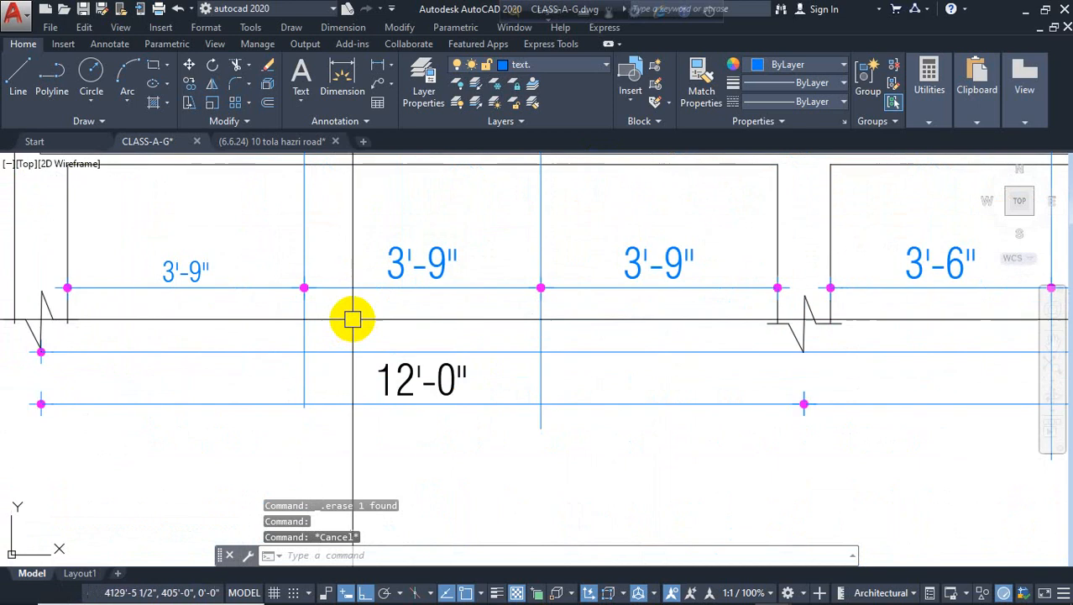
# Select the first 3'-9" spacing dimension.
pyautogui.click(411, 261)
pyautogui.scroll(-2, 390, 294)
pyautogui.scroll(-4, 333, 312)
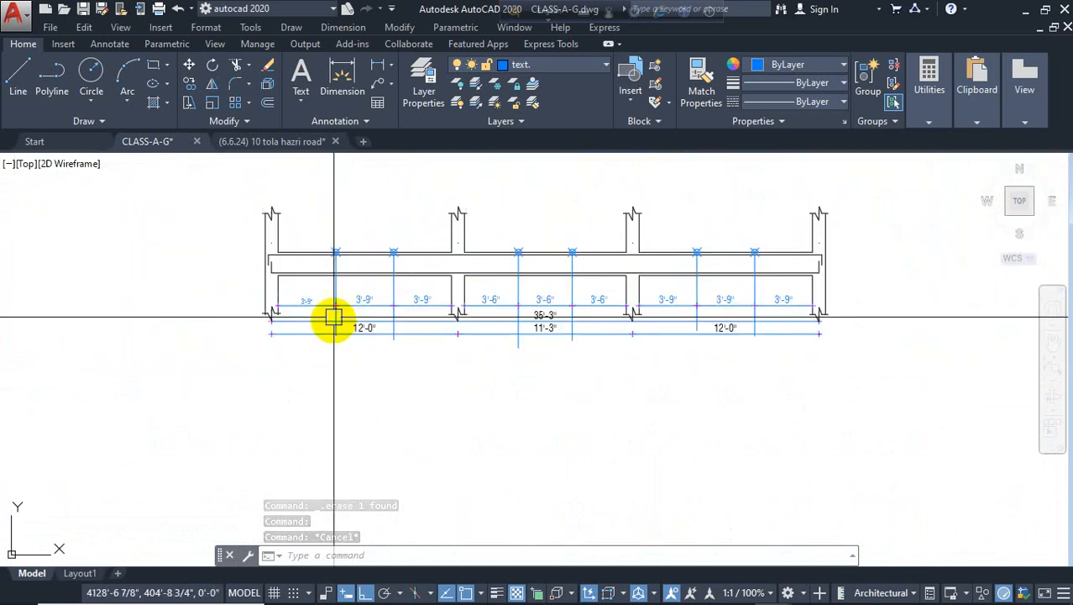
pyautogui.scroll(5, 307, 303)
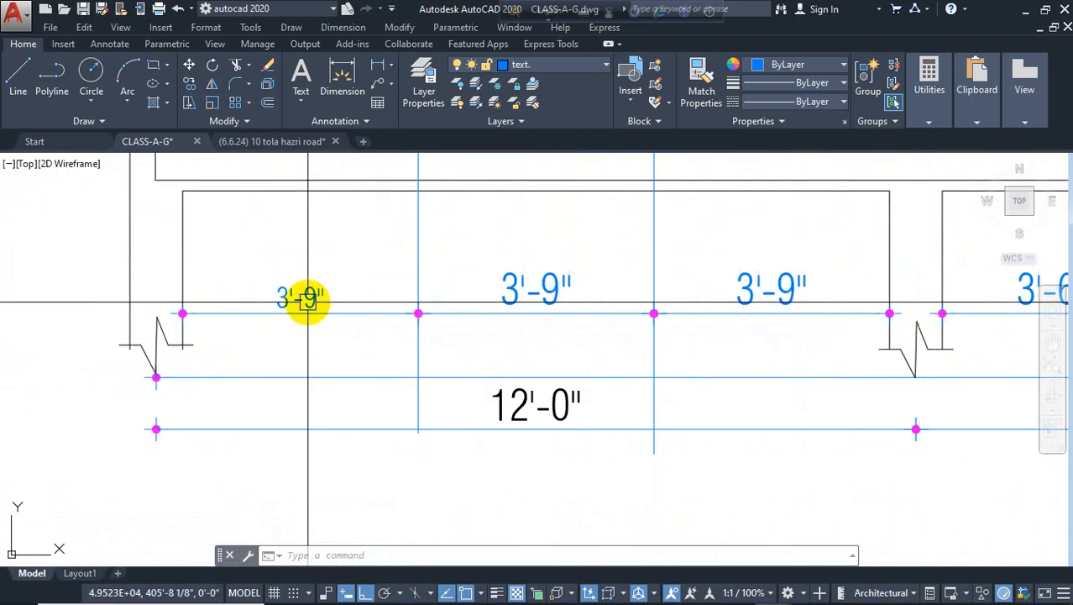
# Open the first 3'-9" dimension text, then exit without changes.
pyautogui.doubleClick(302, 298)
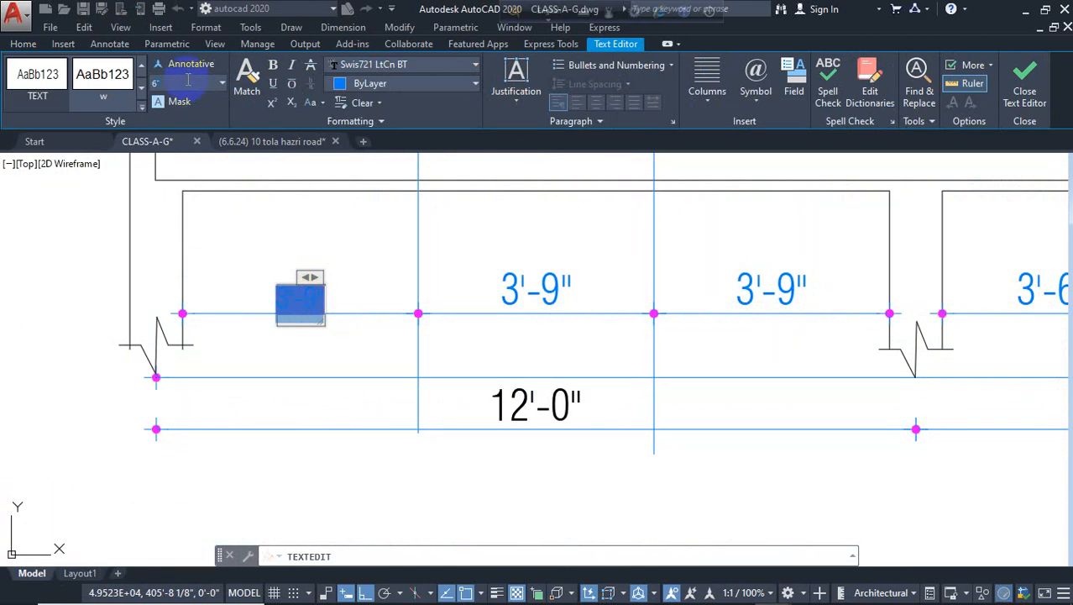
pyautogui.click(303, 178)
pyautogui.press('Escape')
# Select all nine spacing dimensions: 3×3'-9", 3×3'-6", 3×3'-9".
pyautogui.click(283, 300)
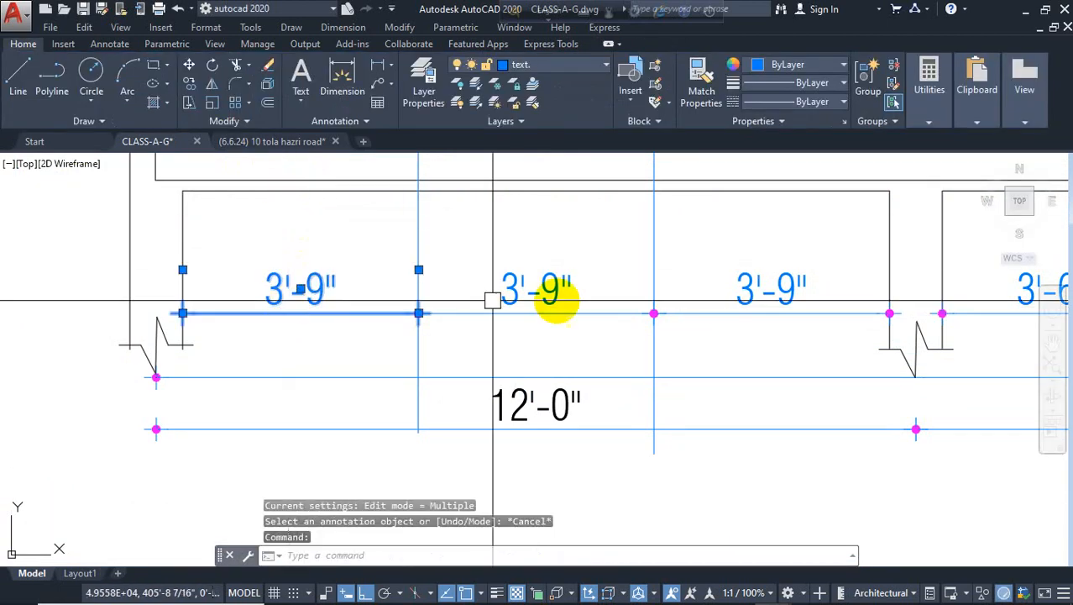
pyautogui.scroll(-5, 307, 334)
pyautogui.click(497, 322)
pyautogui.click(620, 318)
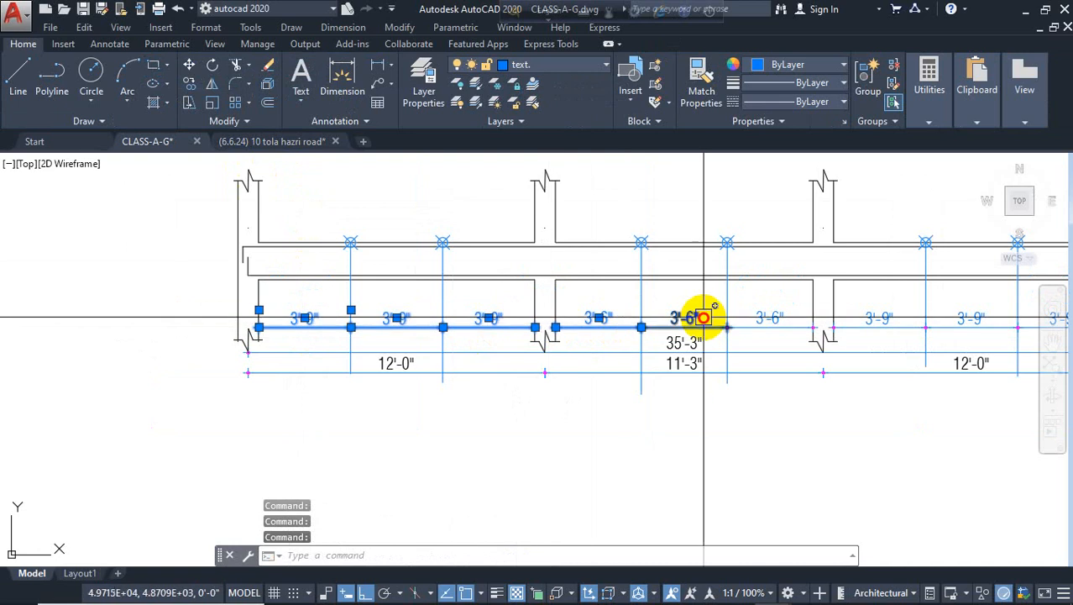
pyautogui.click(701, 316)
pyautogui.click(765, 318)
pyautogui.moveTo(779, 371); pyautogui.dragTo(673, 383, button='middle')
pyautogui.click(762, 336)
pyautogui.click(865, 333)
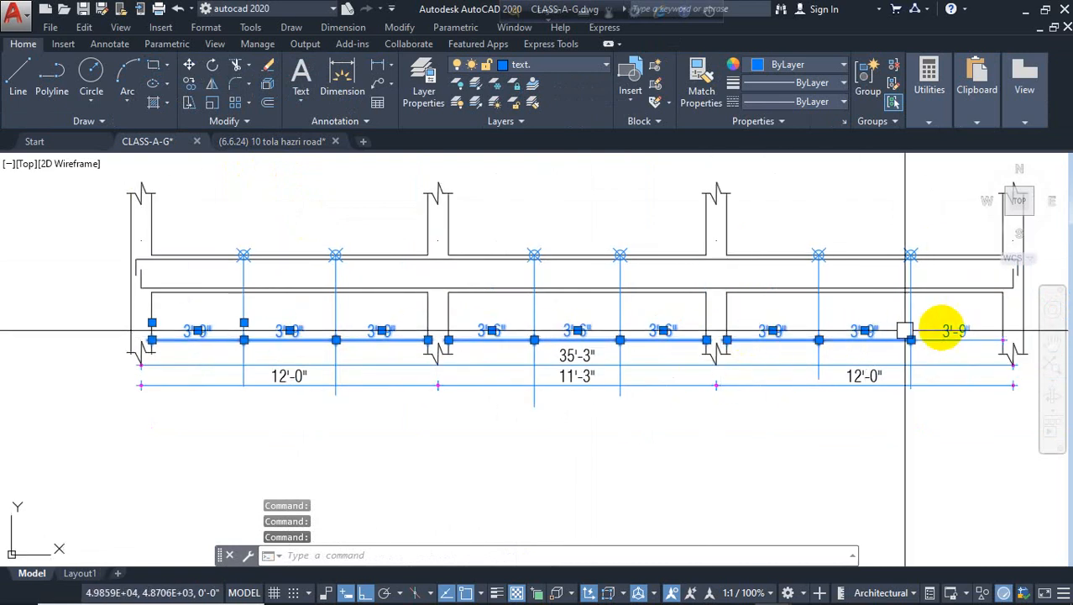
pyautogui.click(956, 328)
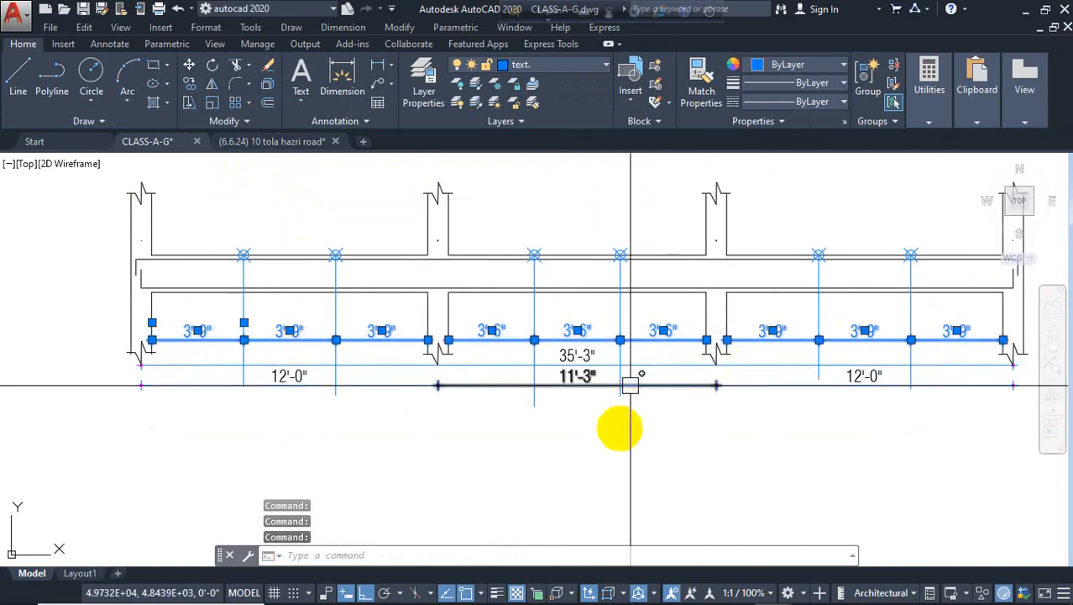
# Copy the nine spacing dimensions into a row just above the originals.
pyautogui.write('co')
pyautogui.press('Return')
pyautogui.click(611, 475)
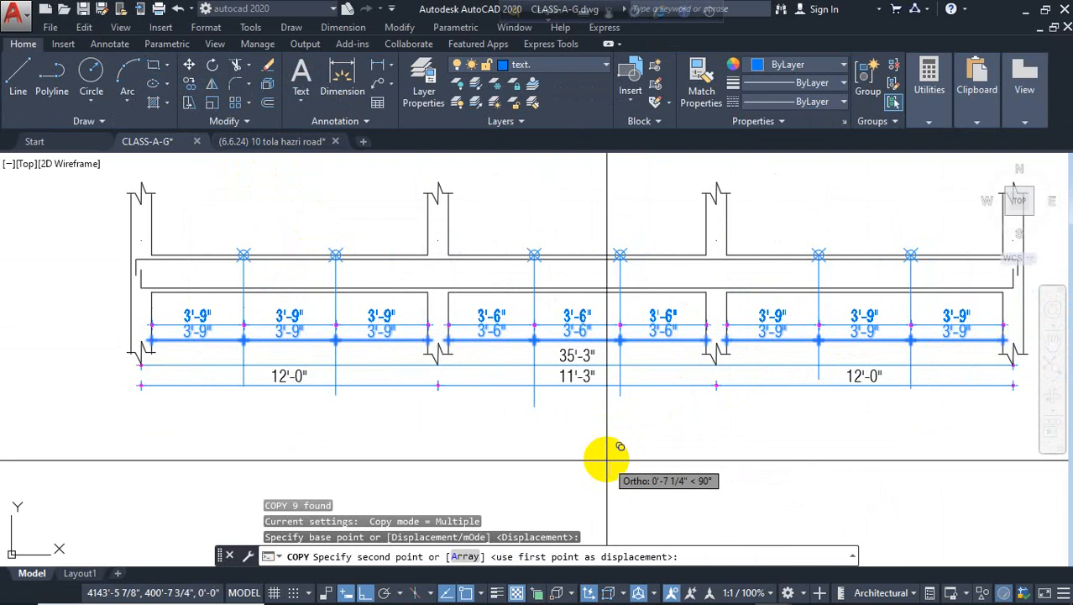
pyautogui.click(605, 453)
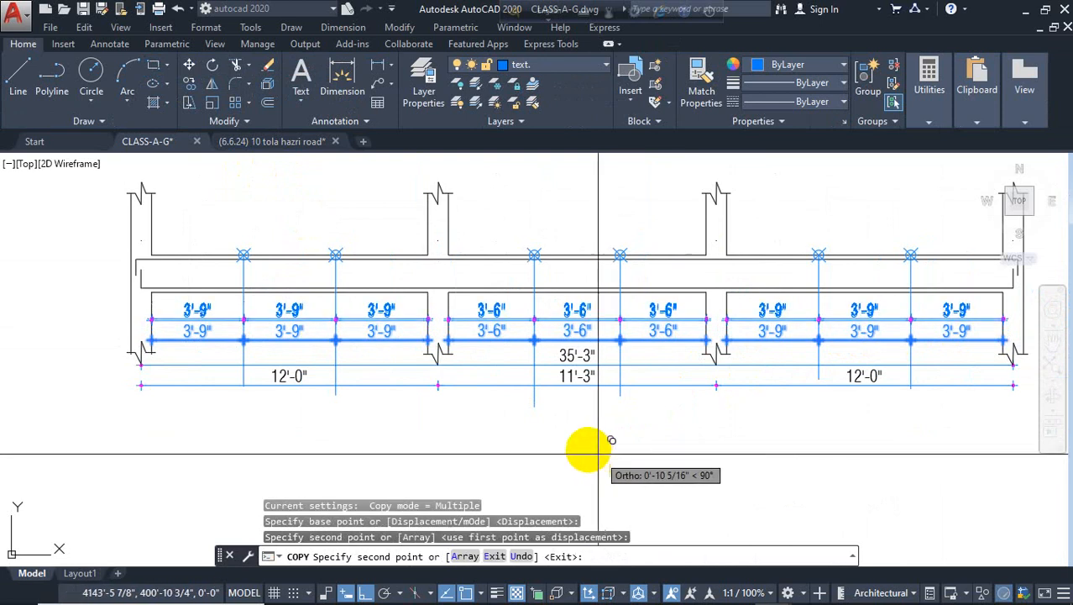
pyautogui.press('Return')
# Select the left-bay 3'-9" dimensions and first 3'-6" pair from both rows.
pyautogui.scroll(2, 311, 292)
pyautogui.moveTo(363, 346); pyautogui.dragTo(356, 297, button='middle')
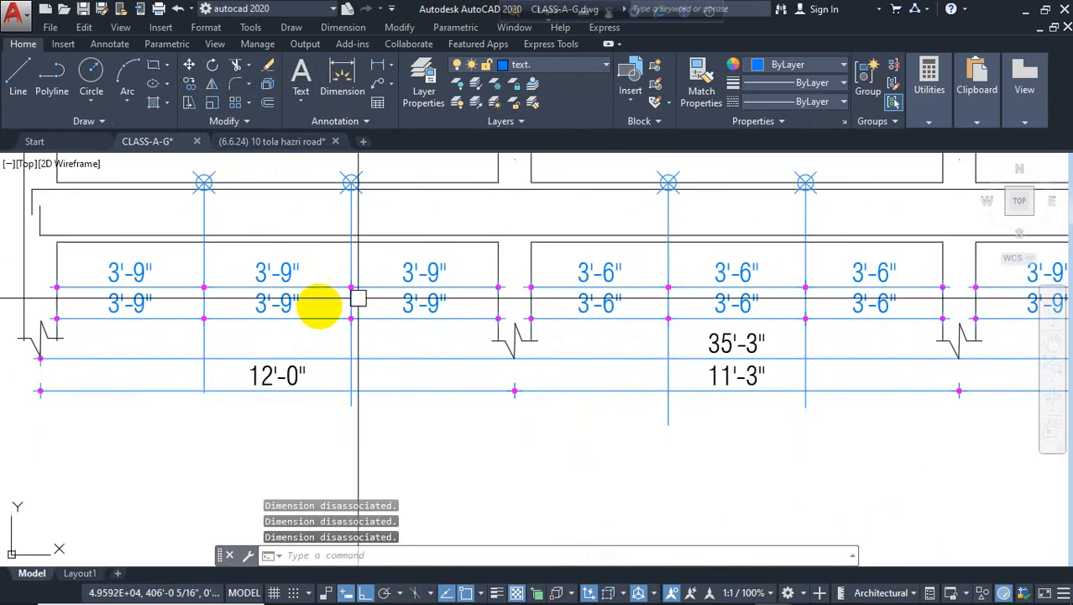
pyautogui.click(187, 257)
pyautogui.click(137, 319)
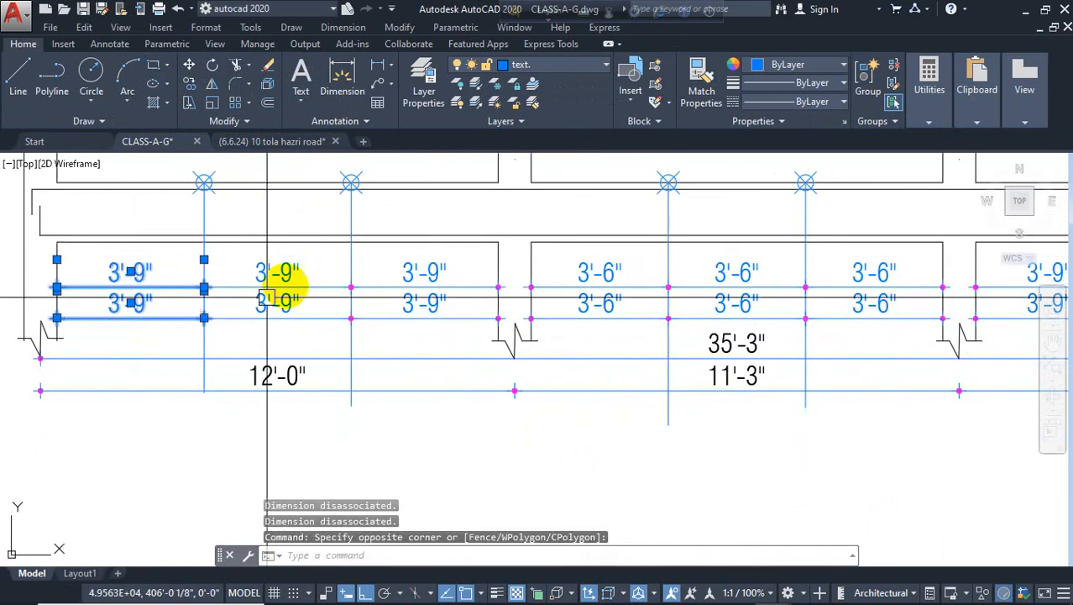
pyautogui.click(296, 278)
pyautogui.click(294, 311)
pyautogui.click(425, 304)
pyautogui.click(438, 274)
pyautogui.click(577, 316)
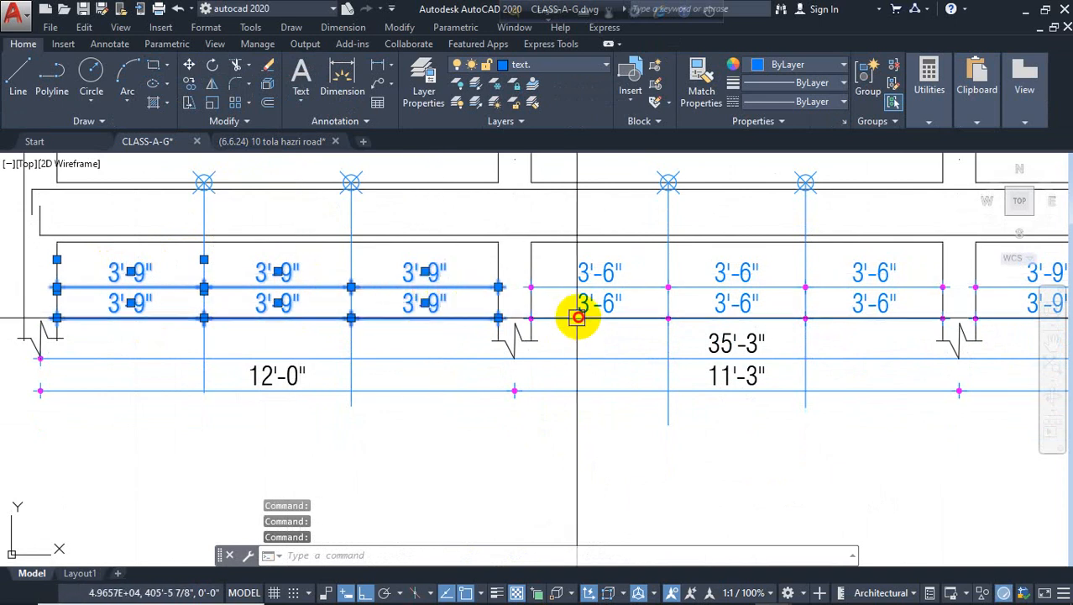
pyautogui.click(608, 270)
# Add the remaining 3'-6" and right-bay 3'-9" dimensions, eighteen in total.
pyautogui.moveTo(577, 308); pyautogui.dragTo(213, 341, button='middle')
pyautogui.click(388, 300)
pyautogui.click(390, 340)
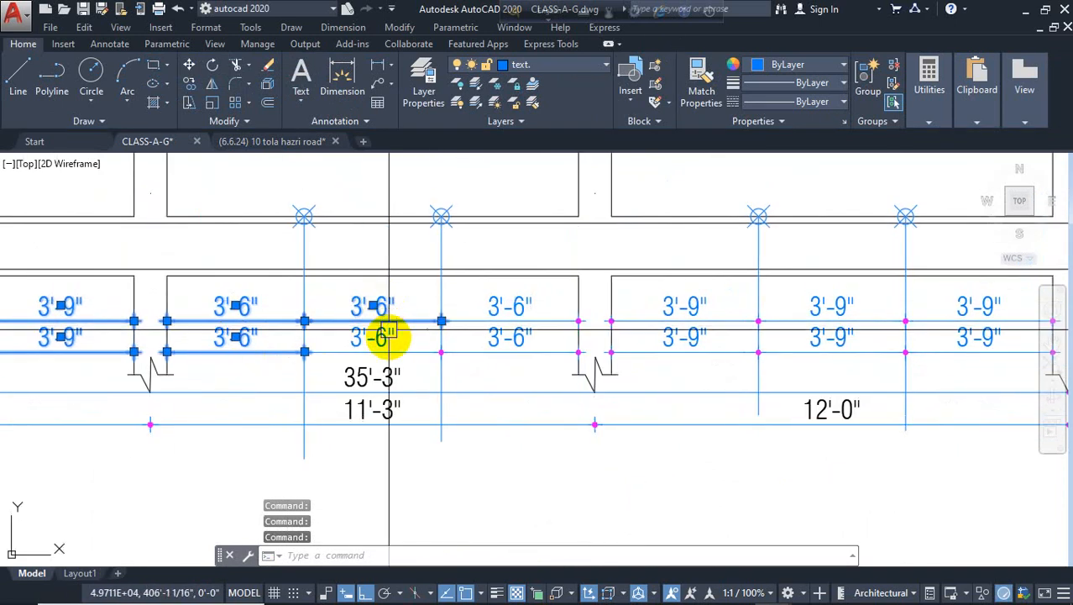
pyautogui.click(529, 306)
pyautogui.click(536, 350)
pyautogui.click(675, 340)
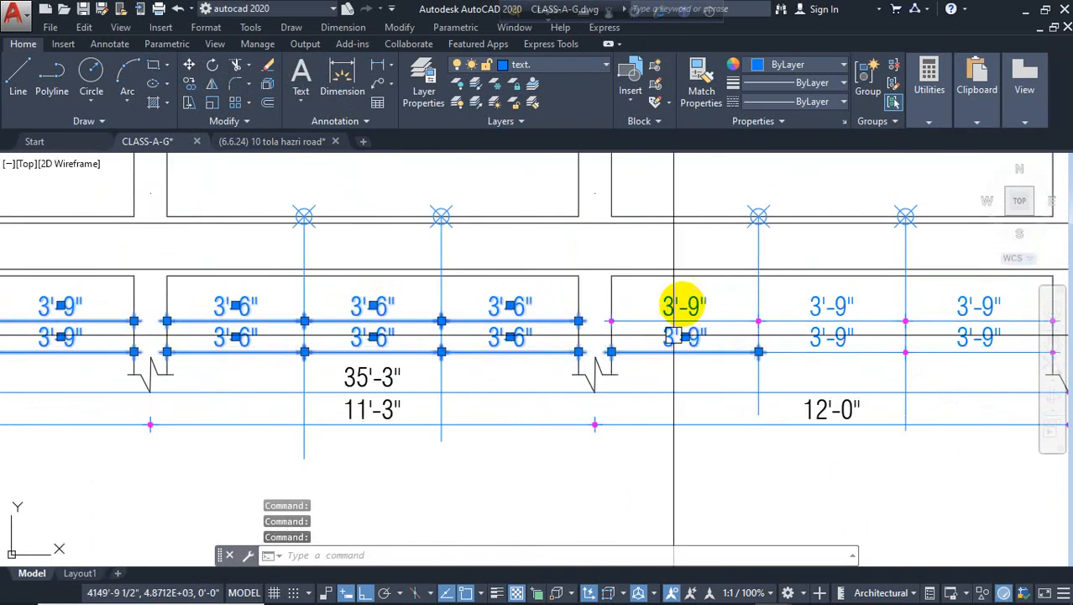
pyautogui.click(685, 306)
pyautogui.moveTo(685, 330); pyautogui.dragTo(445, 345, button='middle')
pyautogui.click(597, 352)
pyautogui.click(619, 309)
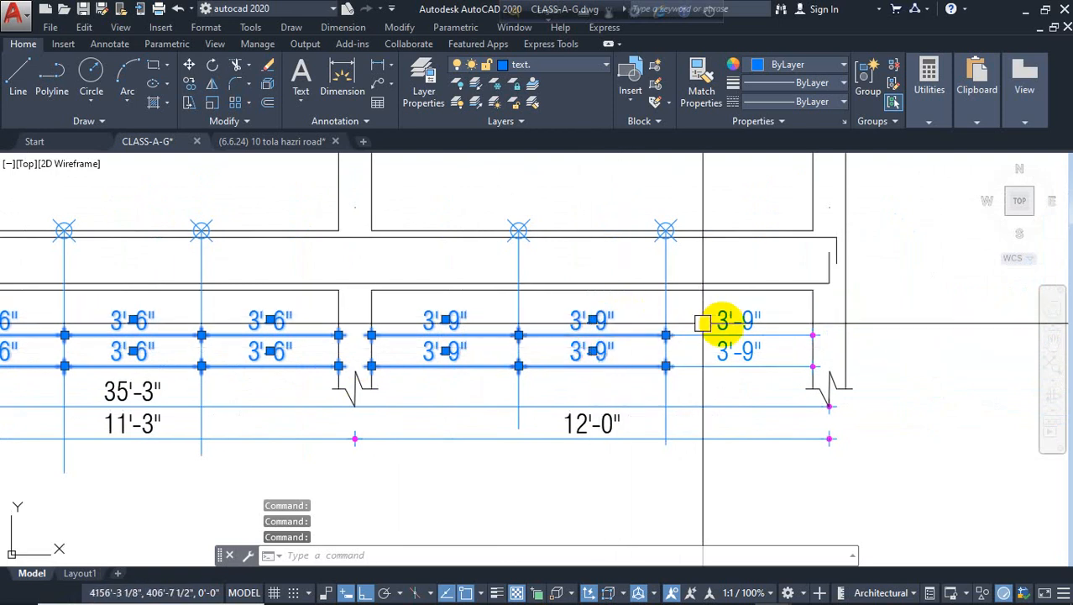
pyautogui.click(714, 319)
pyautogui.click(718, 349)
# Move both dimension rows slightly lower with M, then view the whole beam.
pyautogui.write('m')
pyautogui.press('Return')
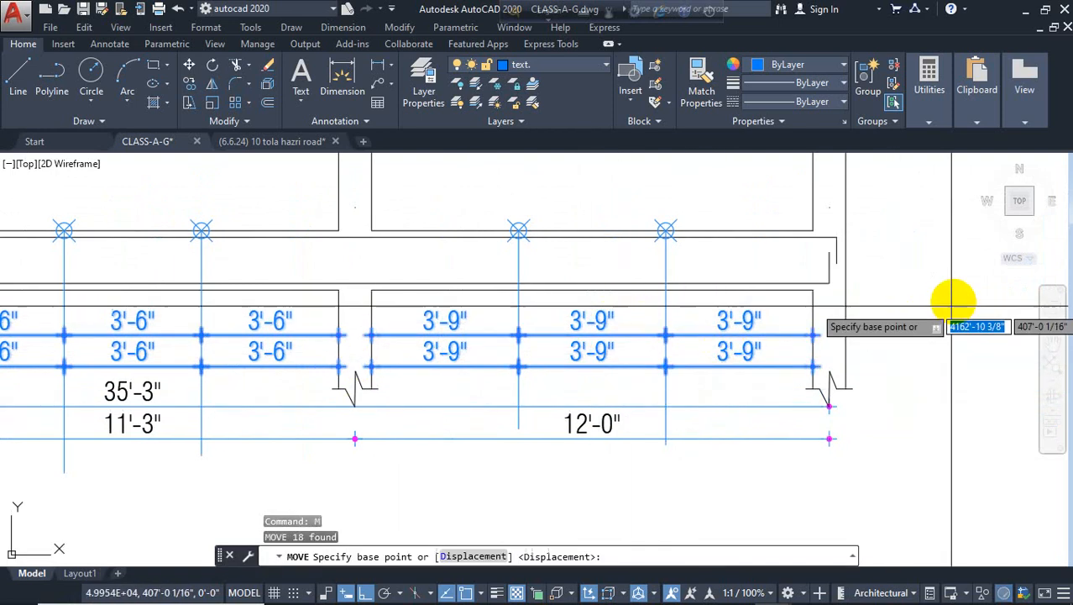
pyautogui.click(958, 286)
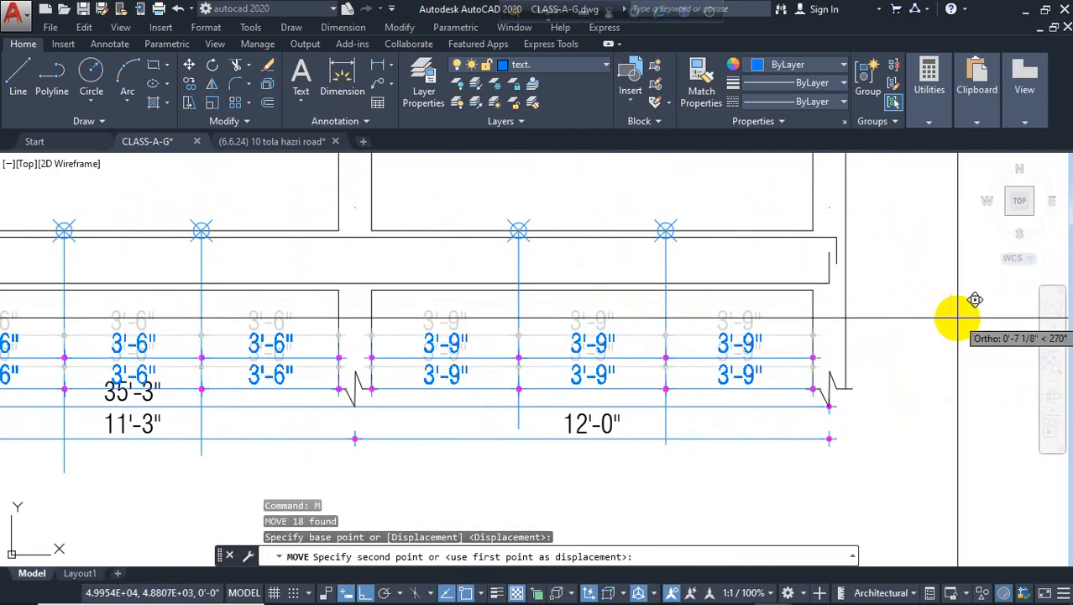
pyautogui.click(974, 301)
pyautogui.press('Escape')
pyautogui.moveTo(503, 345); pyautogui.dragTo(897, 338, button='middle')
pyautogui.scroll(-1, 312, 360)
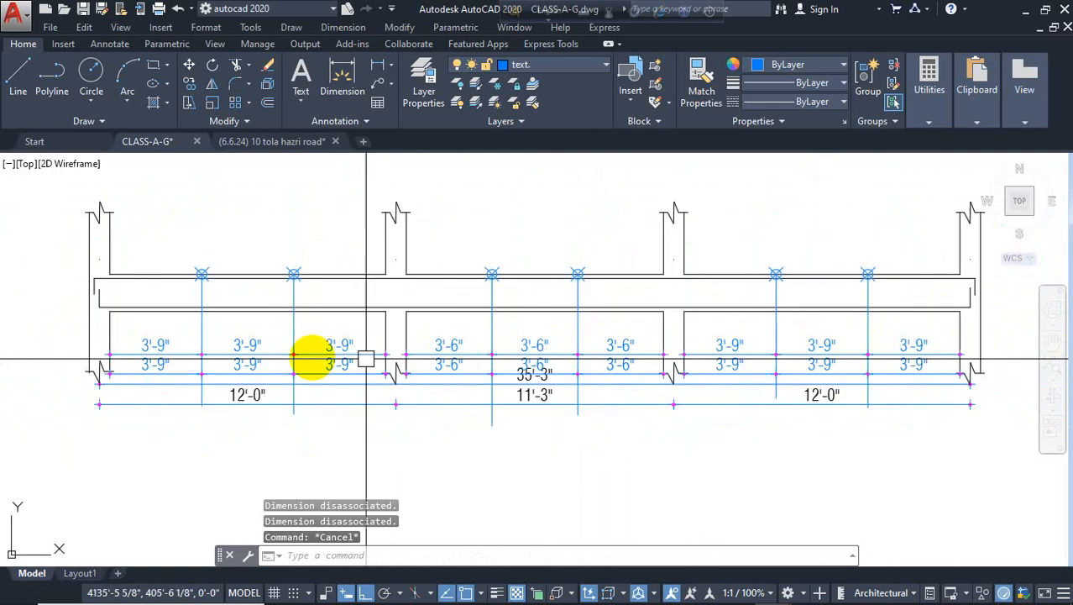
pyautogui.scroll(5, 208, 348)
# Rewrite the upper-left 3'-9" text as 10mmØ@5"c/c and copy that label.
pyautogui.doubleClick(285, 353)
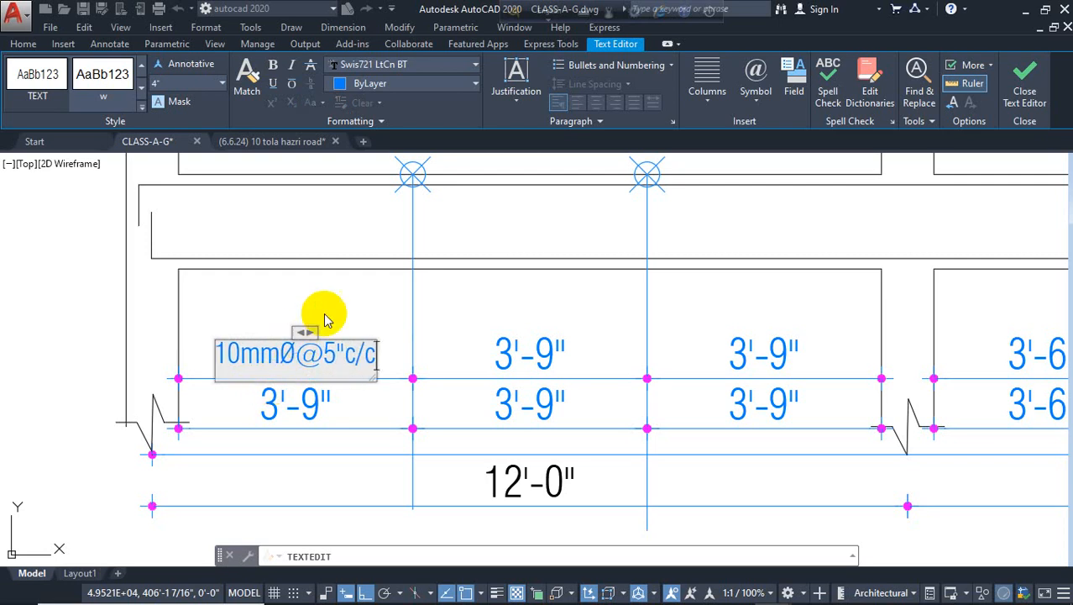
pyautogui.click(349, 309)
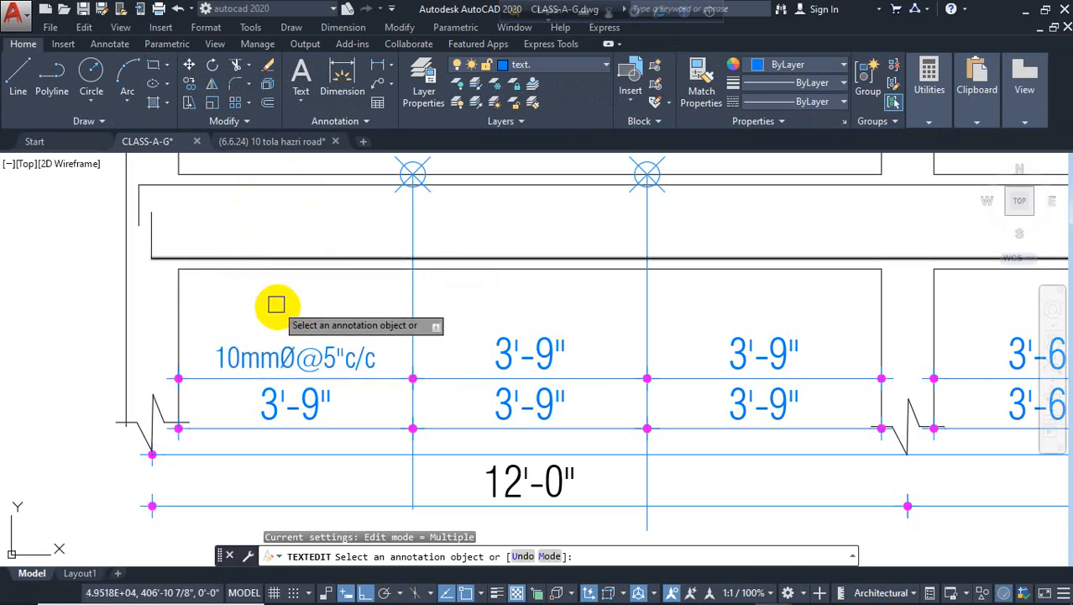
pyautogui.press('Escape')
pyautogui.doubleClick(336, 351)
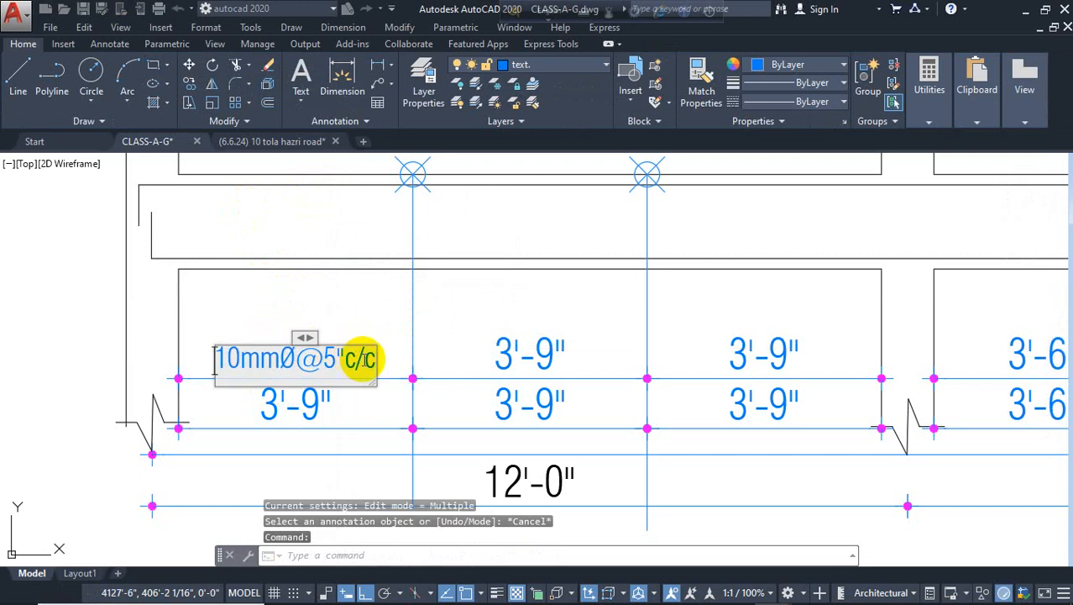
pyautogui.moveTo(216, 359); pyautogui.dragTo(388, 362)
pyautogui.rightClick(356, 362)
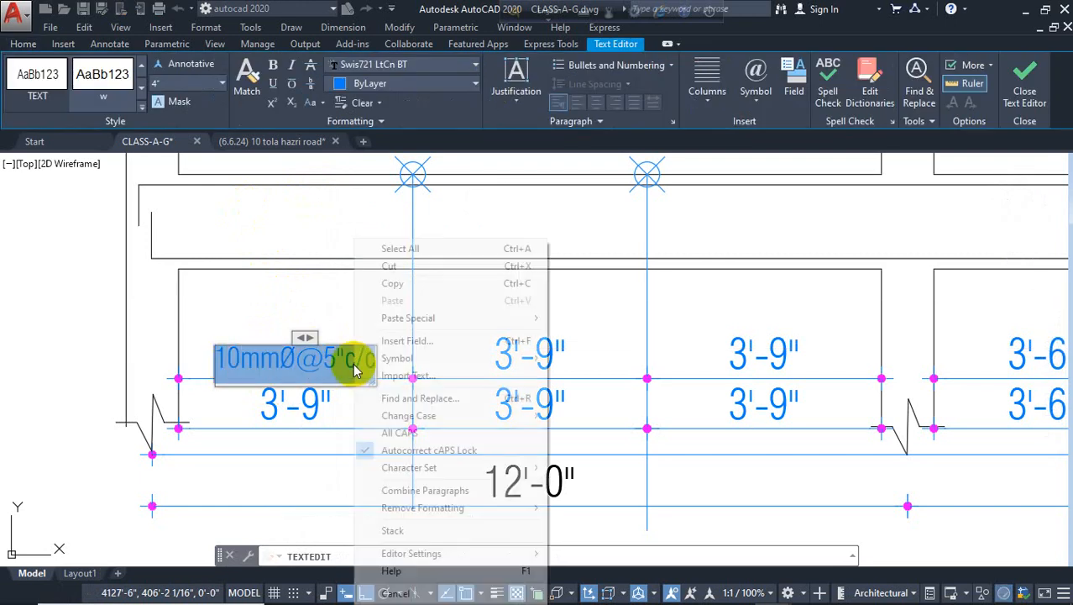
pyautogui.click(393, 284)
pyautogui.click(514, 361)
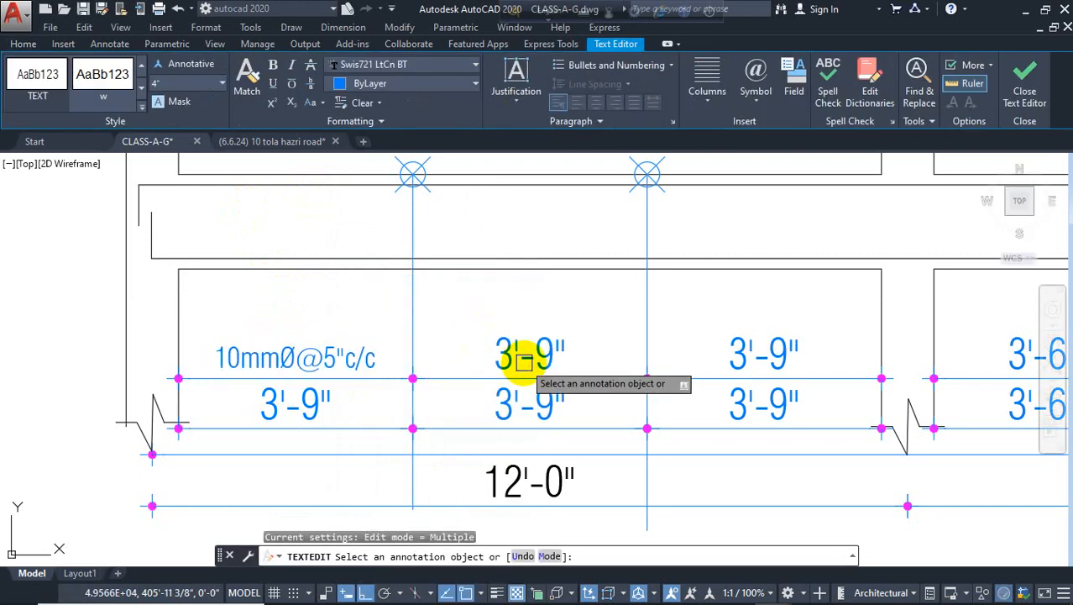
# Paste the label over the other left-bay 3'-9" texts, setting the middle one to 10mmØ@7"c/c.
pyautogui.click(504, 359)
pyautogui.rightClick(504, 359)
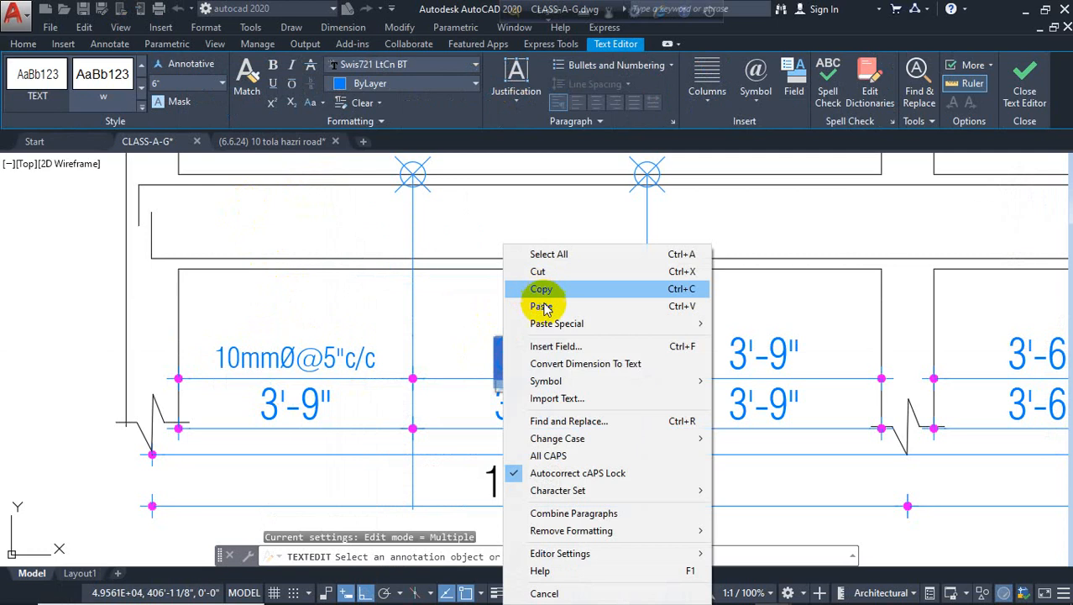
pyautogui.click(545, 305)
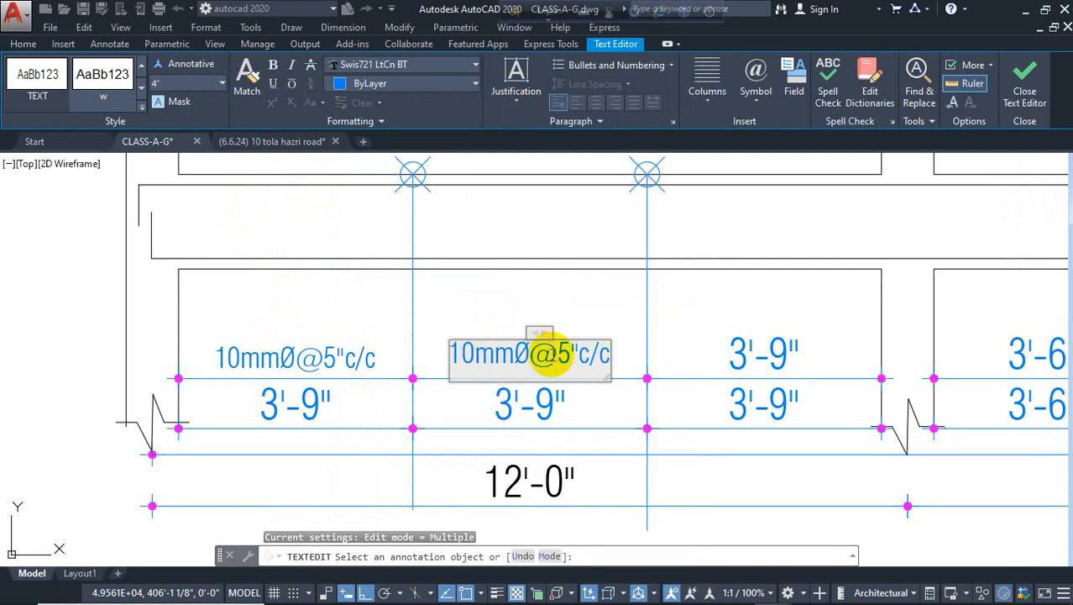
pyautogui.click(729, 336)
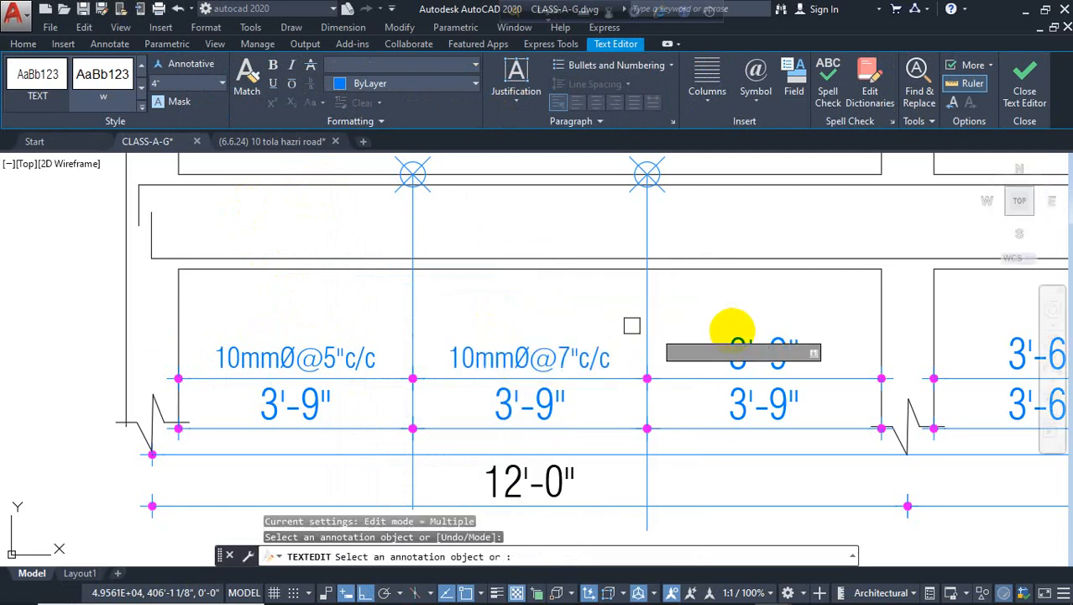
pyautogui.moveTo(719, 348); pyautogui.dragTo(408, 348, button='middle')
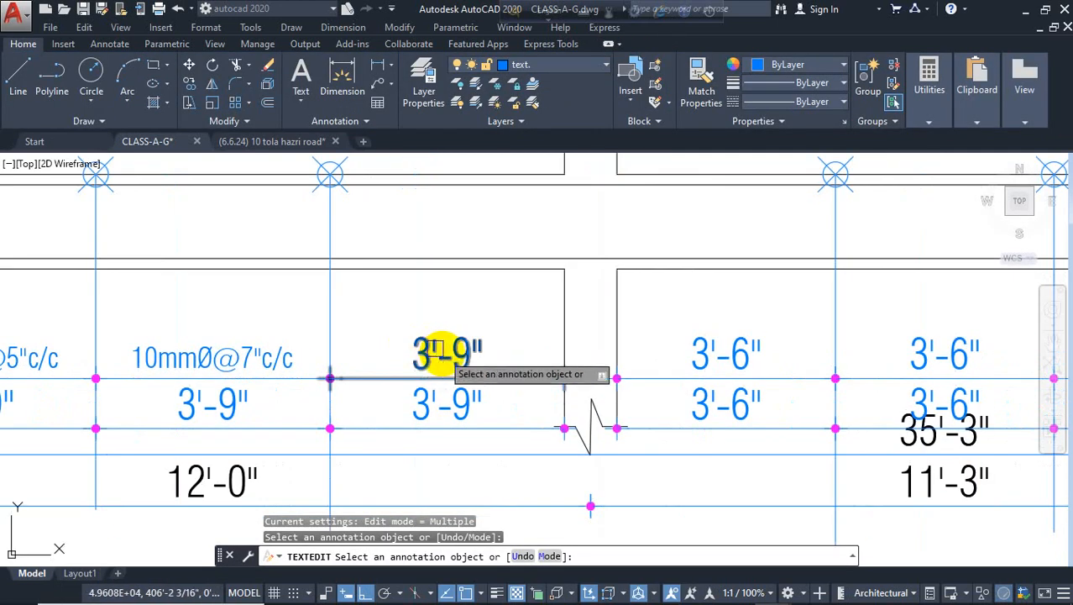
pyautogui.click(437, 351)
pyautogui.rightClick(438, 353)
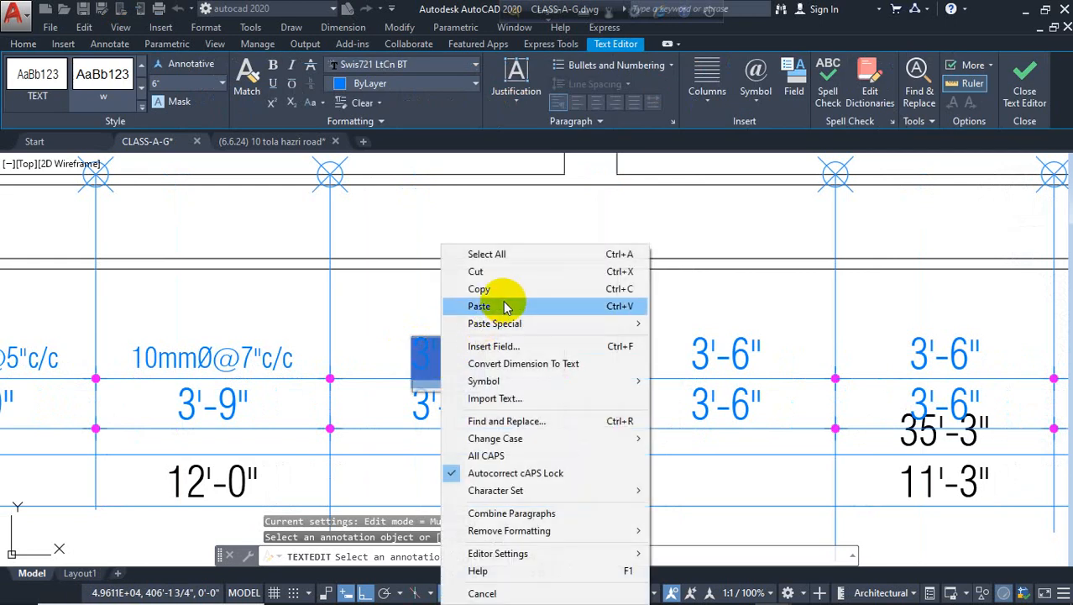
pyautogui.click(504, 305)
pyautogui.click(709, 347)
# Paste 10mmØ@5"c/c over the first two 3'-6" texts in the middle bay.
pyautogui.click(712, 357)
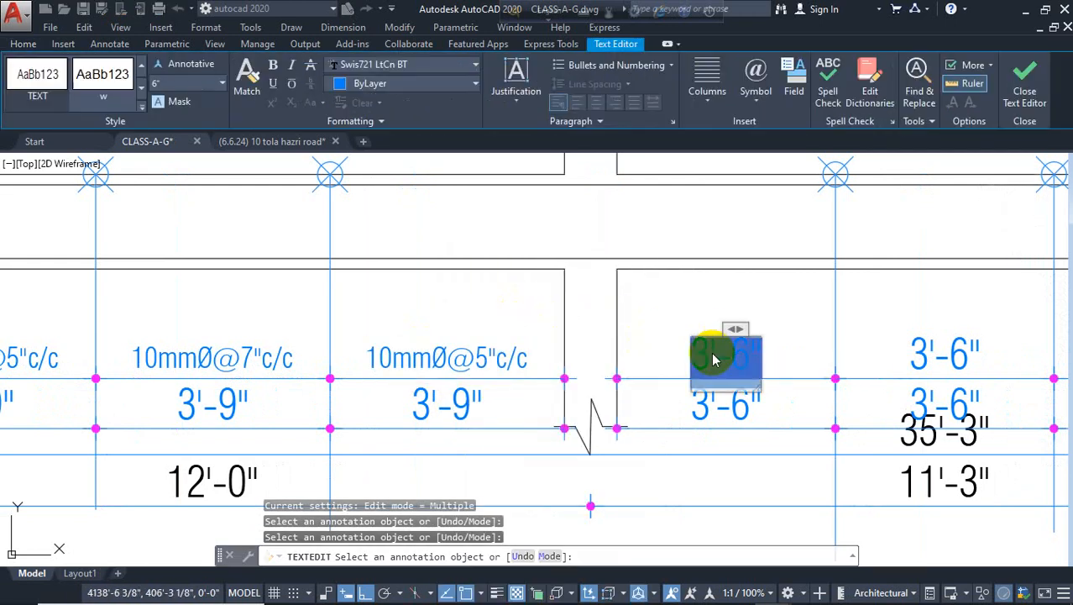
pyautogui.rightClick(715, 359)
pyautogui.click(751, 305)
pyautogui.moveTo(784, 336); pyautogui.dragTo(359, 355, button='middle')
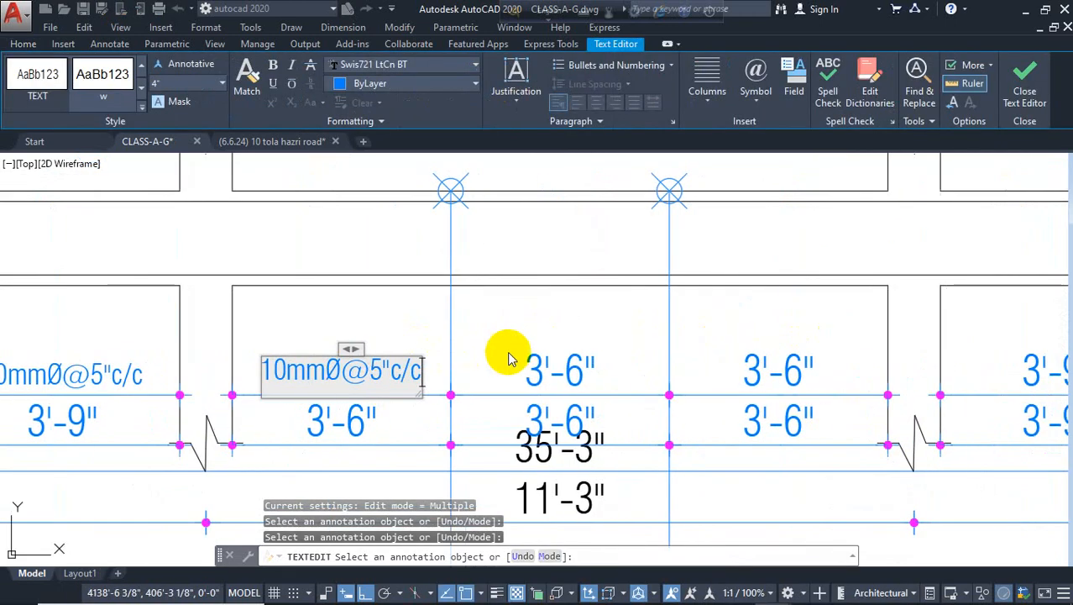
pyautogui.click(508, 359)
pyautogui.click(541, 363)
pyautogui.rightClick(544, 362)
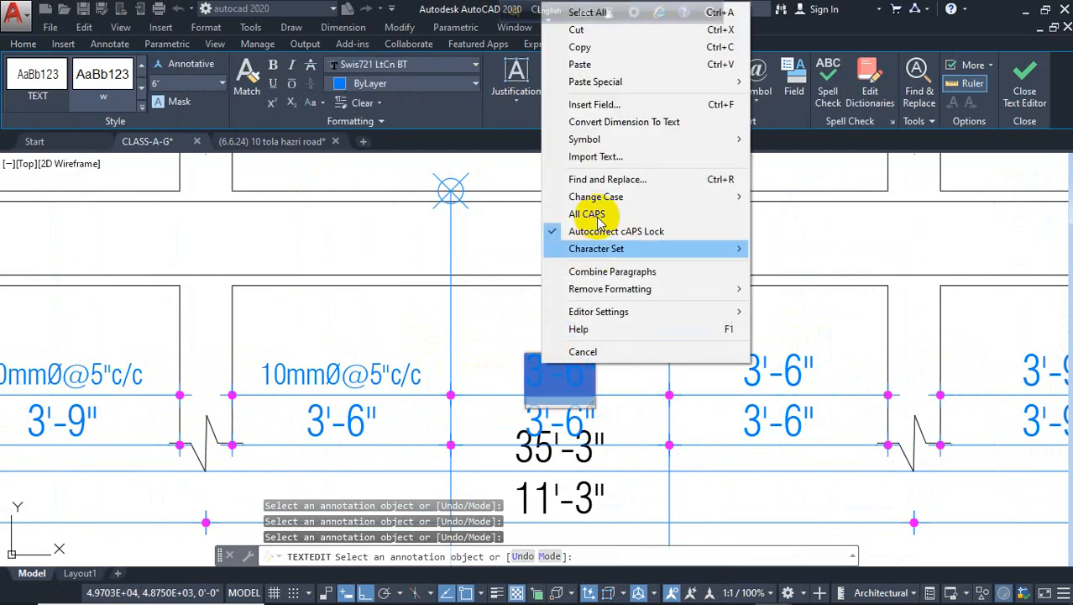
pyautogui.click(602, 65)
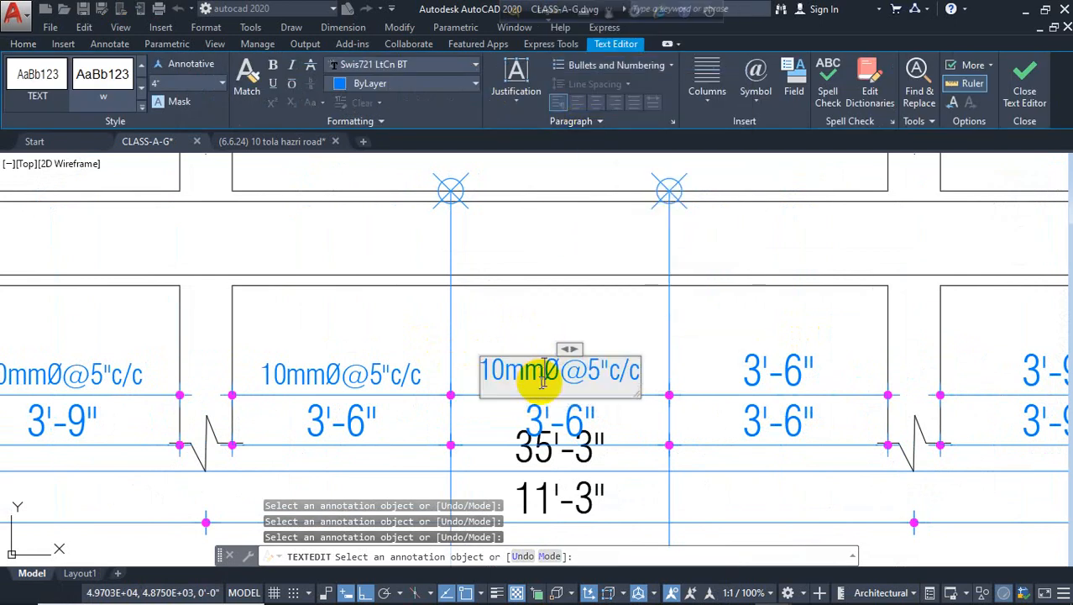
pyautogui.click(481, 410)
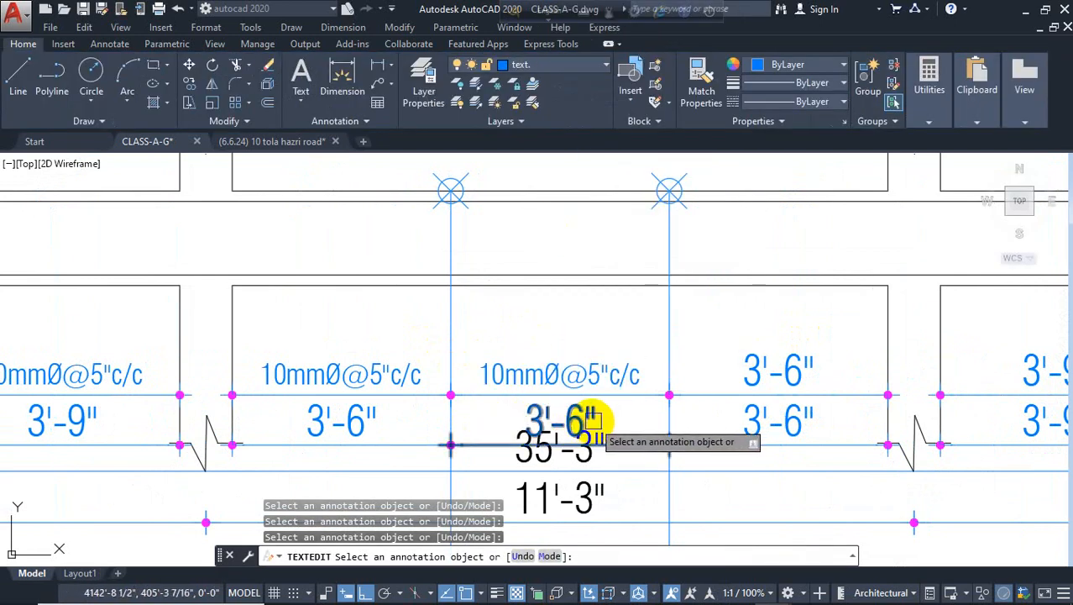
# Replace the last middle-bay 3'-6" text and change the middle label to 10mmØ@7"c/c.
pyautogui.moveTo(481, 392); pyautogui.dragTo(330, 385, button='middle')
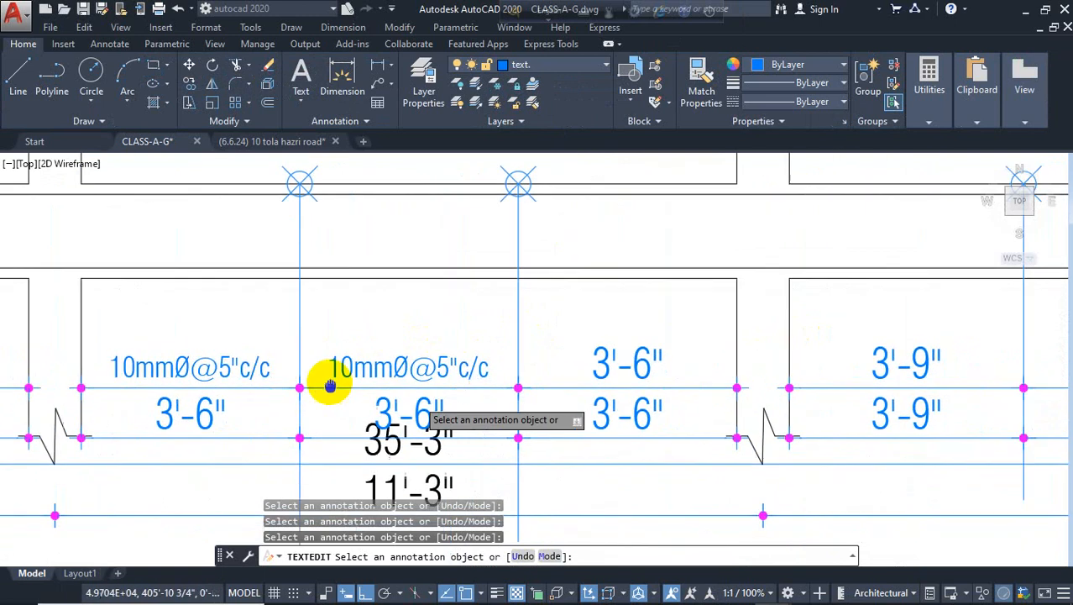
pyautogui.click(625, 365)
pyautogui.rightClick(618, 370)
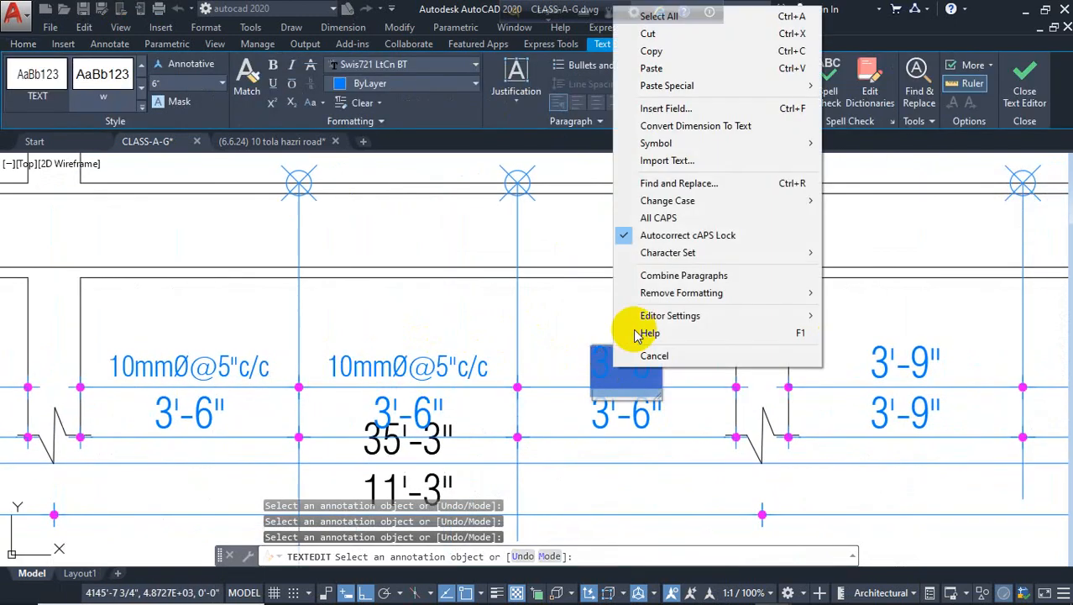
pyautogui.click(651, 68)
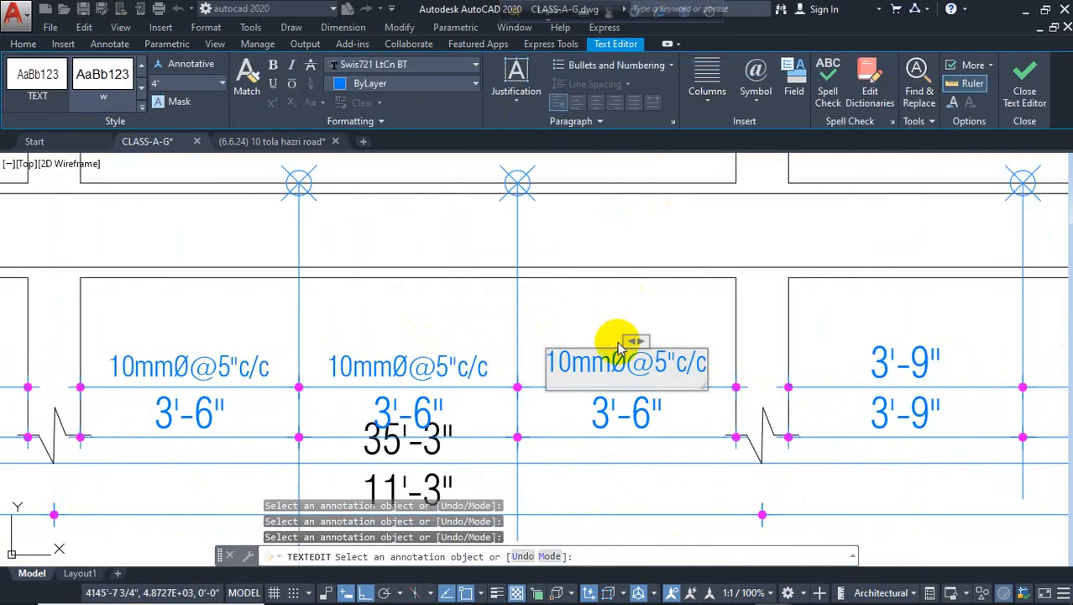
pyautogui.click(450, 365)
pyautogui.click(446, 364)
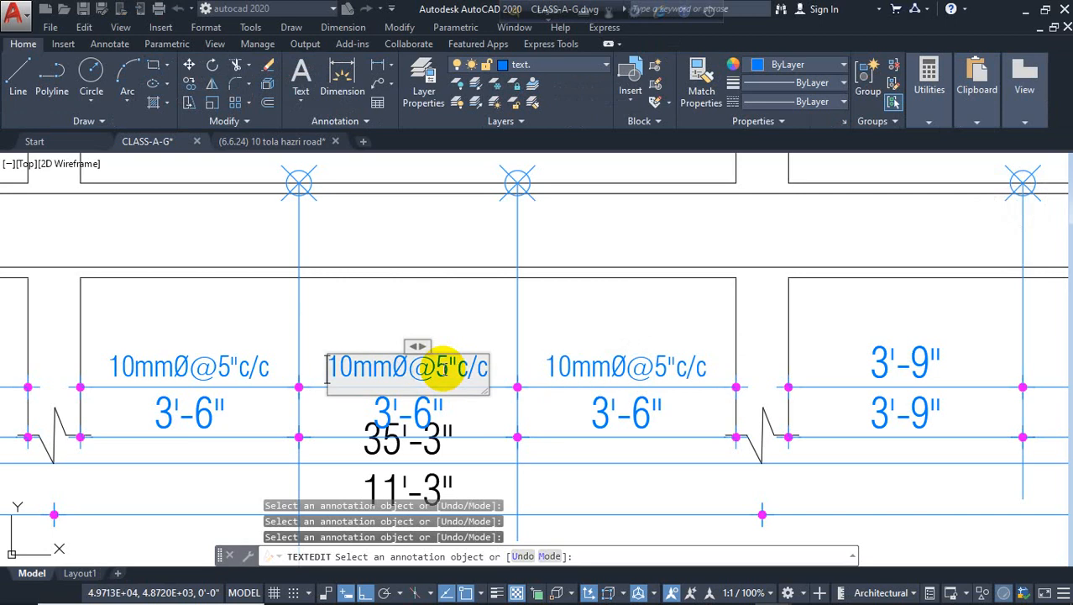
pyautogui.click(501, 328)
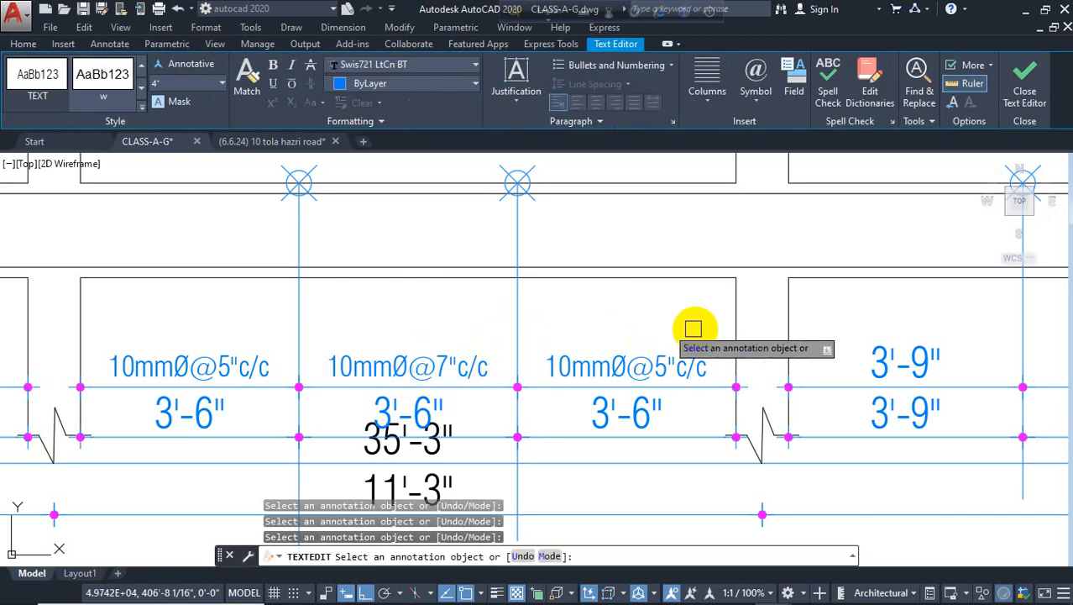
# Paste the label over the first two right-bay 3'-9" texts, making the middle one 10mmØ@7"c/c.
pyautogui.moveTo(708, 331); pyautogui.dragTo(371, 342, button='middle')
pyautogui.click(587, 378)
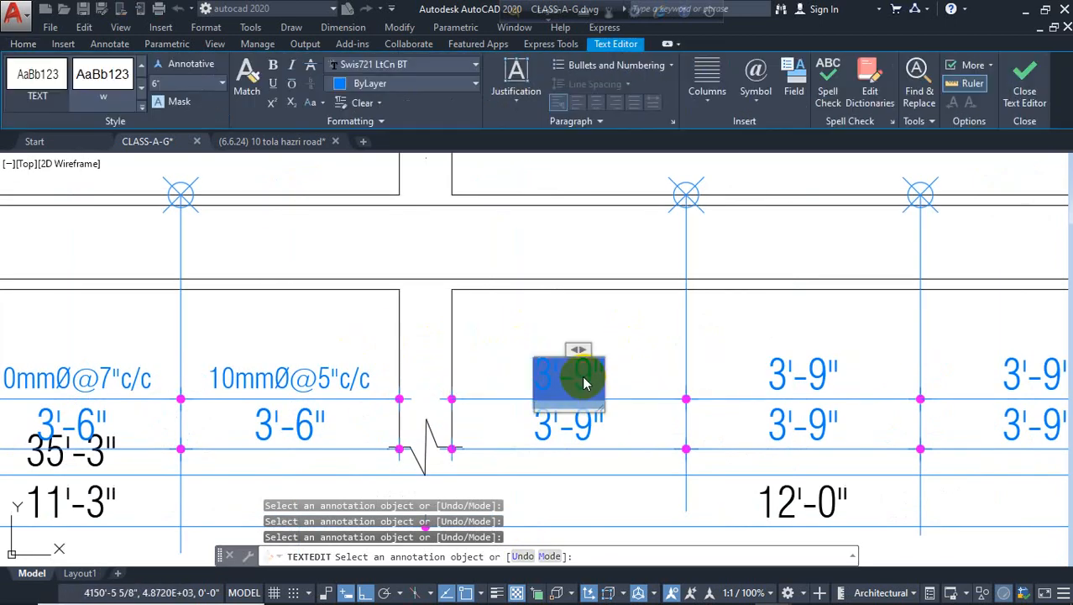
pyautogui.rightClick(588, 378)
pyautogui.click(622, 77)
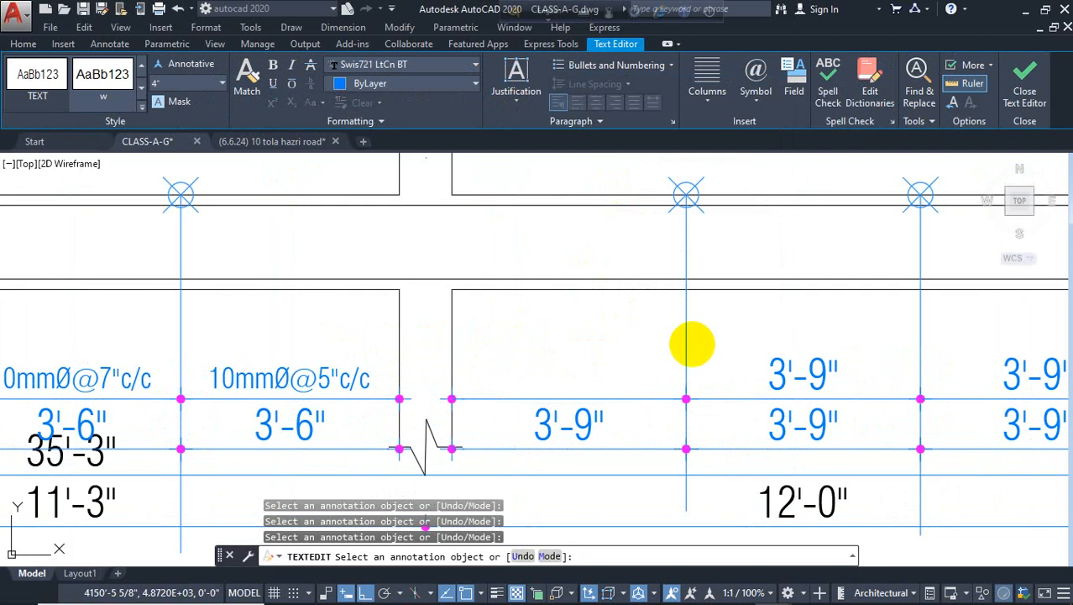
pyautogui.click(690, 341)
pyautogui.moveTo(664, 366); pyautogui.dragTo(314, 361, button='middle')
pyautogui.click(428, 357)
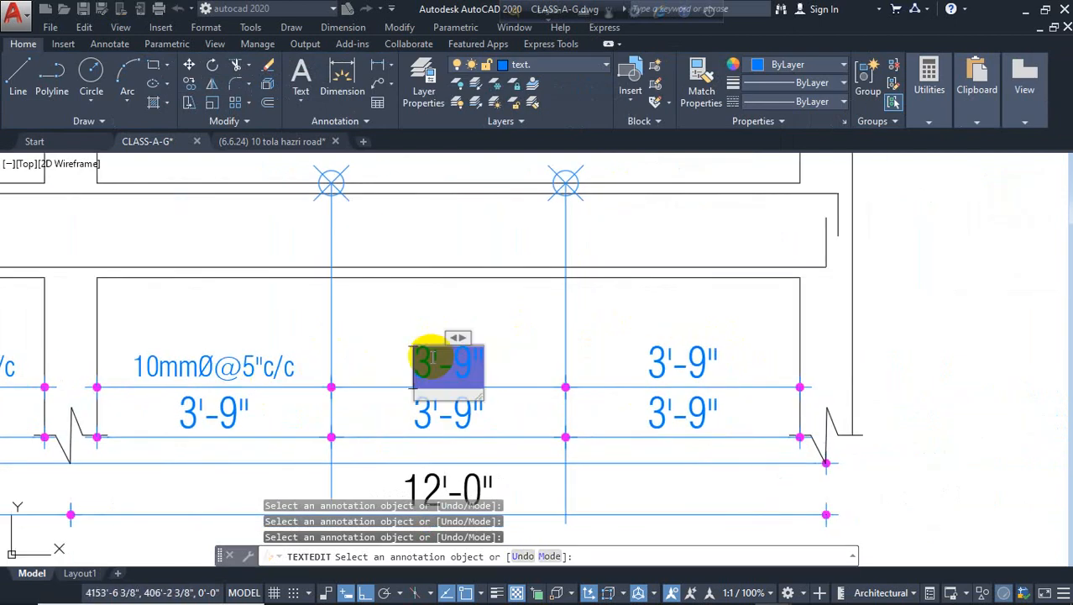
pyautogui.rightClick(428, 353)
pyautogui.click(544, 309)
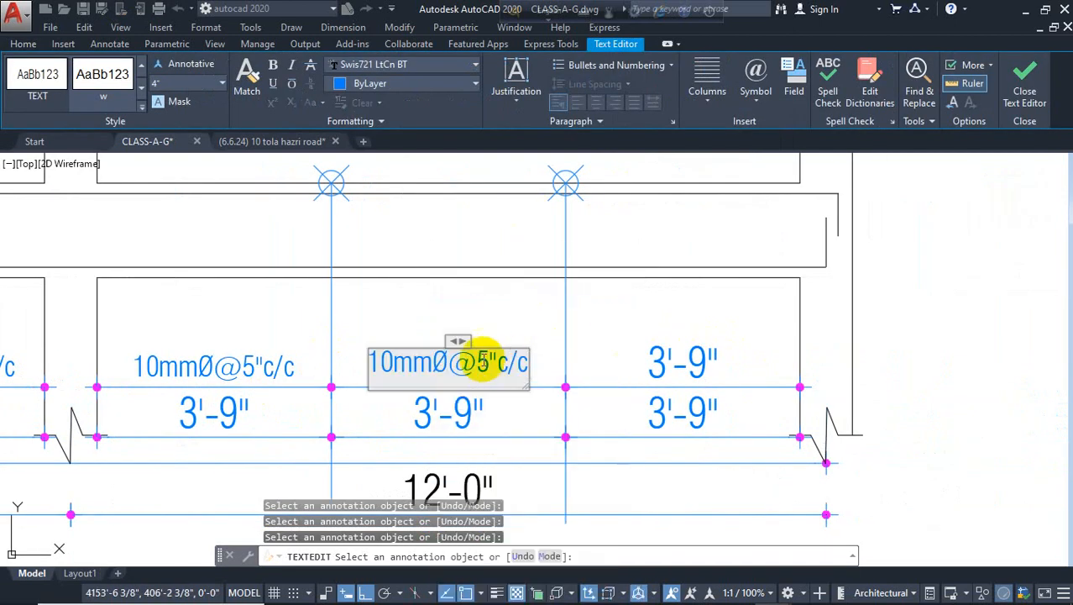
pyautogui.click(587, 320)
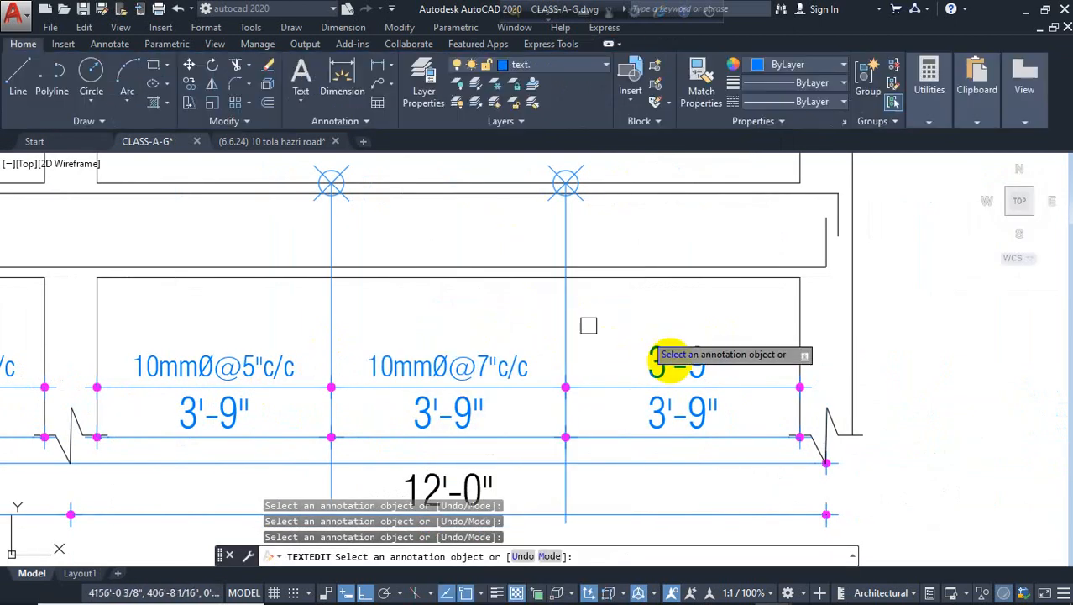
# Replace the last right-bay 3'-9" text with 10mmØ@5"c/c.
pyautogui.click(680, 357)
pyautogui.rightClick(681, 359)
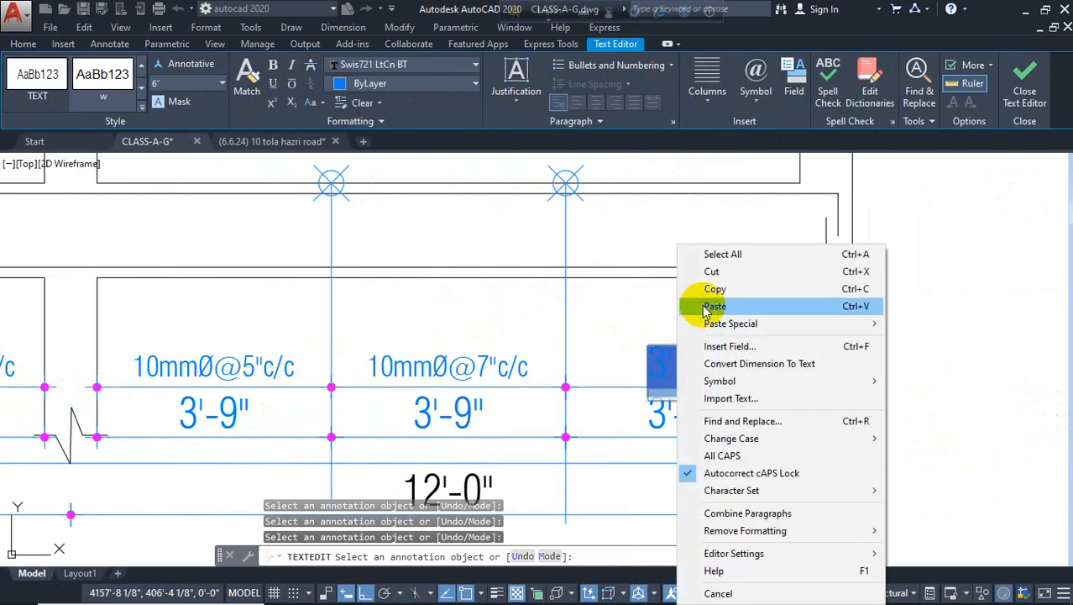
pyautogui.click(714, 305)
pyautogui.click(642, 318)
pyautogui.scroll(-5, 671, 313)
# Stretch the 35'-3" text grip down beneath the 12'-0", 11'-3", 12'-0" span dimensions.
pyautogui.press('Escape')
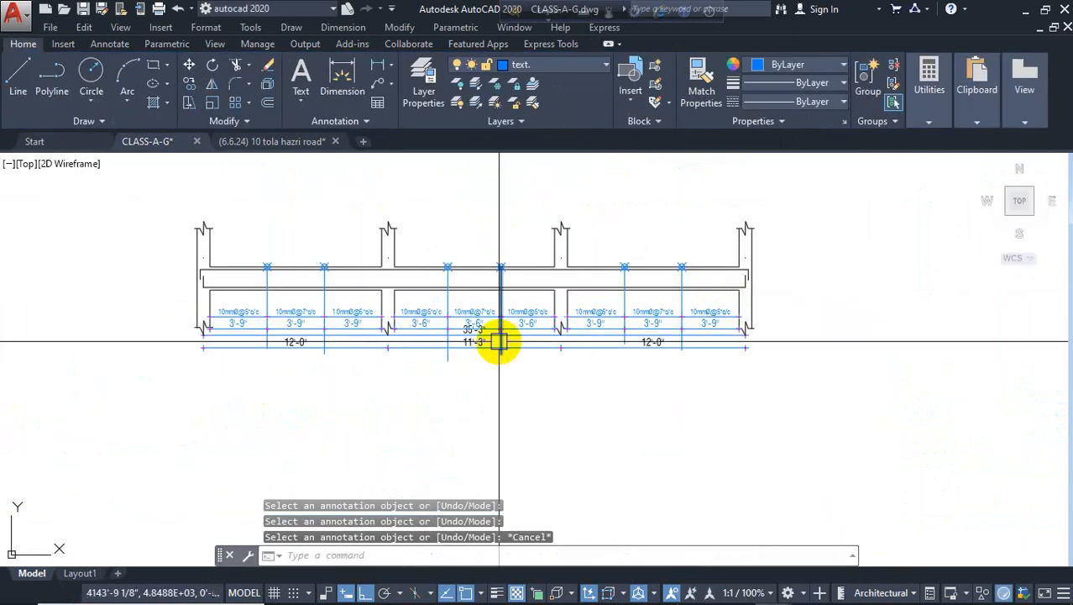
pyautogui.scroll(5, 499, 341)
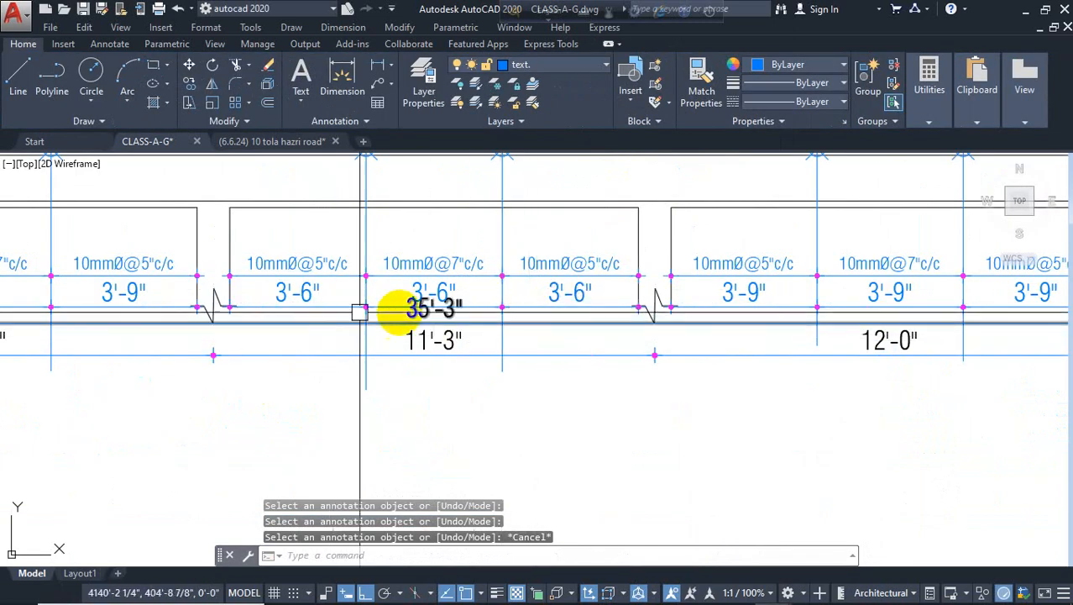
pyautogui.scroll(4, 403, 312)
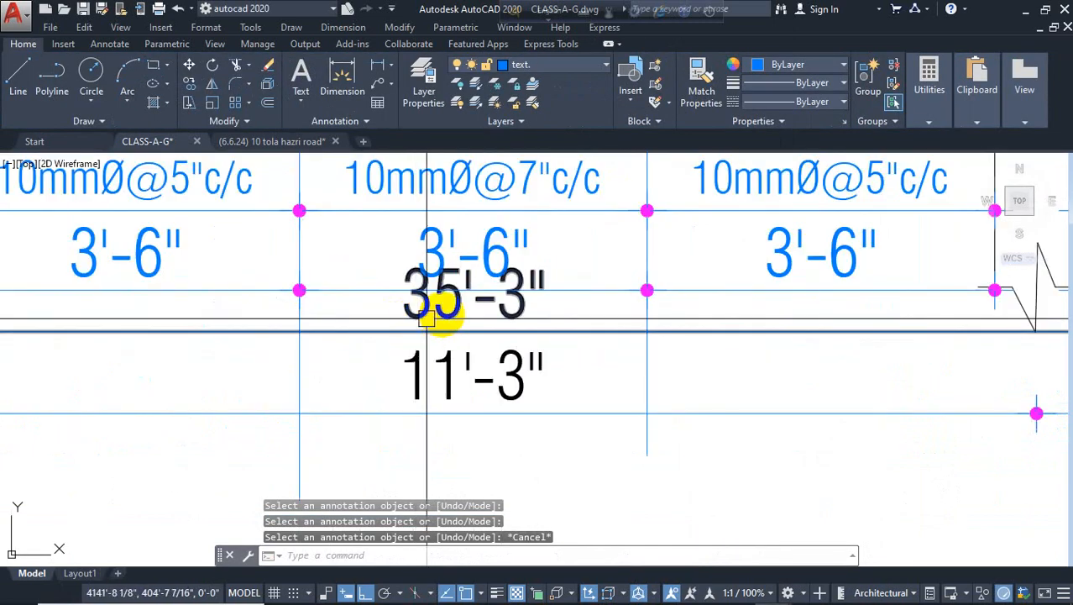
pyautogui.click(474, 293)
pyautogui.scroll(-4, 472, 412)
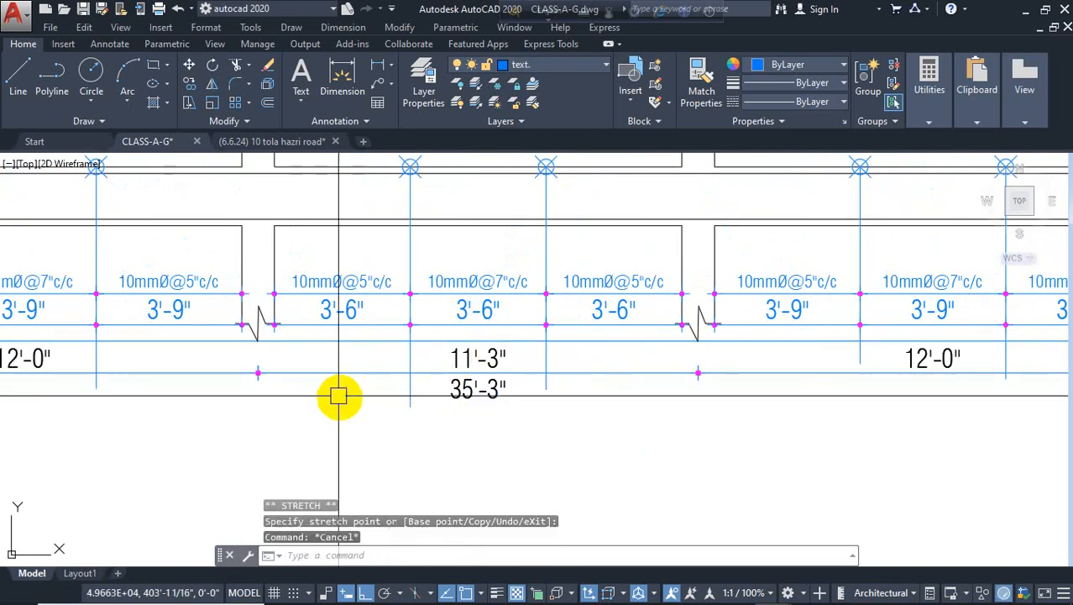
pyautogui.scroll(-4, 211, 379)
pyautogui.press('Escape')
pyautogui.scroll(2, 217, 359)
pyautogui.press('Escape')
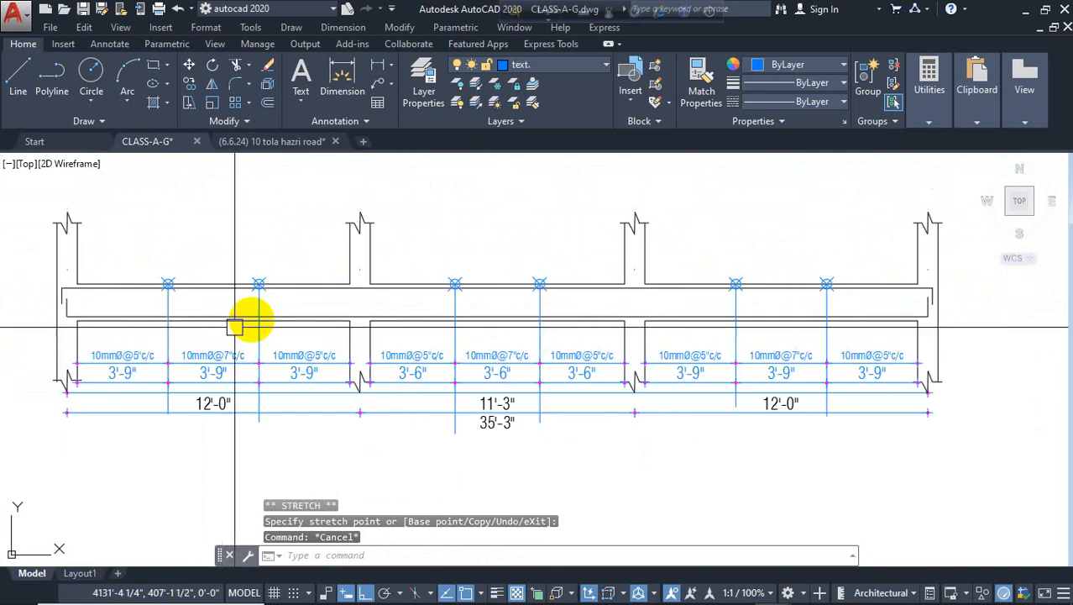
# Dimension the first 3'-9" end third from the left support above the beam.
pyautogui.click(342, 80)
pyautogui.scroll(6, 186, 276)
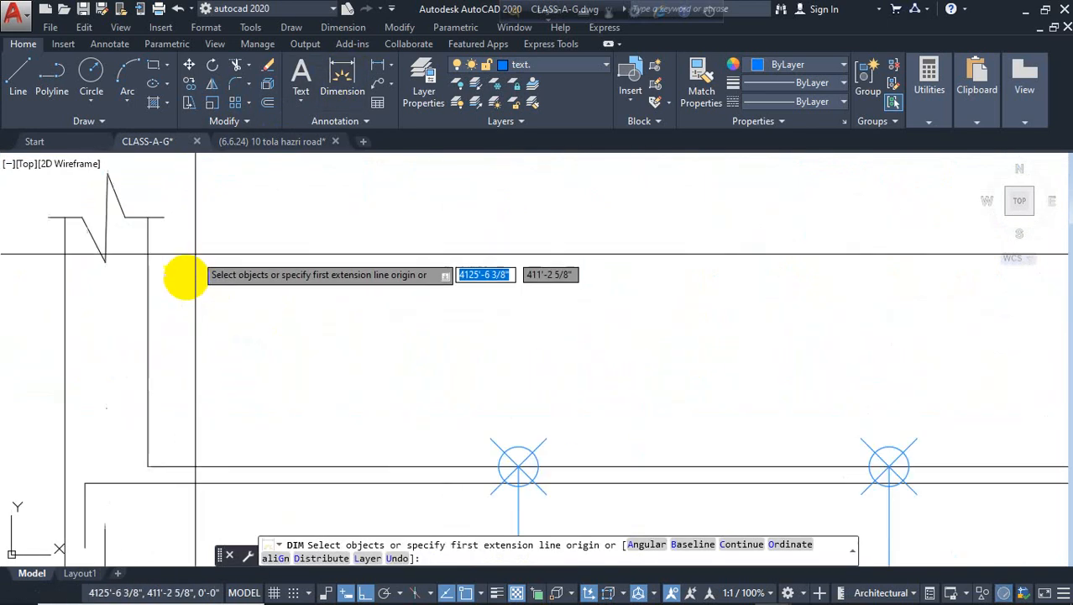
pyautogui.click(147, 466)
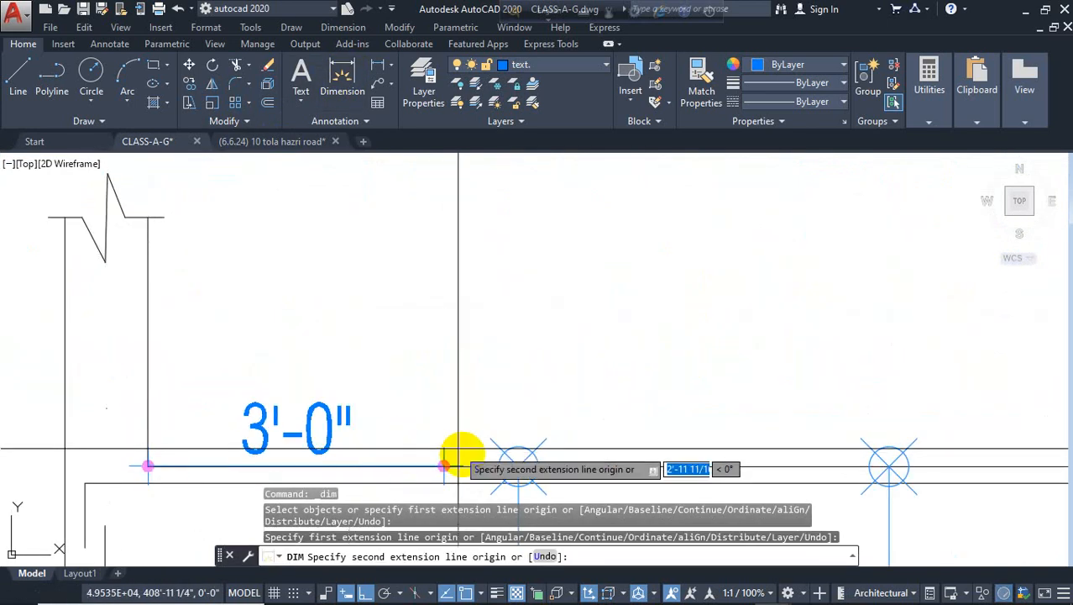
pyautogui.click(518, 465)
pyautogui.click(382, 384)
pyautogui.moveTo(340, 370); pyautogui.dragTo(342, 236, button='middle')
pyautogui.scroll(-4, 168, 281)
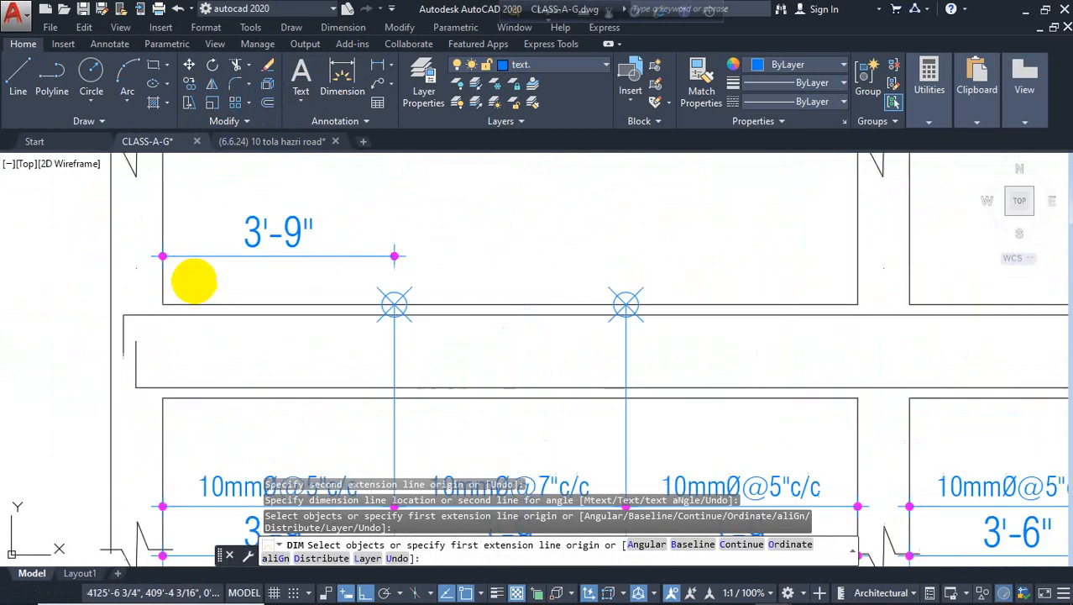
pyautogui.press('Escape')
# Change that first top dimension's text to L/3.
pyautogui.doubleClick(208, 261)
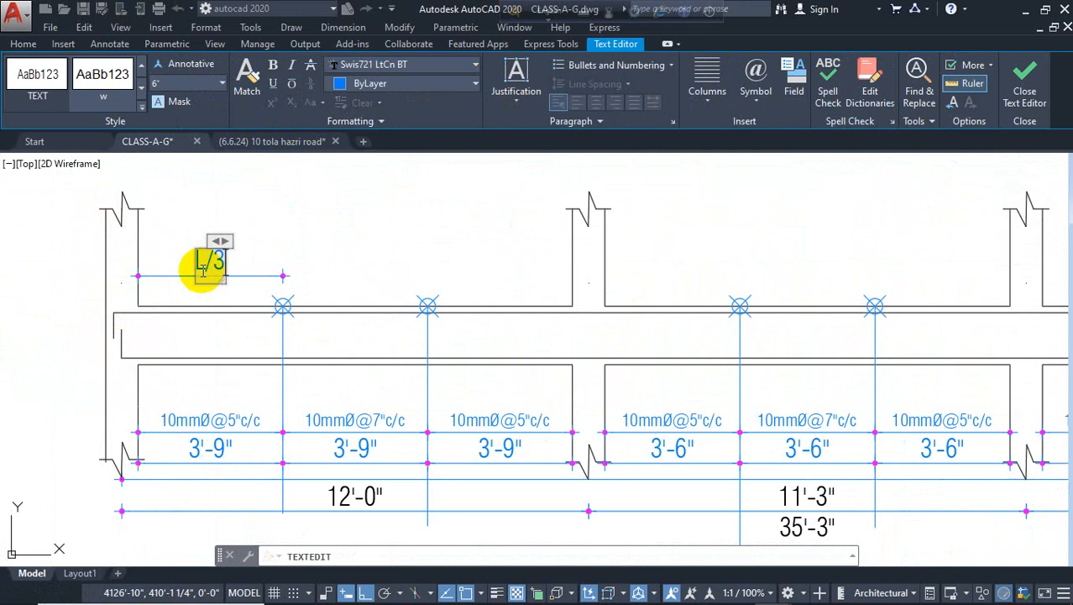
pyautogui.click(283, 221)
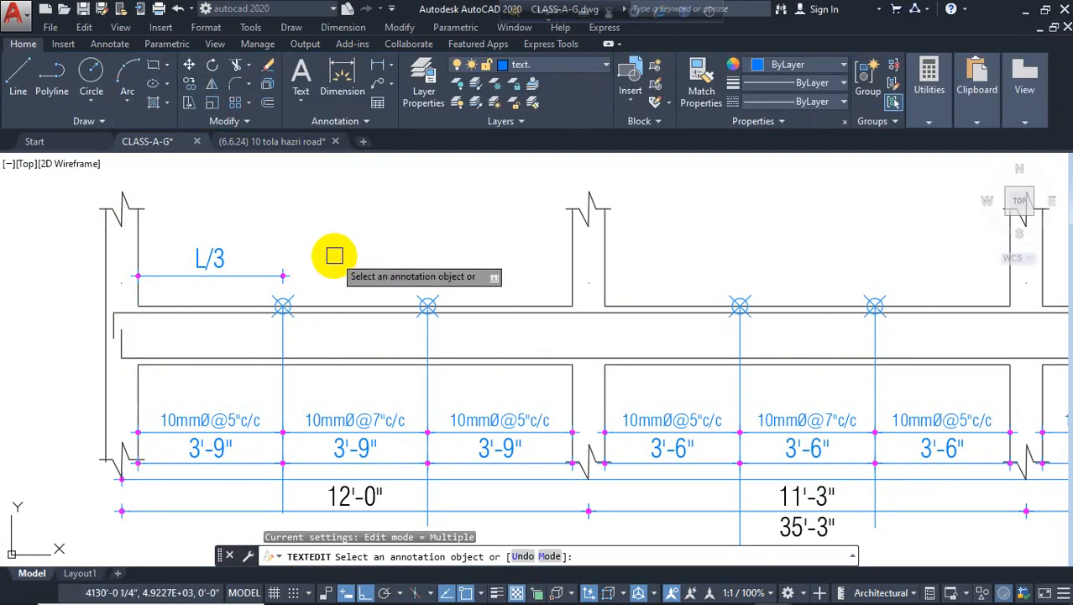
pyautogui.press('Escape')
# Add the 3'-9" and 3'-6" end-third dimensions above the second span.
pyautogui.moveTo(497, 255); pyautogui.dragTo(203, 296, button='middle')
pyautogui.click(330, 87)
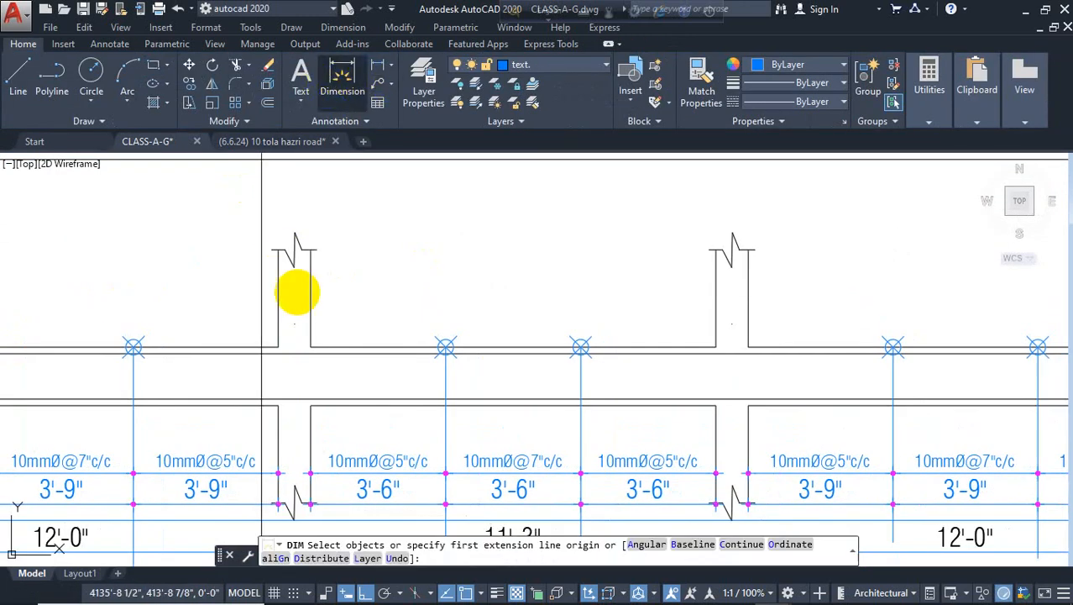
pyautogui.click(278, 347)
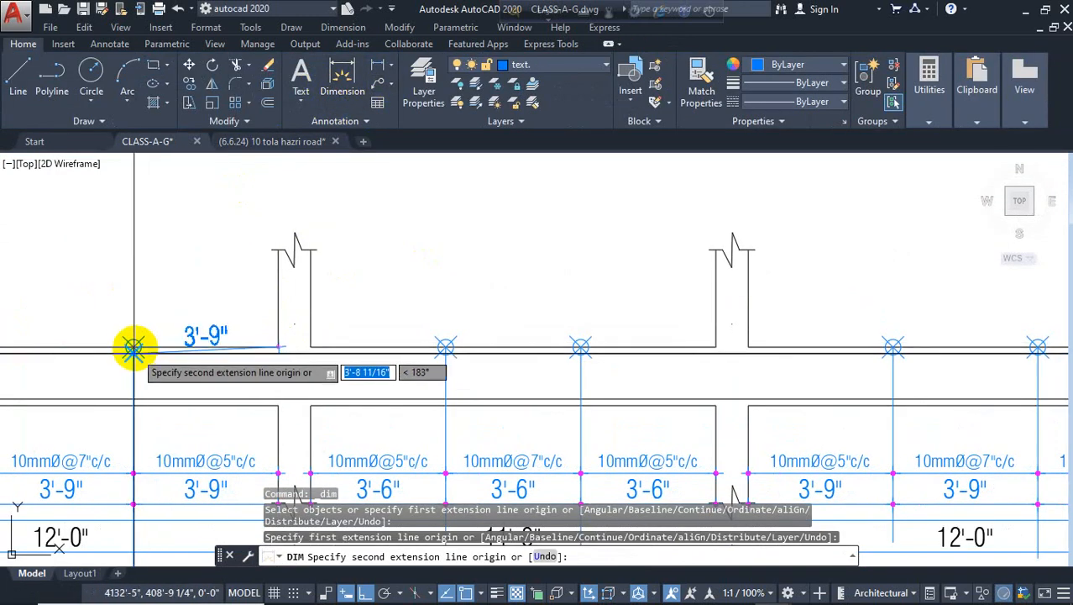
pyautogui.click(134, 347)
pyautogui.click(204, 323)
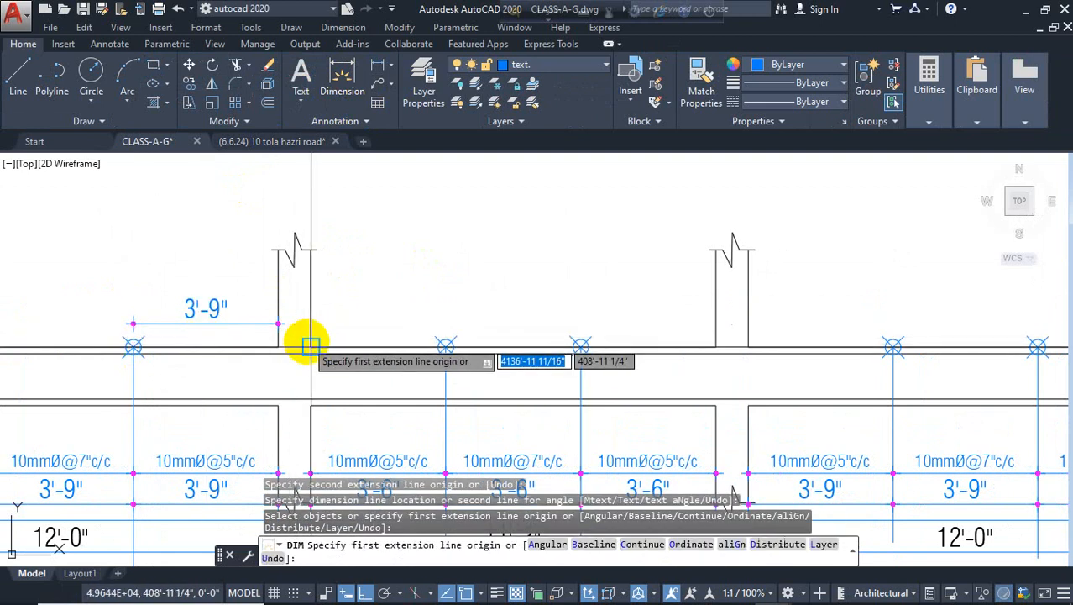
pyautogui.click(311, 346)
pyautogui.click(446, 346)
pyautogui.click(453, 323)
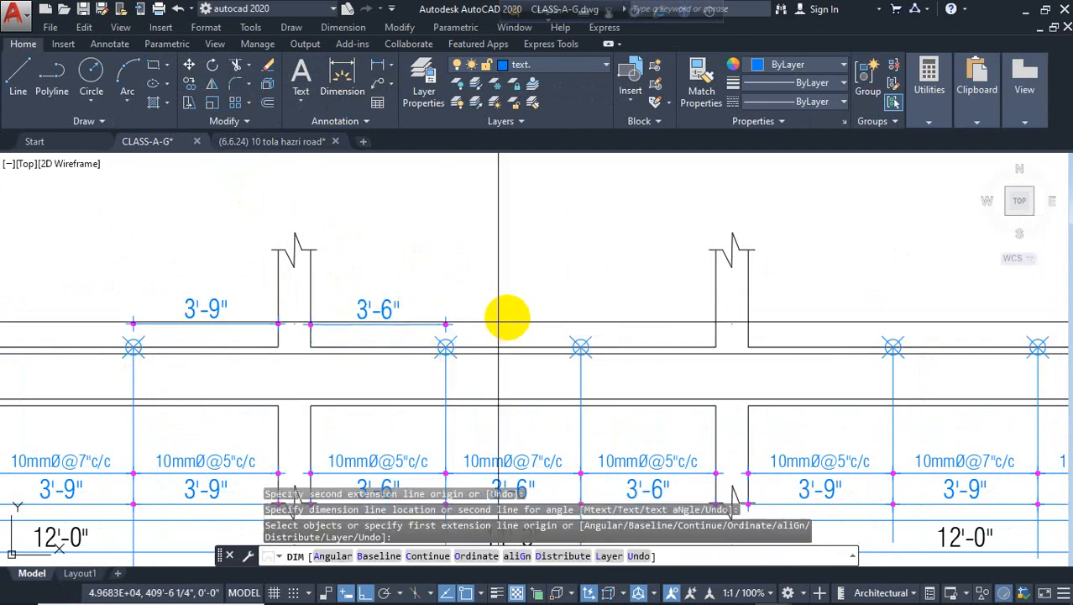
# Add the 3'-6" and 3'-9" end-third dimensions above the next span.
pyautogui.moveTo(507, 317); pyautogui.dragTo(205, 306, button='middle')
pyautogui.click(279, 334)
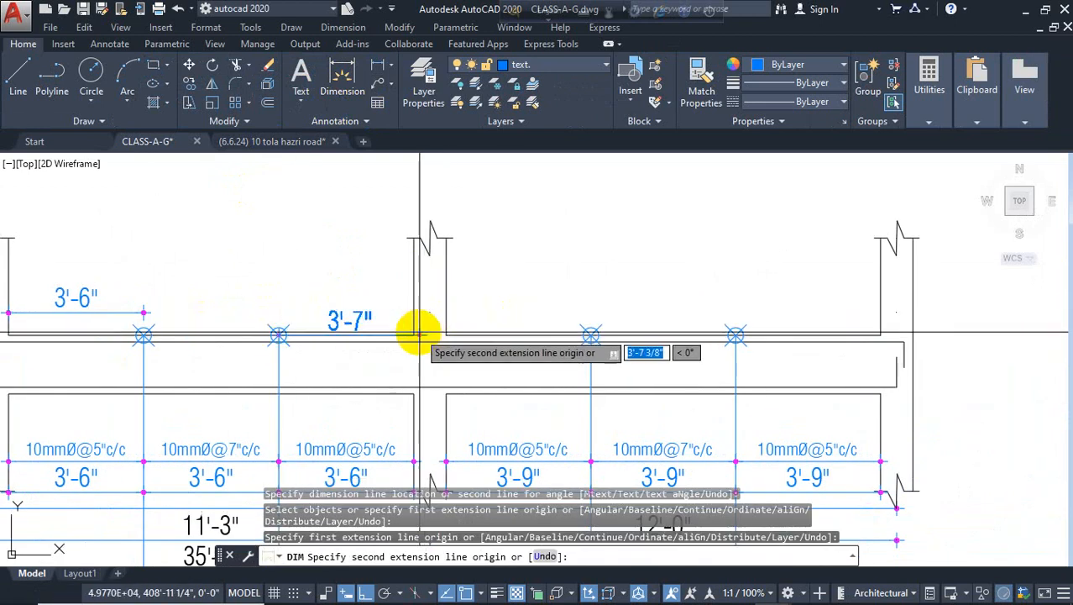
pyautogui.click(414, 334)
pyautogui.click(383, 305)
pyautogui.click(446, 334)
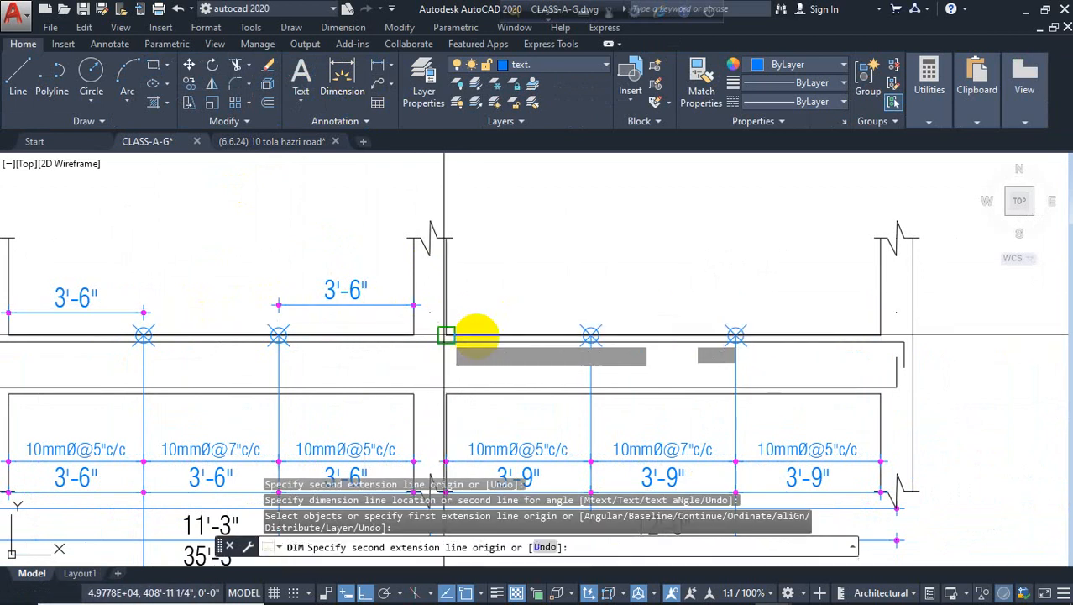
pyautogui.click(591, 335)
pyautogui.click(557, 309)
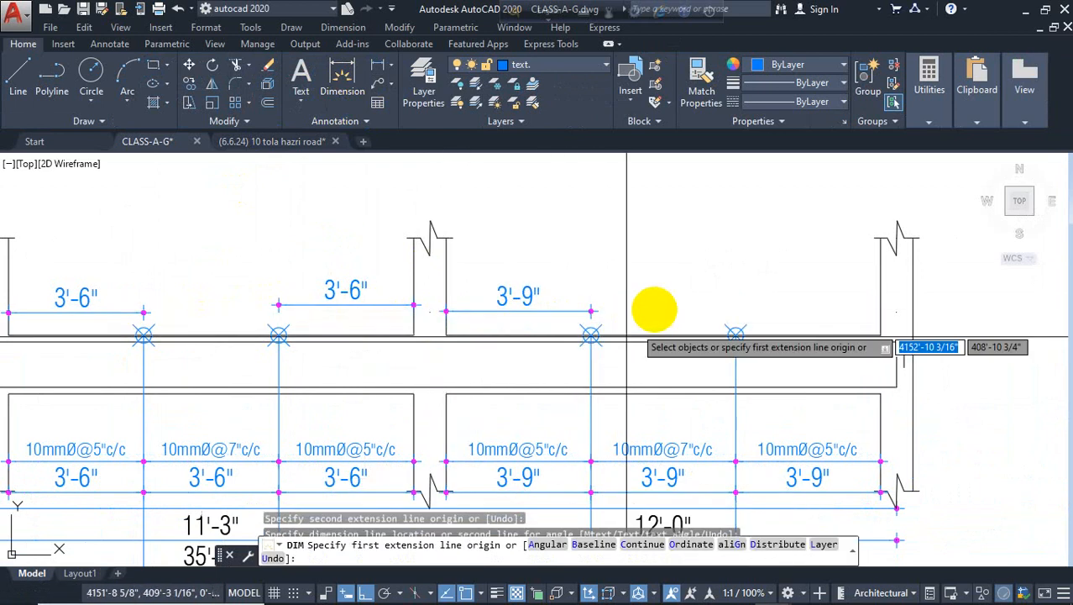
# Add the 3'-9" end-third dimension above the rightmost bay.
pyautogui.moveTo(626, 338); pyautogui.dragTo(381, 346, button='middle')
pyautogui.click(490, 342)
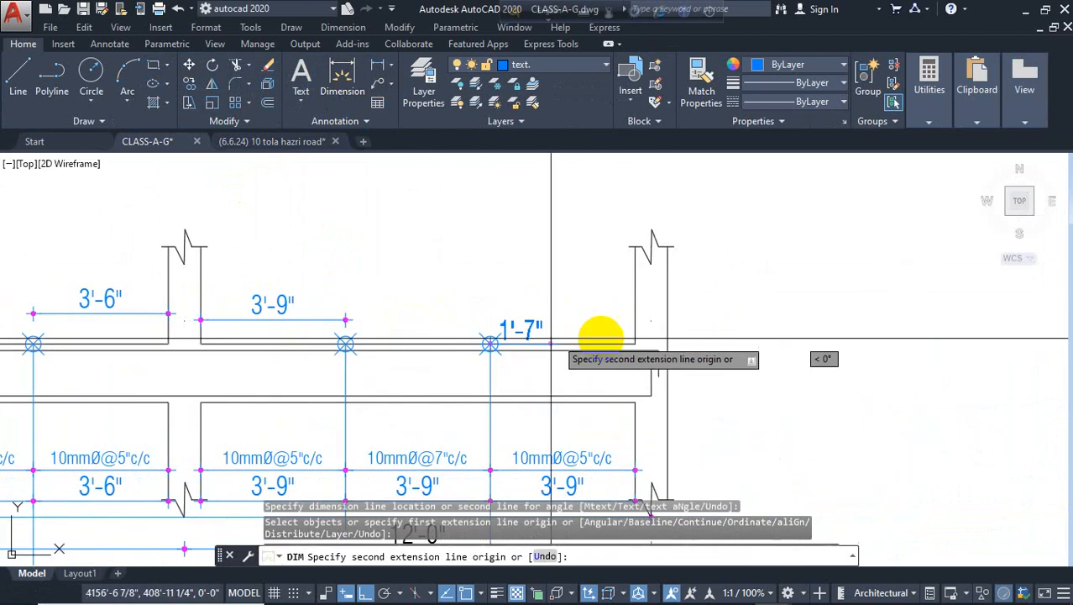
pyautogui.click(628, 342)
pyautogui.click(603, 319)
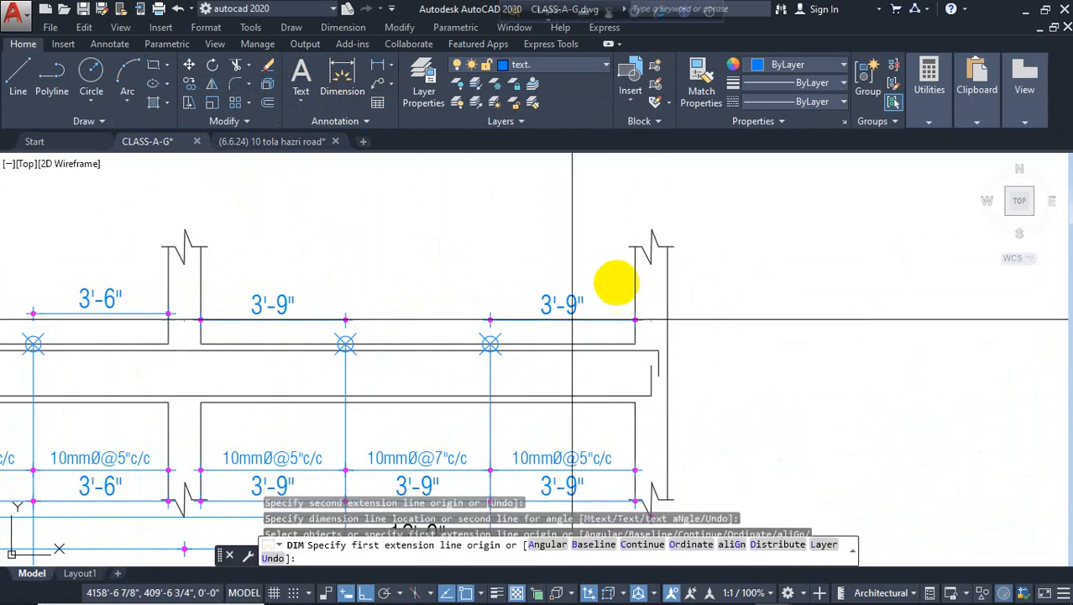
pyautogui.scroll(-8, 430, 287)
pyautogui.scroll(10, 419, 283)
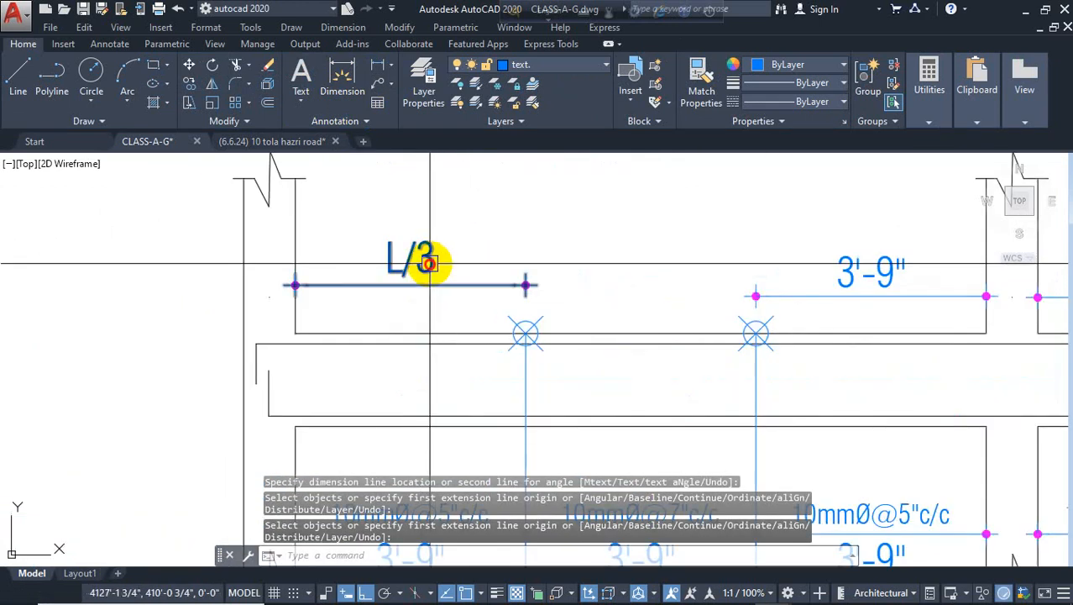
# Copy the L/3 text from the existing relabelled dimension.
pyautogui.doubleClick(429, 263)
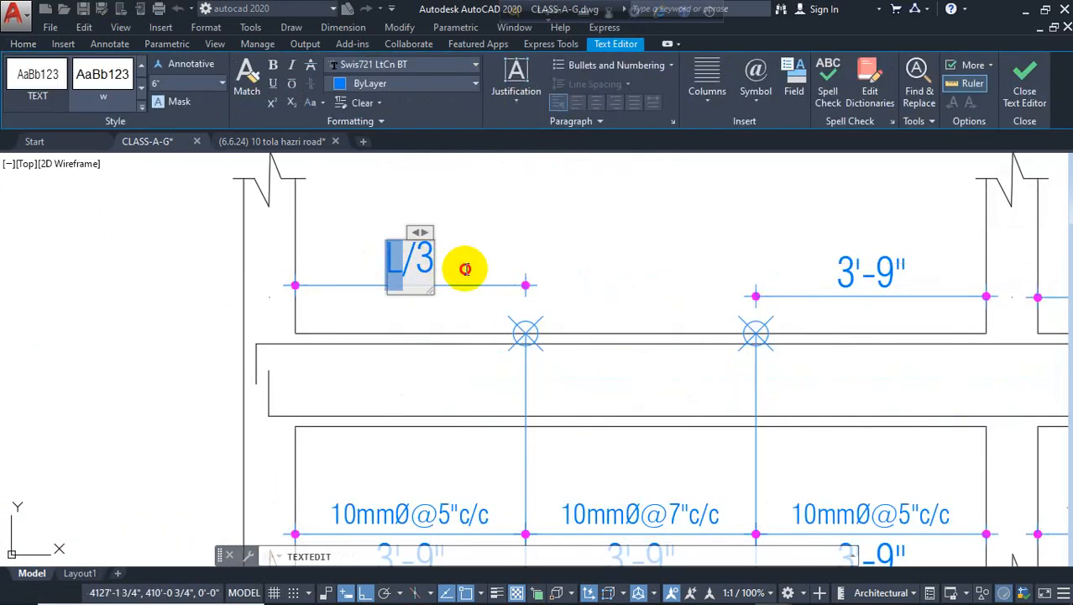
pyautogui.rightClick(425, 268)
pyautogui.click(477, 284)
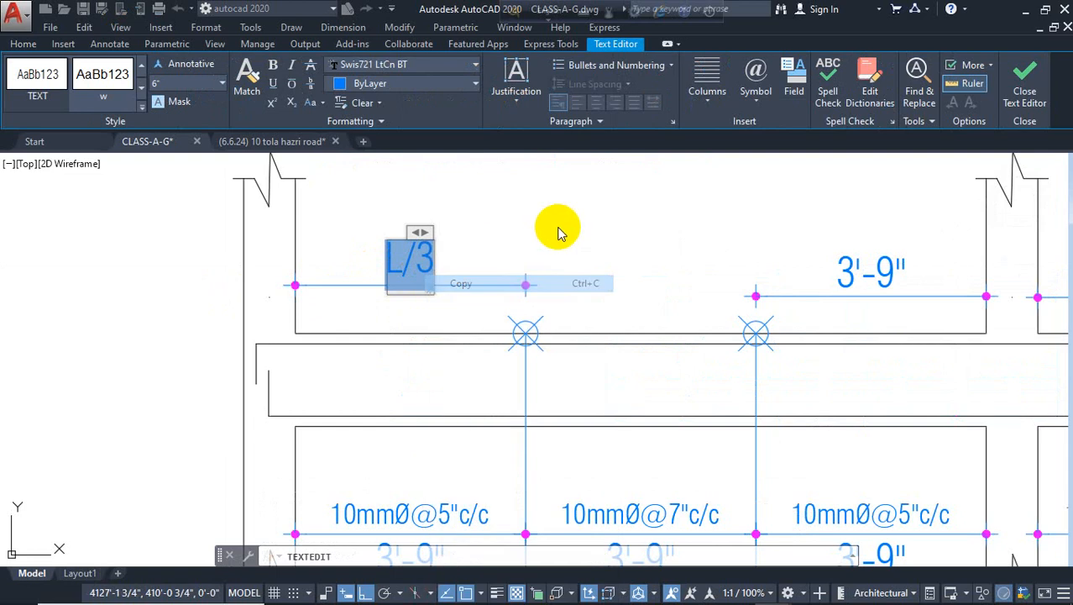
pyautogui.moveTo(558, 230); pyautogui.dragTo(261, 278, button='middle')
pyautogui.click(356, 313)
# Paste L/3 over the next 3'-9" and 3'-6" top dimension texts.
pyautogui.click(371, 310)
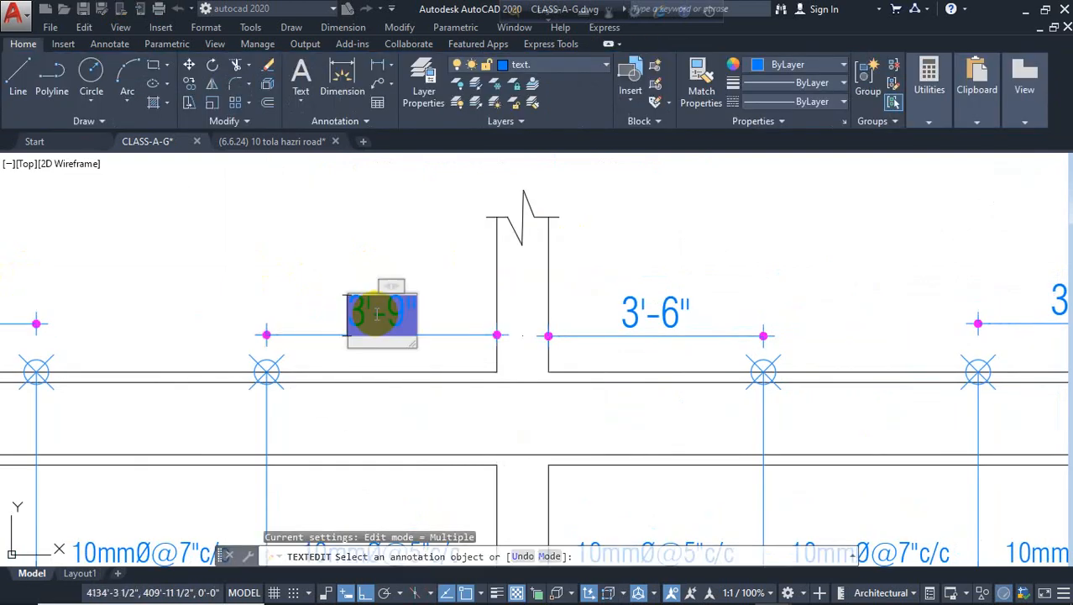
pyautogui.rightClick(375, 313)
pyautogui.click(414, 307)
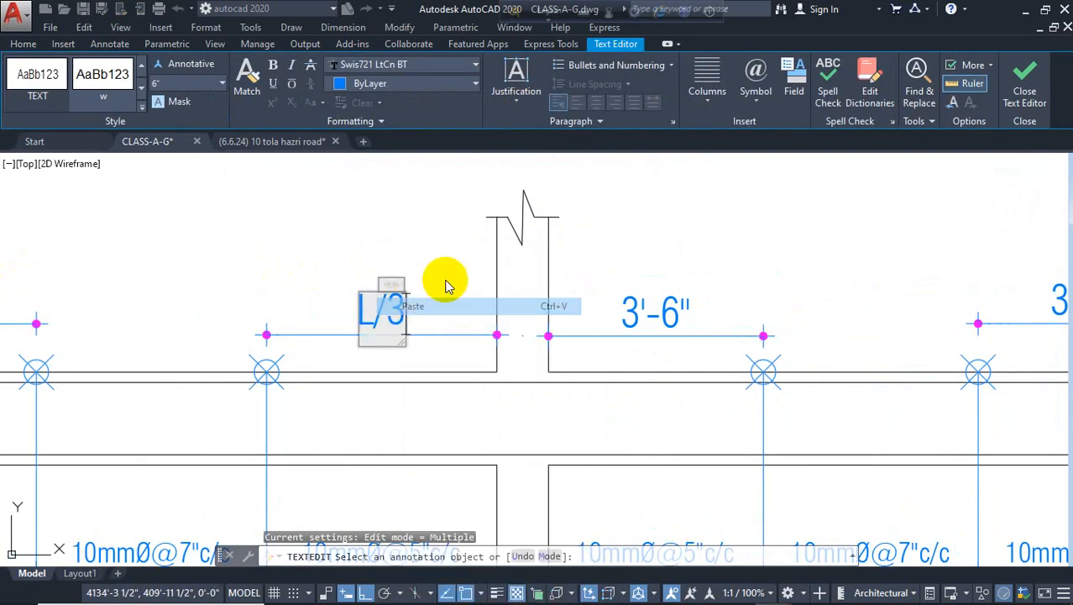
pyautogui.click(447, 287)
pyautogui.moveTo(447, 287); pyautogui.dragTo(193, 327, button='middle')
pyautogui.click(336, 344)
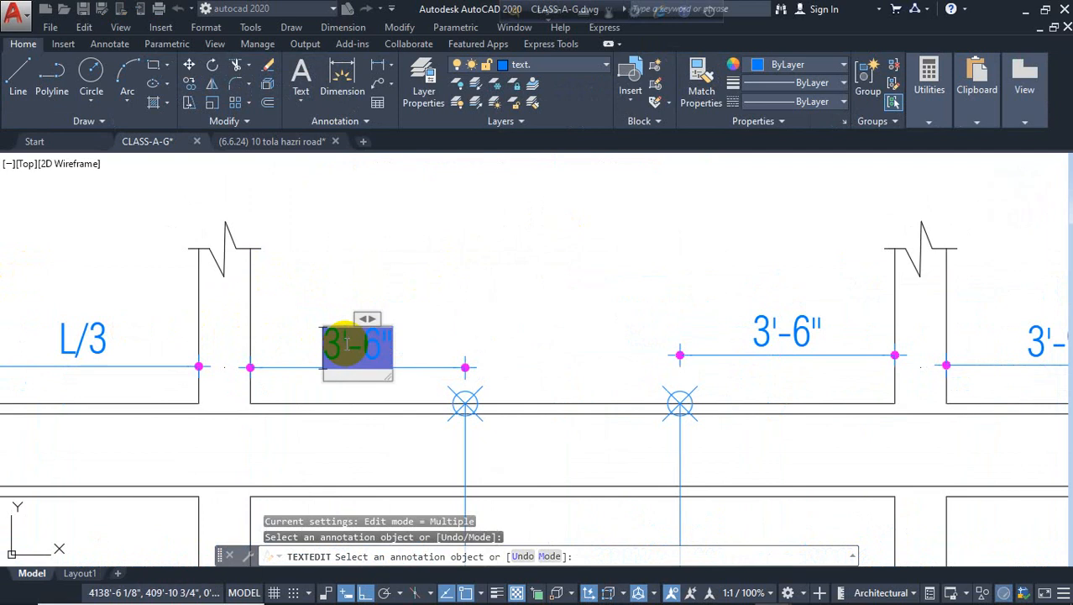
pyautogui.rightClick(348, 345)
pyautogui.click(383, 306)
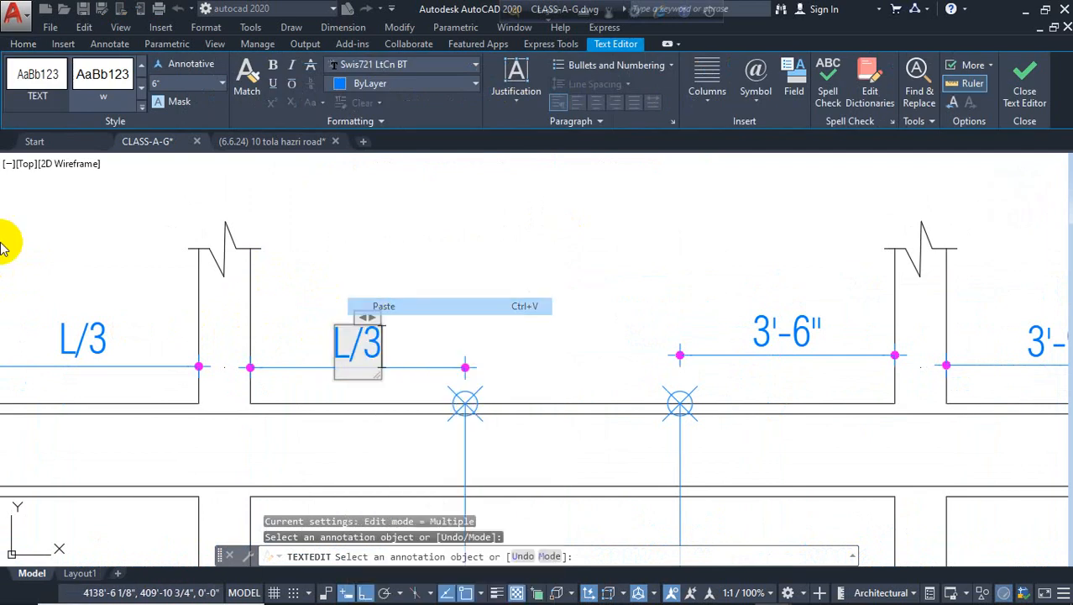
pyautogui.click(811, 195)
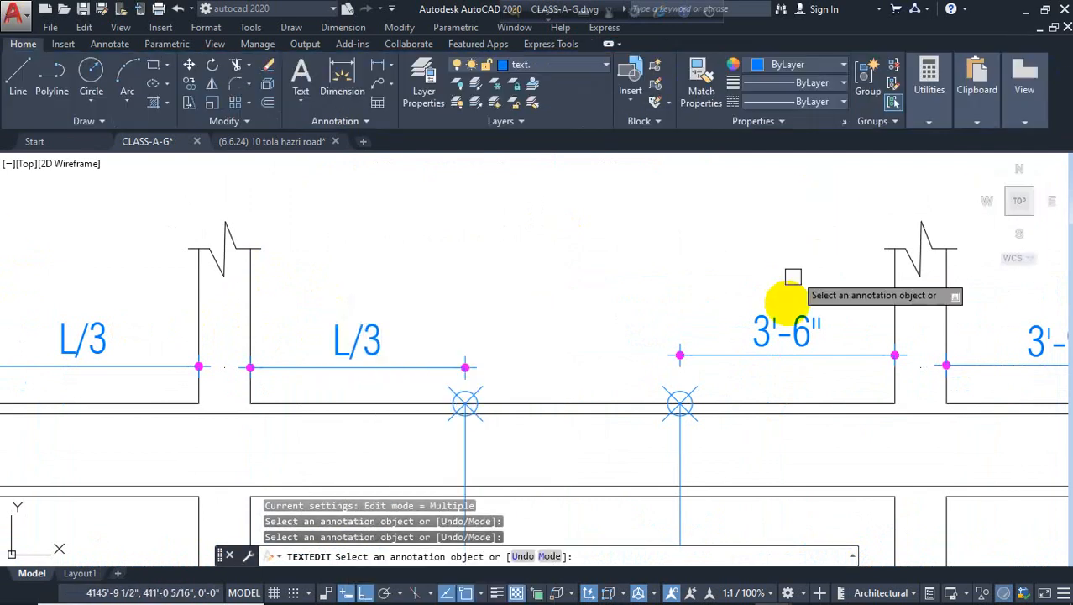
# Replace the following 3'-6" and 3'-9" dimension texts with L/3.
pyautogui.click(781, 332)
pyautogui.rightClick(799, 333)
pyautogui.click(836, 307)
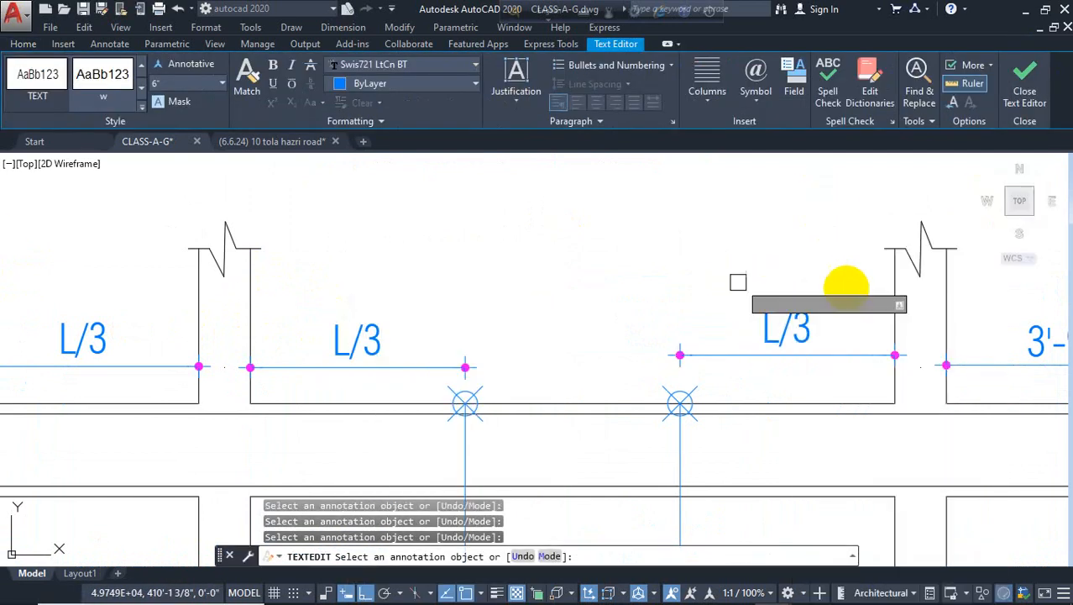
pyautogui.click(845, 287)
pyautogui.moveTo(846, 288); pyautogui.dragTo(331, 300, button='middle')
pyautogui.click(510, 353)
pyautogui.rightClick(510, 353)
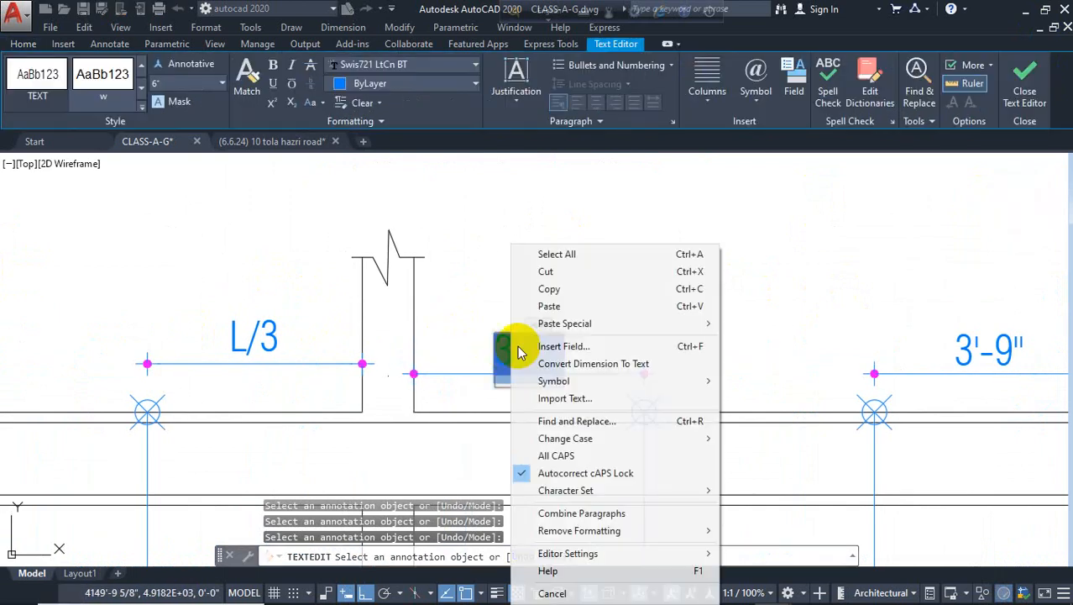
pyautogui.click(627, 242)
pyautogui.click(702, 269)
# Replace the last 3'-9" top dimension text with L/3.
pyautogui.moveTo(702, 279); pyautogui.dragTo(284, 306, button='middle')
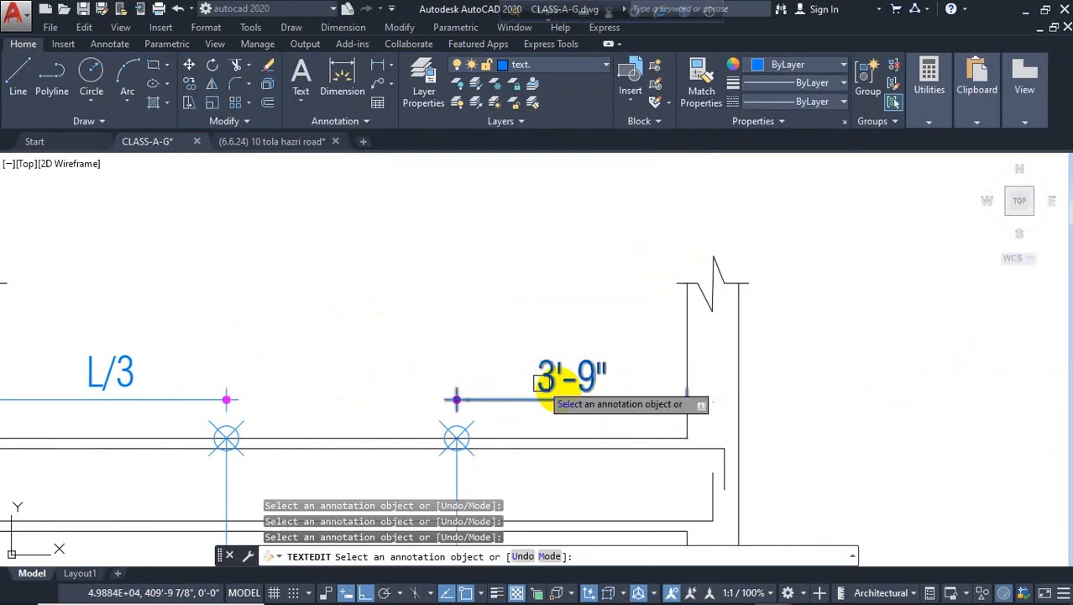
pyautogui.click(557, 380)
pyautogui.rightClick(559, 378)
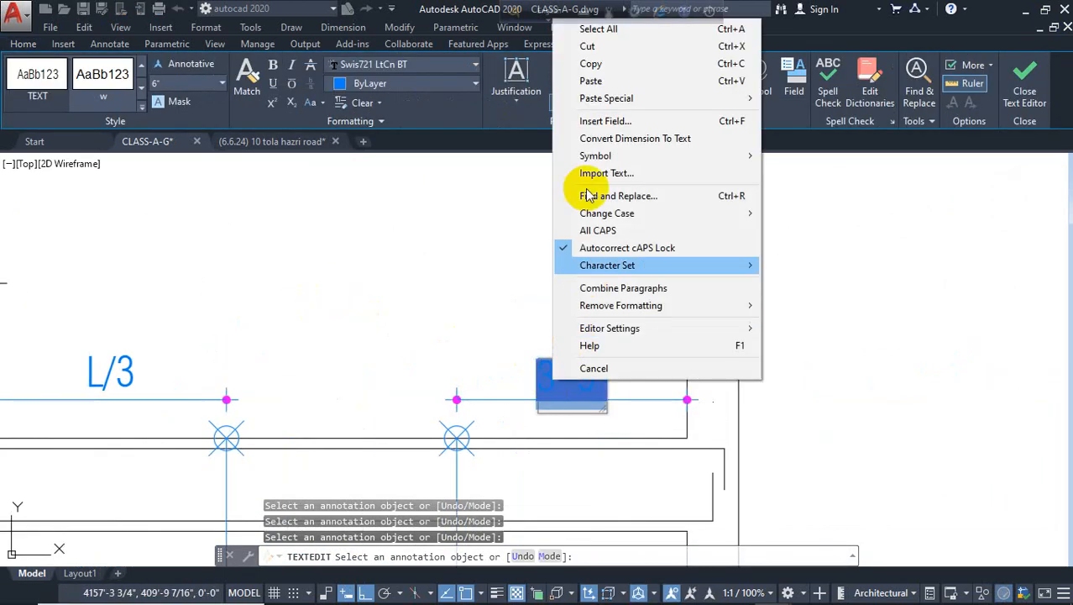
pyautogui.click(611, 79)
pyautogui.click(490, 168)
pyautogui.press('Escape')
pyautogui.moveTo(561, 331)
pyautogui.mouseDown(button='middle')
pyautogui.moveTo(711, 210)
pyautogui.moveTo(669, 277)
pyautogui.mouseUp(button='middle')
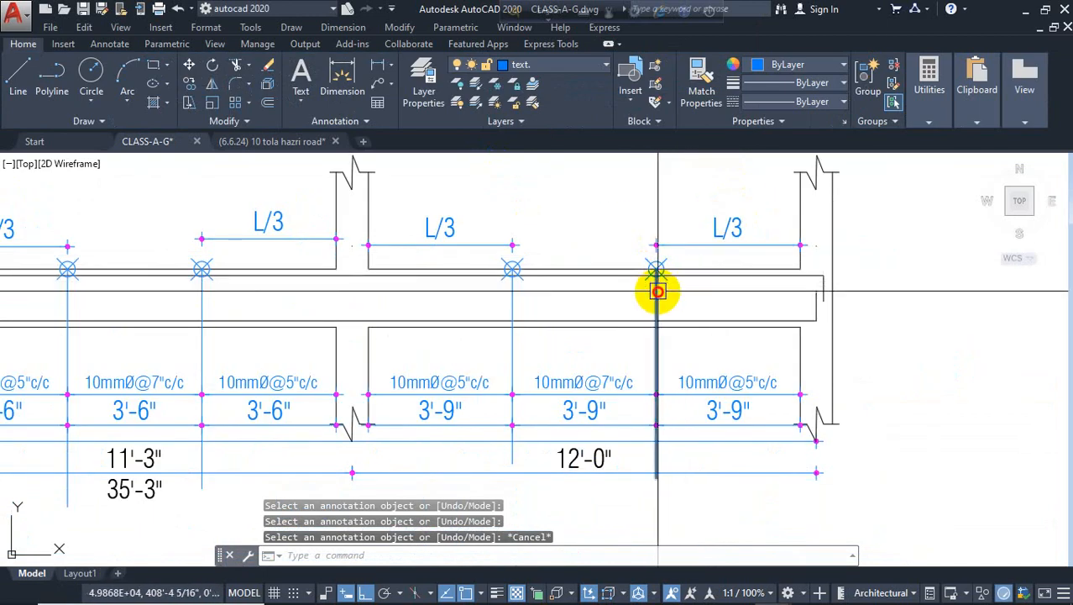
# Select the vertical guide lines and circle-X markers in the left bays.
pyautogui.click(658, 291)
pyautogui.scroll(3, 655, 264)
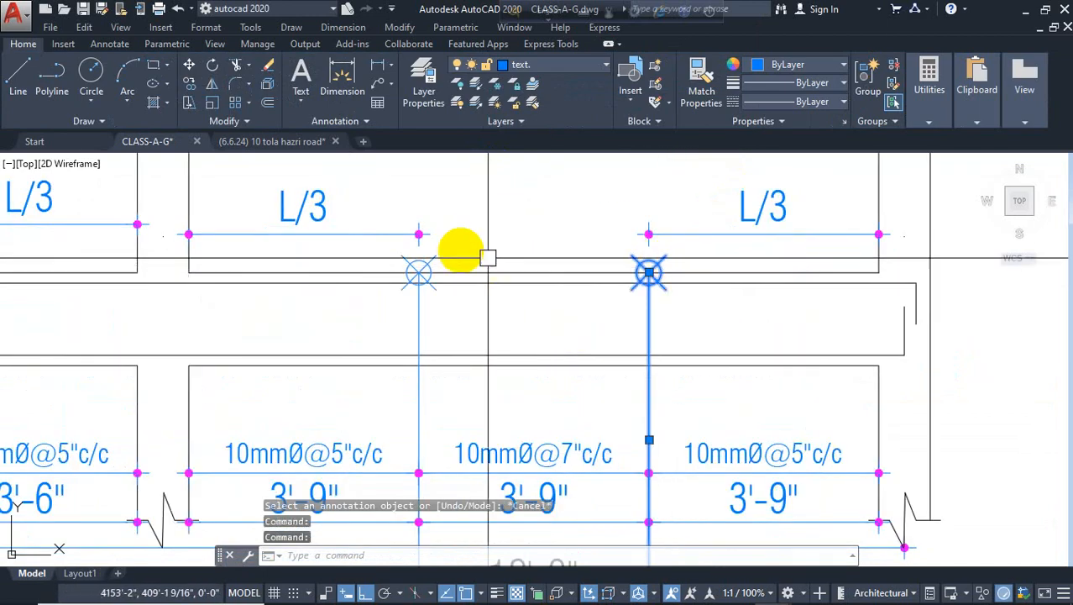
pyautogui.click(420, 257)
pyautogui.click(430, 318)
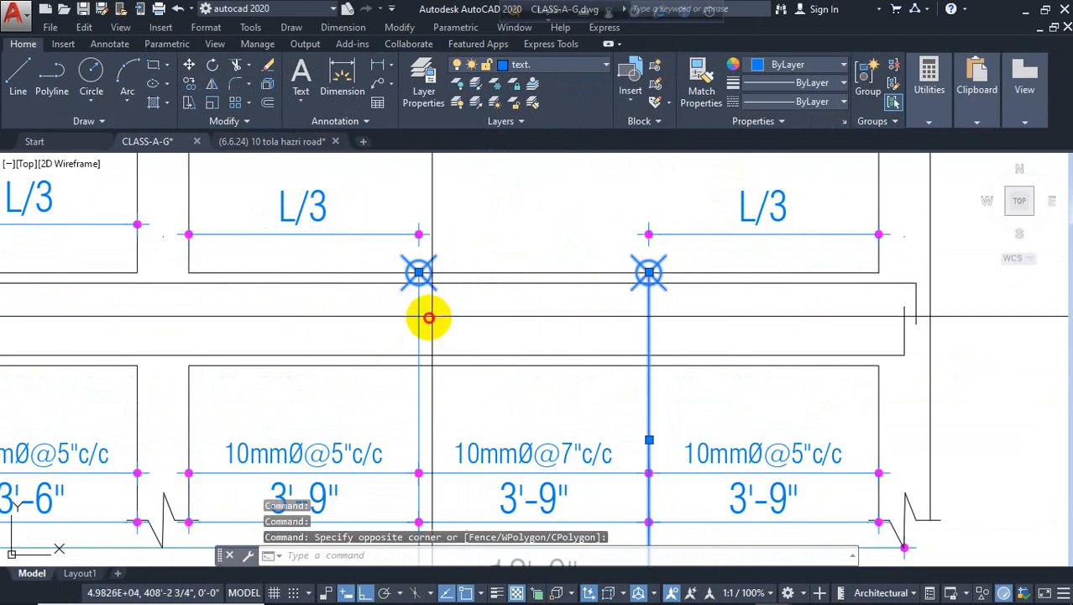
pyautogui.click(346, 320)
pyautogui.moveTo(405, 321); pyautogui.dragTo(966, 254, button='middle')
pyautogui.scroll(-2, 672, 278)
pyautogui.scroll(2, 568, 238)
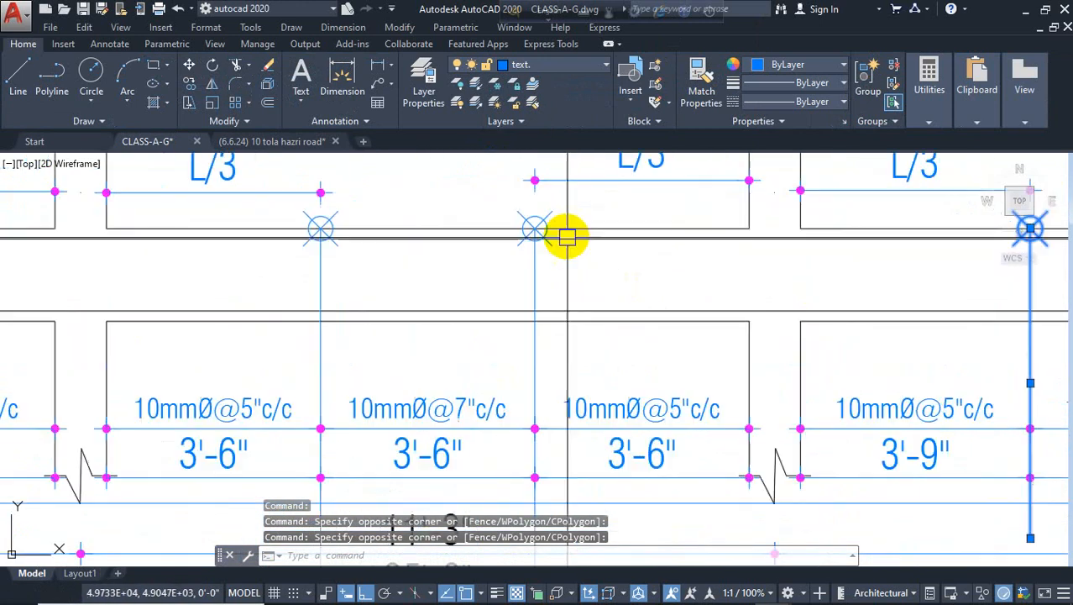
pyautogui.click(544, 221)
pyautogui.click(335, 220)
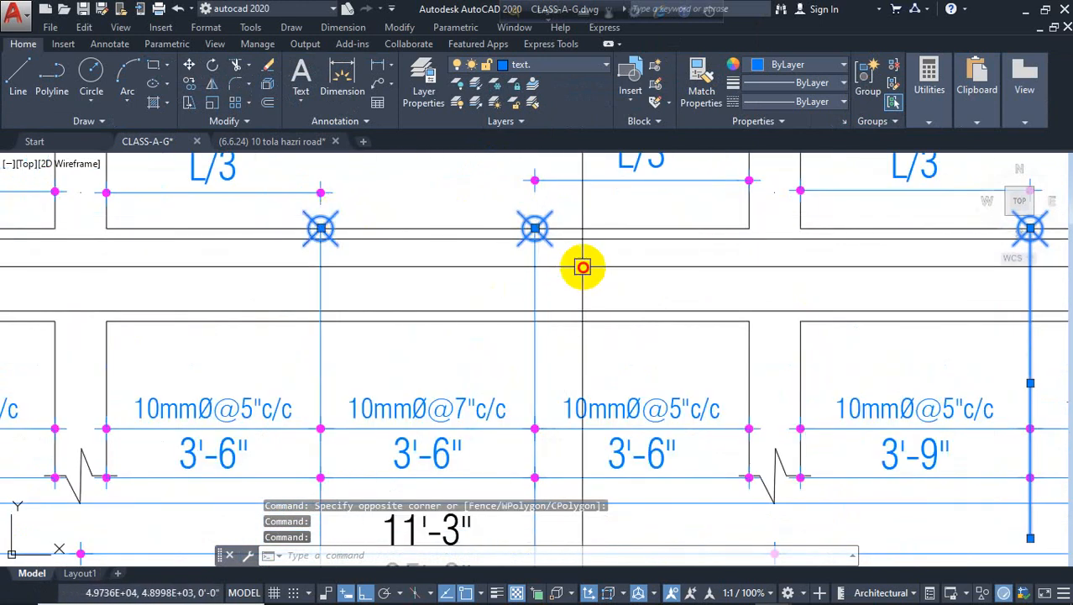
pyautogui.click(583, 267)
pyautogui.click(277, 284)
# Add the right bay's lines and markers, delete them all, and zoom out.
pyautogui.moveTo(52, 271); pyautogui.dragTo(1057, 268, button='middle')
pyautogui.click(867, 267)
pyautogui.click(554, 278)
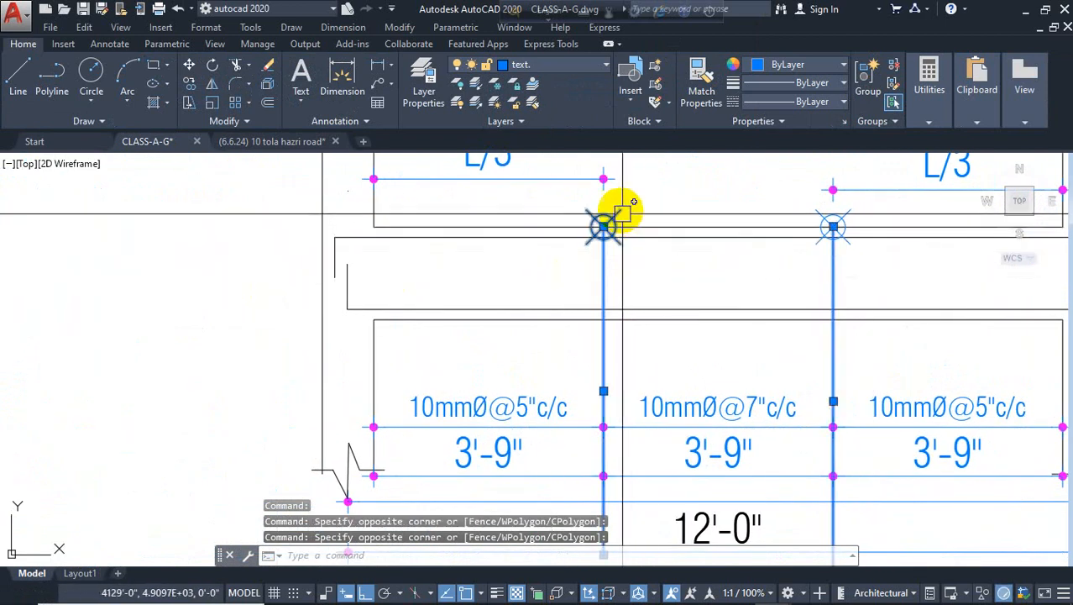
pyautogui.click(610, 220)
pyautogui.click(835, 223)
pyautogui.press('Delete')
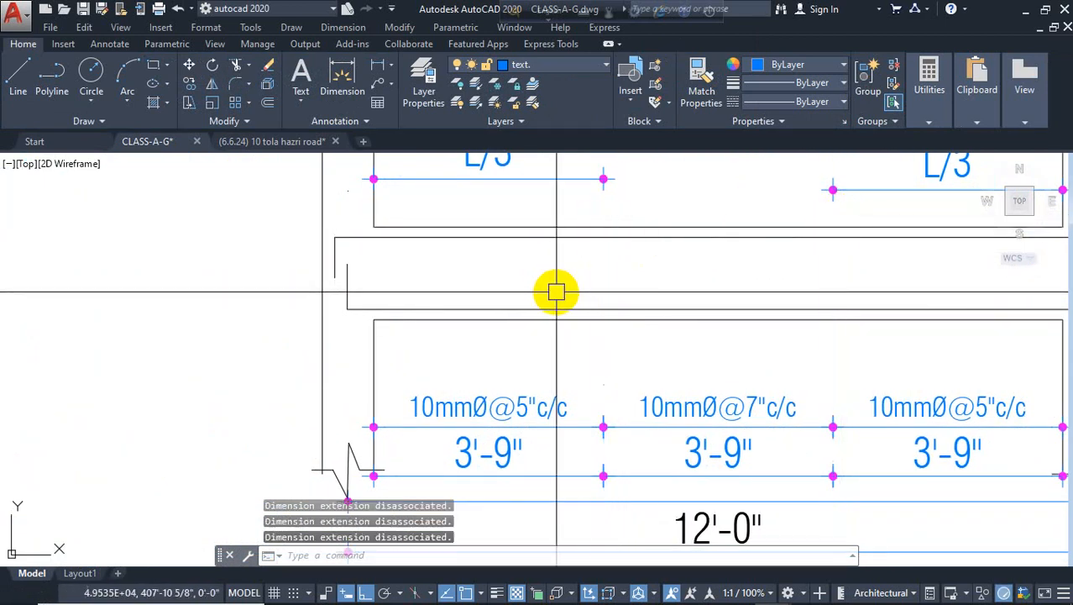
pyautogui.scroll(-4, 479, 293)
pyautogui.press('Escape')
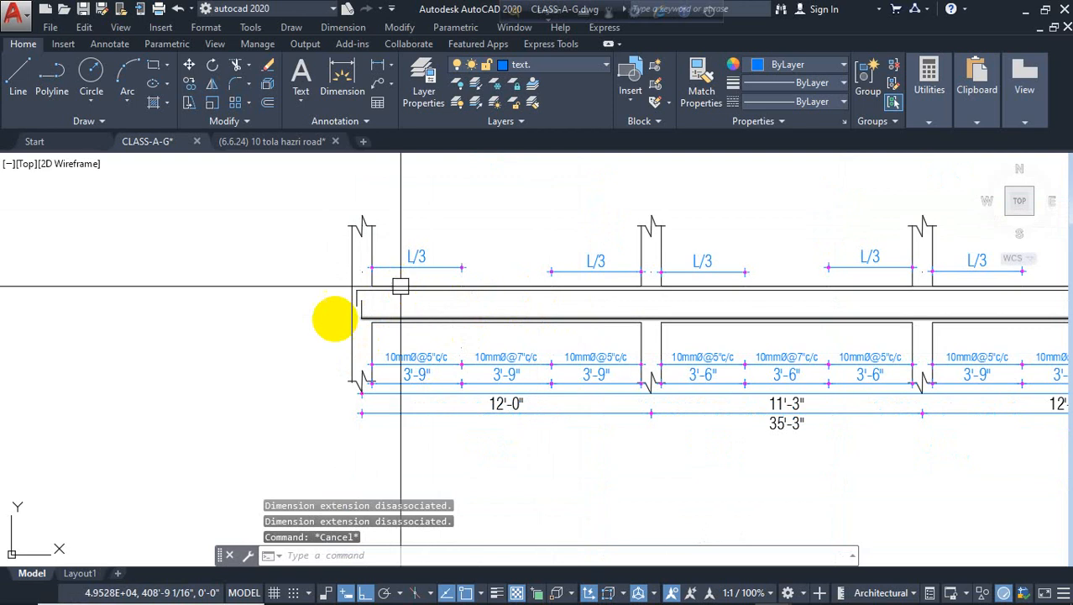
pyautogui.scroll(-2, 401, 286)
pyautogui.scroll(4, 466, 312)
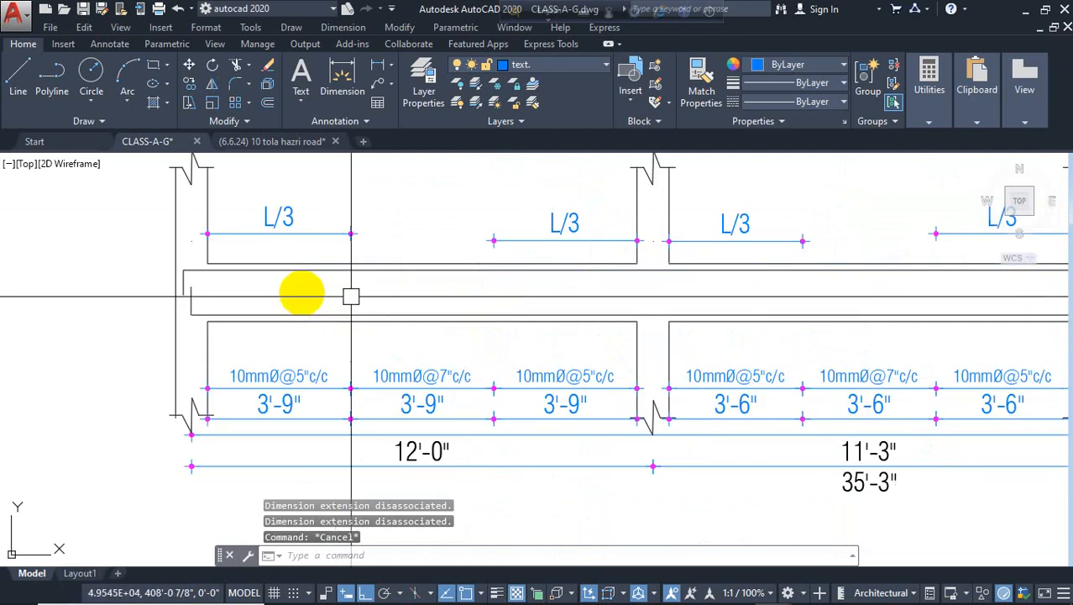
pyautogui.moveTo(325, 303); pyautogui.dragTo(220, 309, button='middle')
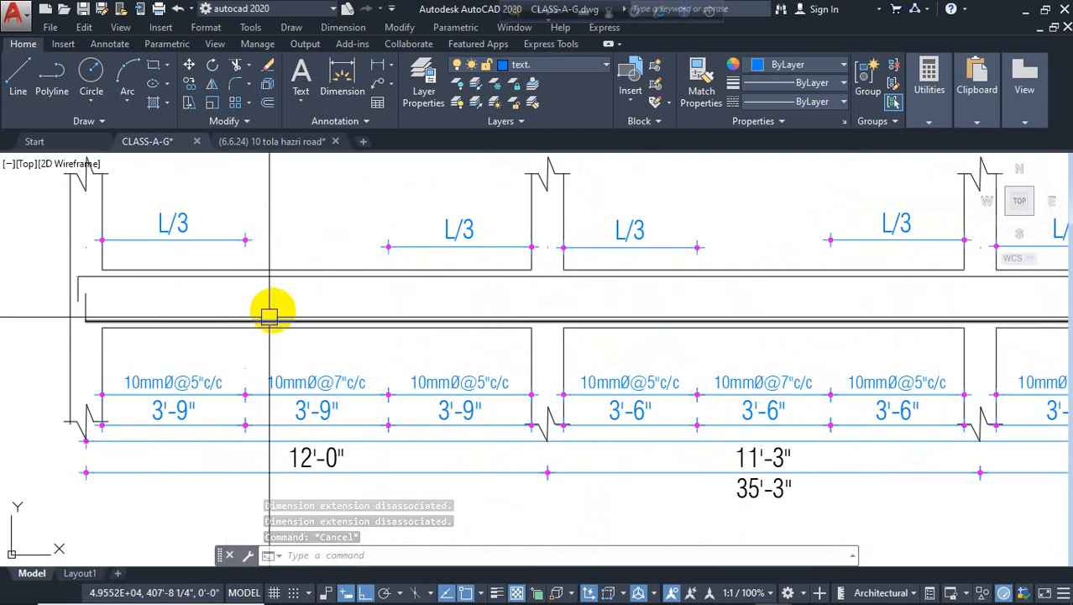
pyautogui.scroll(-6, 145, 343)
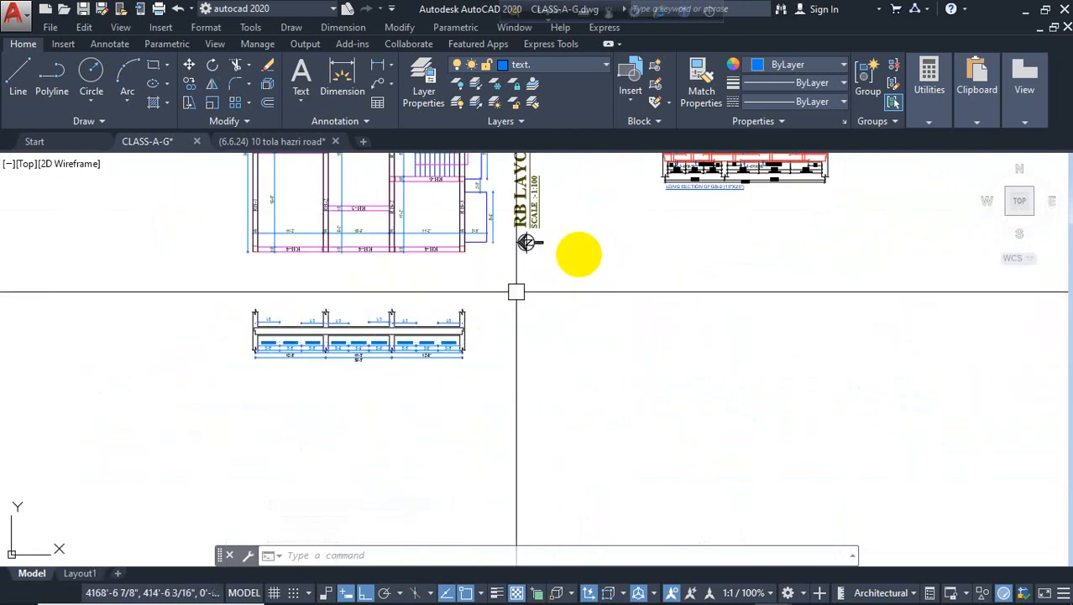
# Change the MID.SEC. OF RB-1 title to MID.SEC. OF RB-4.
pyautogui.moveTo(515, 289); pyautogui.dragTo(374, 378, button='middle')
pyautogui.scroll(-2, 431, 368)
pyautogui.moveTo(588, 225); pyautogui.dragTo(520, 357, button='middle')
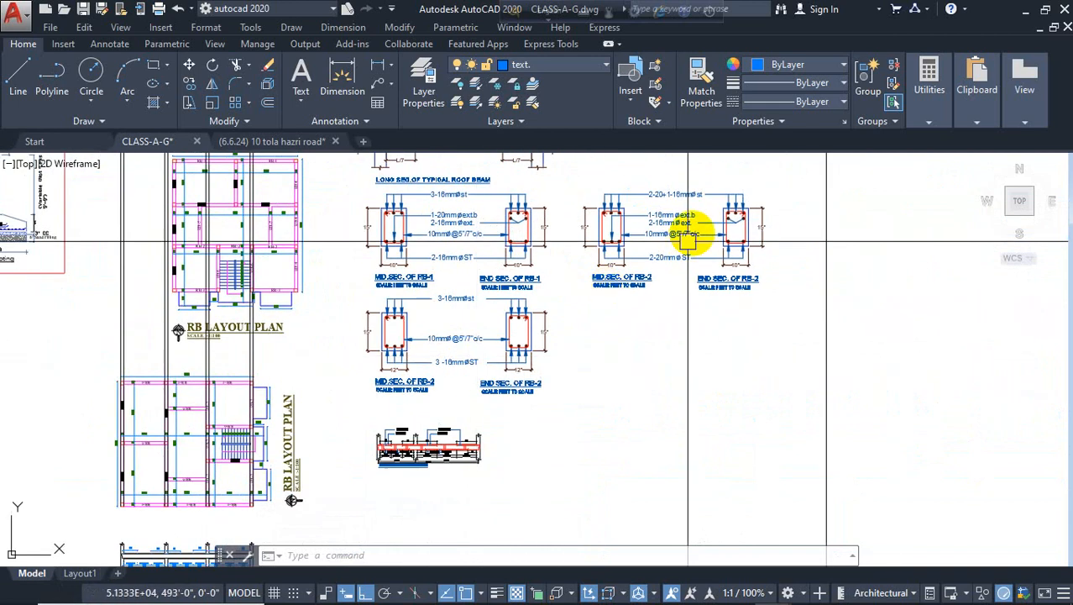
pyautogui.scroll(2, 694, 236)
pyautogui.moveTo(545, 304)
pyautogui.mouseDown(button='middle')
pyautogui.moveTo(620, 391)
pyautogui.moveTo(599, 273)
pyautogui.mouseUp(button='middle')
pyautogui.moveTo(559, 390); pyautogui.dragTo(617, 453, button='middle')
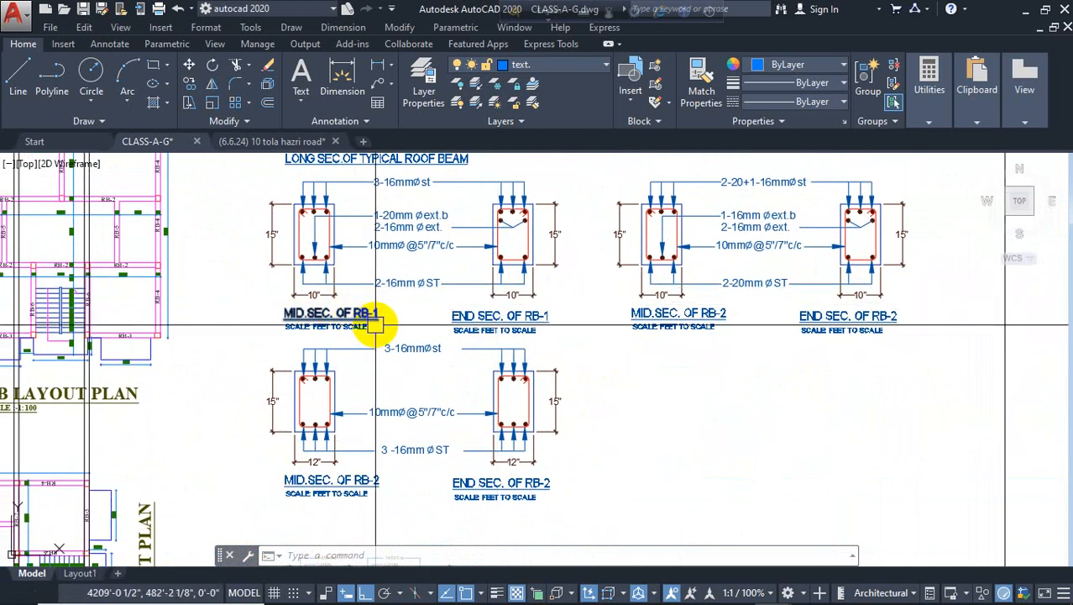
pyautogui.scroll(5, 392, 312)
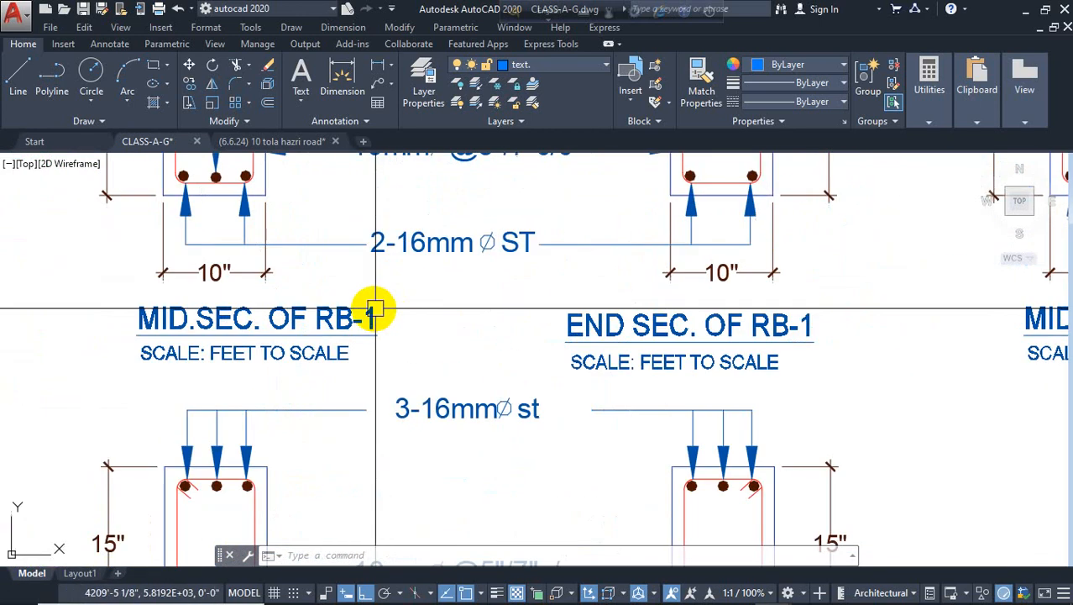
pyautogui.doubleClick(370, 319)
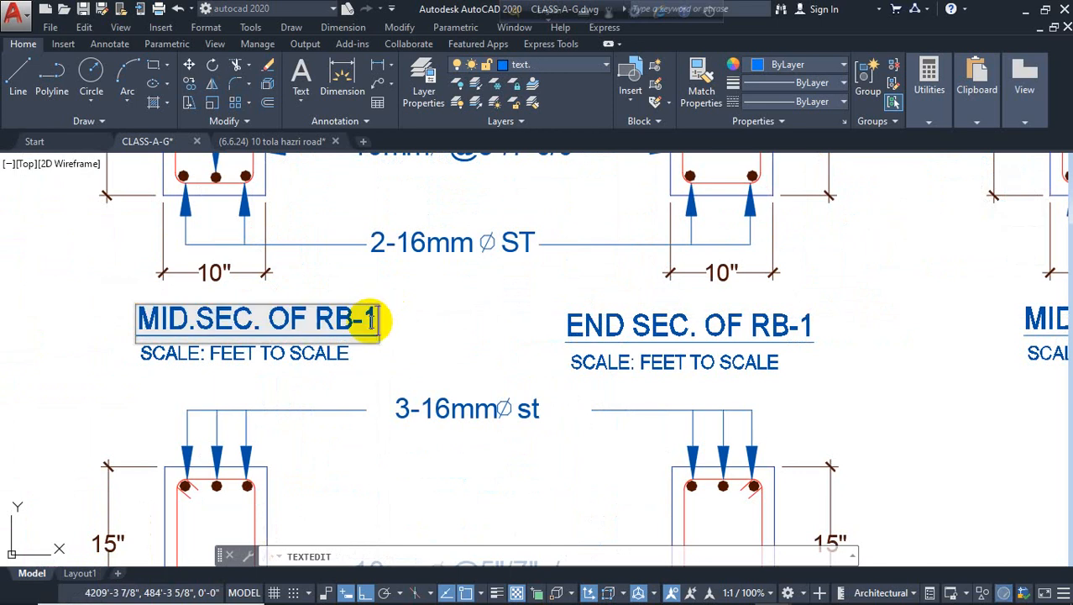
pyautogui.click(483, 326)
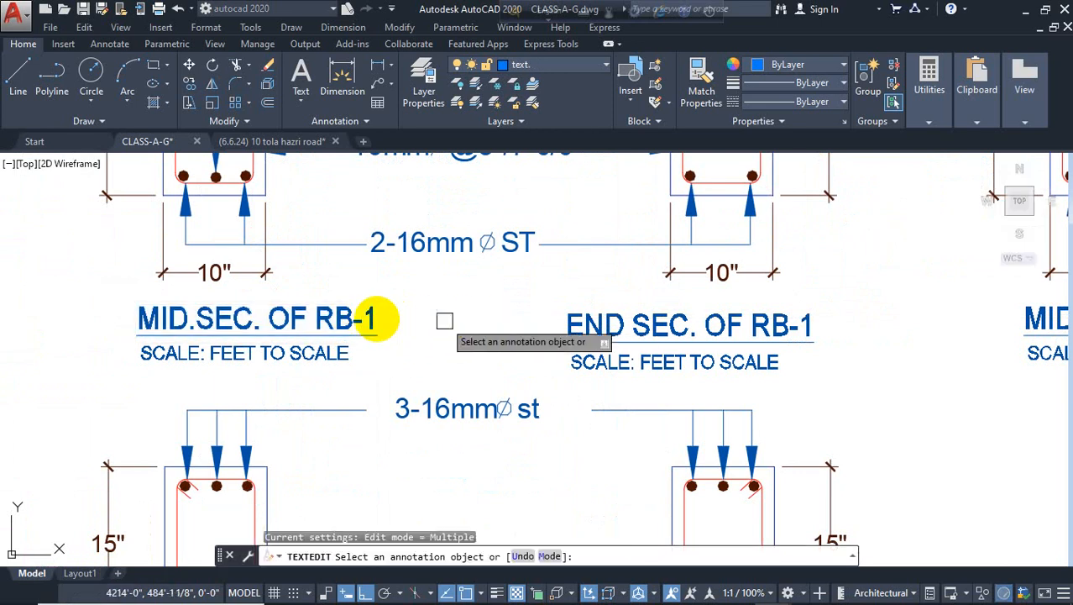
pyautogui.click(371, 319)
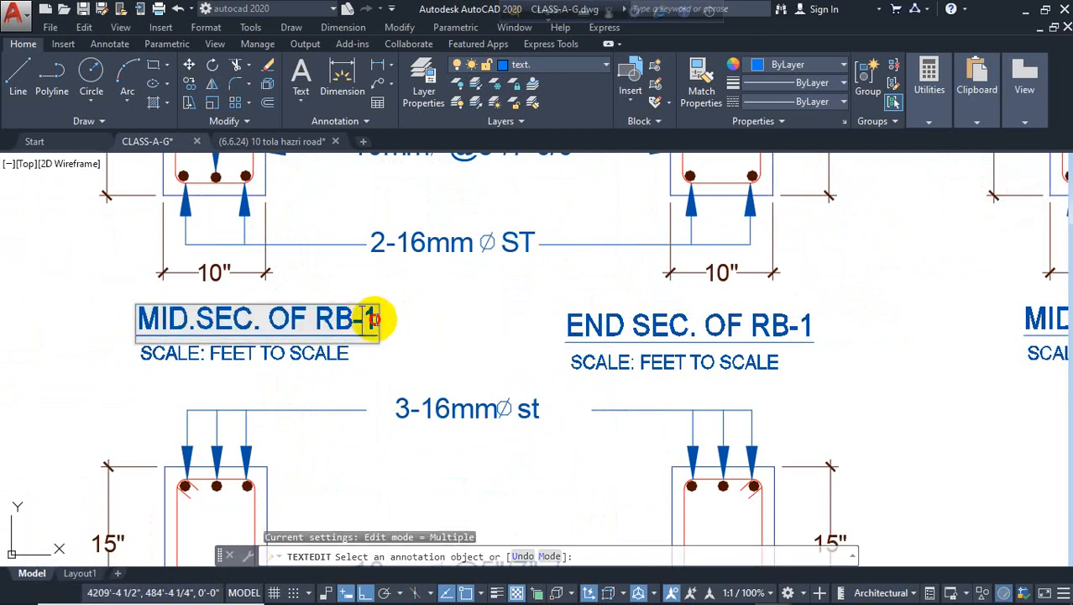
pyautogui.click(423, 315)
# Change the END SEC. OF RB-1 title to END SEC. OF RB-4.
pyautogui.click(781, 334)
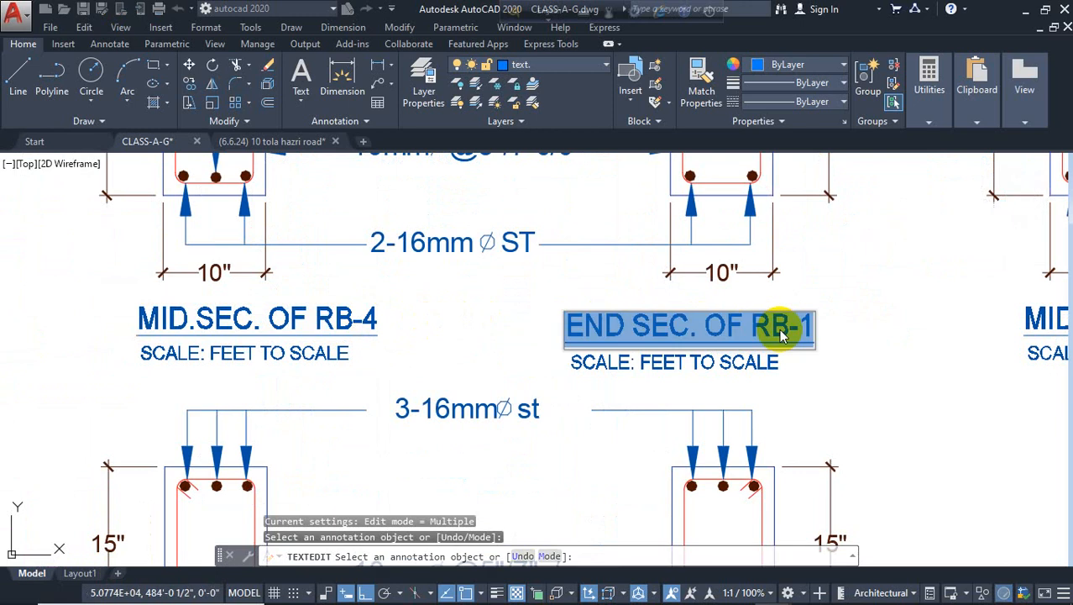
pyautogui.write('4')
pyautogui.click(741, 390)
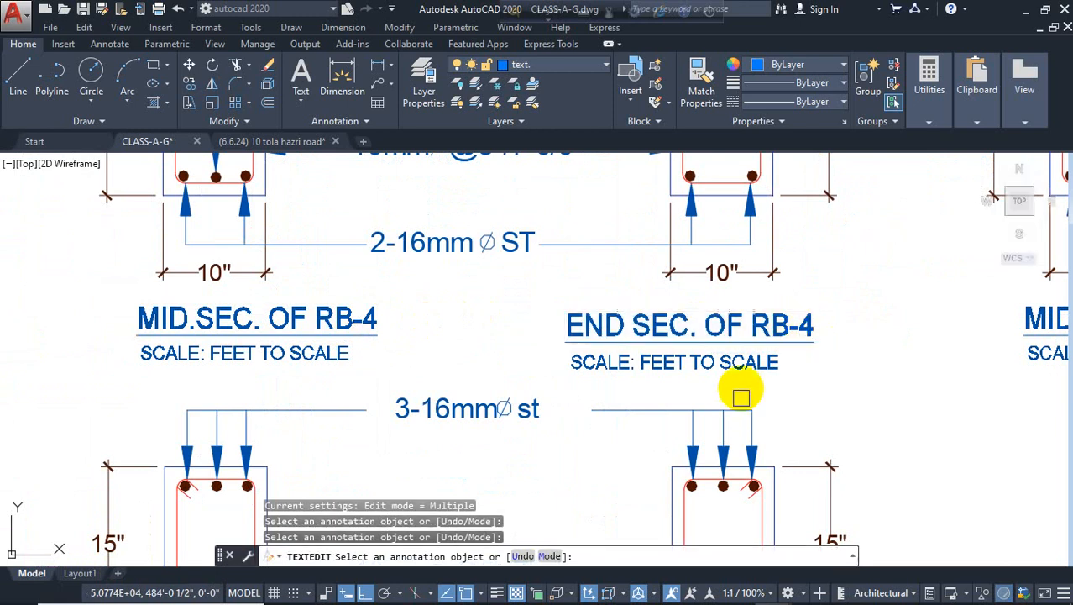
pyautogui.scroll(-5, 554, 378)
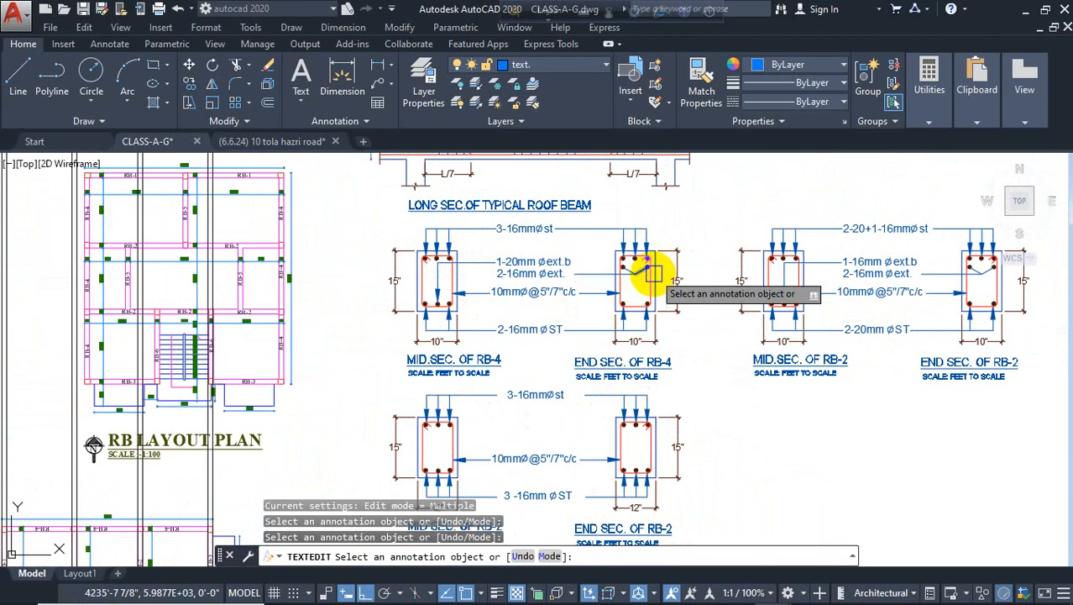
pyautogui.scroll(2, 652, 273)
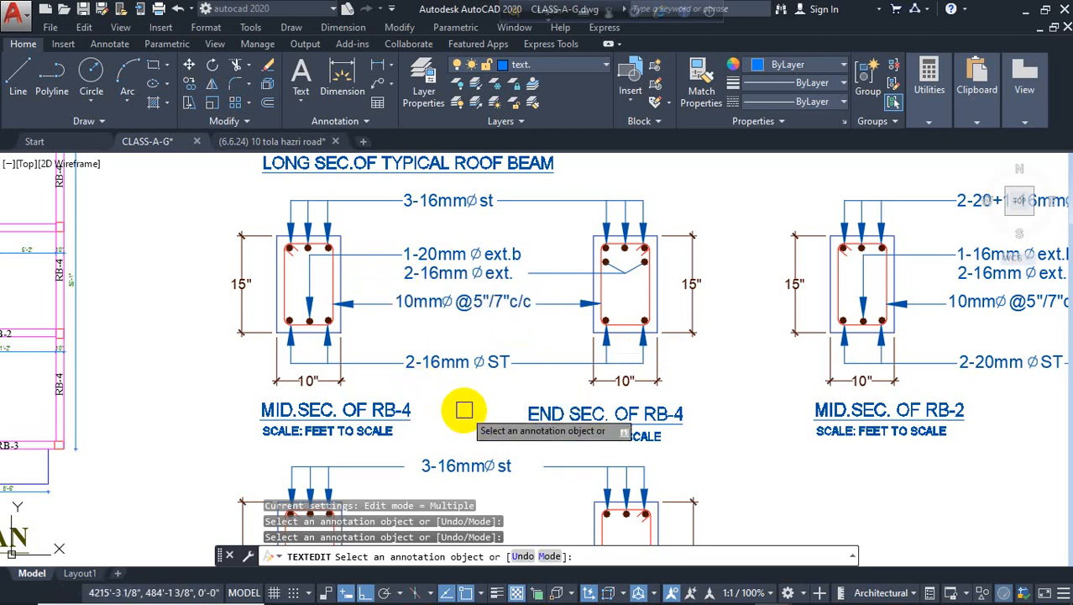
pyautogui.moveTo(462, 403)
pyautogui.mouseDown(button='middle')
pyautogui.moveTo(432, 395)
pyautogui.moveTo(435, 407)
pyautogui.mouseUp(button='middle')
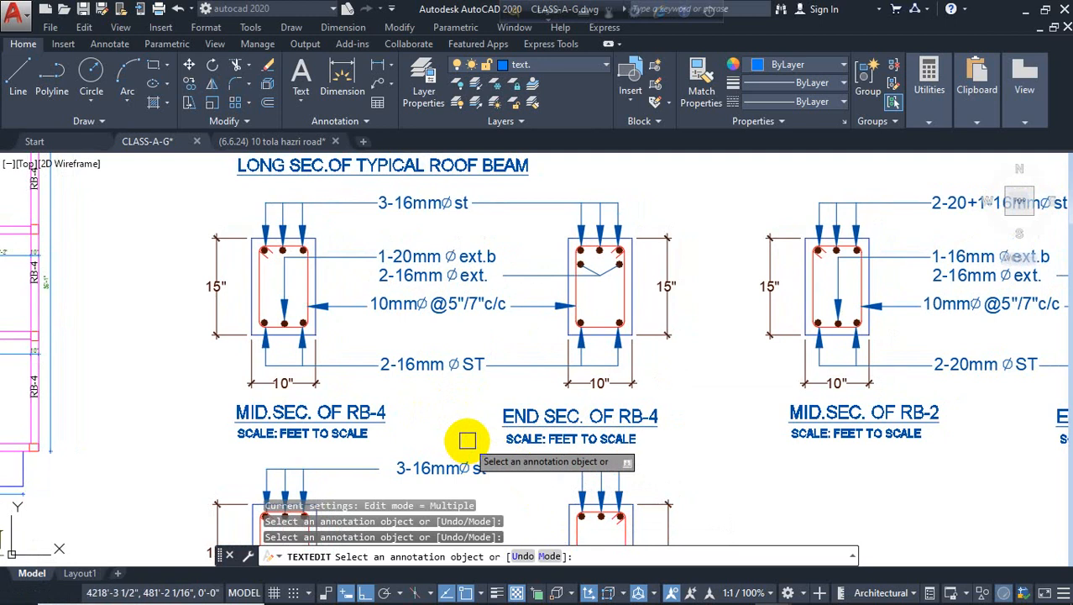
pyautogui.moveTo(472, 434); pyautogui.dragTo(571, 427, button='middle')
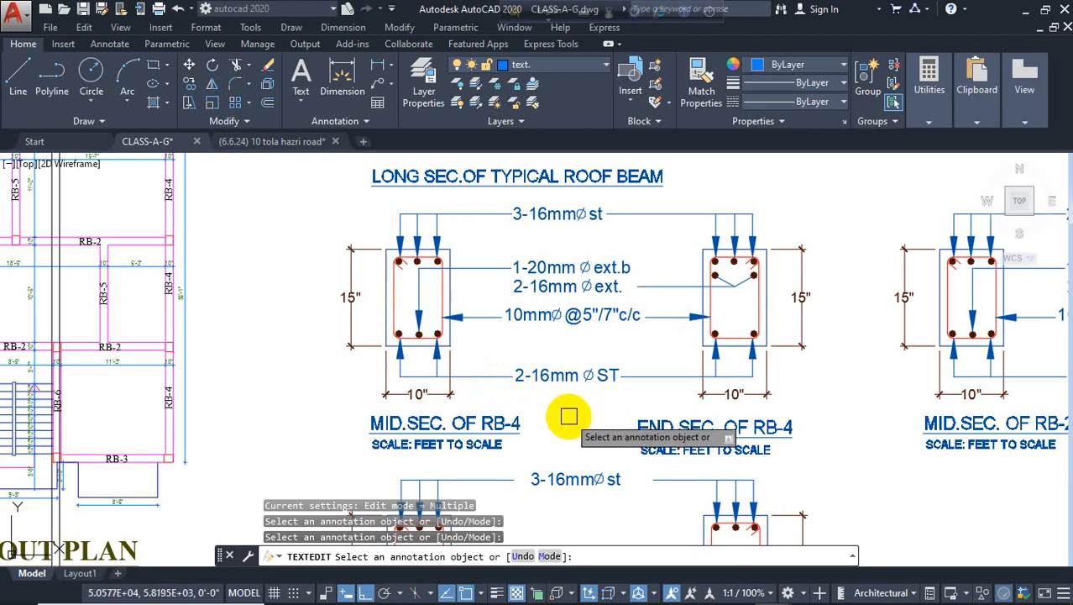
pyautogui.press('Escape')
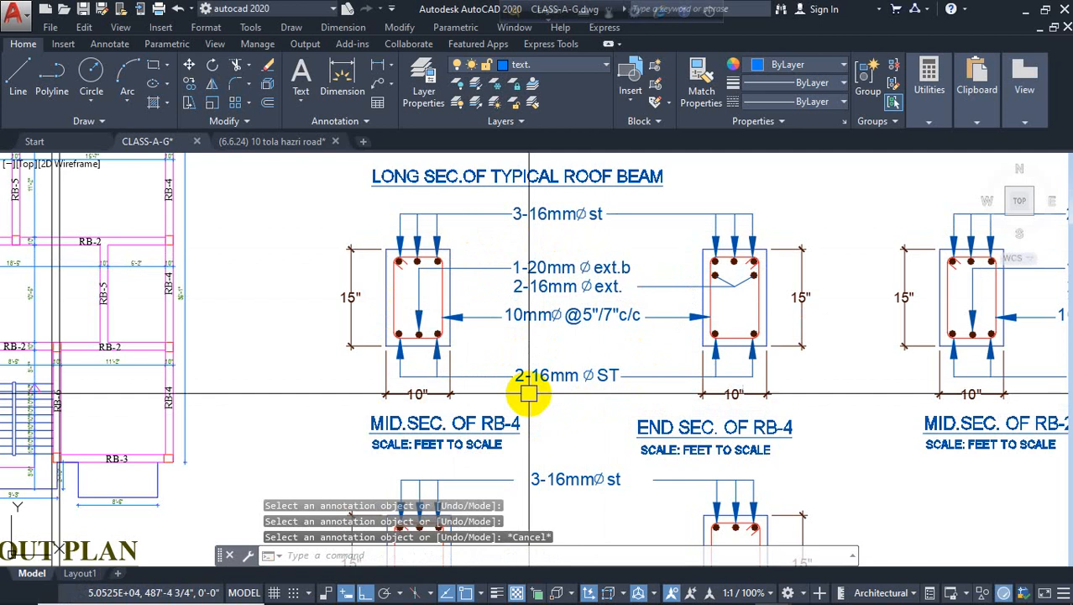
# Erase the eight long vertical construction lines with a crossing window.
pyautogui.scroll(-8, 509, 419)
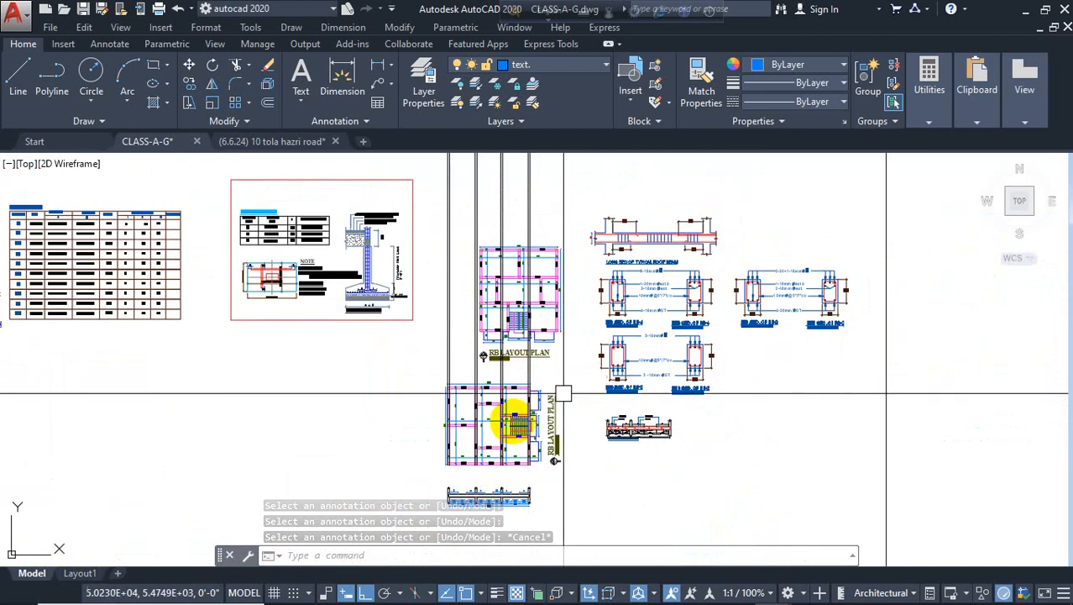
pyautogui.click(571, 175)
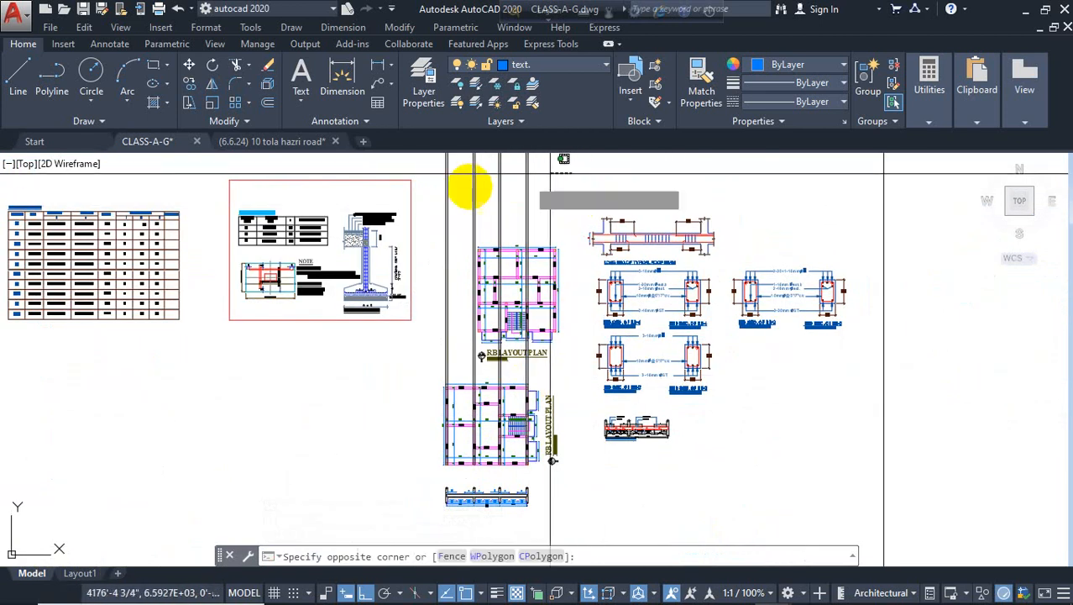
pyautogui.click(436, 191)
pyautogui.press('Delete')
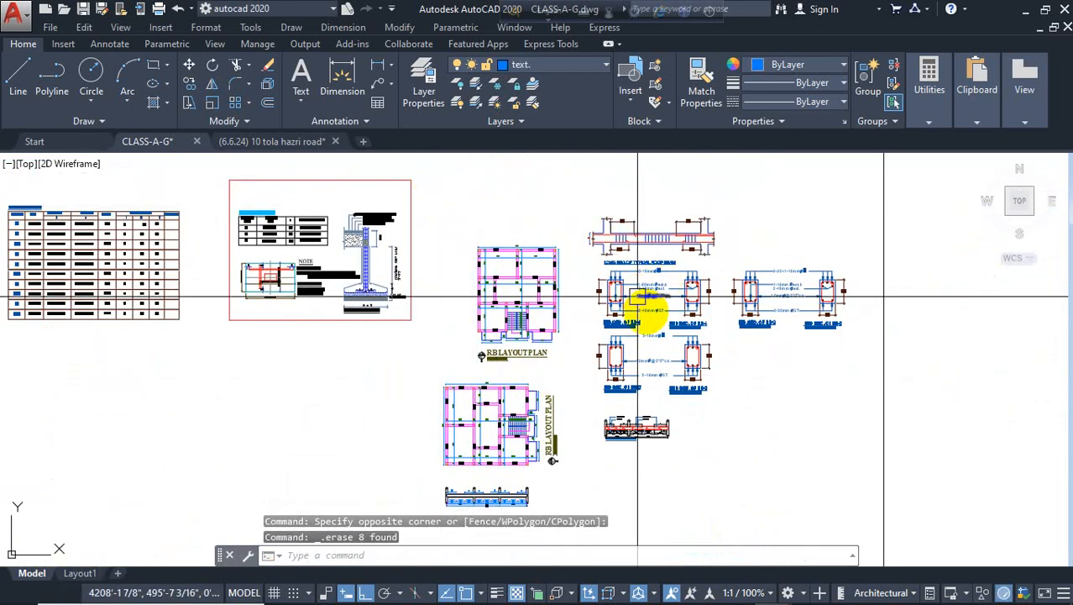
pyautogui.scroll(10, 487, 430)
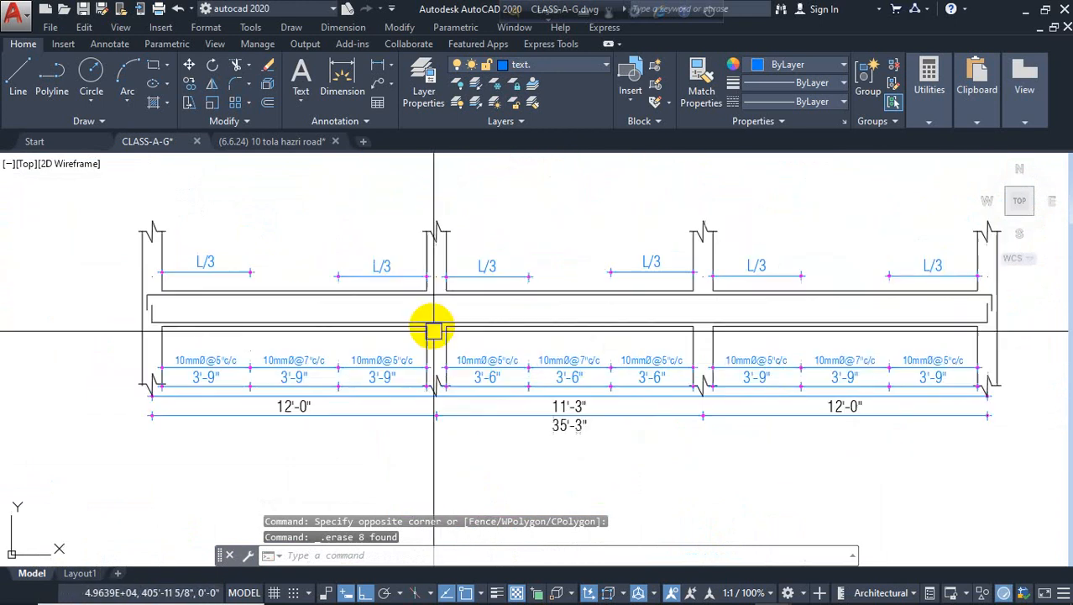
# Zoom to the beam's left end and start a multileader.
pyautogui.moveTo(309, 333); pyautogui.dragTo(398, 343, button='middle')
pyautogui.scroll(-2, 296, 350)
pyautogui.scroll(2, 250, 314)
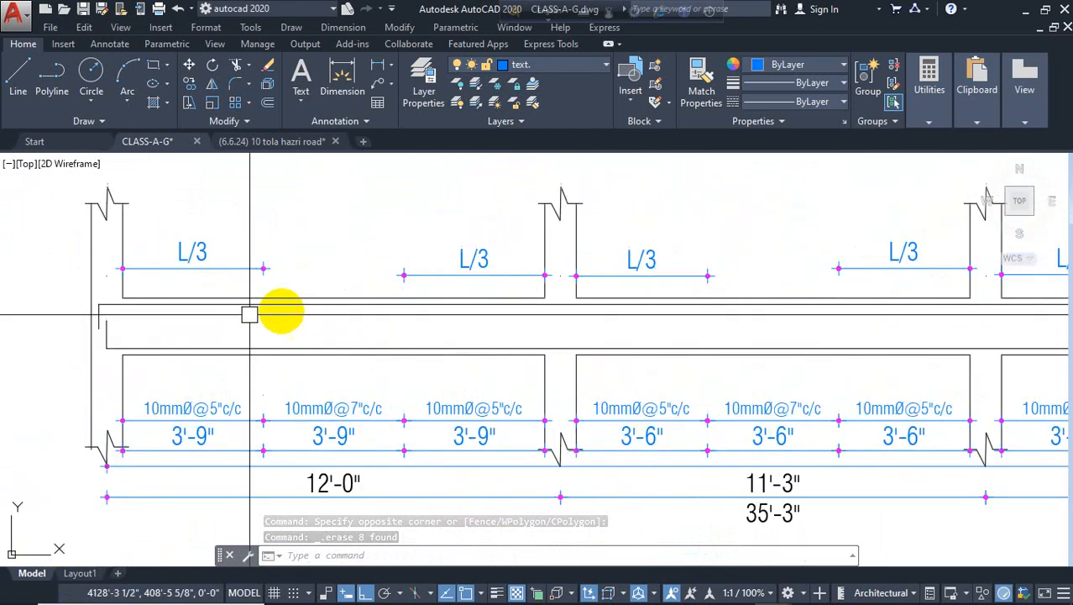
pyautogui.scroll(-6, 275, 328)
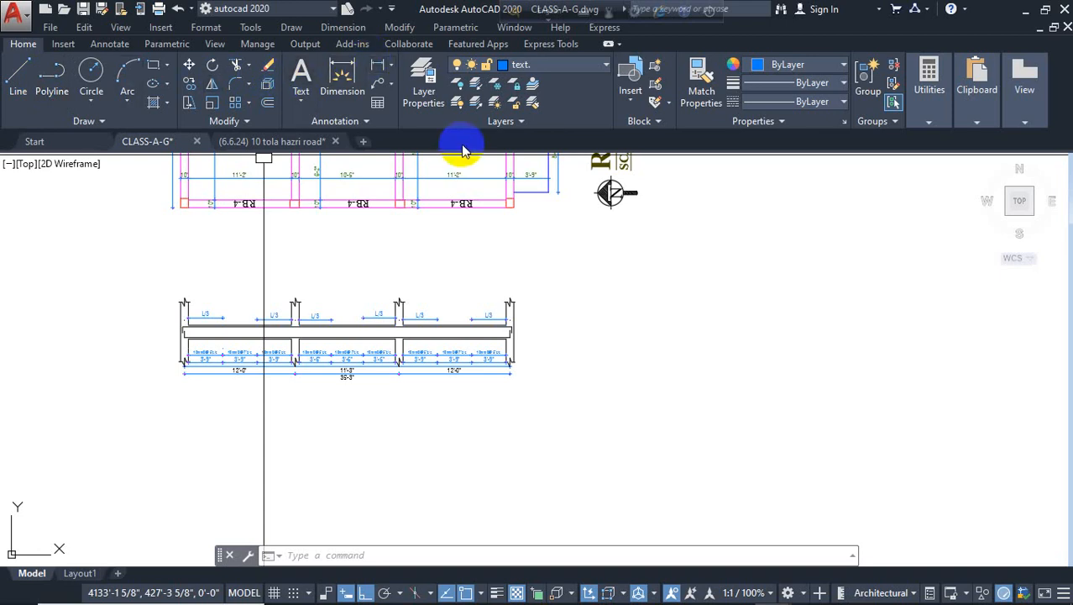
pyautogui.click(377, 87)
pyautogui.scroll(6, 168, 365)
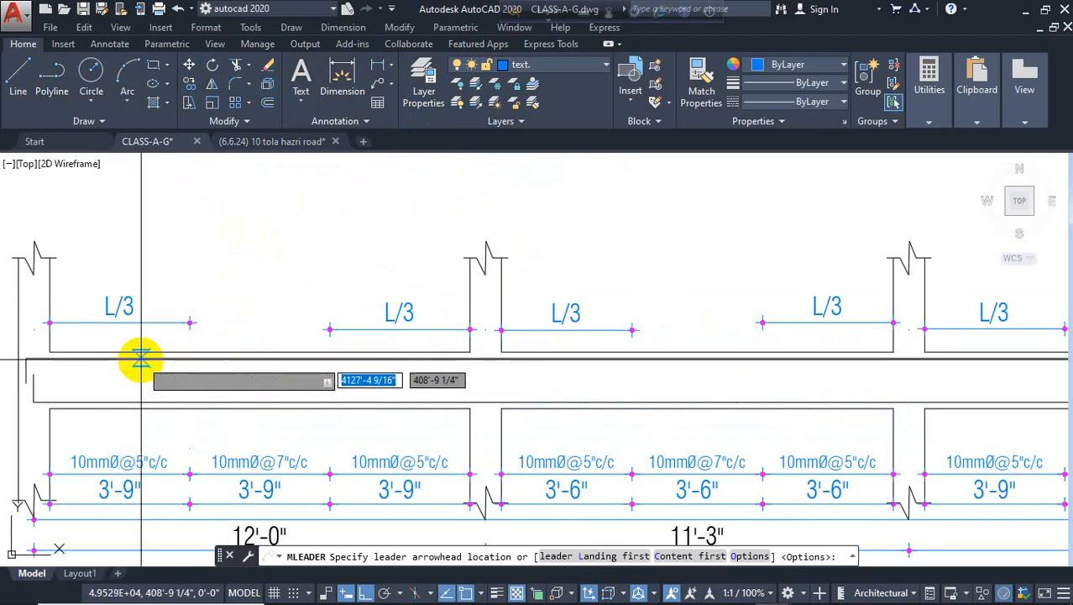
# Draw a leader from the beam's top bar up to a landing above the left span.
pyautogui.click(142, 358)
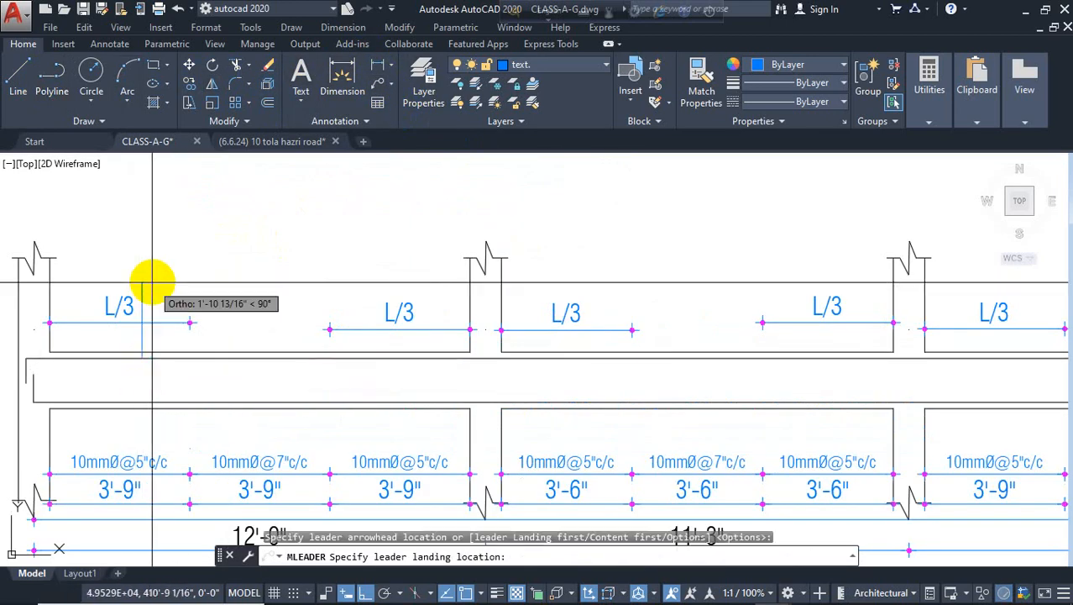
pyautogui.click(215, 290)
pyautogui.scroll(2, 210, 294)
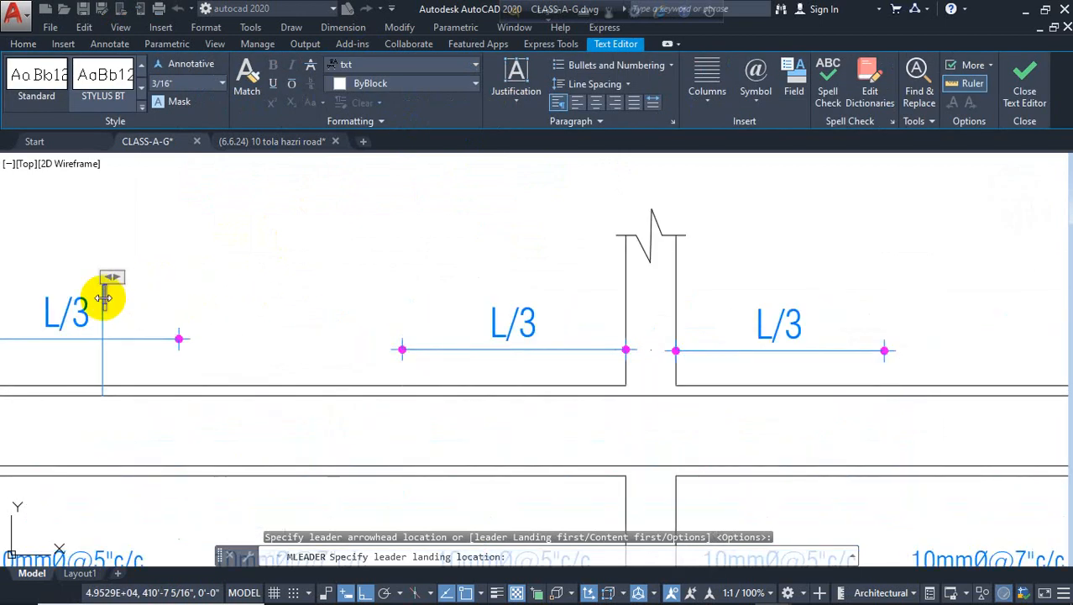
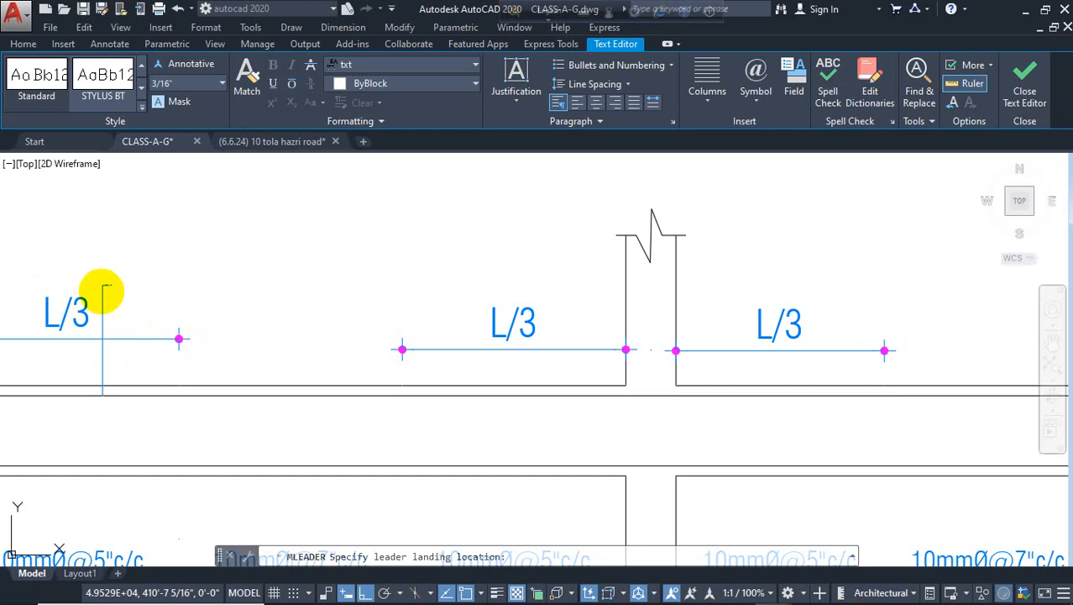
# Commit the 16MMØ ST leader text and enlarge it to a 6 inch height.
pyautogui.click(94, 271)
pyautogui.scroll(4, 95, 294)
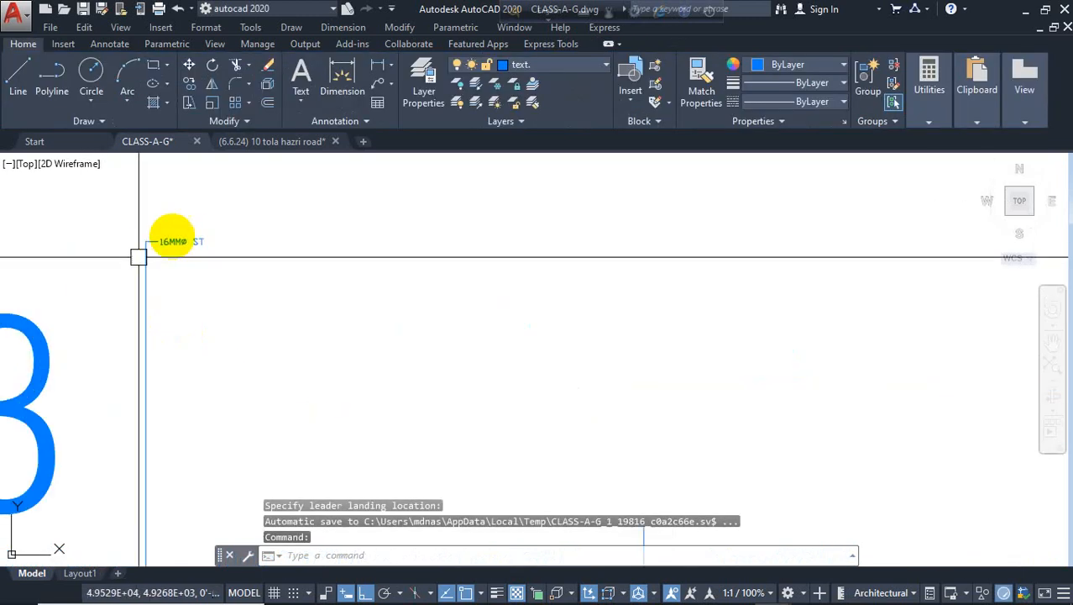
pyautogui.click(179, 230)
pyautogui.click(174, 235)
pyautogui.doubleClick(167, 241)
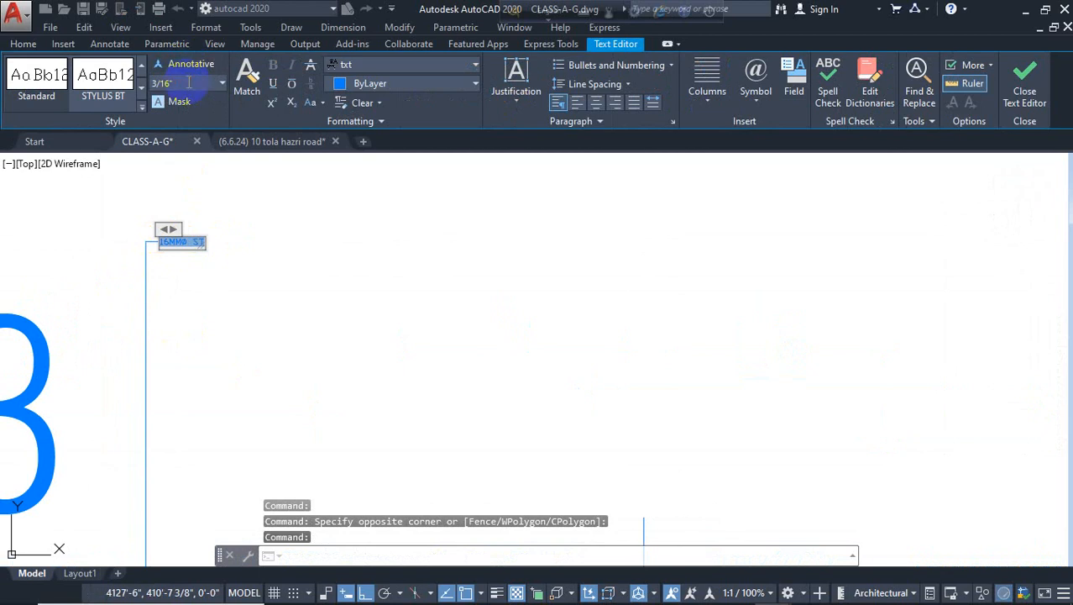
pyautogui.write('6')
pyautogui.press('Return')
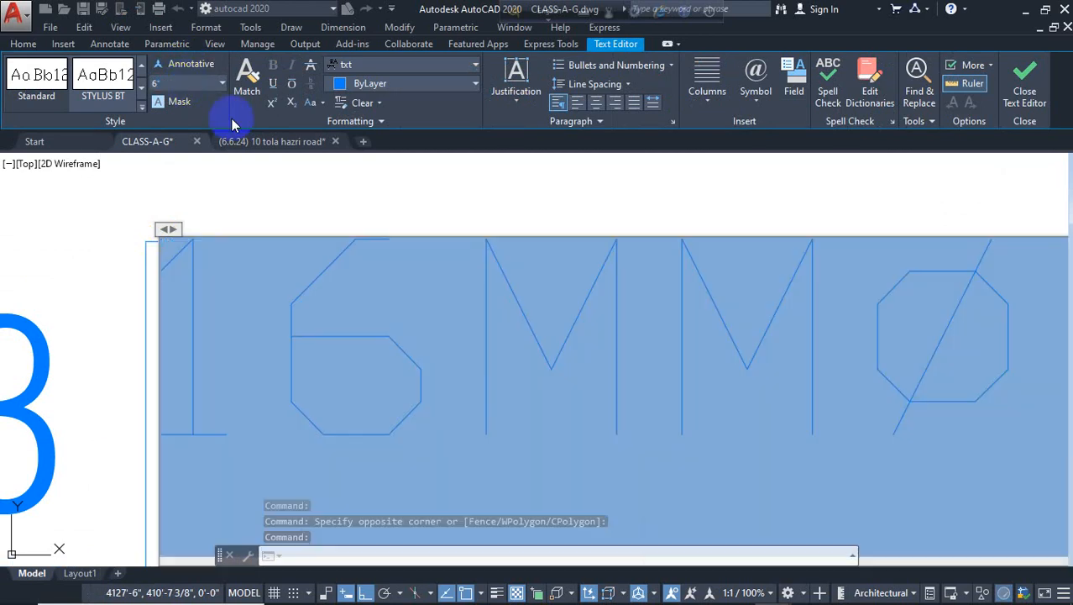
pyautogui.click(358, 206)
# Restyle the whole 16MMØ ST label in Times New Roman at 5 inch height.
pyautogui.scroll(-5, 302, 231)
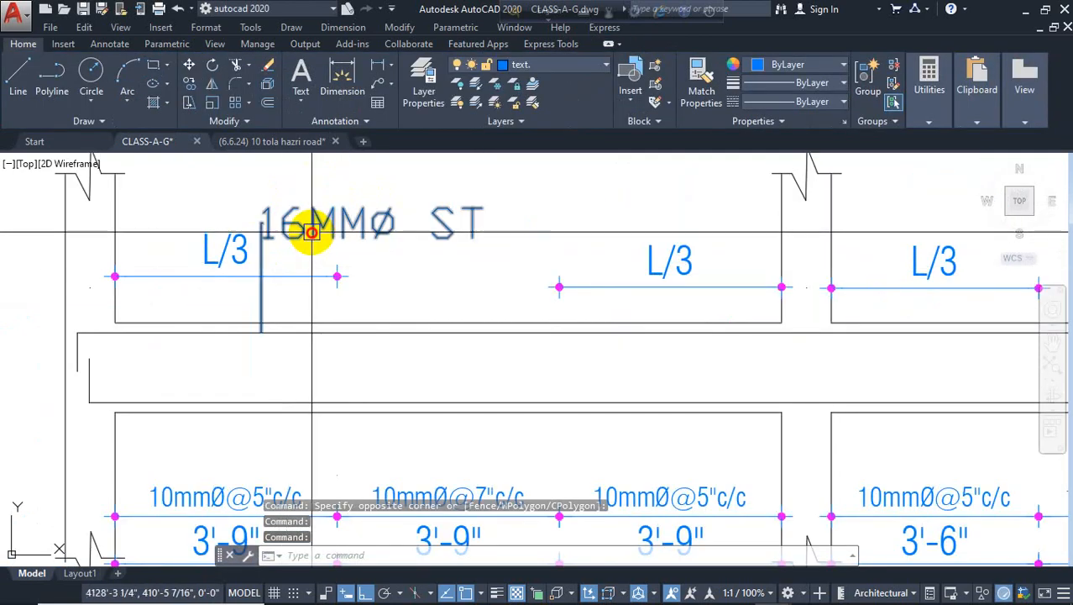
pyautogui.doubleClick(293, 228)
pyautogui.moveTo(392, 220); pyautogui.dragTo(501, 218)
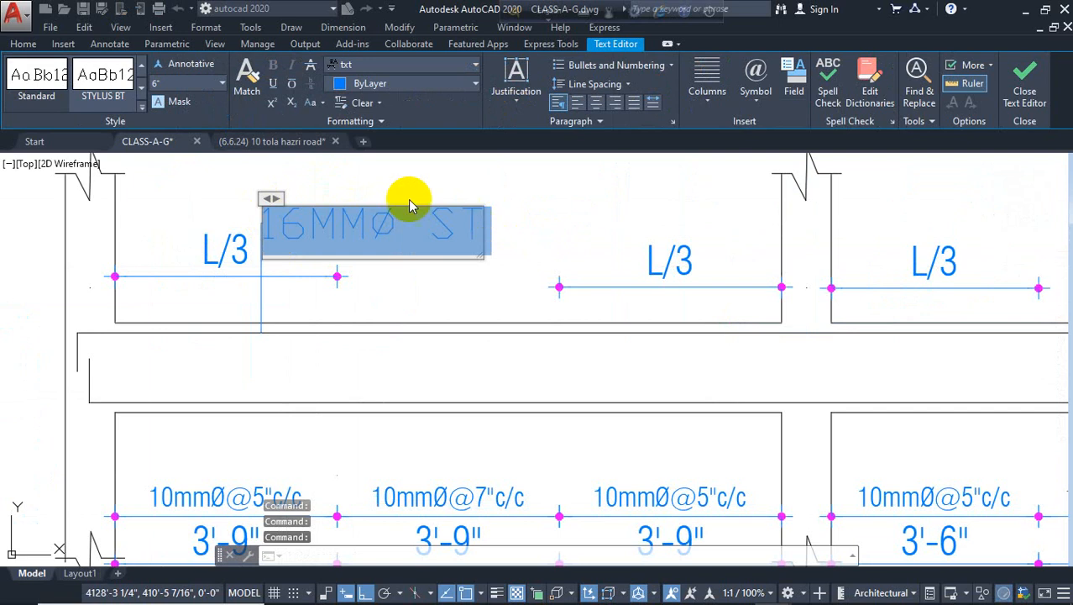
pyautogui.click(427, 66)
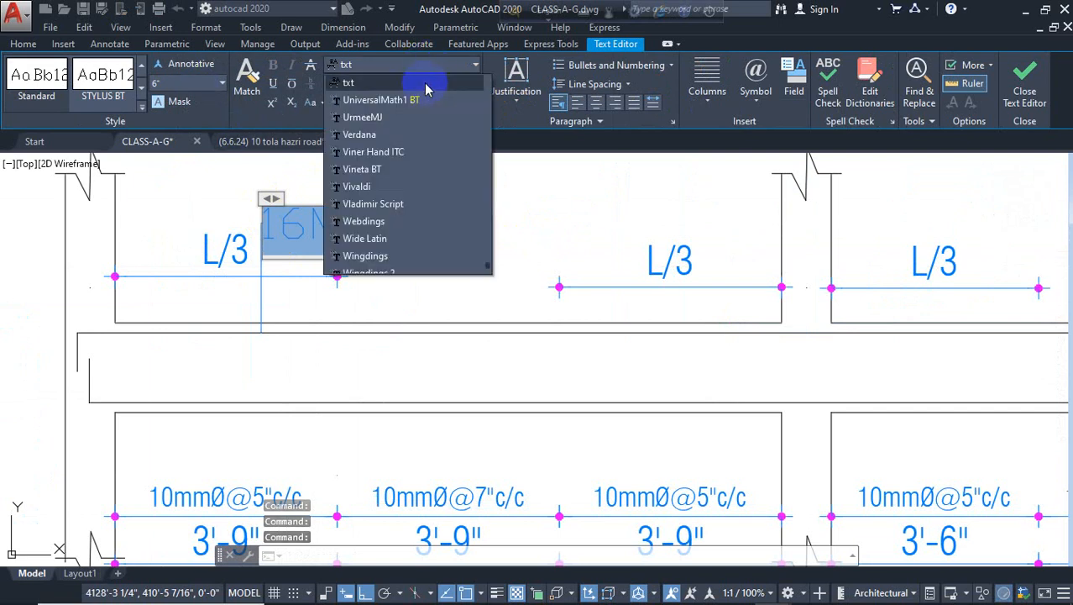
pyautogui.scroll(6, 436, 172)
pyautogui.click(425, 239)
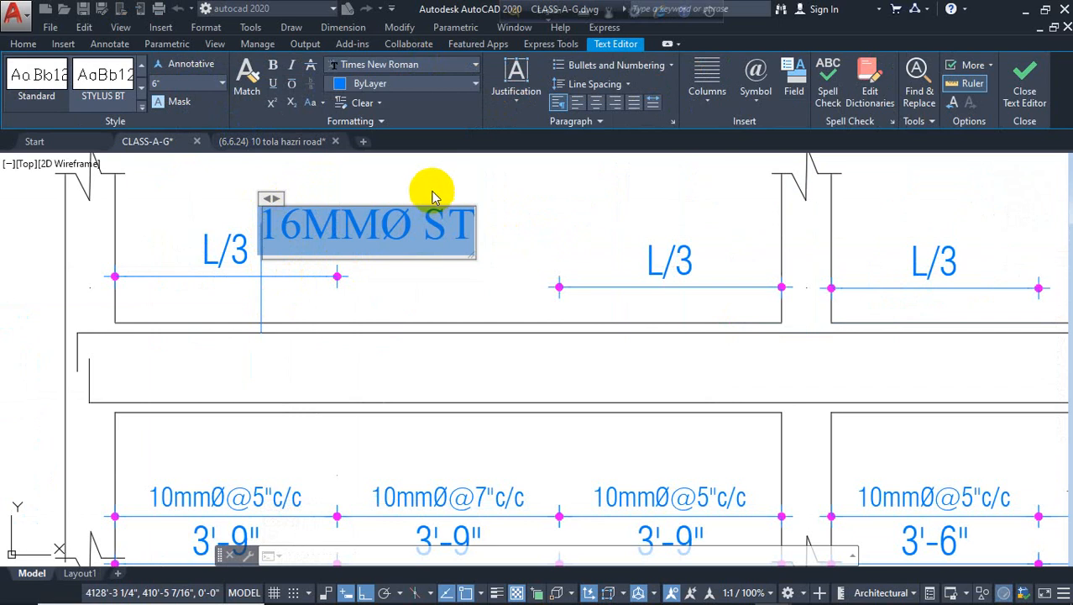
pyautogui.click(176, 86)
pyautogui.write('5')
pyautogui.press('Return')
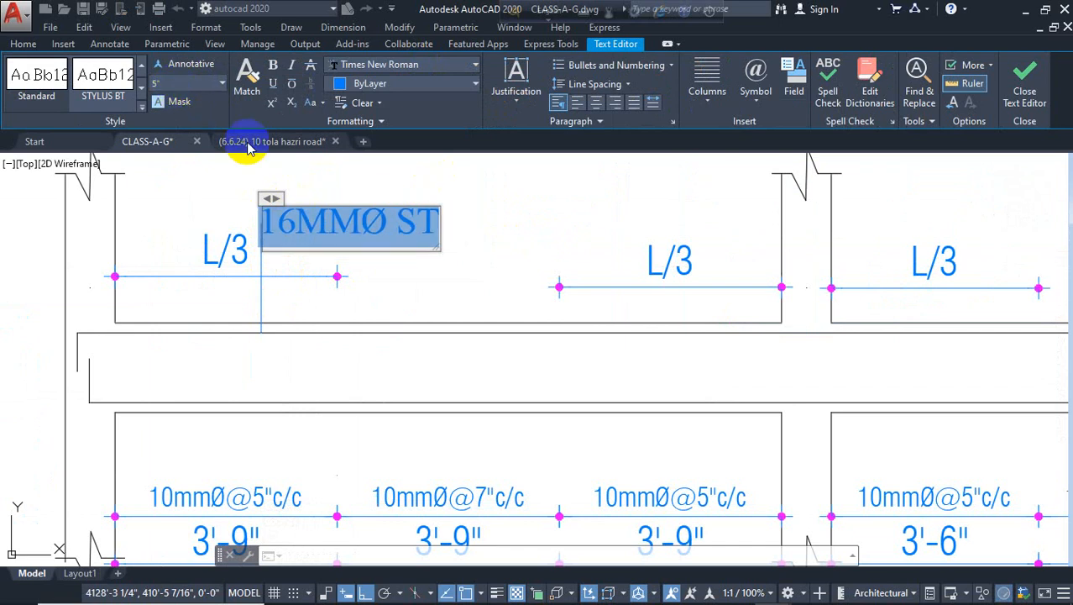
pyautogui.click(328, 175)
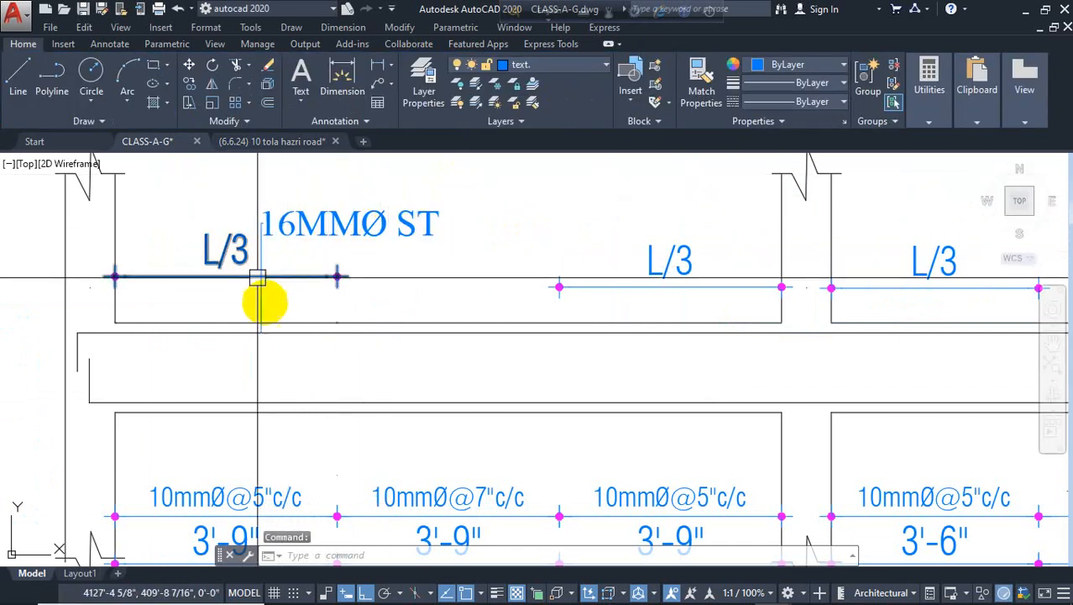
pyautogui.scroll(5, 258, 327)
pyautogui.scroll(3, 258, 327)
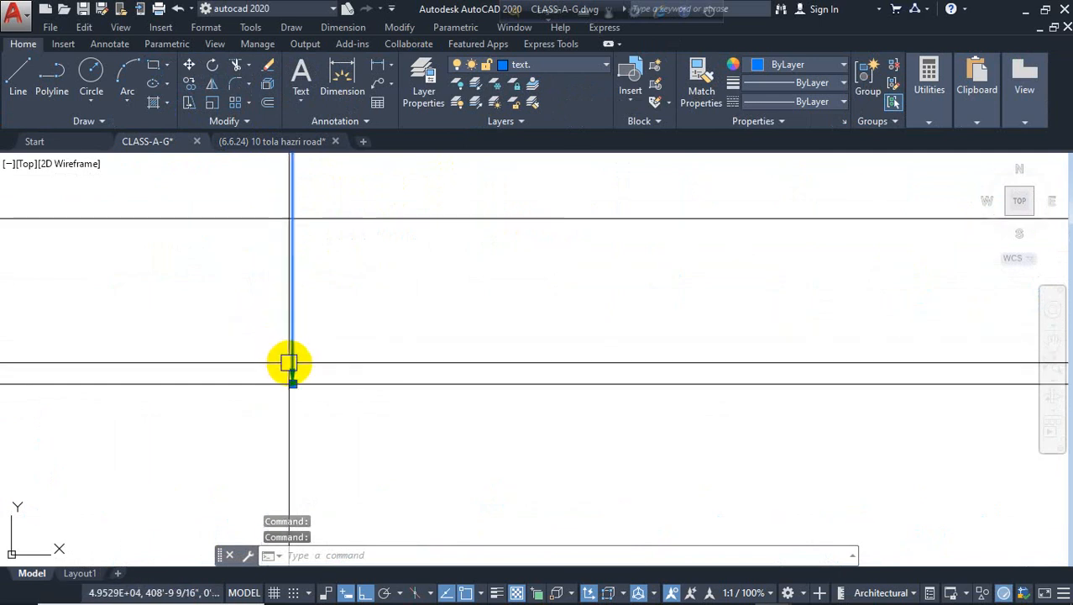
# Set the 16MMØ ST multileader's arrowhead size to 6" in the Properties palette.
pyautogui.write('PR')
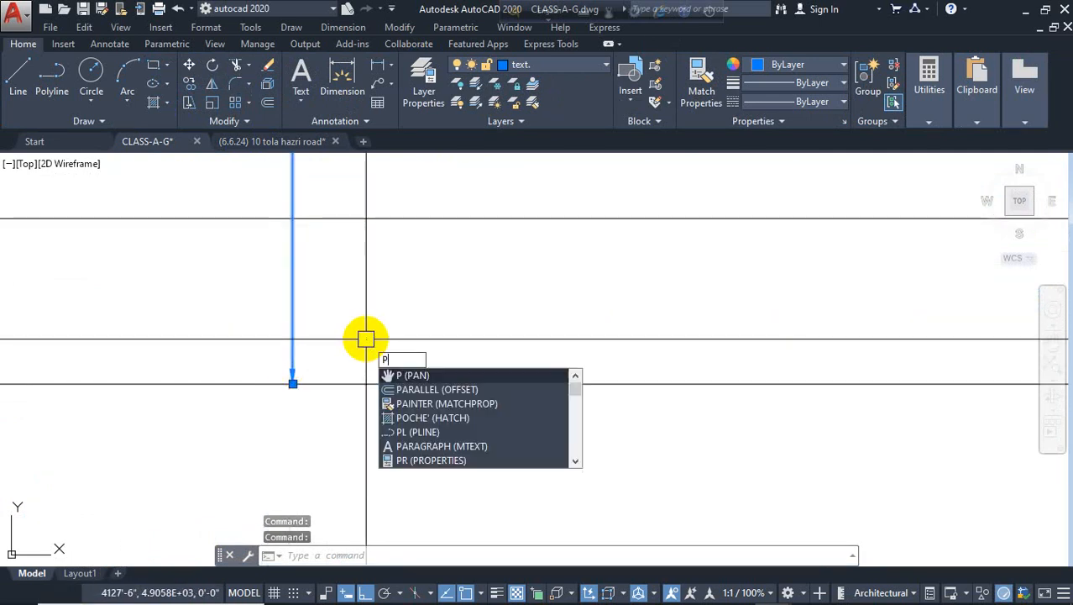
pyautogui.press('Return')
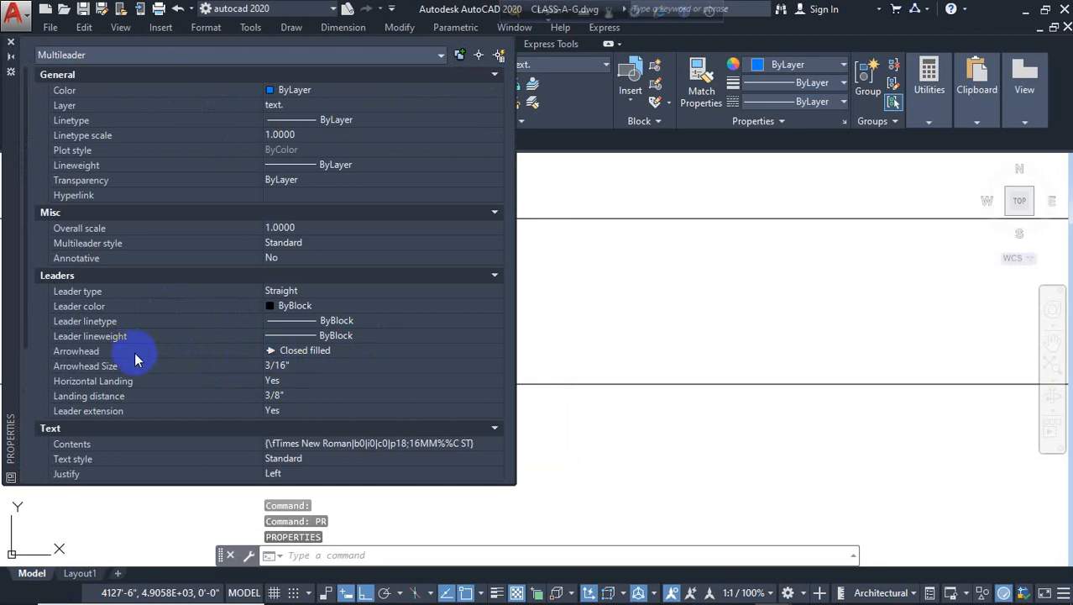
pyautogui.scroll(-4, 142, 335)
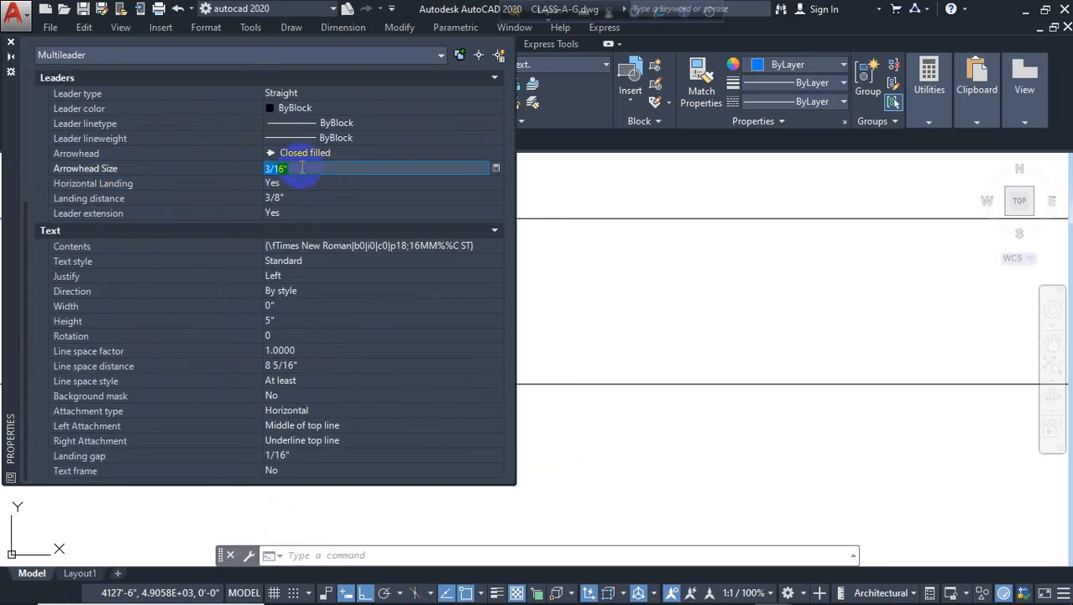
pyautogui.click(11, 44)
pyautogui.scroll(-5, 349, 408)
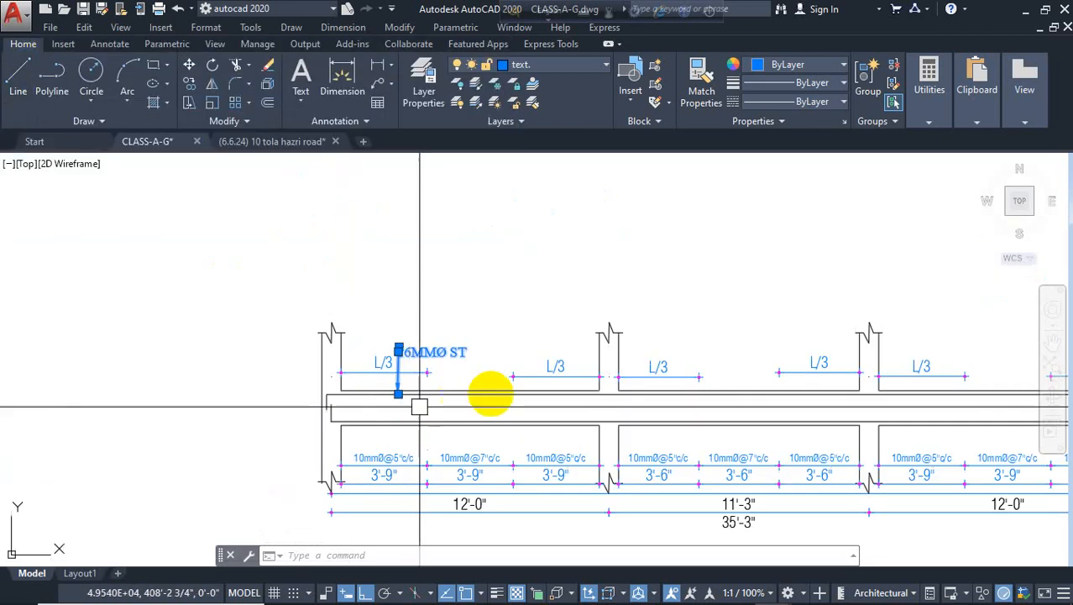
# Move the 16MMØ ST leader's text grip to a new position on the right.
pyautogui.scroll(3, 466, 382)
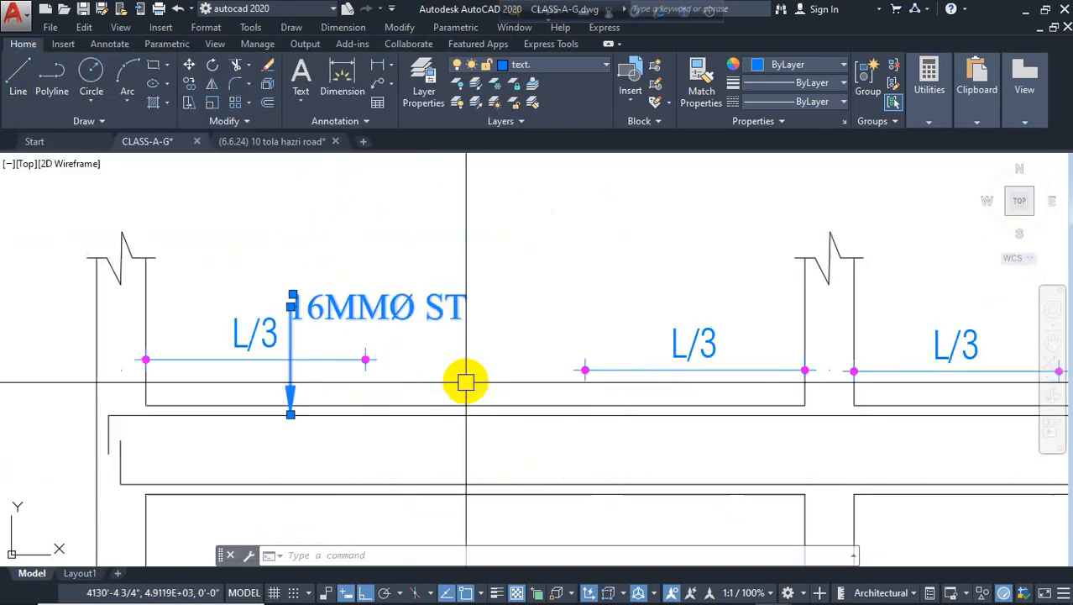
pyautogui.scroll(4, 283, 311)
pyautogui.scroll(5, 321, 306)
pyautogui.click(265, 297)
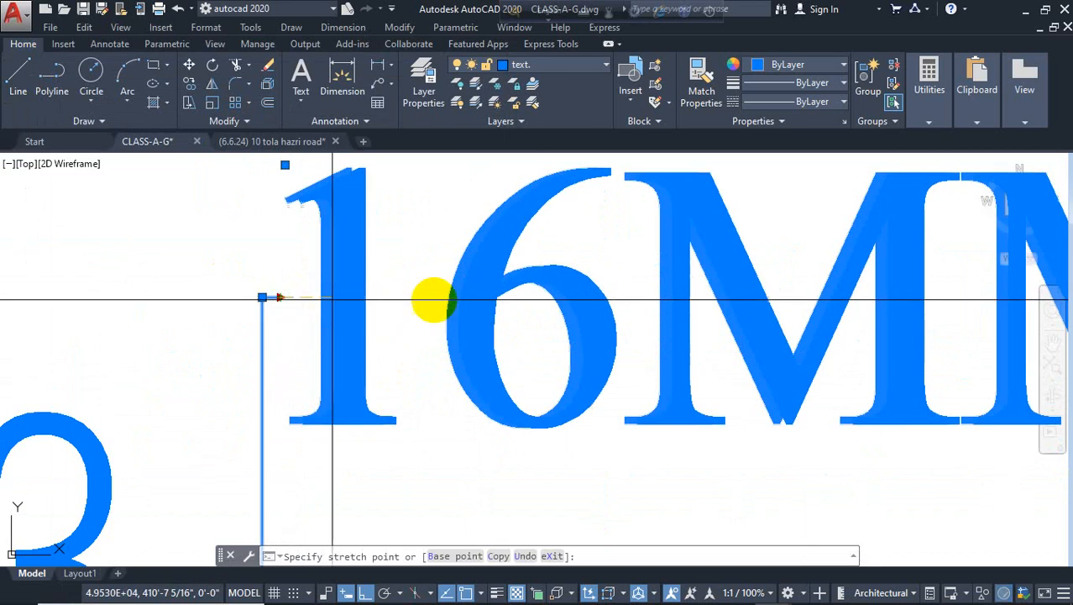
pyautogui.click(460, 297)
pyautogui.scroll(-5, 398, 383)
pyautogui.scroll(-3, 404, 411)
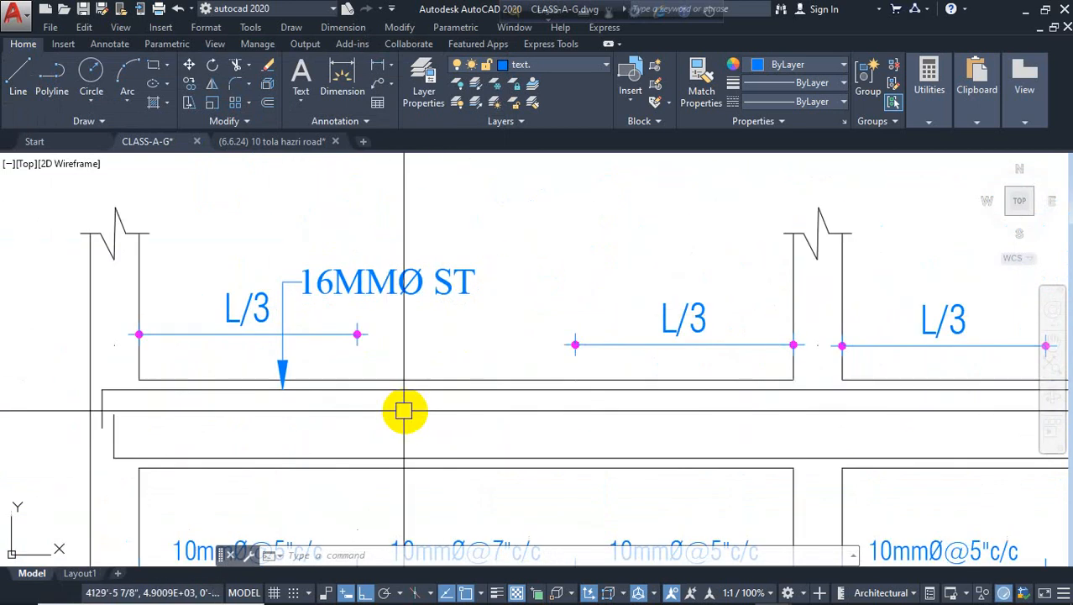
pyautogui.scroll(-4, 455, 334)
pyautogui.scroll(4, 455, 323)
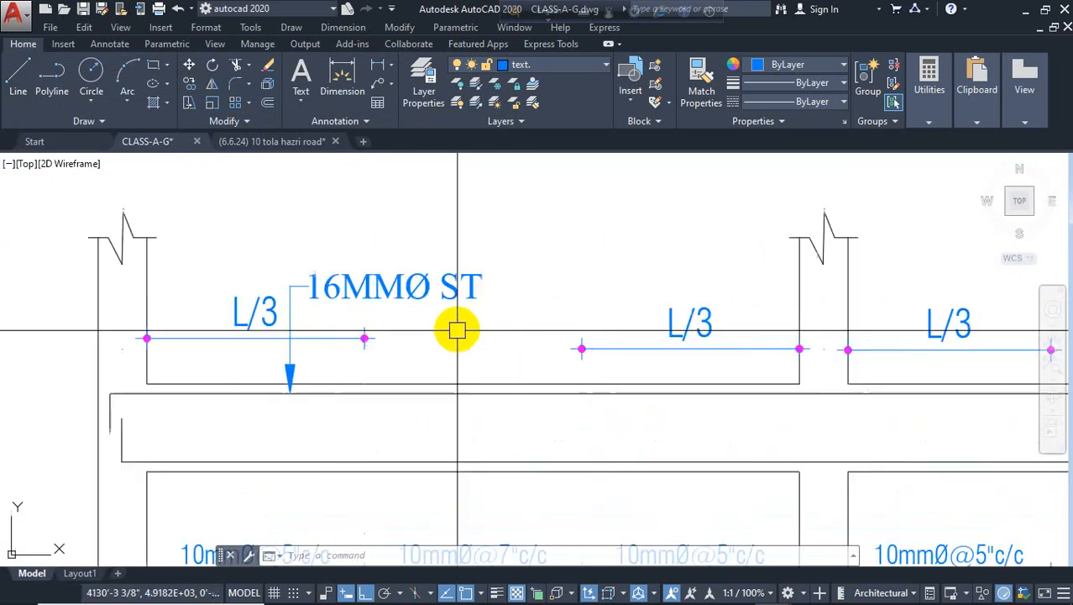
# Copy the 16MMØ ST leader into the middle and right beam spans.
pyautogui.click(435, 282)
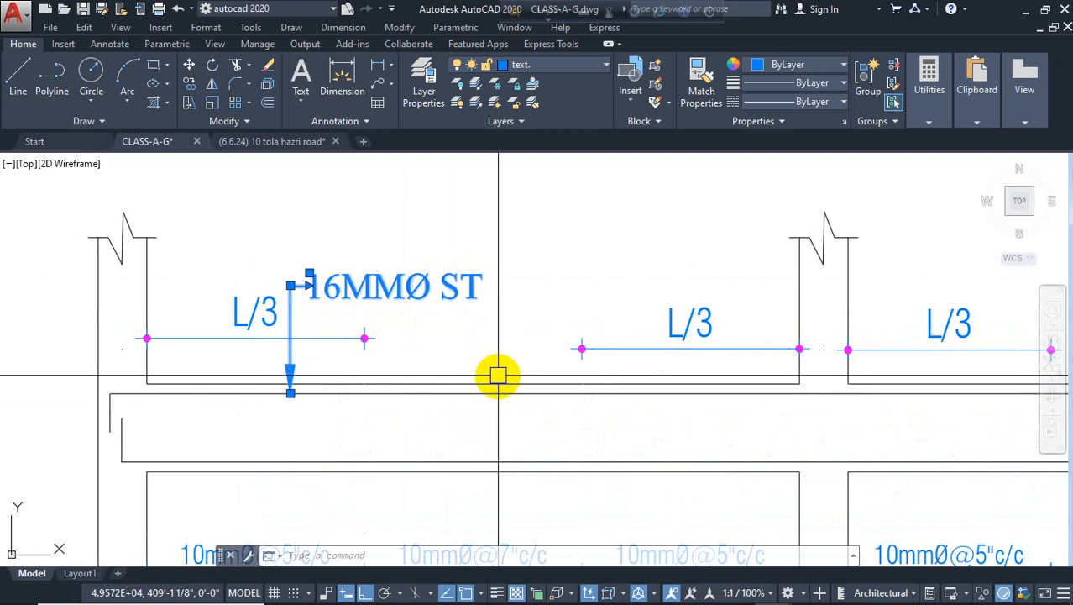
pyautogui.write('c')
pyautogui.press('Return')
pyautogui.scroll(-5, 374, 294)
pyautogui.click(364, 228)
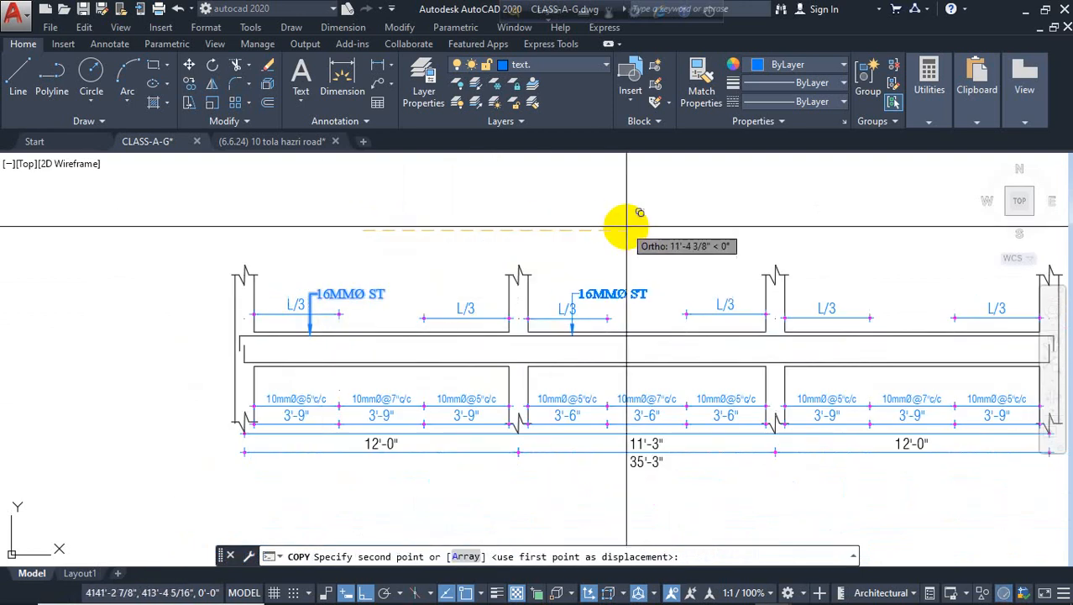
pyautogui.click(635, 228)
pyautogui.scroll(-2, 587, 228)
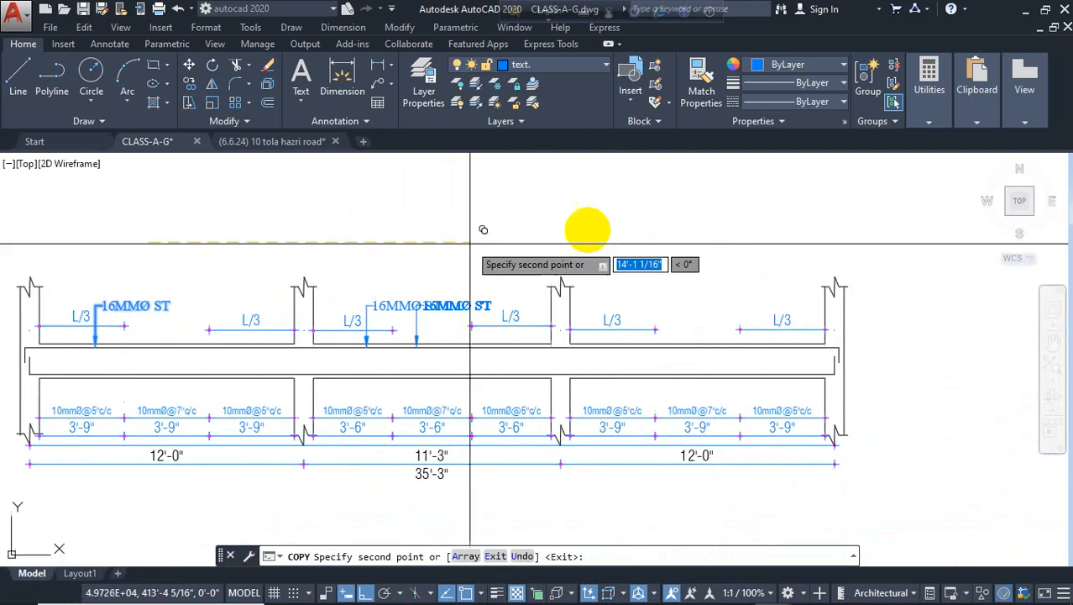
pyautogui.scroll(2, 470, 230)
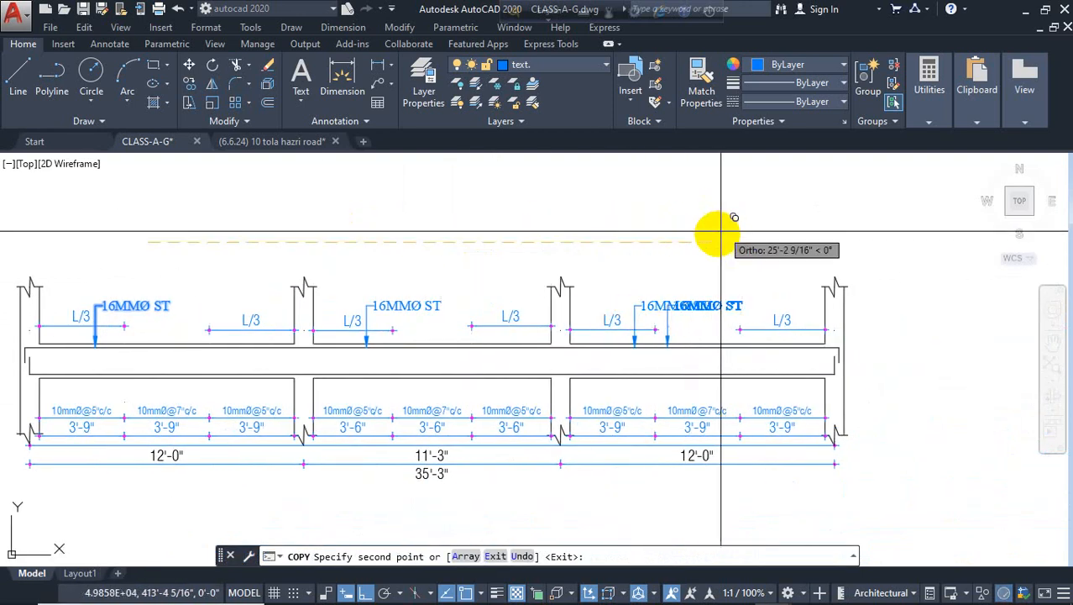
pyautogui.press('Escape')
pyautogui.scroll(5, 82, 310)
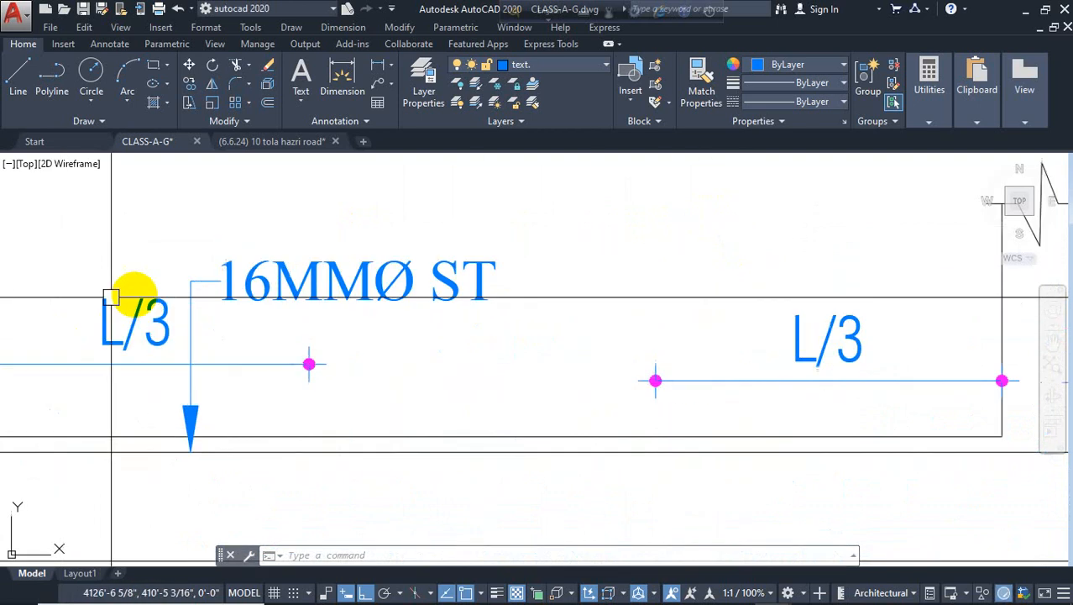
# Relabel the left span leader 3-16MMØ ST and delete the two unedited copies.
pyautogui.doubleClick(231, 279)
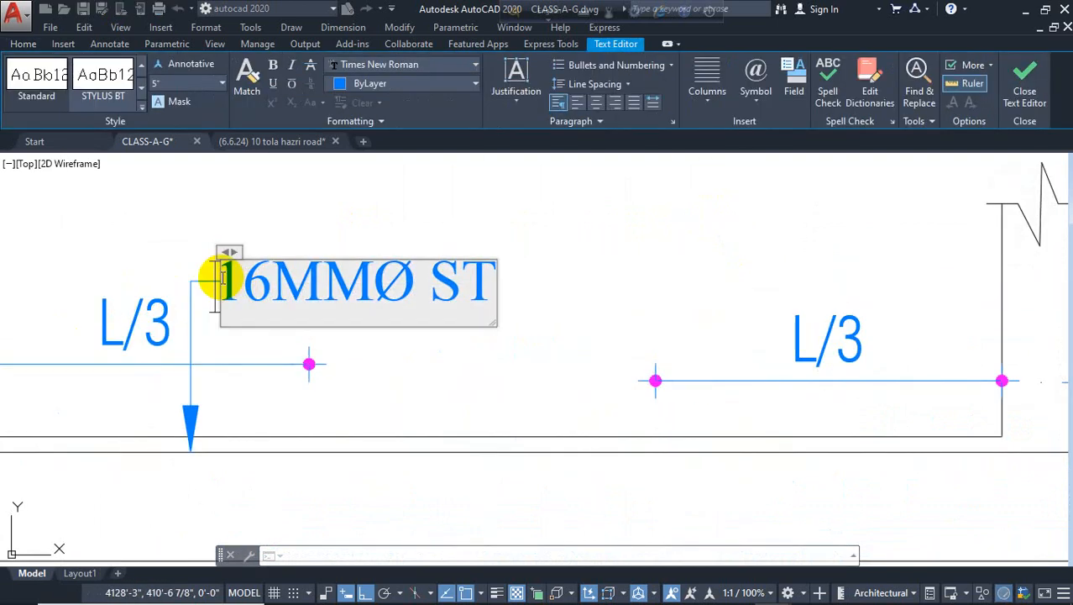
pyautogui.write('3-')
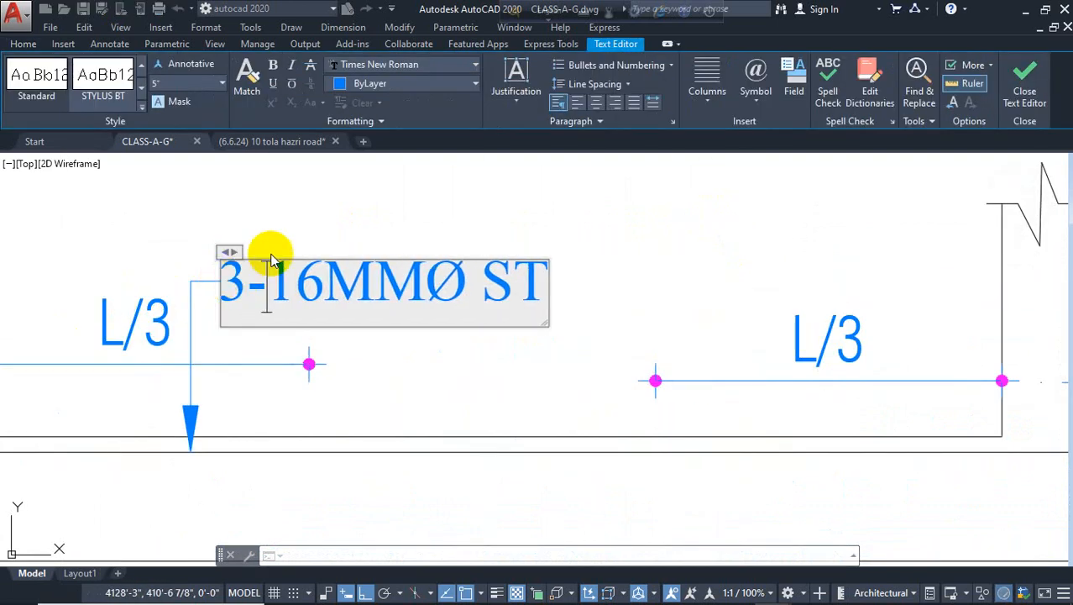
pyautogui.click(233, 208)
pyautogui.scroll(-4, 233, 208)
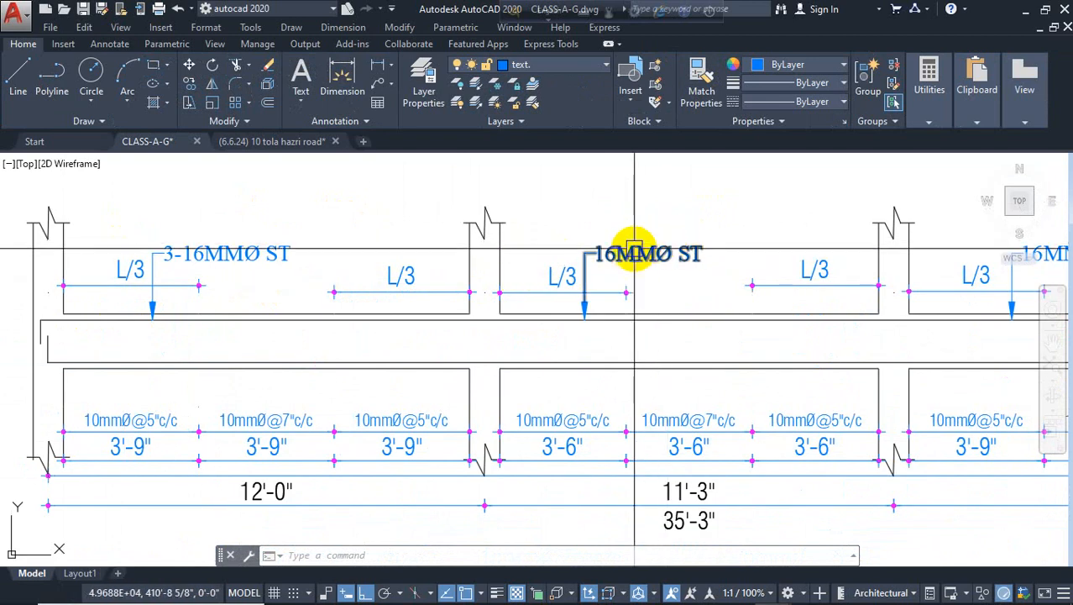
pyautogui.scroll(-3, 653, 249)
pyautogui.click(806, 267)
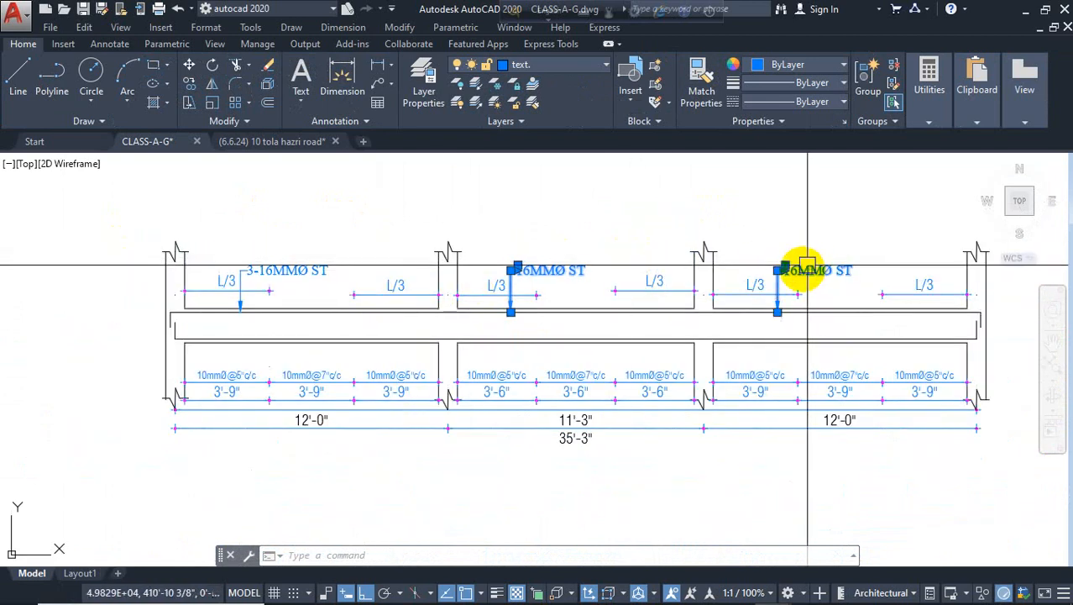
pyautogui.press('Delete')
# Copy the 3-16MMØ ST leader into the middle and right spans.
pyautogui.click(298, 270)
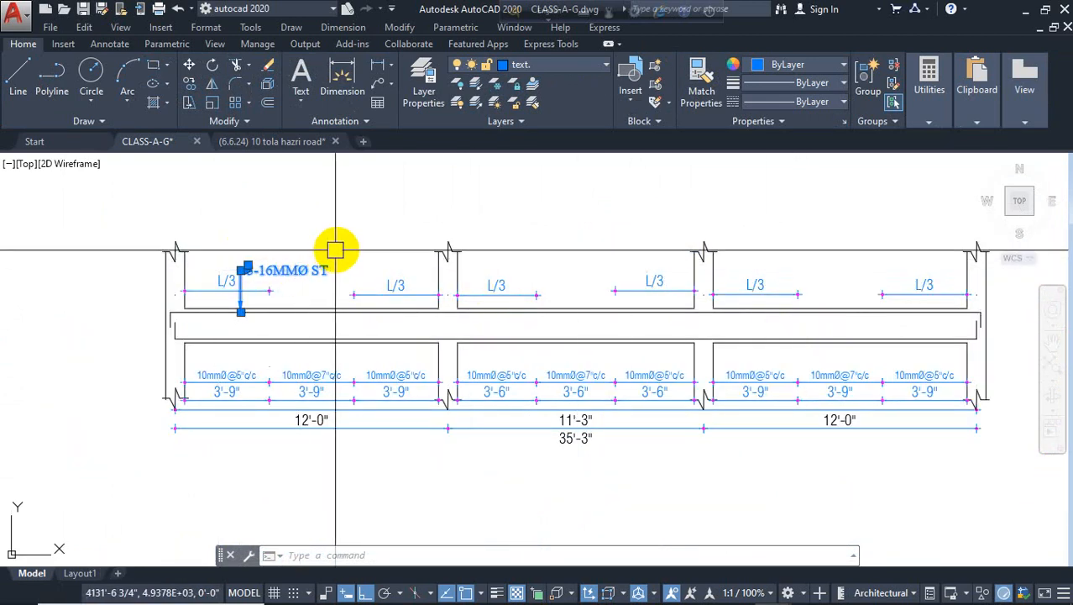
pyautogui.write('co')
pyautogui.press('Return')
pyautogui.click(302, 217)
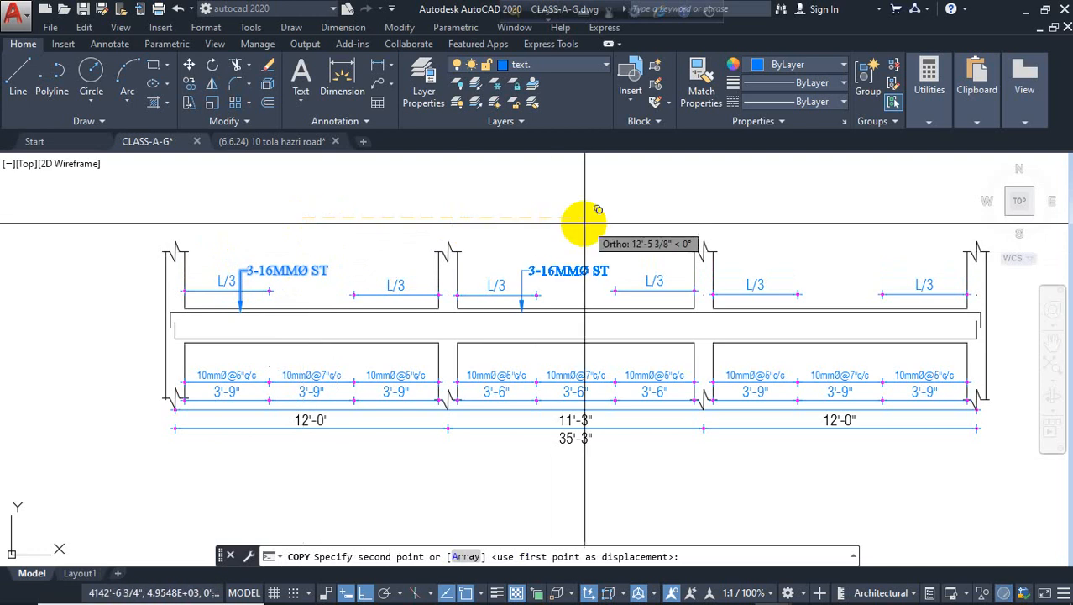
pyautogui.click(581, 225)
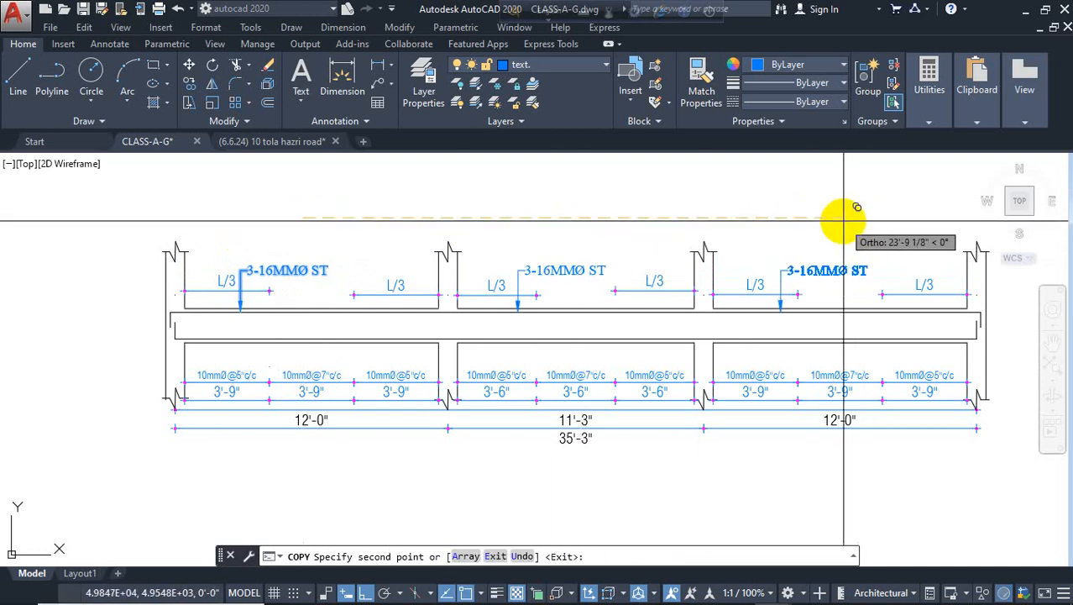
pyautogui.click(843, 220)
pyautogui.press('Escape')
pyautogui.scroll(2, 264, 263)
pyautogui.click(259, 270)
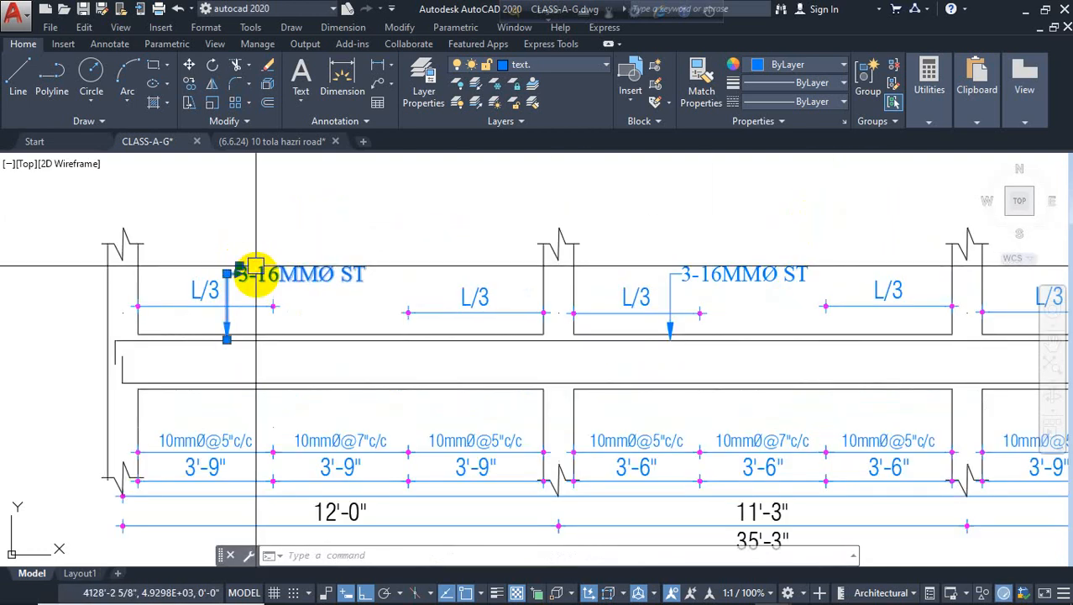
# Mirror the left leader below the beam and move its arrow onto the bottom bar.
pyautogui.write('mi')
pyautogui.press('Return')
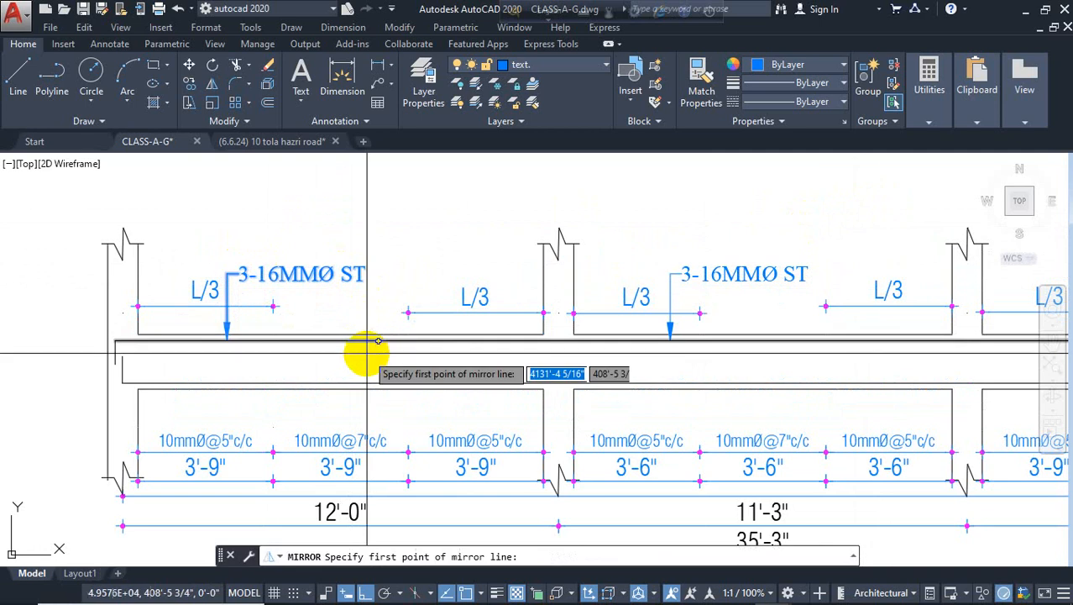
pyautogui.click(367, 353)
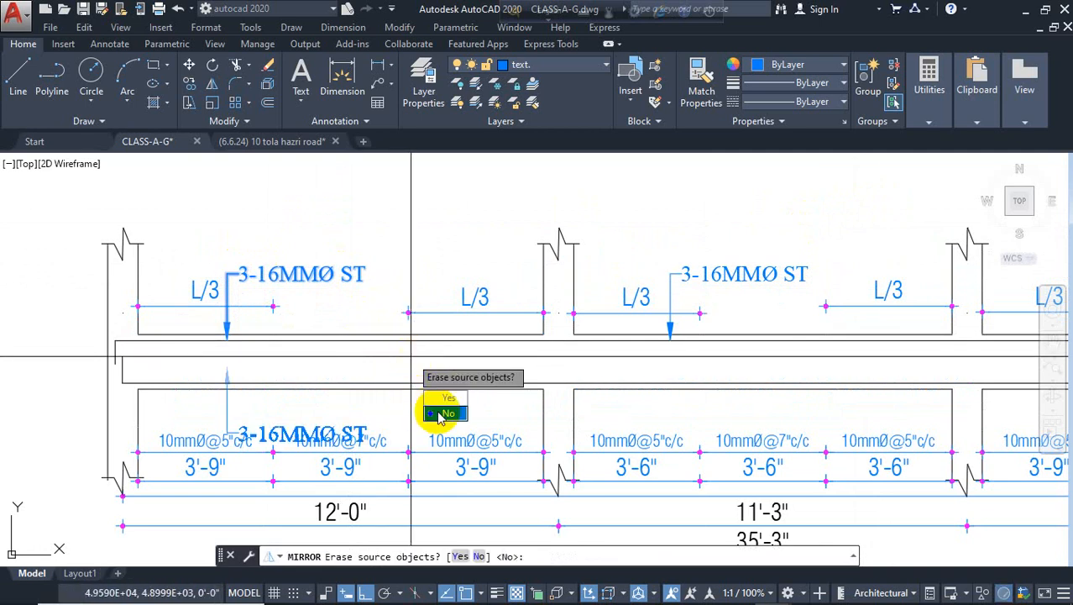
pyautogui.click(440, 417)
pyautogui.scroll(4, 222, 397)
pyautogui.click(233, 392)
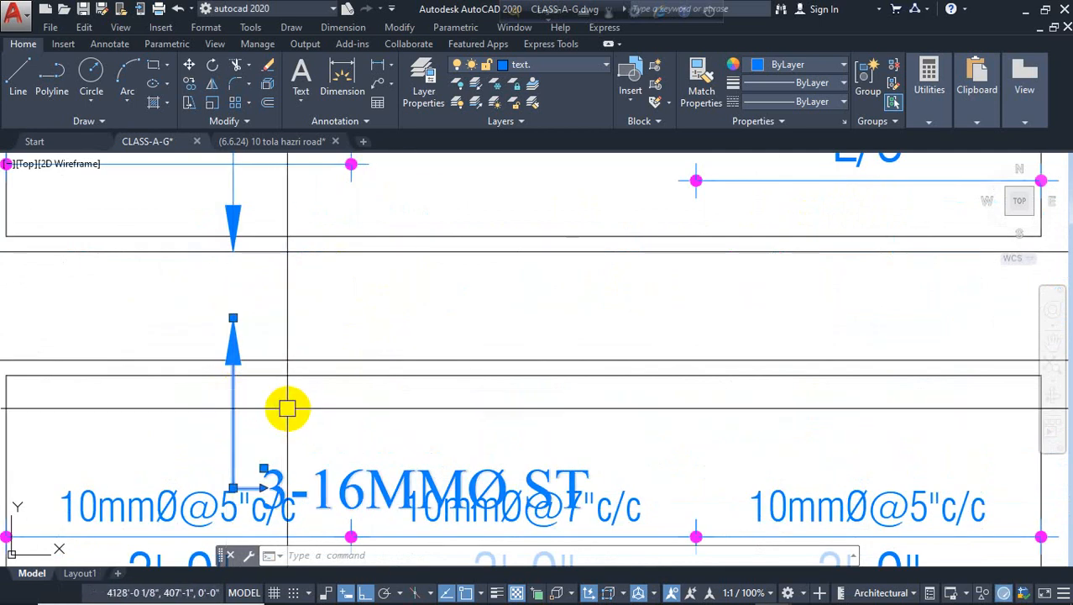
pyautogui.write('m')
pyautogui.press('Return')
pyautogui.click(233, 317)
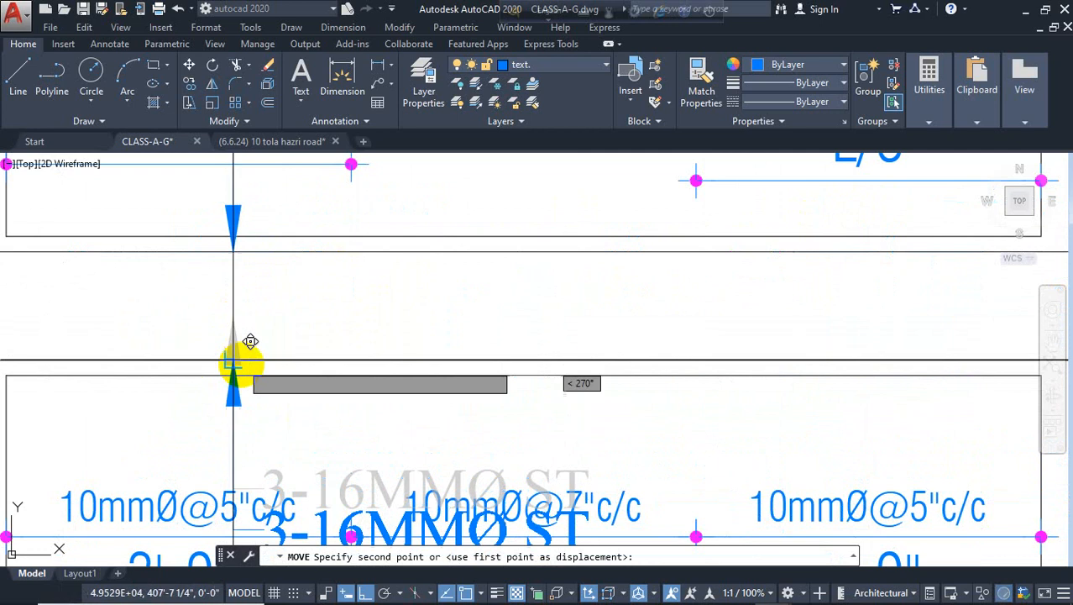
pyautogui.click(234, 358)
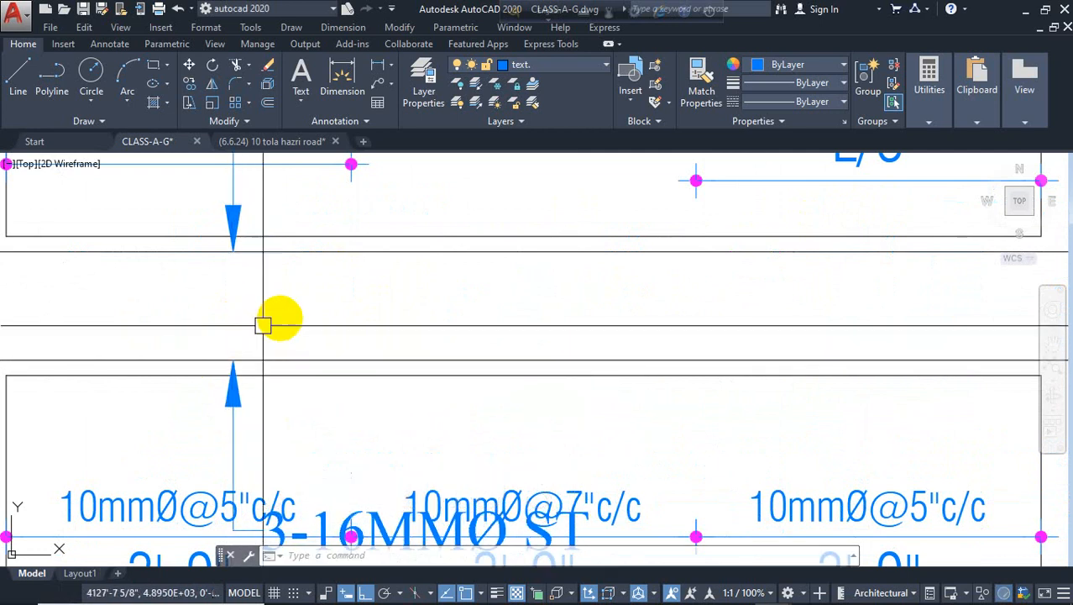
pyautogui.scroll(-4, 286, 345)
pyautogui.scroll(4, 264, 391)
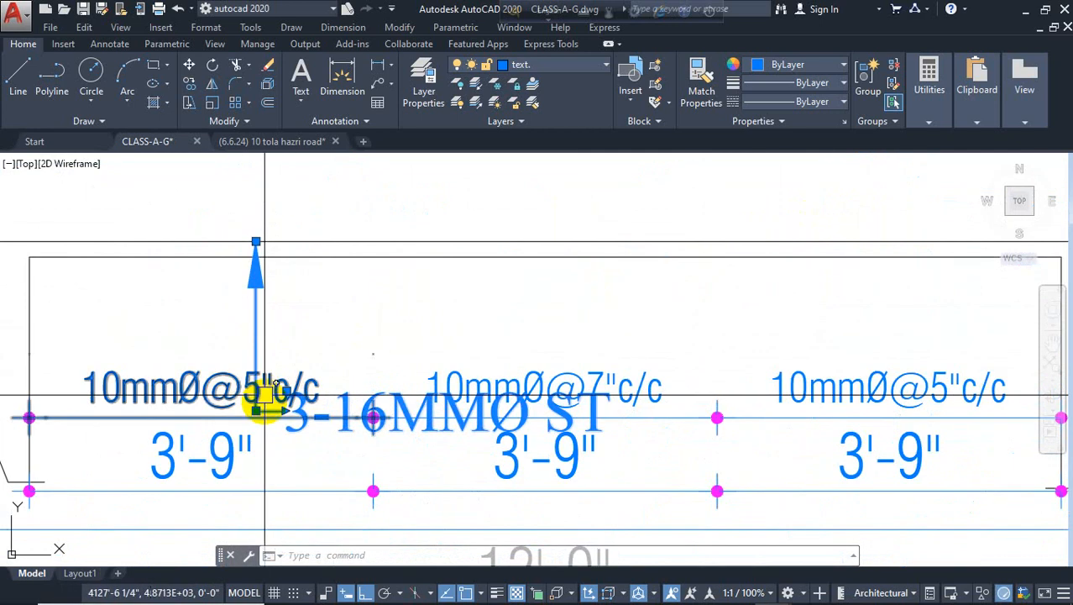
# Raise the mirrored label beside its leader and edit it to read 2-16MMØ ST.
pyautogui.click(256, 410)
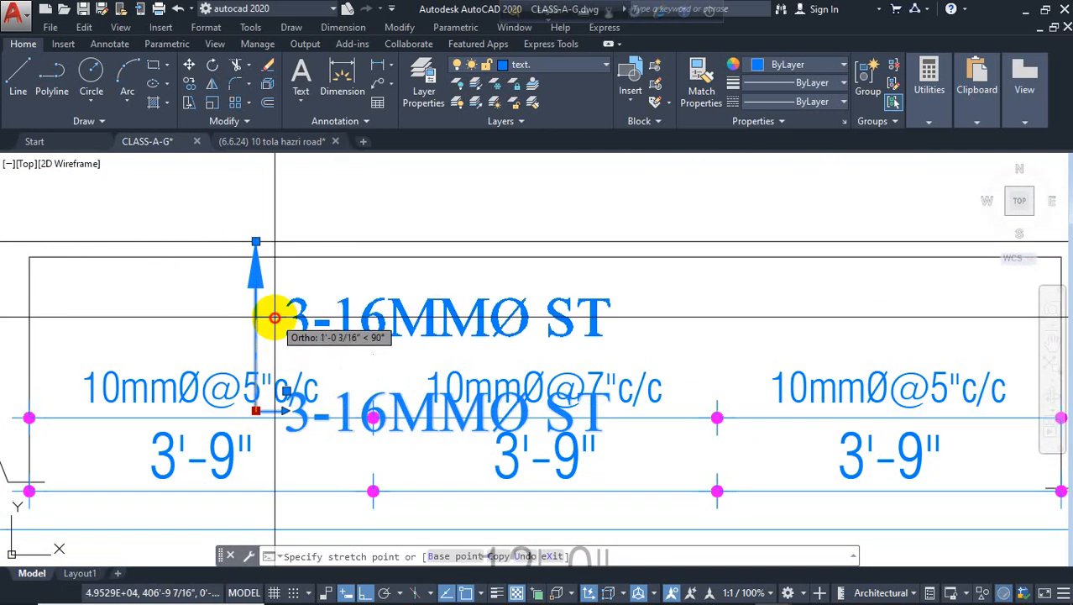
pyautogui.click(275, 318)
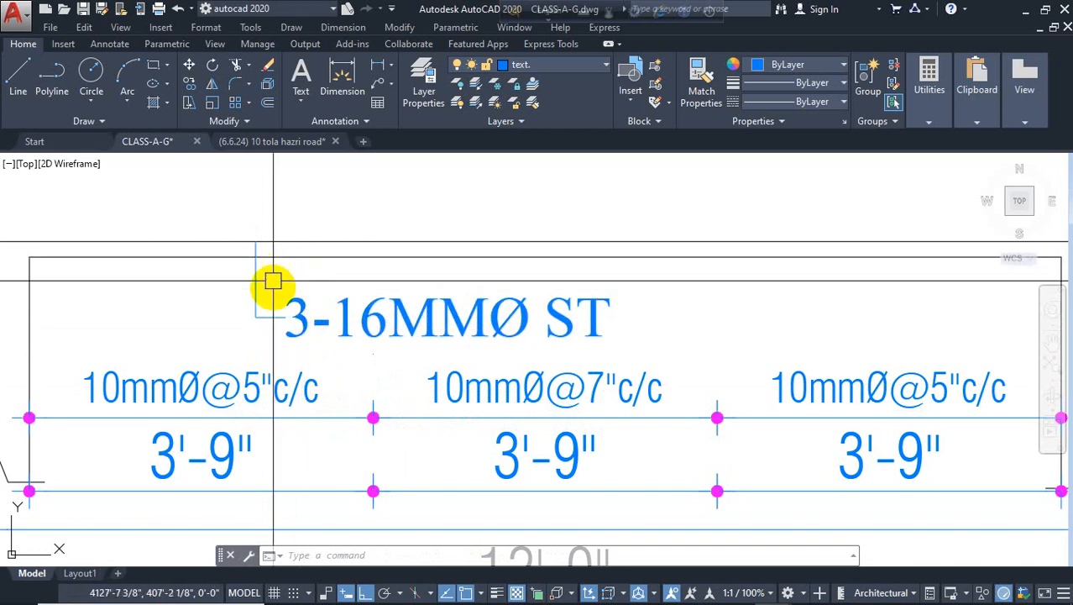
pyautogui.doubleClick(288, 316)
pyautogui.moveTo(287, 318); pyautogui.dragTo(299, 319)
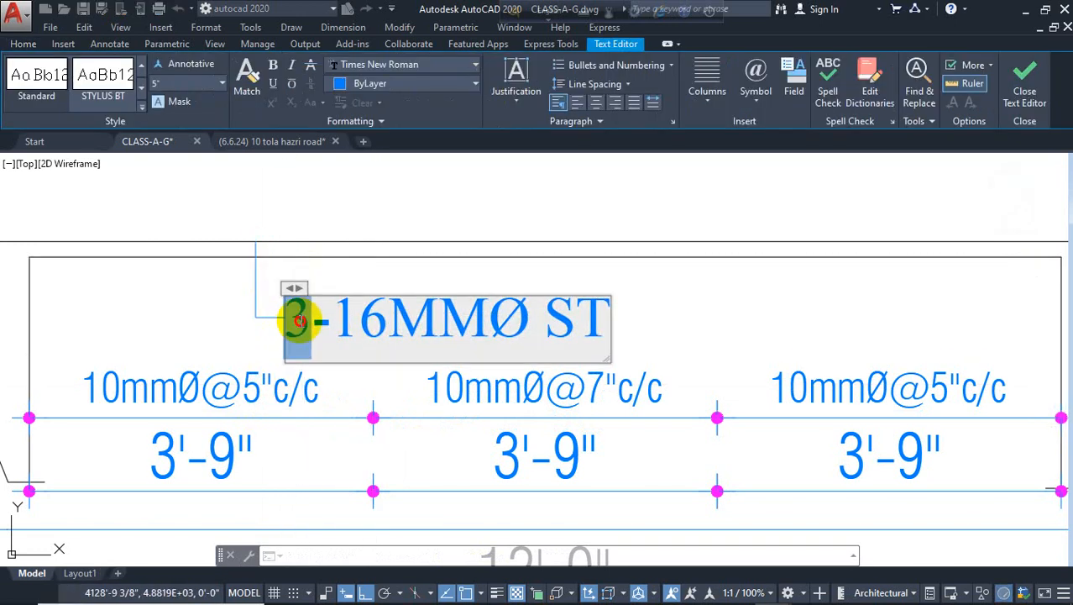
pyautogui.click(399, 247)
pyautogui.scroll(-4, 137, 353)
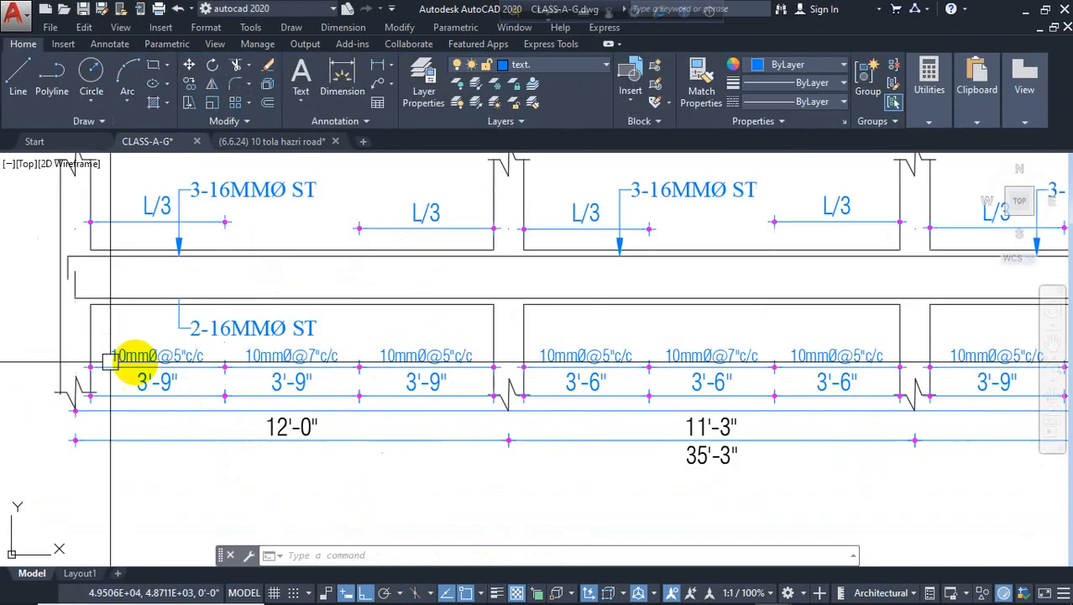
pyautogui.scroll(-8, 136, 343)
pyautogui.scroll(2, 557, 209)
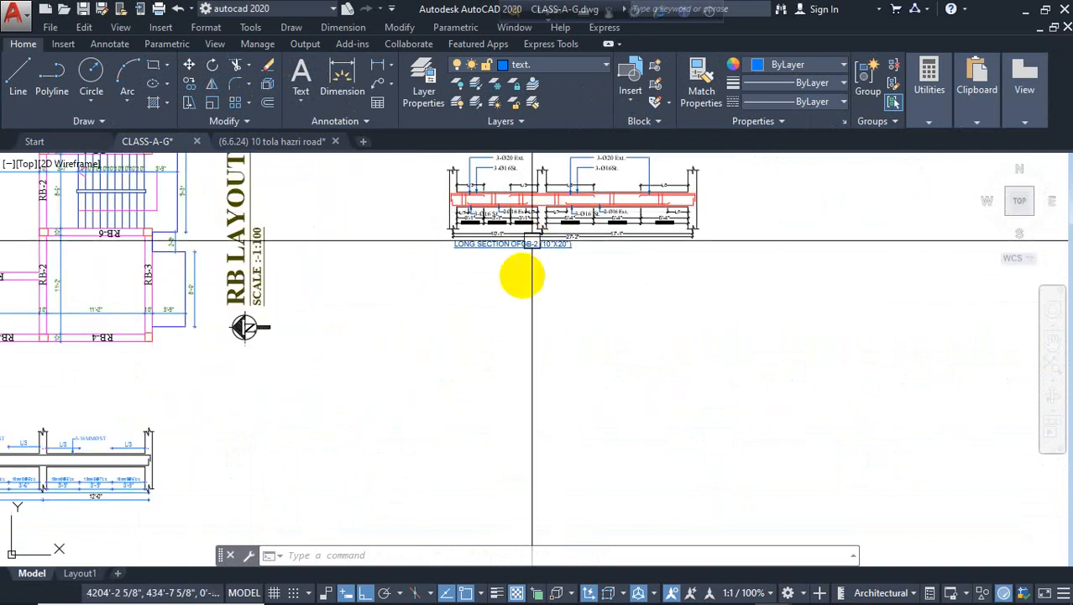
pyautogui.scroll(-6, 521, 277)
pyautogui.moveTo(525, 206); pyautogui.dragTo(524, 319, button='middle')
pyautogui.scroll(9, 519, 250)
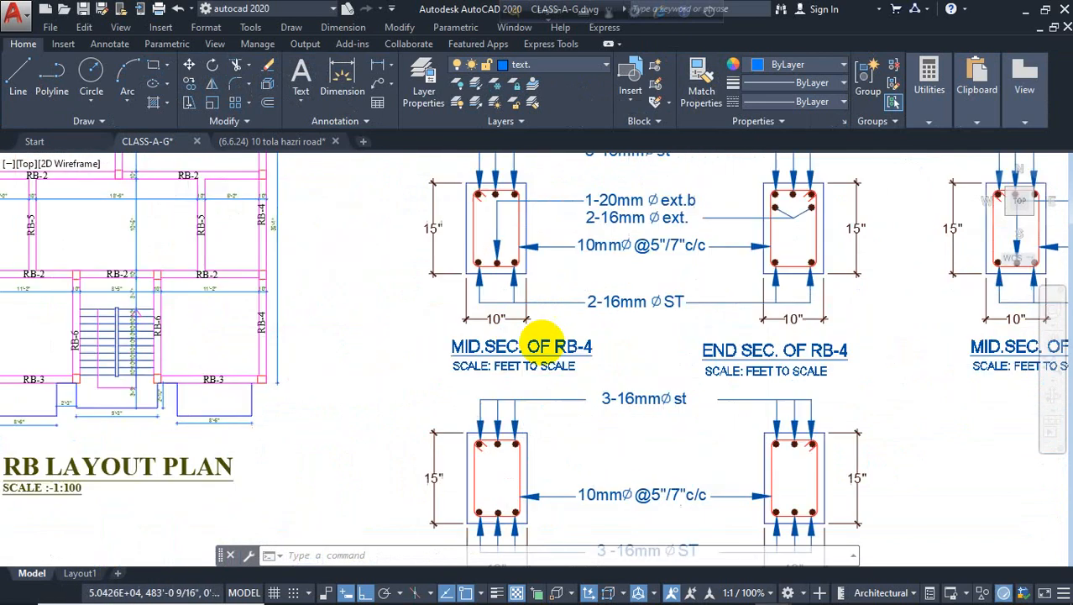
pyautogui.click(495, 334)
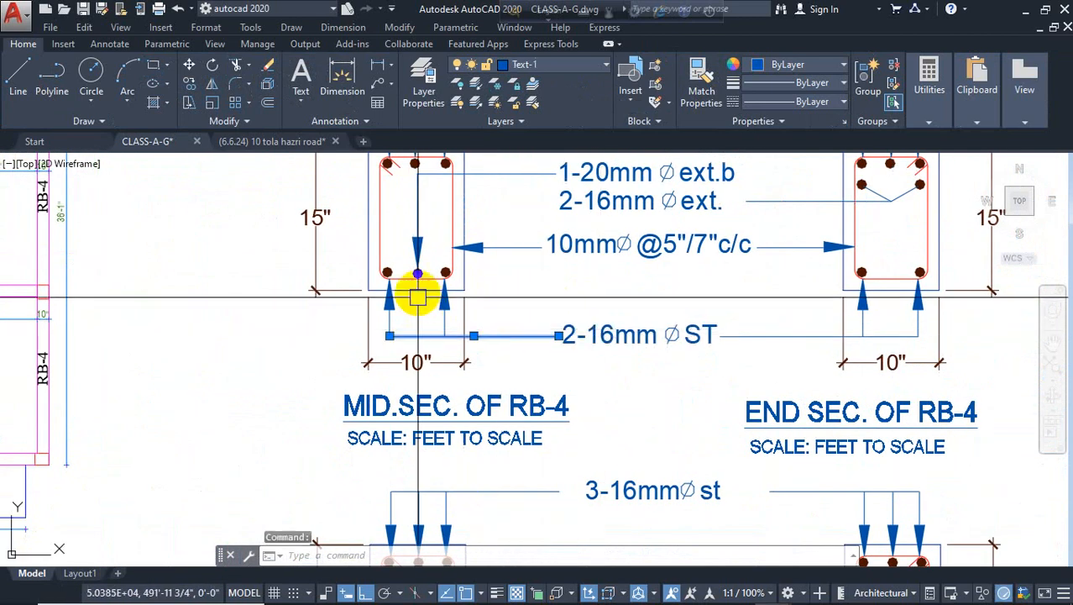
pyautogui.scroll(-2, 475, 350)
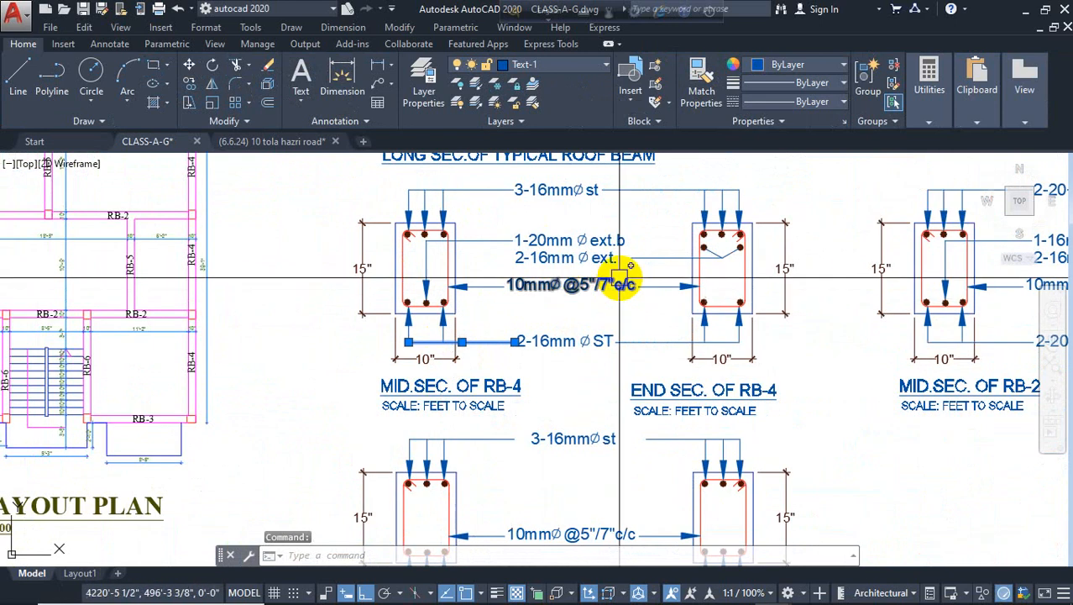
pyautogui.scroll(2, 588, 266)
pyautogui.press('Escape')
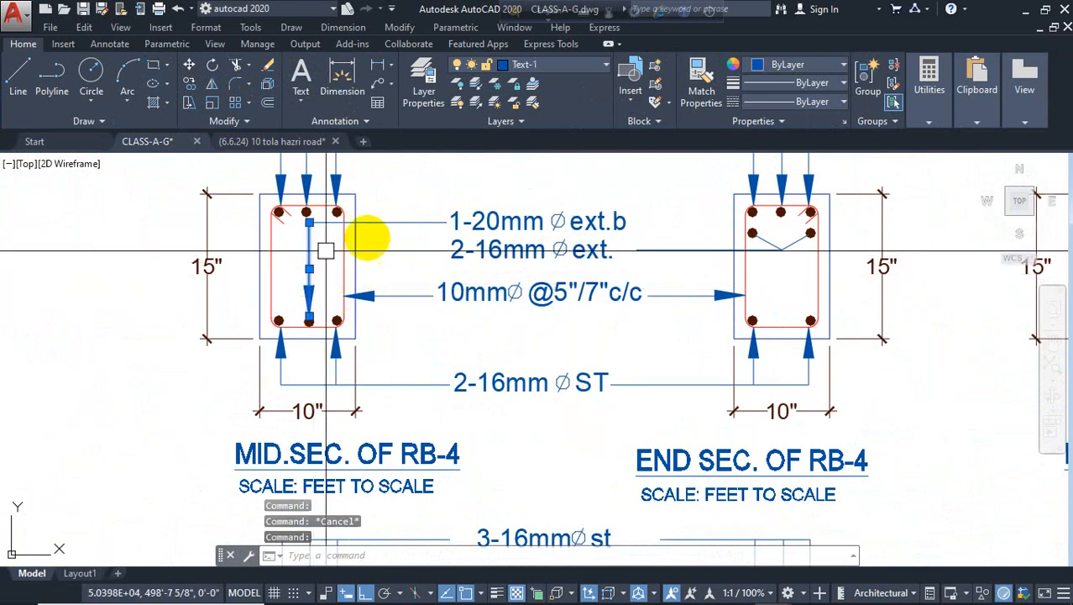
pyautogui.click(450, 222)
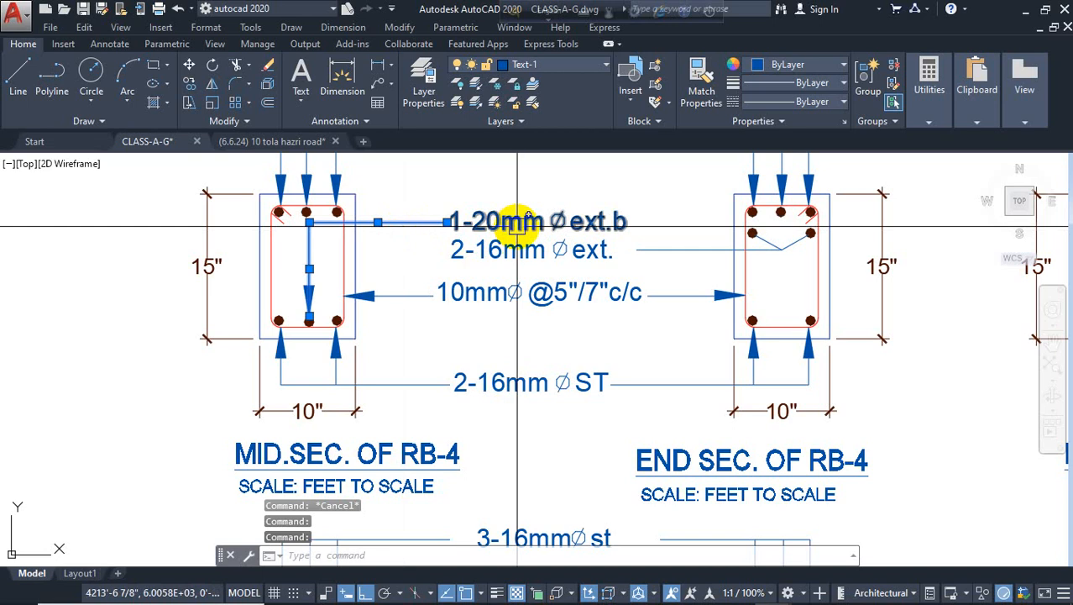
pyautogui.scroll(-6, 529, 243)
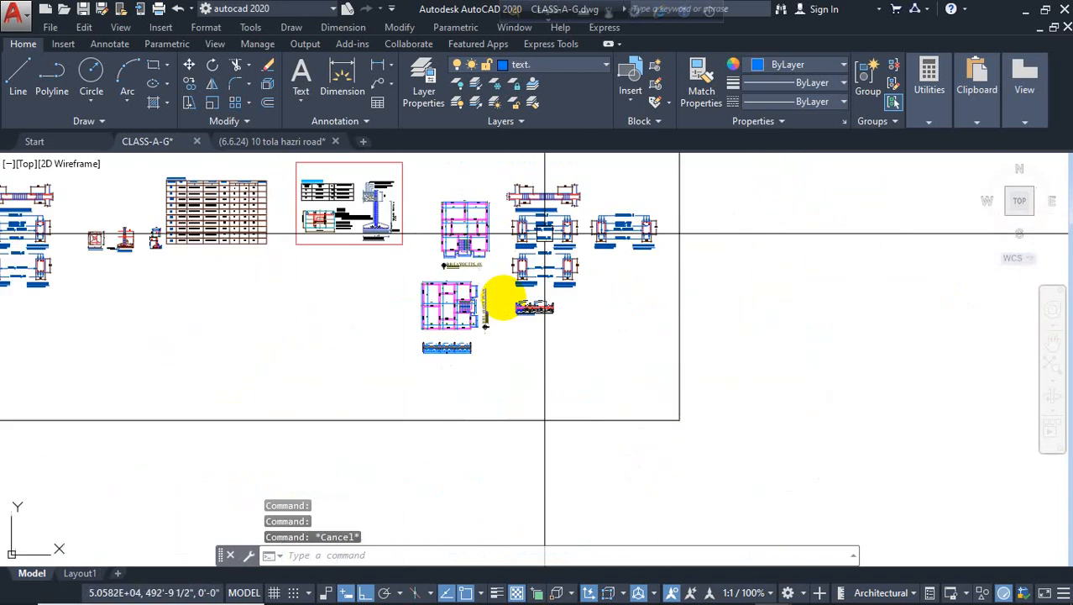
pyautogui.moveTo(419, 388); pyautogui.dragTo(504, 435, button='middle')
pyautogui.scroll(2, 672, 299)
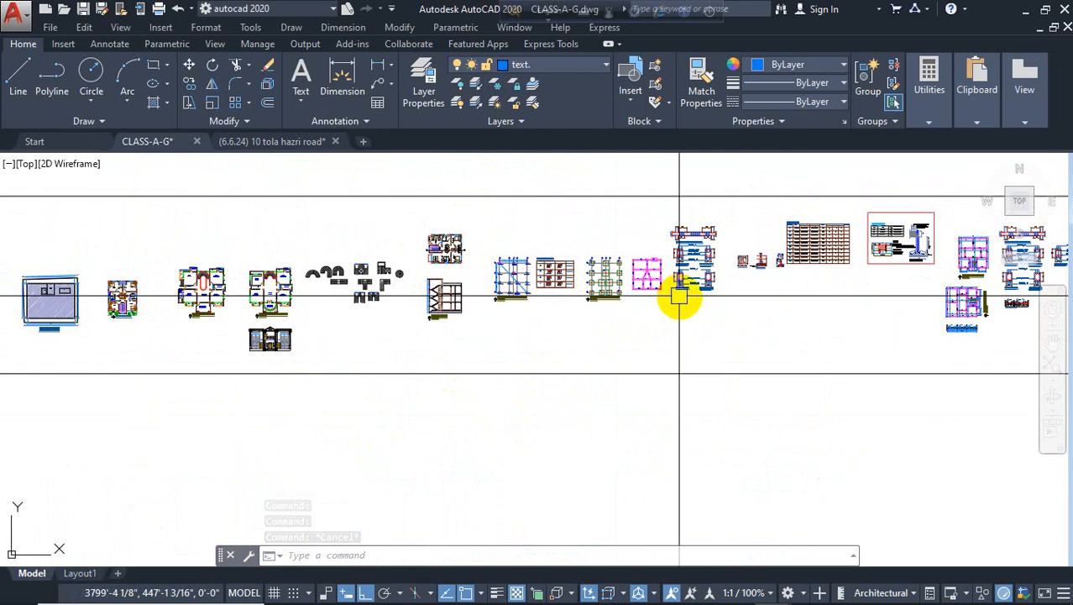
pyautogui.moveTo(845, 328); pyautogui.dragTo(617, 340, button='middle')
pyautogui.scroll(6, 799, 342)
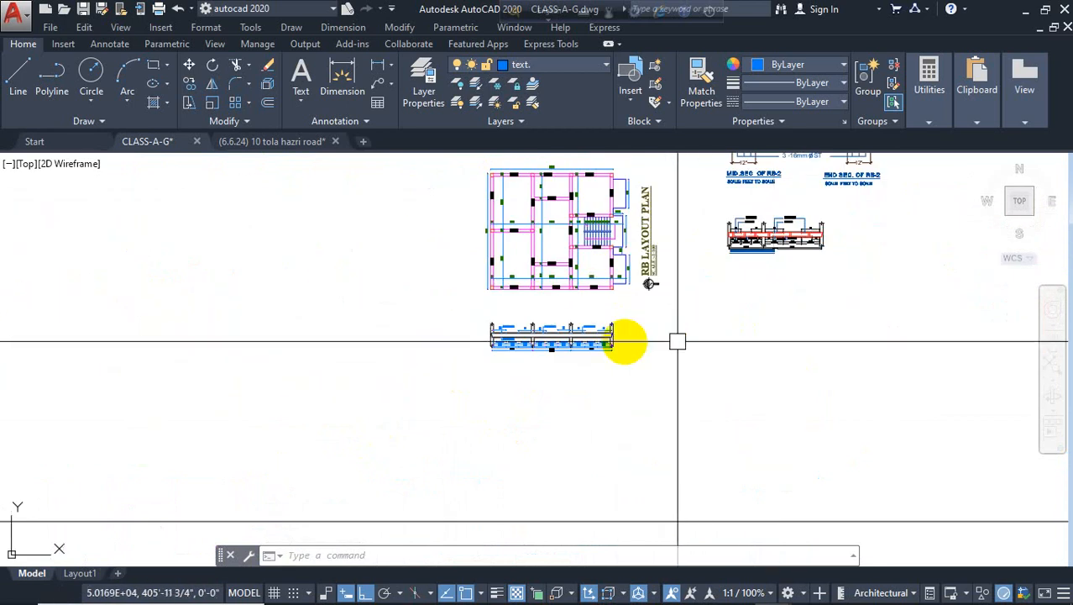
pyautogui.scroll(4, 601, 340)
pyautogui.scroll(4, 516, 307)
pyautogui.moveTo(392, 398); pyautogui.dragTo(484, 376, button='middle')
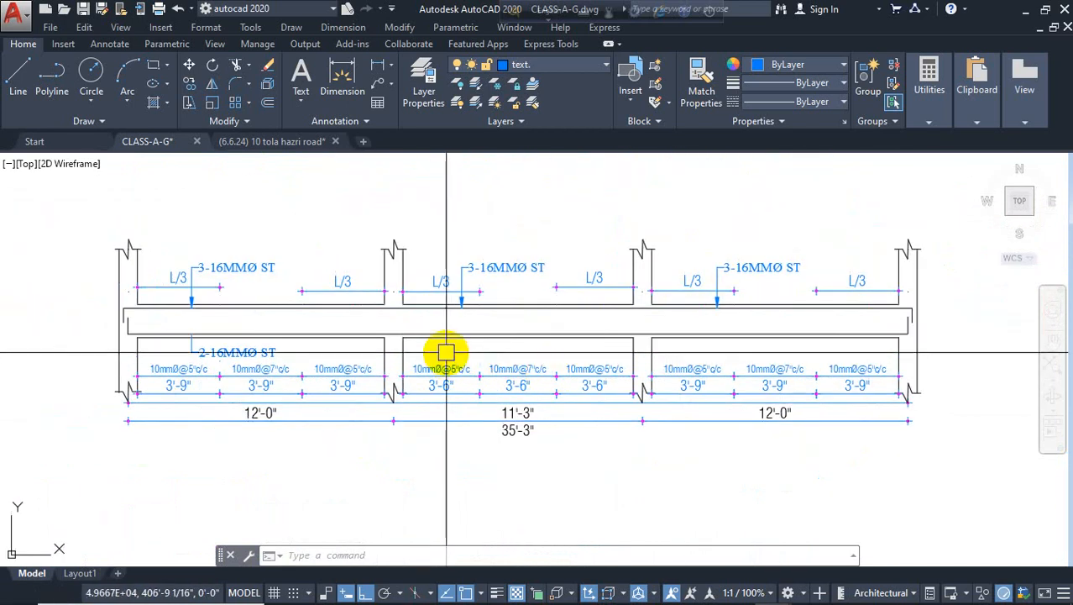
pyautogui.scroll(4, 907, 319)
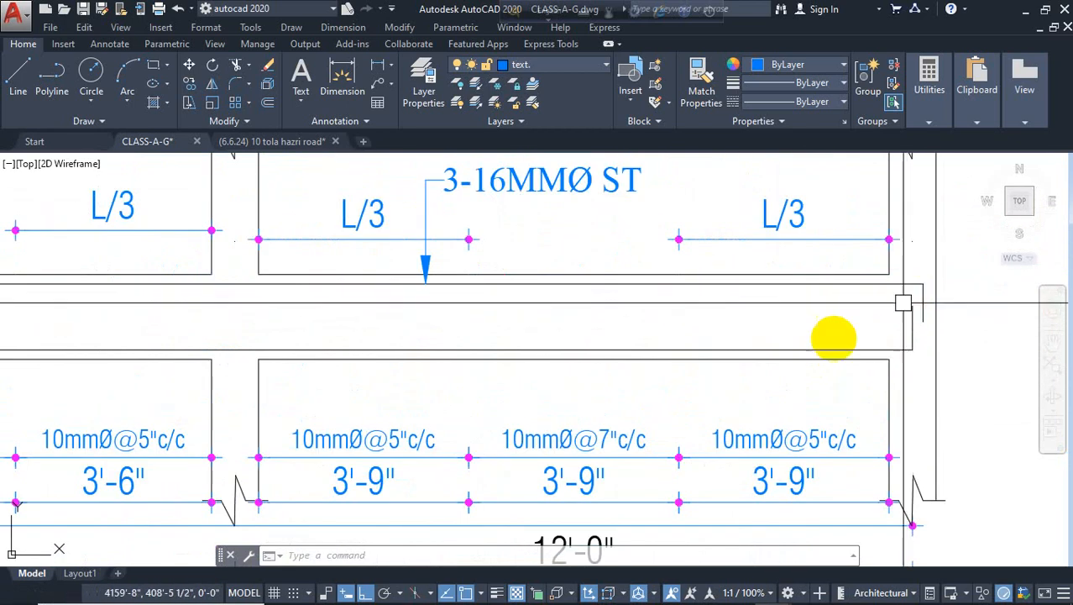
pyautogui.scroll(-4, 307, 179)
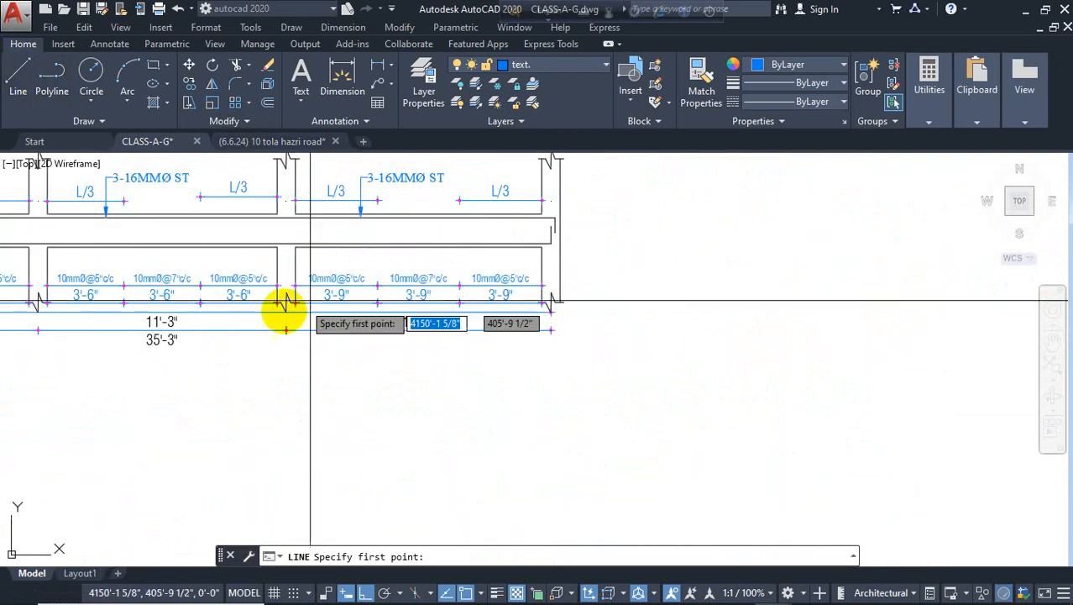
# Draw a vertical line at the beam's left end, match it to the outline, and make Steel current.
pyautogui.moveTo(286, 311); pyautogui.dragTo(650, 361, button='middle')
pyautogui.scroll(6, 158, 277)
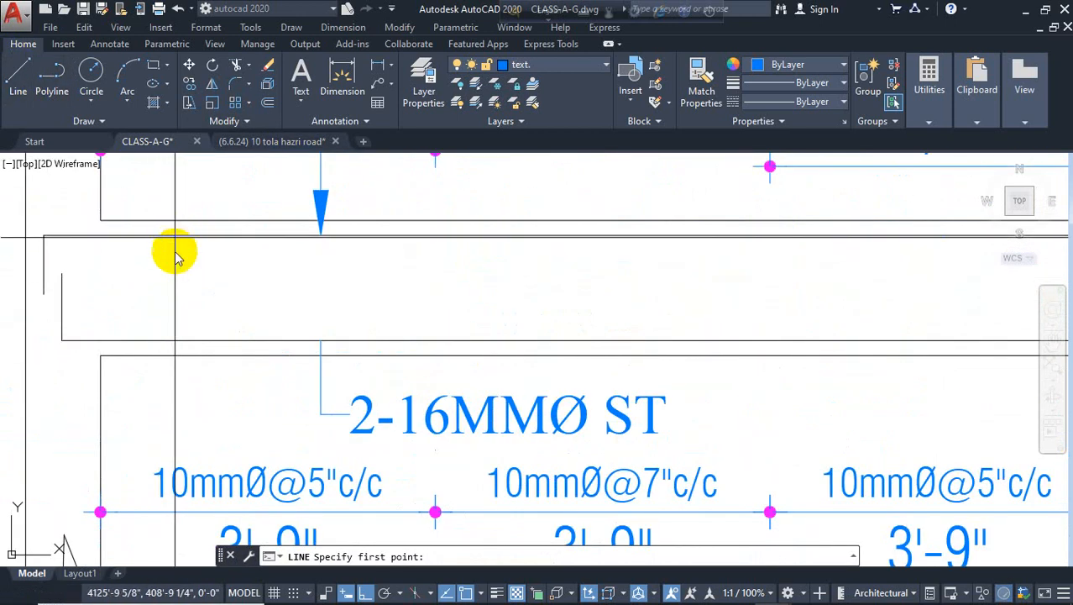
pyautogui.click(174, 236)
pyautogui.click(175, 340)
pyautogui.press('Return')
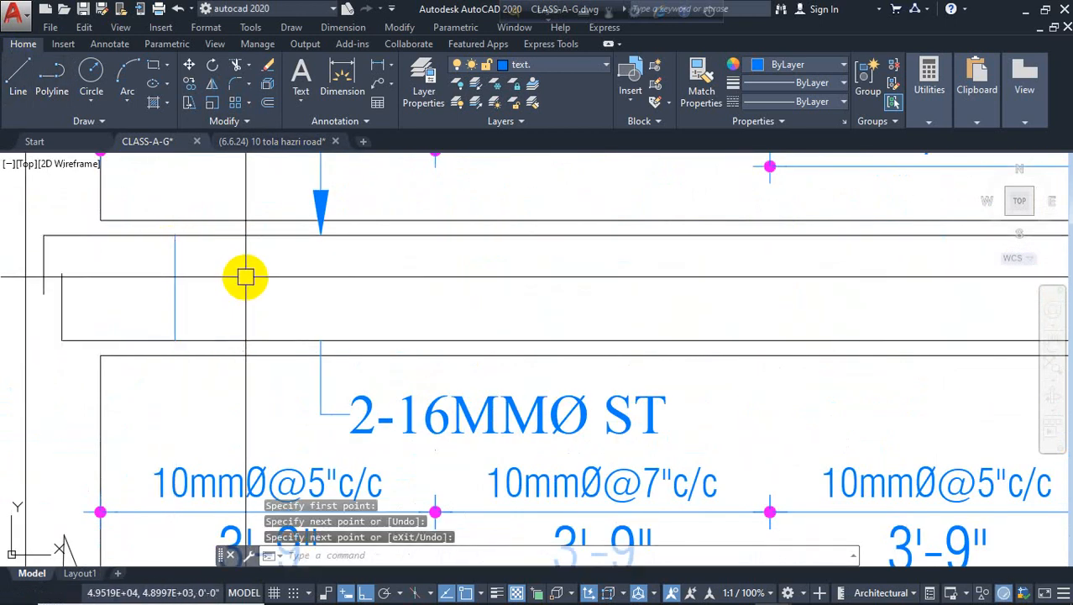
pyautogui.write('ma')
pyautogui.press('Return')
pyautogui.click(216, 338)
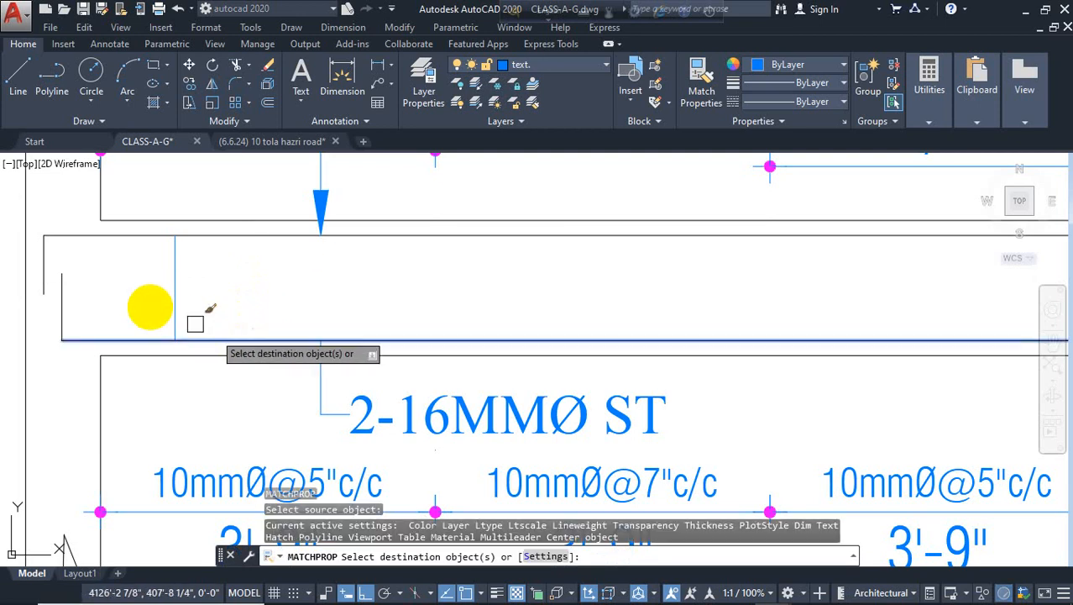
pyautogui.click(174, 290)
pyautogui.press('Escape')
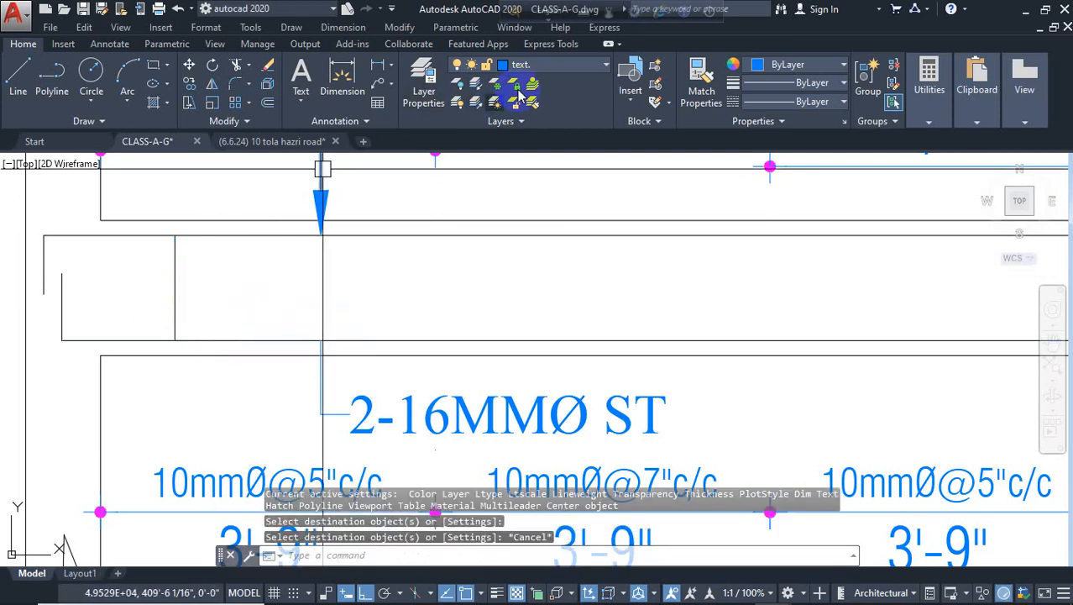
pyautogui.click(571, 65)
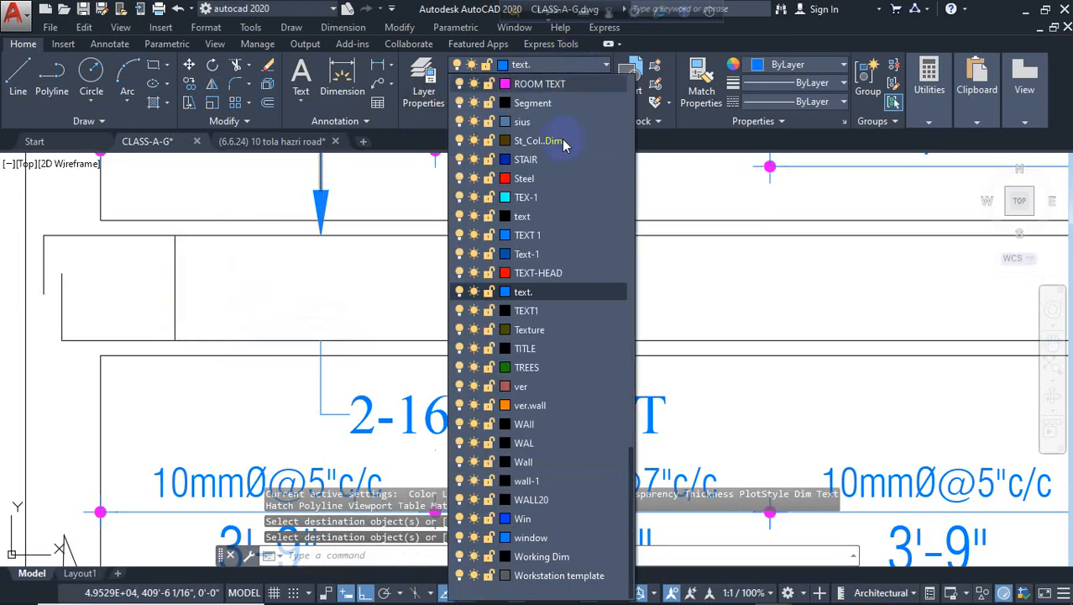
pyautogui.click(555, 181)
# Put the new vertical line and the beam's left-end lines on the Steel layer.
pyautogui.click(178, 250)
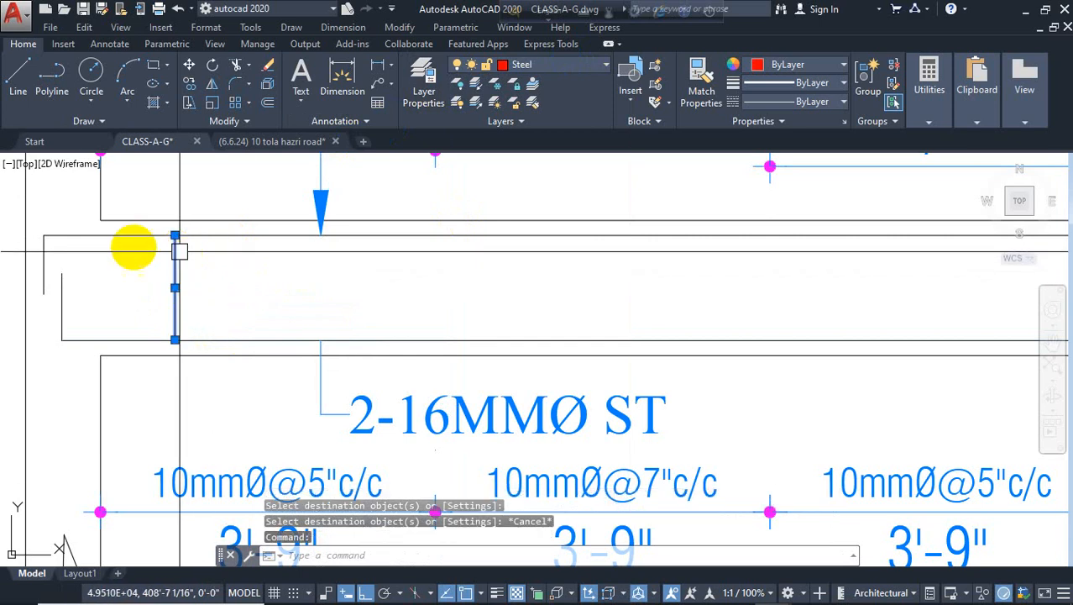
pyautogui.click(69, 217)
pyautogui.click(19, 348)
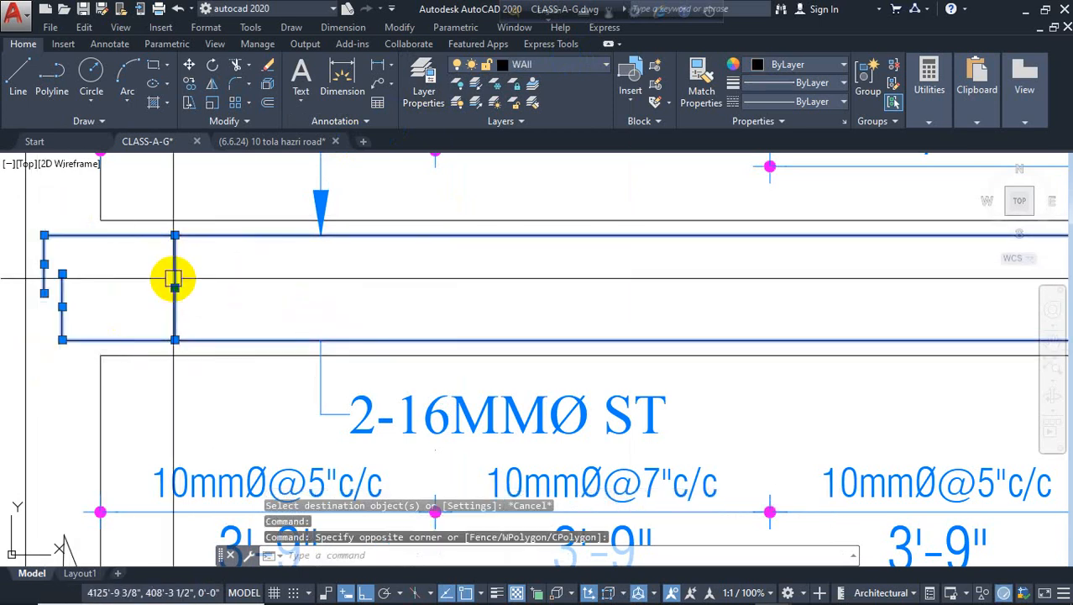
pyautogui.scroll(-6, 16, 336)
pyautogui.scroll(4, 831, 299)
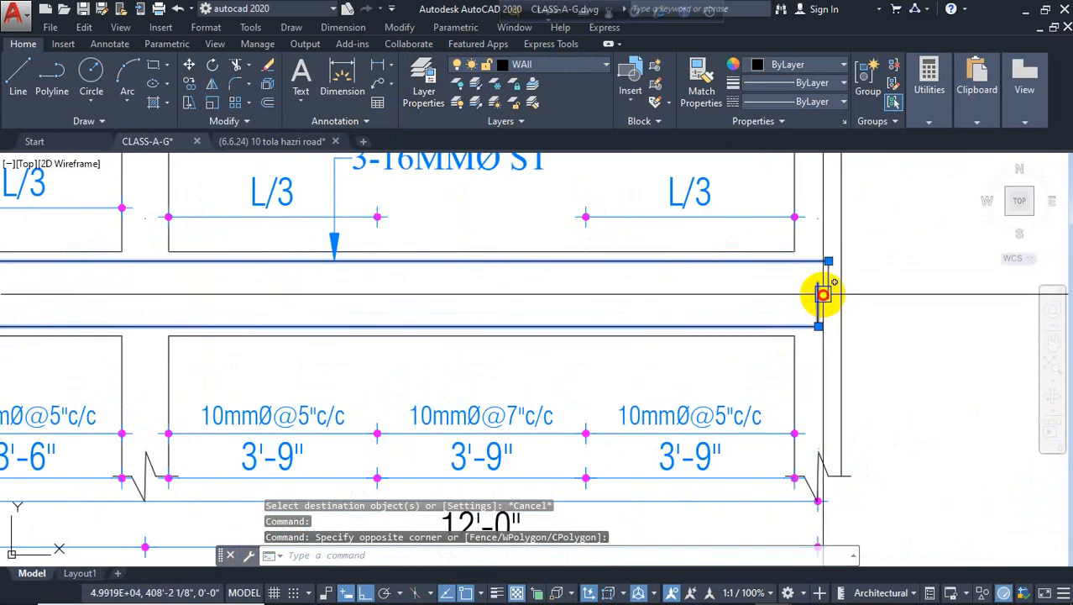
pyautogui.scroll(2, 821, 270)
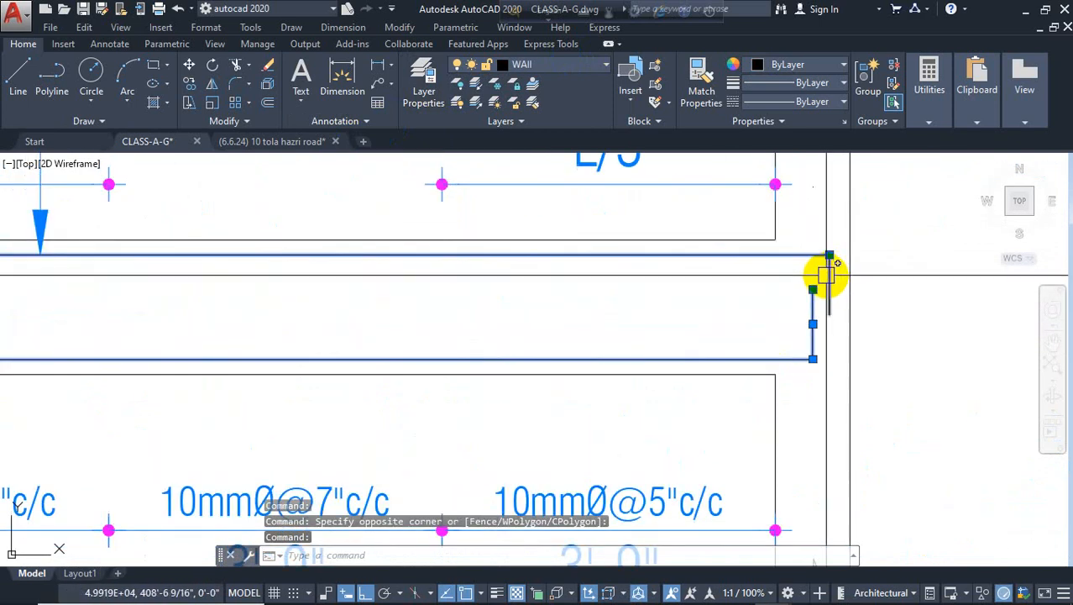
pyautogui.click(550, 69)
pyautogui.scroll(2, 546, 203)
pyautogui.click(546, 175)
pyautogui.scroll(-2, 647, 281)
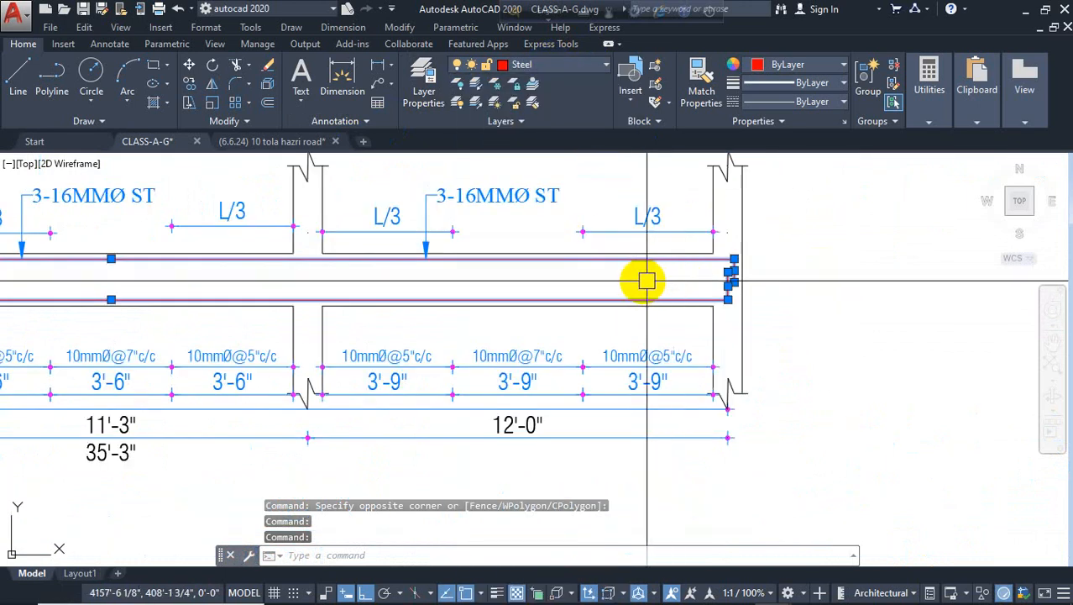
pyautogui.scroll(-3, 258, 278)
pyautogui.scroll(4, 206, 278)
pyautogui.press('Escape')
pyautogui.moveTo(205, 278); pyautogui.dragTo(401, 281, button='middle')
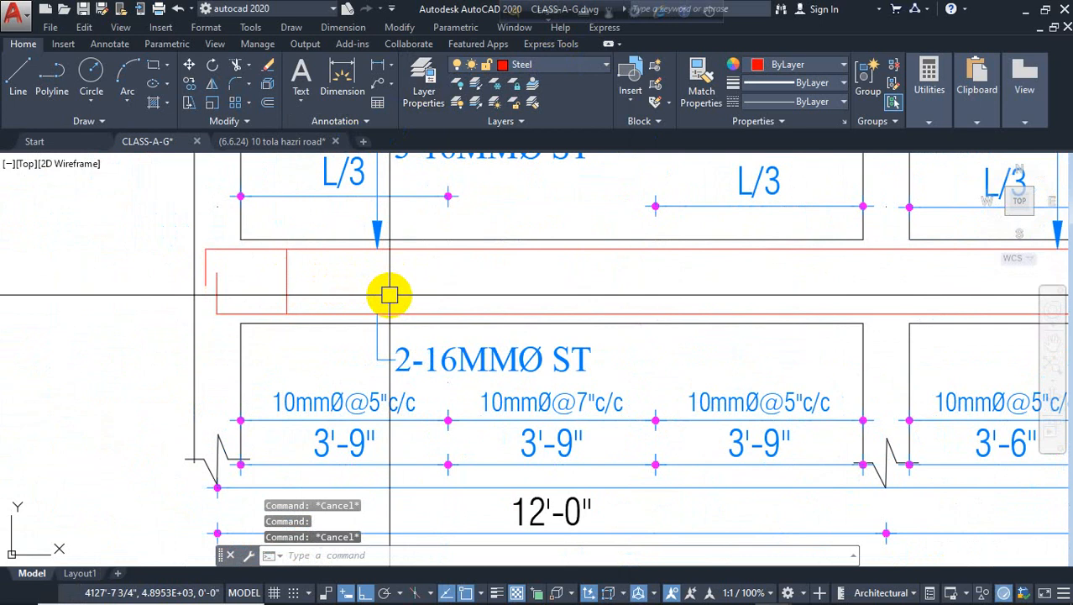
# Offset the end stirrup line twice at 5 inches to form a three-line group.
pyautogui.write('o')
pyautogui.press('Return')
pyautogui.write('5')
pyautogui.press('Return')
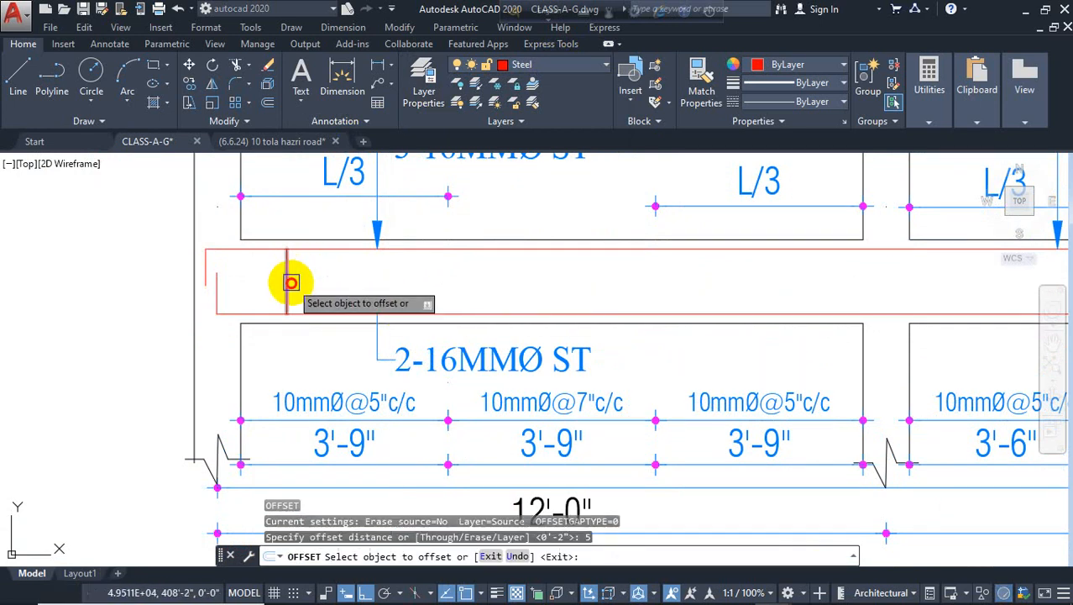
pyautogui.click(291, 282)
pyautogui.click(383, 275)
pyautogui.press('Escape')
pyautogui.click(310, 291)
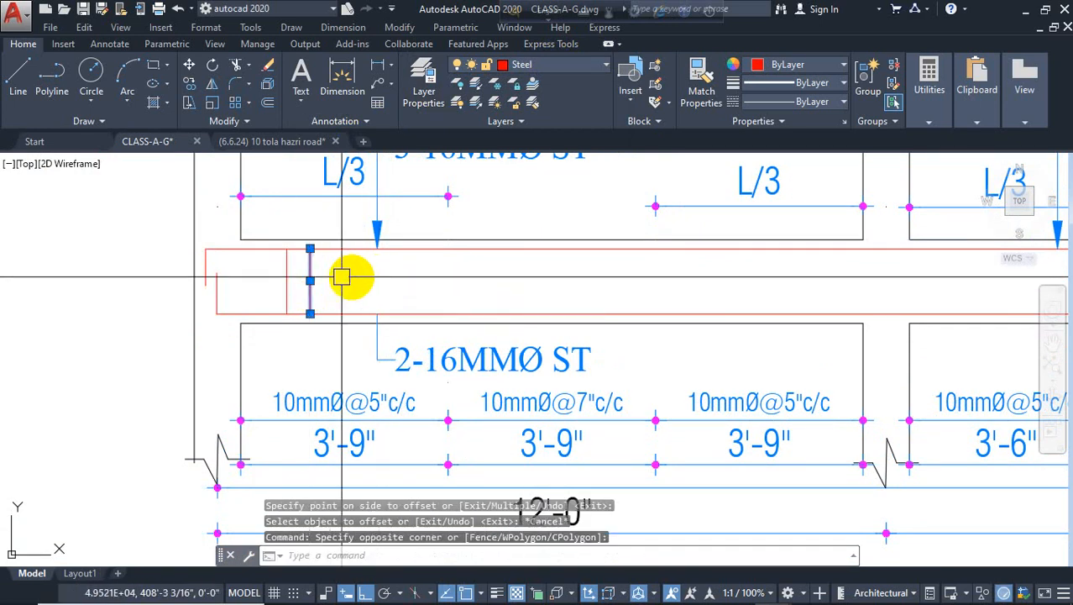
pyautogui.press('Escape')
pyautogui.press('Return')
pyautogui.press('Return')
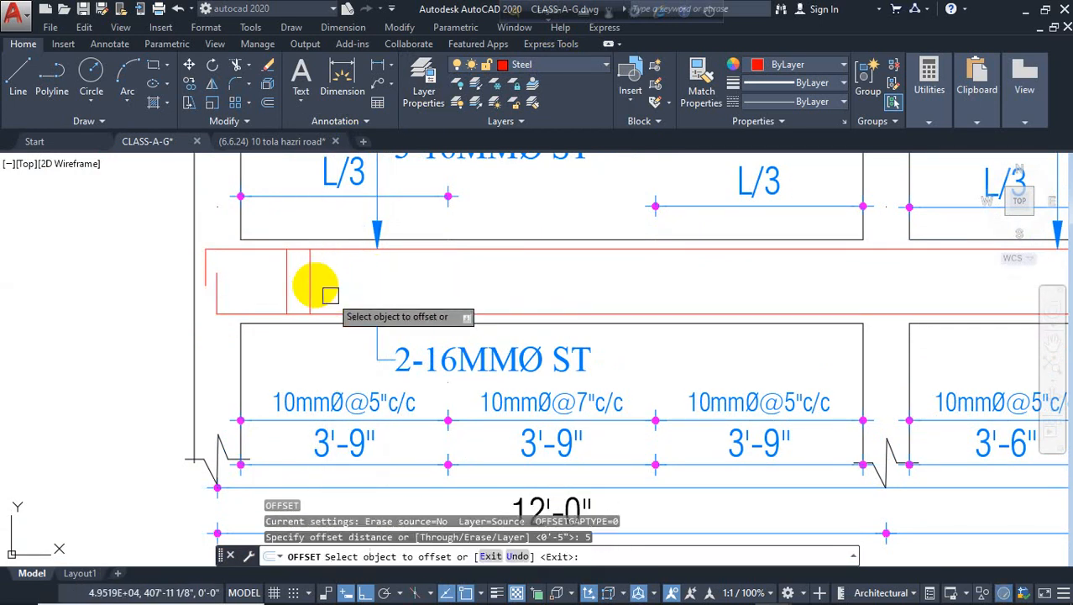
pyautogui.click(310, 282)
pyautogui.click(364, 276)
pyautogui.press('Escape')
# Copy the three-line stirrup group to seven positions along the beam.
pyautogui.click(288, 290)
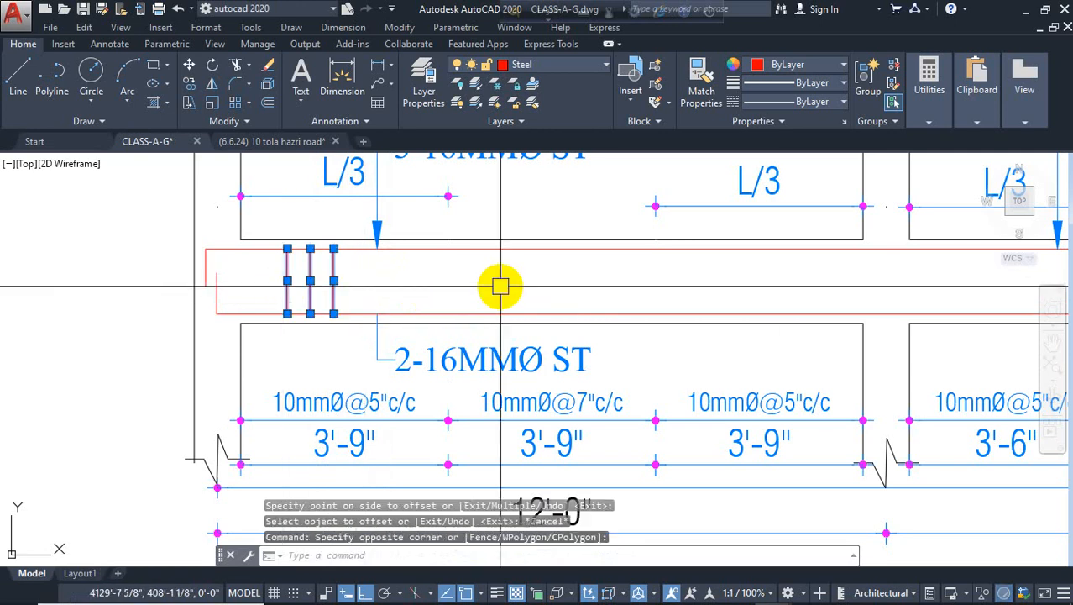
pyautogui.write('co')
pyautogui.press('Return')
pyautogui.click(492, 272)
pyautogui.click(755, 271)
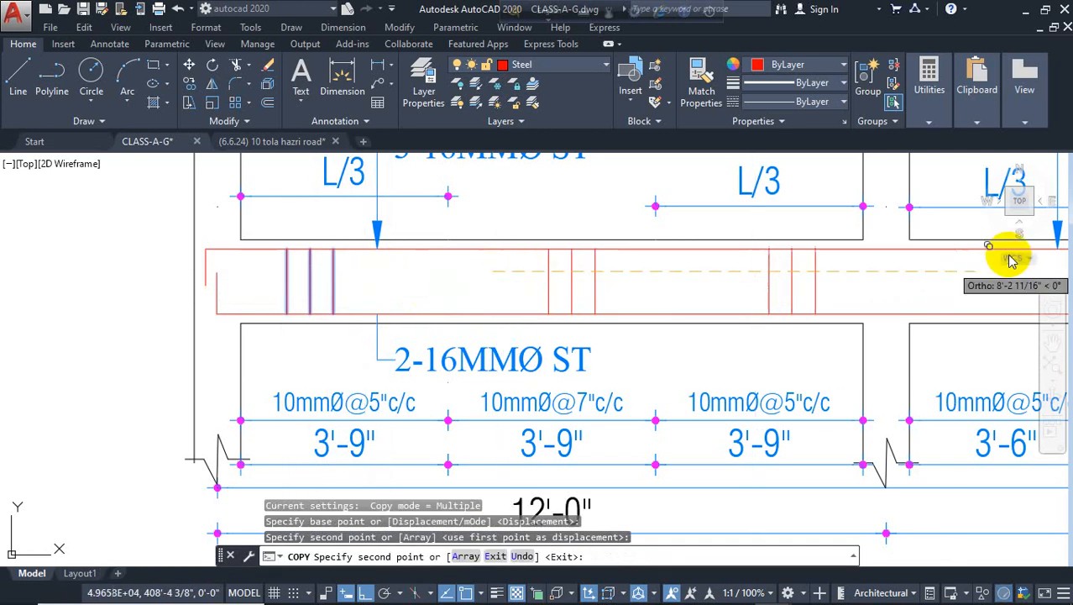
pyautogui.click(994, 275)
pyautogui.moveTo(994, 276)
pyautogui.mouseDown(button='middle')
pyautogui.moveTo(655, 302)
pyautogui.moveTo(415, 305)
pyautogui.mouseUp(button='middle')
pyautogui.click(596, 300)
pyautogui.click(787, 300)
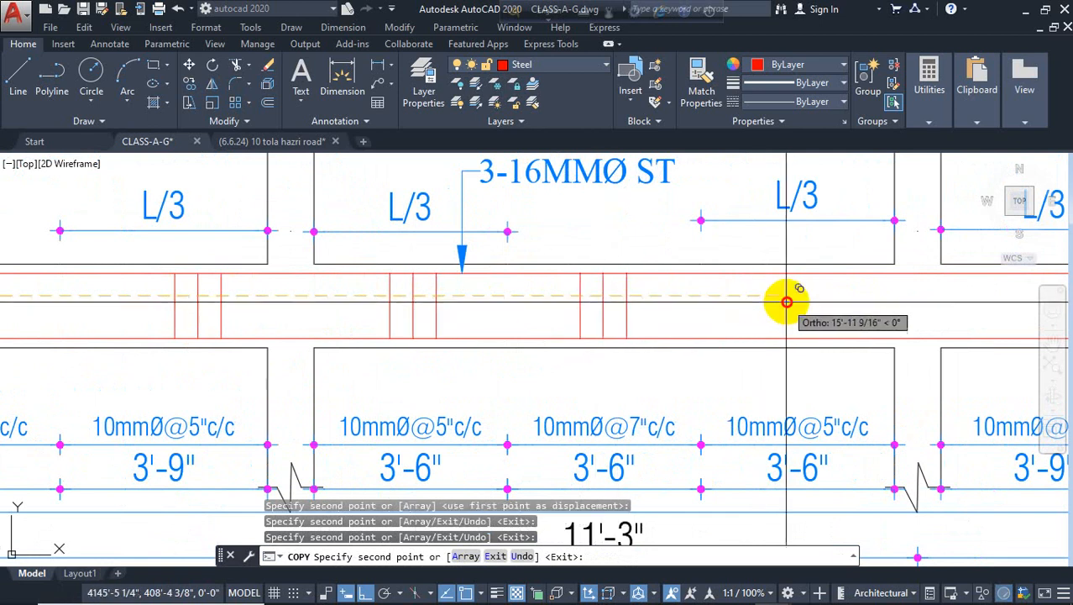
pyautogui.moveTo(960, 299); pyautogui.dragTo(532, 317, button='middle')
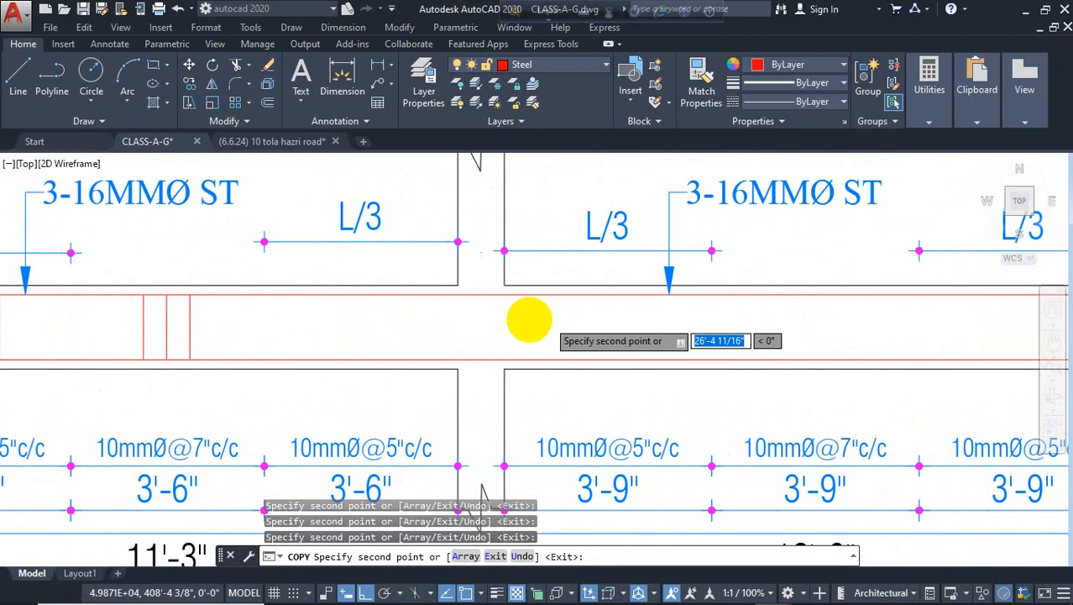
pyautogui.click(601, 312)
pyautogui.click(799, 307)
pyautogui.moveTo(856, 317); pyautogui.dragTo(527, 314, button='middle')
pyautogui.click(718, 305)
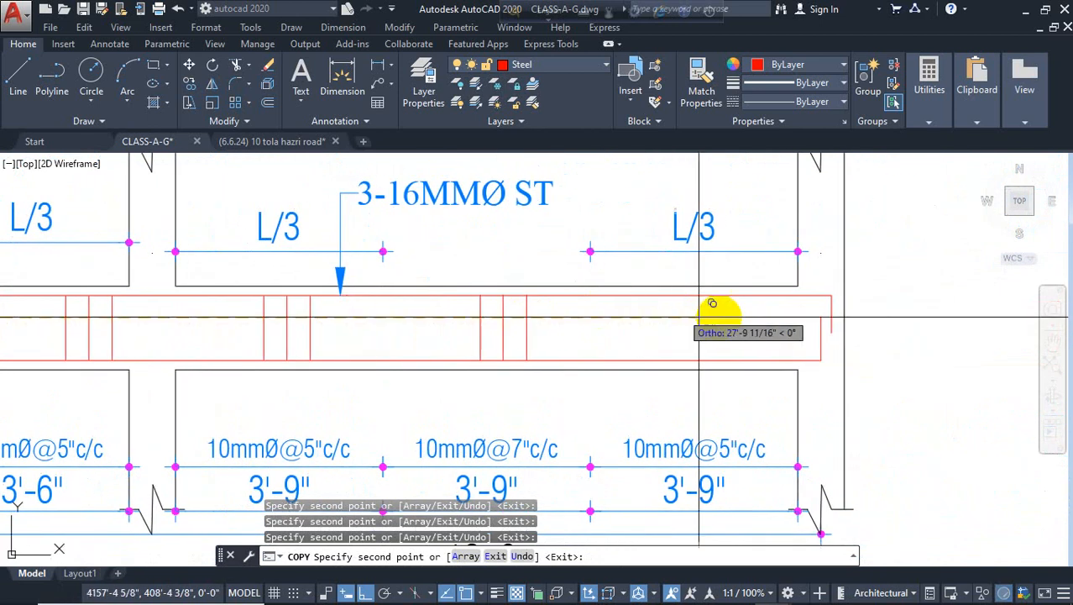
pyautogui.press('Escape')
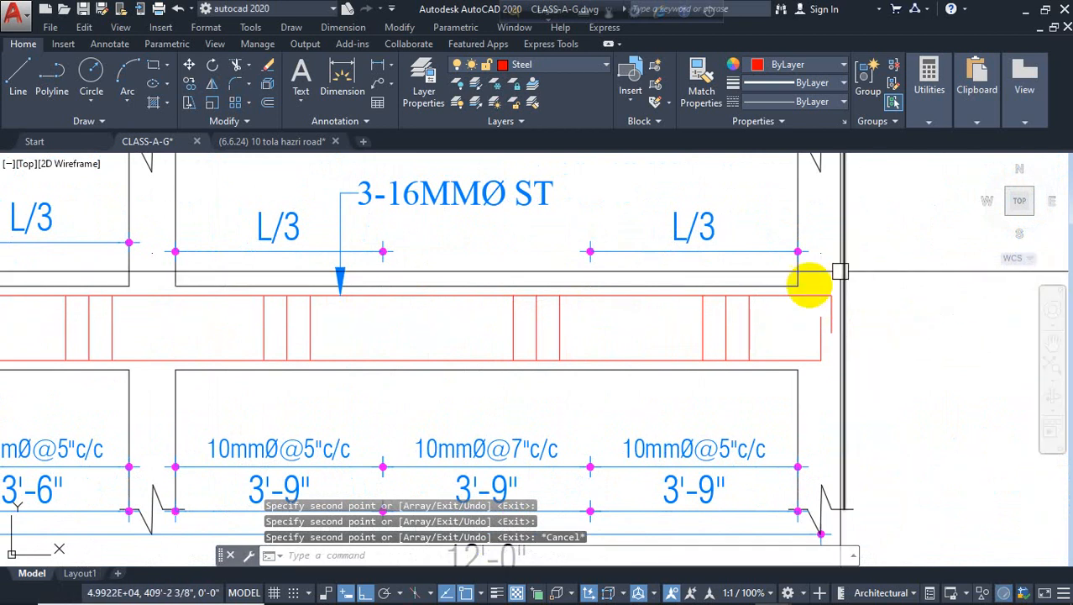
pyautogui.scroll(-5, 781, 336)
pyautogui.scroll(-2, 441, 389)
pyautogui.moveTo(436, 388); pyautogui.dragTo(618, 369, button='middle')
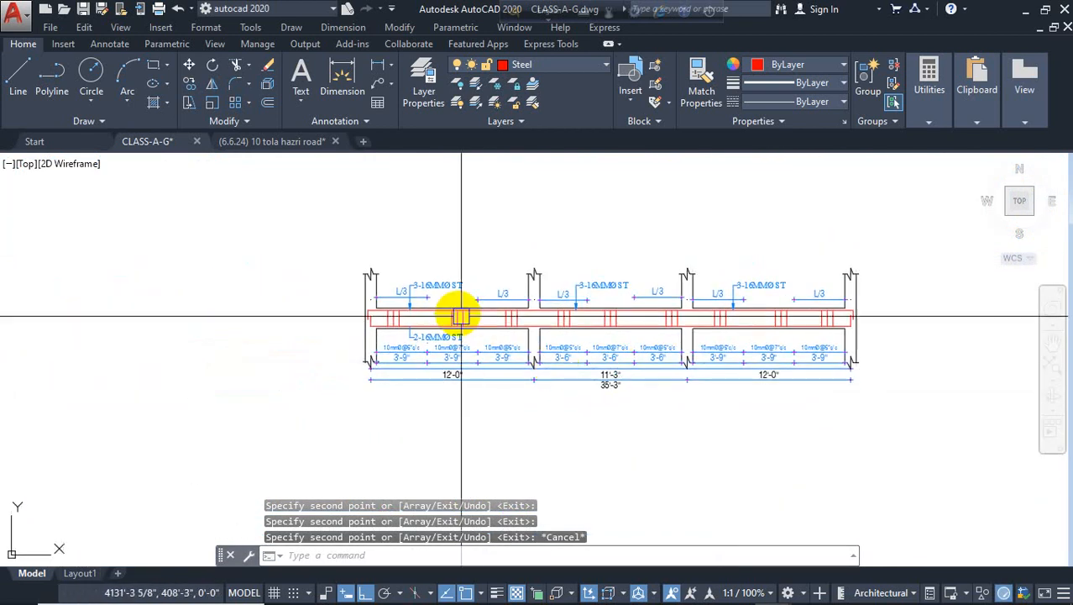
# Copy the left span's 2-16MMØ ST bottom-bar leader into the middle and right spans.
pyautogui.scroll(4, 460, 314)
pyautogui.scroll(2, 378, 353)
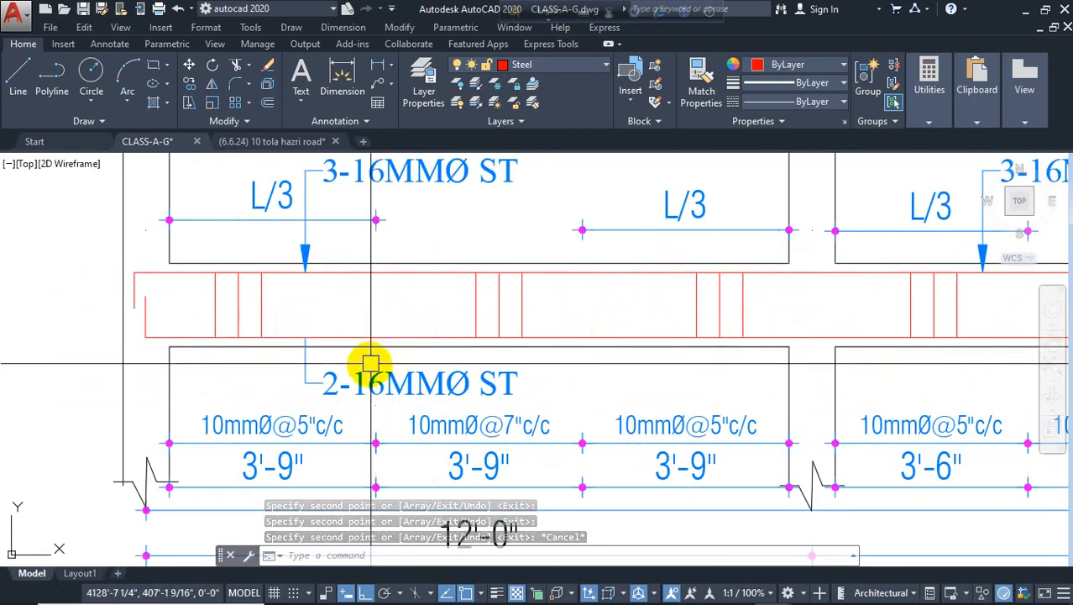
pyautogui.moveTo(445, 404); pyautogui.dragTo(322, 365, button='middle')
pyautogui.click(326, 358)
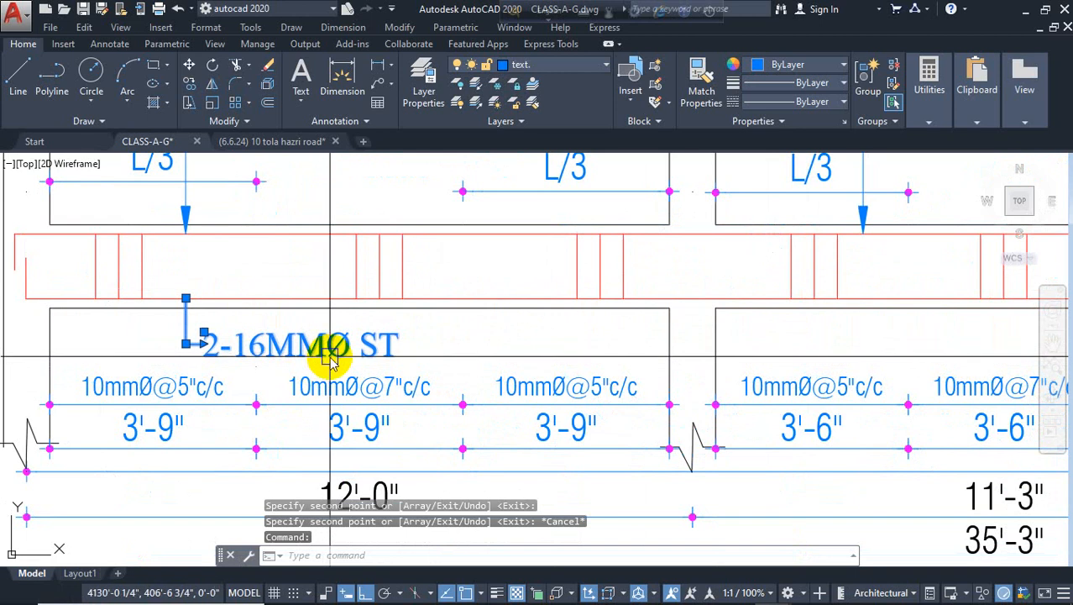
pyautogui.press('Return')
pyautogui.scroll(-8, 237, 356)
pyautogui.scroll(4, 296, 407)
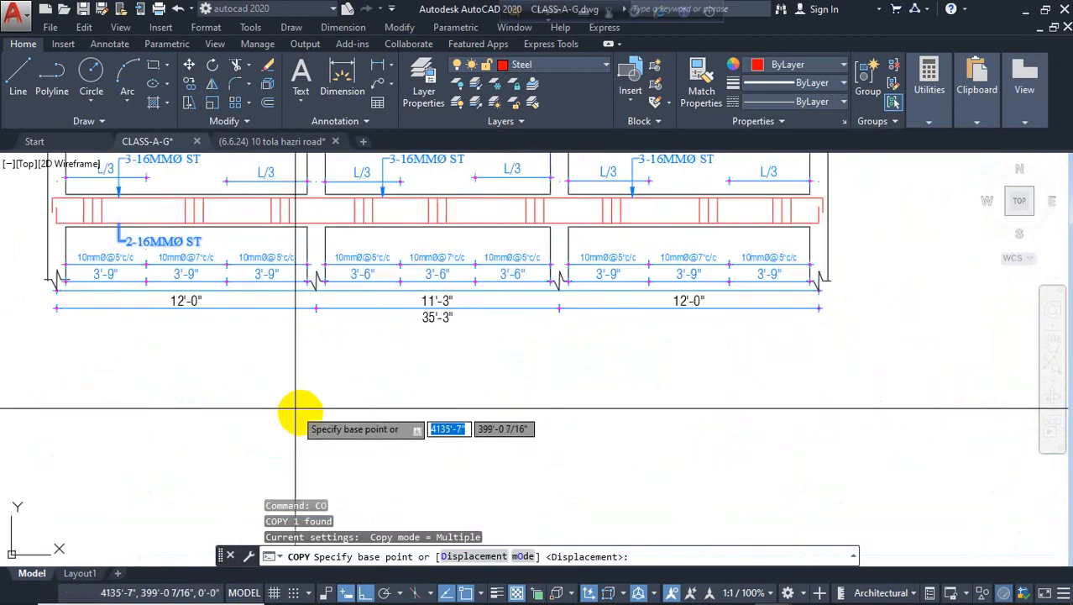
pyautogui.click(314, 414)
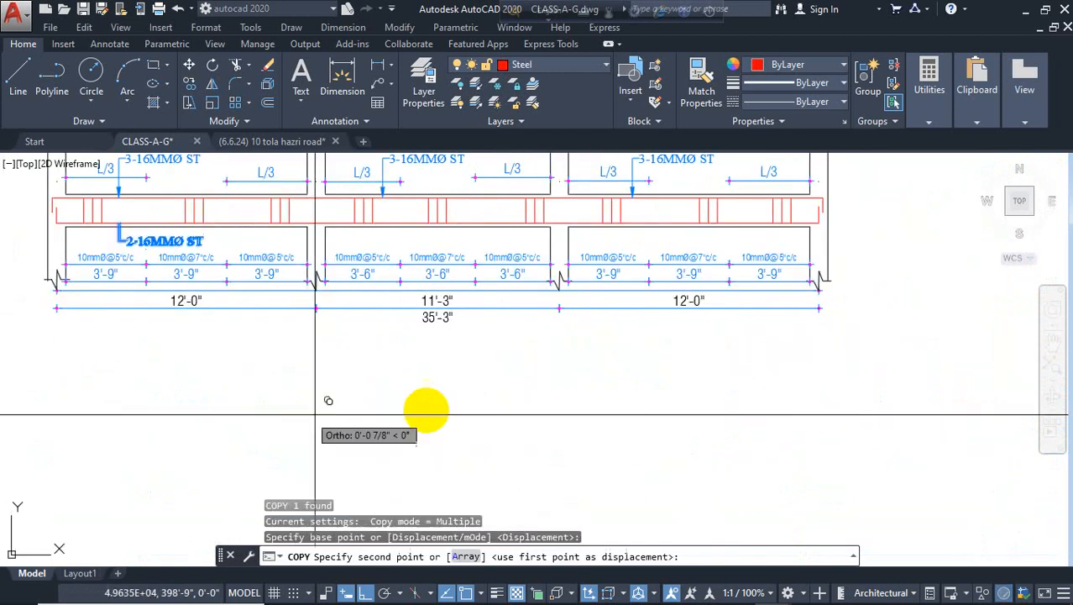
pyautogui.click(541, 415)
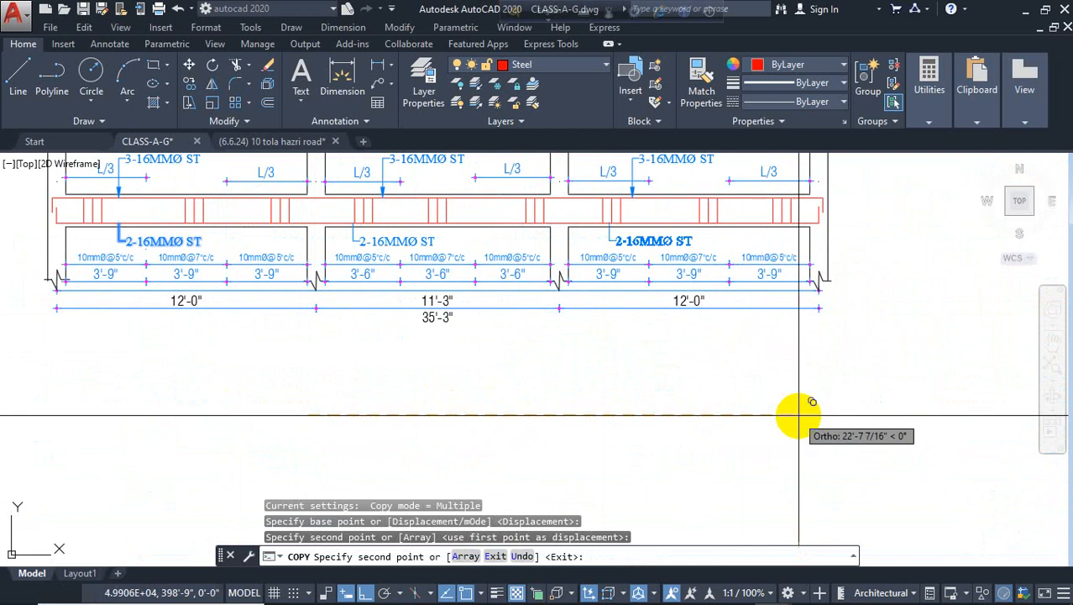
pyautogui.click(768, 415)
pyautogui.scroll(5, 390, 215)
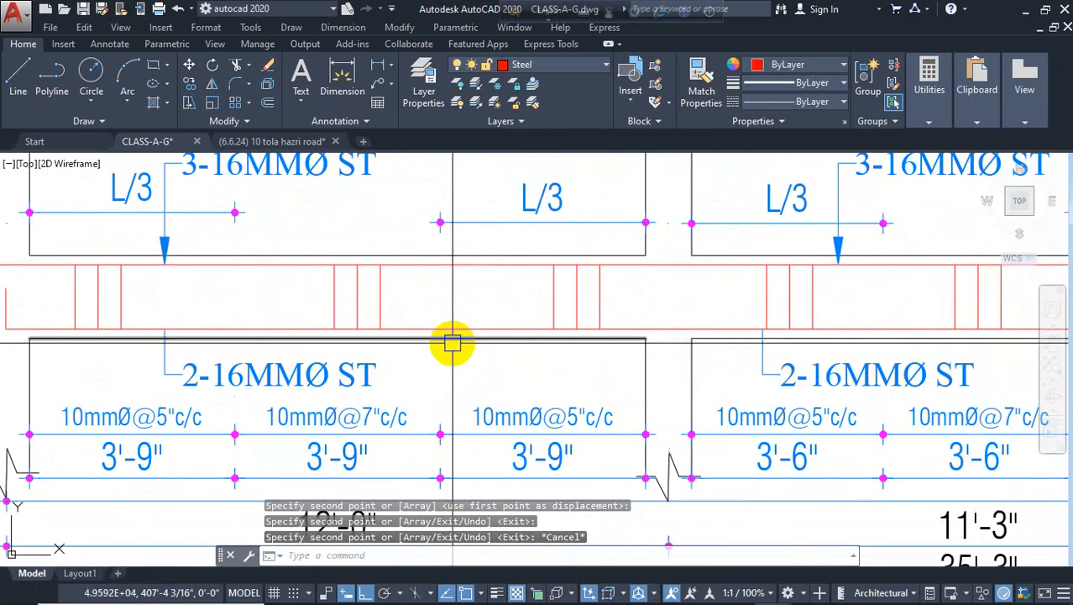
pyautogui.click(563, 65)
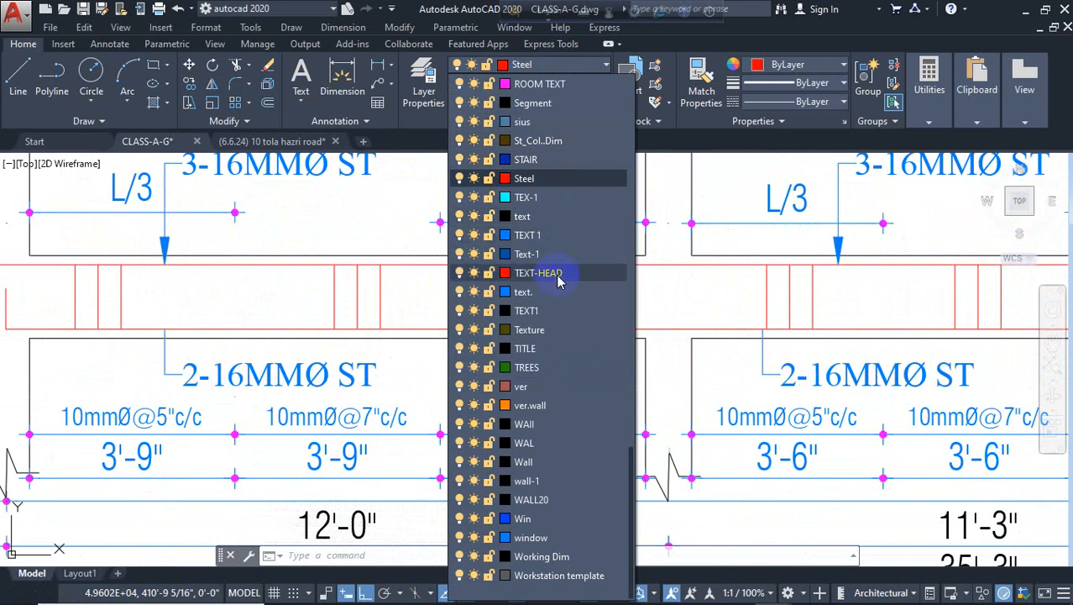
# Make TREES the current layer and divide the left span's bottom edge into 7 parts.
pyautogui.click(528, 367)
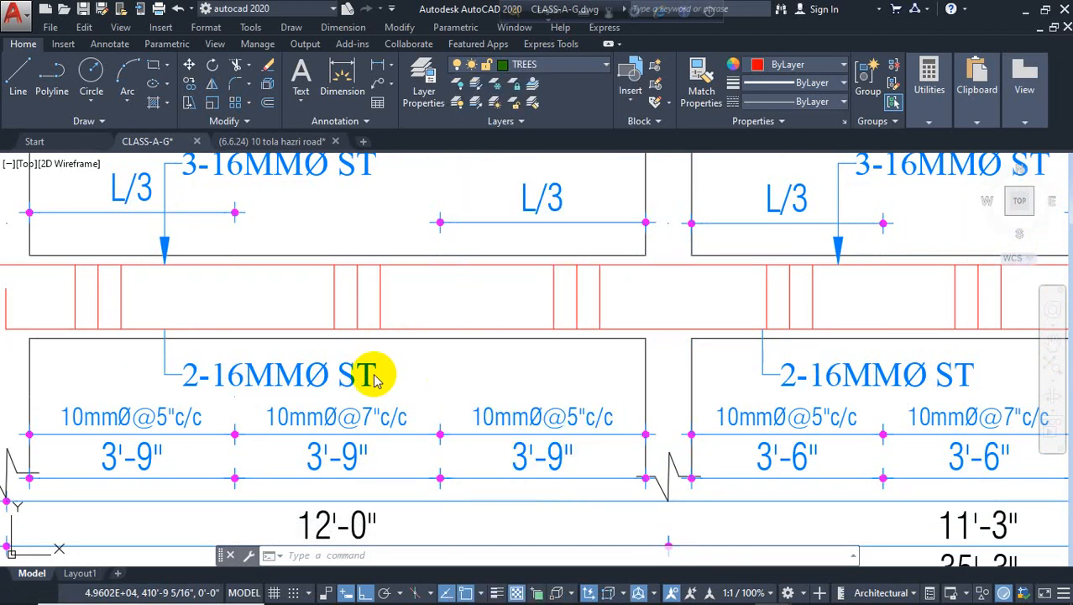
pyautogui.write('DIVIDE')
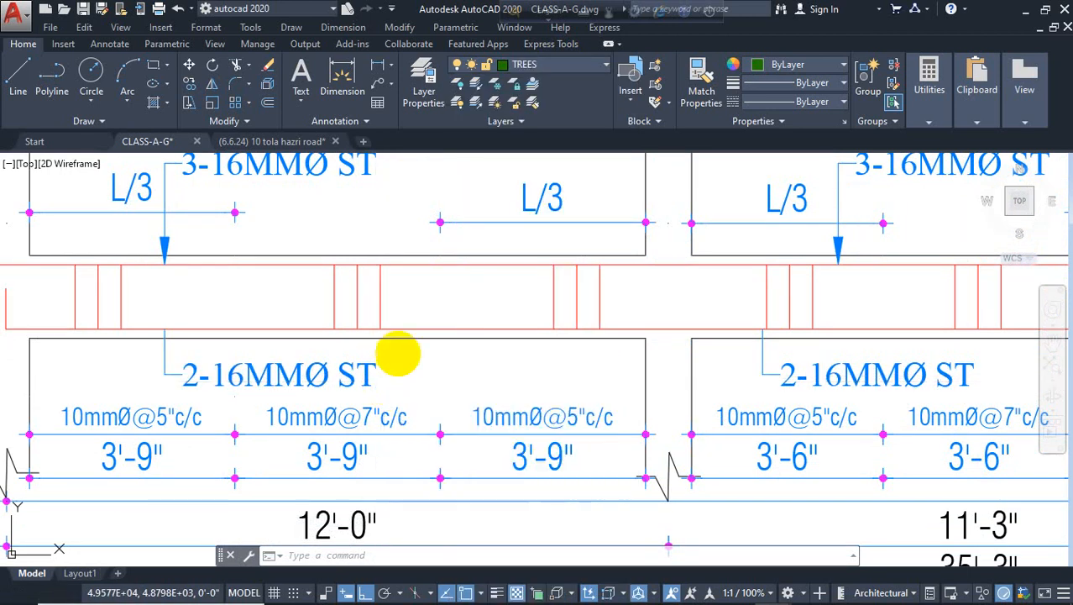
pyautogui.press('Return')
pyautogui.click(428, 339)
pyautogui.write('7')
pyautogui.press('Return')
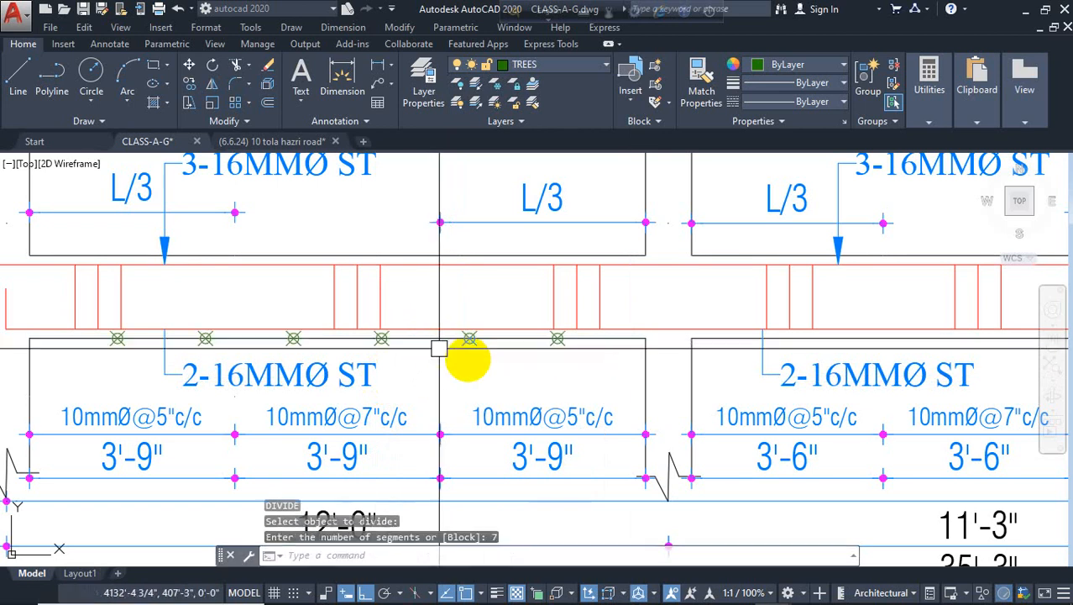
# Divide the middle and right spans' bottom edges into 7 equal parts each.
pyautogui.moveTo(468, 365); pyautogui.dragTo(299, 359, button='middle')
pyautogui.press('Return')
pyautogui.click(548, 340)
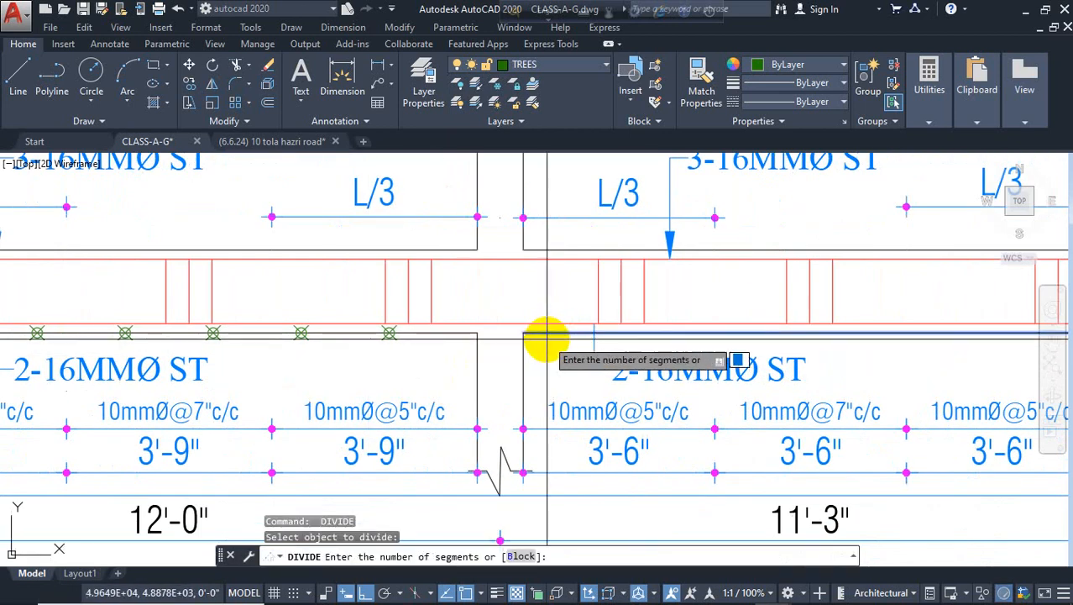
pyautogui.write('7')
pyautogui.press('Return')
pyautogui.moveTo(559, 349); pyautogui.dragTo(47, 336, button='middle')
pyautogui.press('Return')
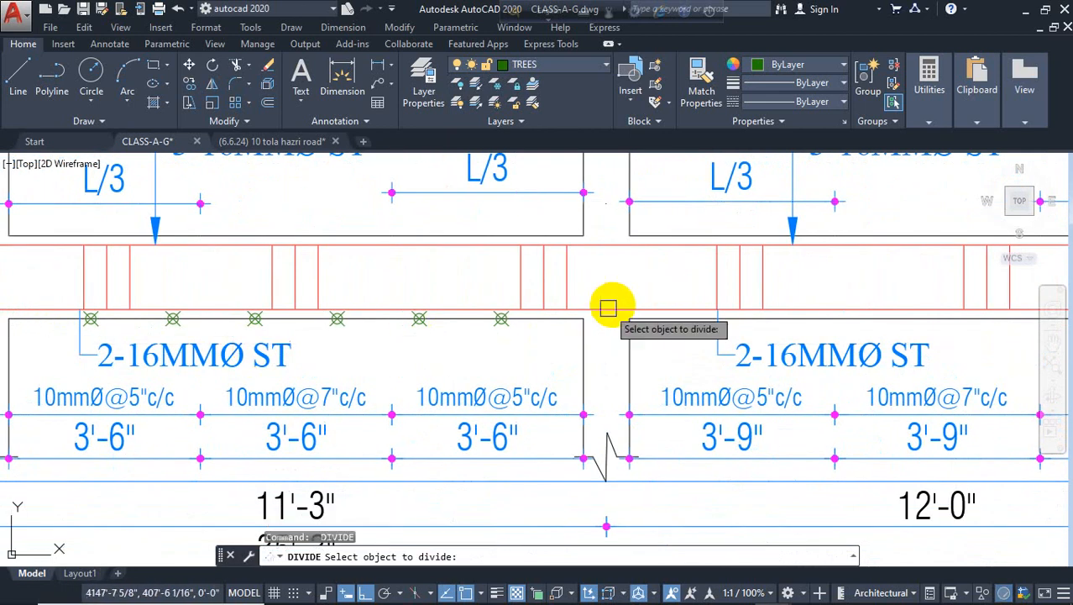
pyautogui.click(642, 336)
pyautogui.write('7')
pyautogui.press('Return')
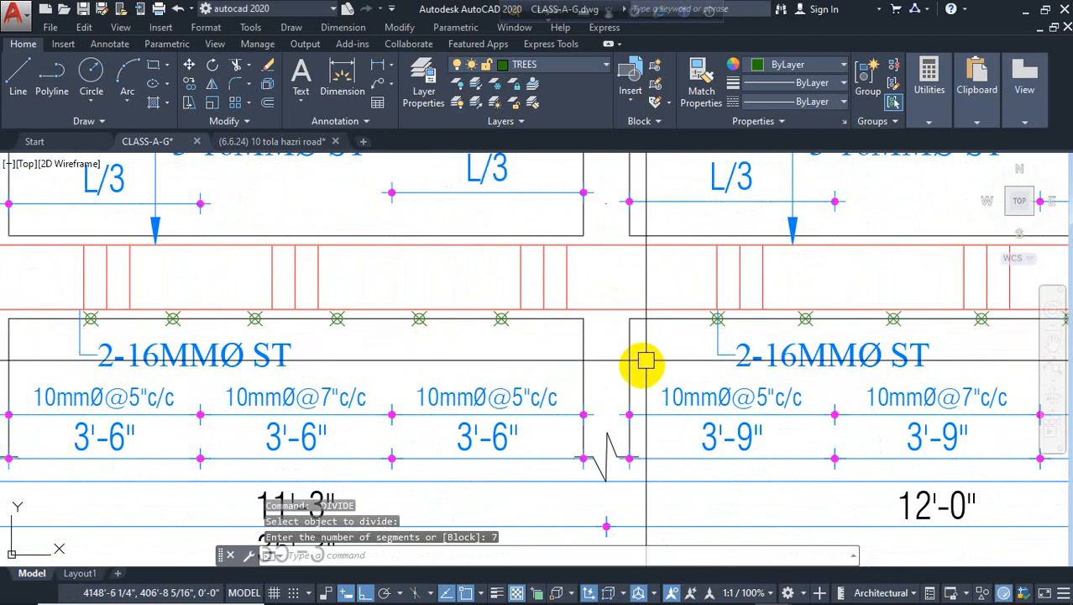
pyautogui.moveTo(642, 360); pyautogui.dragTo(168, 346, button='middle')
pyautogui.press('Escape')
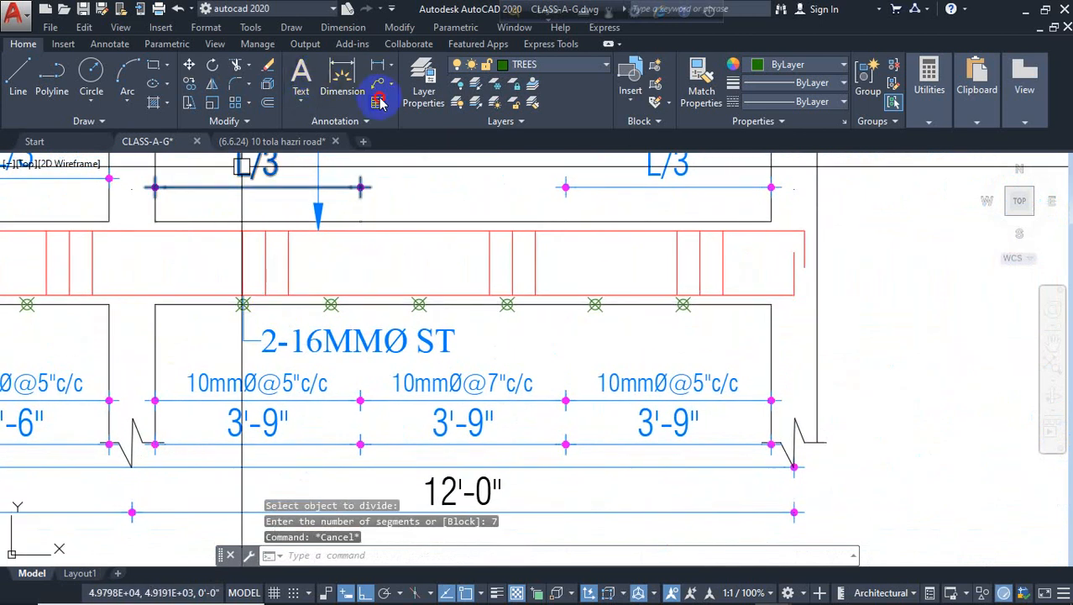
# Dimension the right end zone from the support corner to the division mark, giving 1'-7".
pyautogui.write('table')
pyautogui.press('Return')
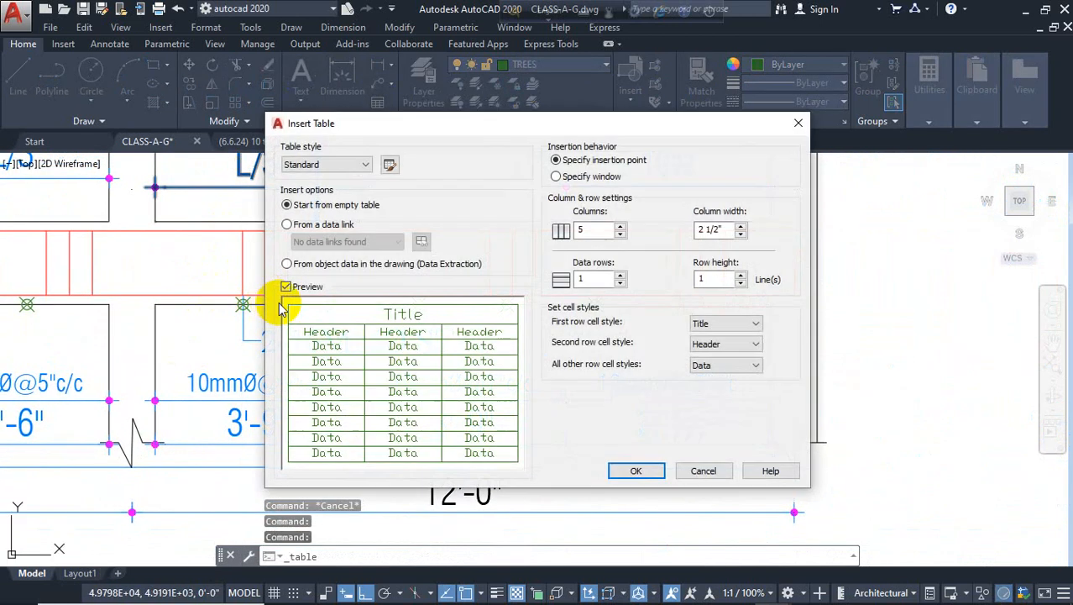
pyautogui.click(798, 124)
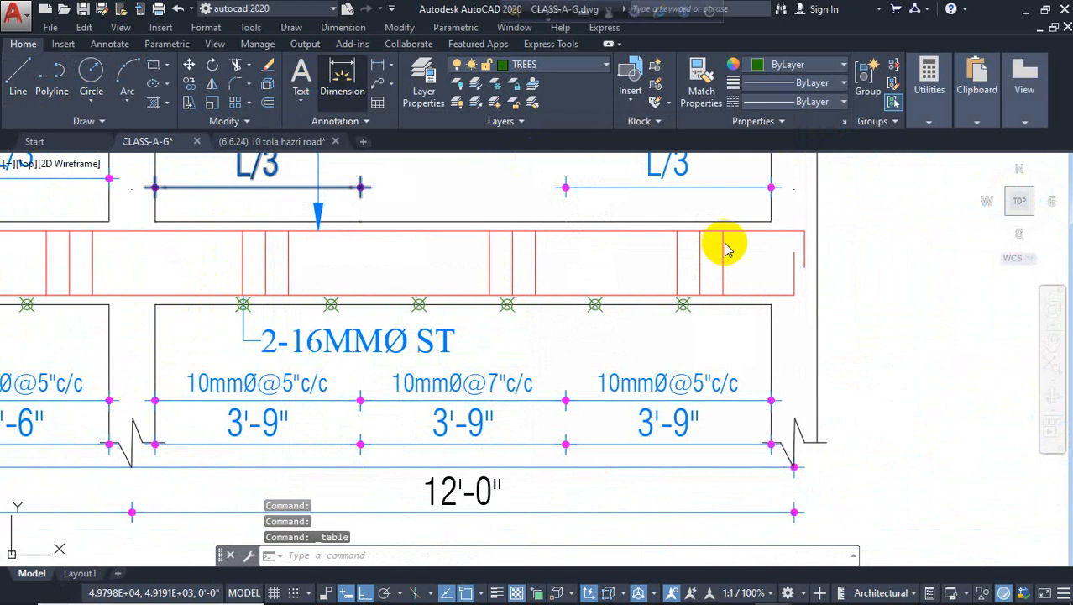
pyautogui.scroll(4, 745, 329)
pyautogui.click(819, 296)
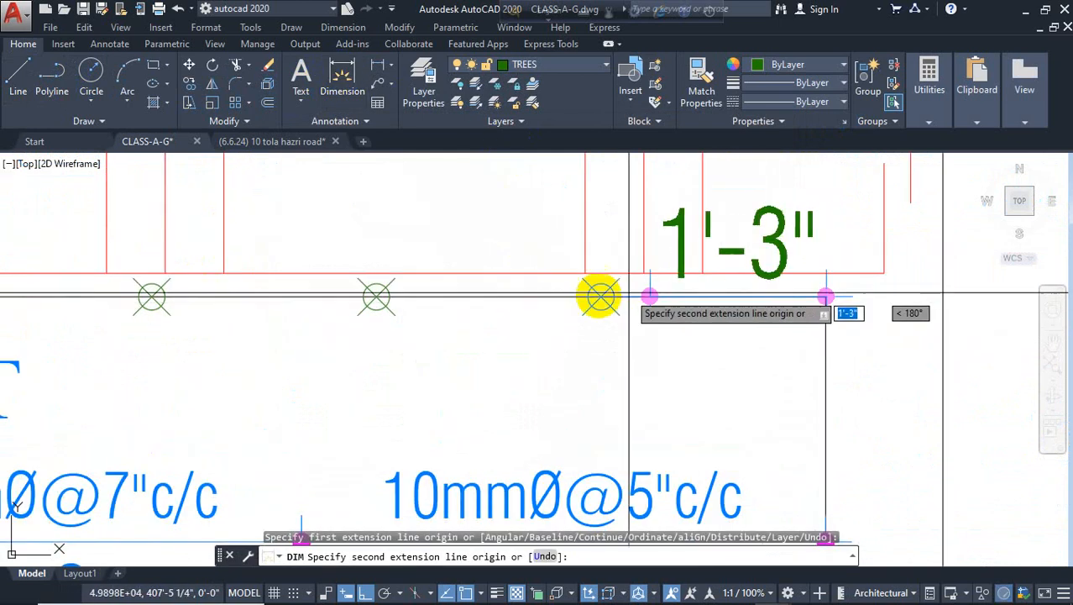
pyautogui.click(599, 296)
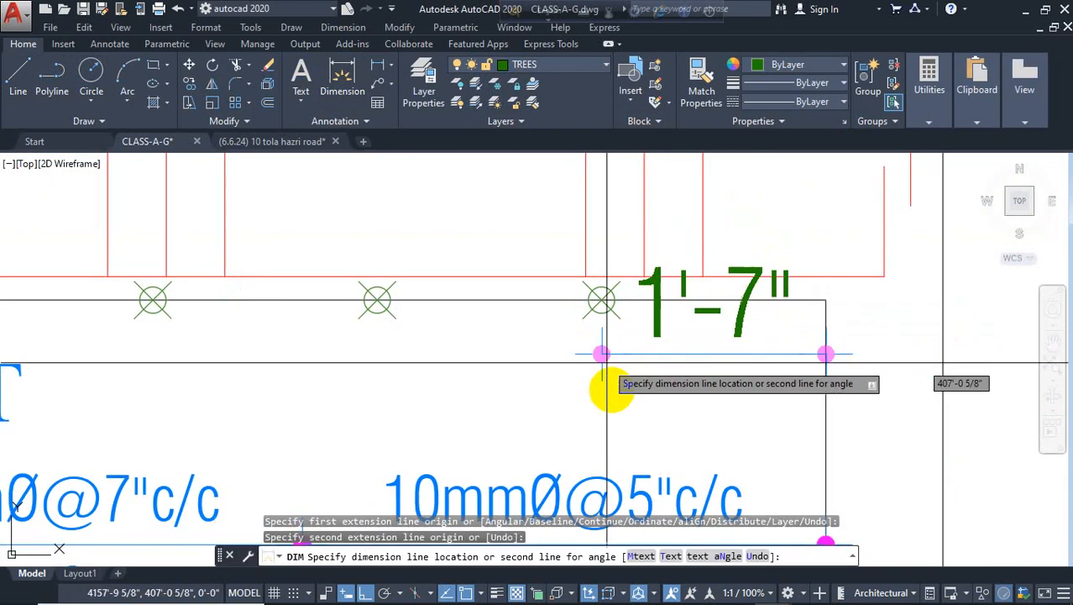
pyautogui.click(609, 413)
pyautogui.press('Return')
pyautogui.click(695, 369)
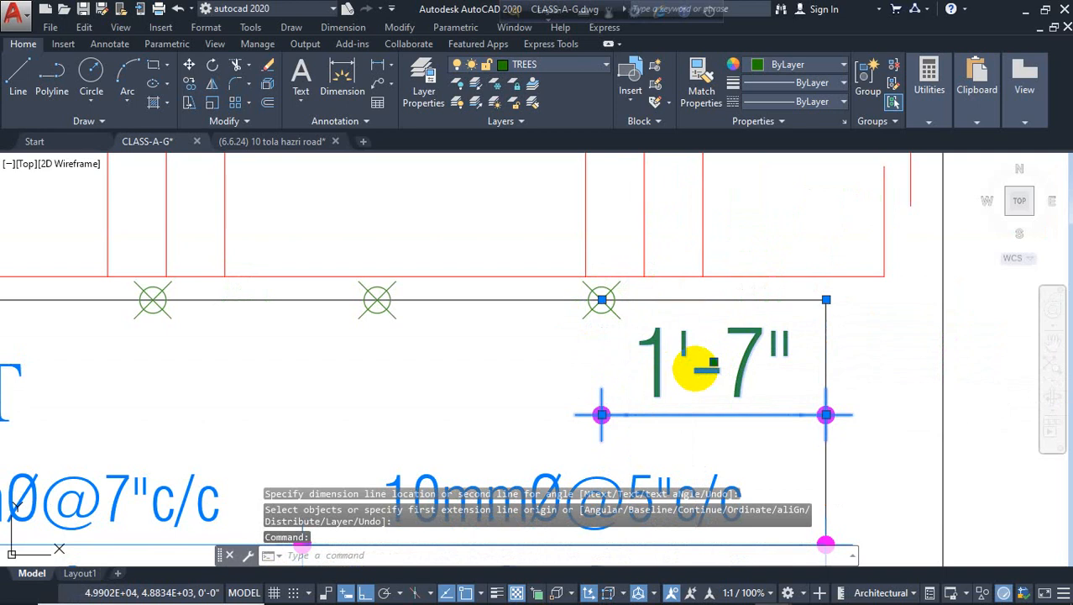
# Replace the 1'-7" dimension text with L/7.
pyautogui.doubleClick(682, 374)
pyautogui.write('L/7')
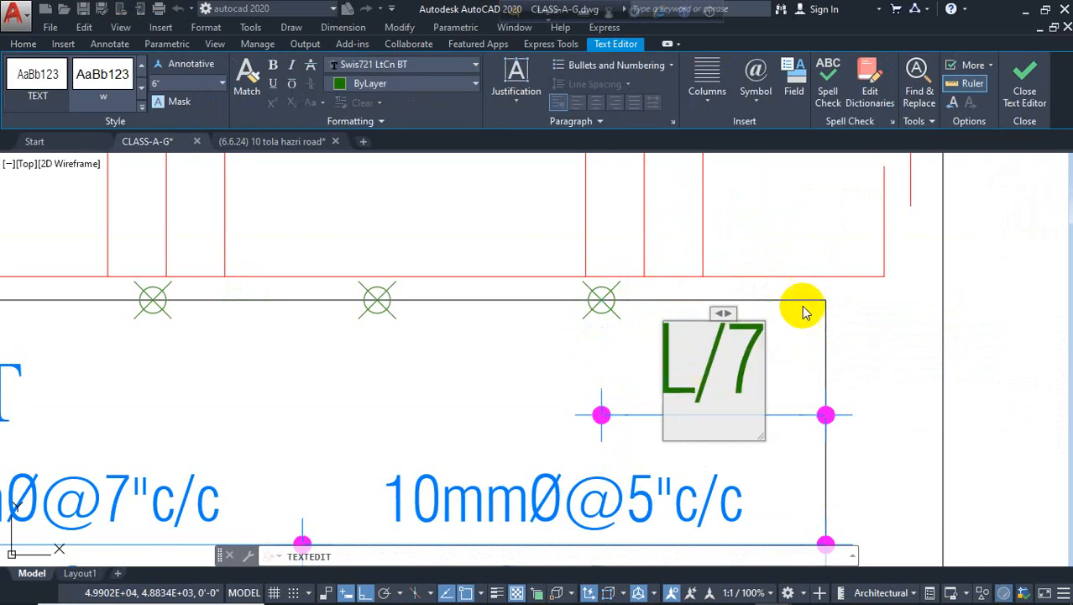
pyautogui.click(802, 313)
pyautogui.scroll(-5, 832, 319)
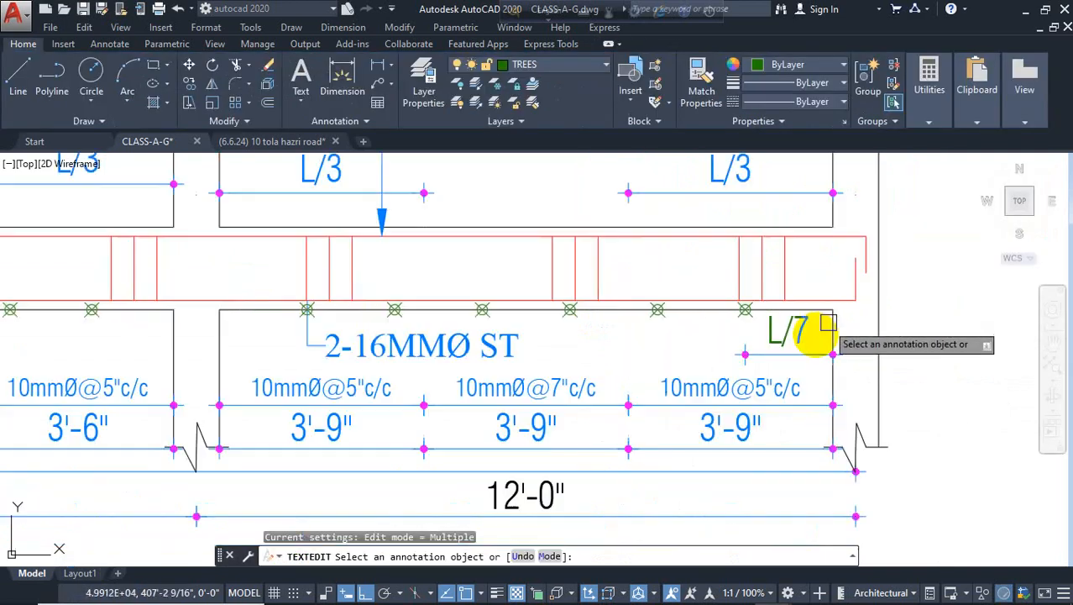
pyautogui.press('Escape')
pyautogui.doubleClick(790, 334)
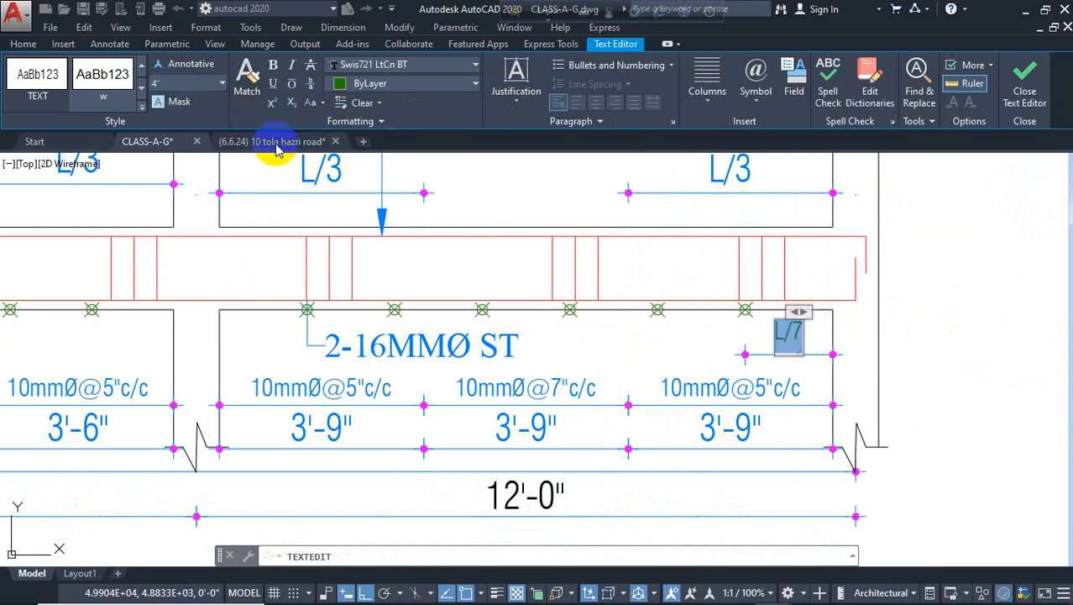
pyautogui.click(623, 383)
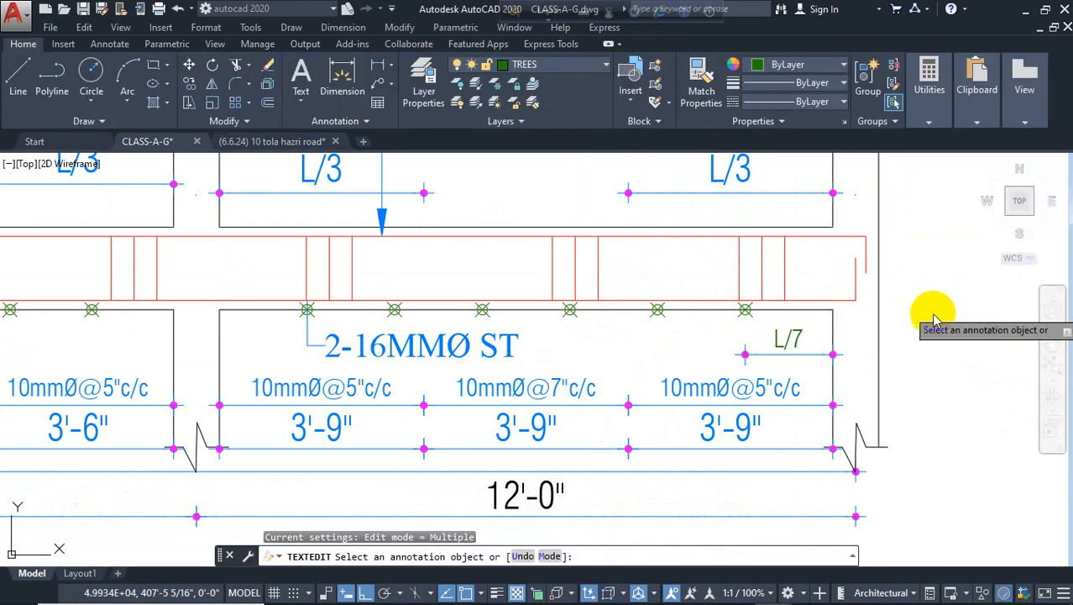
pyautogui.rightClick(933, 319)
pyautogui.click(947, 315)
# Select three stirrup marks along the right span, then clear the selection.
pyautogui.moveTo(773, 363); pyautogui.dragTo(831, 366, button='middle')
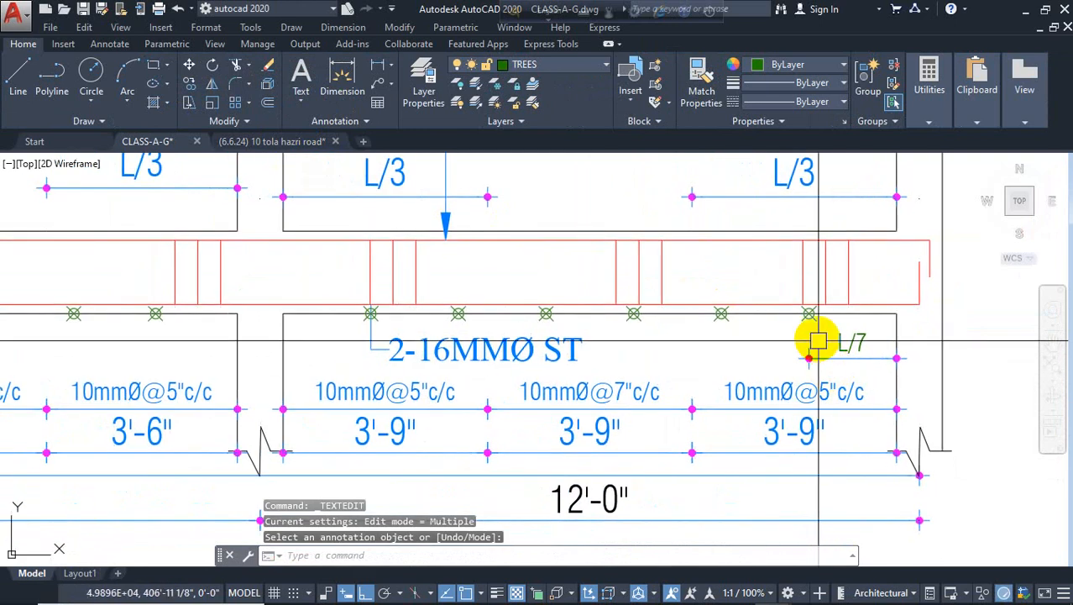
pyautogui.scroll(2, 818, 341)
pyautogui.click(806, 299)
pyautogui.click(665, 299)
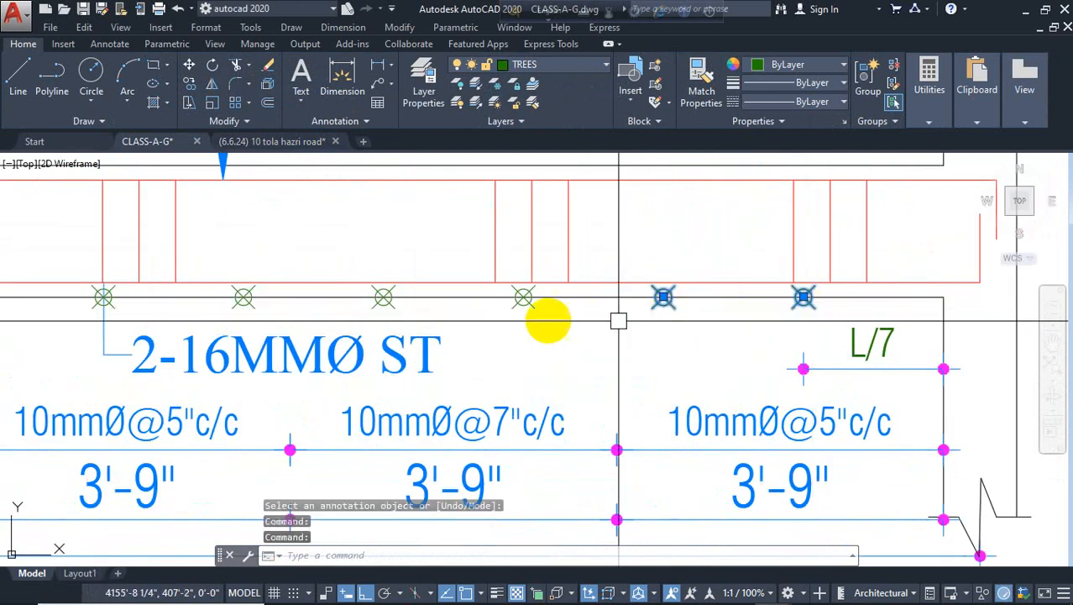
pyautogui.click(520, 300)
pyautogui.press('Escape')
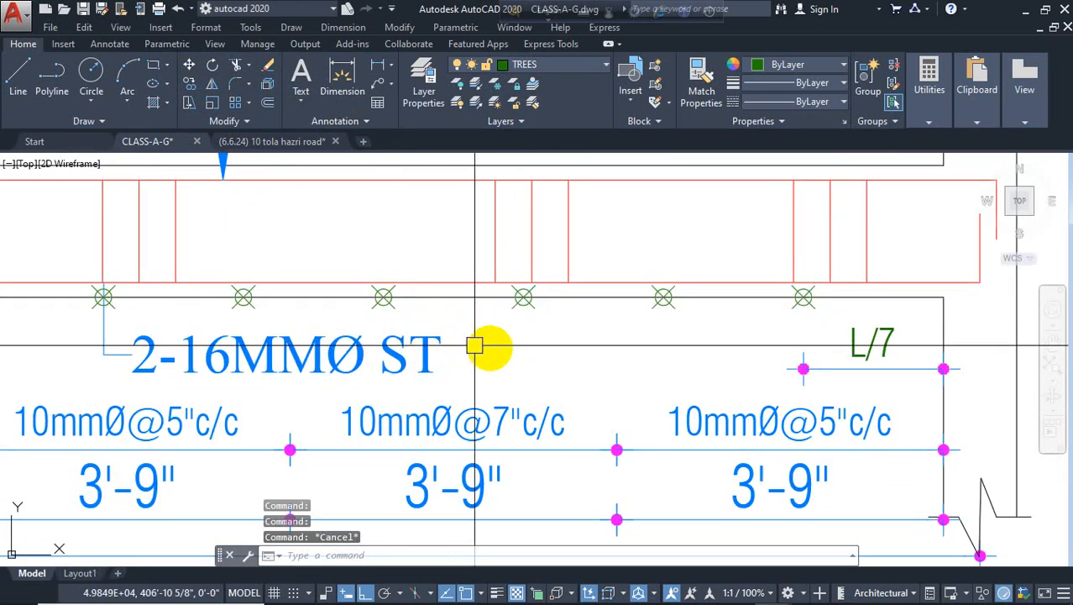
pyautogui.moveTo(613, 351); pyautogui.dragTo(758, 355, button='middle')
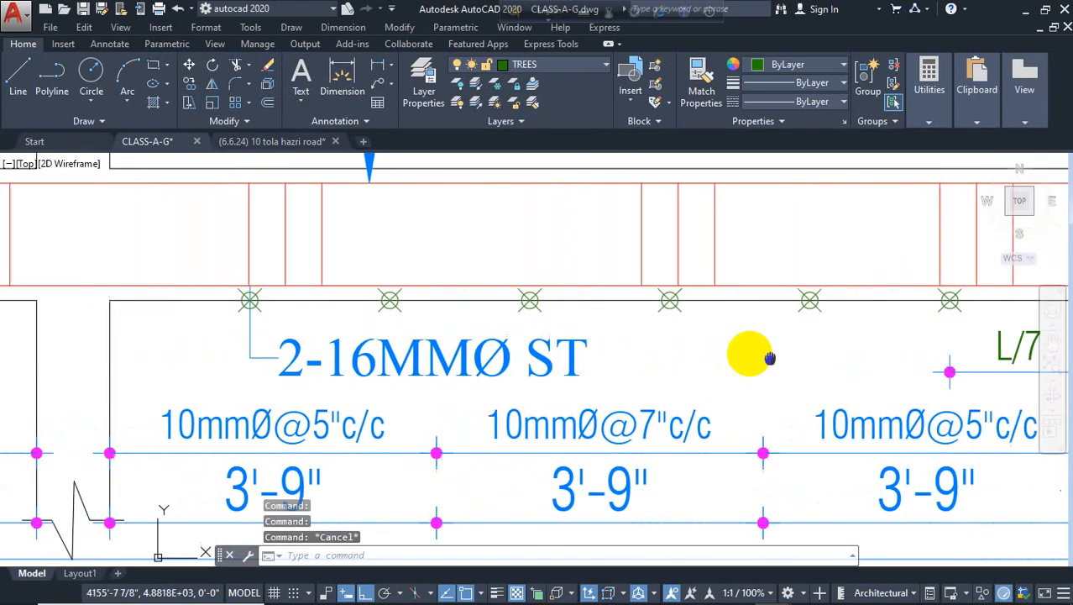
# Dimension the end zones at the left support and next support, giving 1'-7" and 1'-6".
pyautogui.click(342, 77)
pyautogui.scroll(2, 273, 245)
pyautogui.click(231, 330)
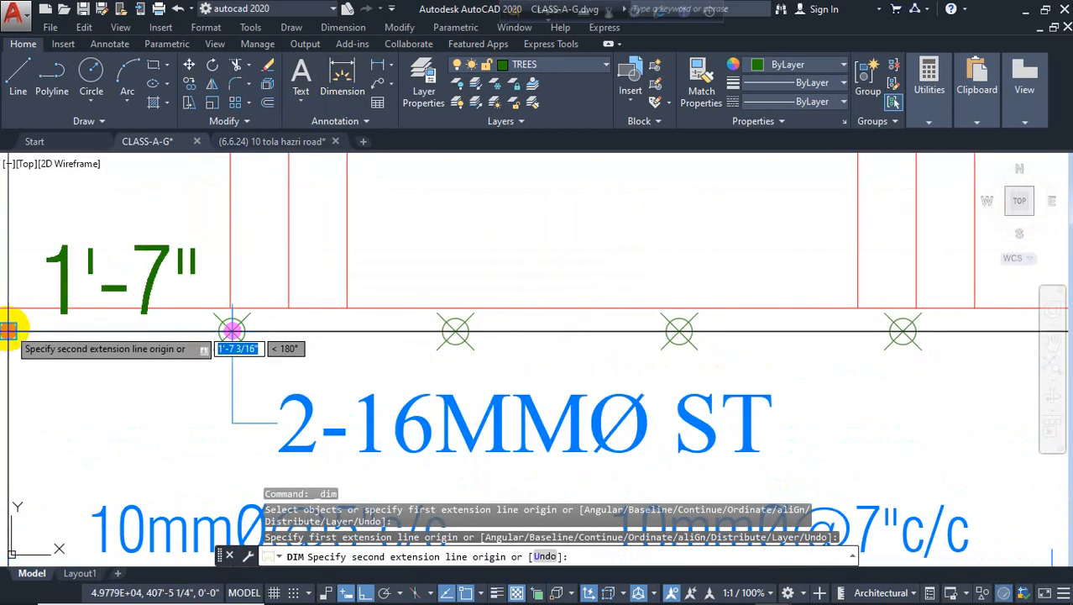
pyautogui.click(9, 330)
pyautogui.scroll(-4, 84, 336)
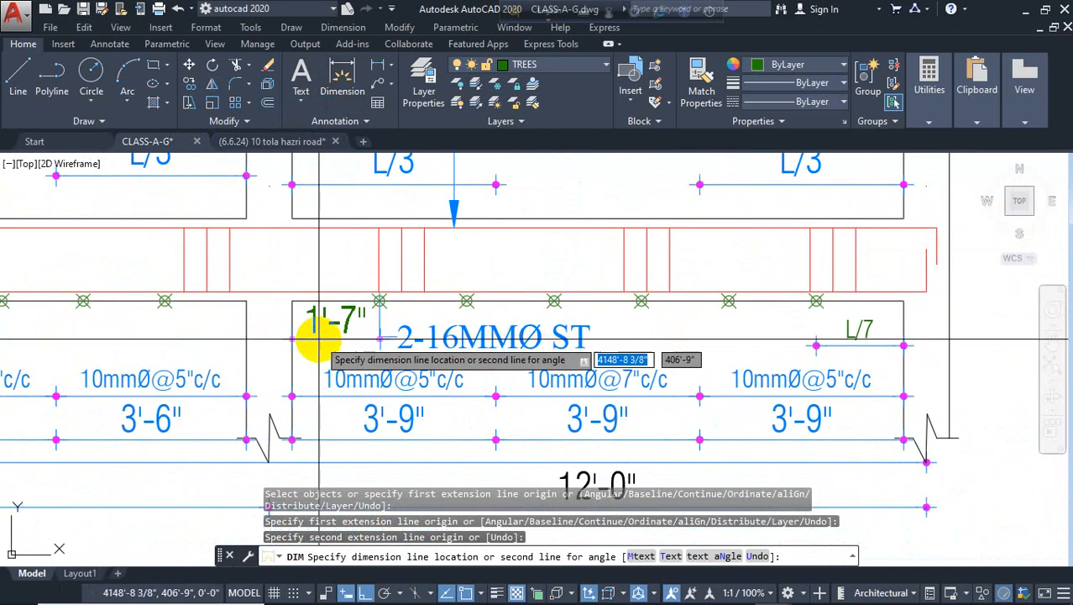
pyautogui.click(245, 325)
pyautogui.click(245, 301)
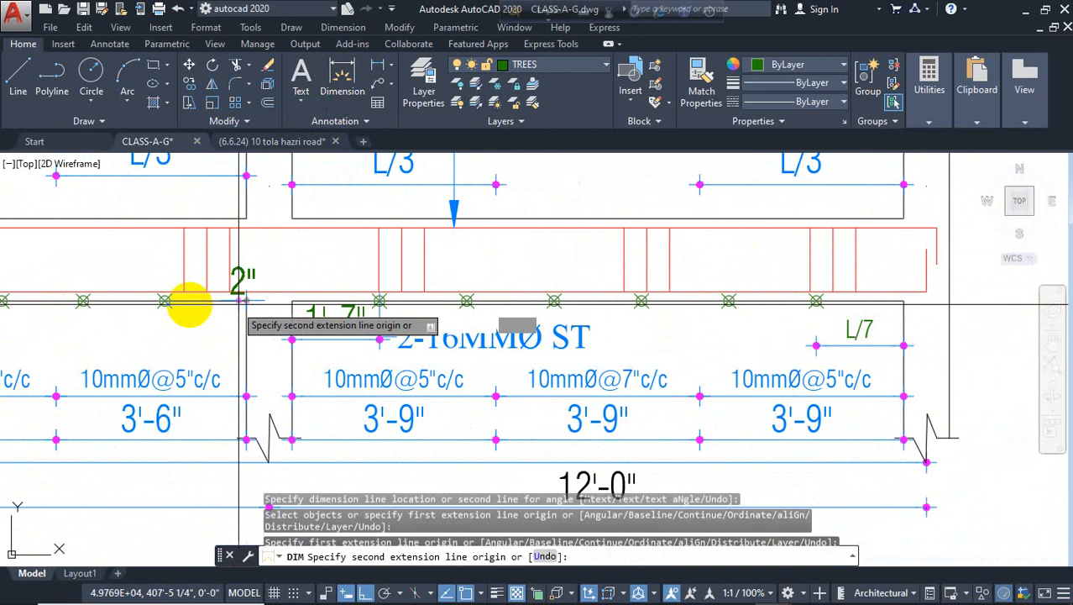
pyautogui.click(165, 300)
pyautogui.click(190, 339)
pyautogui.moveTo(158, 343); pyautogui.dragTo(830, 338, button='middle')
pyautogui.click(384, 302)
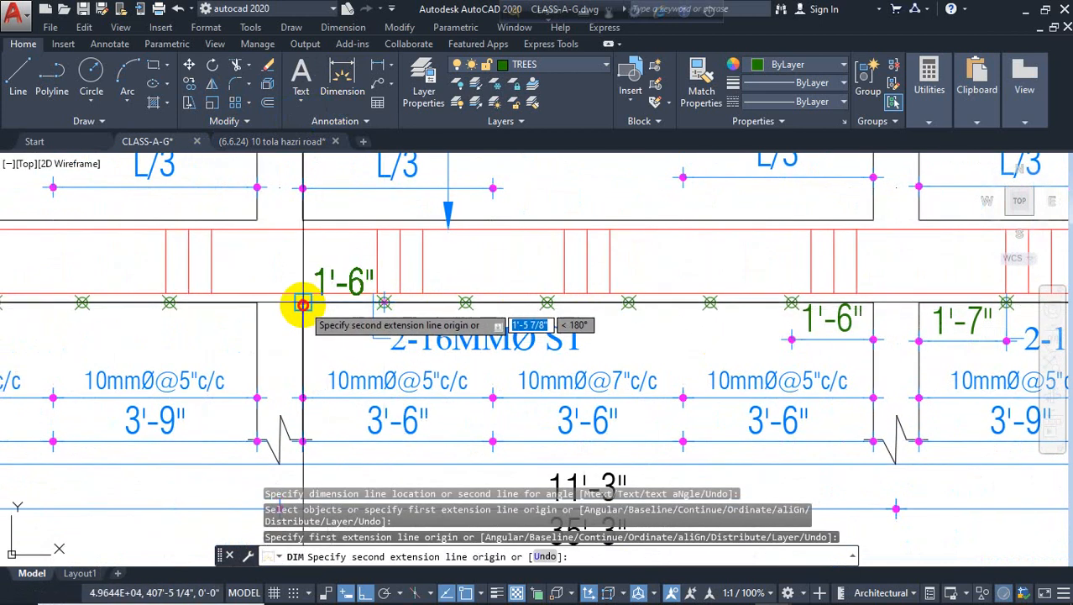
pyautogui.click(303, 303)
pyautogui.click(339, 338)
# Add the remaining end-zone dimensions, including 1'-7", at the later supports.
pyautogui.moveTo(283, 340); pyautogui.dragTo(642, 340, button='middle')
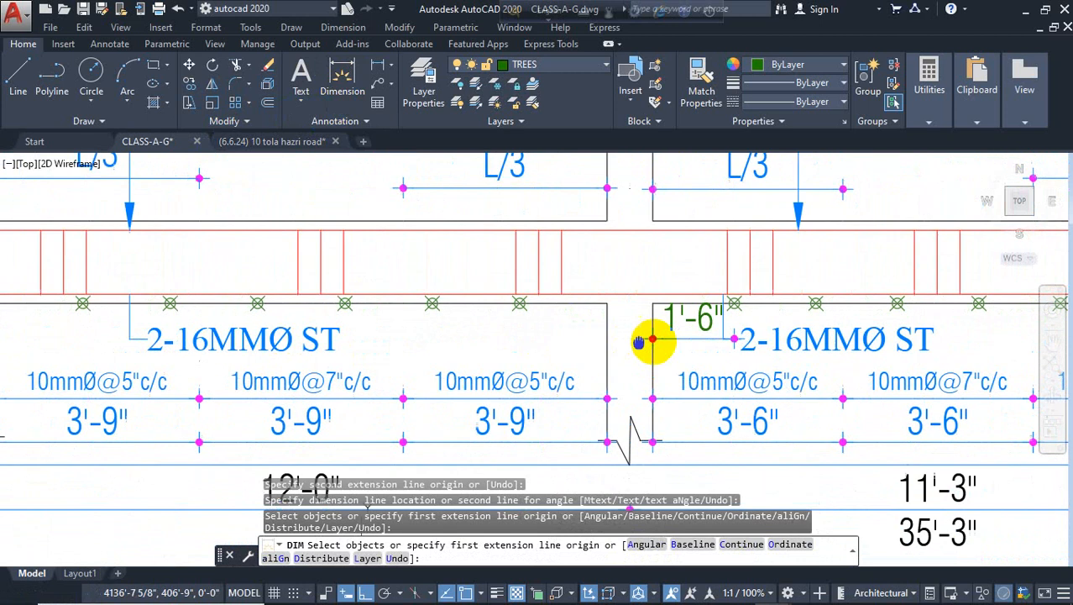
pyautogui.click(626, 304)
pyautogui.click(538, 304)
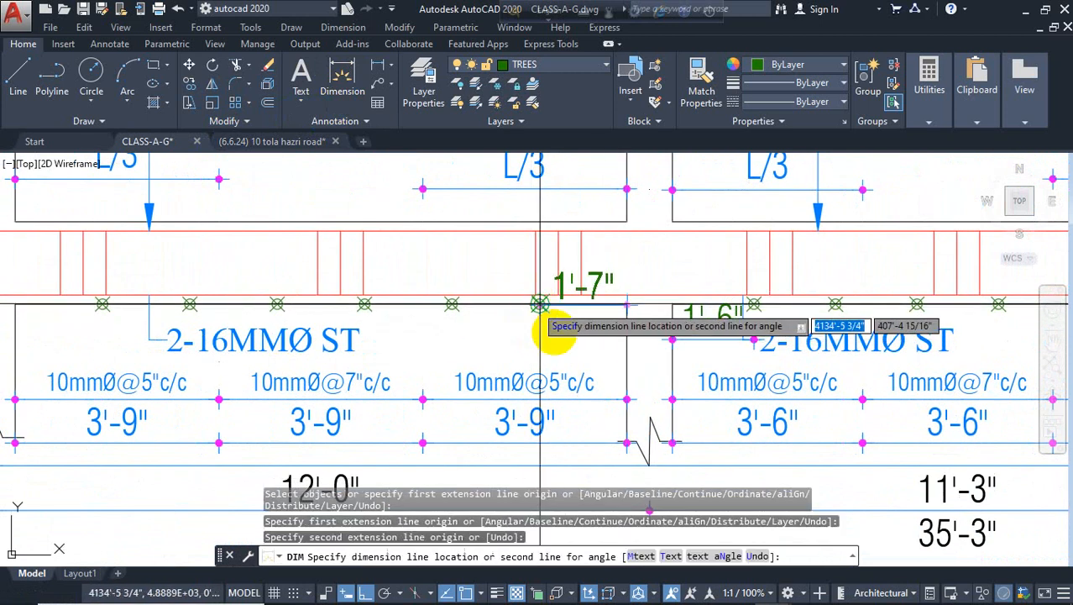
pyautogui.click(539, 342)
pyautogui.moveTo(299, 330); pyautogui.dragTo(694, 350, button='middle')
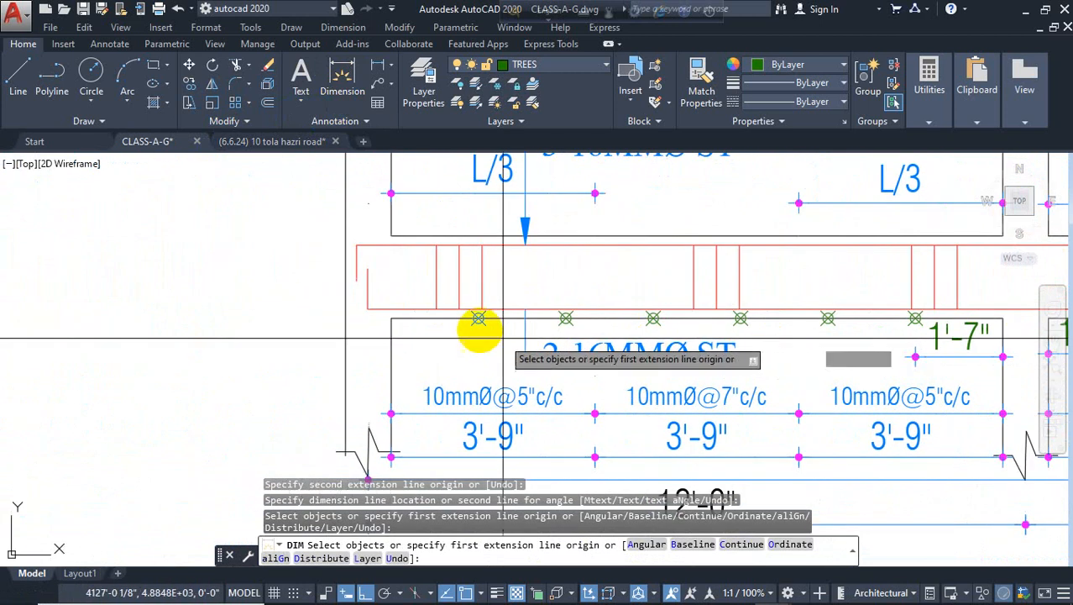
pyautogui.click(476, 318)
pyautogui.click(390, 318)
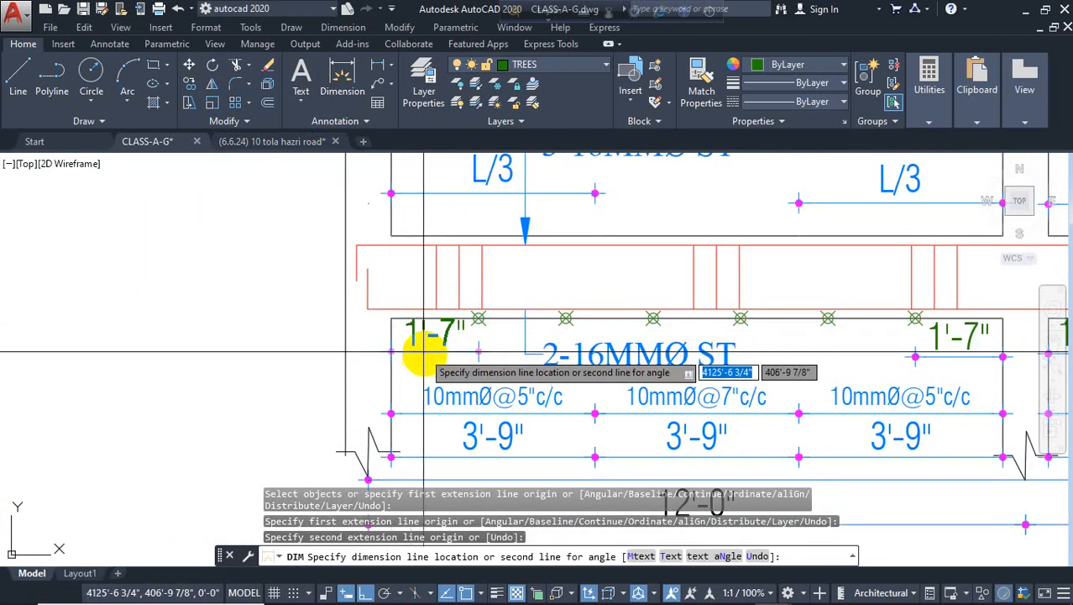
pyautogui.click(424, 356)
pyautogui.press('Escape')
pyautogui.scroll(-6, 184, 345)
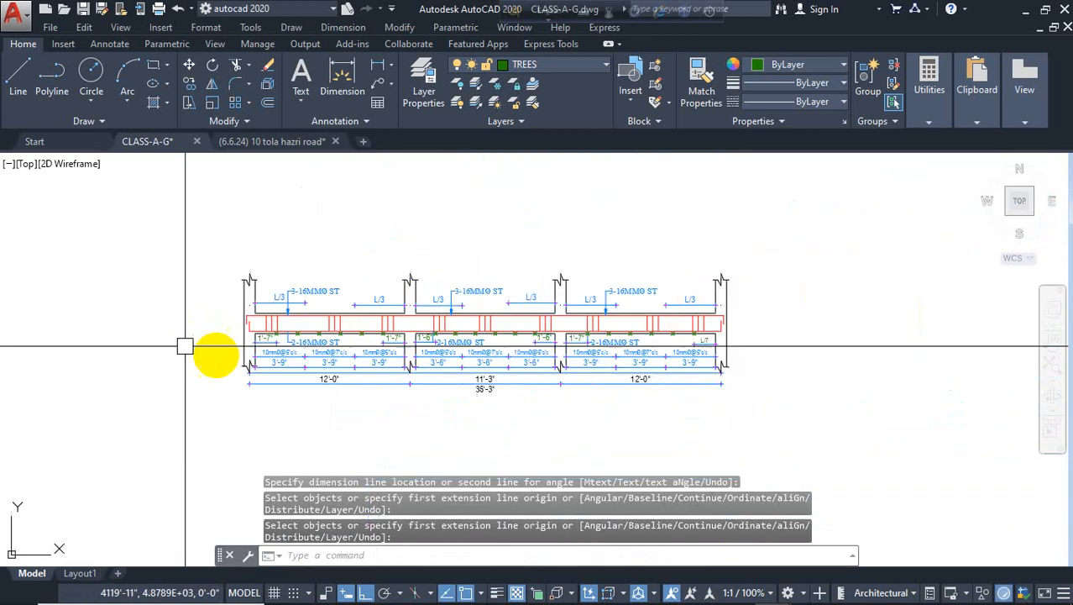
pyautogui.scroll(8, 704, 338)
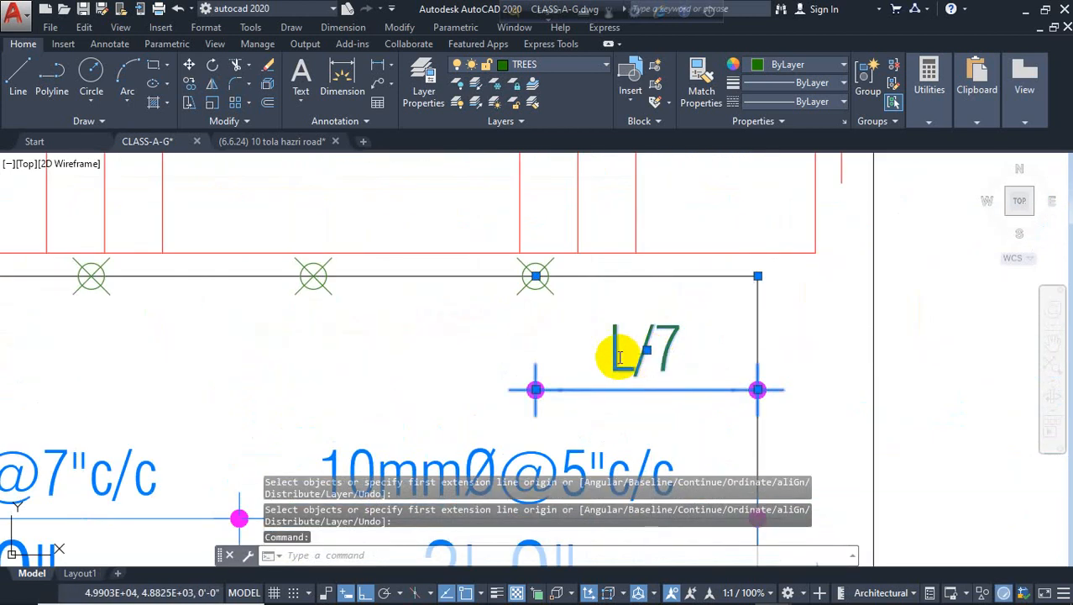
# Copy the L/7 text and paste it over the first 1'-7" dimension.
pyautogui.doubleClick(703, 339)
pyautogui.rightClick(665, 363)
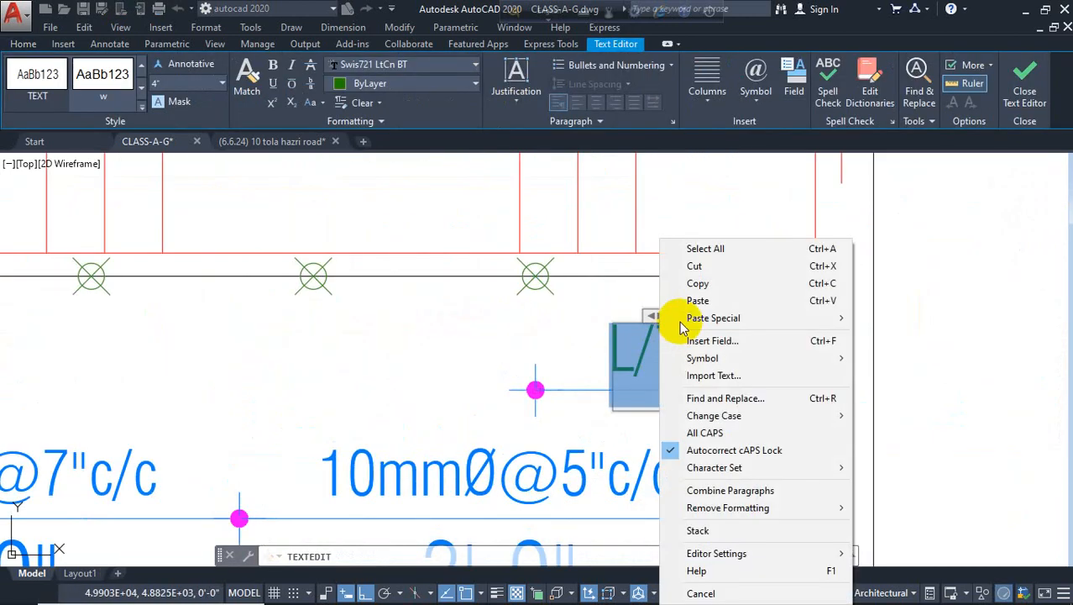
pyautogui.click(712, 286)
pyautogui.scroll(-5, 638, 312)
pyautogui.moveTo(261, 328); pyautogui.dragTo(609, 334, button='middle')
pyautogui.click(498, 328)
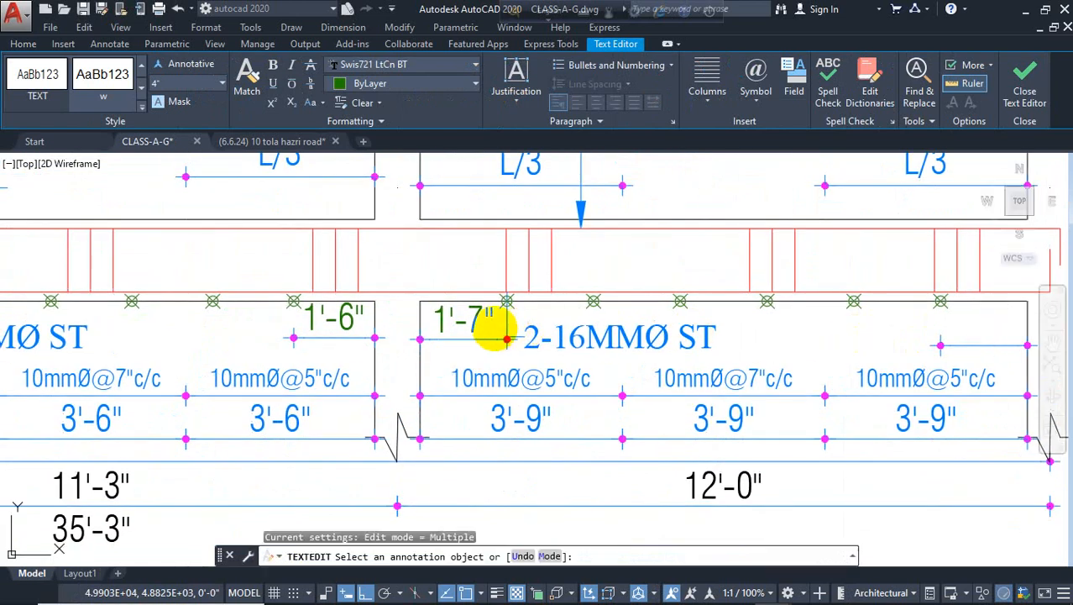
pyautogui.click(454, 322)
pyautogui.rightClick(458, 318)
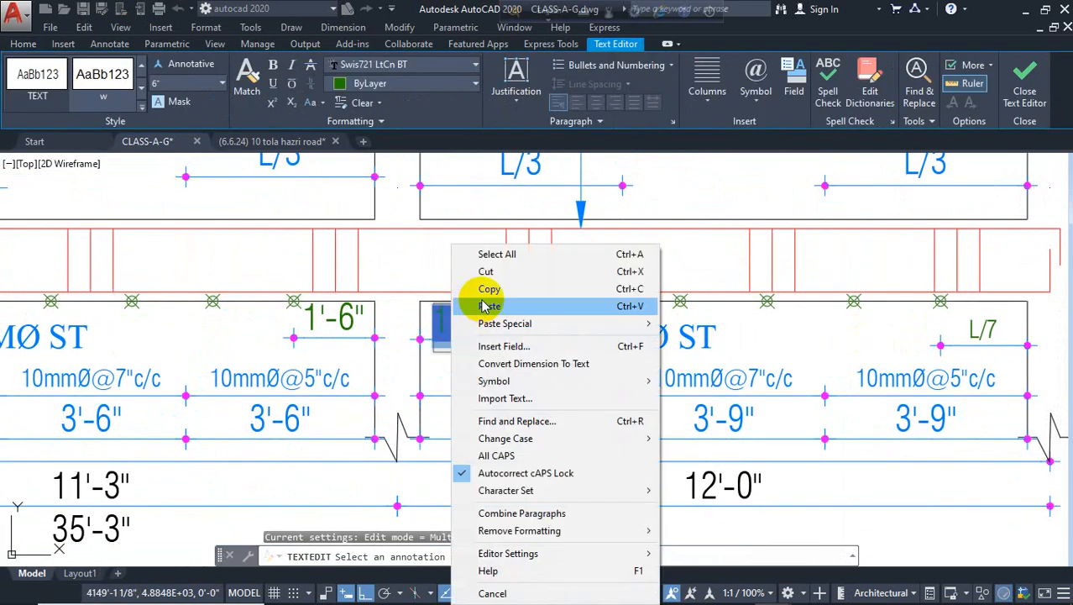
pyautogui.click(480, 310)
pyautogui.click(376, 349)
# Replace two 1'-6" dimension texts with the copied L/7.
pyautogui.moveTo(379, 356); pyautogui.dragTo(619, 366, button='middle')
pyautogui.scroll(2, 576, 345)
pyautogui.click(585, 309)
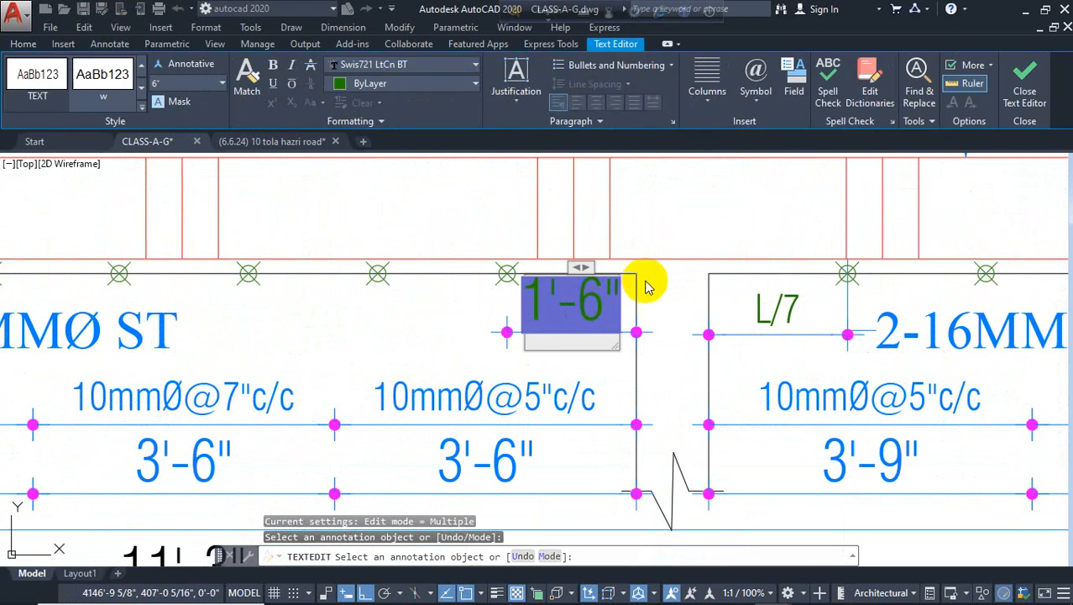
pyautogui.rightClick(593, 302)
pyautogui.click(612, 305)
pyautogui.click(462, 322)
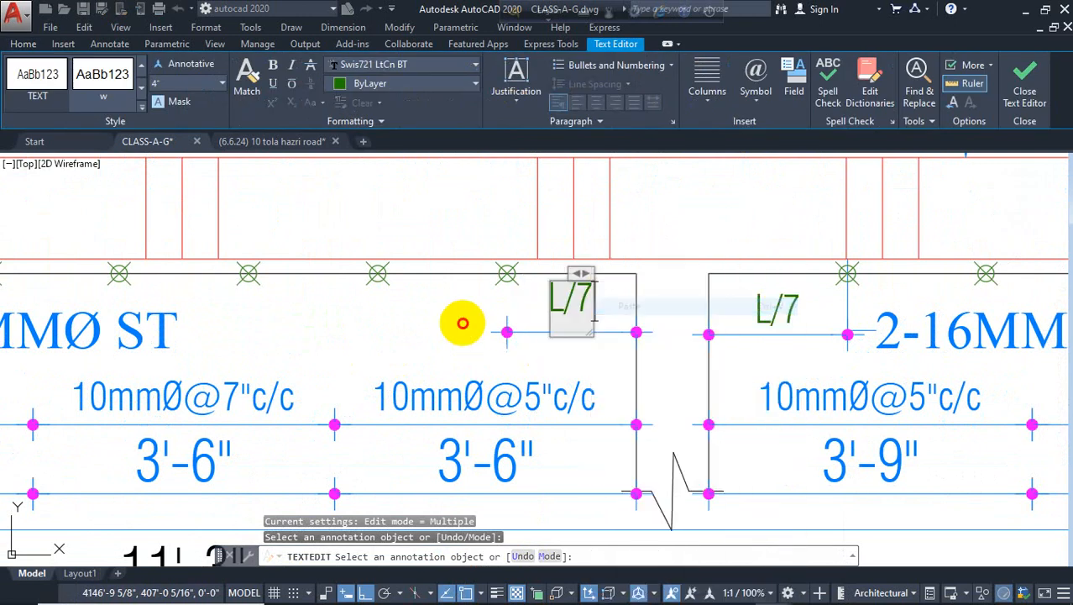
pyautogui.moveTo(407, 334); pyautogui.dragTo(1037, 352, button='middle')
pyautogui.click(639, 329)
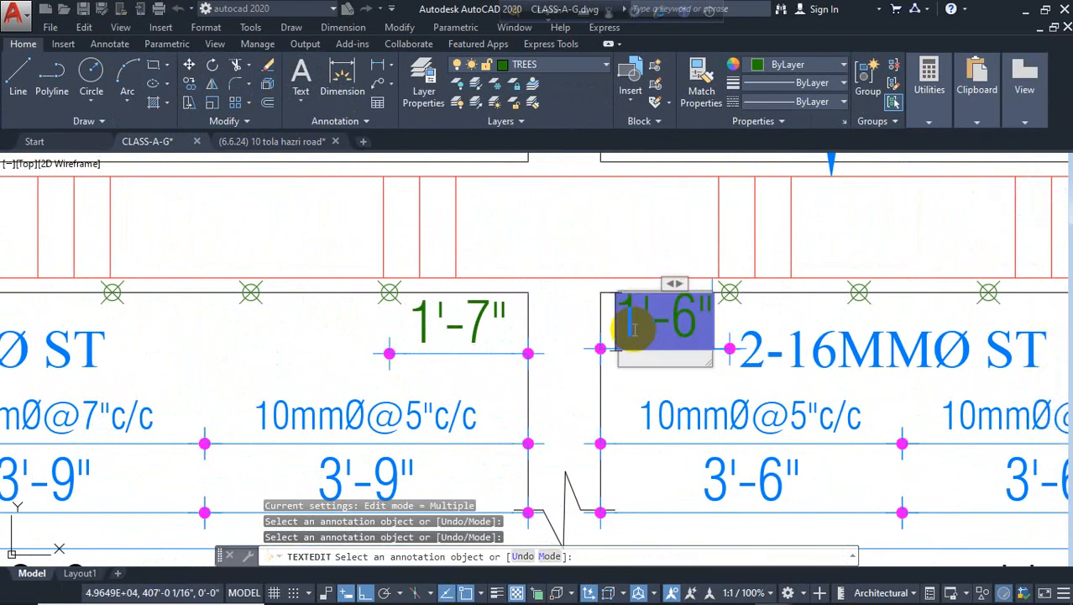
pyautogui.rightClick(629, 326)
pyautogui.click(667, 305)
pyautogui.click(507, 331)
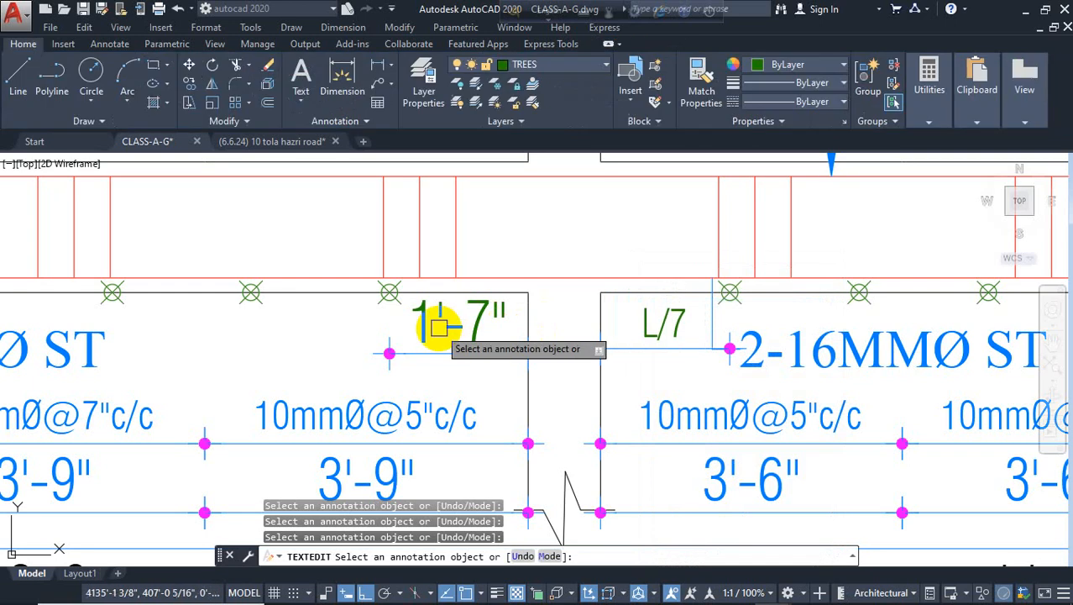
# Replace the remaining 1'-7" texts, including the leftmost, with L/7.
pyautogui.click(437, 326)
pyautogui.rightClick(458, 328)
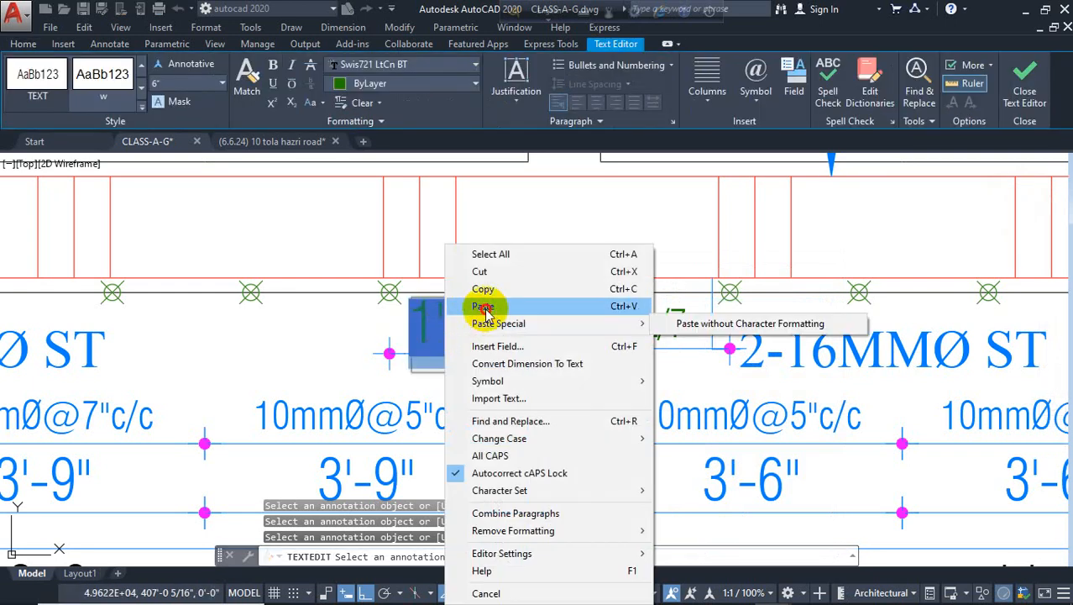
pyautogui.click(479, 307)
pyautogui.moveTo(506, 330); pyautogui.dragTo(1067, 336, button='middle')
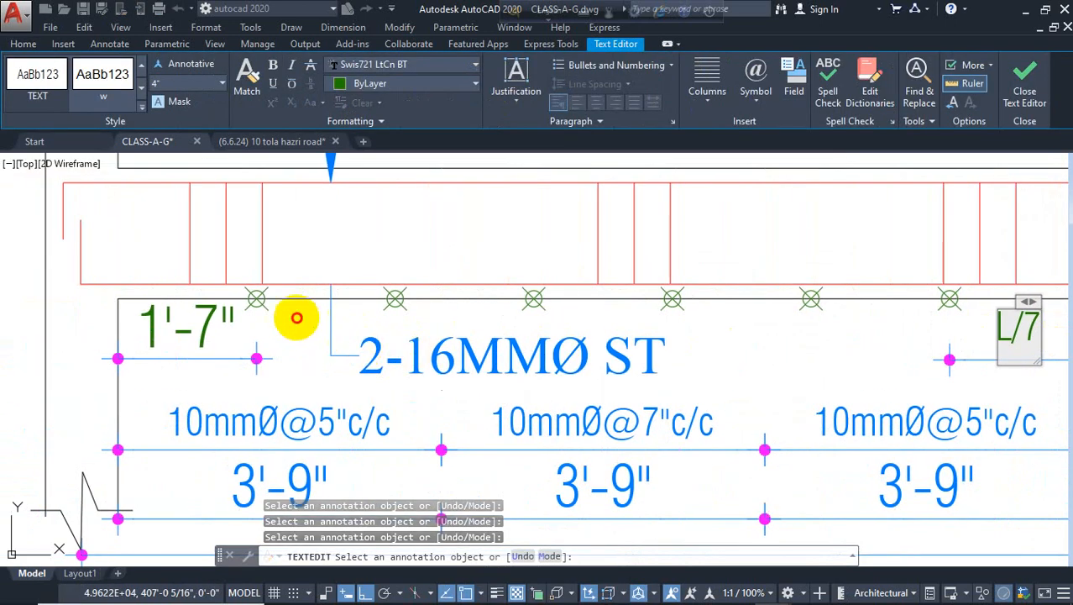
pyautogui.click(296, 318)
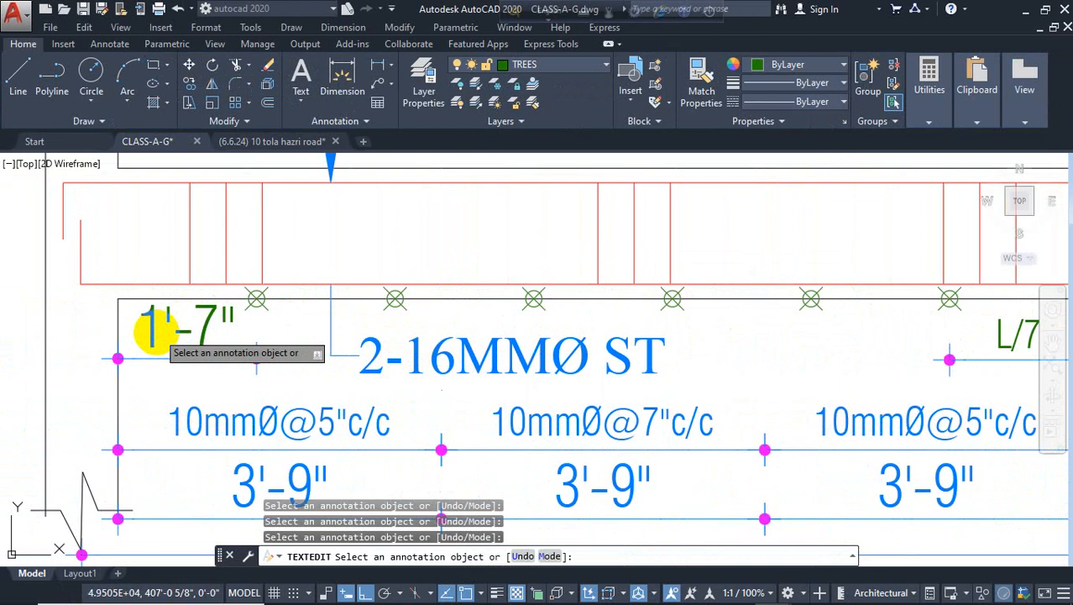
pyautogui.click(151, 331)
pyautogui.rightClick(157, 336)
pyautogui.click(213, 308)
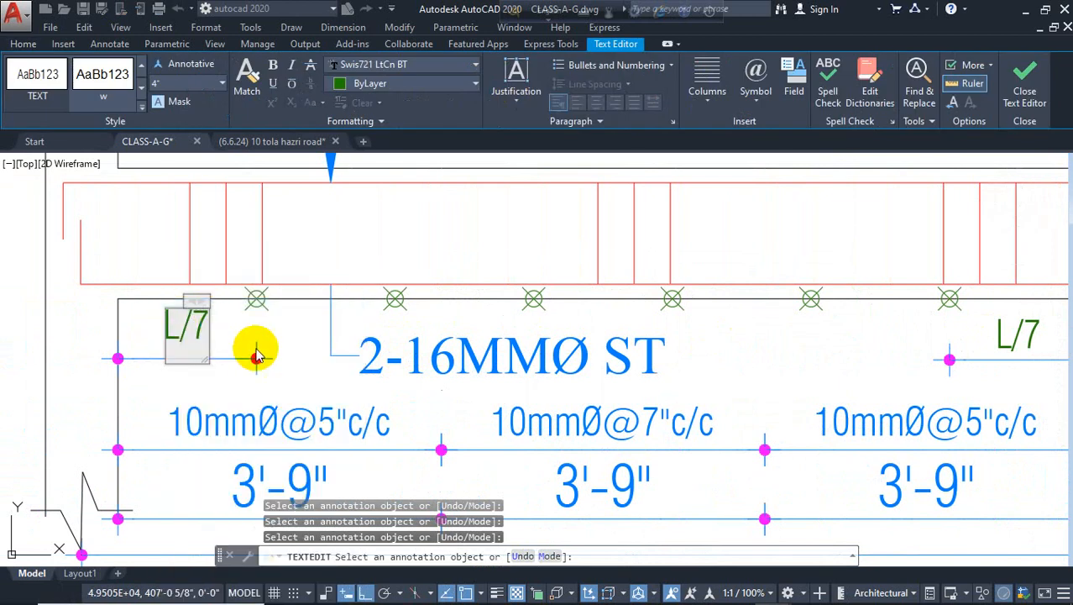
pyautogui.click(264, 349)
# Offset the red top bar 2" upward to make a parallel bar line.
pyautogui.press('Escape')
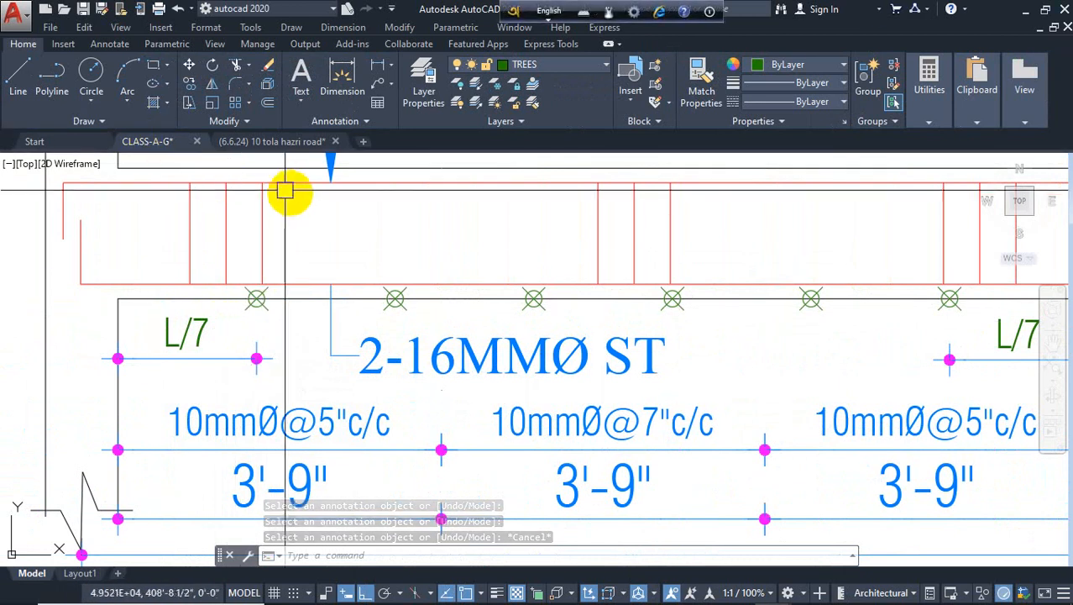
pyautogui.write('o')
pyautogui.press('Return')
pyautogui.write('2')
pyautogui.press('Return')
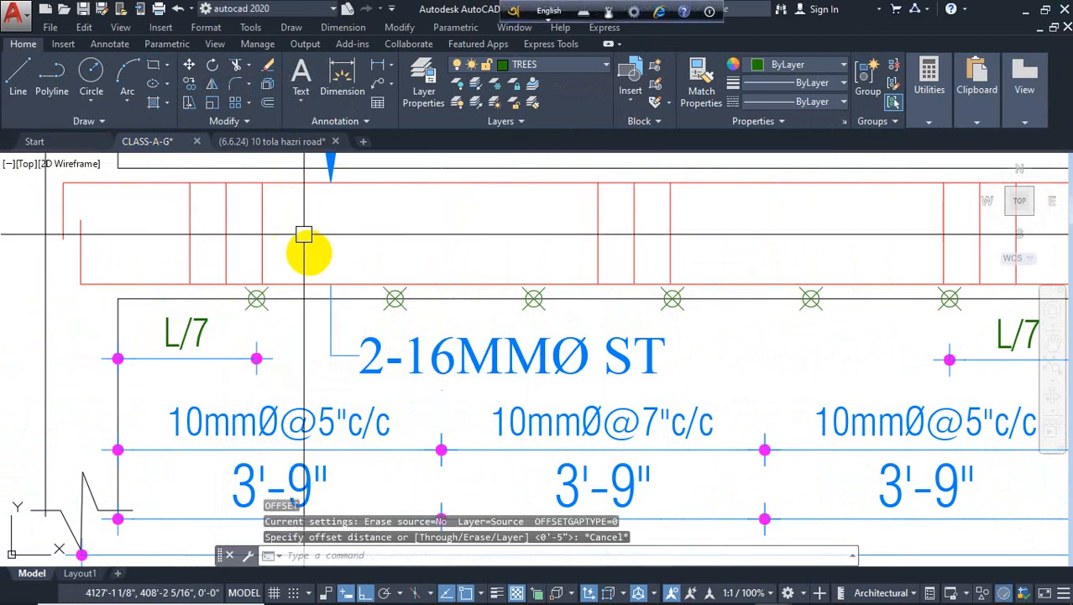
pyautogui.click(470, 277)
pyautogui.click(383, 240)
pyautogui.press('Escape')
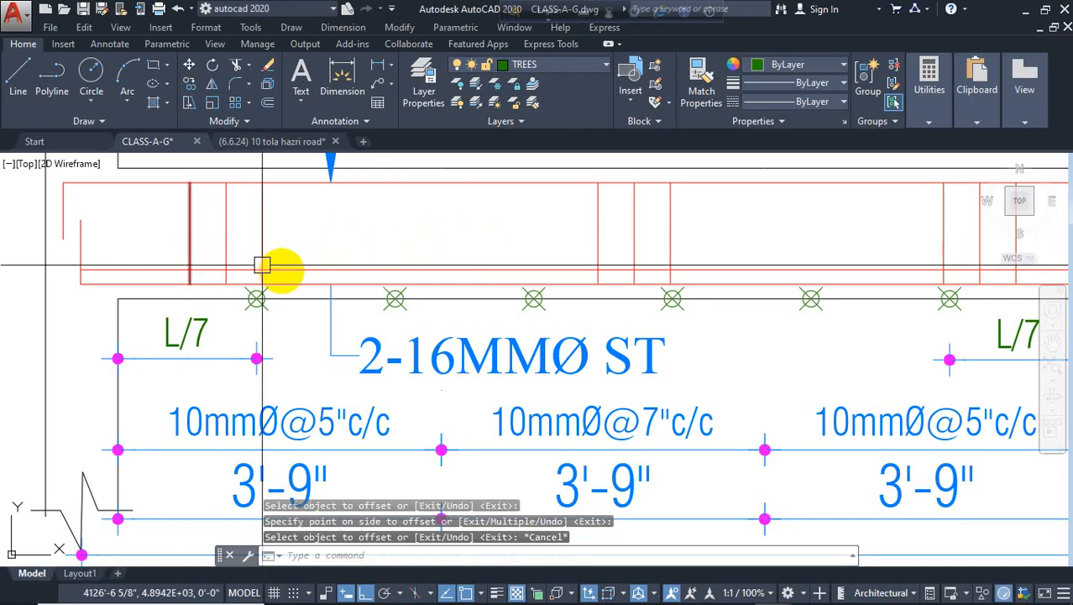
# Fillet the horizontal red bar to its diagonal hook at the first support.
pyautogui.click(18, 76)
pyautogui.scroll(3, 254, 294)
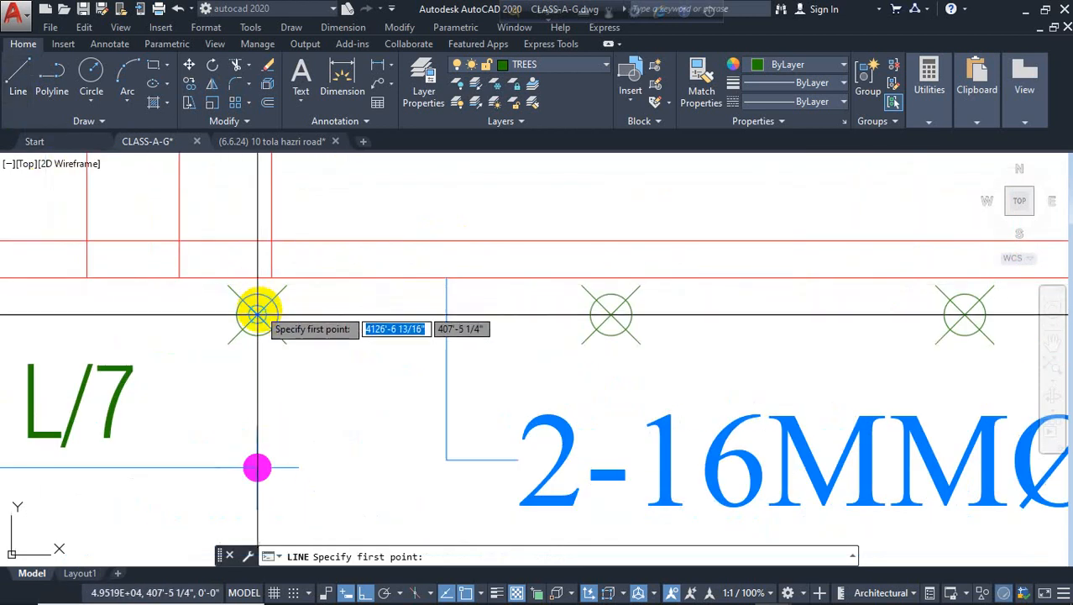
pyautogui.click(258, 240)
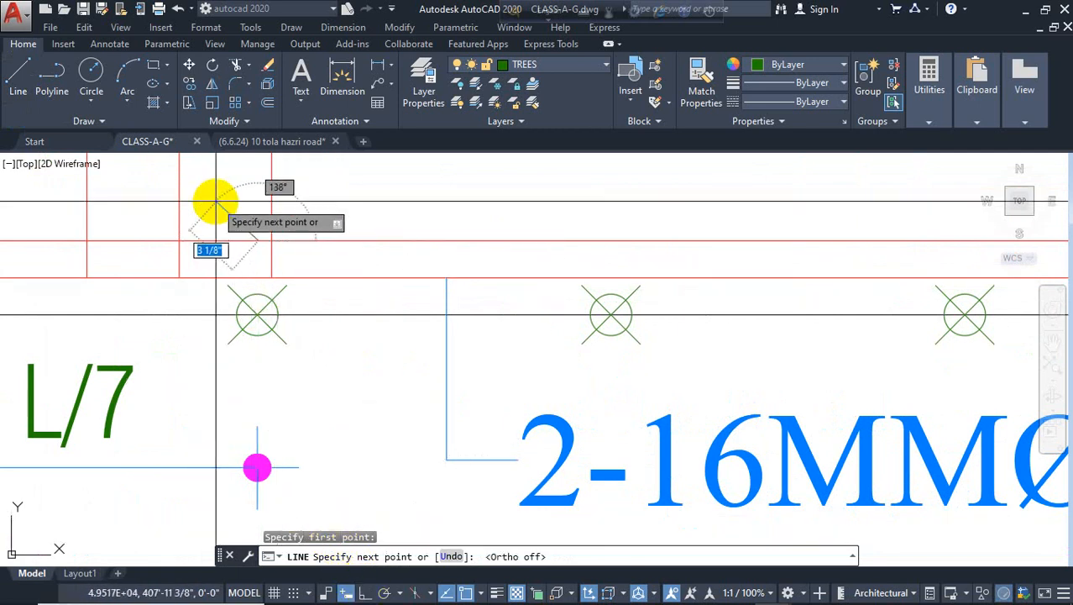
pyautogui.press('Escape')
pyautogui.press('Escape')
pyautogui.scroll(-4, 286, 336)
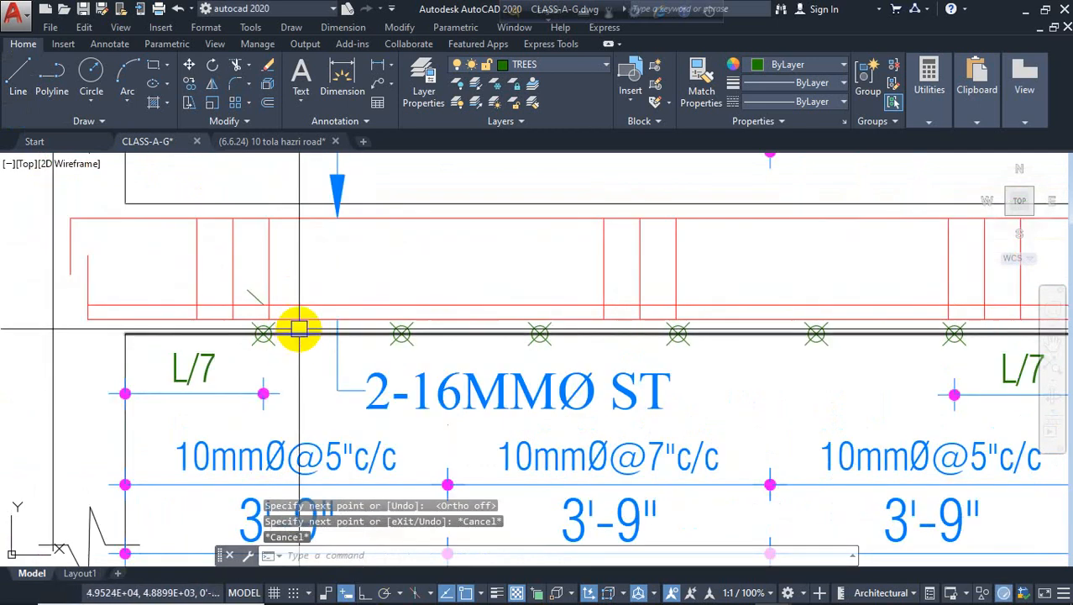
pyautogui.write('f')
pyautogui.press('space')
pyautogui.scroll(4, 271, 304)
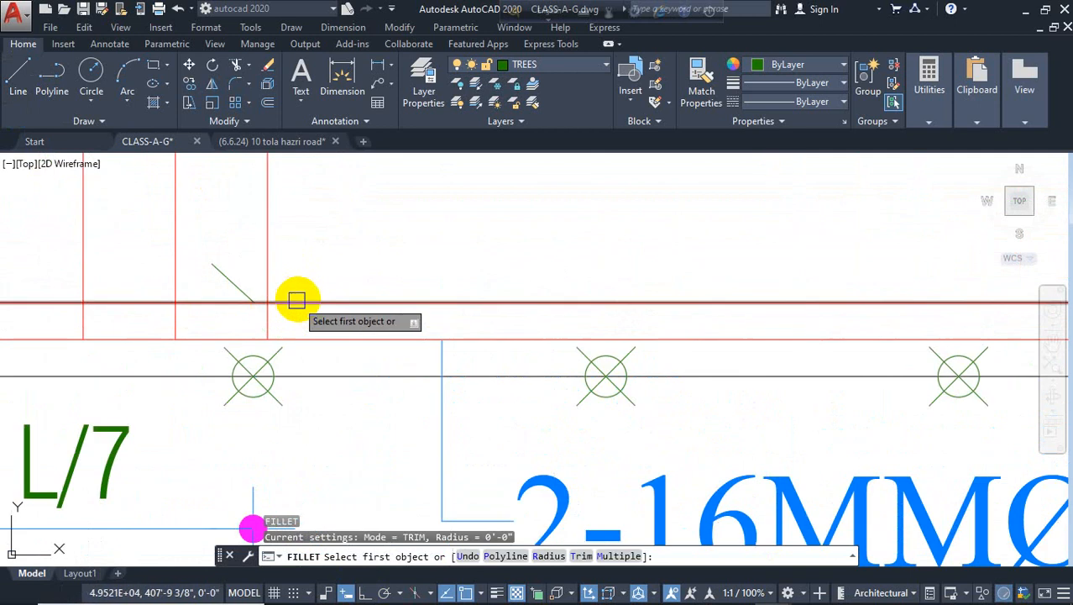
pyautogui.click(289, 302)
pyautogui.click(235, 285)
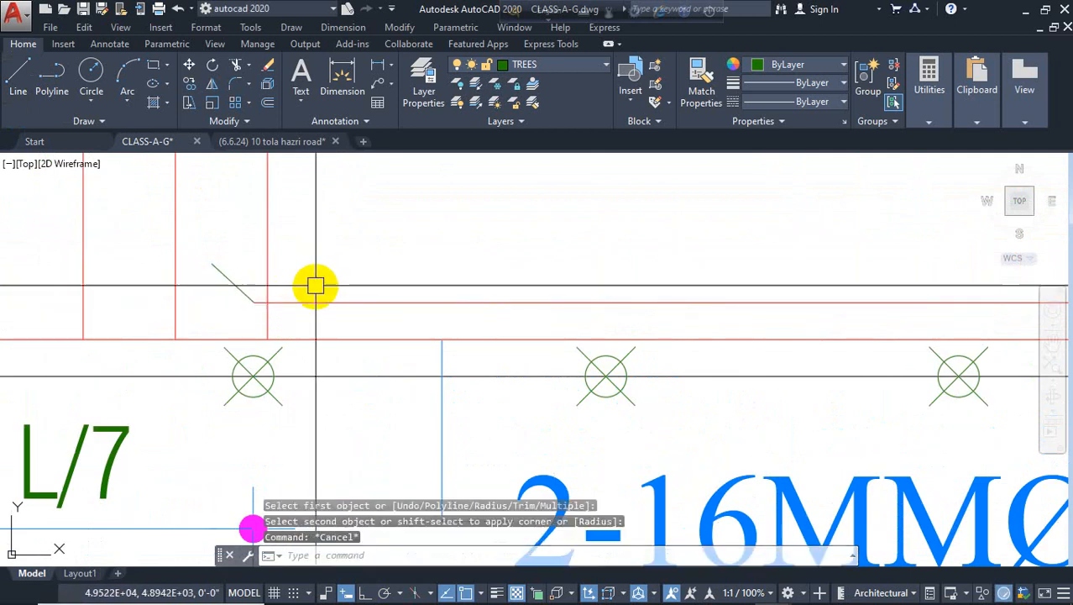
# Draw a diagonal hook line rising to the upper right from the next bar corner.
pyautogui.write('Ma')
pyautogui.press('space')
pyautogui.click(247, 294)
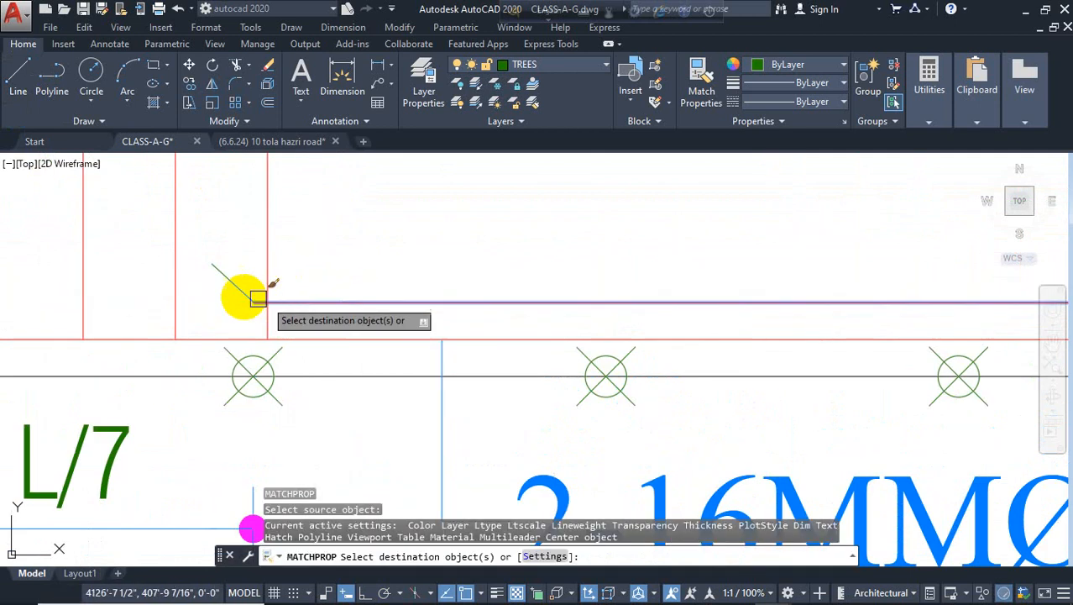
pyautogui.scroll(-5, 221, 277)
pyautogui.press('Escape')
pyautogui.scroll(4, 658, 284)
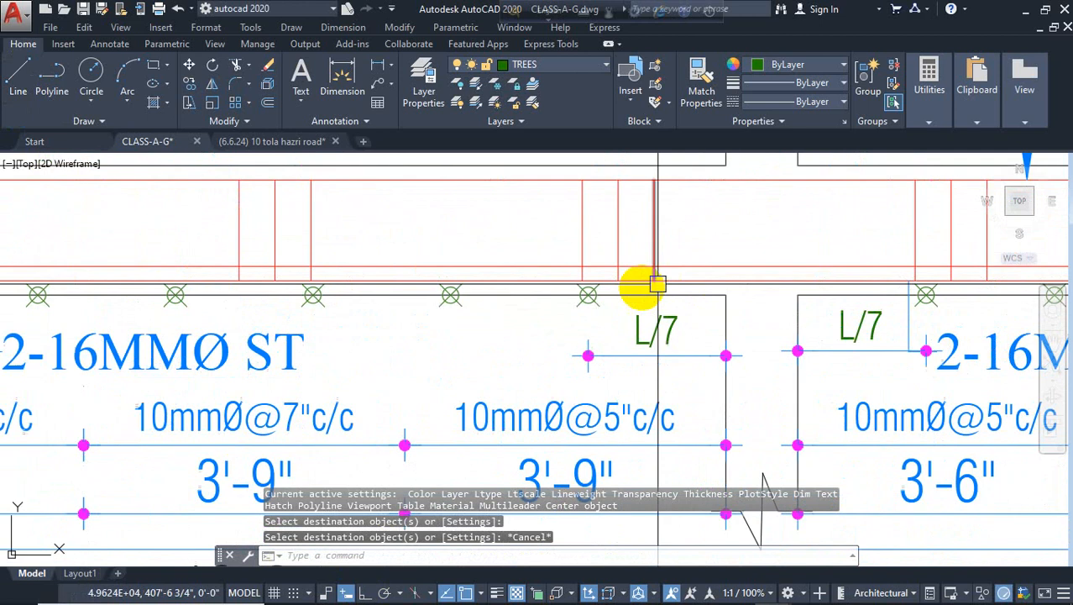
pyautogui.press('space')
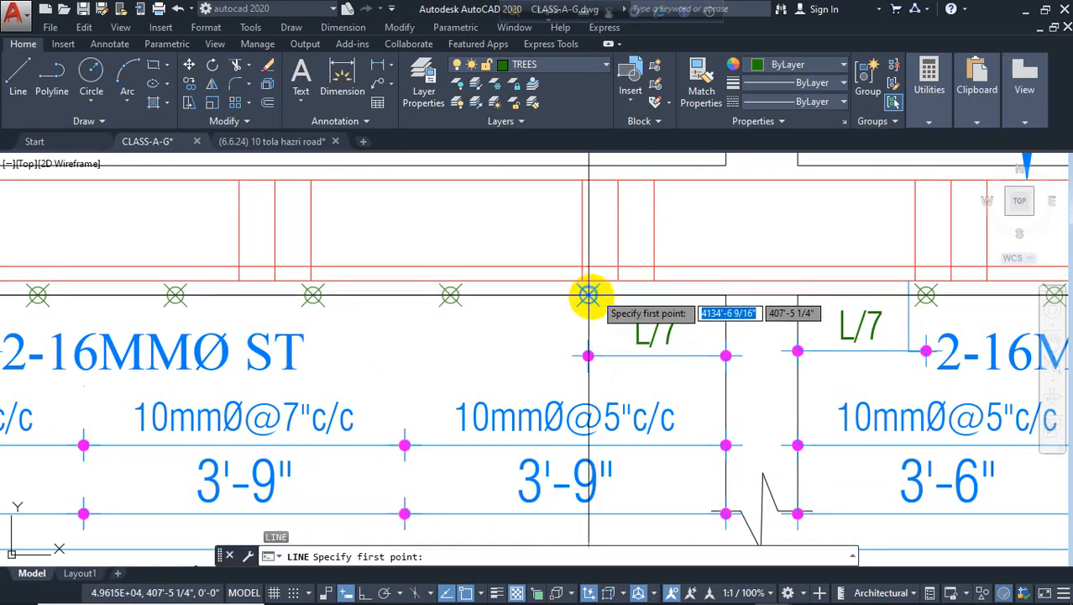
pyautogui.scroll(3, 587, 270)
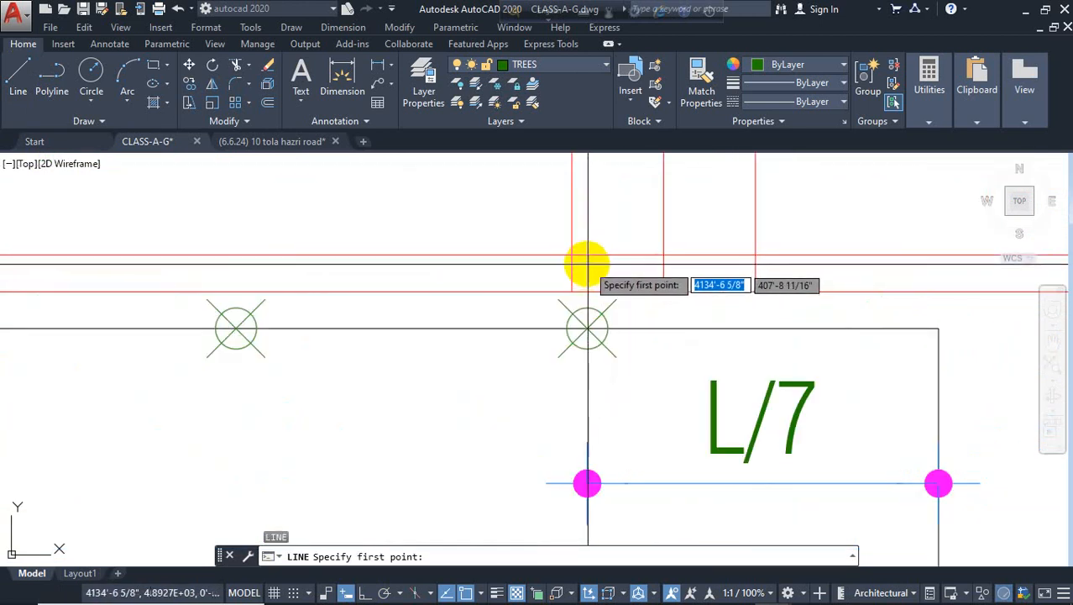
pyautogui.click(586, 254)
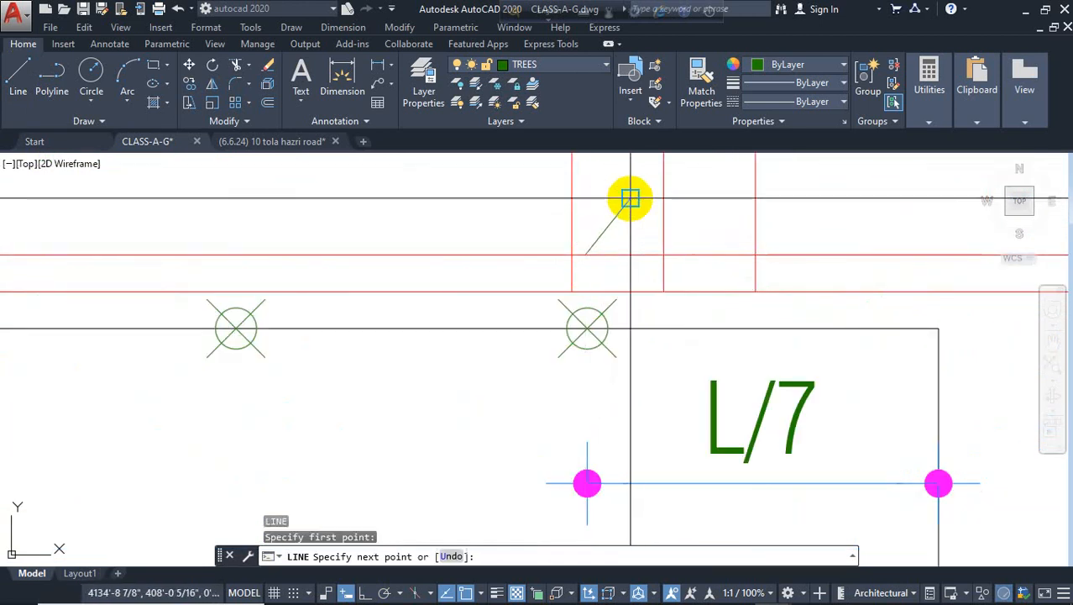
pyautogui.click(629, 199)
pyautogui.press('Escape')
pyautogui.scroll(-2, 612, 259)
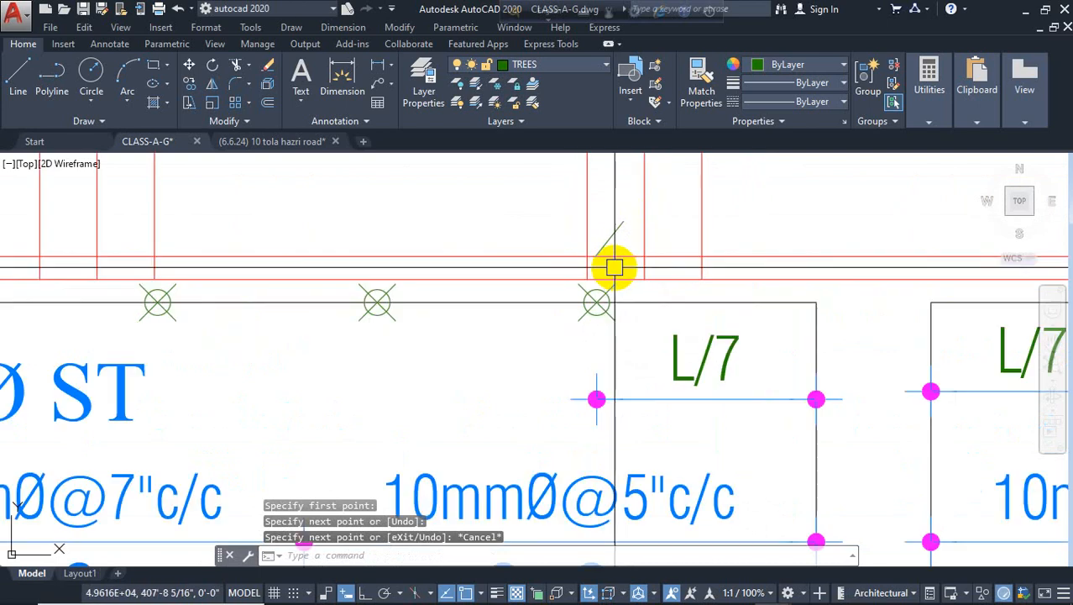
# Start TRIM and MATCHPROP from the red bar, cancelling both, then pan to the next support.
pyautogui.write('TR')
pyautogui.press('Return')
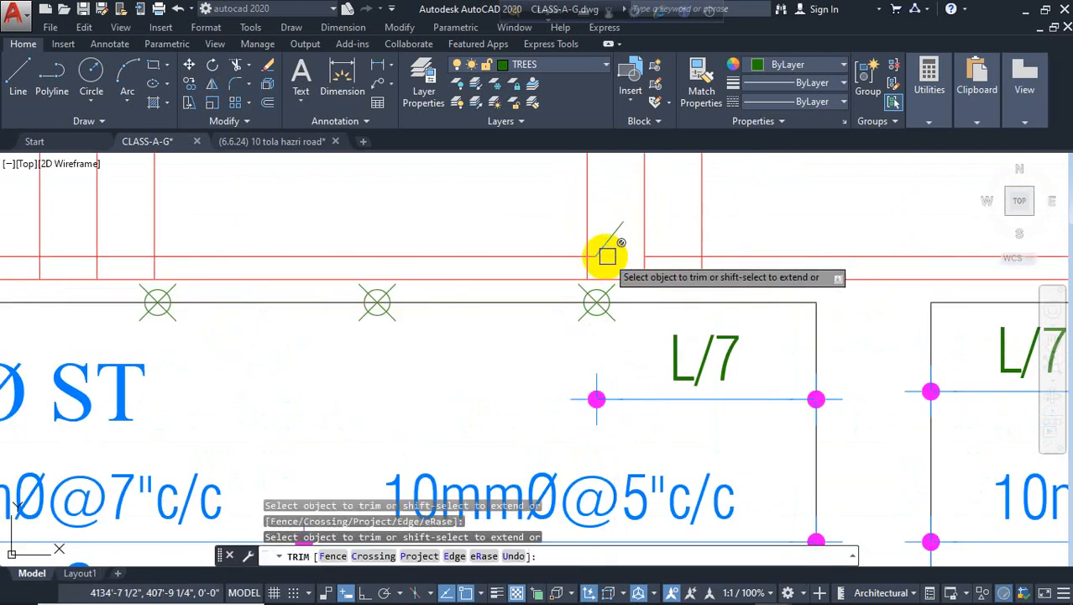
pyautogui.press('Escape')
pyautogui.write('MA')
pyautogui.press('Return')
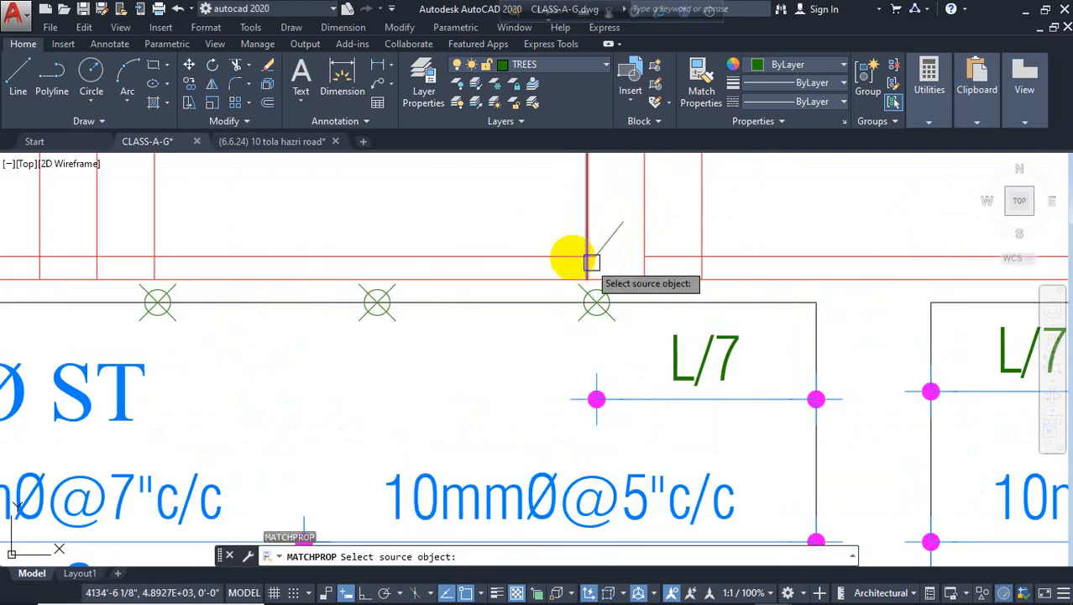
pyautogui.click(580, 256)
pyautogui.press('Escape')
pyautogui.scroll(-3, 368, 287)
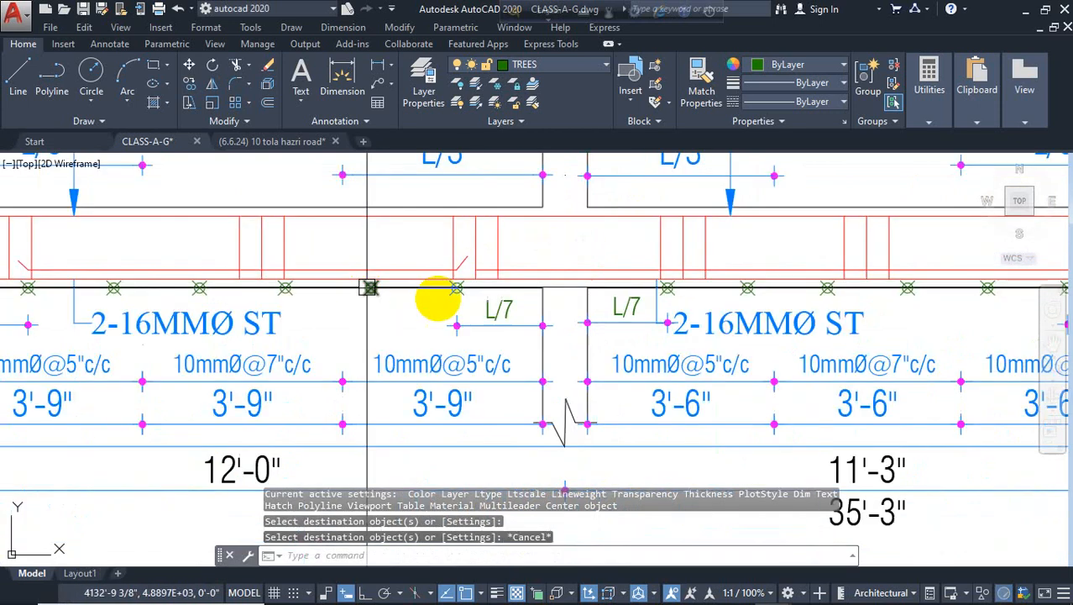
pyautogui.moveTo(706, 288); pyautogui.dragTo(546, 282, button='middle')
pyautogui.scroll(2, 546, 280)
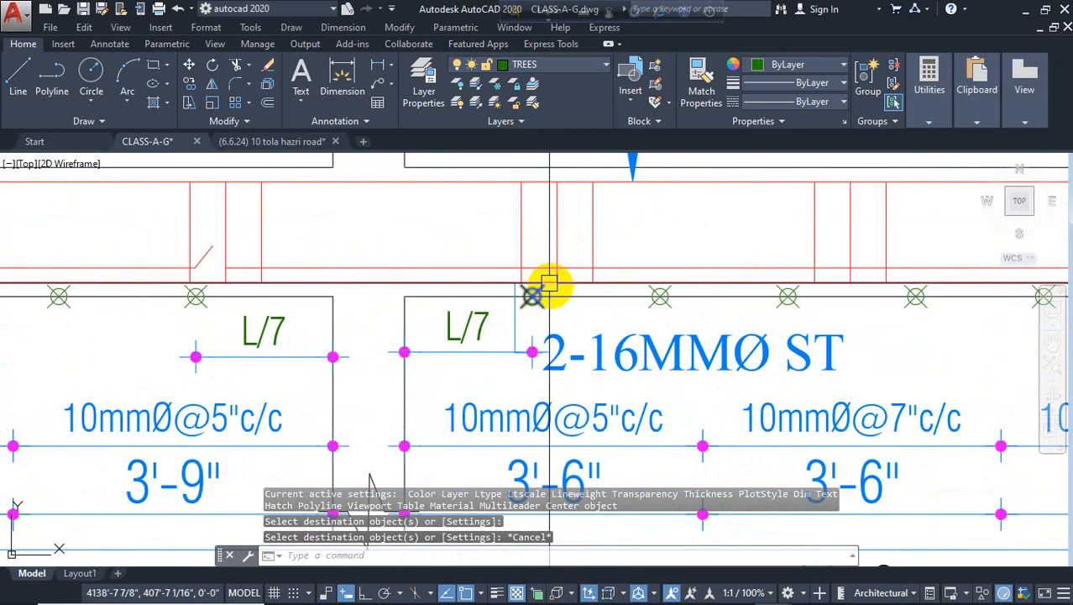
# Draw a diagonal hook line from the bar end at this support.
pyautogui.write('l')
pyautogui.press('Return')
pyautogui.scroll(4, 532, 286)
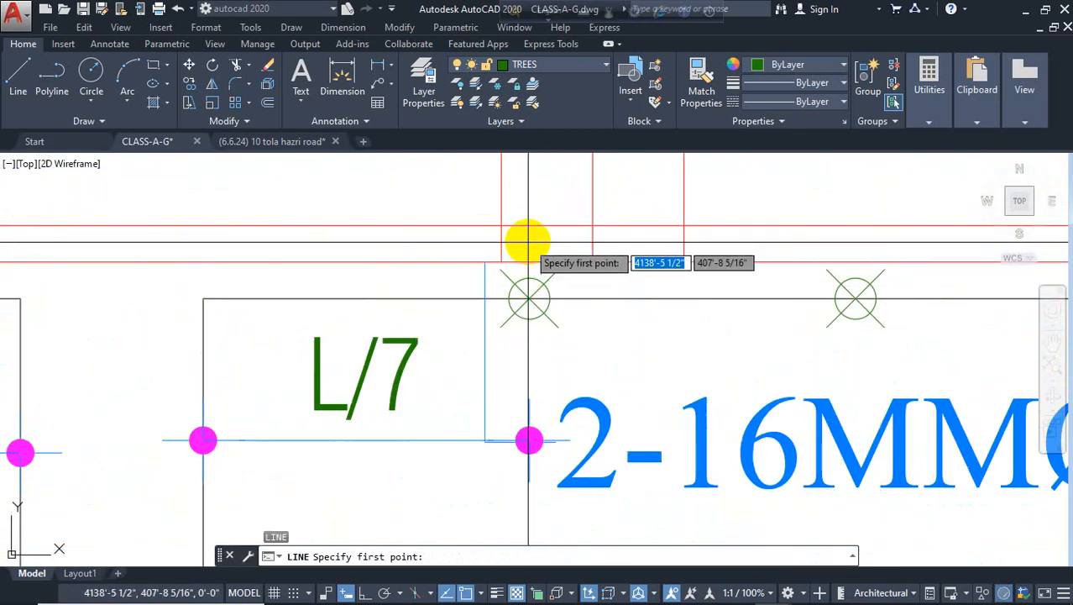
pyautogui.click(529, 227)
pyautogui.click(477, 203)
pyautogui.press('Return')
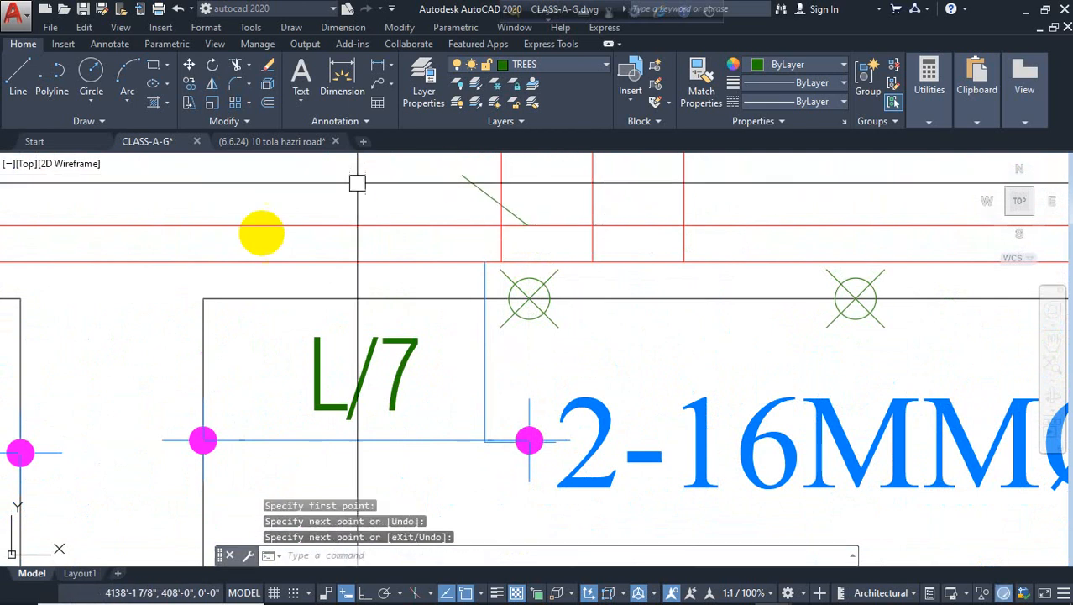
pyautogui.scroll(-5, 258, 227)
pyautogui.scroll(5, 759, 223)
# Draw a short diagonal hook from the next bar corner.
pyautogui.press('space')
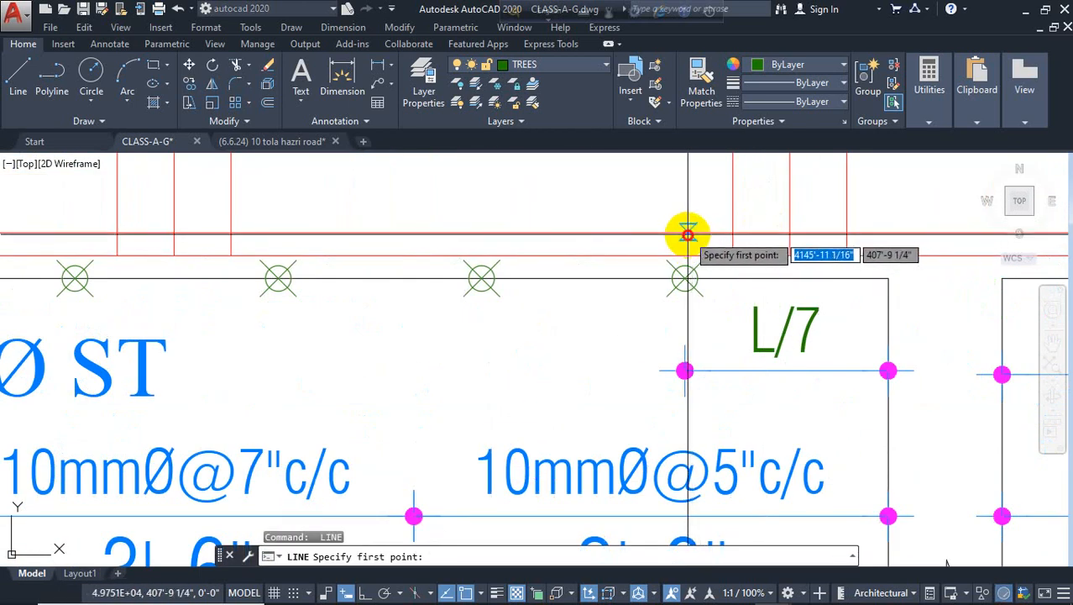
pyautogui.click(688, 233)
pyautogui.scroll(-5, 556, 287)
pyautogui.scroll(4, 642, 233)
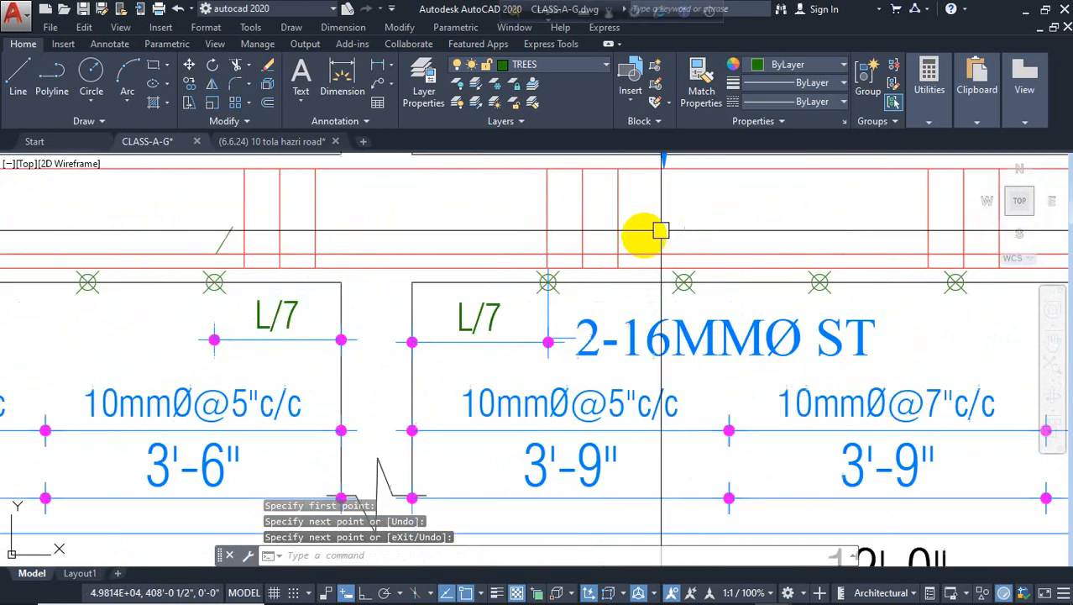
pyautogui.press('Escape')
pyautogui.press('space')
pyautogui.scroll(4, 574, 236)
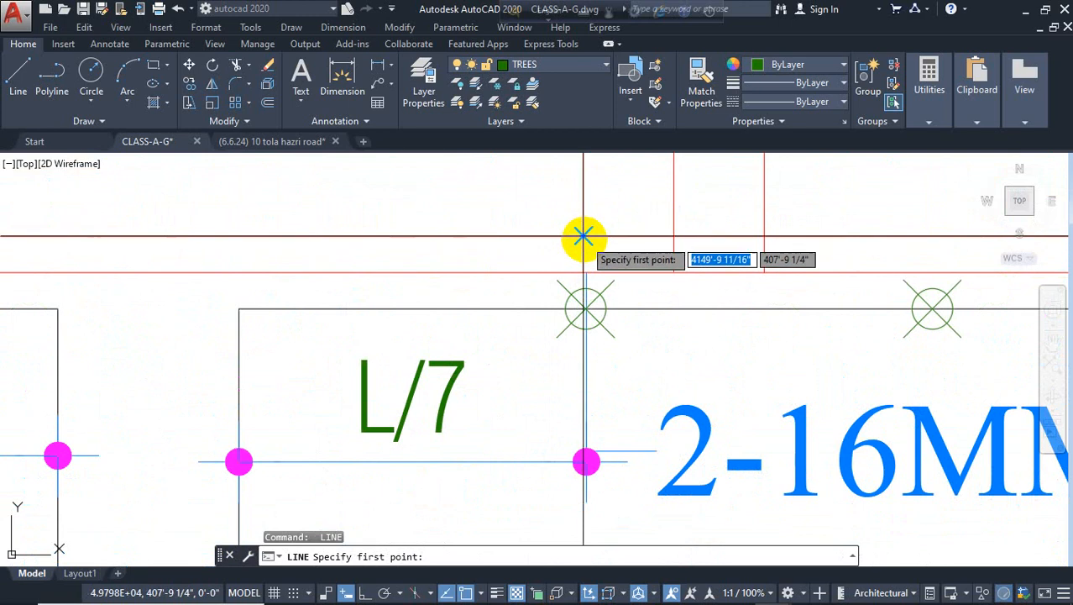
pyautogui.scroll(5, 587, 241)
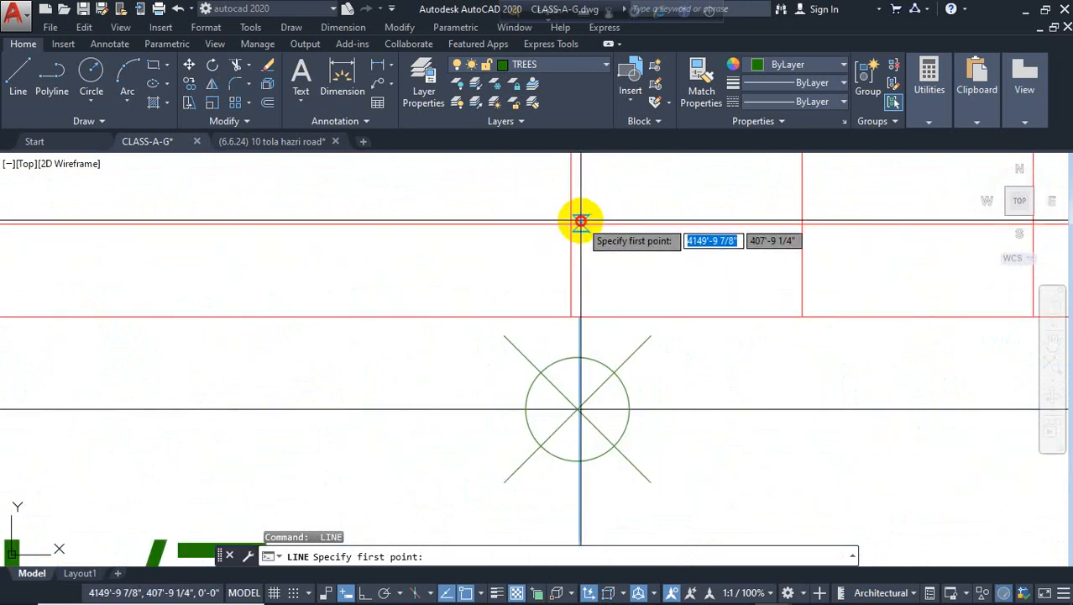
pyautogui.click(580, 221)
pyautogui.click(515, 163)
pyautogui.scroll(-7, 388, 180)
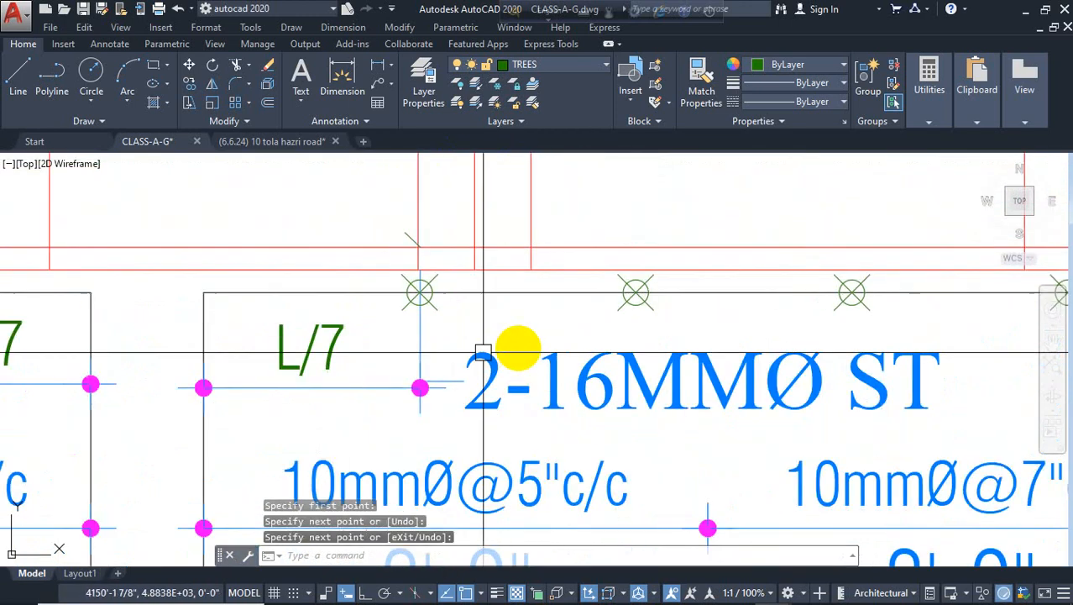
# Draw a diagonal hook line at the following support's bar corner.
pyautogui.moveTo(793, 294); pyautogui.dragTo(250, 342, button='middle')
pyautogui.scroll(-5, 419, 342)
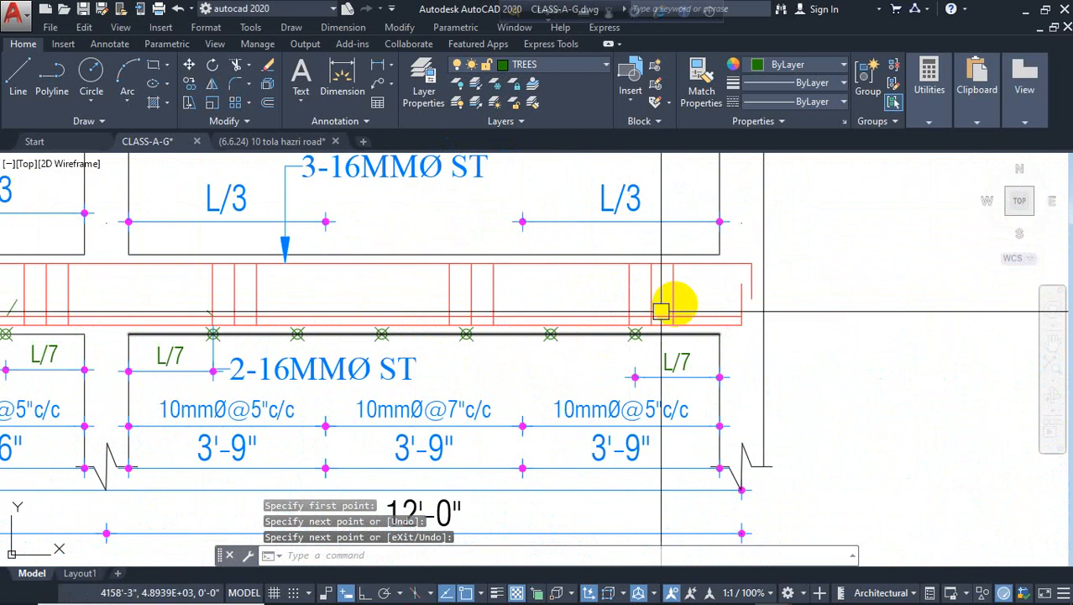
pyautogui.scroll(7, 661, 310)
pyautogui.press('Return')
pyautogui.press('Return')
pyautogui.click(536, 348)
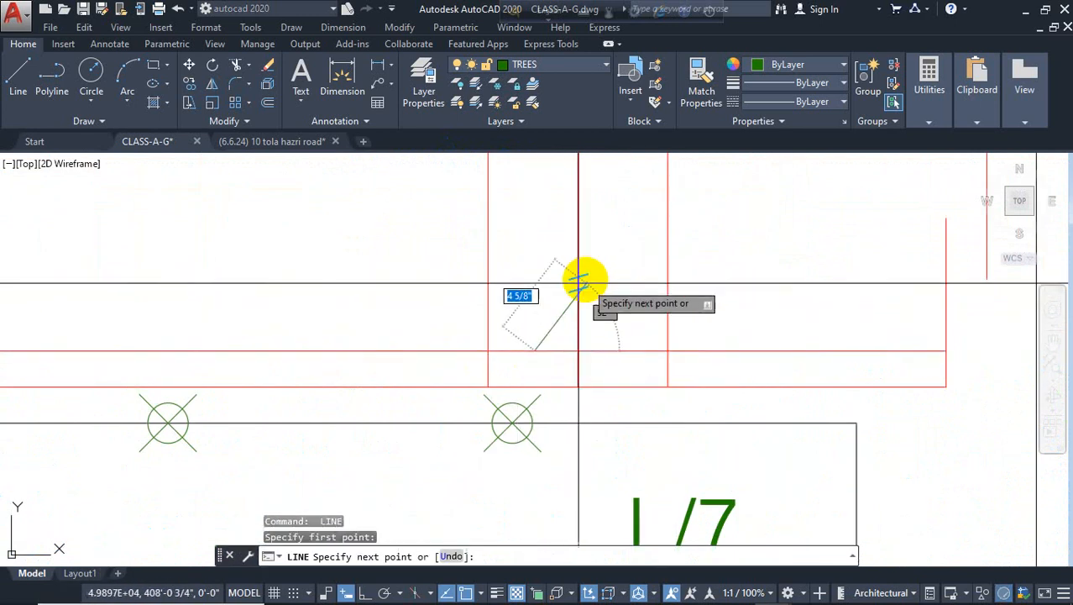
pyautogui.click(593, 267)
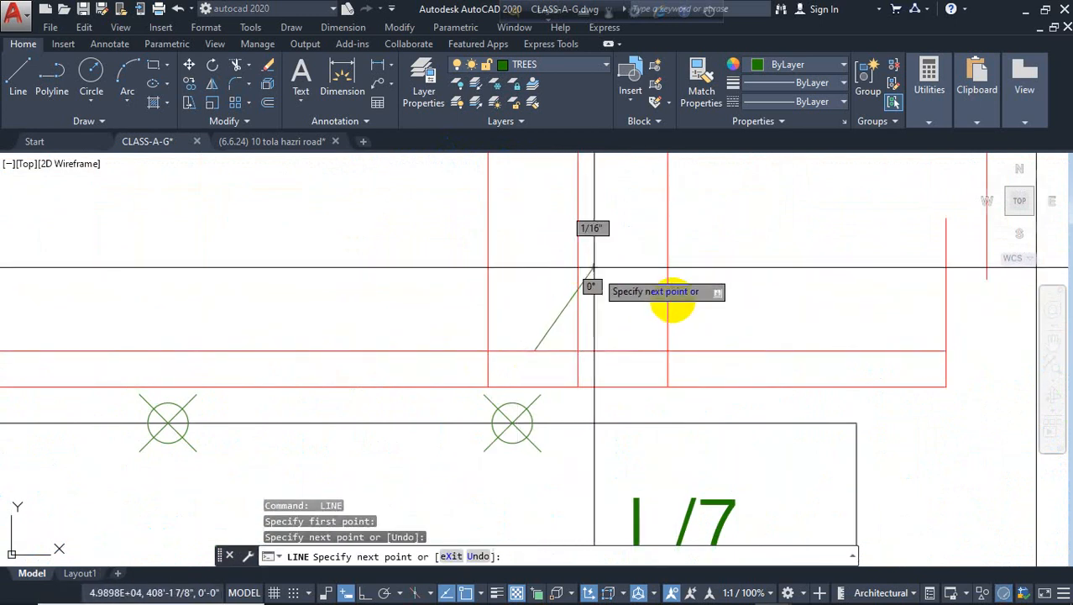
pyautogui.press('Escape')
# Fillet the horizontal red bar to the hook, and another bar to the vertical red line.
pyautogui.write('f')
pyautogui.press('Return')
pyautogui.click(516, 351)
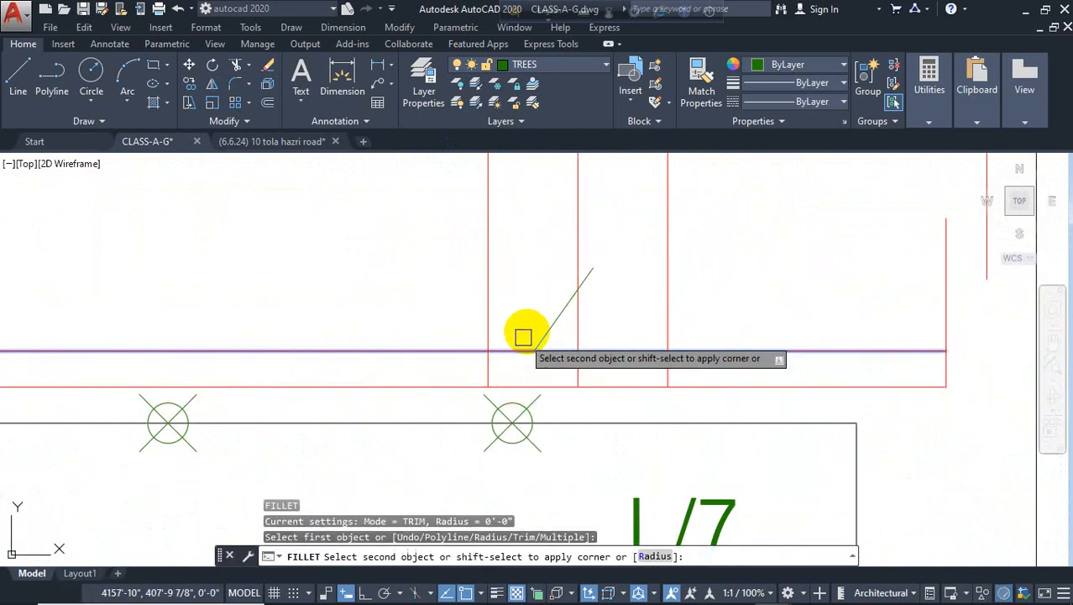
pyautogui.click(555, 320)
pyautogui.scroll(-4, 544, 315)
pyautogui.scroll(-2, 546, 327)
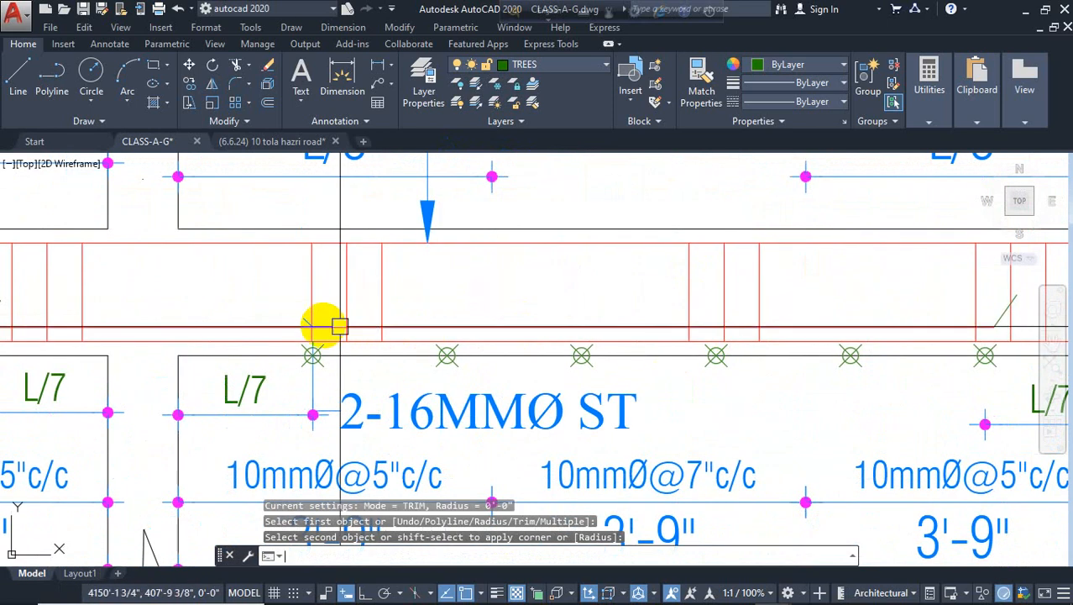
pyautogui.press('Return')
pyautogui.scroll(4, 323, 324)
pyautogui.click(311, 326)
pyautogui.scroll(-4, 267, 308)
pyautogui.click(216, 307)
pyautogui.moveTo(216, 307); pyautogui.dragTo(800, 347, button='middle')
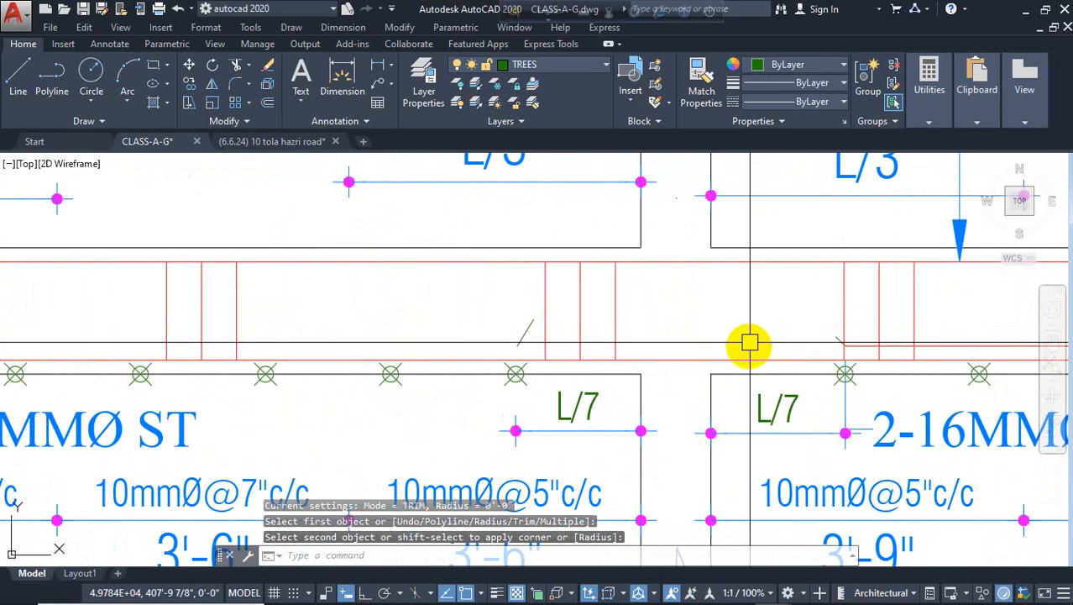
# Draw the green extra bar line from the stirrup marker across the span.
pyautogui.write('l')
pyautogui.press('Return')
pyautogui.click(519, 350)
pyautogui.moveTo(351, 348); pyautogui.dragTo(869, 315, button='middle')
pyautogui.click(407, 313)
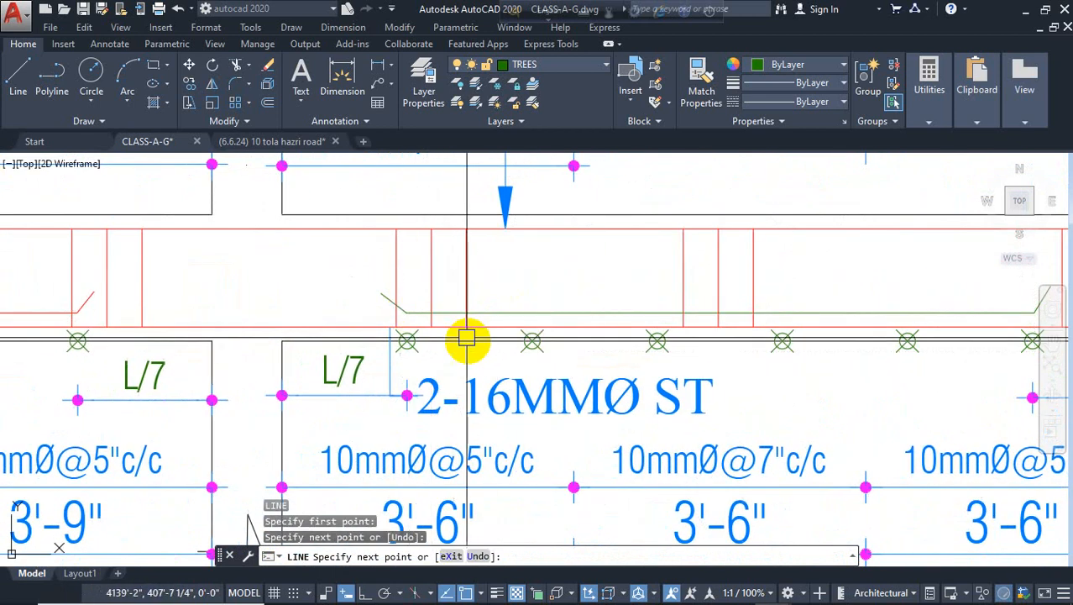
pyautogui.press('Escape')
# Match the source bar's properties onto the bottom bars in each neighbouring bay.
pyautogui.press('Return')
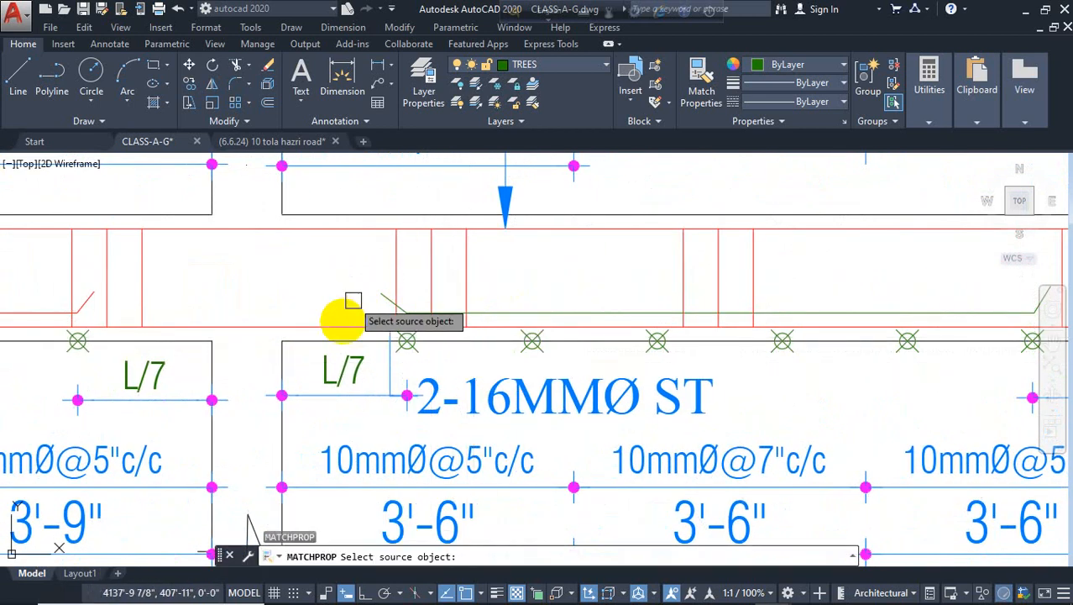
pyautogui.click(362, 315)
pyautogui.click(461, 312)
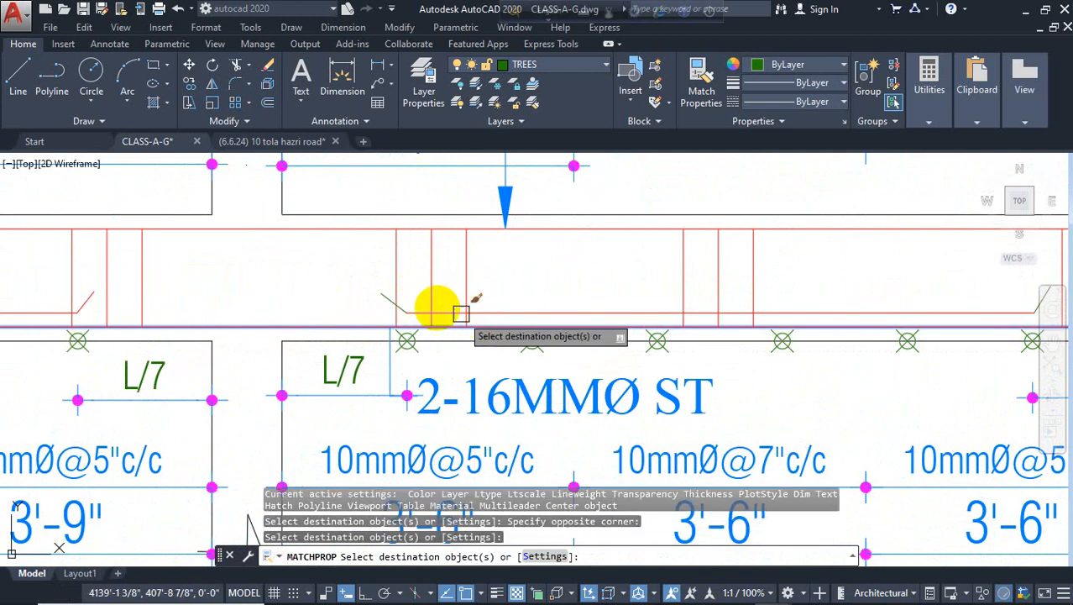
pyautogui.click(405, 302)
pyautogui.moveTo(605, 295); pyautogui.dragTo(56, 326, button='middle')
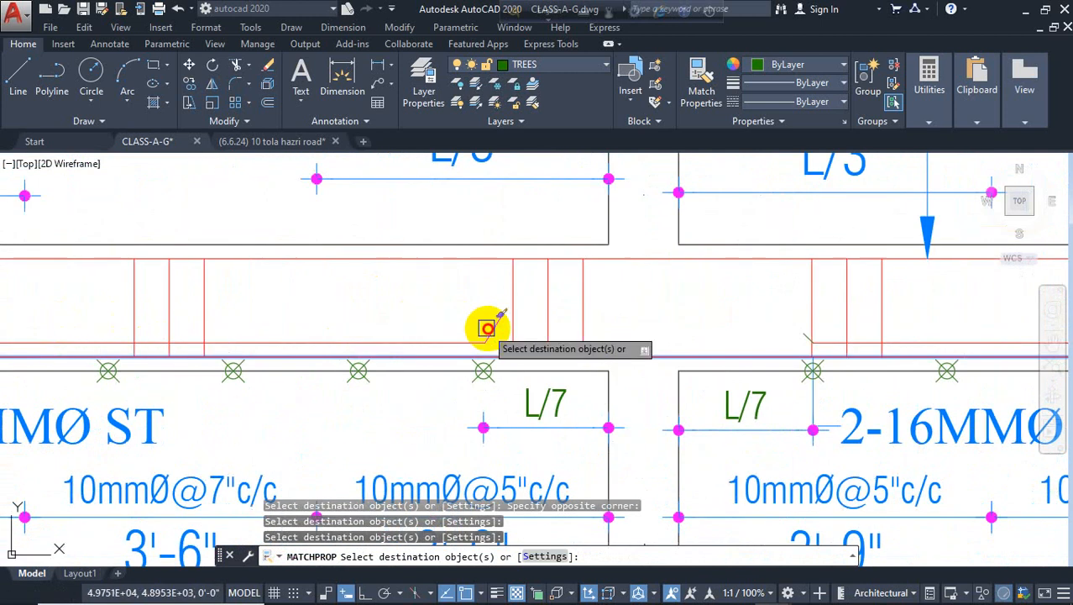
pyautogui.click(487, 327)
pyautogui.moveTo(870, 330); pyautogui.dragTo(461, 351, button='middle')
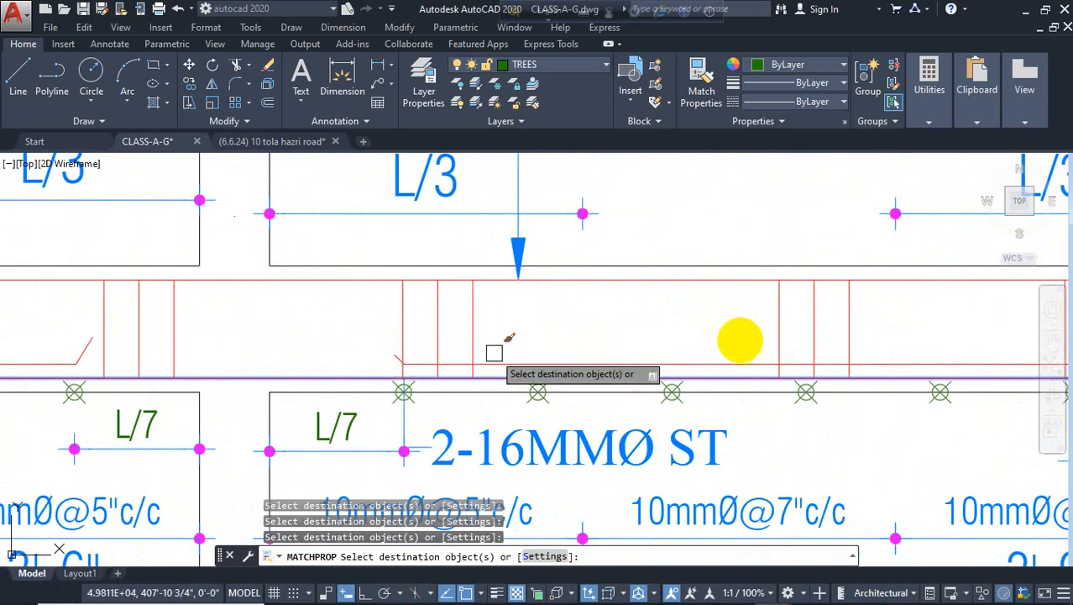
pyautogui.moveTo(730, 341); pyautogui.dragTo(320, 357, button='middle')
pyautogui.press('Escape')
# Select a short diagonal hook and its end grip, then cancel without reshaping it.
pyautogui.scroll(-5, 767, 329)
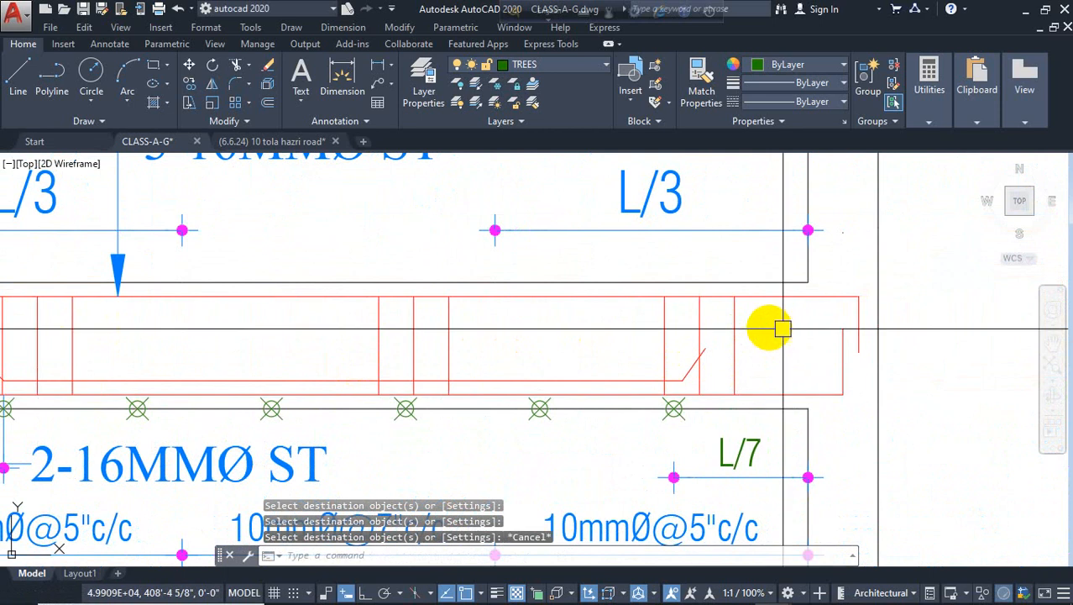
pyautogui.scroll(5, 680, 348)
pyautogui.scroll(4, 677, 342)
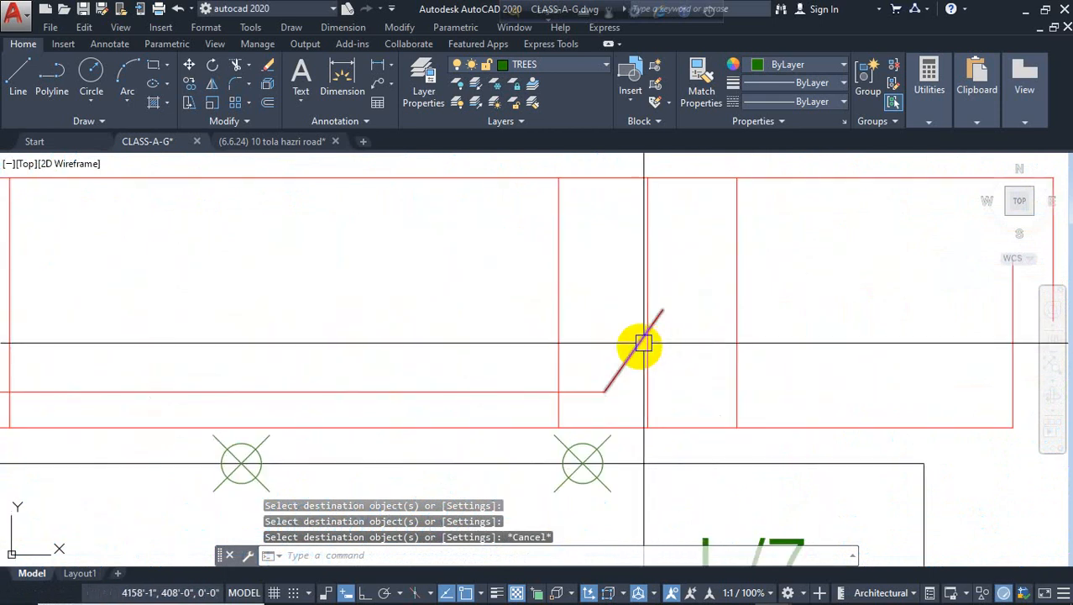
pyautogui.click(659, 319)
pyautogui.click(662, 309)
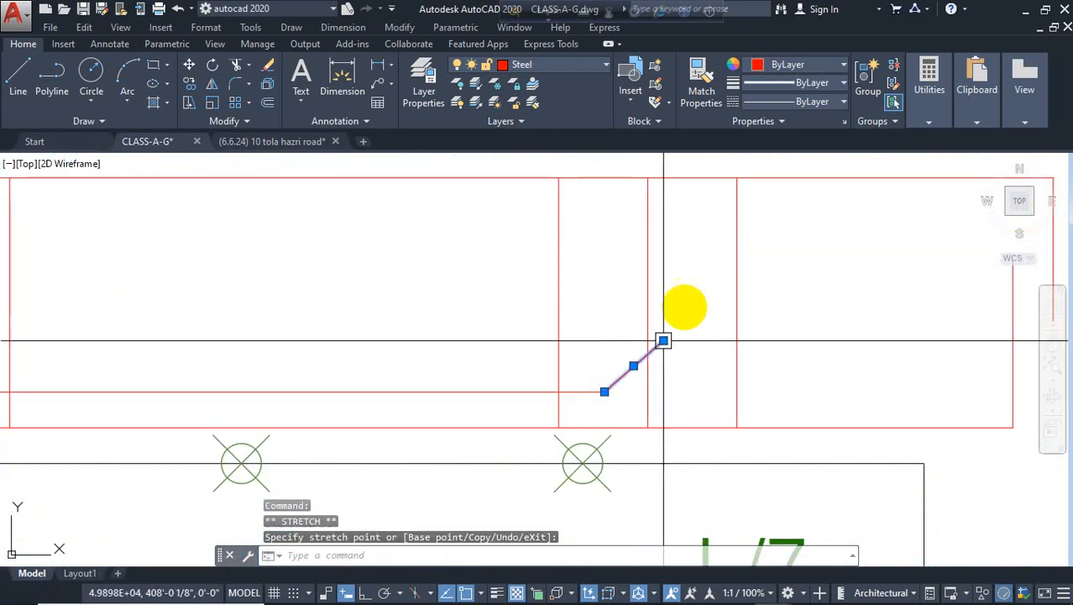
pyautogui.scroll(-5, 709, 290)
pyautogui.press('Escape')
pyautogui.scroll(2, 663, 310)
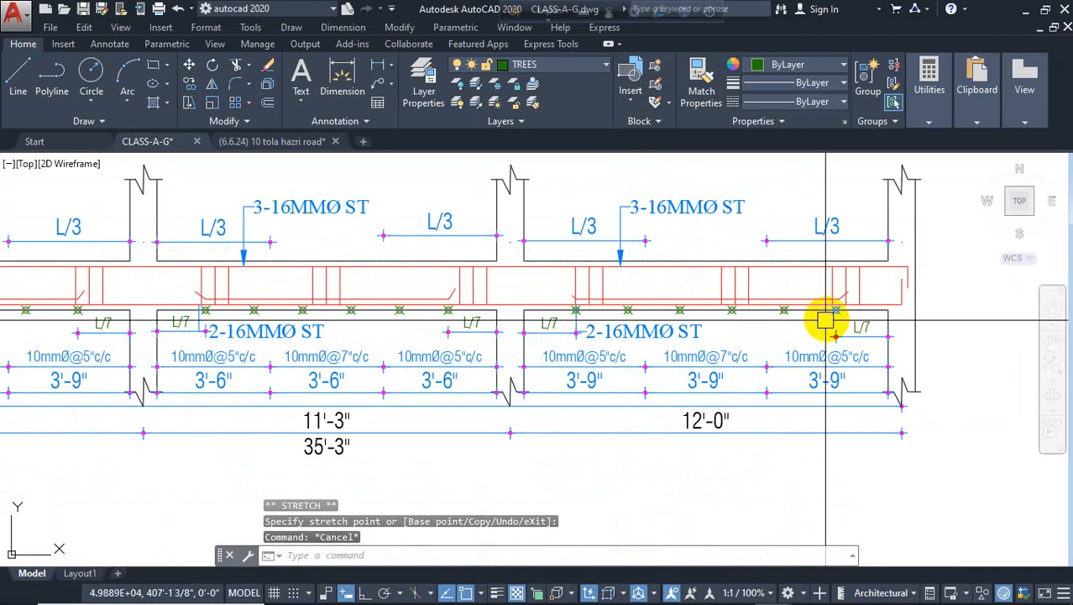
pyautogui.scroll(4, 826, 320)
# Delete the first green X symbol on the beam.
pyautogui.click(713, 304)
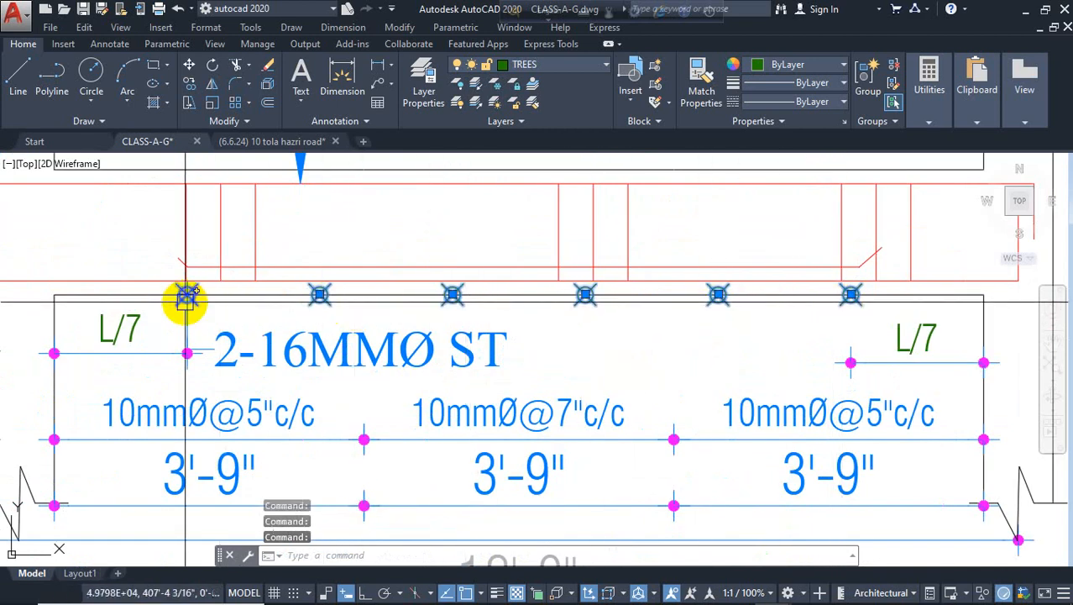
pyautogui.scroll(2, 197, 319)
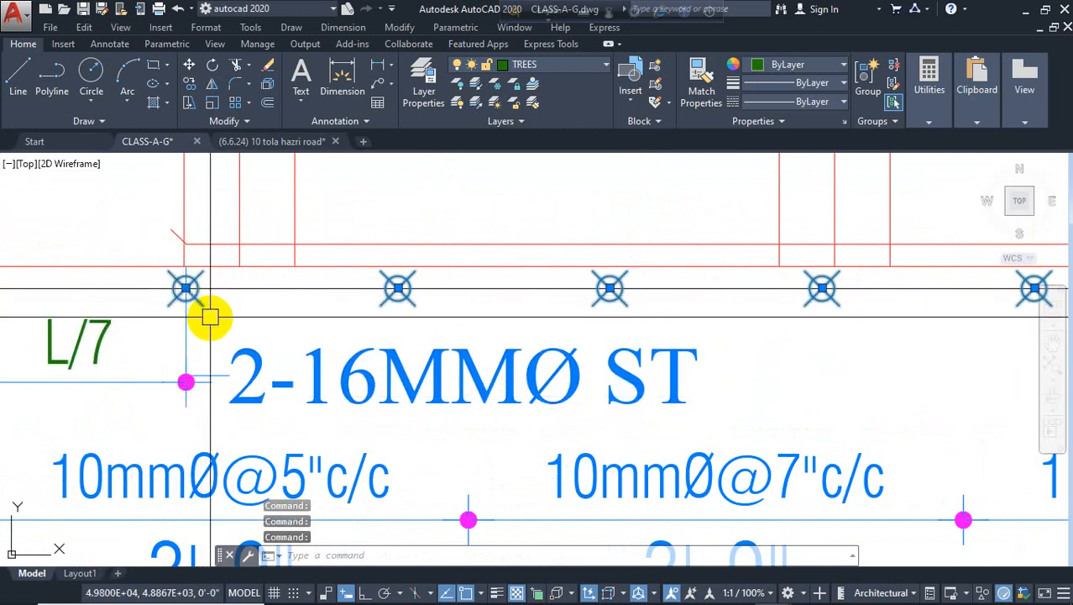
pyautogui.press('Delete')
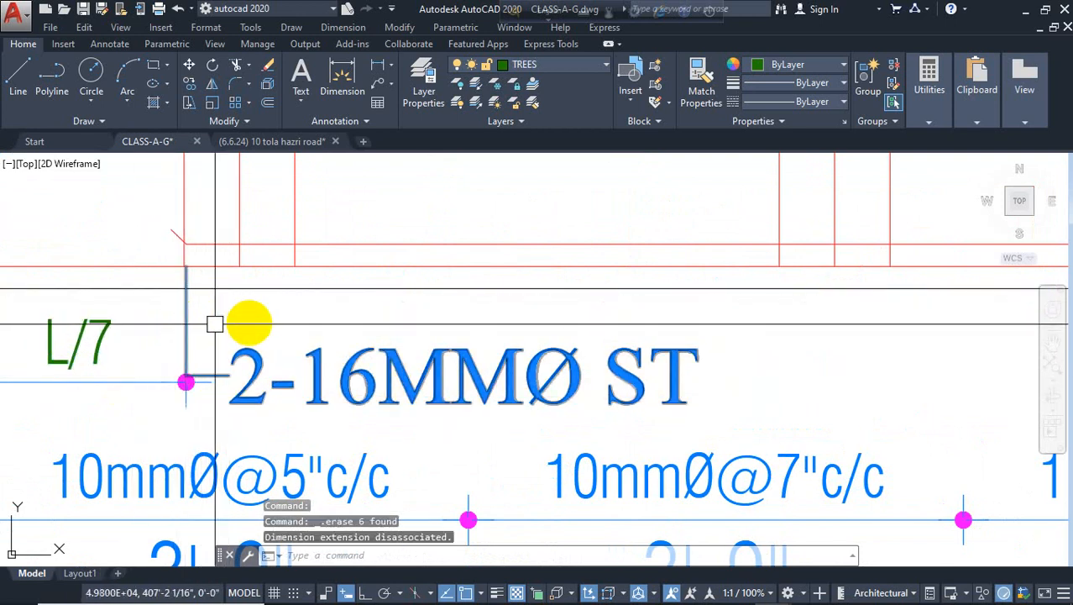
pyautogui.scroll(-6, 215, 323)
pyautogui.scroll(1, 762, 314)
pyautogui.scroll(2, 584, 295)
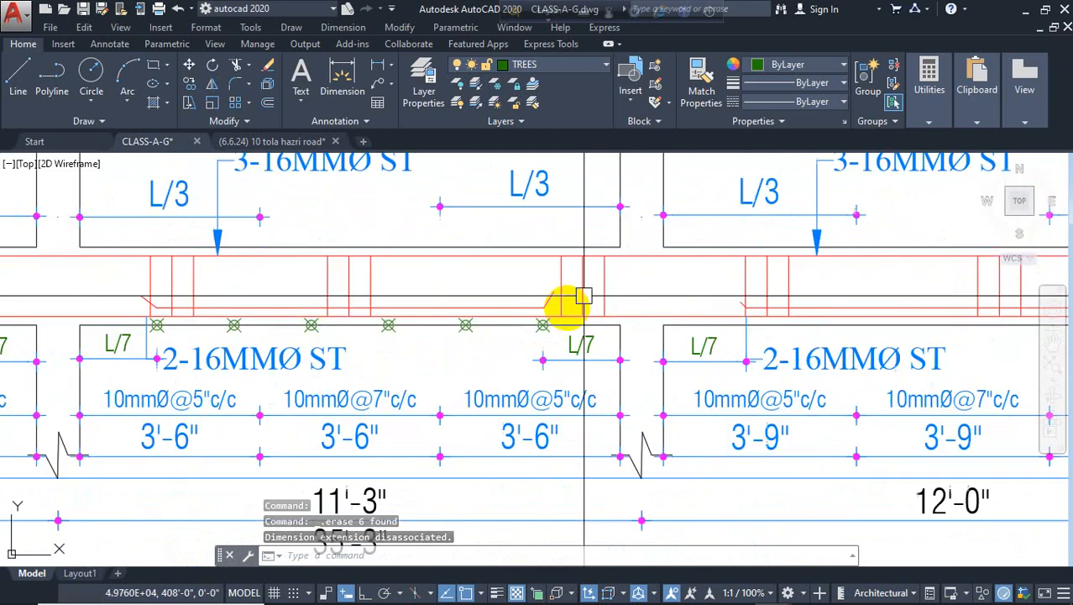
pyautogui.scroll(2, 583, 296)
# Delete five more green X symbols across the next two bays.
pyautogui.click(524, 337)
pyautogui.click(401, 338)
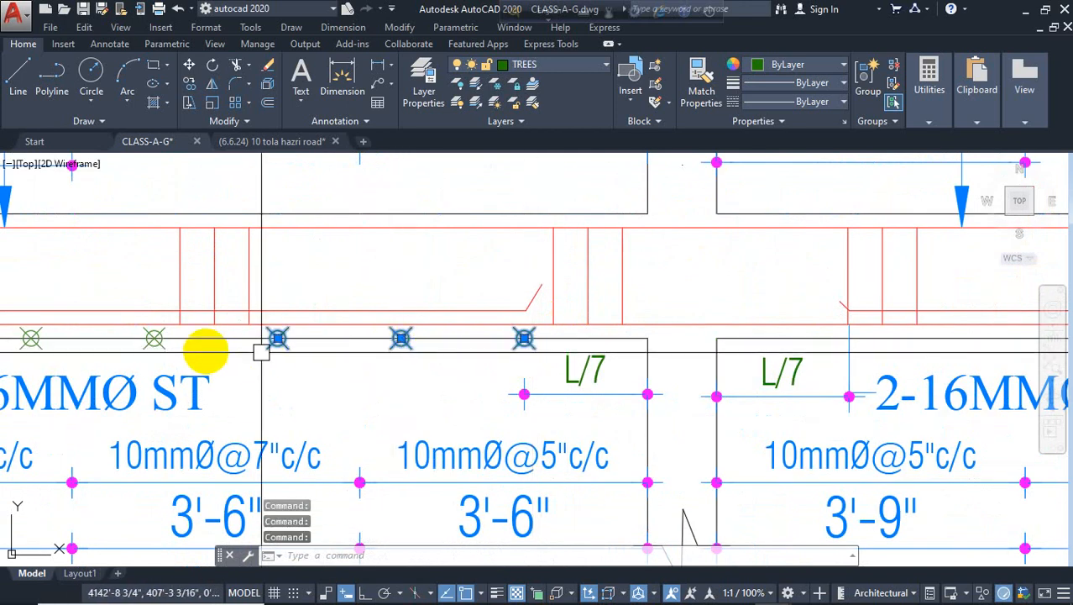
pyautogui.click(172, 346)
pyautogui.moveTo(95, 361); pyautogui.dragTo(503, 376, button='middle')
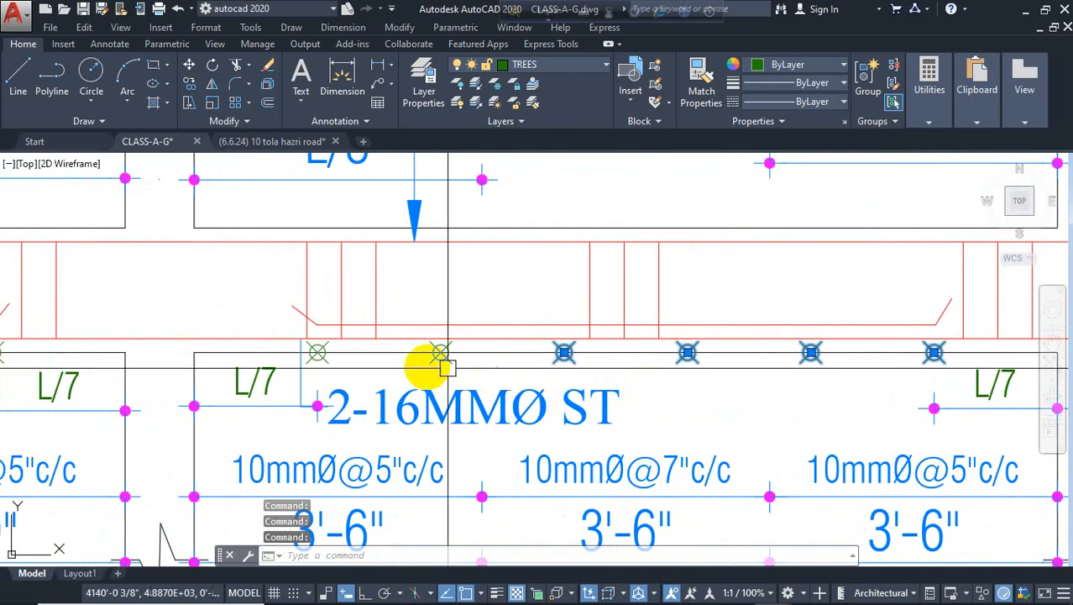
pyautogui.press('Delete')
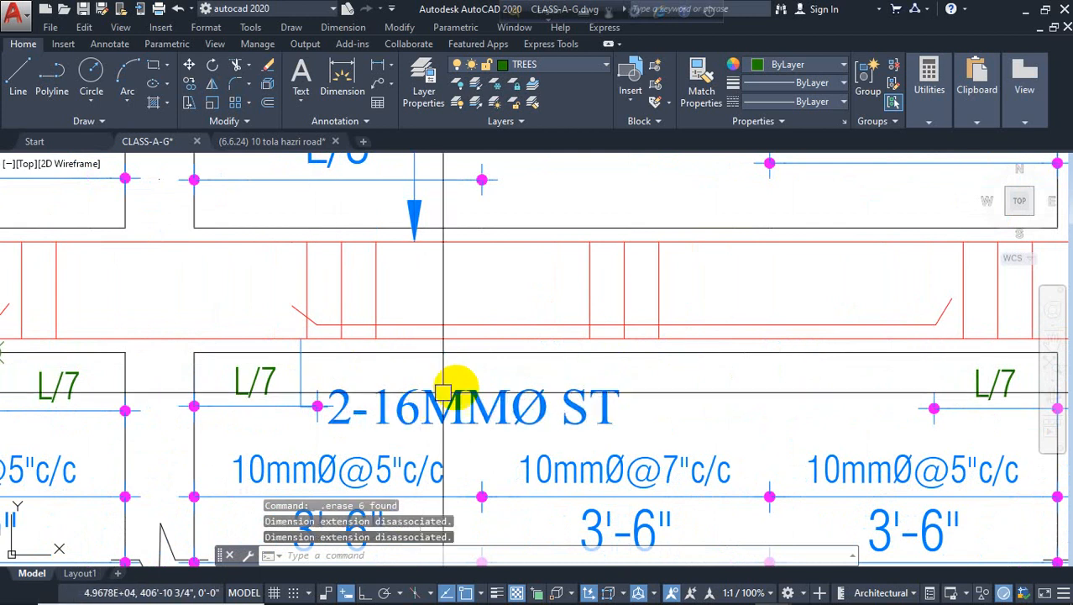
pyautogui.moveTo(455, 384); pyautogui.dragTo(953, 359, button='middle')
pyautogui.click(493, 341)
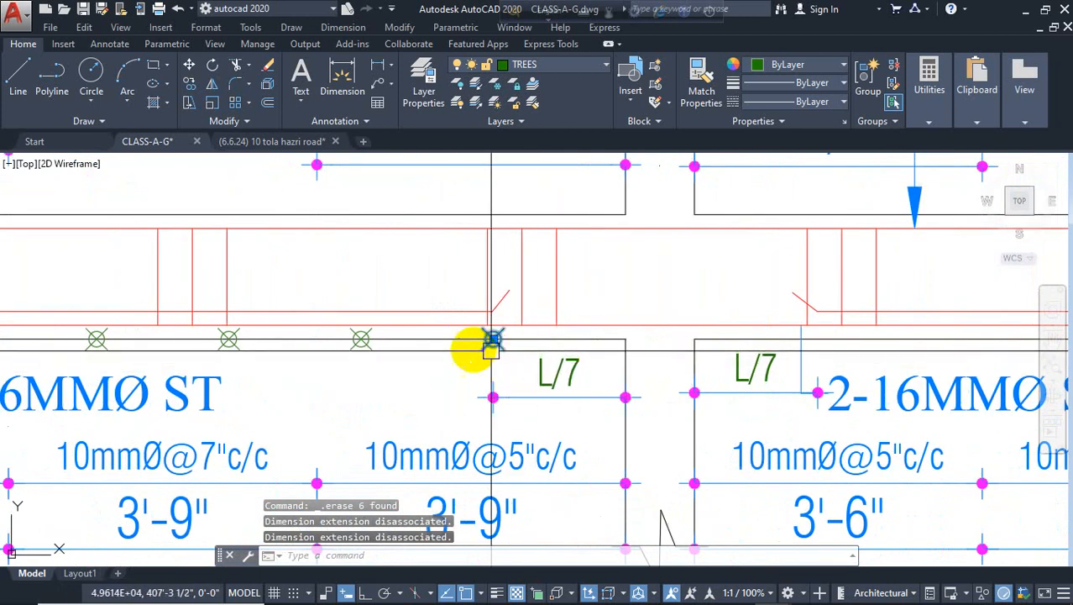
pyautogui.click(363, 342)
pyautogui.press('Delete')
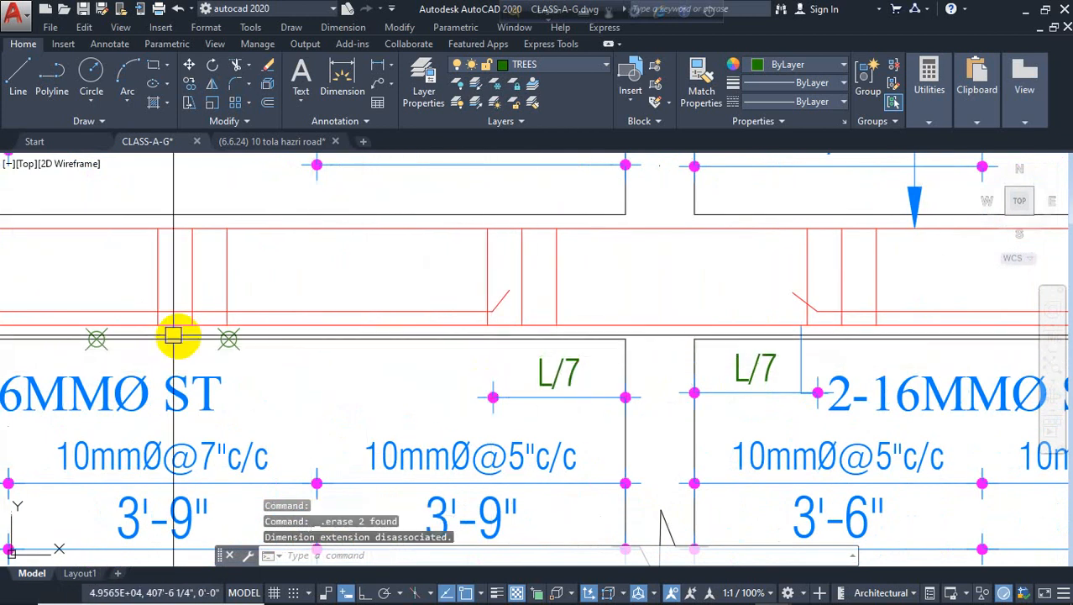
# Delete the four green X symbols in the following bay, then return to the middle bays.
pyautogui.moveTo(667, 341)
pyautogui.mouseDown(button='middle')
pyautogui.moveTo(194, 291)
pyautogui.moveTo(223, 299)
pyautogui.mouseUp(button='middle')
pyautogui.click(288, 300)
pyautogui.press('Delete')
pyautogui.click(420, 301)
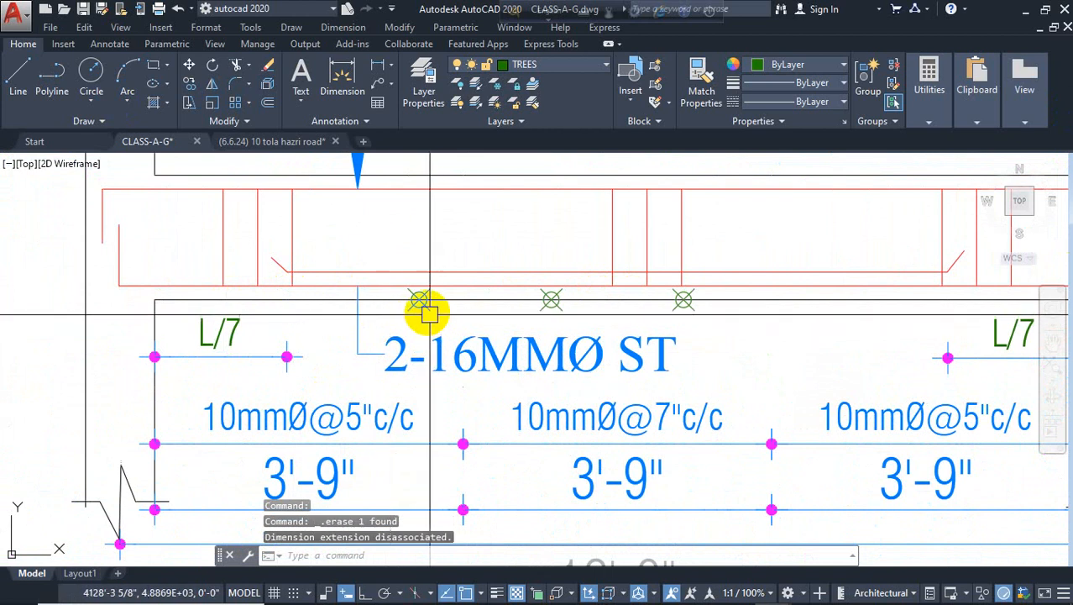
pyautogui.press('Delete')
pyautogui.click(549, 302)
pyautogui.press('Delete')
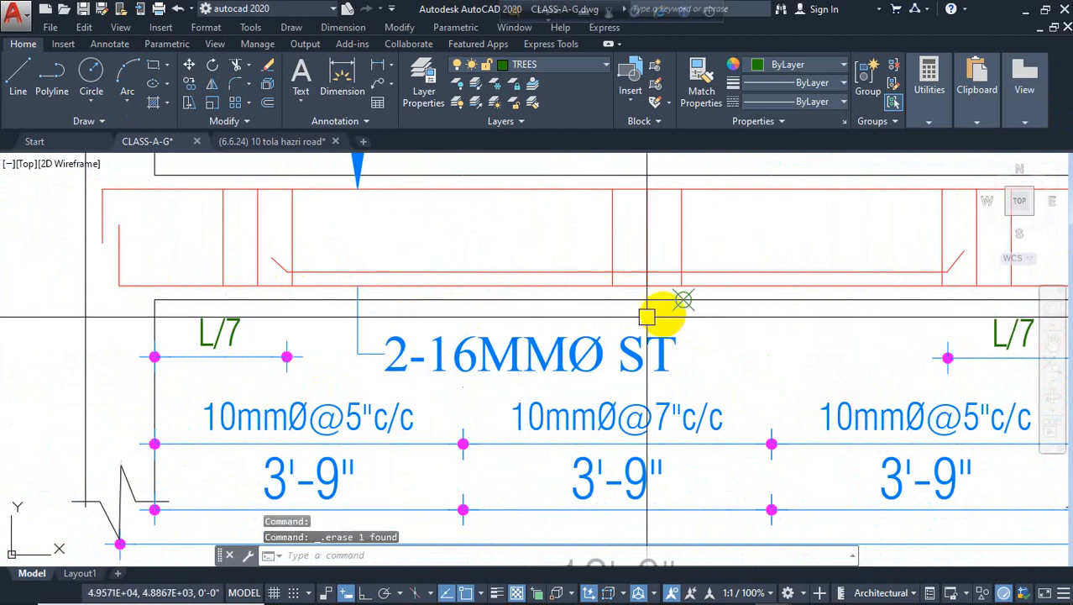
pyautogui.click(684, 301)
pyautogui.press('Delete')
pyautogui.scroll(-4, 476, 339)
pyautogui.press('Escape')
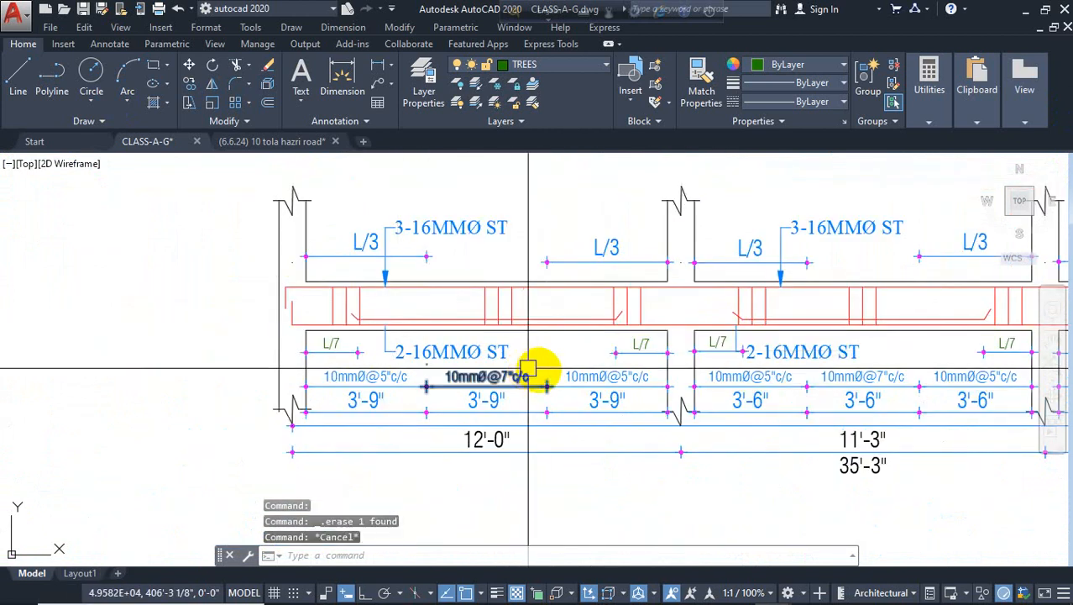
pyautogui.press('Escape')
pyautogui.moveTo(644, 378); pyautogui.dragTo(451, 351, button='middle')
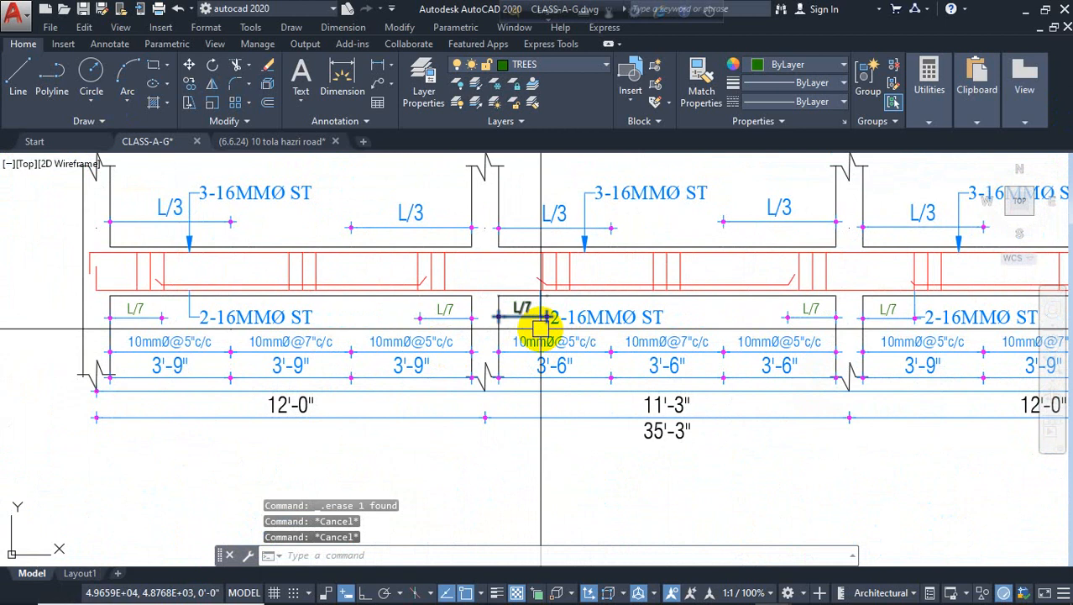
# Select the 2-16MMØ ST bar label and start a move, then cancel it.
pyautogui.scroll(4, 550, 328)
pyautogui.click(554, 304)
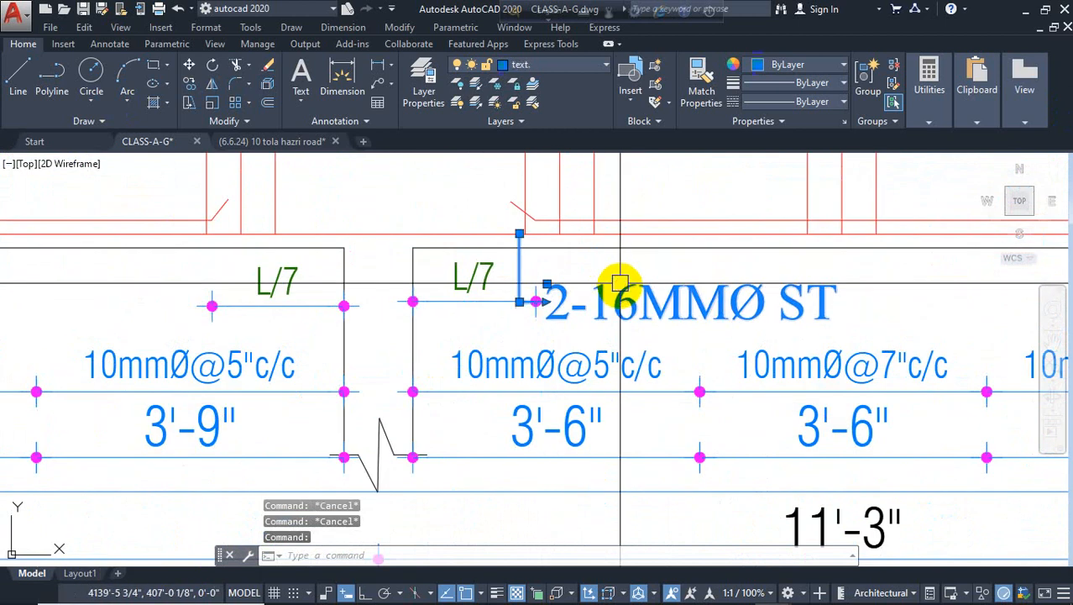
pyautogui.write('m')
pyautogui.press('Return')
pyautogui.click(546, 286)
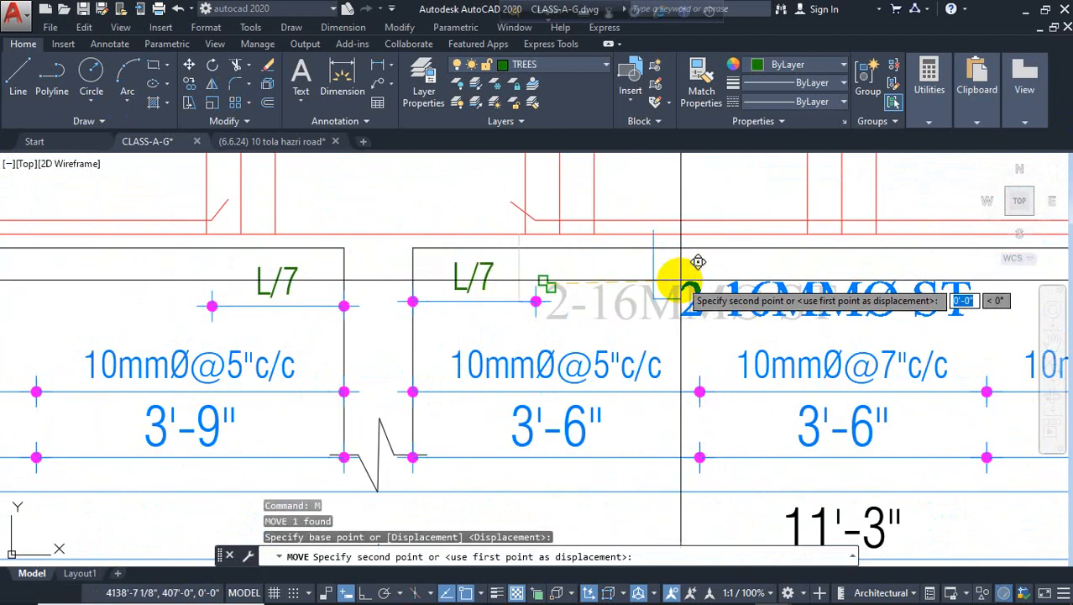
pyautogui.press('Escape')
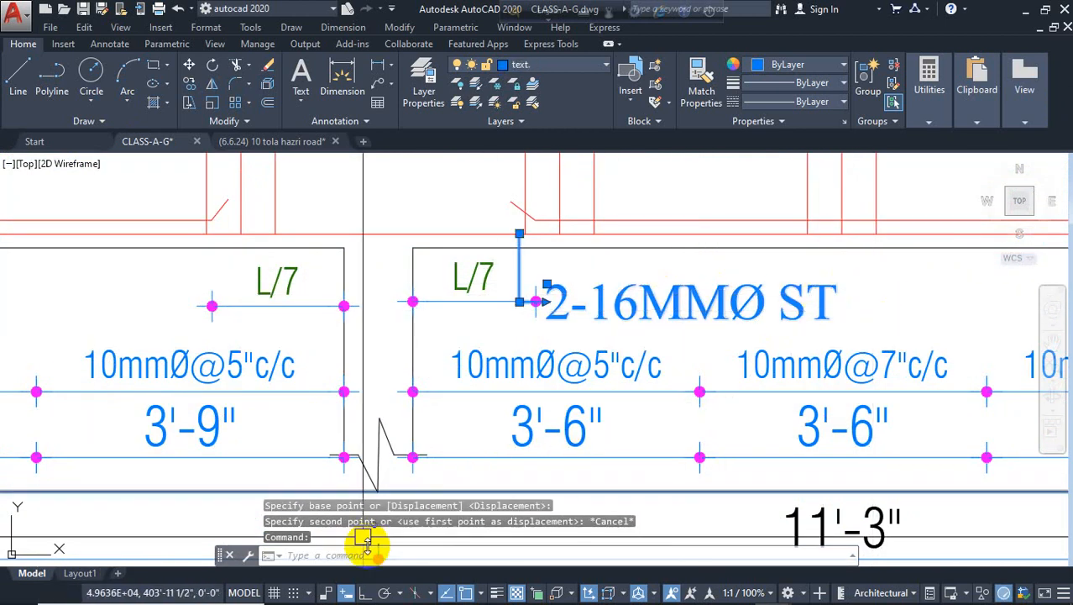
# With Ortho on, move the 2-16MMØ ST label slightly right within its bay.
pyautogui.click(364, 593)
pyautogui.write('m')
pyautogui.press('Return')
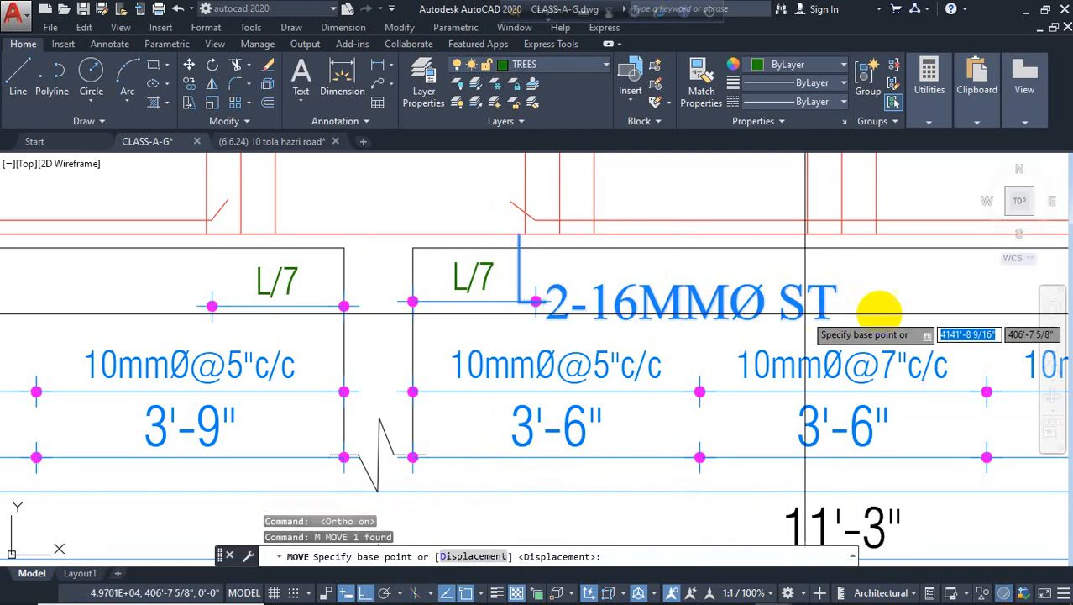
pyautogui.click(878, 311)
pyautogui.click(932, 290)
pyautogui.scroll(-4, 284, 306)
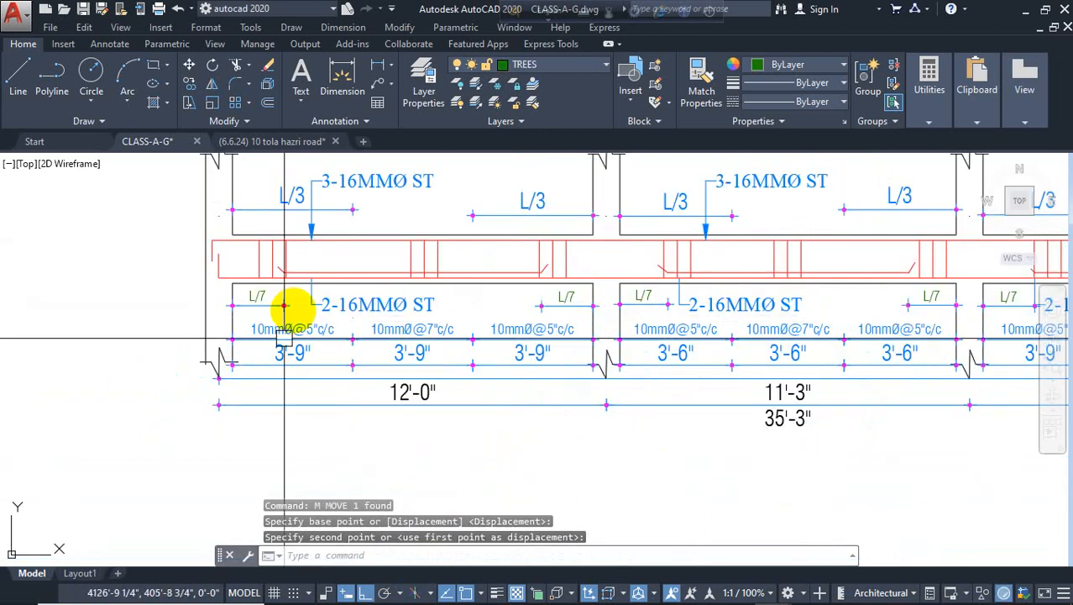
pyautogui.scroll(1, 284, 307)
pyautogui.scroll(3, 319, 306)
pyautogui.click(351, 319)
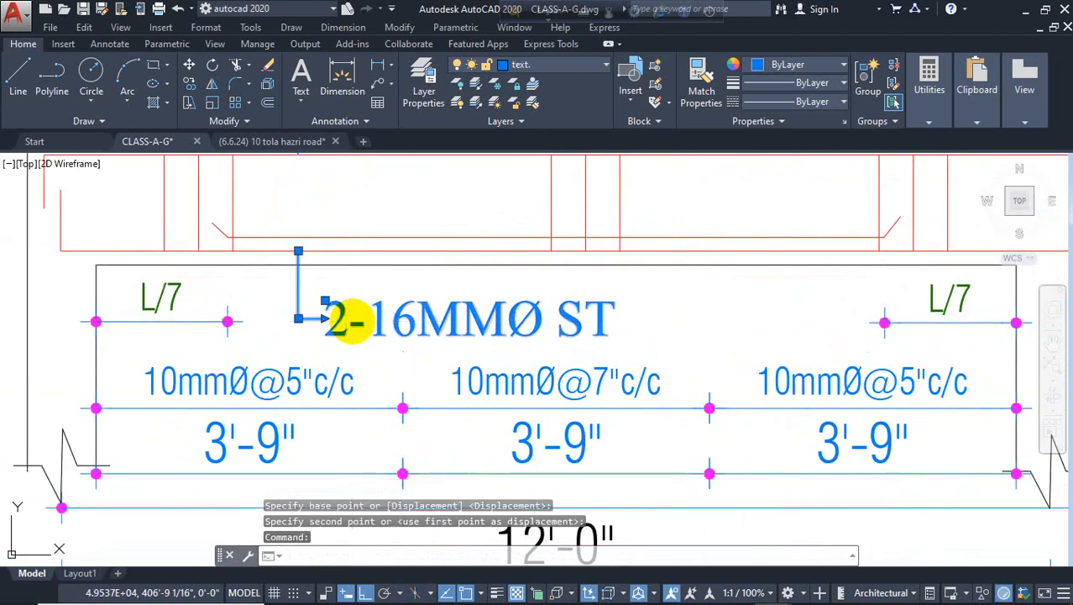
# Open the 2-16MMØ ST label in the text editor to check it, exit, and reselect it.
pyautogui.doubleClick(426, 326)
pyautogui.moveTo(336, 321); pyautogui.dragTo(706, 318)
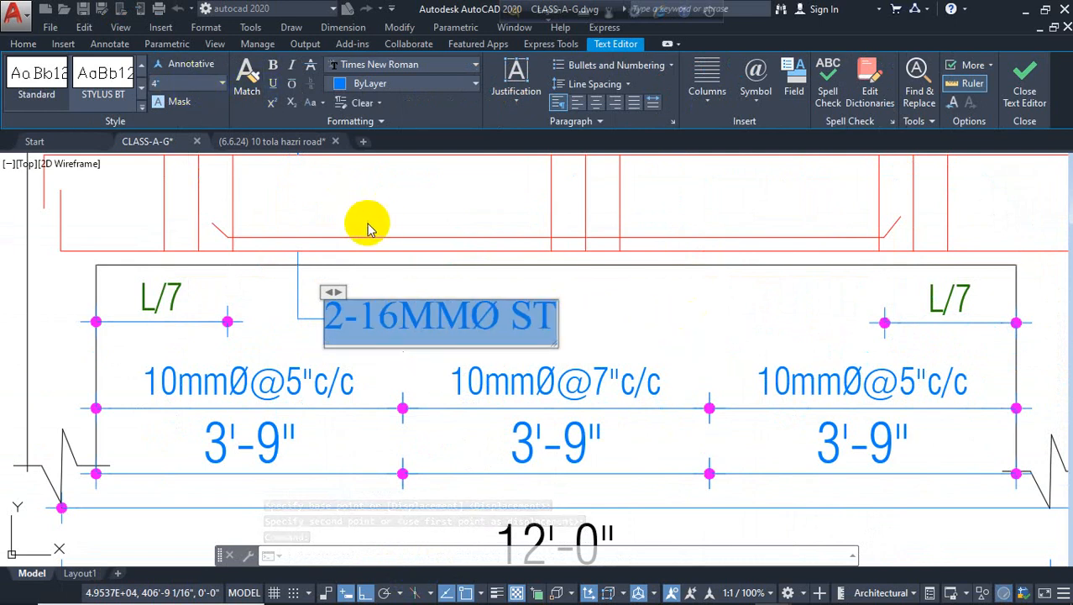
pyautogui.press('Escape')
pyautogui.click(502, 312)
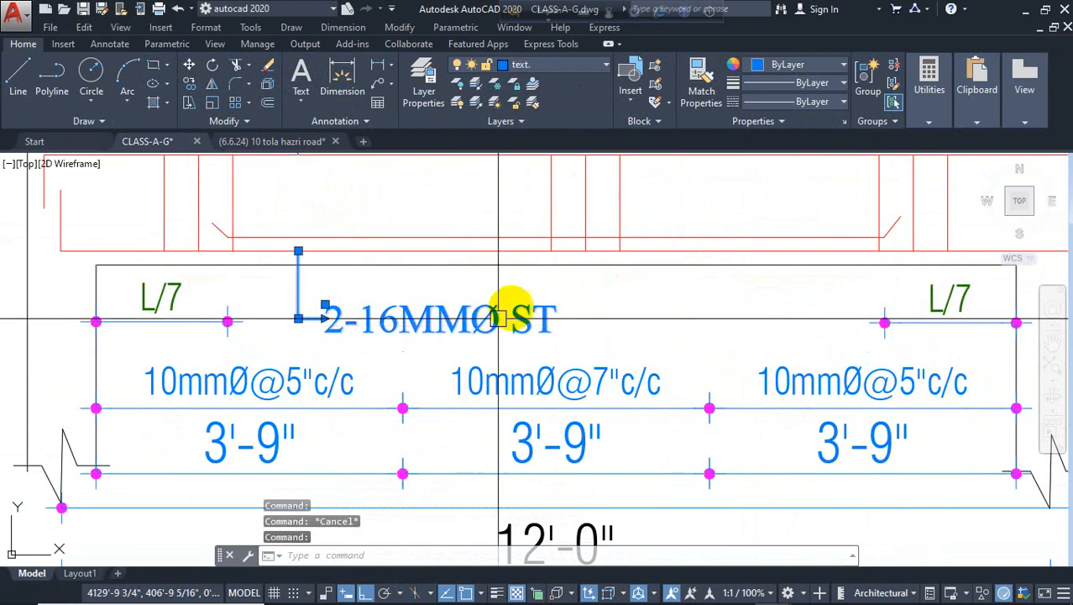
# Copy the 2-16MMØ ST label to a spot just above the original.
pyautogui.press('Return')
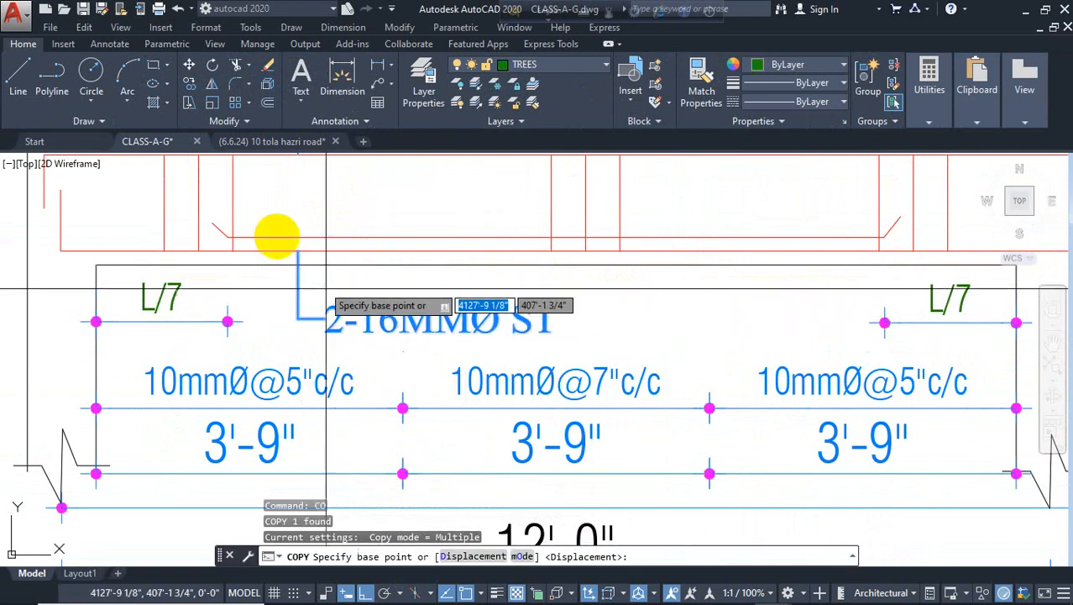
pyautogui.scroll(5, 289, 252)
pyautogui.click(329, 271)
pyautogui.click(329, 239)
pyautogui.scroll(-6, 329, 240)
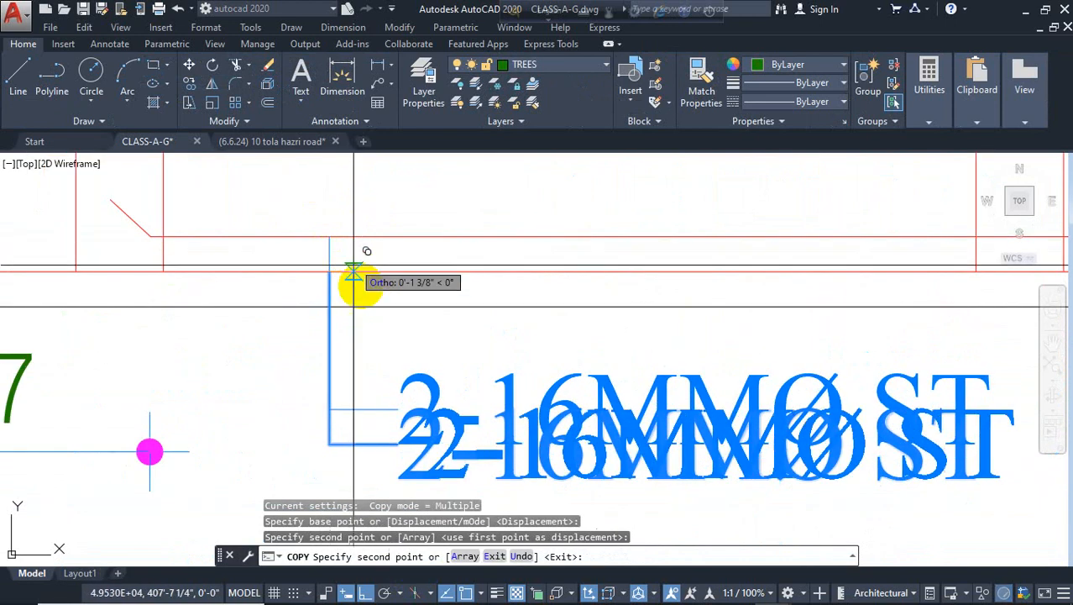
pyautogui.press('Escape')
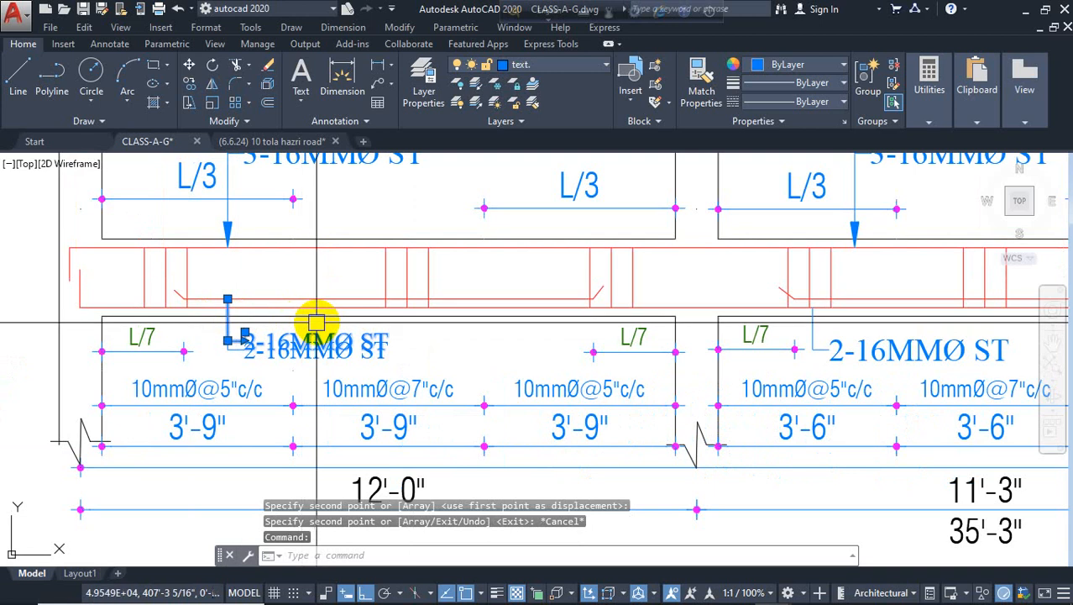
pyautogui.write('m')
pyautogui.press('Return')
pyautogui.click(451, 346)
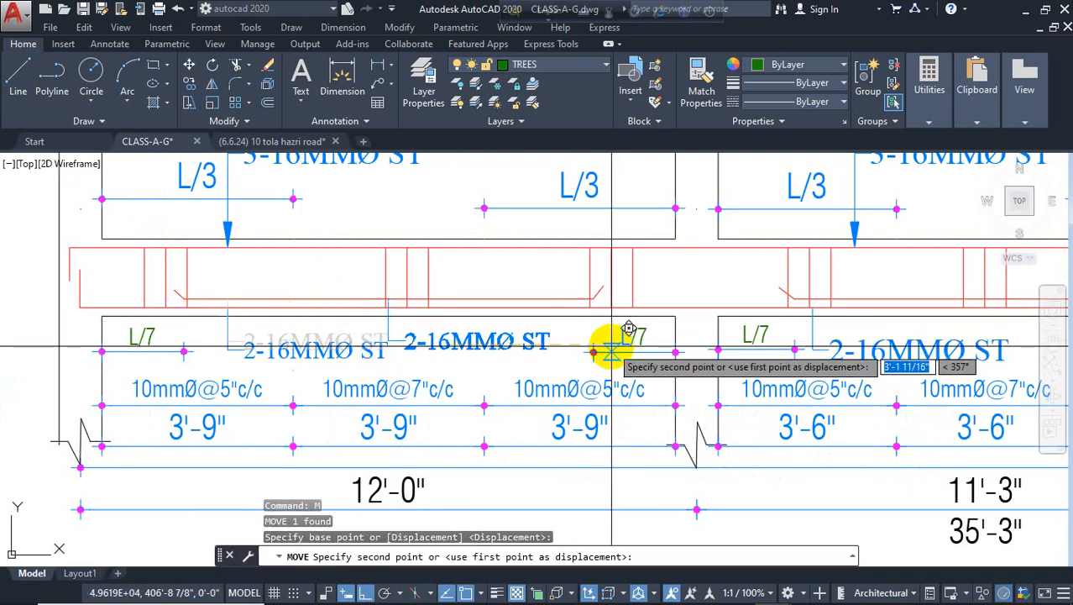
pyautogui.scroll(4, 630, 332)
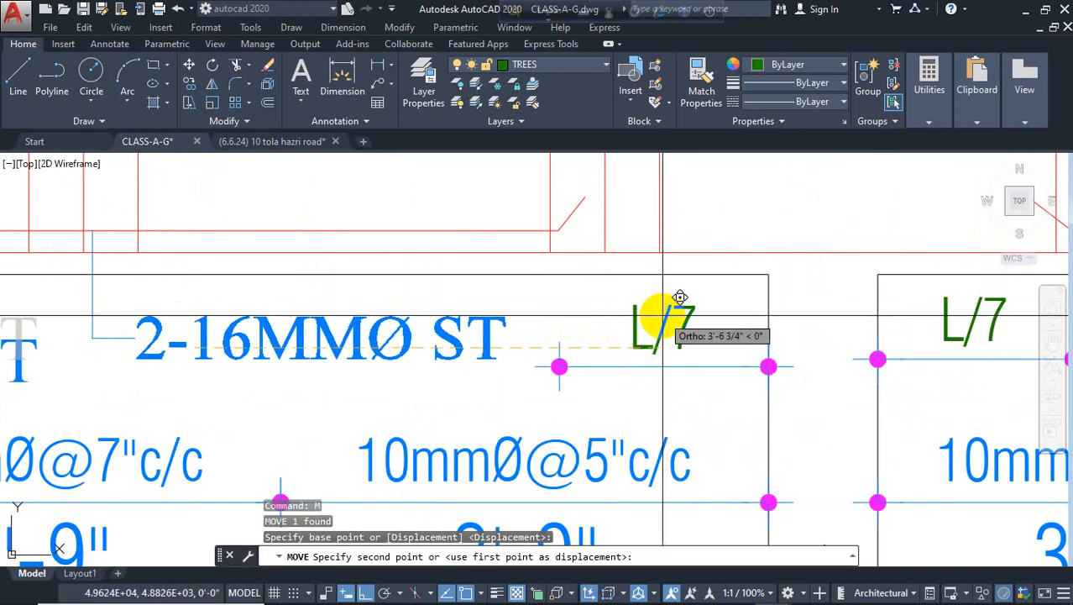
pyautogui.press('Escape')
# Edit the copied note's text to read 1-20MMØ ext.b and select it.
pyautogui.doubleClick(263, 327)
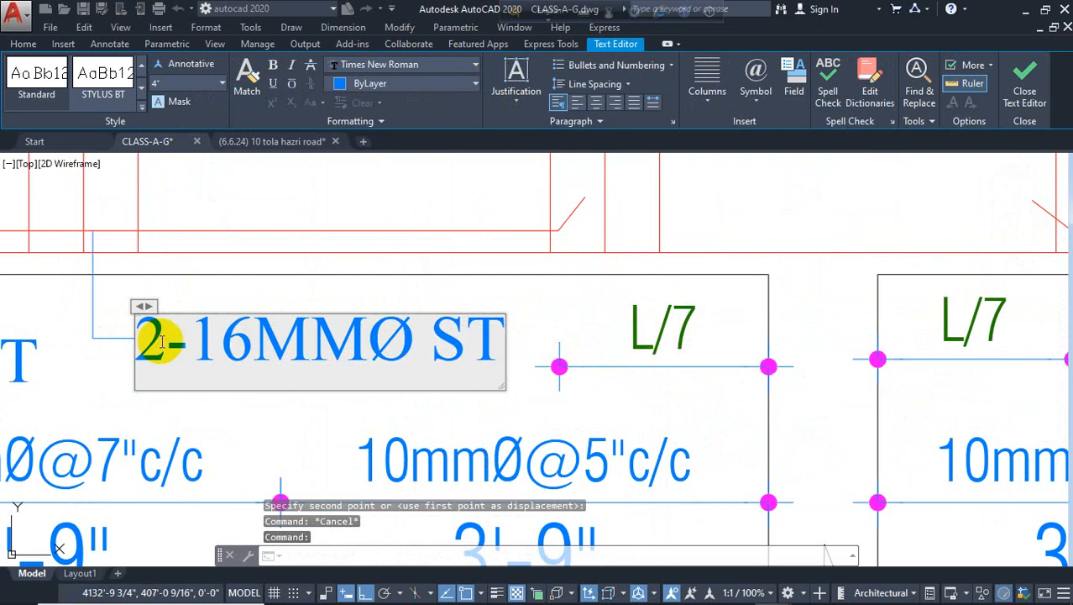
pyautogui.write('1-')
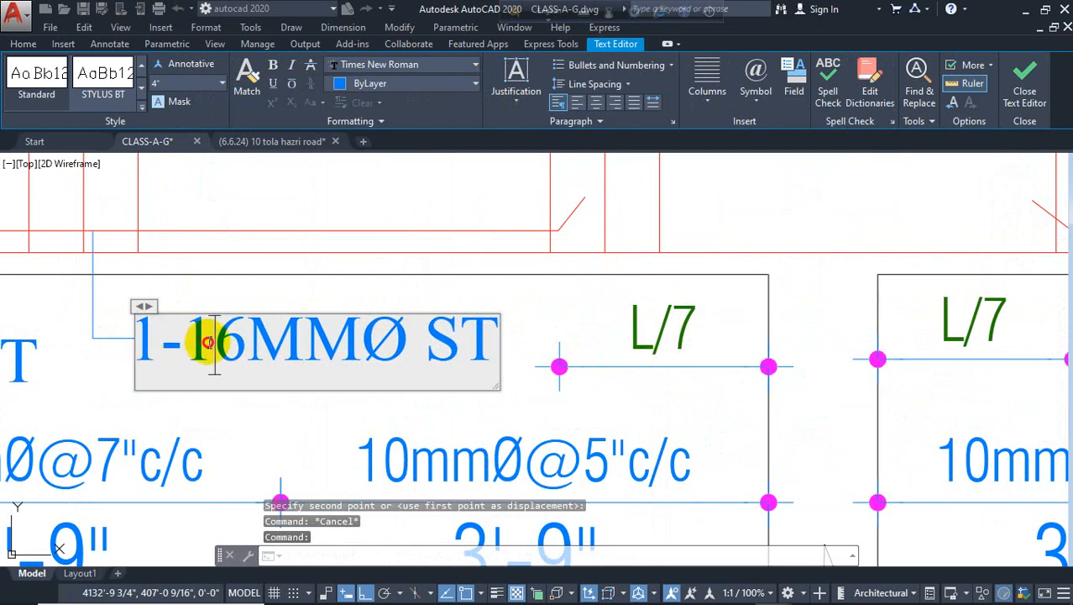
pyautogui.write('20')
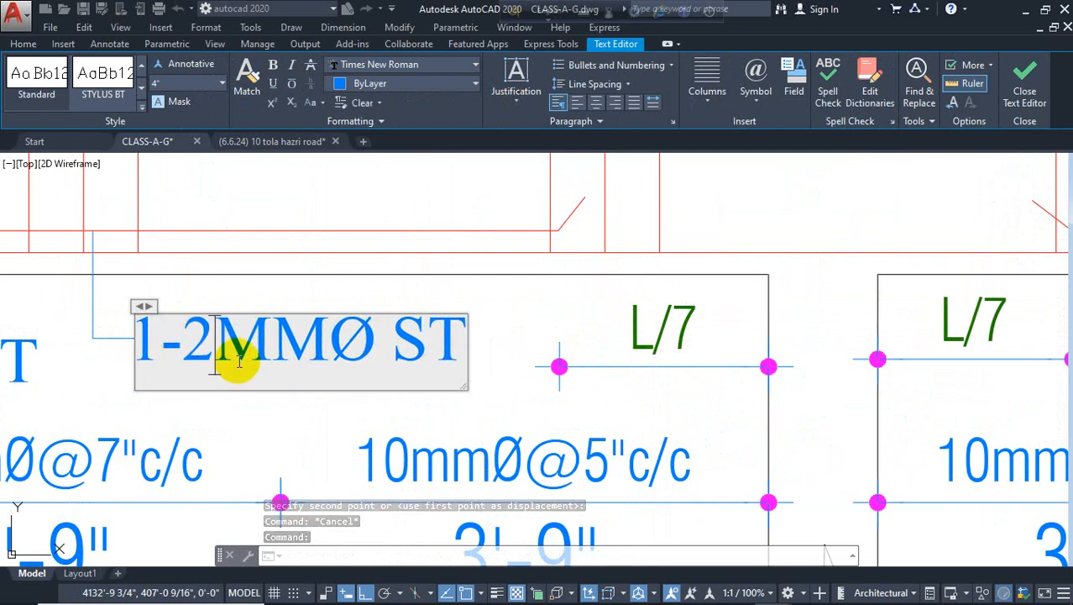
pyautogui.moveTo(435, 352); pyautogui.dragTo(499, 347)
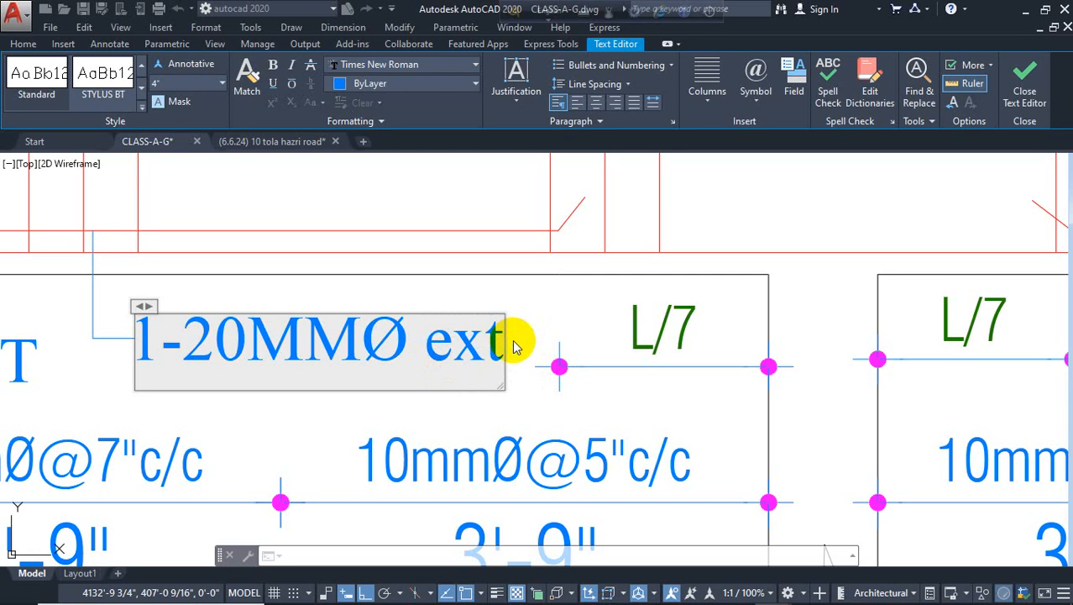
pyautogui.write('b')
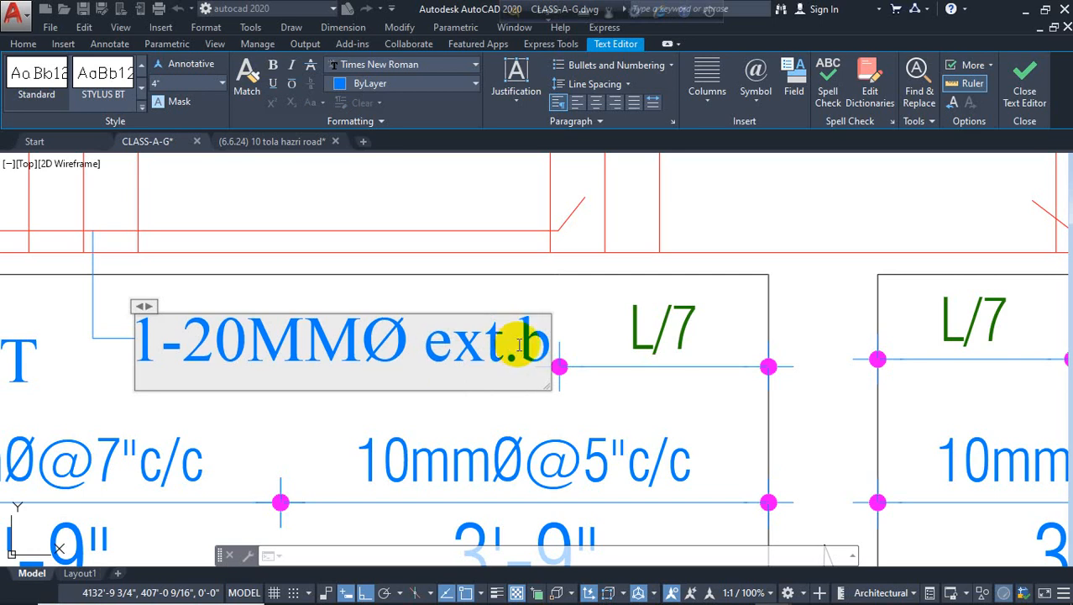
pyautogui.press('Escape')
pyautogui.scroll(-5, 312, 331)
pyautogui.click(280, 335)
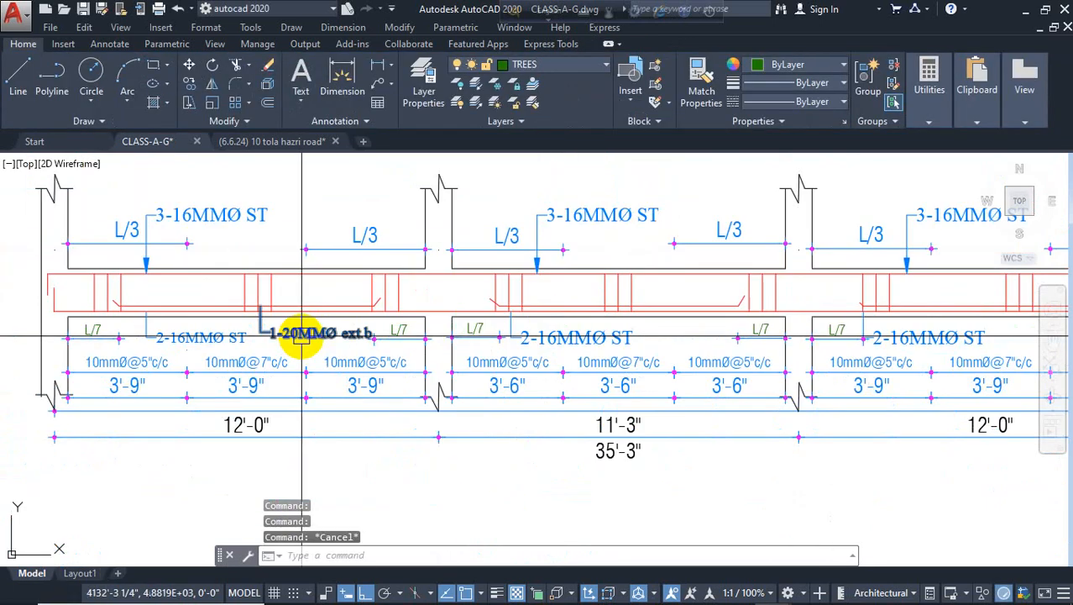
# Copy the 1-20MMØ ext.b label with CO into the middle span.
pyautogui.write('c')
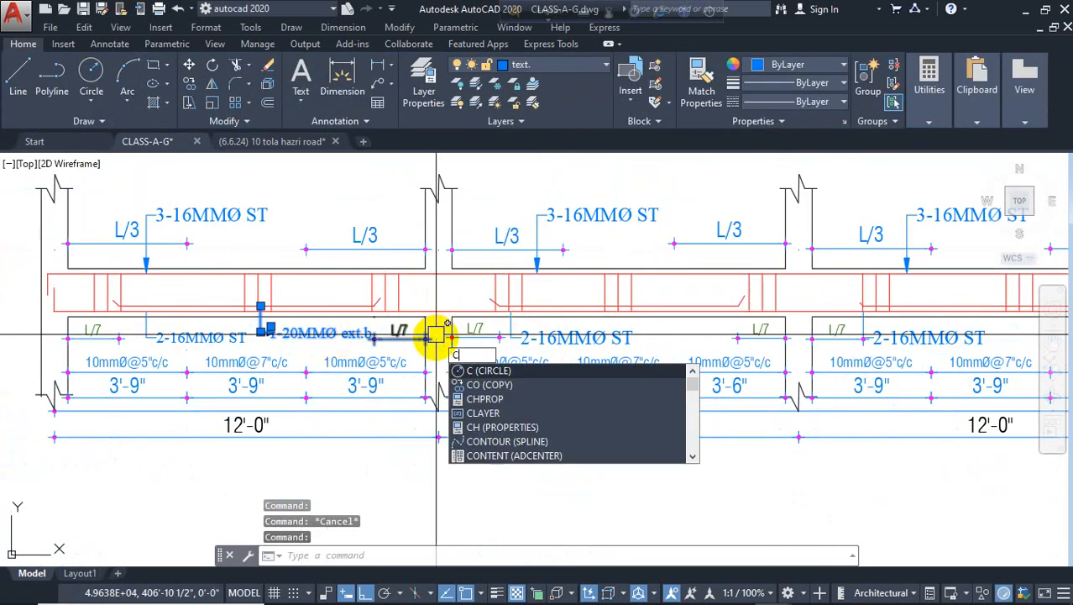
pyautogui.write('o')
pyautogui.press('Return')
pyautogui.scroll(5, 382, 277)
pyautogui.click(258, 307)
pyautogui.moveTo(628, 296); pyautogui.dragTo(290, 302, button='middle')
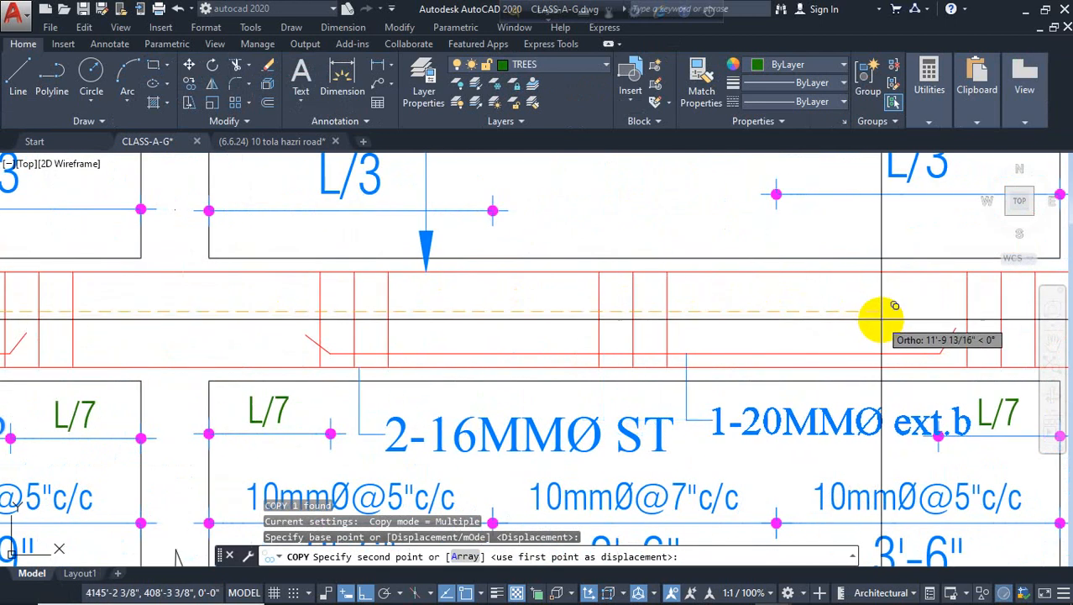
pyautogui.click(796, 340)
# Place a second copy of the ext.b label further along the beam, then pan back left.
pyautogui.moveTo(796, 341); pyautogui.dragTo(753, 294, button='middle')
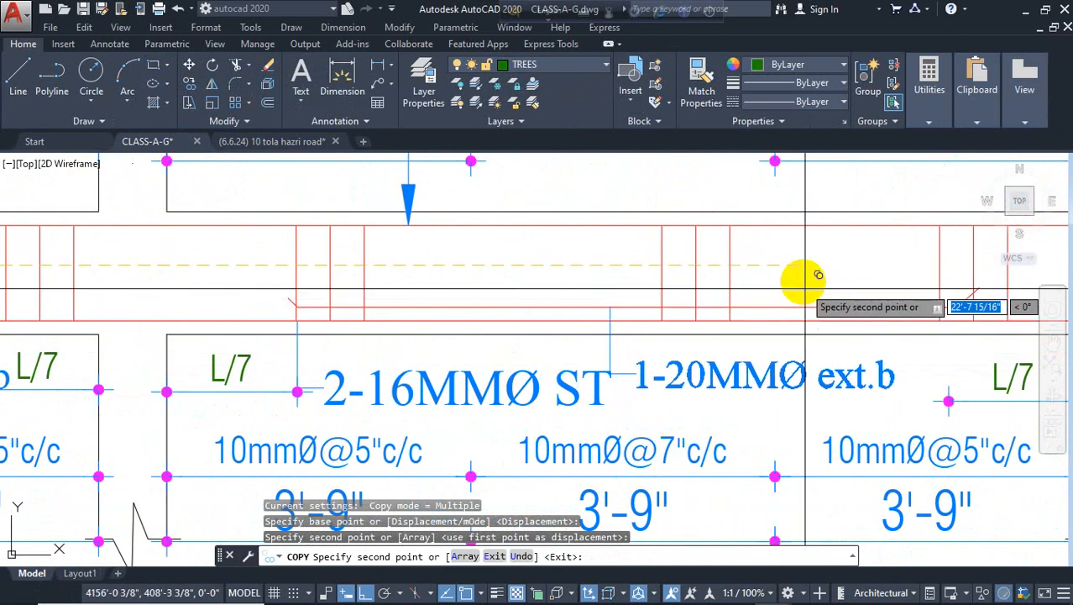
pyautogui.click(827, 260)
pyautogui.press('Escape')
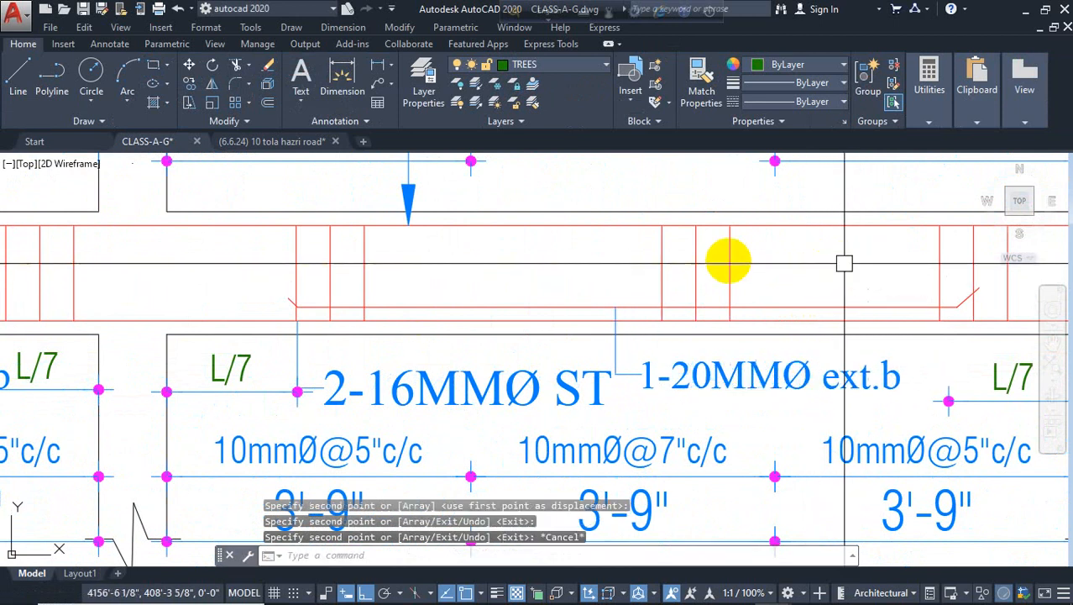
pyautogui.scroll(-3, 606, 299)
pyautogui.moveTo(491, 286); pyautogui.dragTo(837, 300, button='middle')
pyautogui.moveTo(436, 290); pyautogui.dragTo(614, 305, button='middle')
pyautogui.scroll(2, 303, 294)
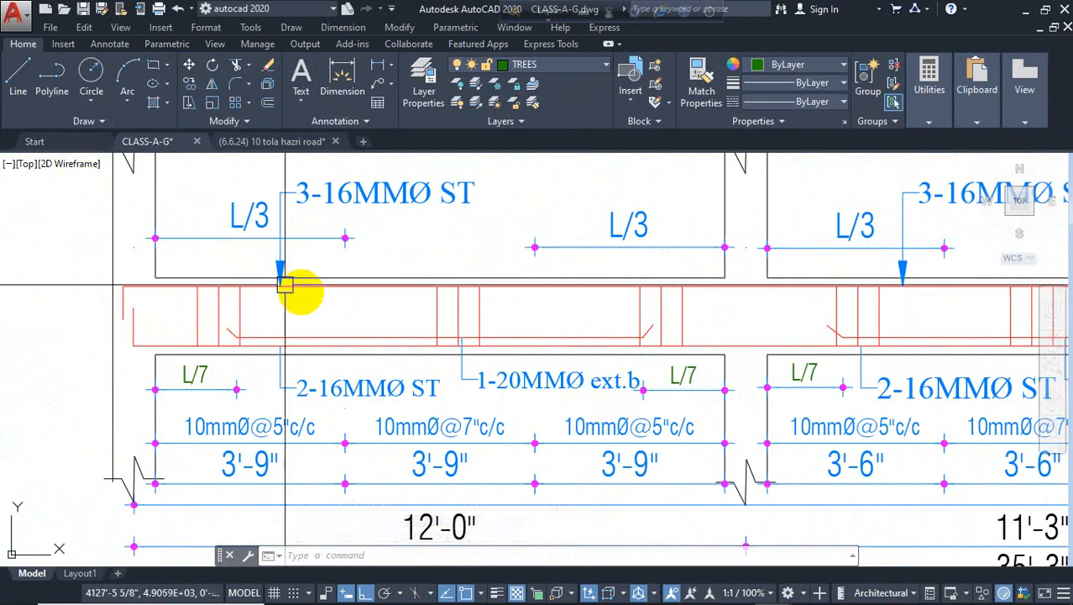
pyautogui.scroll(2, 323, 307)
pyautogui.scroll(-4, 351, 256)
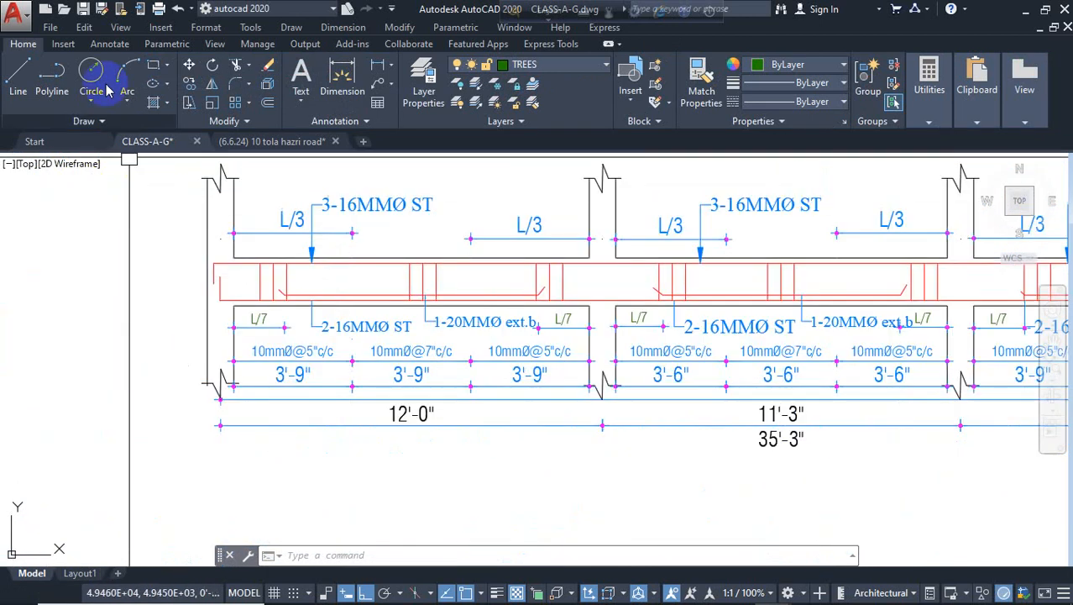
# Offset the top red bar 2 units downward inside the beam.
pyautogui.click(10, 76)
pyautogui.scroll(3, 216, 268)
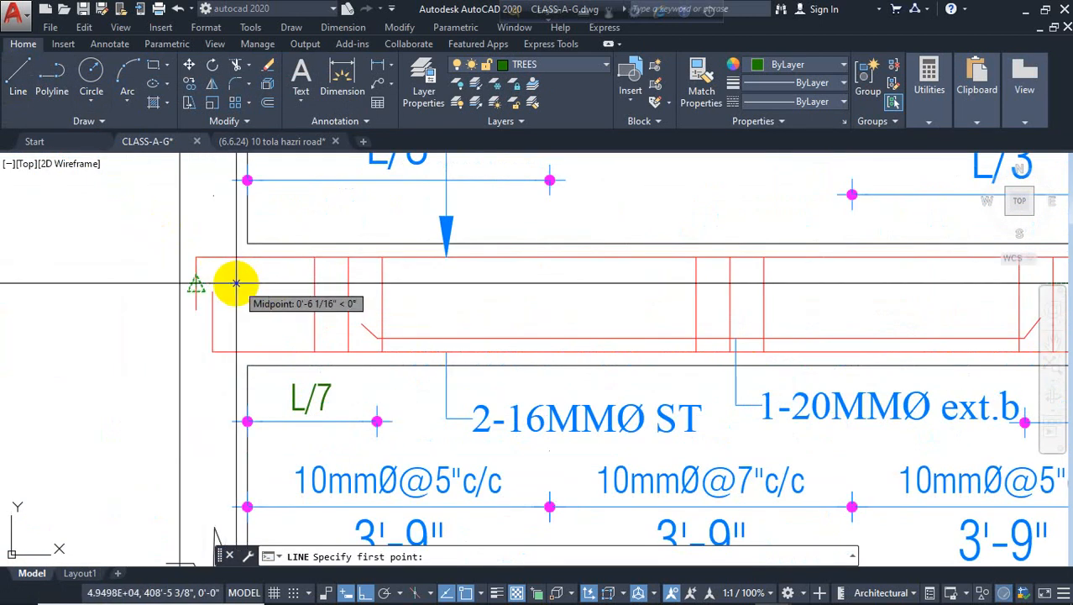
pyautogui.press('Escape')
pyautogui.write('o')
pyautogui.press('Return')
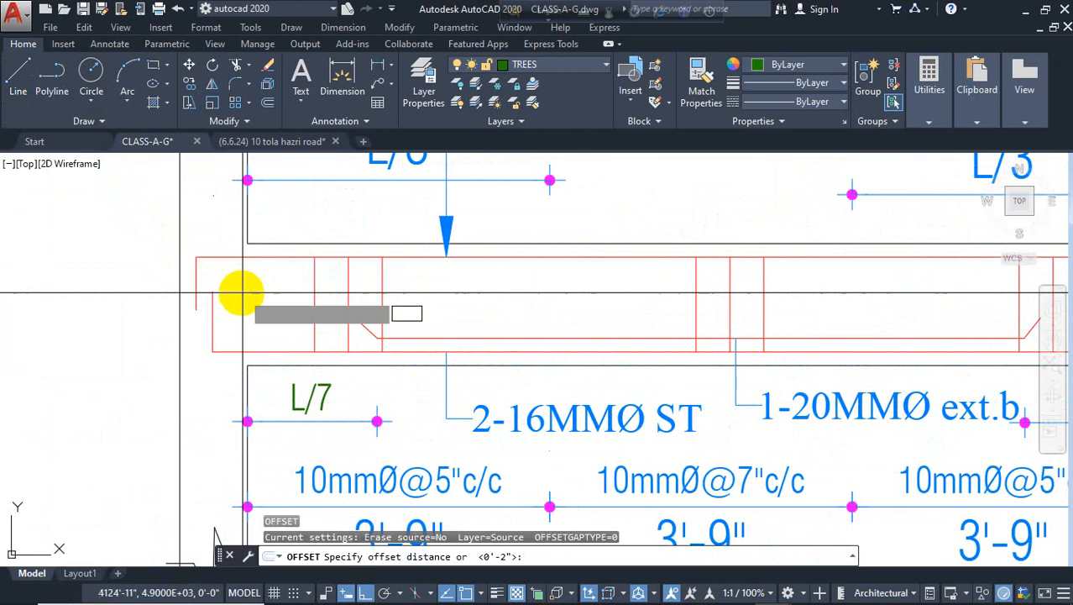
pyautogui.write('2')
pyautogui.press('Return')
pyautogui.click(496, 255)
pyautogui.click(503, 298)
pyautogui.press('Escape')
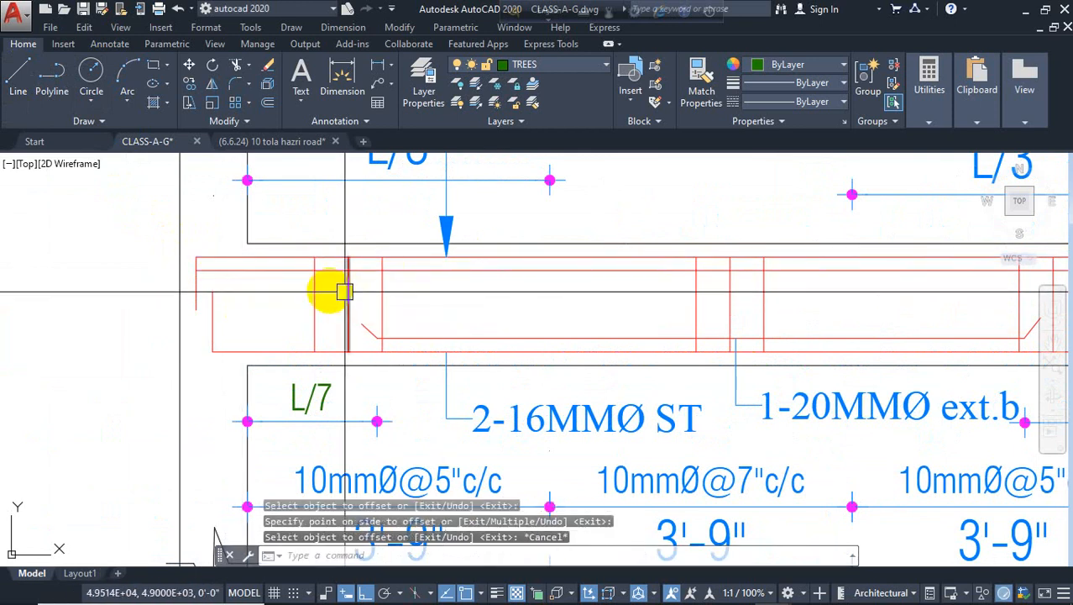
# Draw a short vertical hook down from the new bar's left end.
pyautogui.write('l')
pyautogui.press('Return')
pyautogui.scroll(2, 235, 276)
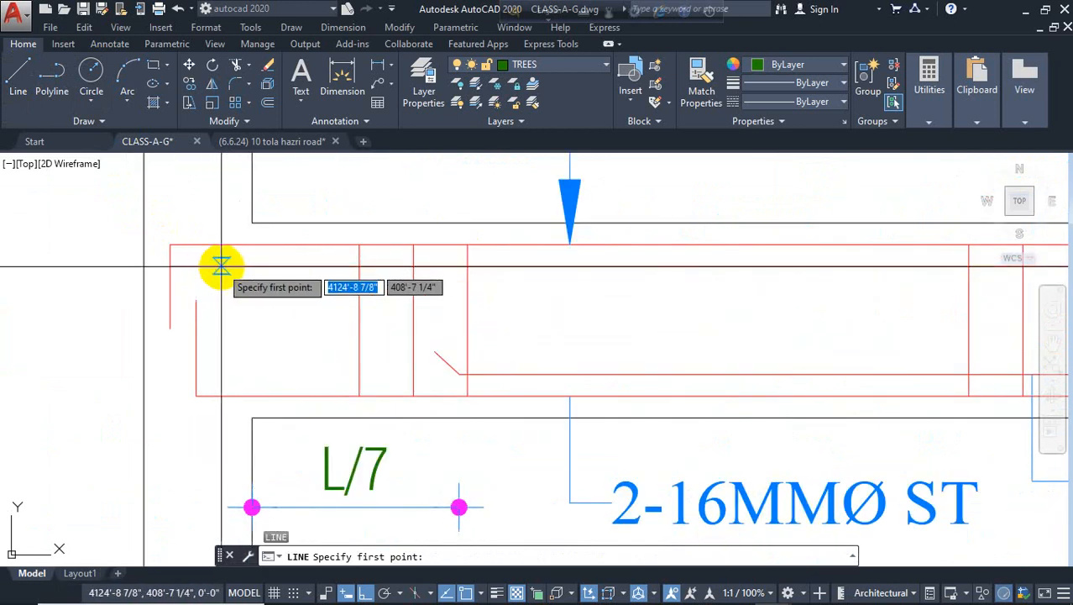
pyautogui.click(220, 267)
pyautogui.click(220, 338)
pyautogui.press('Escape')
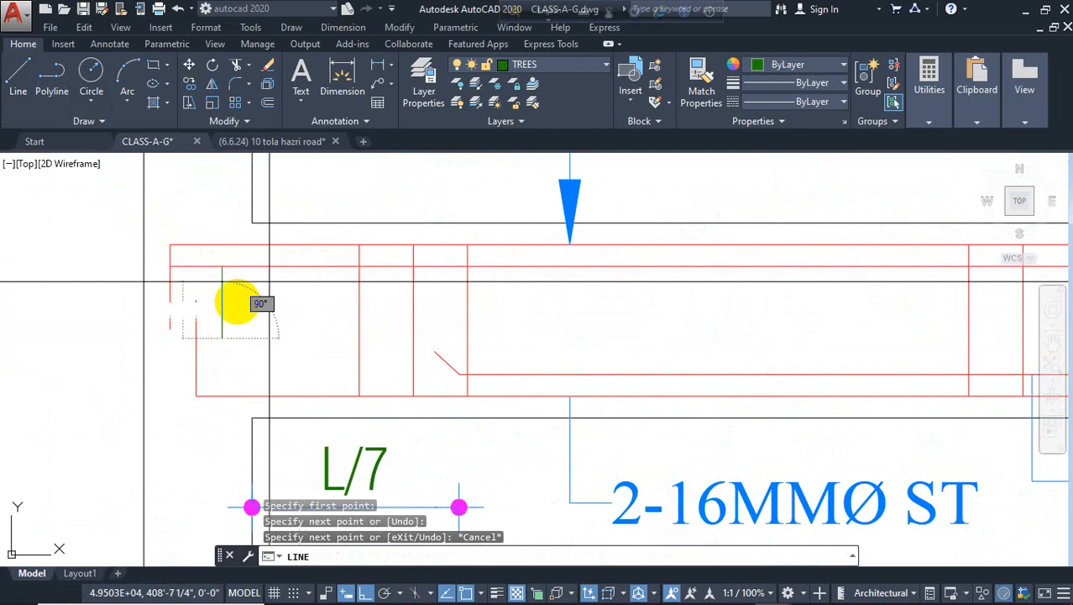
# Make the hook line red by matching properties from the bar.
pyautogui.write('f')
pyautogui.press('Return')
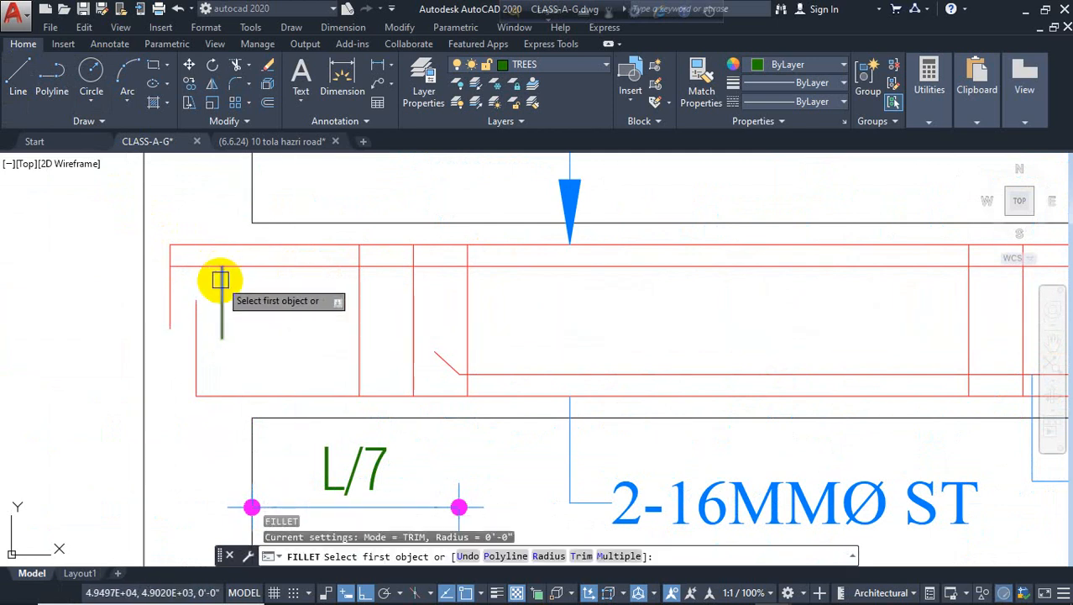
pyautogui.click(222, 280)
pyautogui.press('Escape')
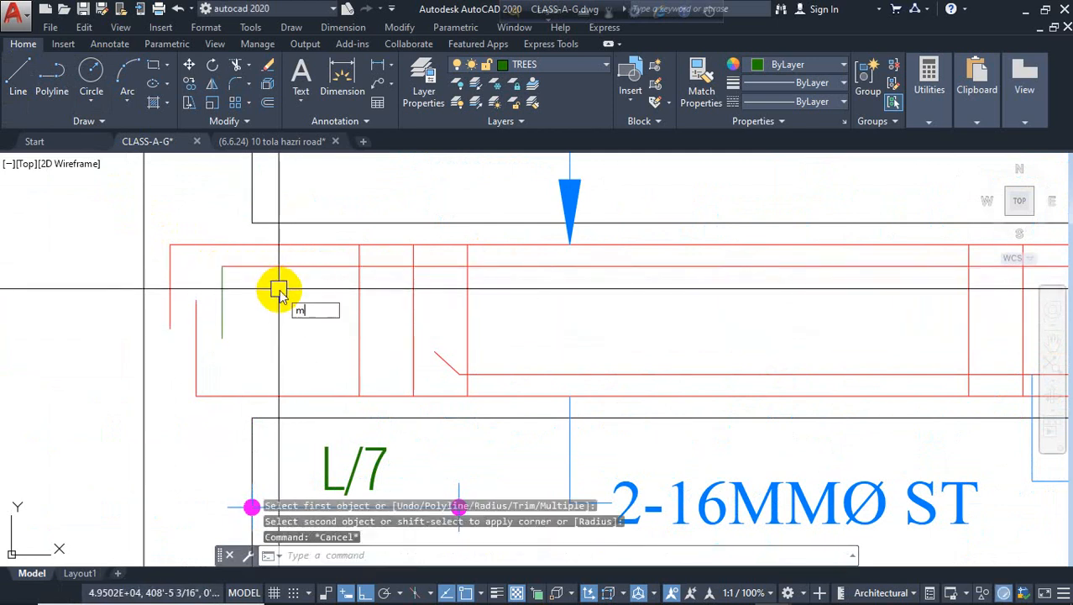
pyautogui.press('Return')
pyautogui.click(237, 267)
pyautogui.click(223, 313)
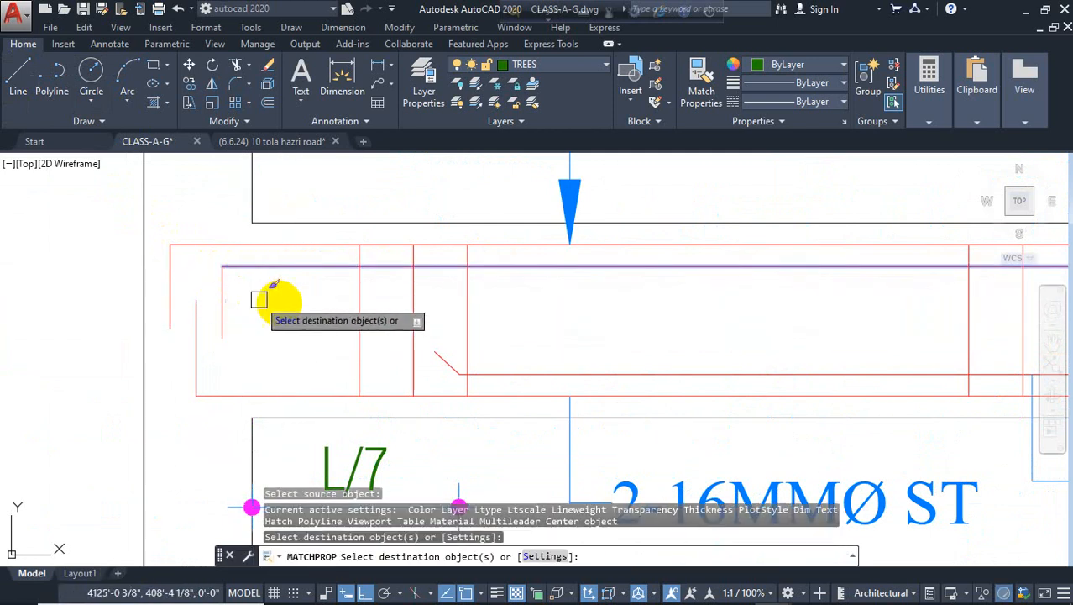
pyautogui.press('Escape')
pyautogui.scroll(-3, 257, 299)
pyautogui.scroll(2, 369, 294)
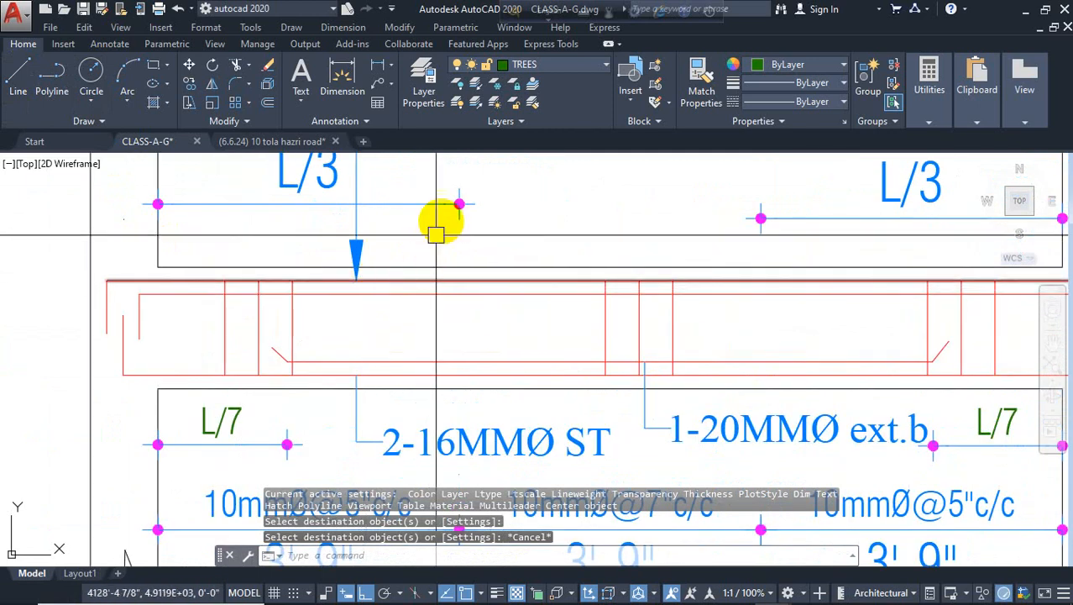
# With Ortho off, draw two short diagonal bend marks on the first bar end.
pyautogui.write('l')
pyautogui.press('Return')
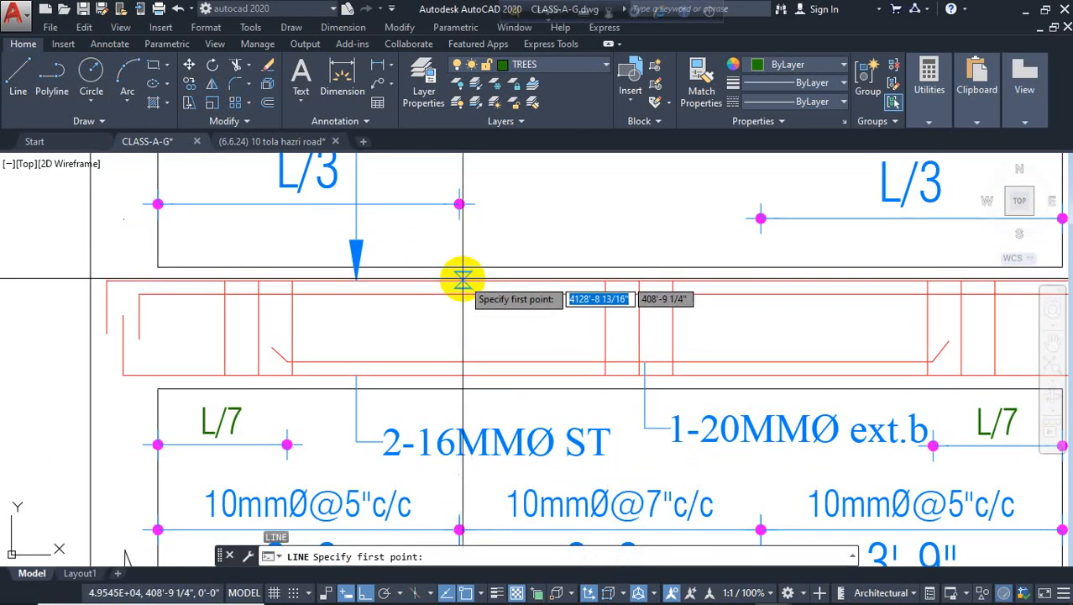
pyautogui.click(459, 293)
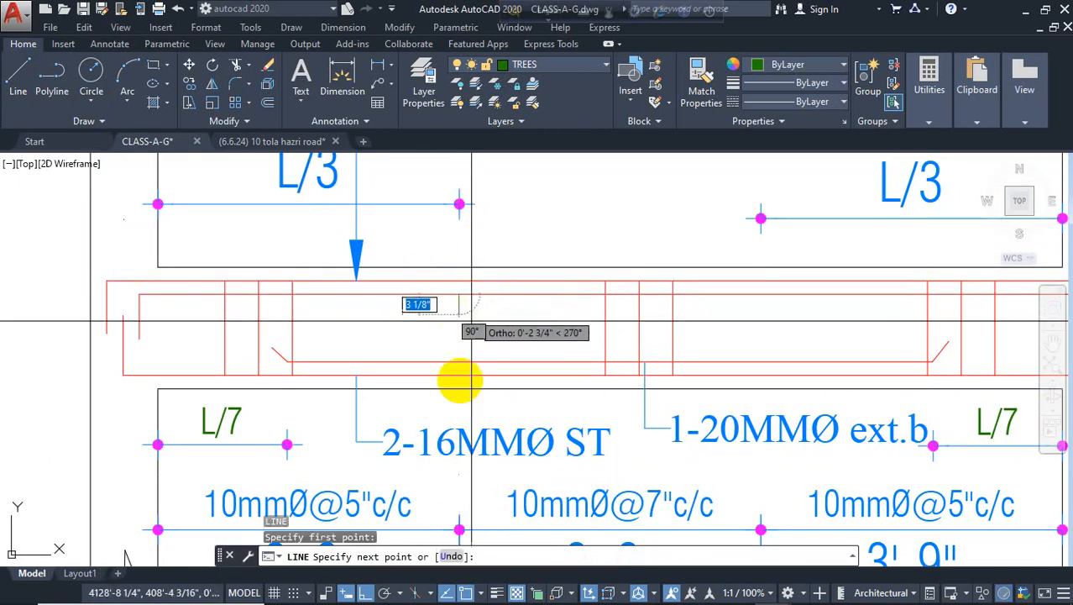
pyautogui.press('F8')
pyautogui.scroll(3, 483, 311)
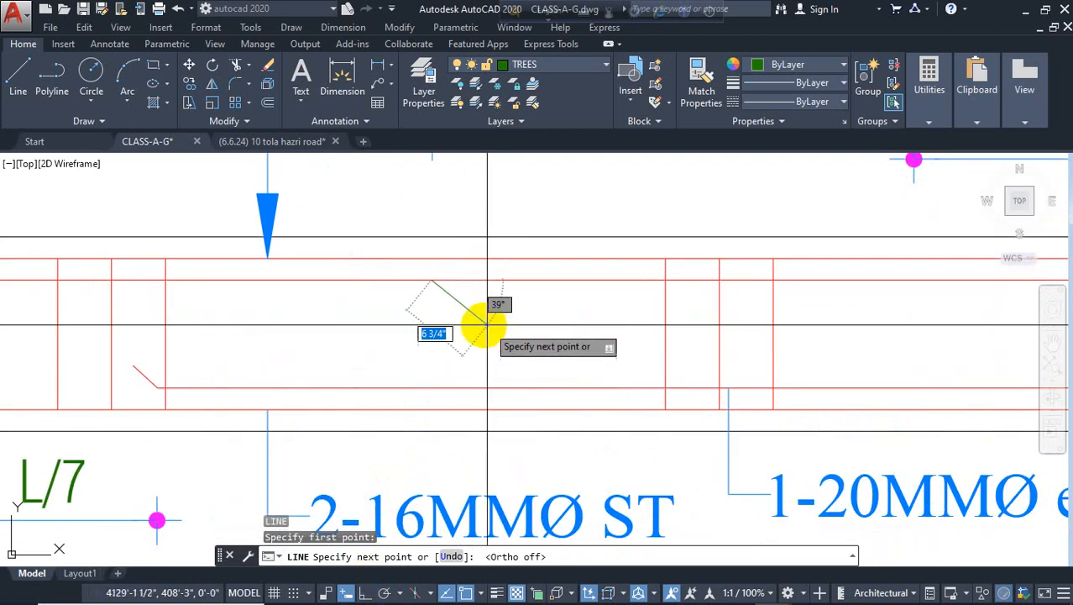
pyautogui.click(453, 303)
pyautogui.press('Return')
pyautogui.scroll(-4, 253, 327)
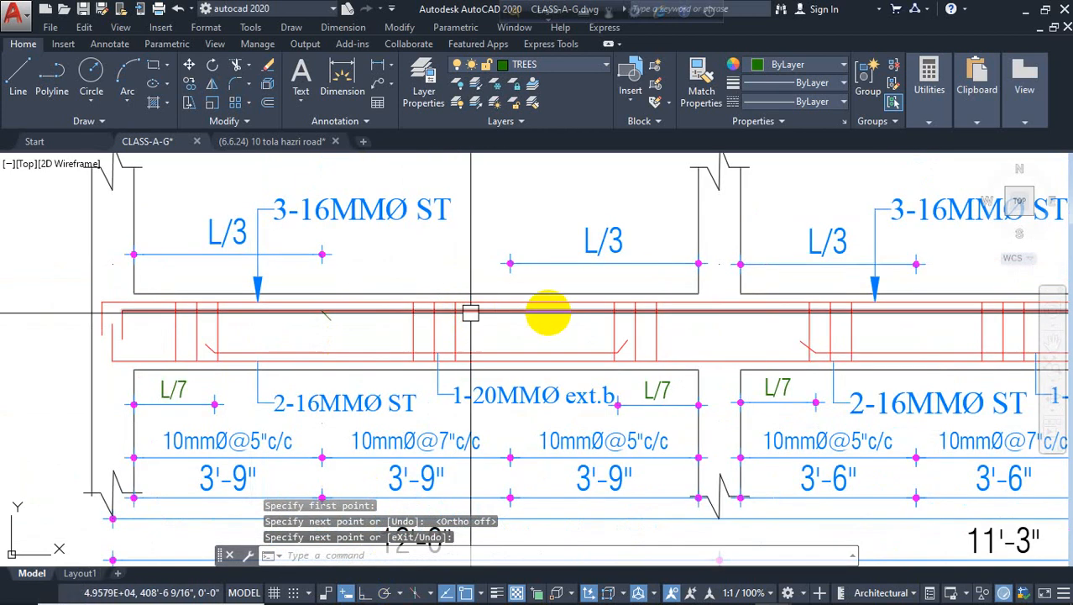
pyautogui.scroll(2, 571, 315)
pyautogui.press('Return')
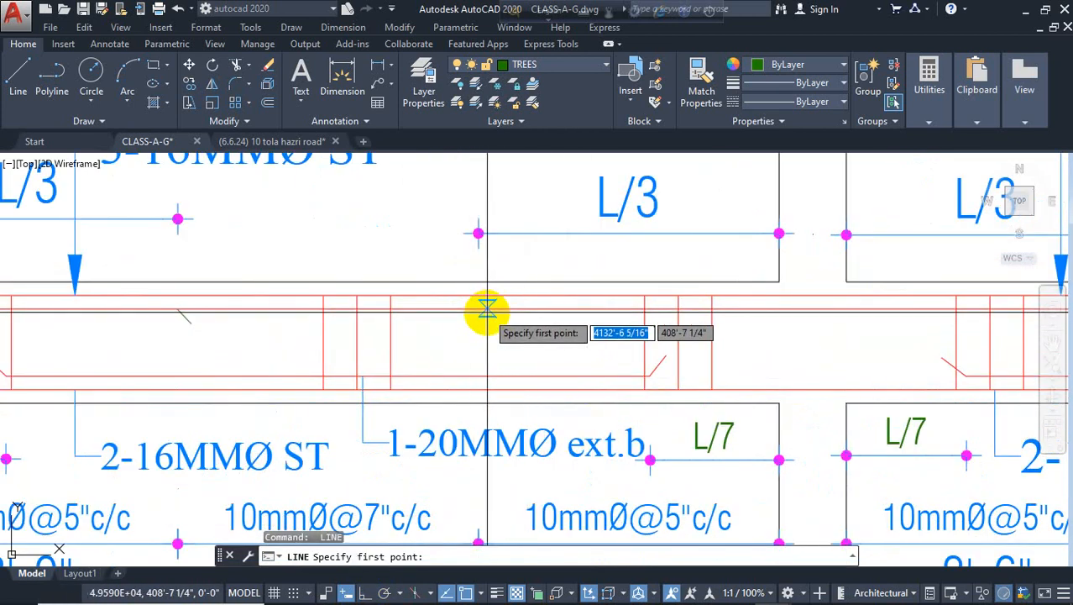
pyautogui.click(487, 312)
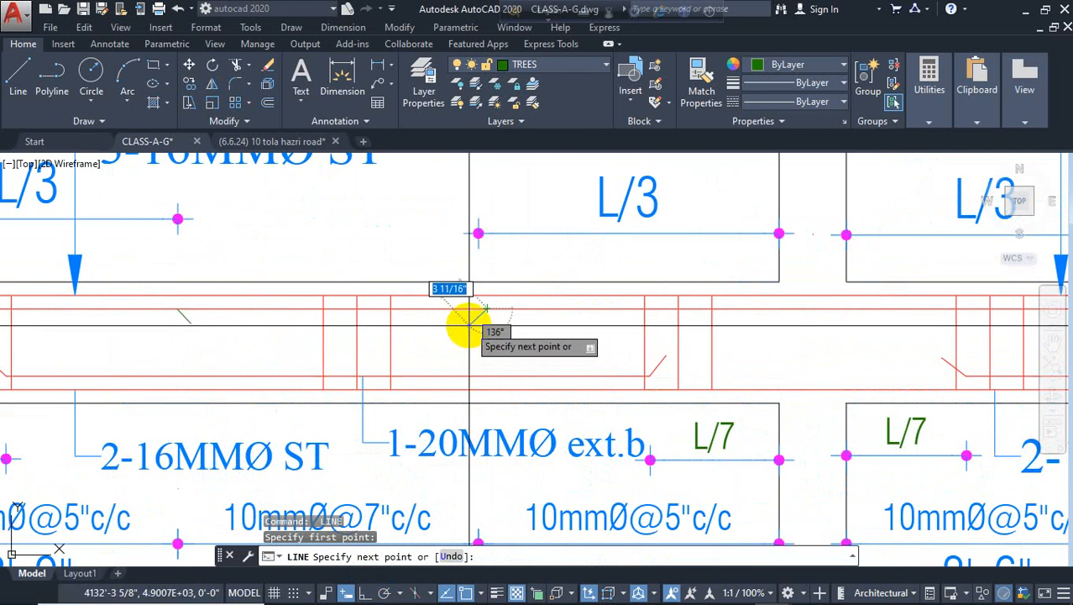
pyautogui.click(469, 325)
pyautogui.press('Return')
# Draw short diagonal bends on the bar near the next supports.
pyautogui.moveTo(549, 327); pyautogui.dragTo(233, 344, button='middle')
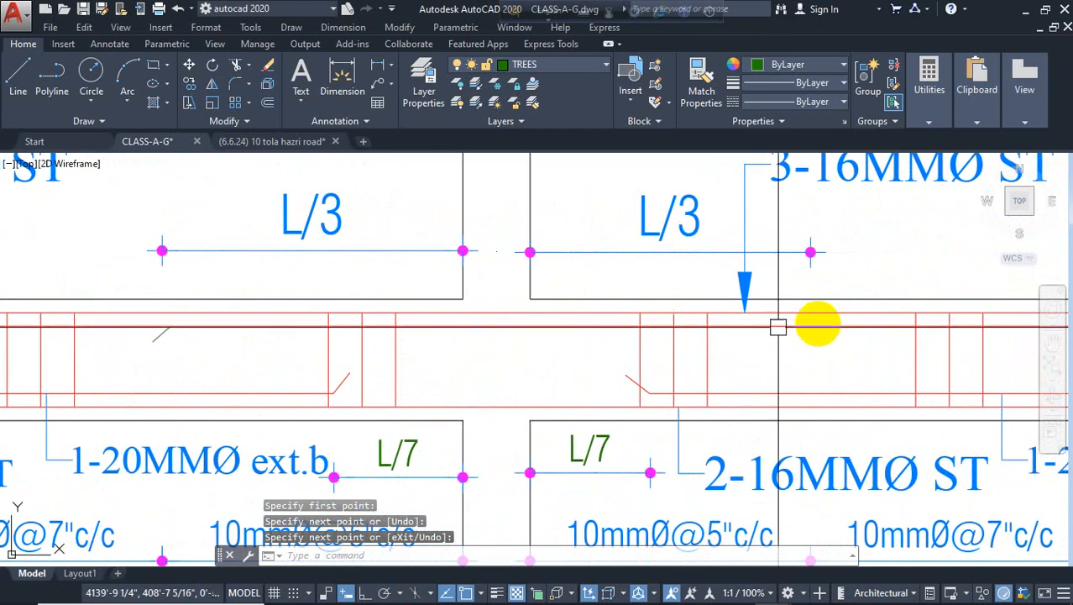
pyautogui.press('Return')
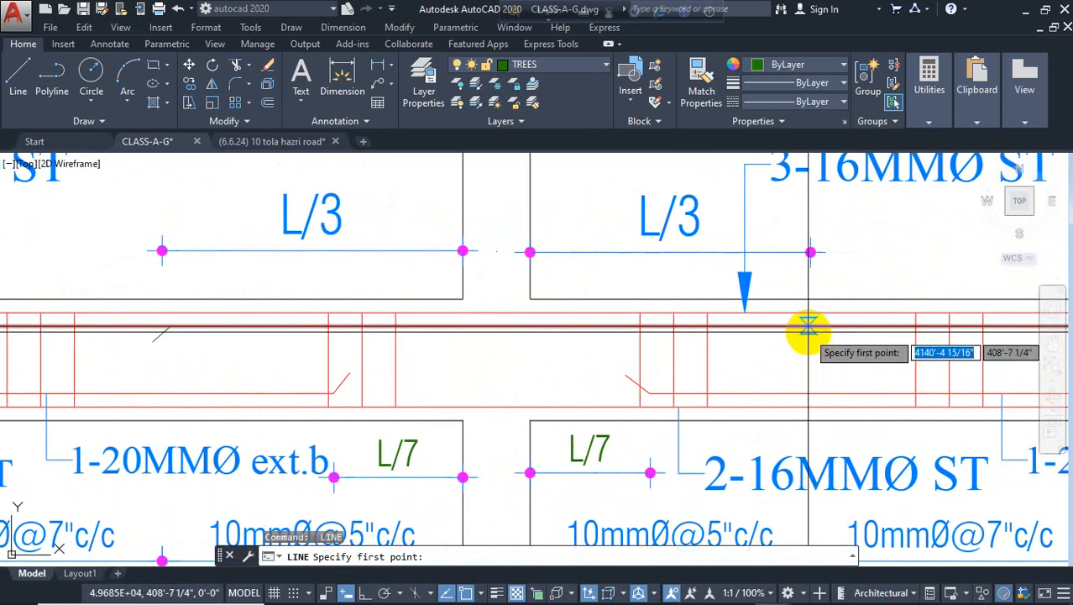
pyautogui.click(812, 327)
pyautogui.click(825, 340)
pyautogui.press('Return')
pyautogui.moveTo(829, 343)
pyautogui.mouseDown(button='middle')
pyautogui.moveTo(642, 365)
pyautogui.moveTo(436, 357)
pyautogui.mouseUp(button='middle')
pyautogui.press('Return')
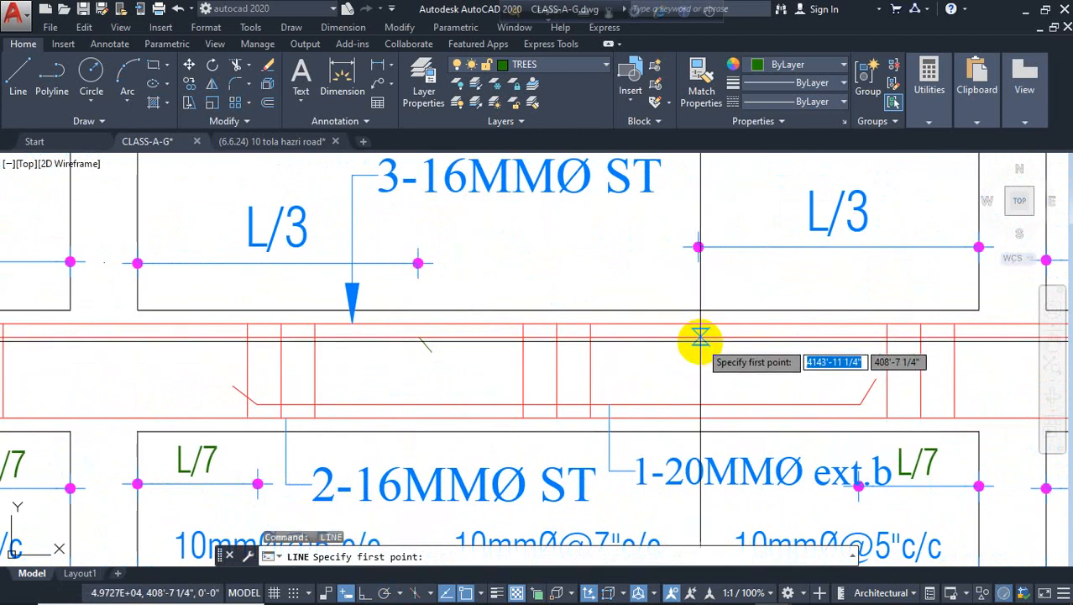
pyautogui.click(699, 338)
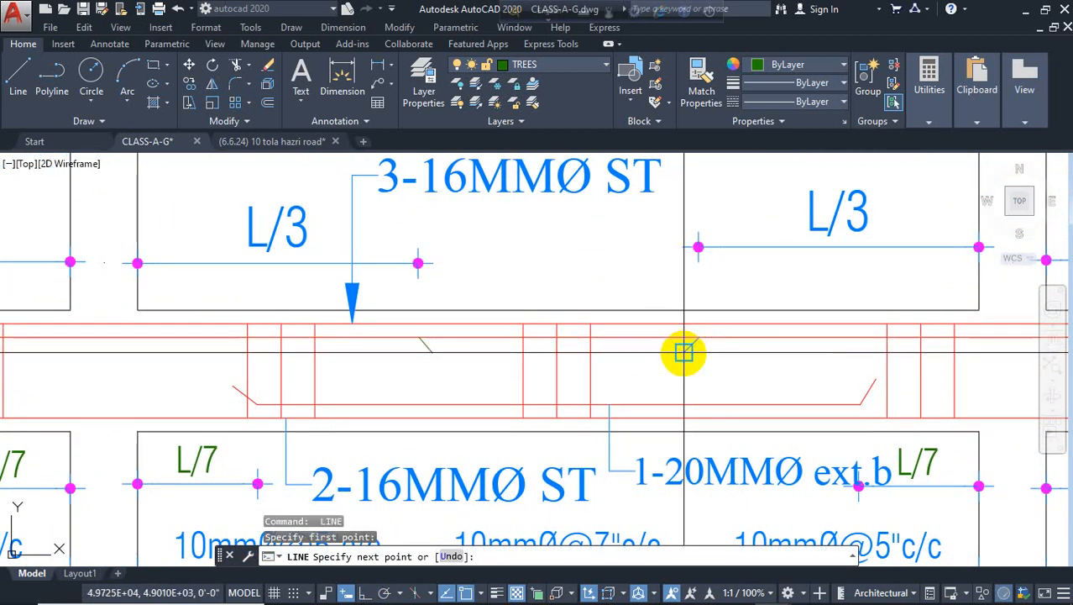
pyautogui.click(685, 353)
pyautogui.press('Return')
# Draw another diagonal bend and a cut line across the bars further along the beam.
pyautogui.moveTo(770, 359); pyautogui.dragTo(341, 376, button='middle')
pyautogui.moveTo(849, 385); pyautogui.dragTo(536, 394, button='middle')
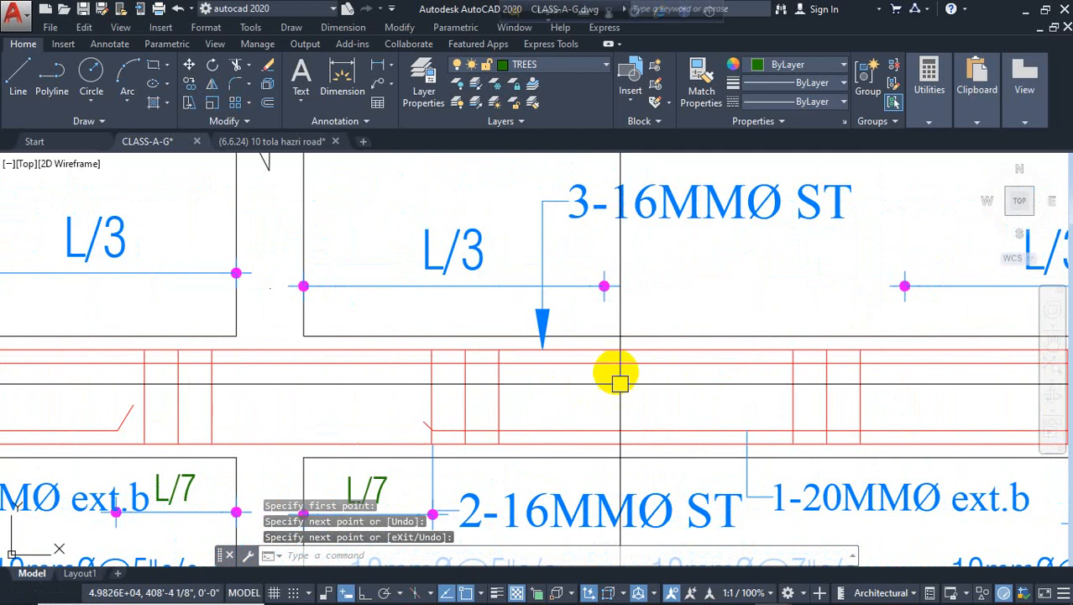
pyautogui.press('Return')
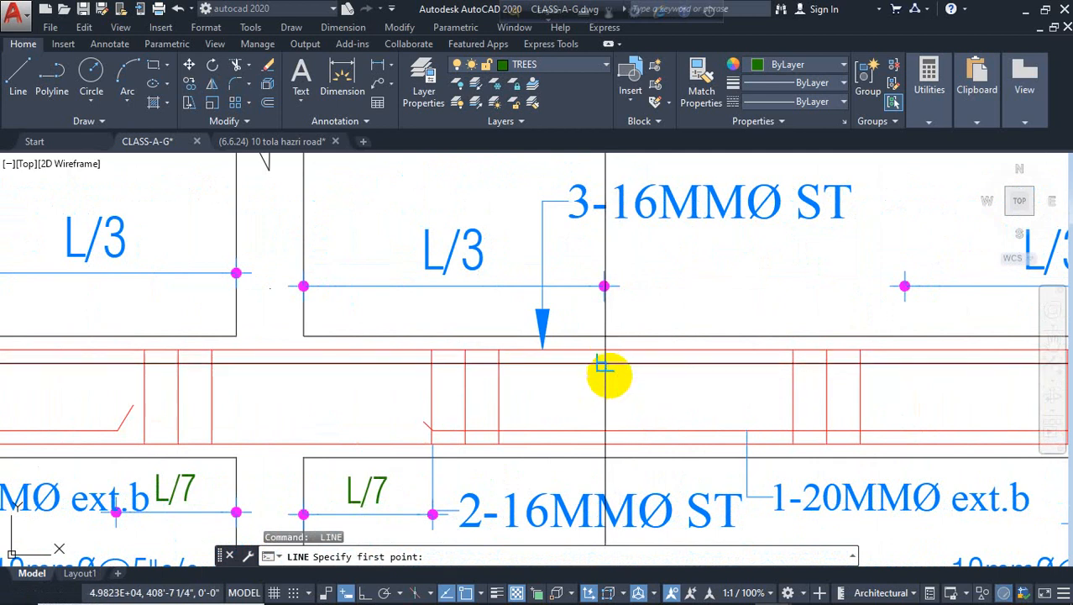
pyautogui.click(606, 371)
pyautogui.click(702, 379)
pyautogui.press('Return')
pyautogui.moveTo(699, 389); pyautogui.dragTo(455, 406, button='middle')
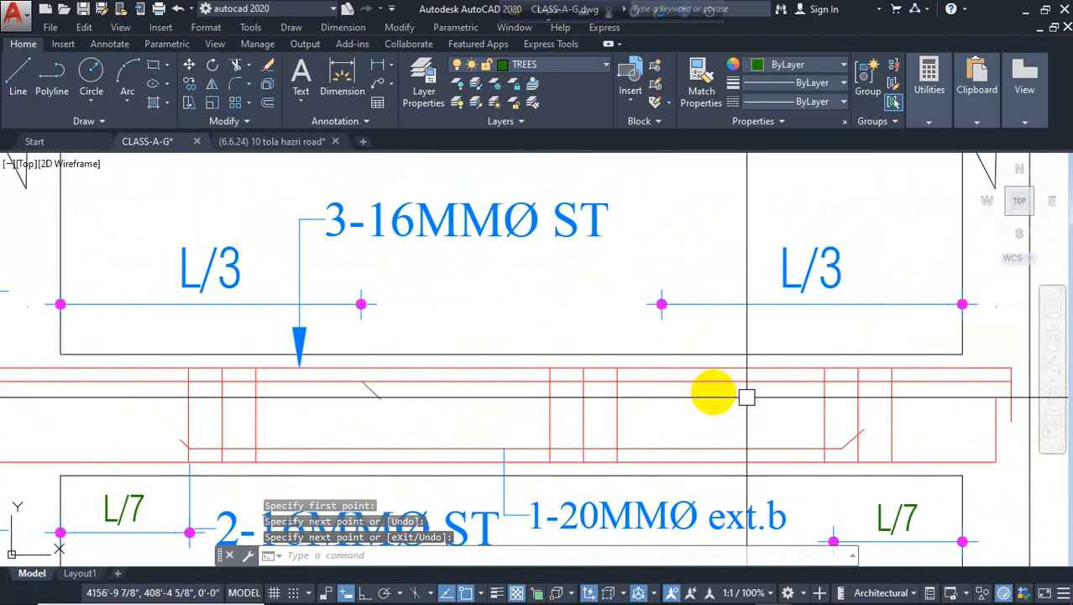
pyautogui.press('Return')
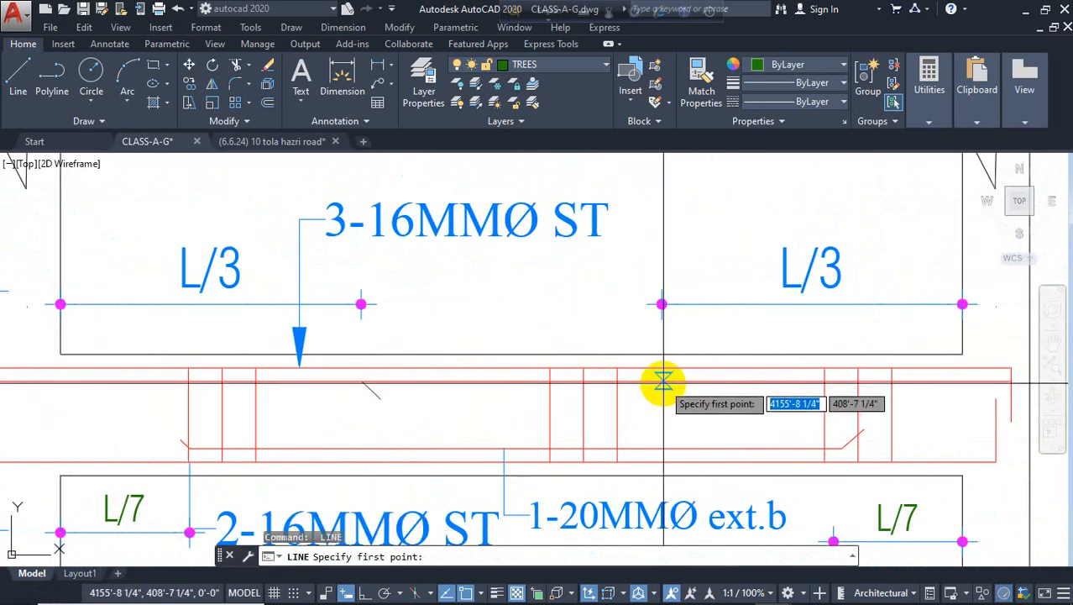
pyautogui.click(663, 384)
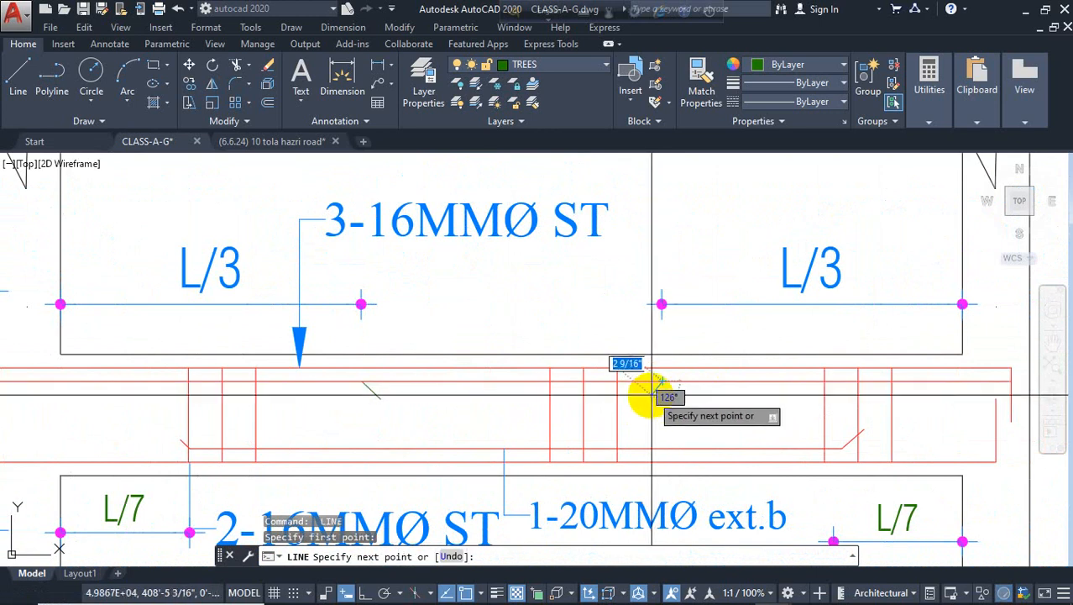
pyautogui.click(651, 398)
pyautogui.press('Return')
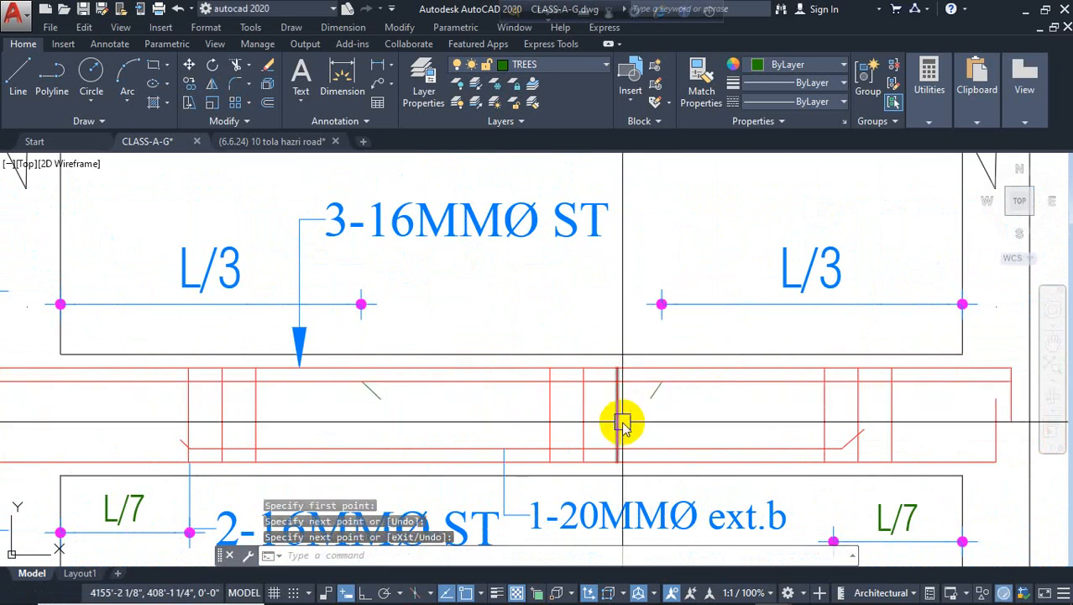
# Trim the bars at the bend and cut lines so they break into support lengths.
pyautogui.write('tr')
pyautogui.press('Return')
pyautogui.press('Return')
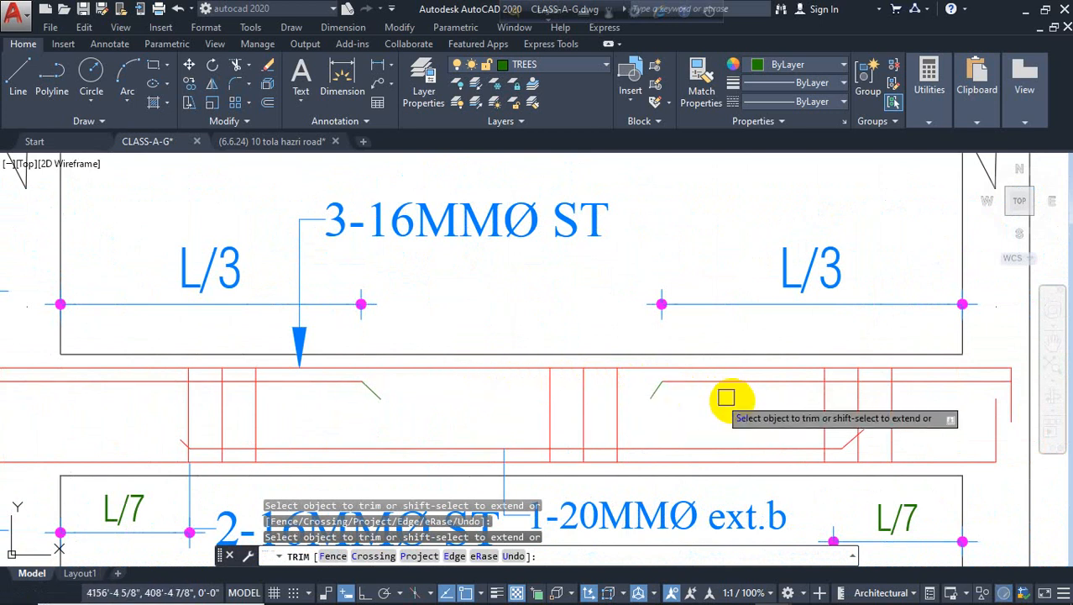
pyautogui.scroll(-4, 727, 398)
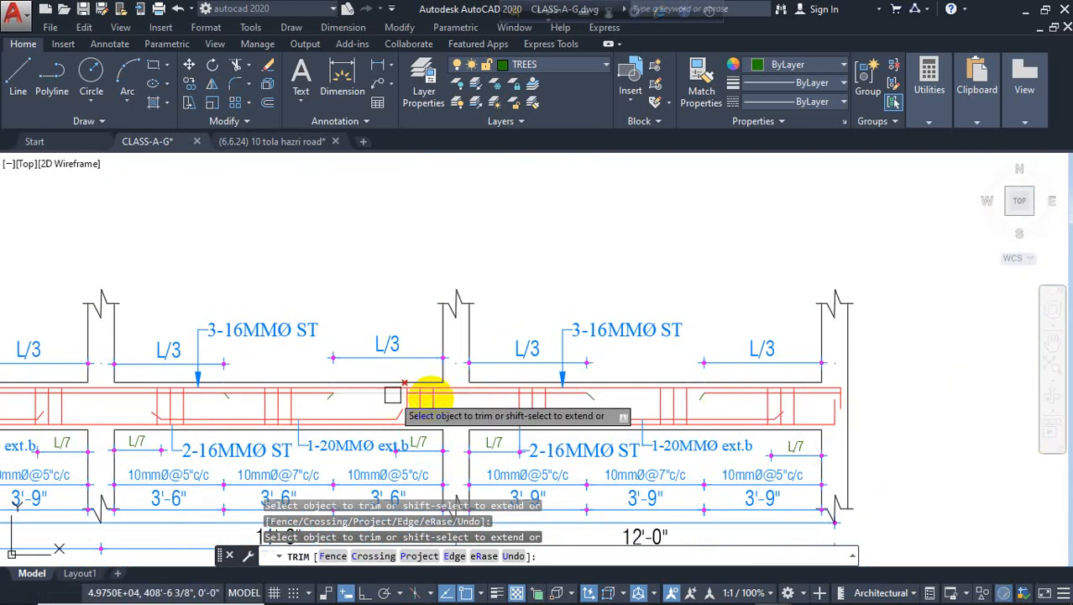
pyautogui.scroll(4, 498, 400)
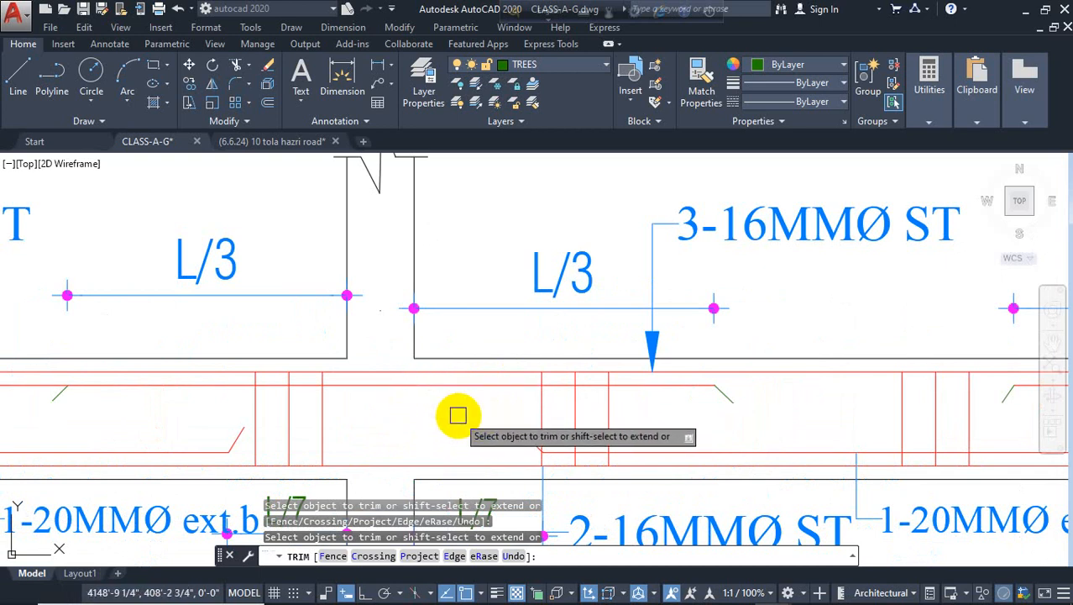
pyautogui.scroll(-4, 625, 402)
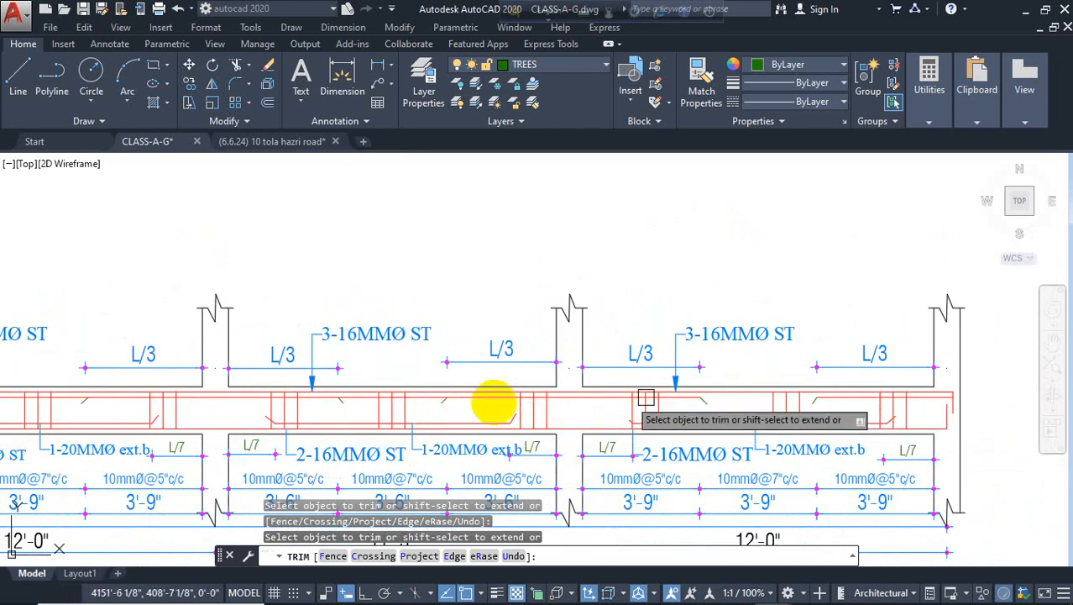
pyautogui.scroll(4, 445, 394)
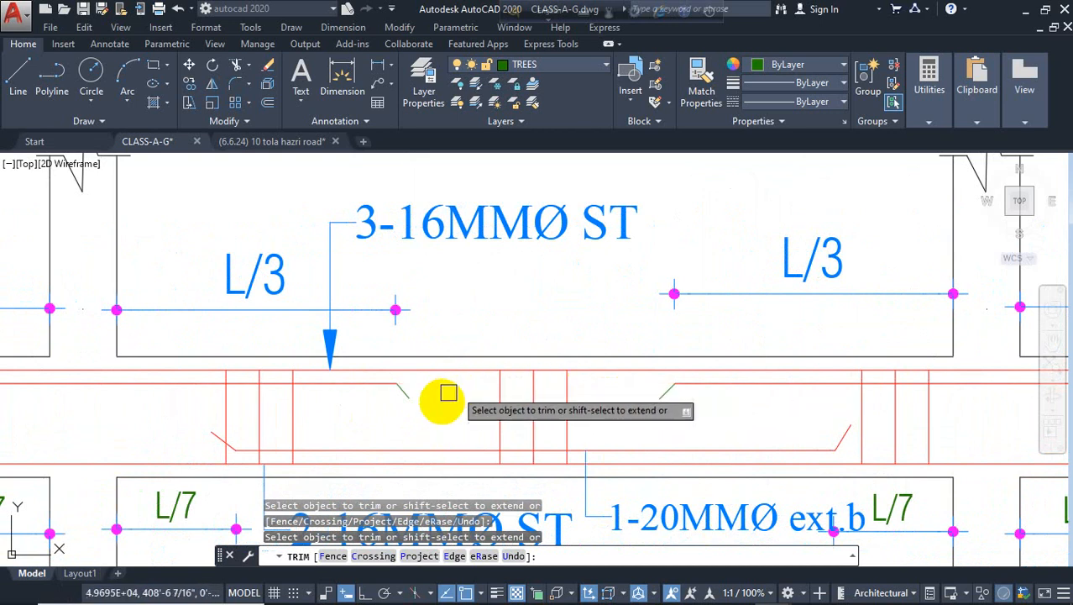
pyautogui.moveTo(448, 400); pyautogui.dragTo(955, 385, button='middle')
pyautogui.moveTo(536, 387); pyautogui.dragTo(733, 384, button='middle')
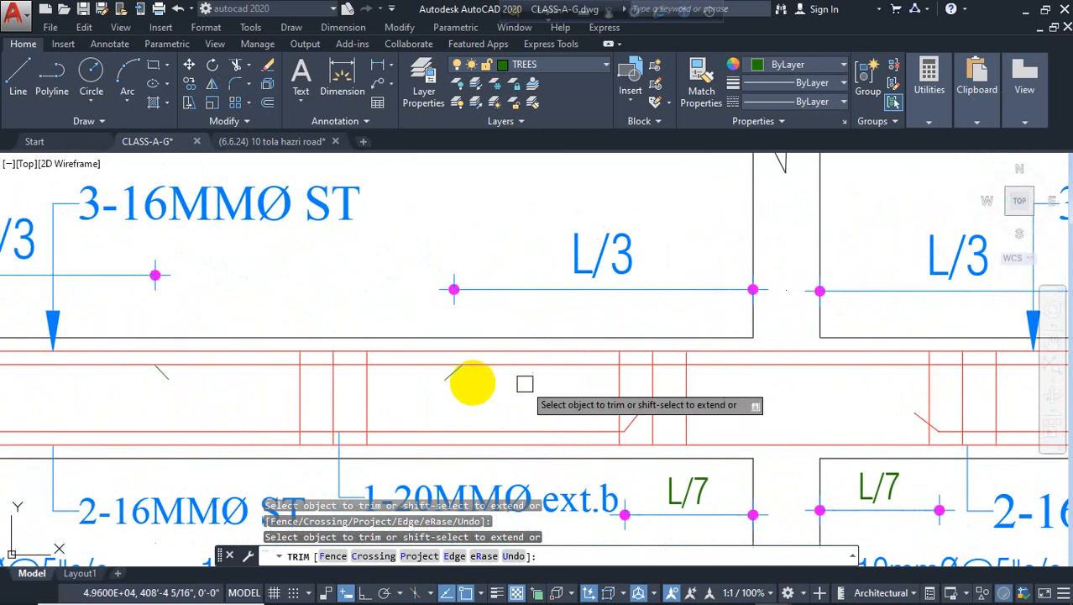
pyautogui.moveTo(424, 366); pyautogui.dragTo(525, 374, button='middle')
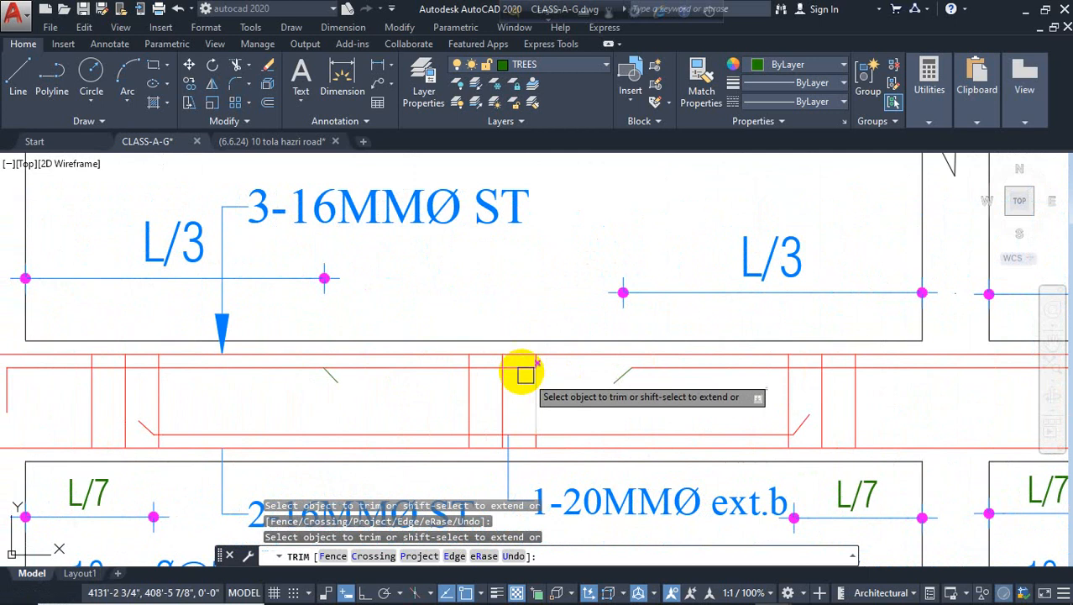
pyautogui.moveTo(424, 378); pyautogui.dragTo(560, 364, button='middle')
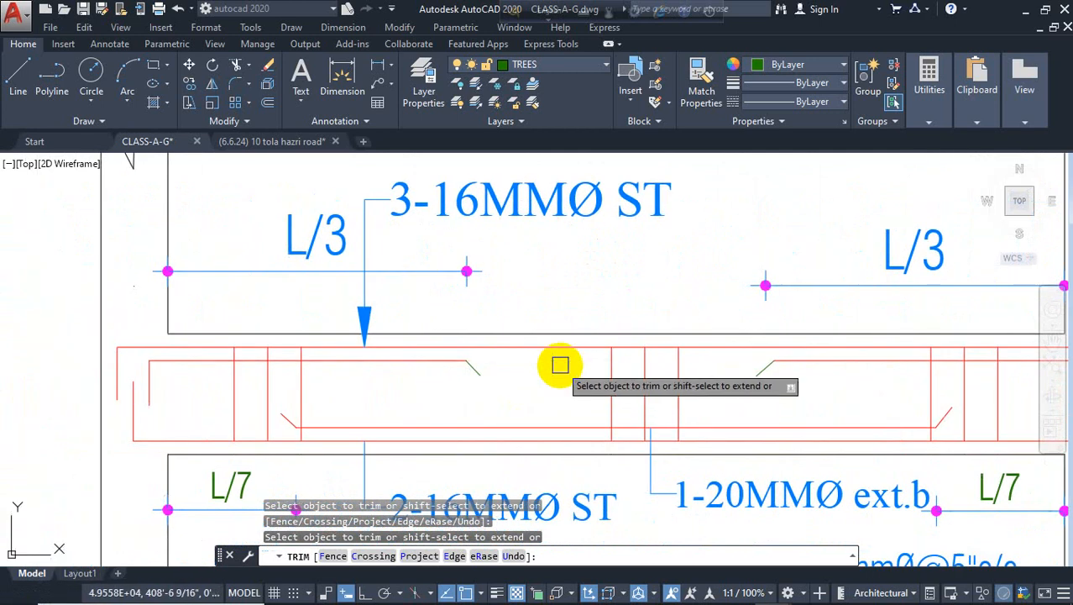
pyautogui.press('Escape')
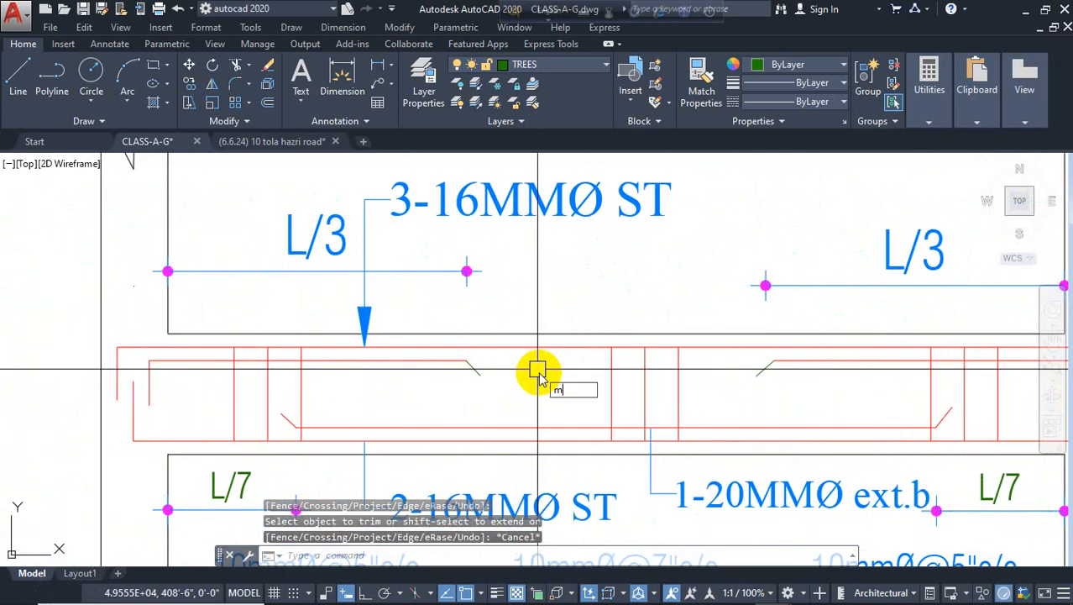
# Match every span's diagonal bend lines to a red beam bar with MA, then zoom back out.
pyautogui.write('ma')
pyautogui.press('Return')
pyautogui.click(433, 361)
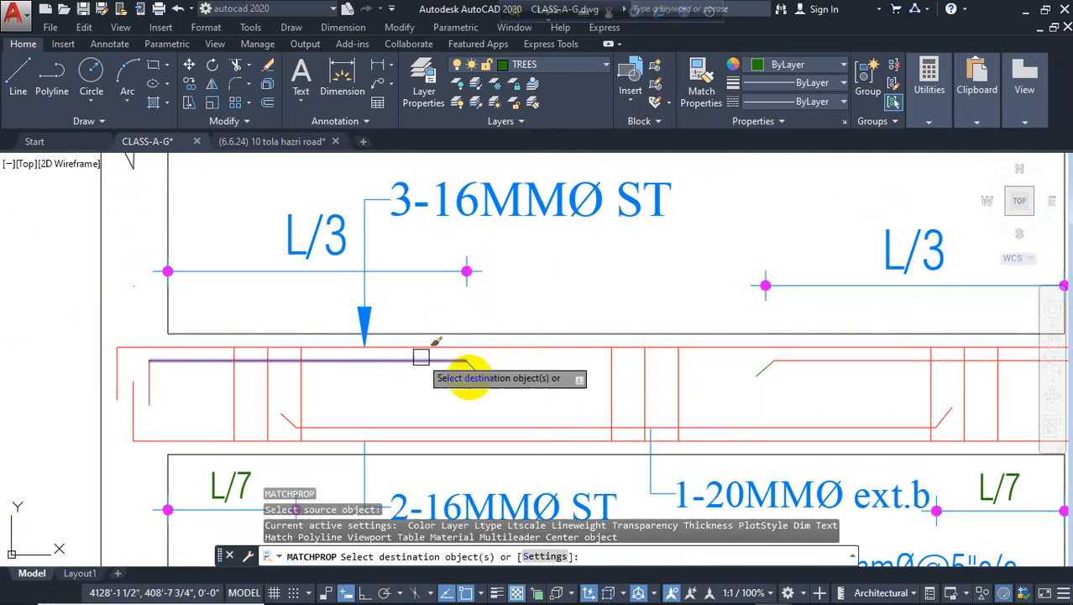
pyautogui.moveTo(826, 383); pyautogui.dragTo(221, 404, button='middle')
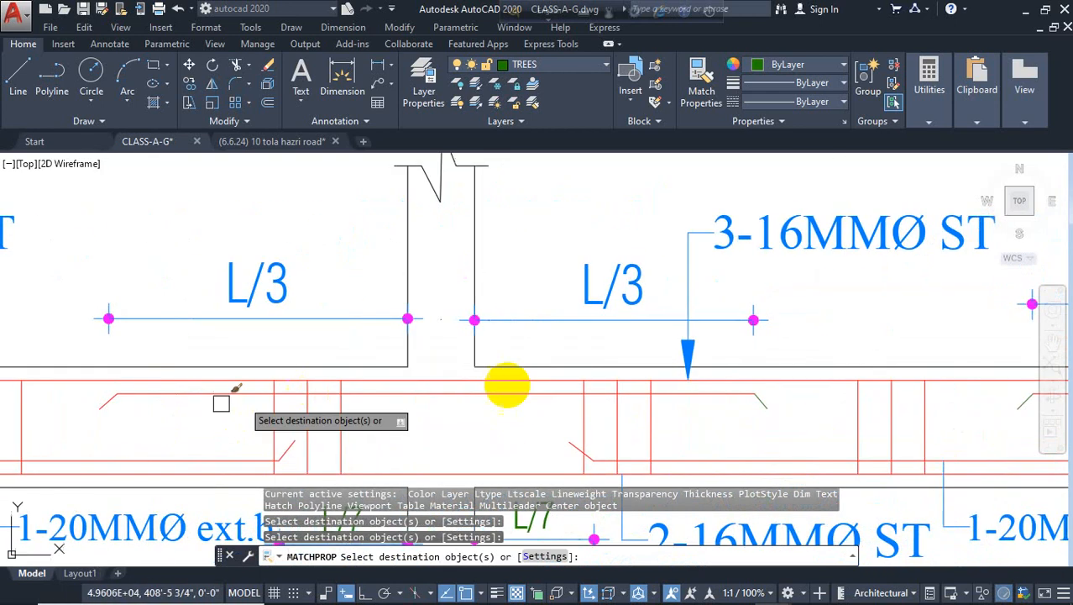
pyautogui.moveTo(984, 415); pyautogui.dragTo(230, 410, button='middle')
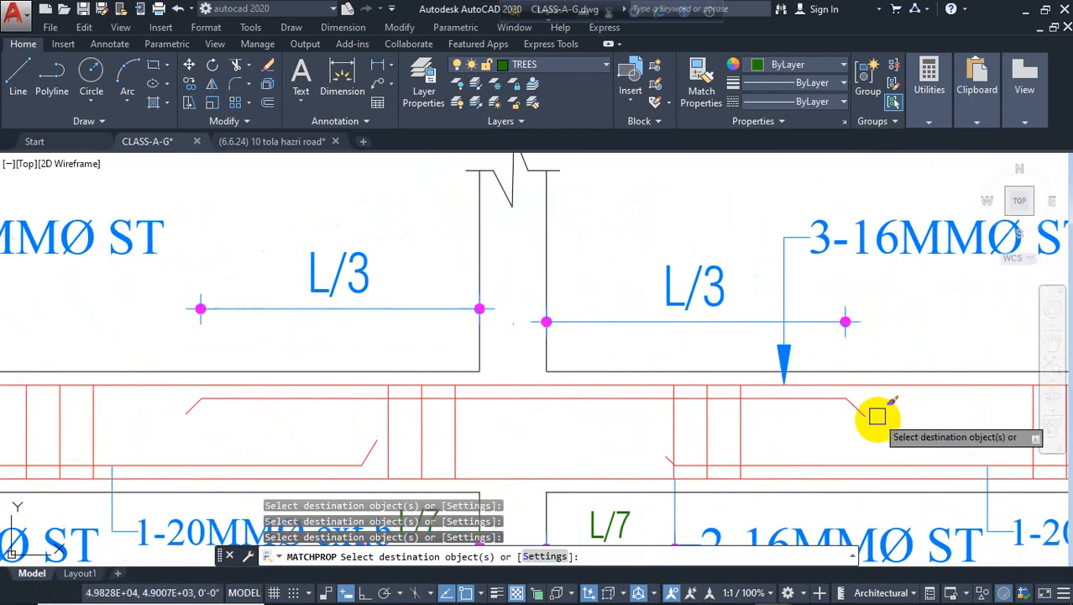
pyautogui.moveTo(877, 415); pyautogui.dragTo(459, 421, button='middle')
pyautogui.press('Escape')
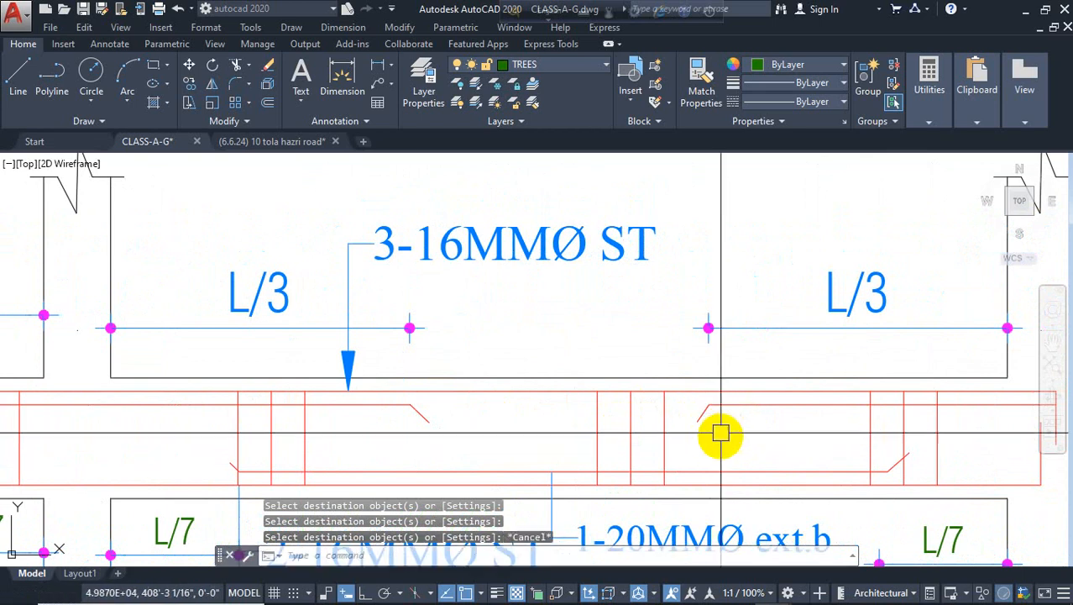
pyautogui.scroll(-2, 521, 413)
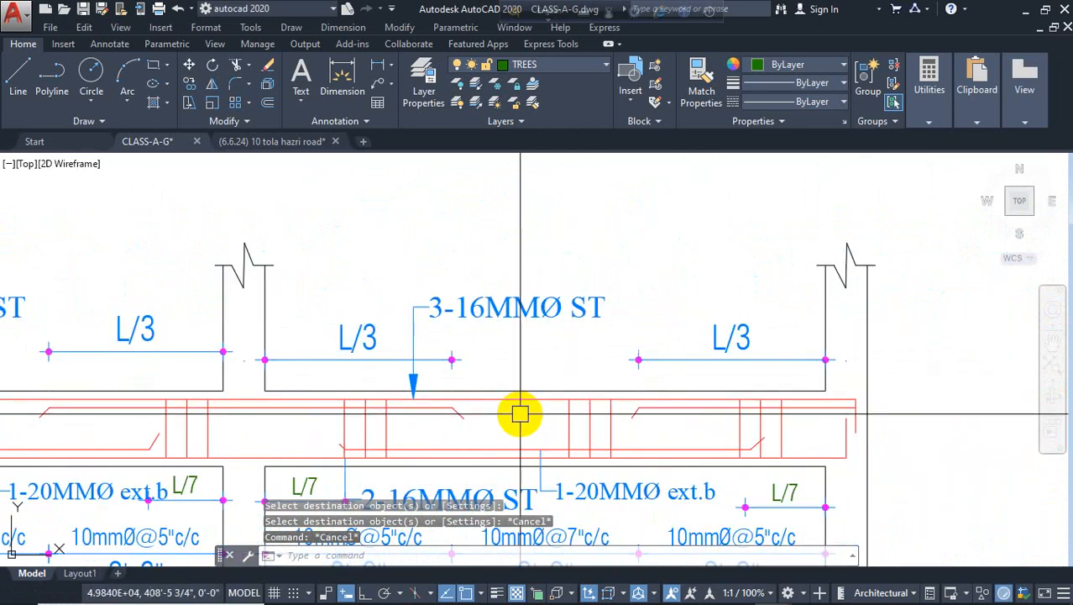
pyautogui.scroll(-3, 525, 426)
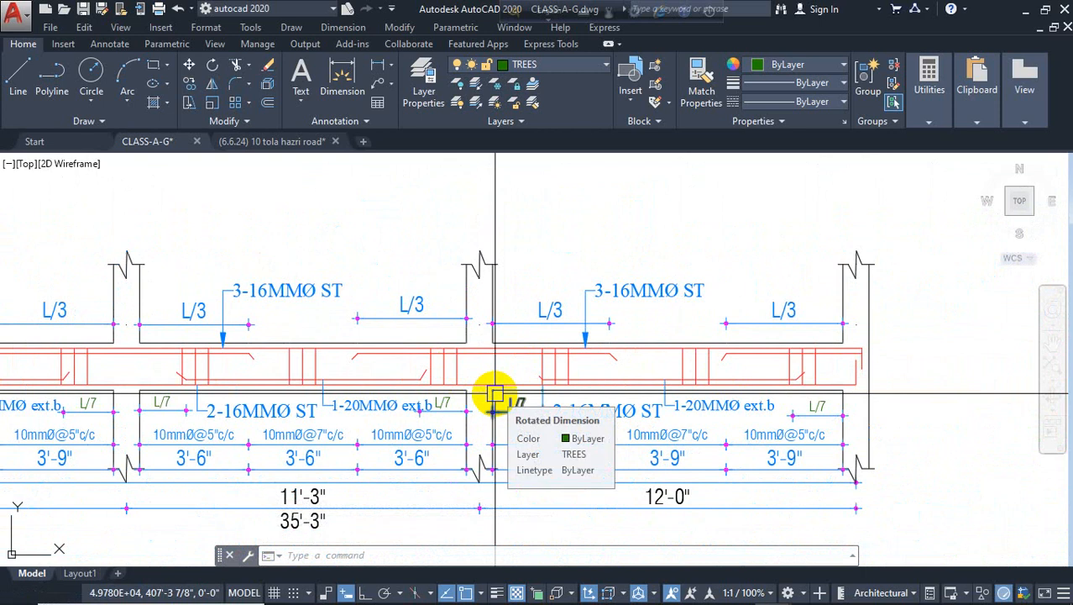
pyautogui.moveTo(472, 392); pyautogui.dragTo(726, 376, button='middle')
pyautogui.moveTo(263, 358); pyautogui.dragTo(403, 357, button='middle')
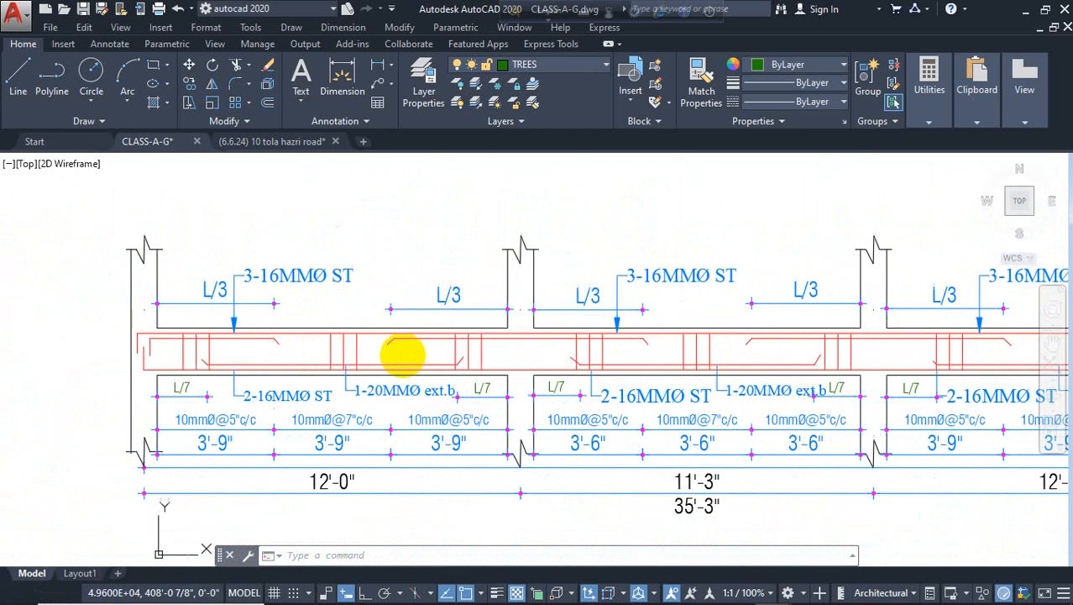
pyautogui.scroll(3, 224, 266)
# Copy the left 3-16MMØ ST leader to a spot beside the original.
pyautogui.click(239, 276)
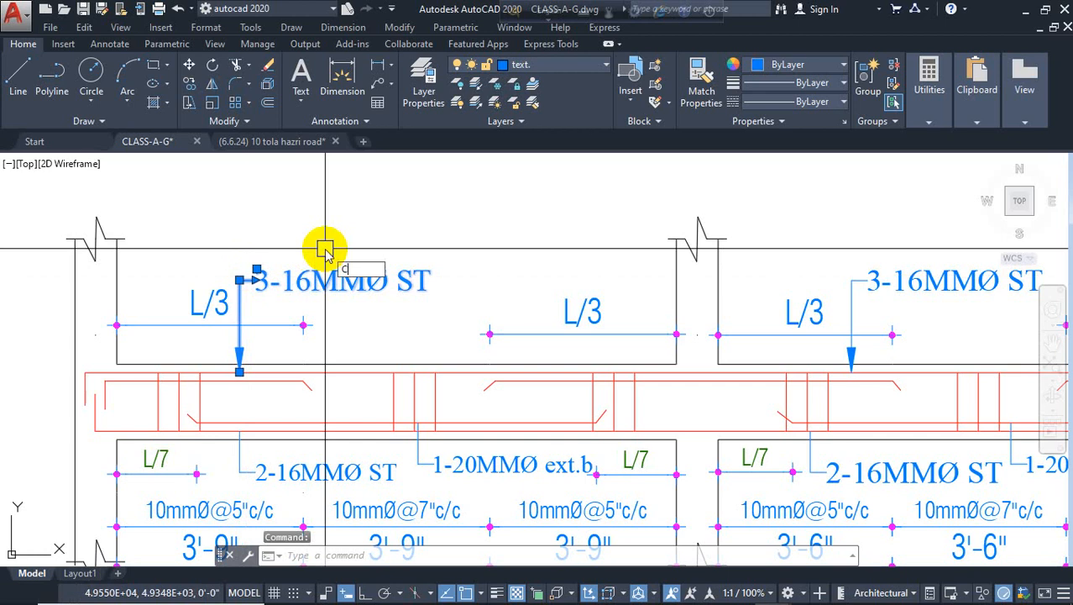
pyautogui.write('o')
pyautogui.press('Return')
pyautogui.click(318, 227)
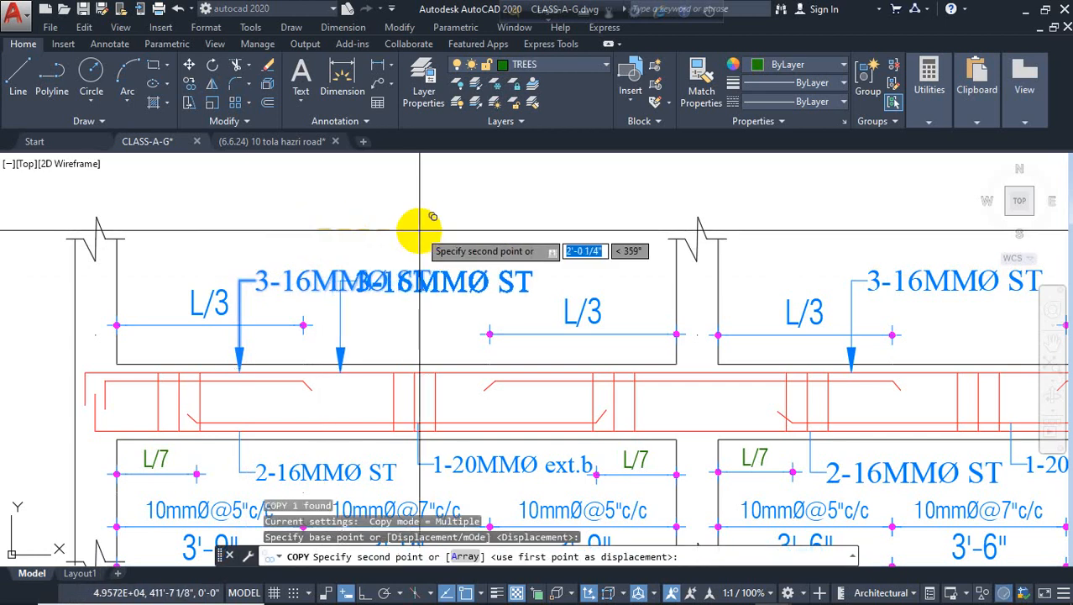
pyautogui.click(366, 237)
pyautogui.press('Escape')
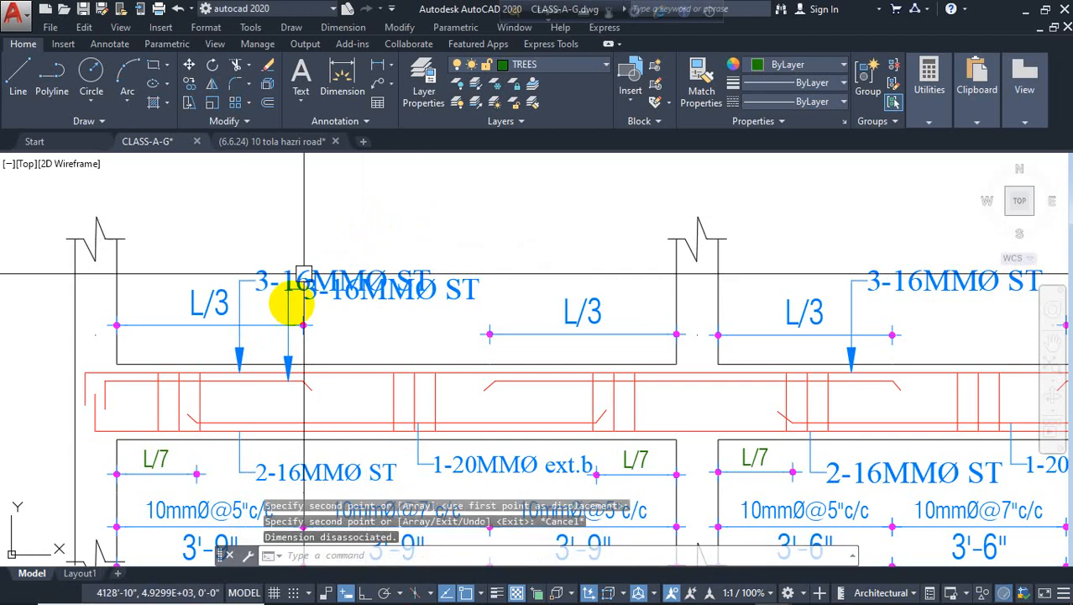
pyautogui.scroll(5, 287, 299)
pyautogui.scroll(-3, 270, 378)
pyautogui.scroll(4, 280, 383)
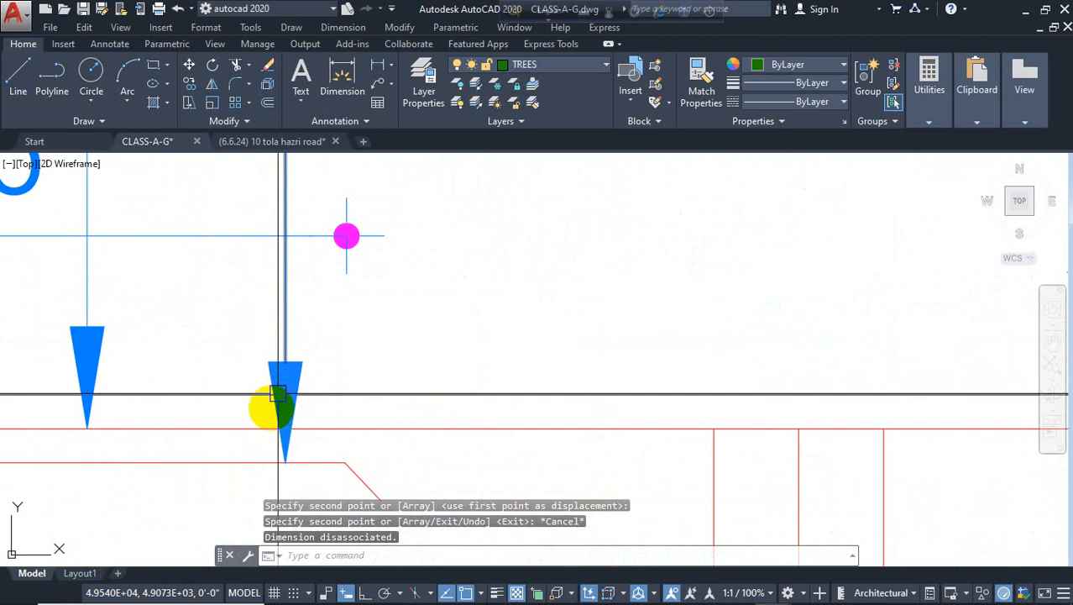
pyautogui.scroll(-3, 277, 398)
# Move the copy's text below the 3-16MMØ ST label and relabel it 2-16MMØ EXT.
pyautogui.click(354, 334)
pyautogui.scroll(2, 316, 326)
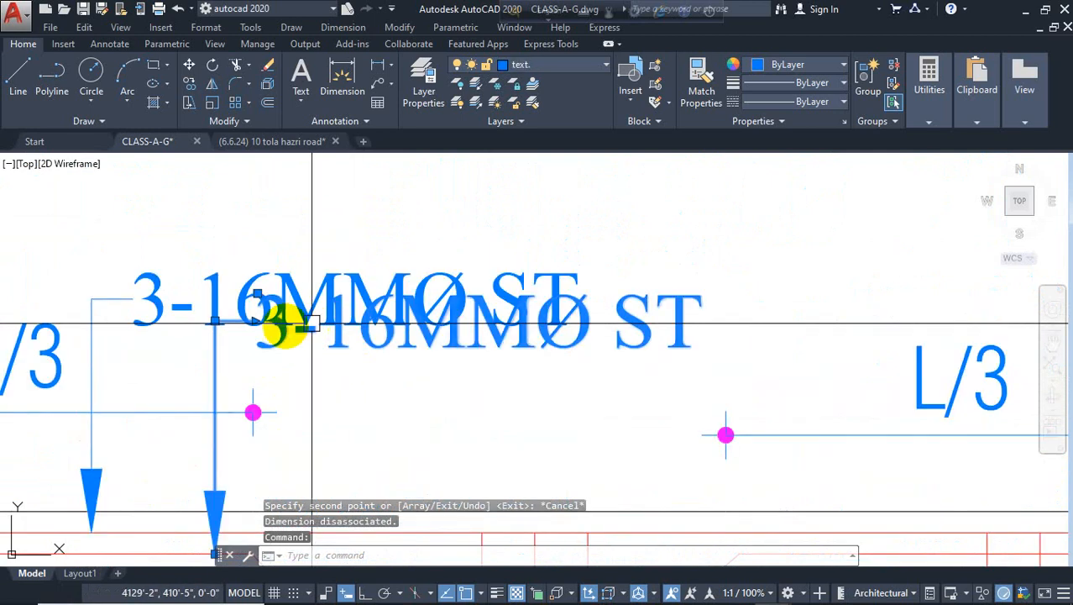
pyautogui.click(215, 321)
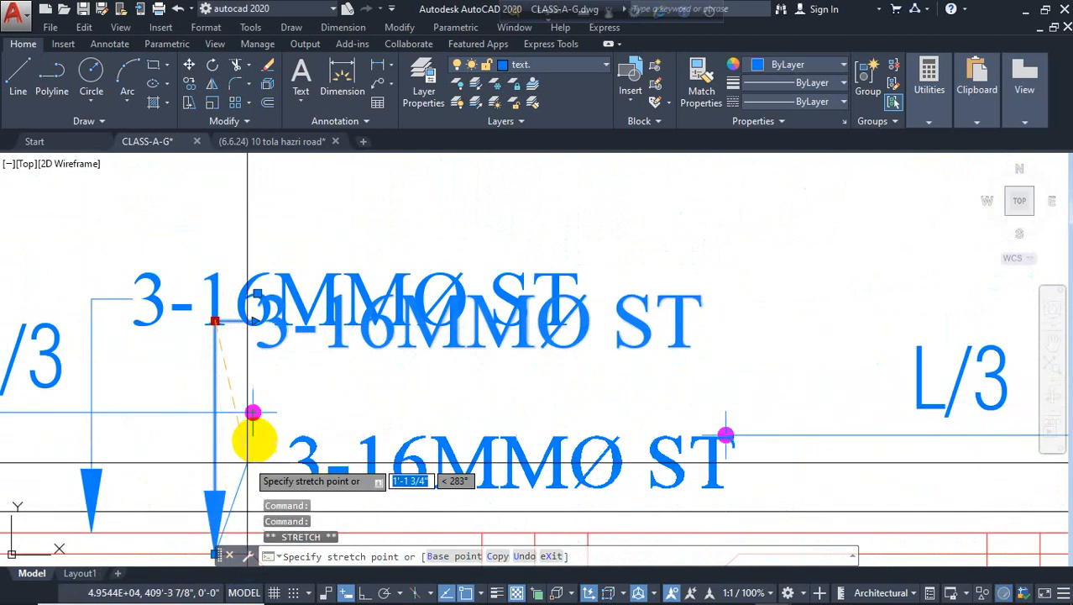
pyautogui.click(294, 405)
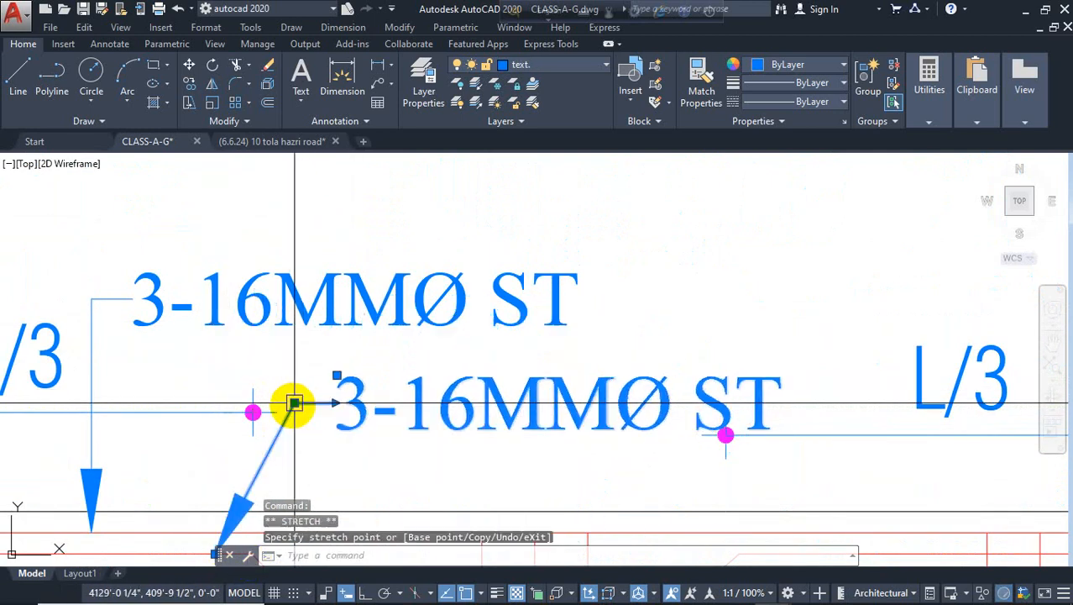
pyautogui.doubleClick(361, 409)
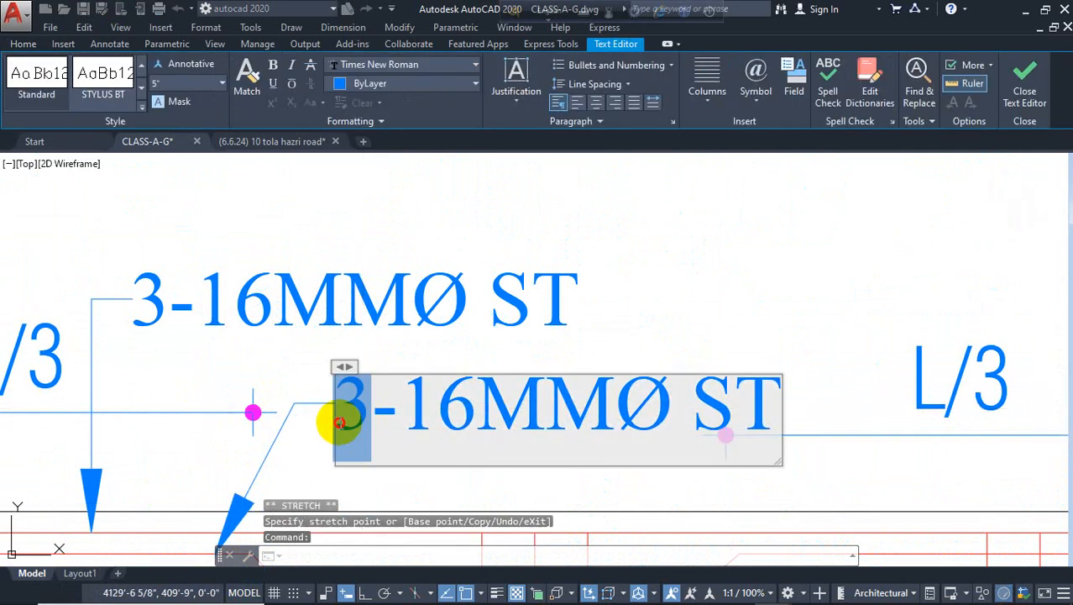
pyautogui.scroll(-5, 335, 420)
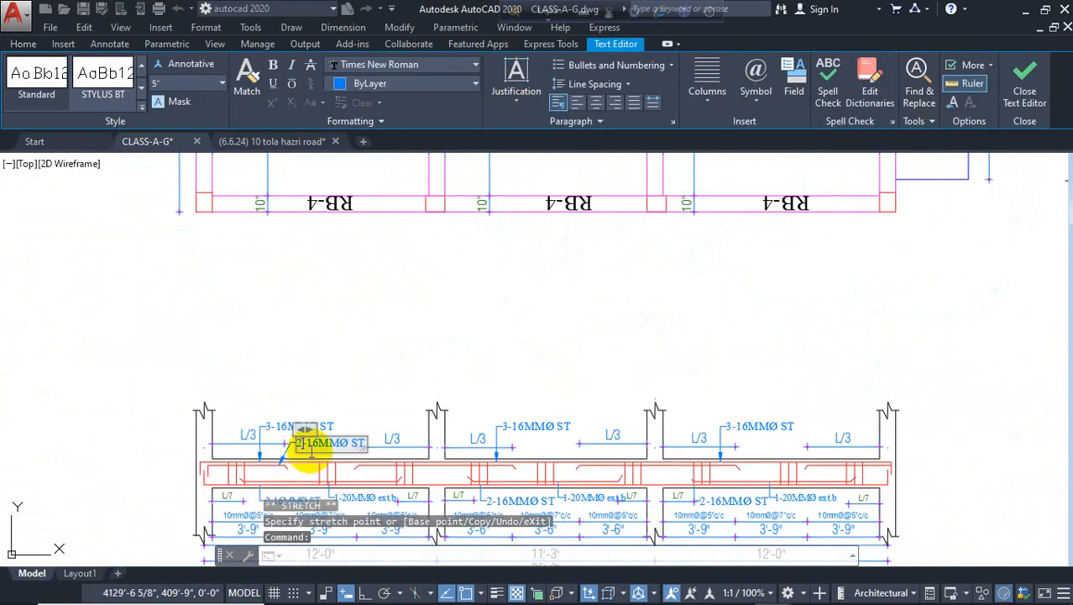
pyautogui.scroll(5, 311, 452)
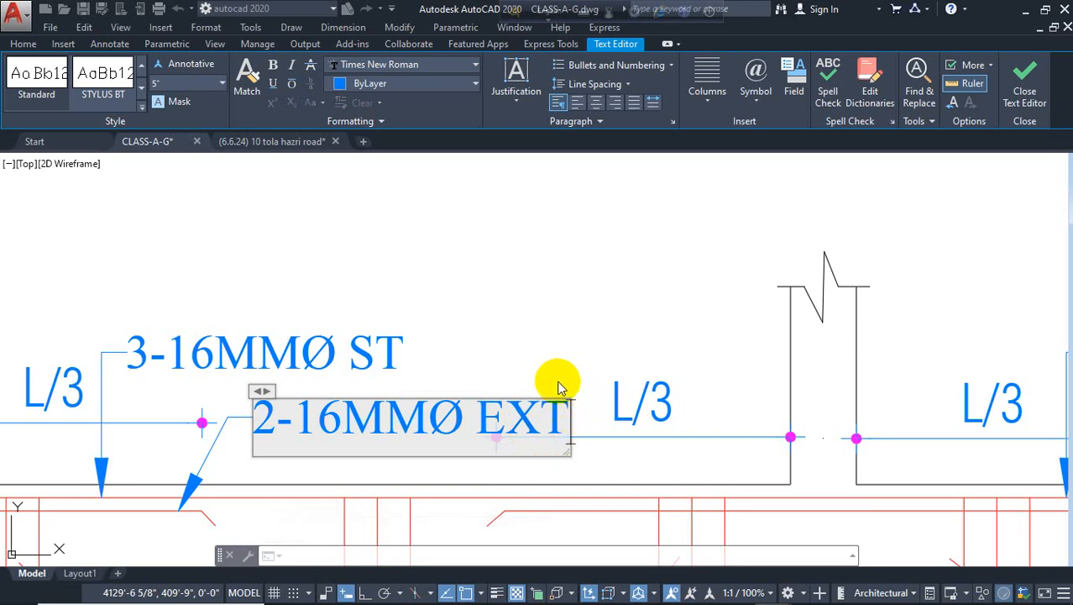
pyautogui.click(541, 359)
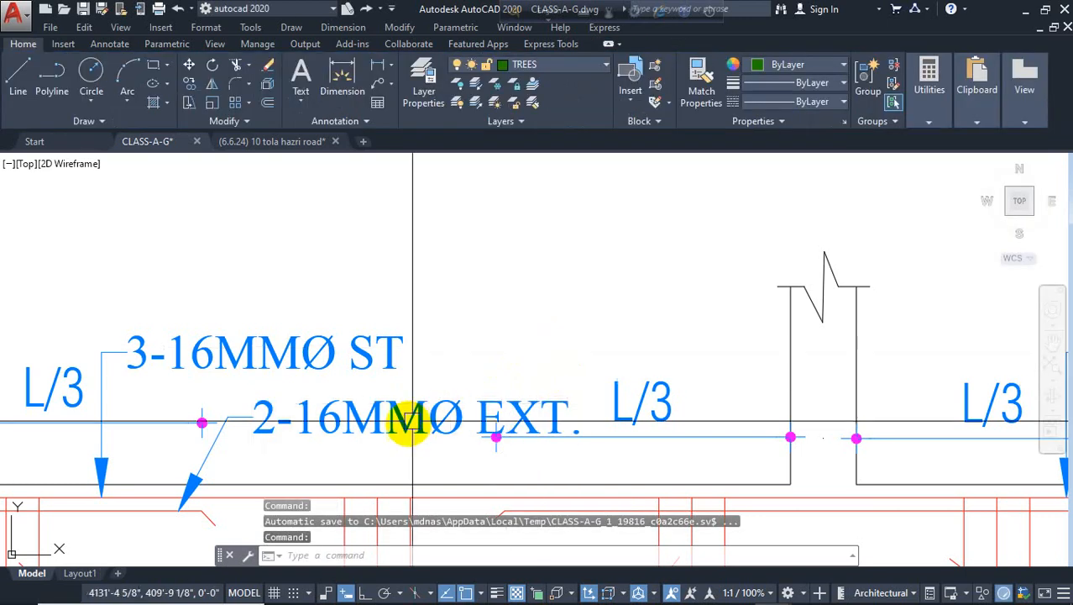
# Adjust the text heights of the 2-16MMØ EXT. and 3-16MMØ ST labels, making 3-16MMØ ST 4".
pyautogui.click(307, 421)
pyautogui.doubleClick(252, 418)
pyautogui.moveTo(252, 418); pyautogui.dragTo(689, 404)
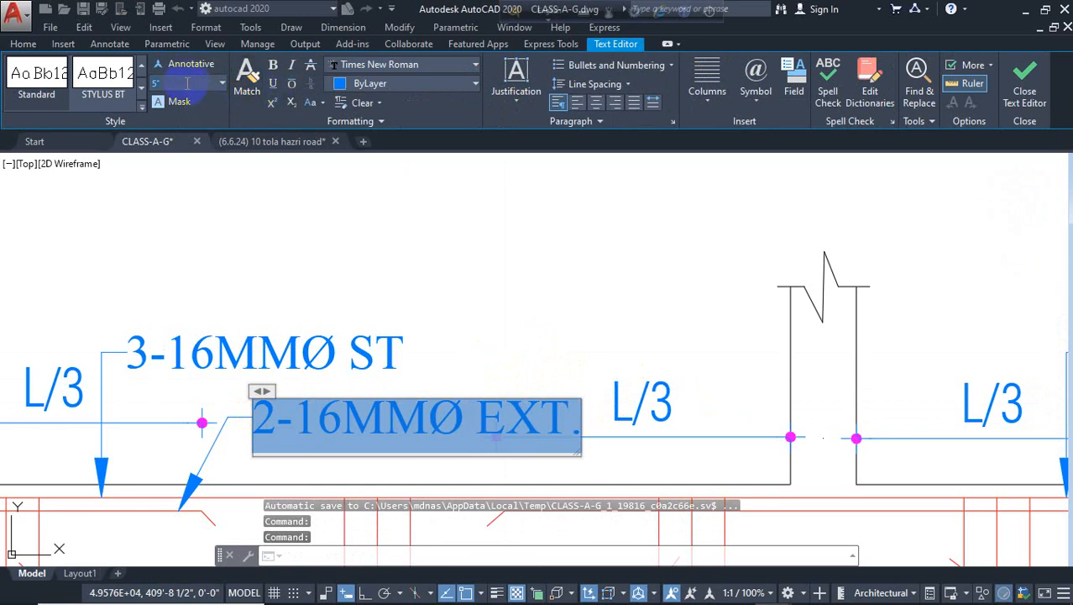
pyautogui.click(455, 228)
pyautogui.click(270, 335)
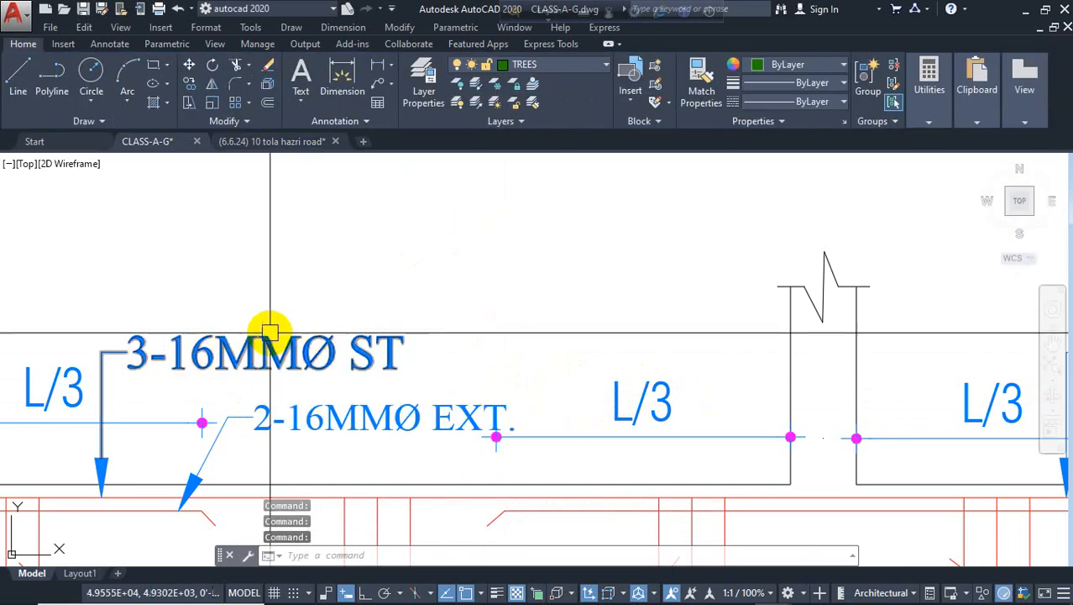
pyautogui.doubleClick(126, 345)
pyautogui.moveTo(126, 346); pyautogui.dragTo(416, 302)
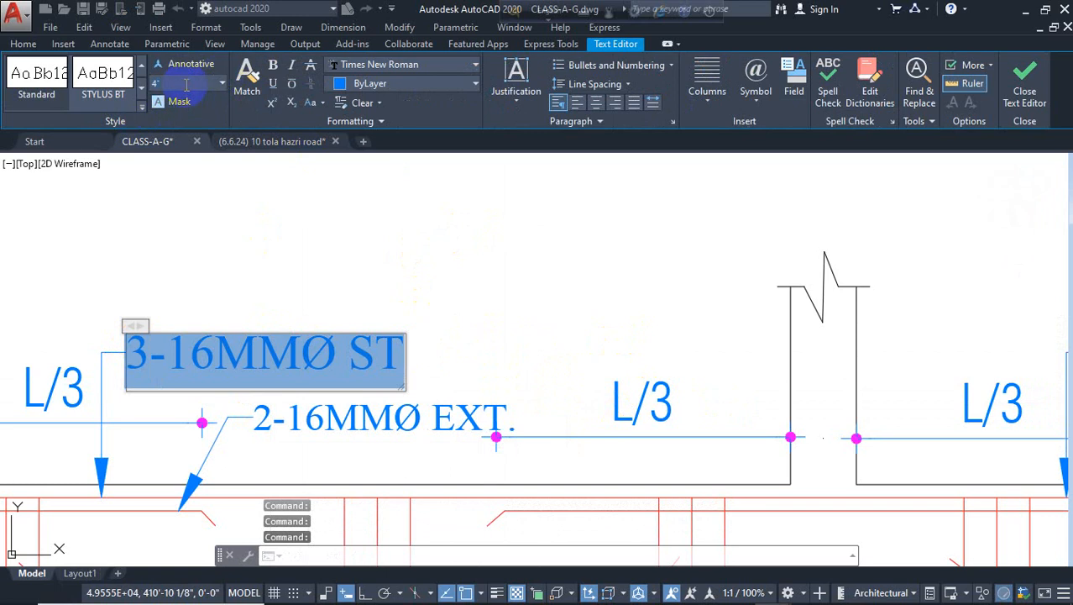
pyautogui.click(498, 304)
# Select the 2-16MMØ EXT. leader and turn Ortho on.
pyautogui.click(351, 406)
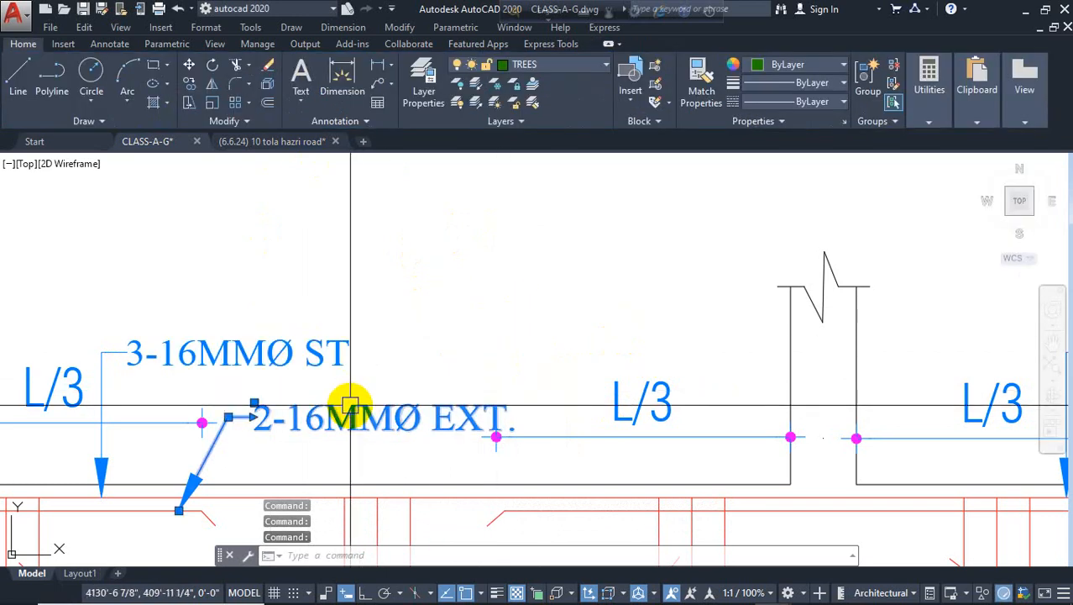
pyautogui.click(364, 592)
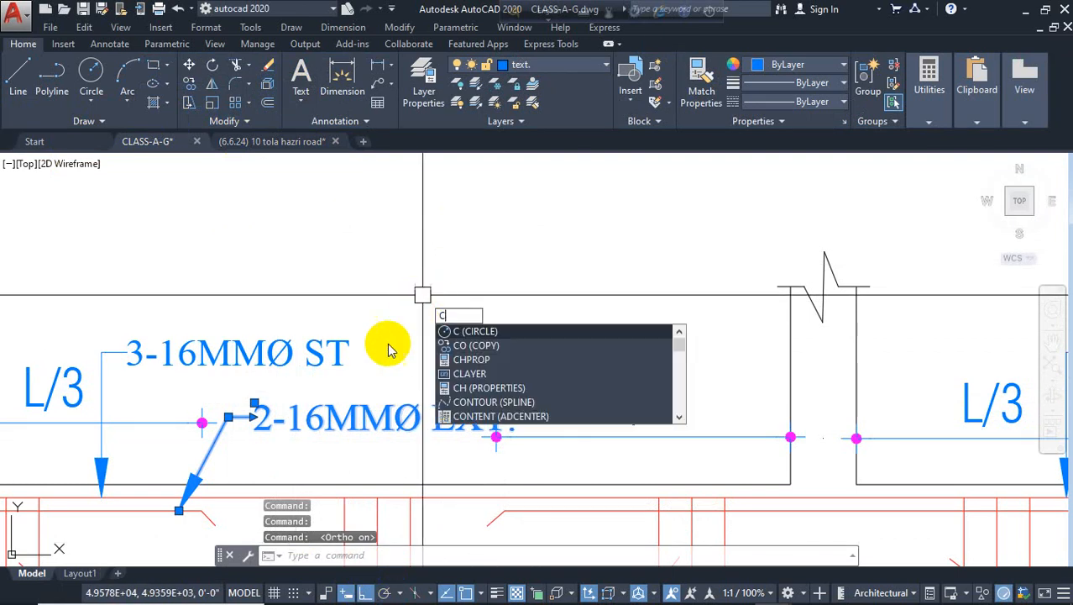
pyautogui.press('Escape')
# Copy the 2-16MMØ EXT. leader into the next beam span.
pyautogui.scroll(-2, 183, 494)
pyautogui.moveTo(183, 494); pyautogui.dragTo(417, 345, button='middle')
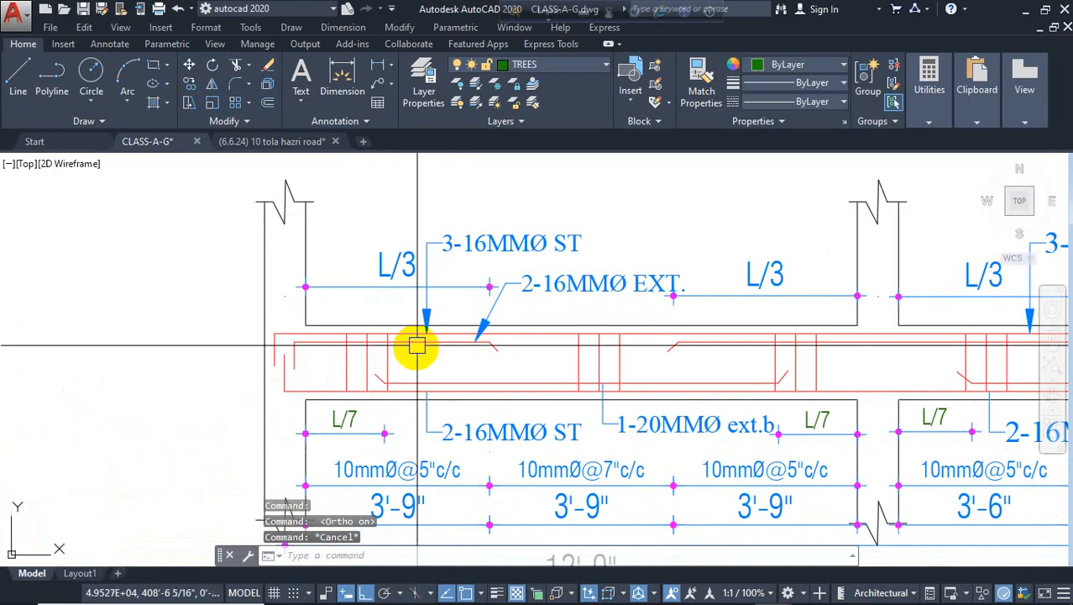
pyautogui.scroll(-8, 212, 440)
pyautogui.moveTo(556, 300); pyautogui.dragTo(160, 484, button='middle')
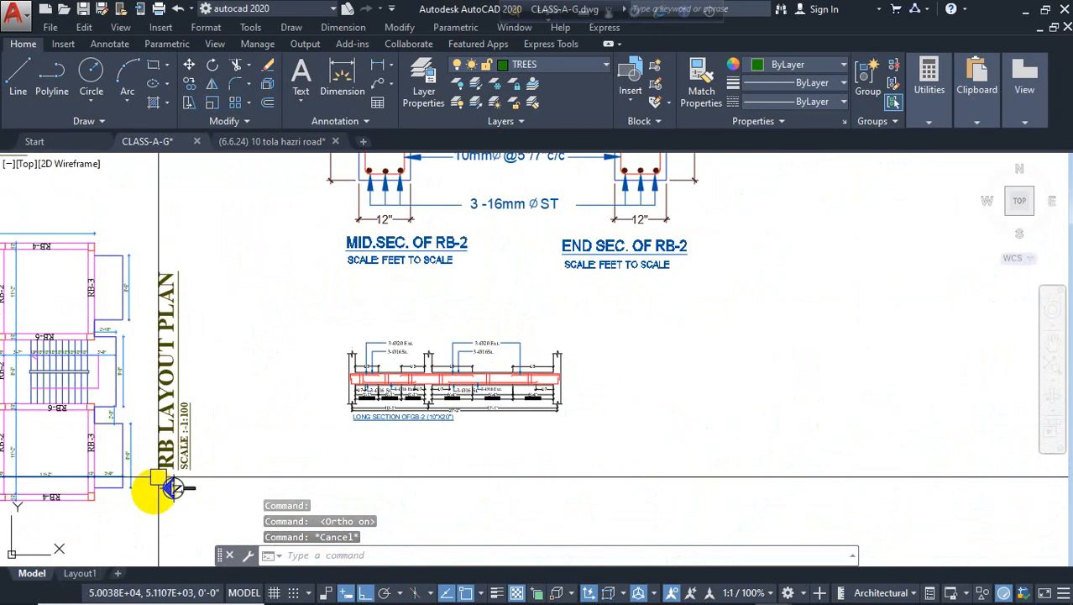
pyautogui.scroll(-2, 160, 486)
pyautogui.moveTo(340, 186); pyautogui.dragTo(354, 331, button='middle')
pyautogui.scroll(5, 448, 230)
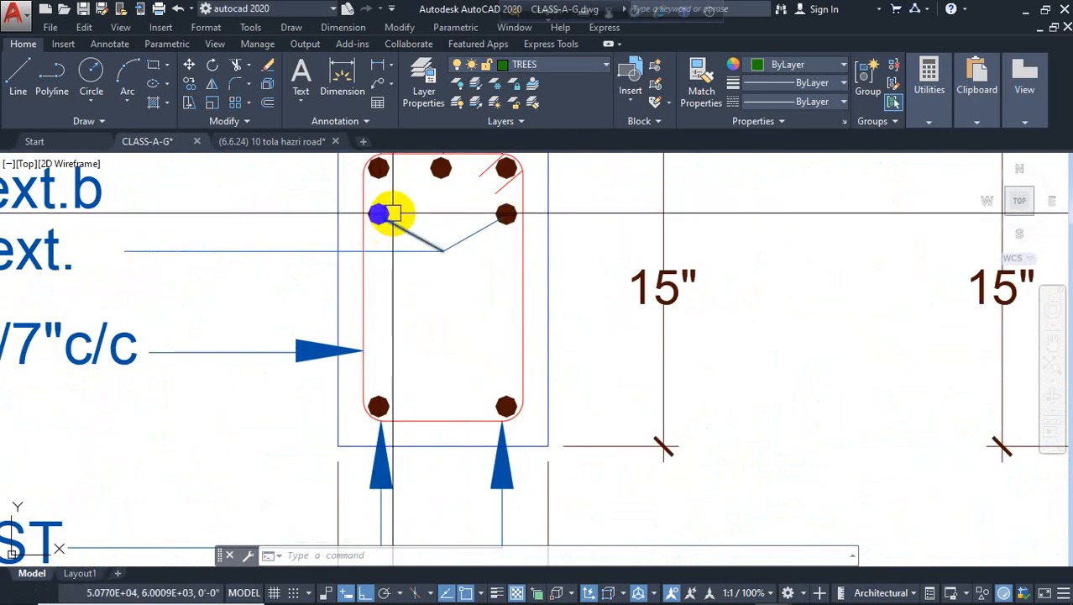
pyautogui.scroll(-6, 498, 227)
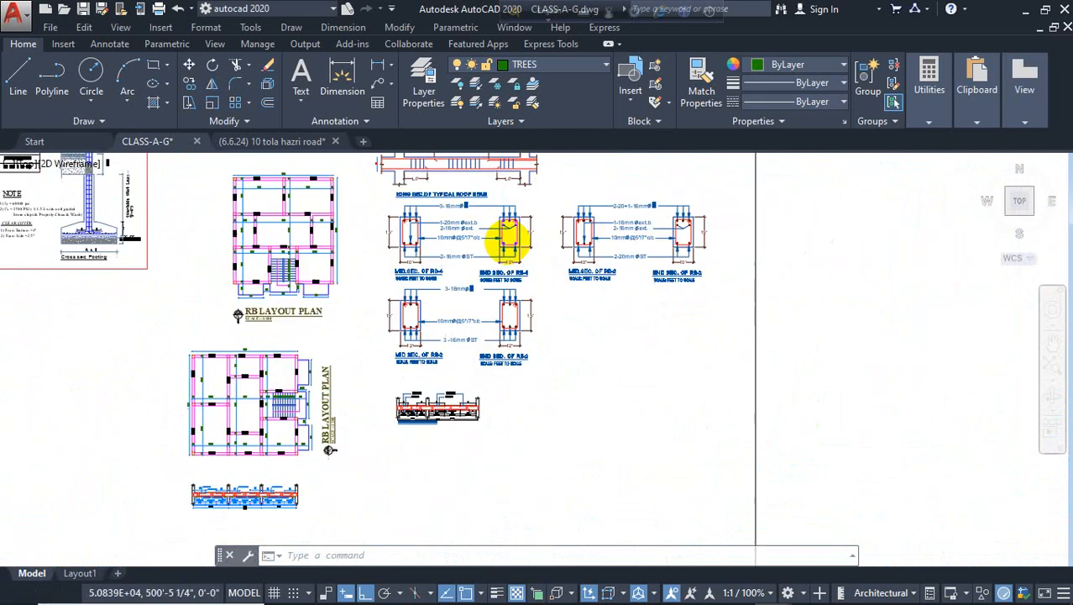
pyautogui.scroll(4, 336, 395)
pyautogui.scroll(5, 411, 329)
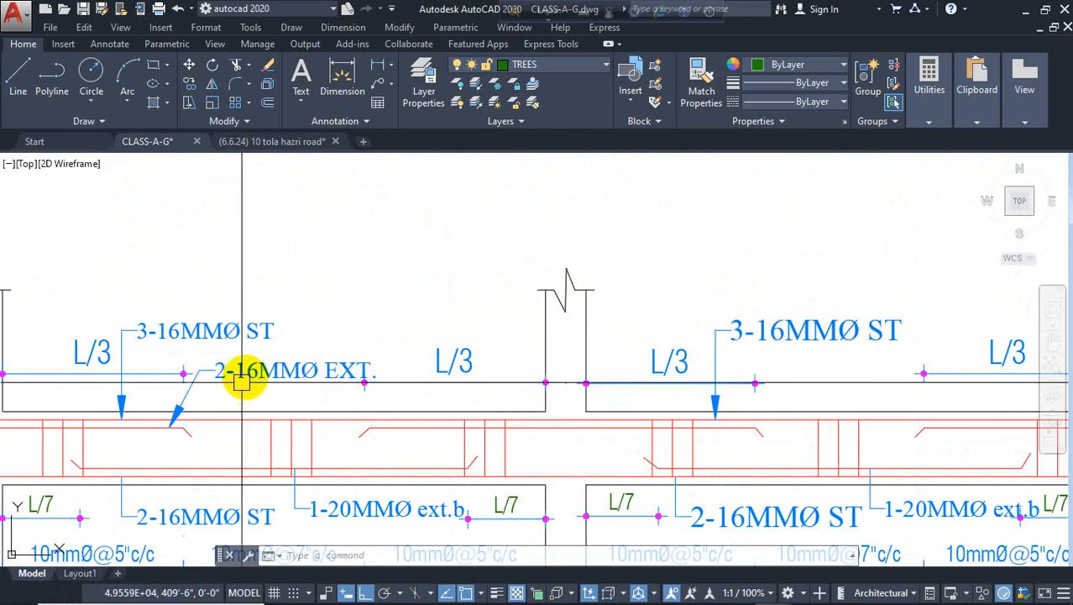
pyautogui.press('Return')
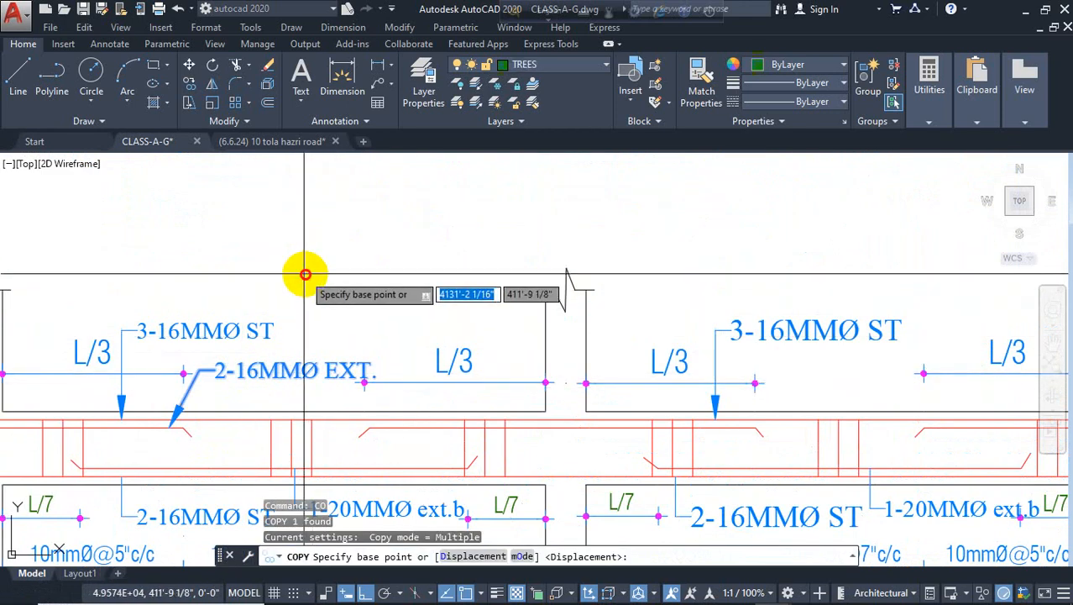
pyautogui.click(304, 273)
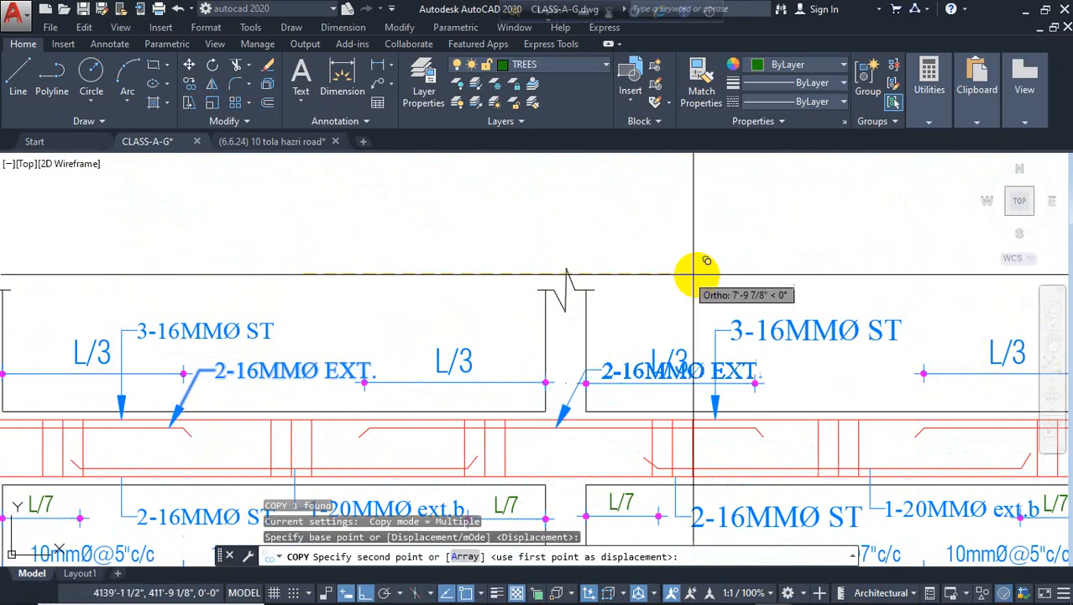
pyautogui.click(877, 299)
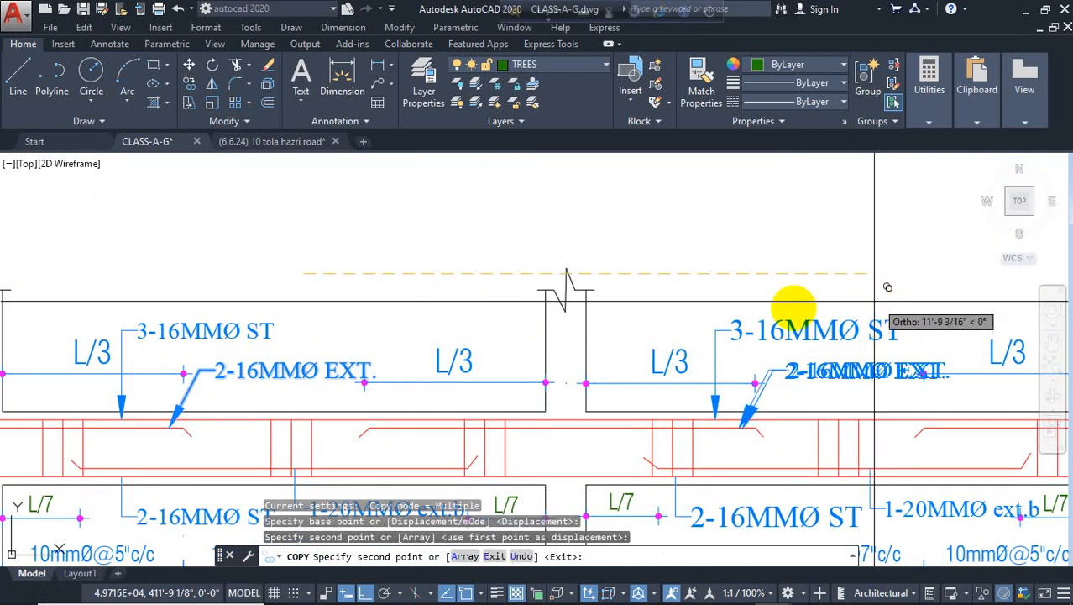
# Place two more 2-16MMØ EXT. copies, the last at the right-hand L/3 area.
pyautogui.moveTo(855, 303); pyautogui.dragTo(278, 292, button='middle')
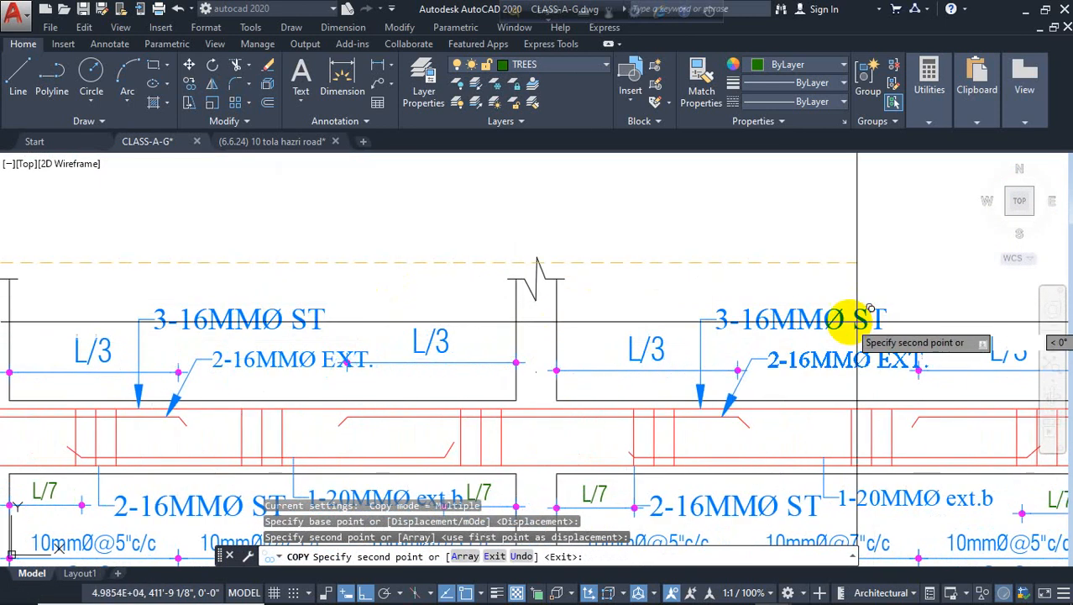
pyautogui.scroll(5, 855, 322)
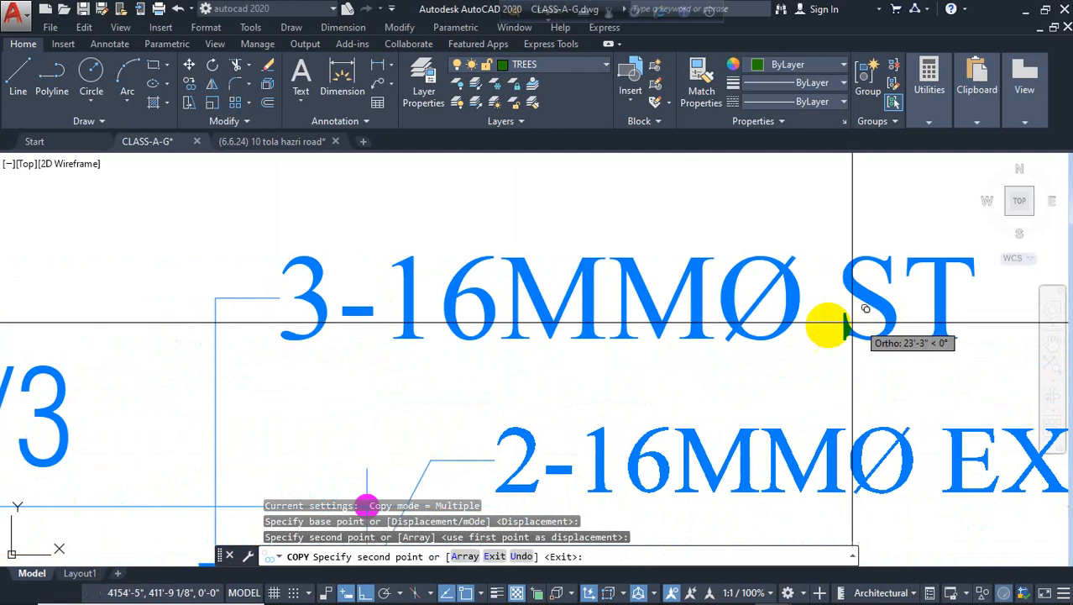
pyautogui.click(828, 326)
pyautogui.scroll(-5, 629, 277)
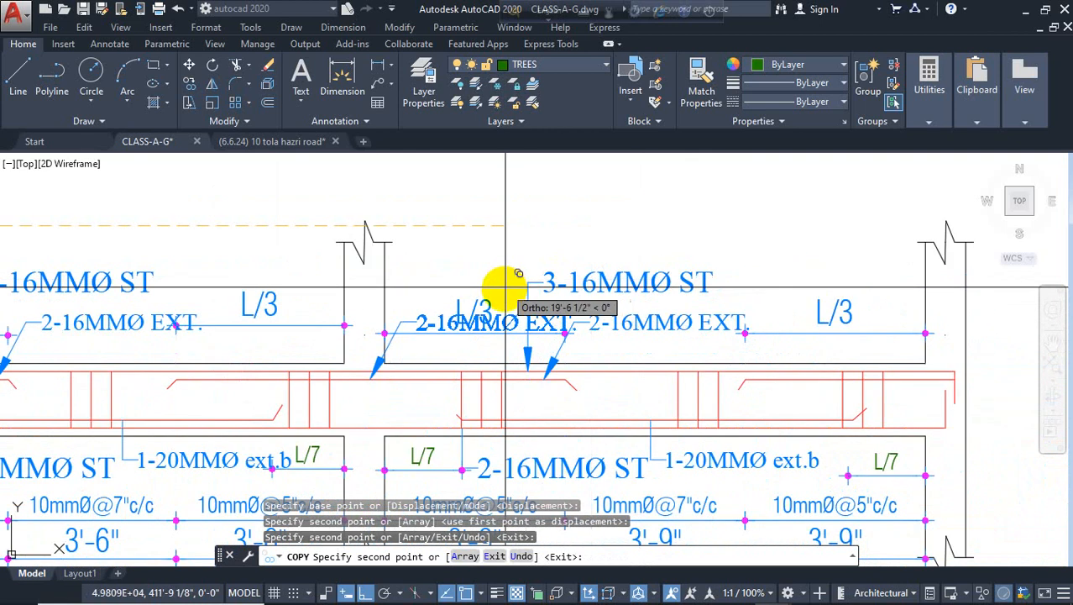
pyautogui.scroll(-2, 489, 294)
pyautogui.scroll(5, 748, 312)
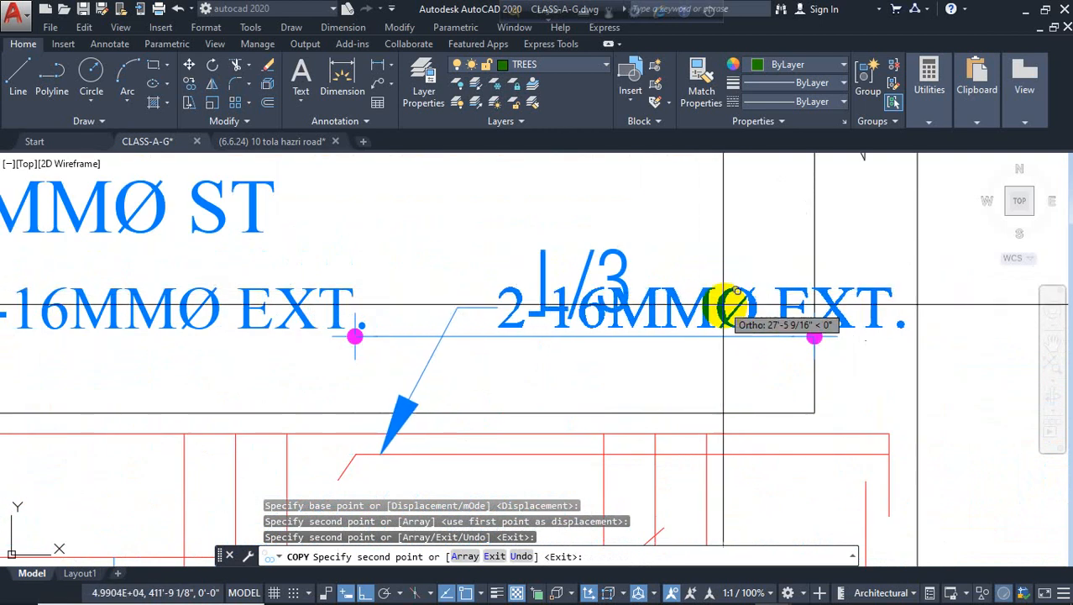
pyautogui.click(718, 290)
pyautogui.press('Return')
# Shift the last copy's landing left and raise its label above the beam near the right support.
pyautogui.click(635, 307)
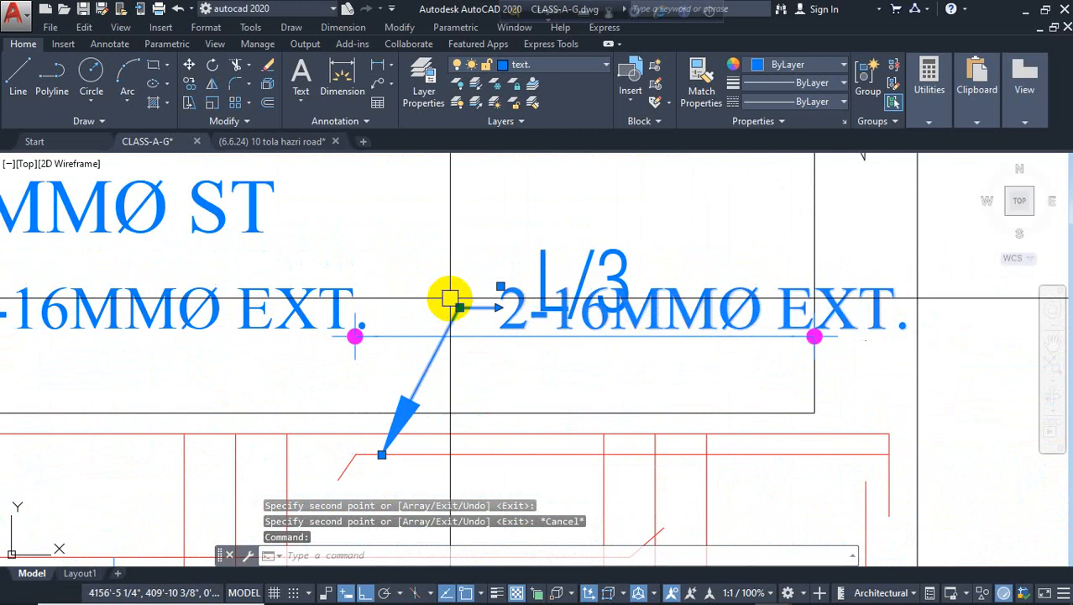
pyautogui.click(457, 305)
pyautogui.click(388, 307)
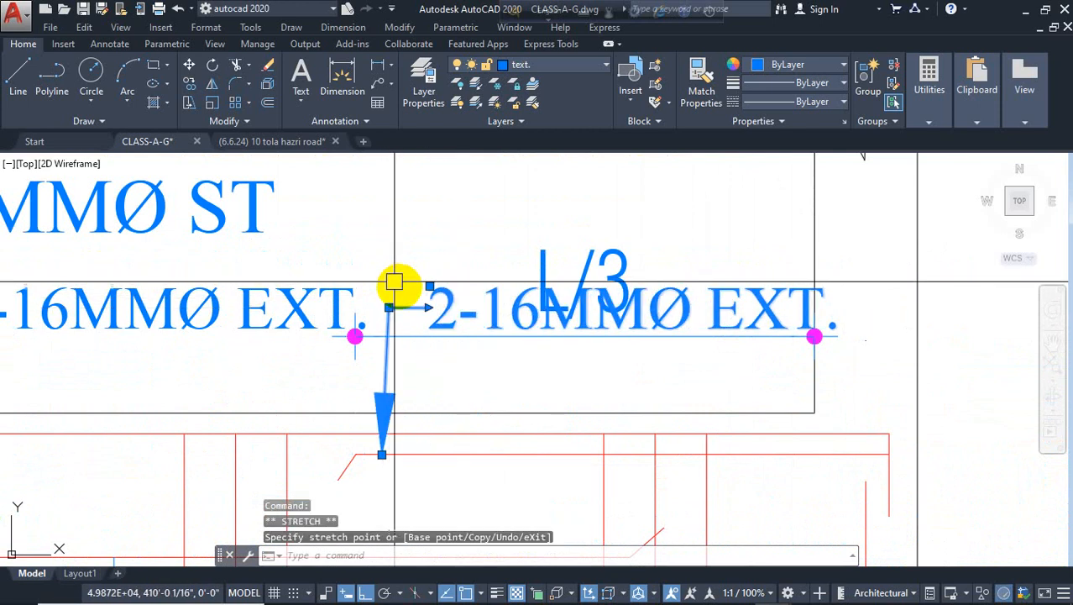
pyautogui.click(389, 307)
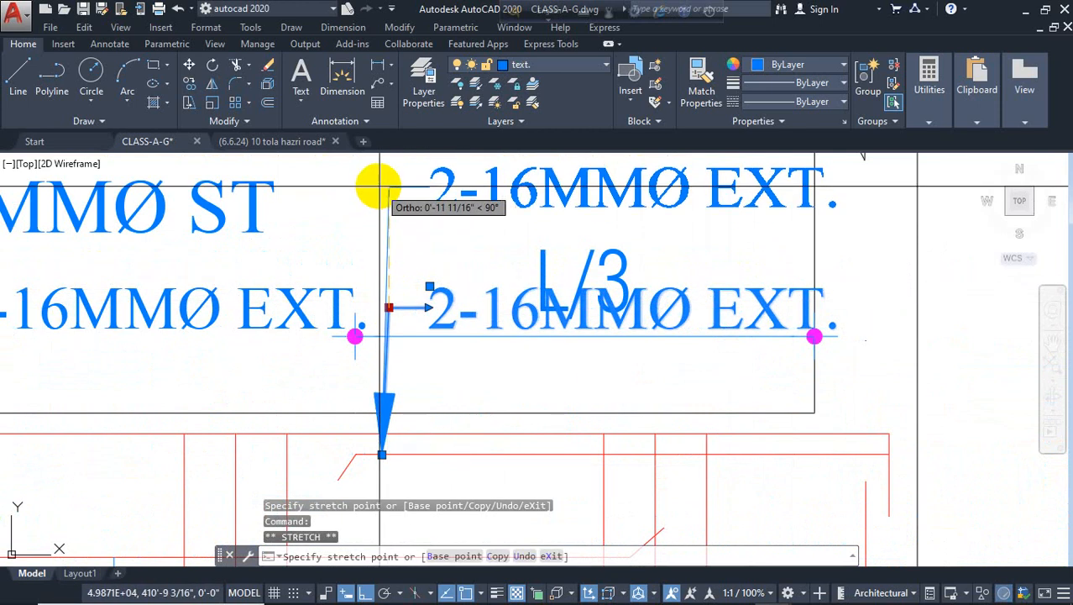
pyautogui.click(389, 186)
pyautogui.click(389, 185)
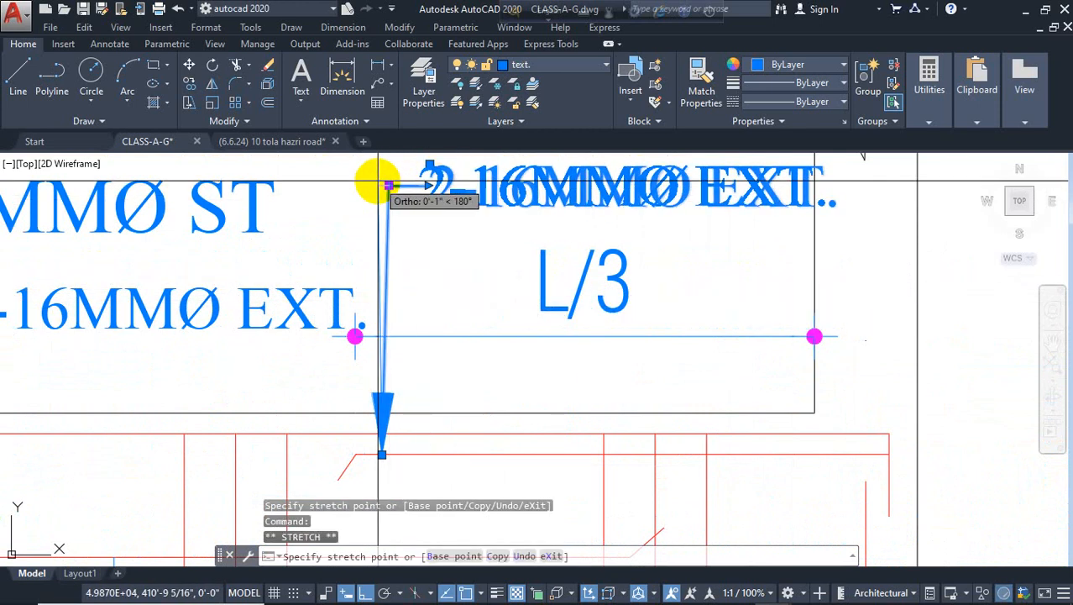
pyautogui.click(379, 184)
pyautogui.scroll(-2, 480, 234)
pyautogui.press('Escape')
pyautogui.scroll(-5, 747, 268)
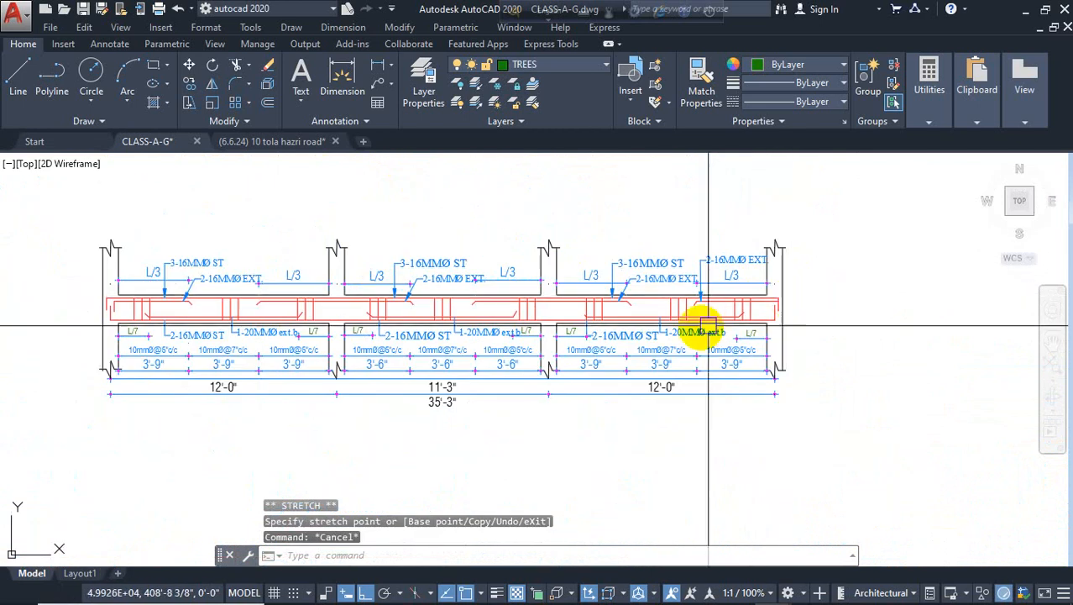
pyautogui.moveTo(388, 376); pyautogui.dragTo(462, 355, button='middle')
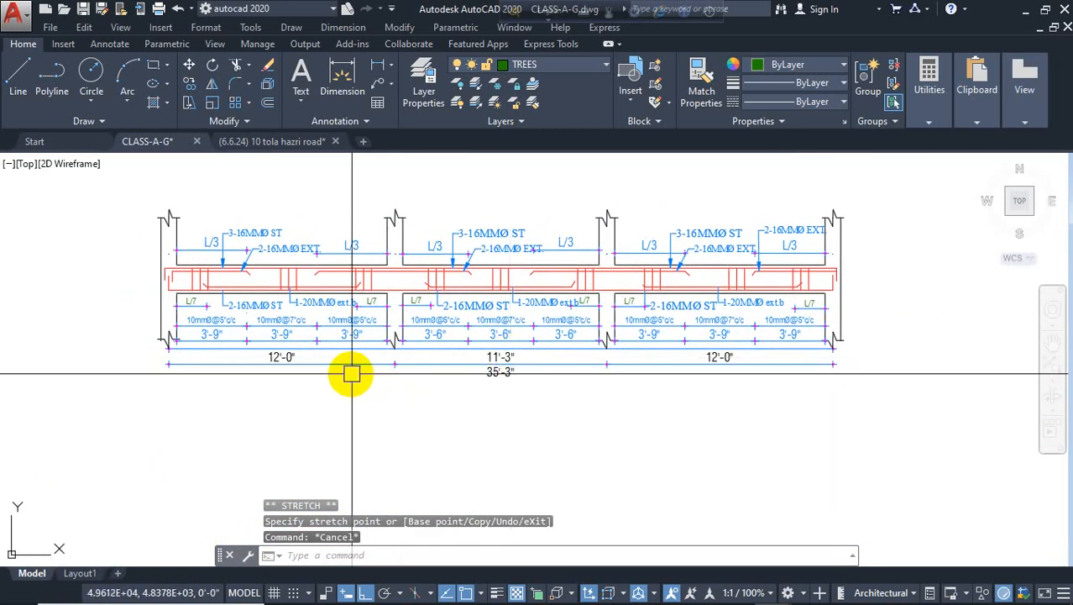
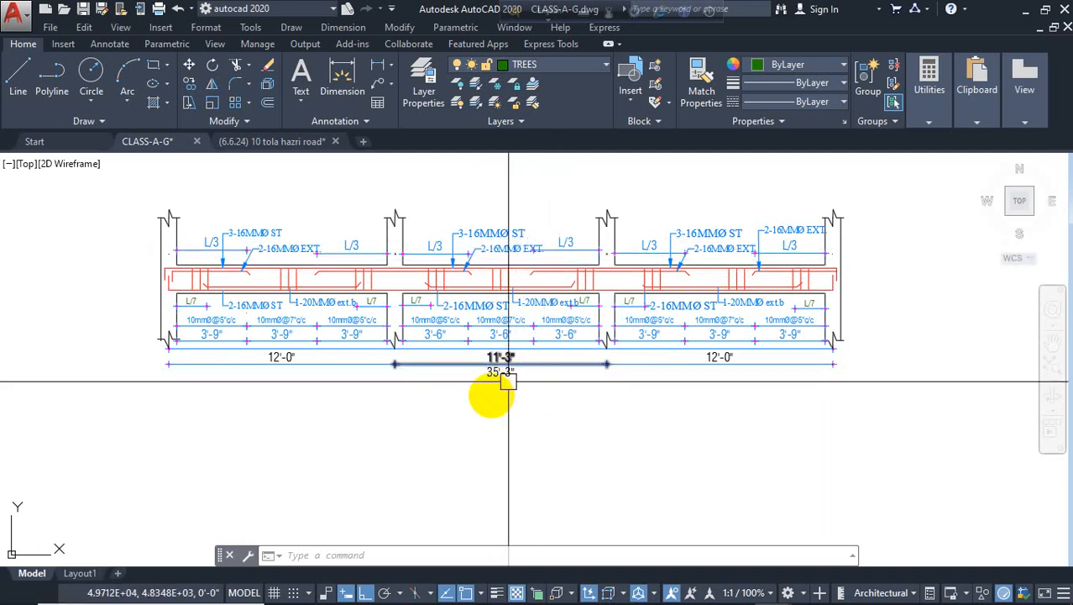
# Copy the GB-2 long-section title to a spot below the RB-4 section.
pyautogui.scroll(-5, 502, 382)
pyautogui.scroll(5, 826, 211)
pyautogui.click(798, 217)
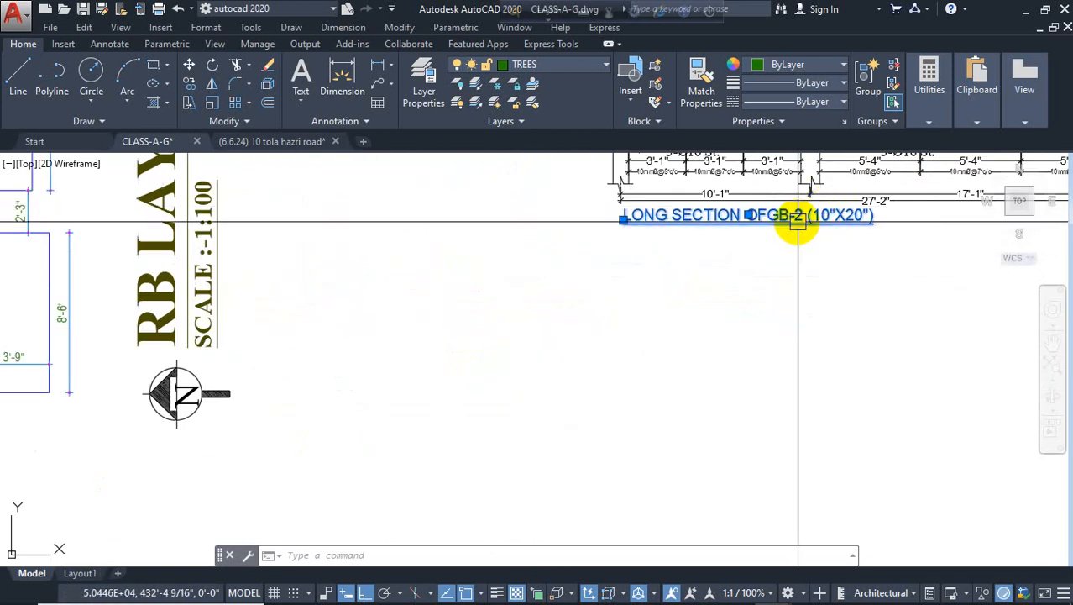
pyautogui.press('Return')
pyautogui.click(728, 249)
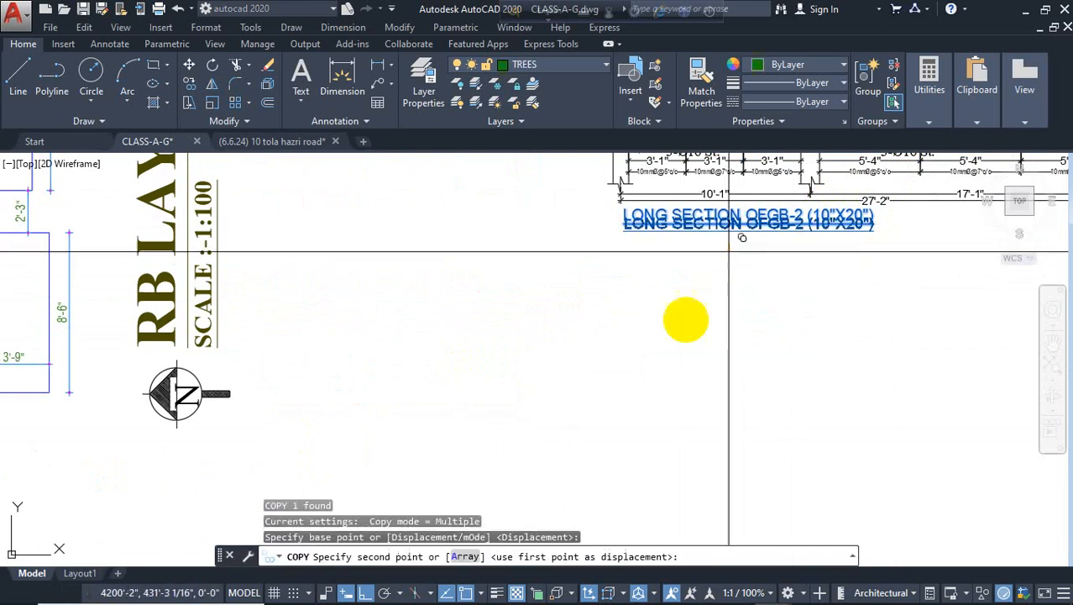
pyautogui.click(366, 593)
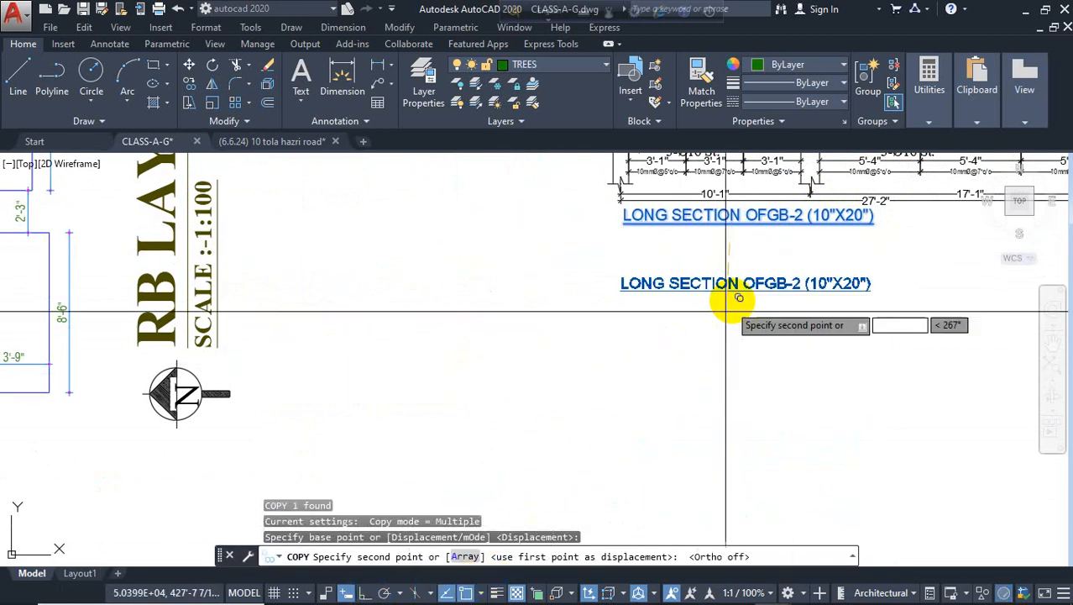
pyautogui.scroll(-3, 766, 263)
pyautogui.scroll(3, 450, 412)
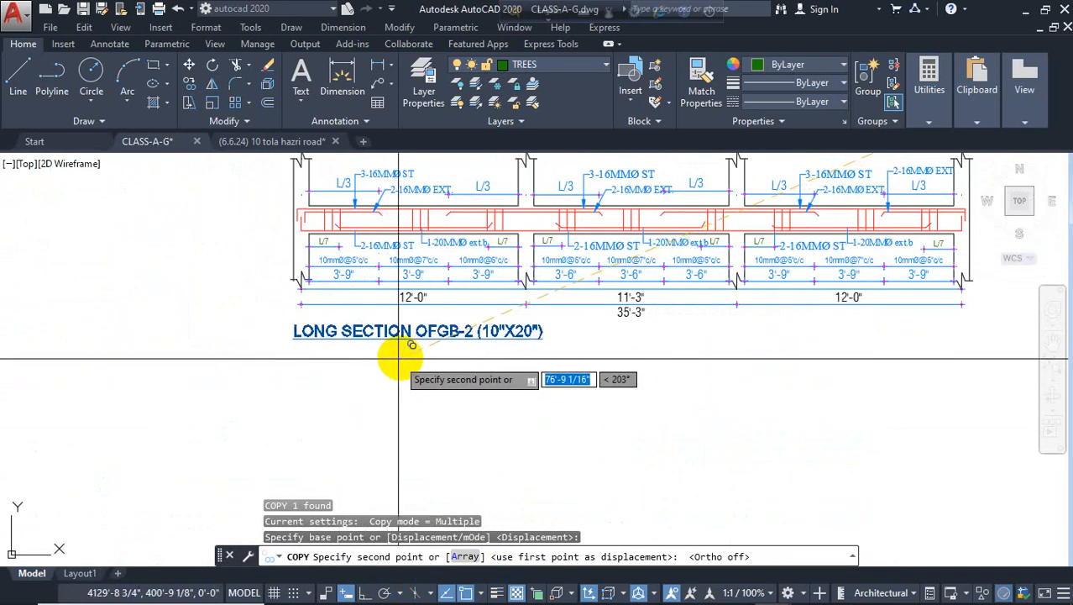
pyautogui.click(398, 356)
pyautogui.press('Escape')
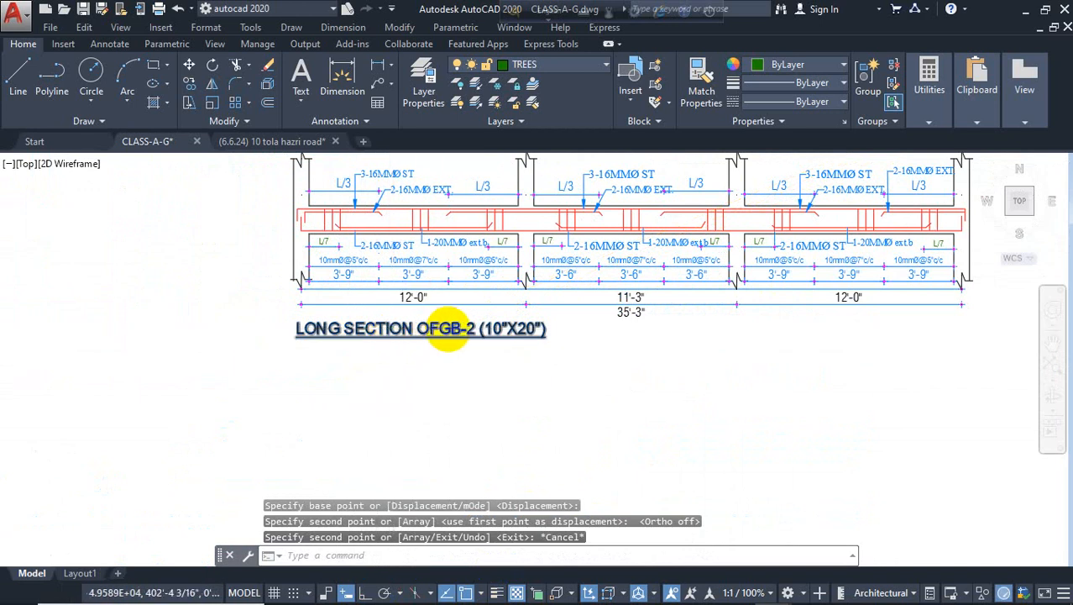
# Edit the copied title text to read LONG SECTION OFRB-4 (10"X18").
pyautogui.scroll(2, 447, 329)
pyautogui.doubleClick(445, 328)
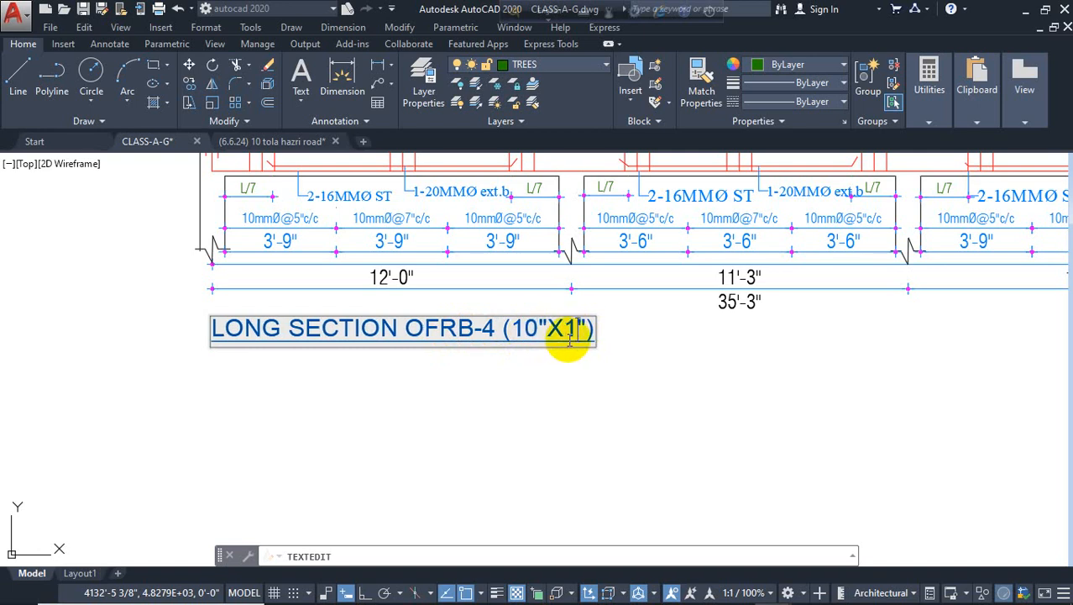
pyautogui.click(613, 384)
pyautogui.rightClick(533, 378)
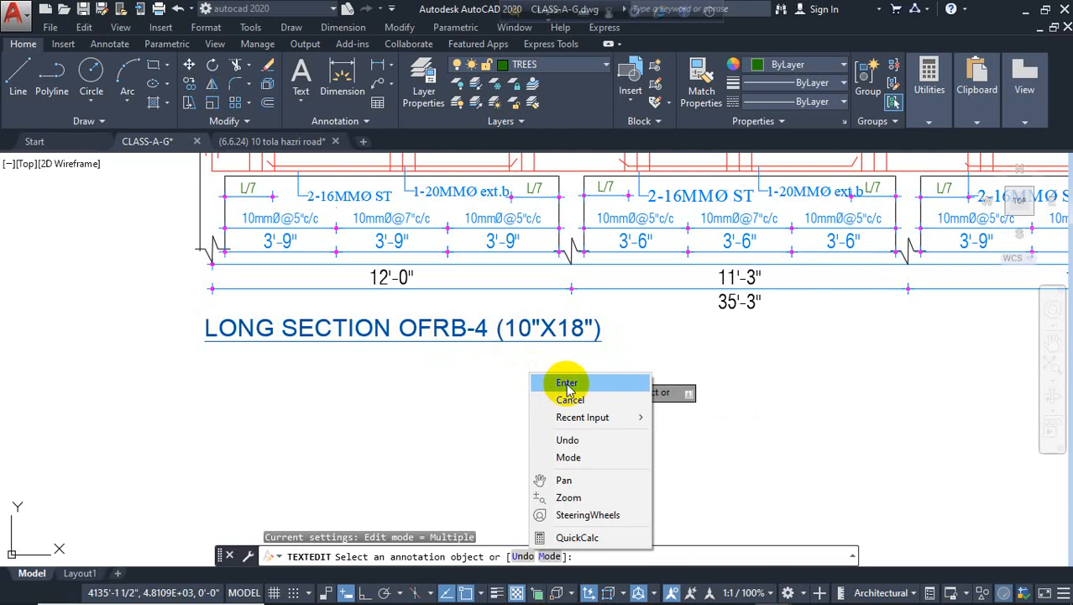
pyautogui.click(561, 379)
pyautogui.scroll(-2, 304, 415)
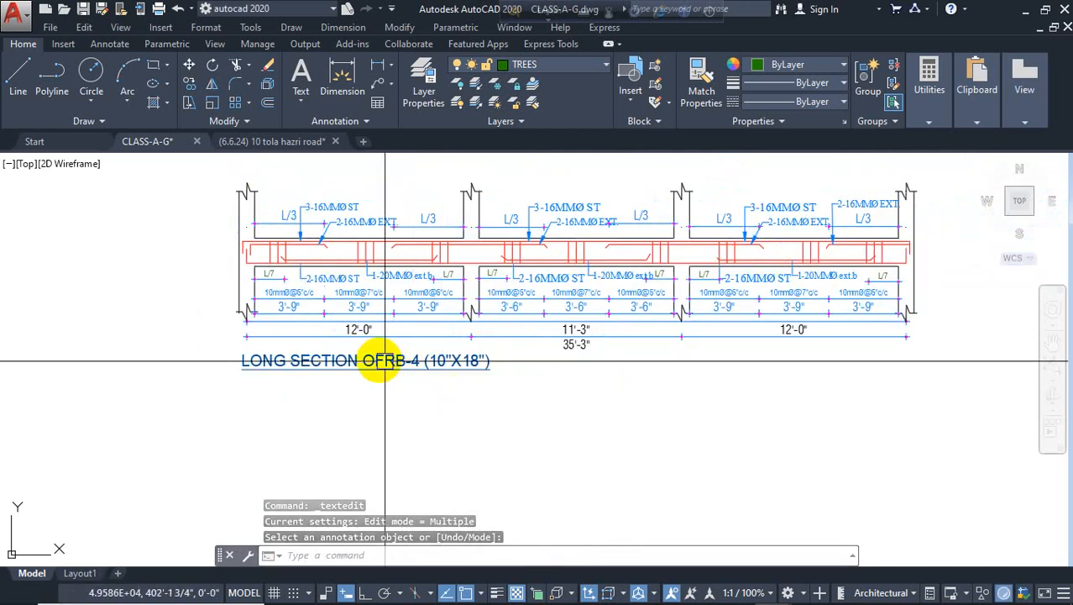
# Pan and zoom across the sheet overview back toward the RB-4 section.
pyautogui.moveTo(373, 359); pyautogui.dragTo(352, 363, button='middle')
pyautogui.scroll(-2, 269, 391)
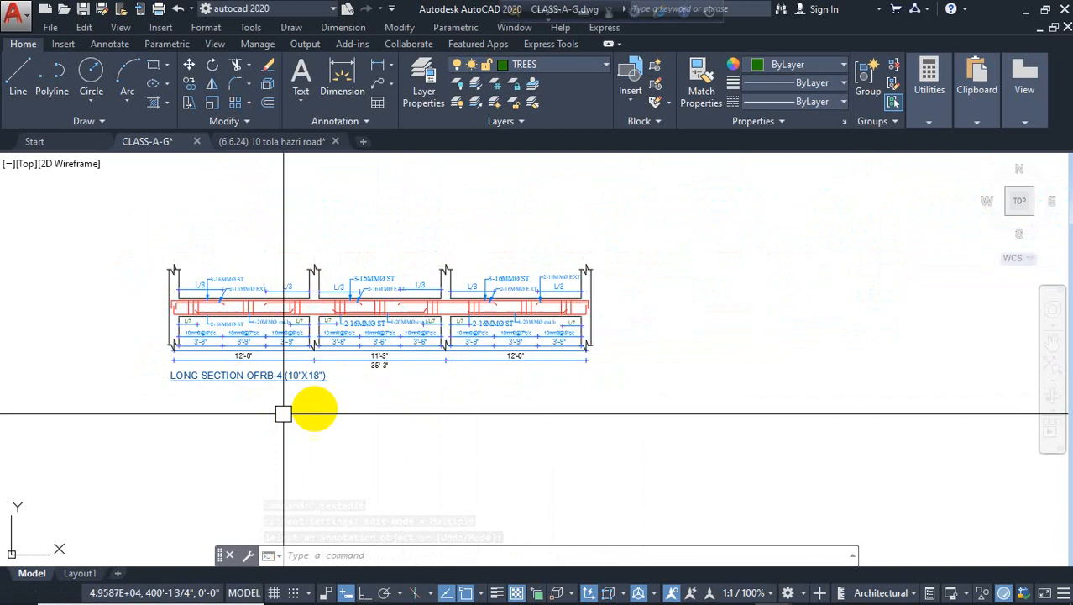
pyautogui.scroll(2, 601, 312)
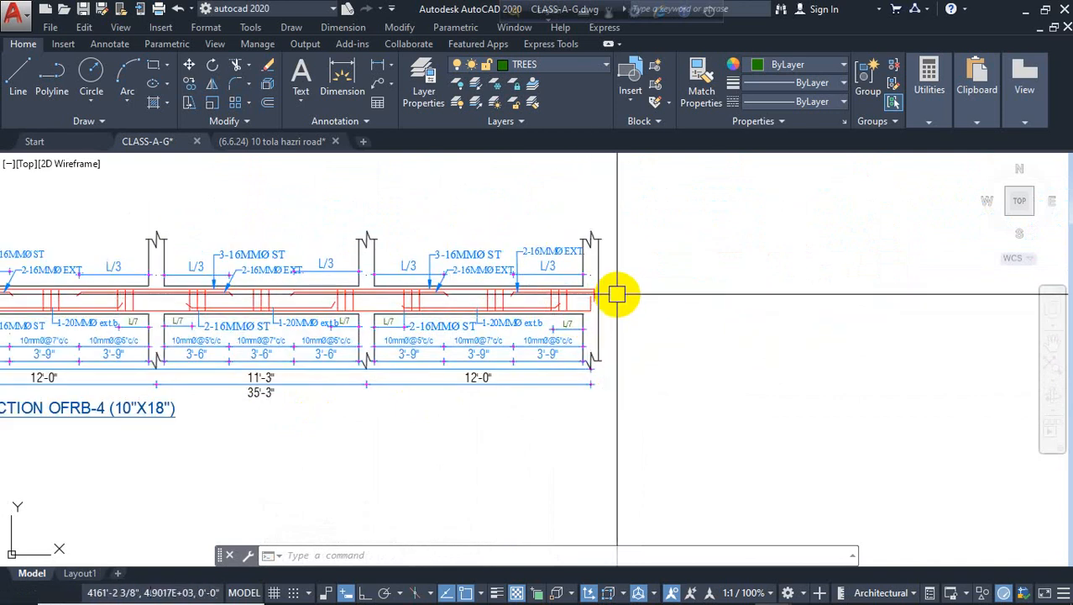
pyautogui.scroll(-3, 617, 294)
pyautogui.scroll(4, 626, 309)
pyautogui.scroll(-5, 612, 292)
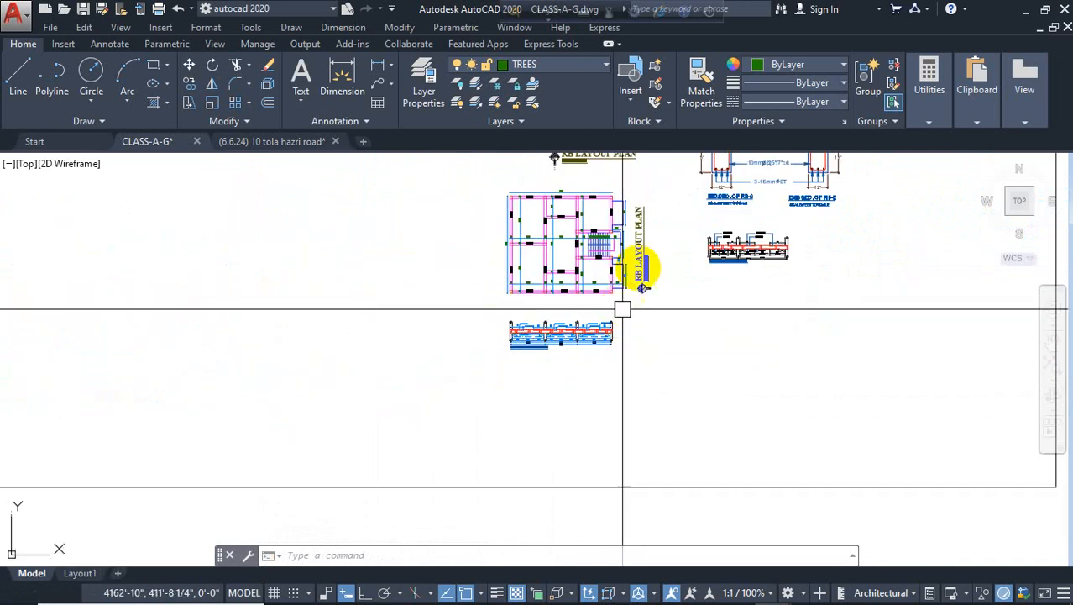
pyautogui.scroll(4, 622, 302)
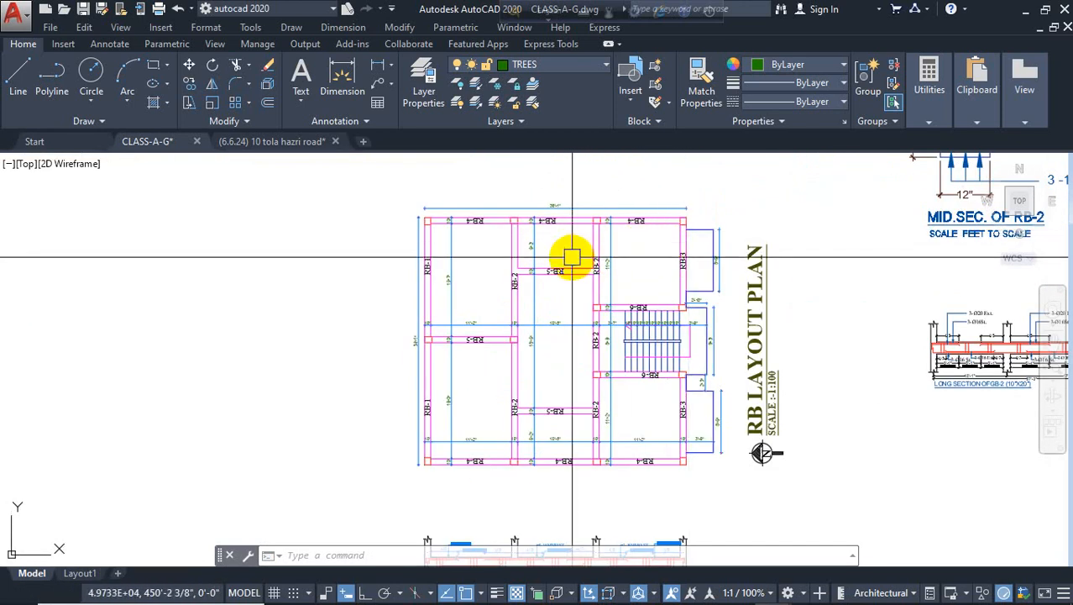
pyautogui.scroll(-2, 572, 257)
pyautogui.moveTo(547, 284)
pyautogui.mouseDown(button='middle')
pyautogui.moveTo(572, 398)
pyautogui.moveTo(563, 559)
pyautogui.mouseUp(button='middle')
pyautogui.scroll(-2, 632, 365)
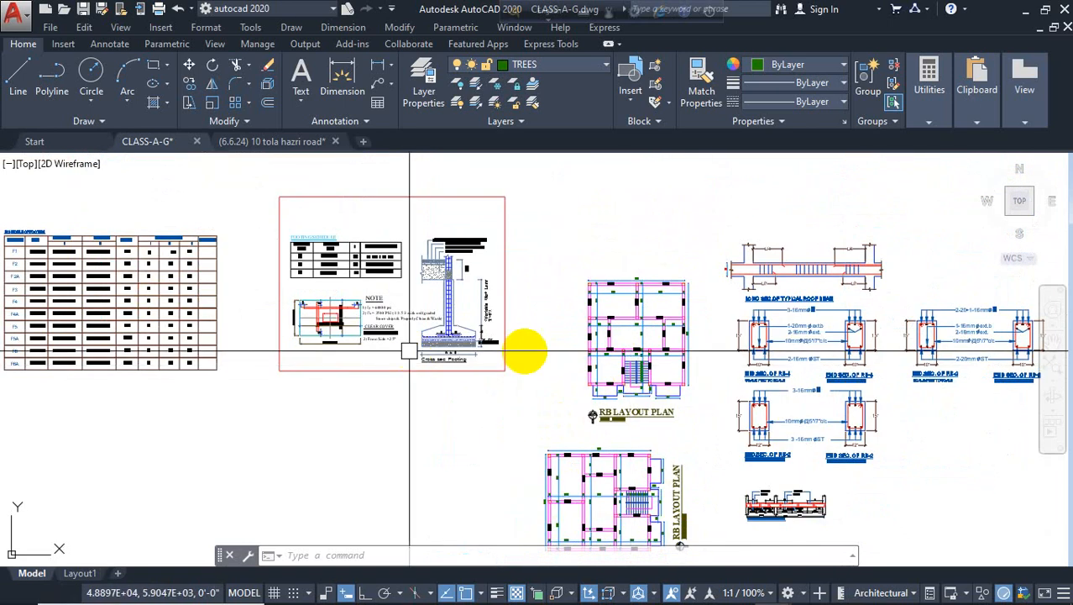
pyautogui.scroll(2, 594, 335)
pyautogui.scroll(-4, 504, 307)
pyautogui.moveTo(474, 300); pyautogui.dragTo(581, 285, button='middle')
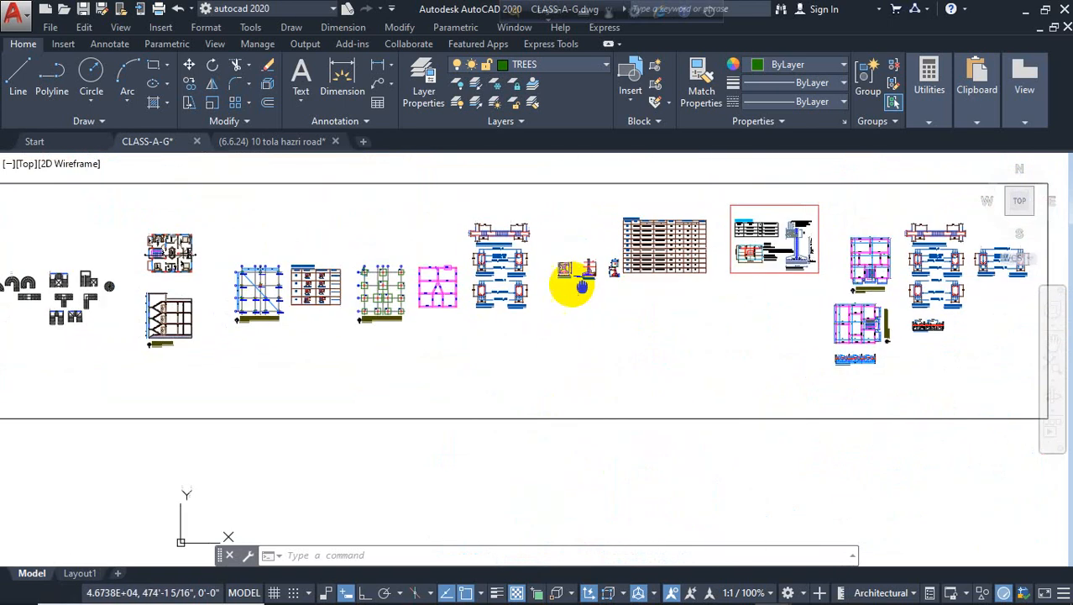
pyautogui.scroll(10, 255, 292)
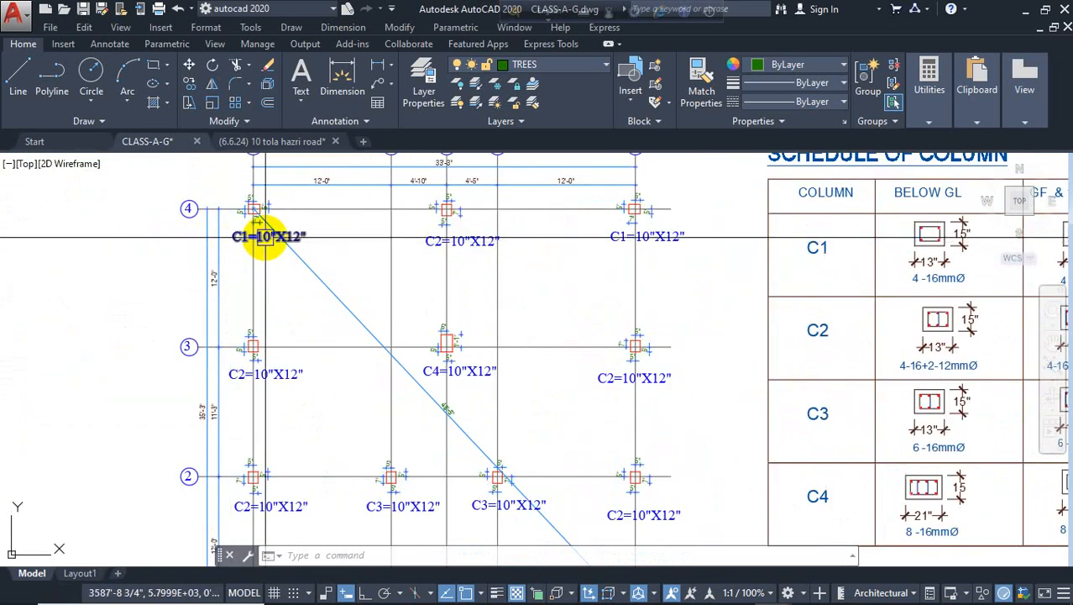
pyautogui.scroll(-3, 333, 238)
pyautogui.scroll(-5, 287, 249)
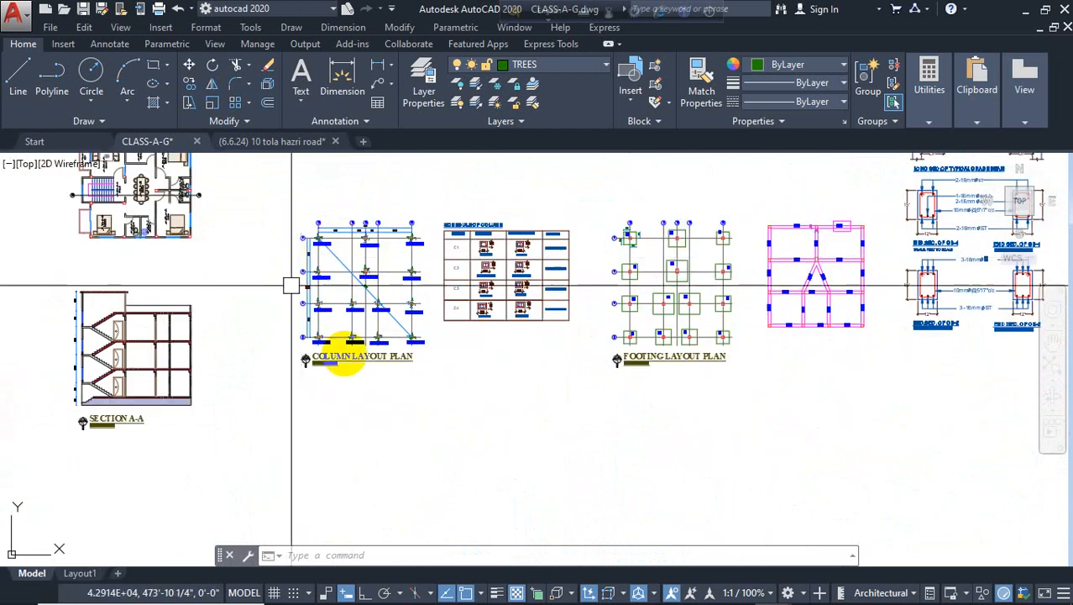
pyautogui.scroll(2, 521, 339)
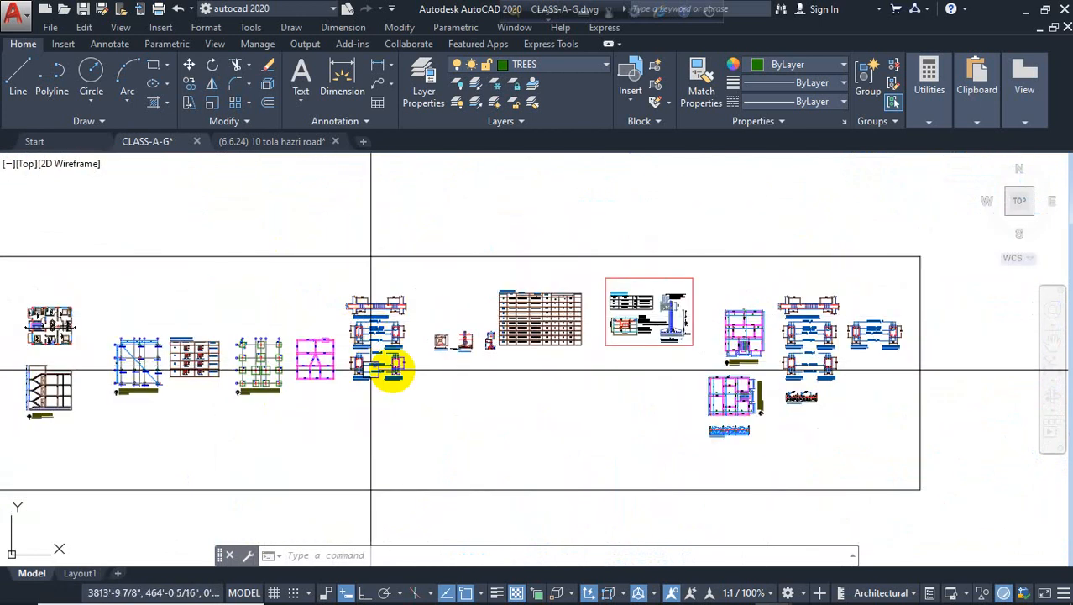
pyautogui.moveTo(393, 369)
pyautogui.mouseDown(button='middle')
pyautogui.moveTo(359, 302)
pyautogui.moveTo(370, 265)
pyautogui.mouseUp(button='middle')
pyautogui.scroll(10, 712, 331)
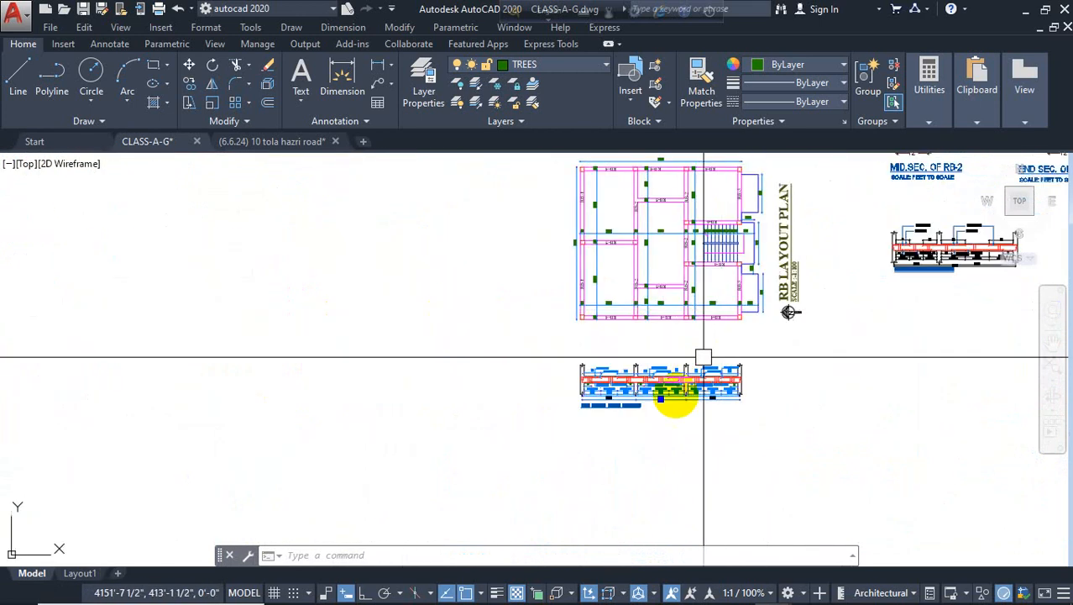
# Draw and delete a stray short line, then bring up the 10 tola hazri road drawing.
pyautogui.click(19, 84)
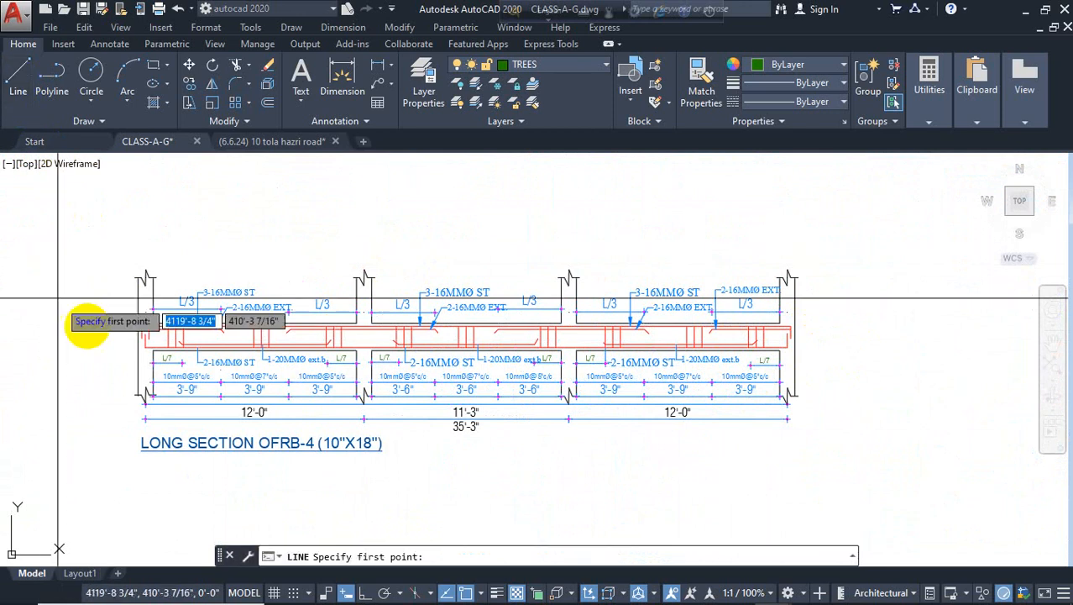
pyautogui.click(98, 335)
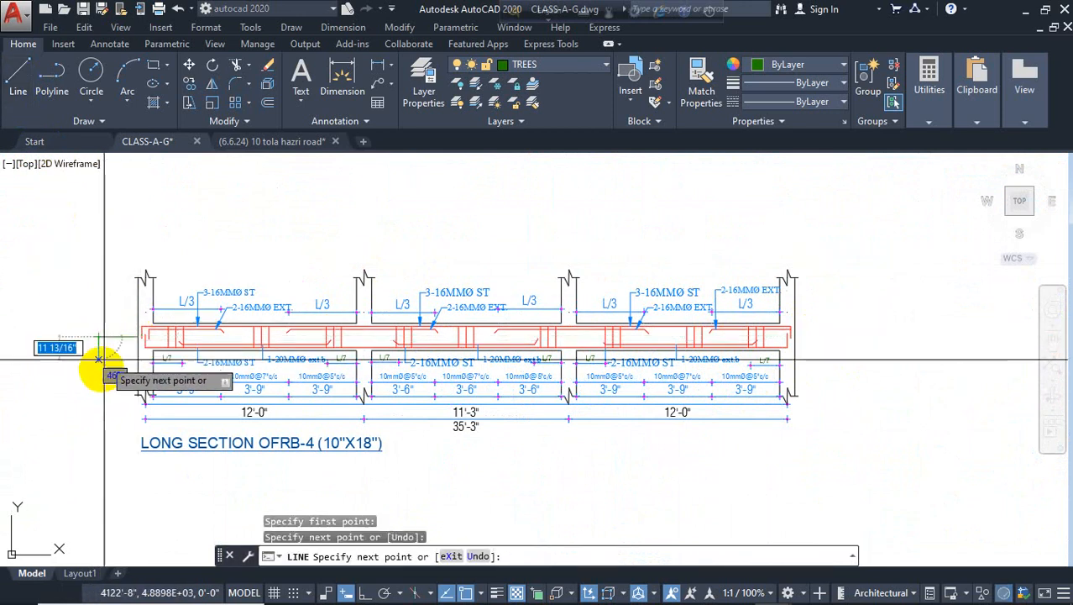
pyautogui.press('Escape')
pyautogui.click(98, 335)
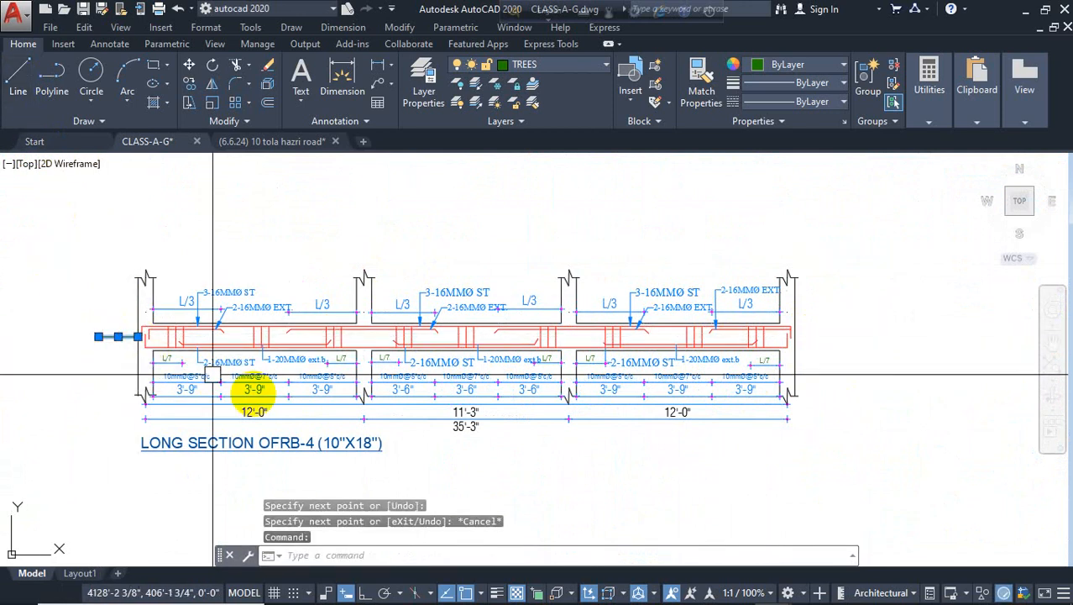
pyautogui.press('Delete')
pyautogui.moveTo(203, 379)
pyautogui.mouseDown(button='middle')
pyautogui.moveTo(228, 359)
pyautogui.moveTo(228, 374)
pyautogui.mouseUp(button='middle')
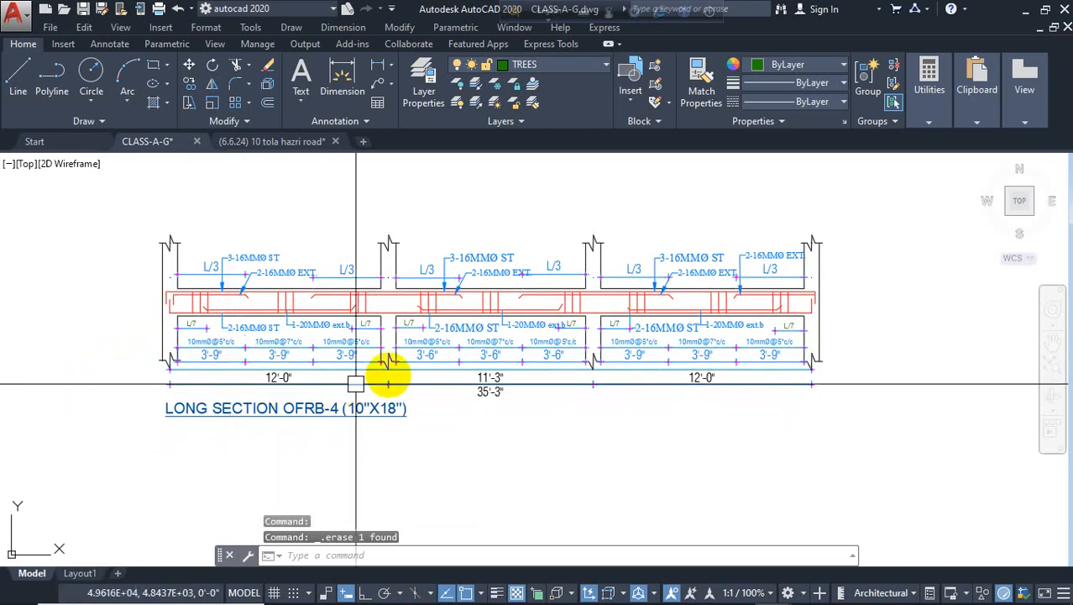
pyautogui.click(277, 143)
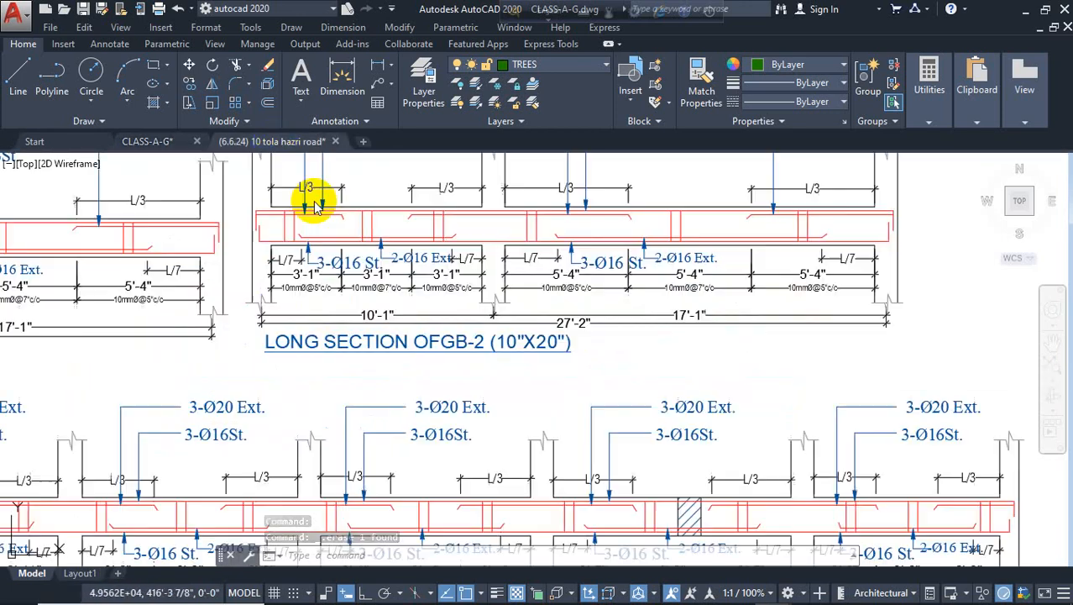
# Pan and zoom across the RB beam sections, past RB-5 and RB-6, to the RB-4 long section.
pyautogui.scroll(-6, 519, 302)
pyautogui.moveTo(671, 419); pyautogui.dragTo(737, 323, button='middle')
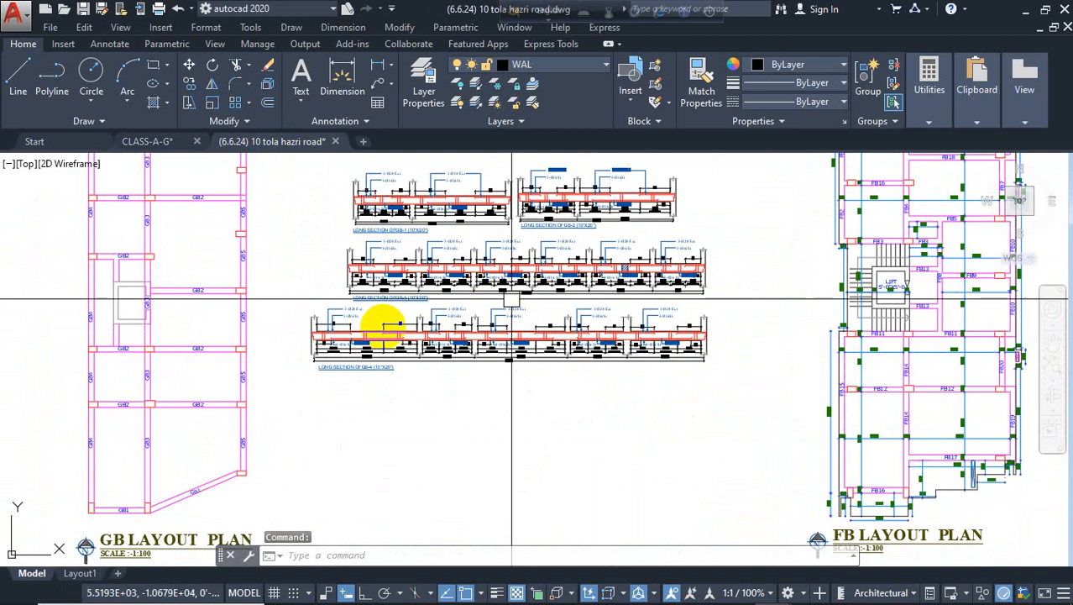
pyautogui.scroll(4, 535, 336)
pyautogui.scroll(-4, 461, 294)
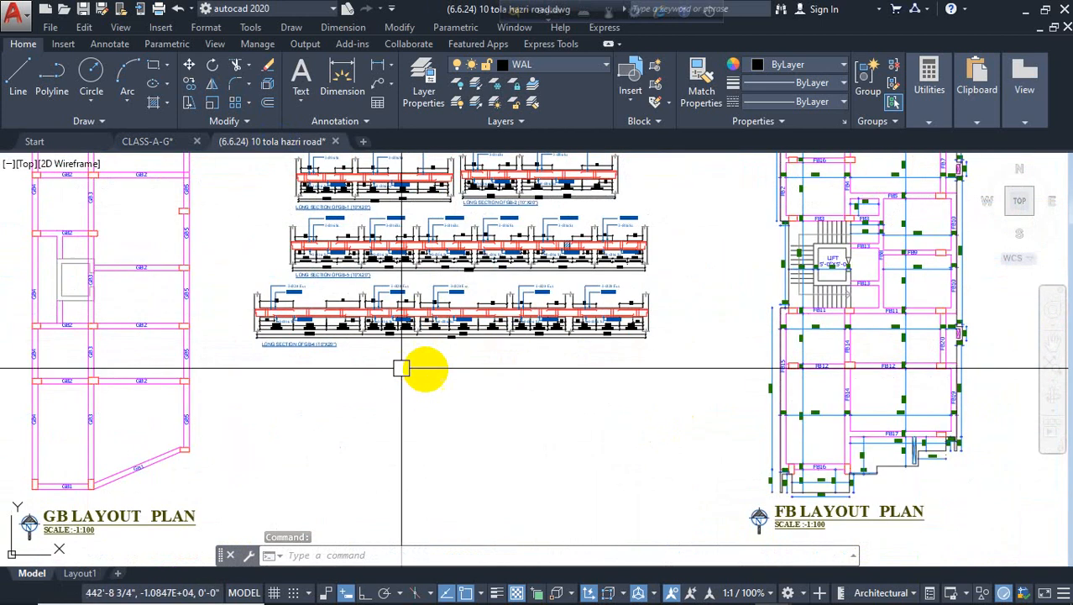
pyautogui.moveTo(408, 367); pyautogui.dragTo(594, 339, button='middle')
pyautogui.scroll(-4, 266, 336)
pyautogui.scroll(6, 728, 383)
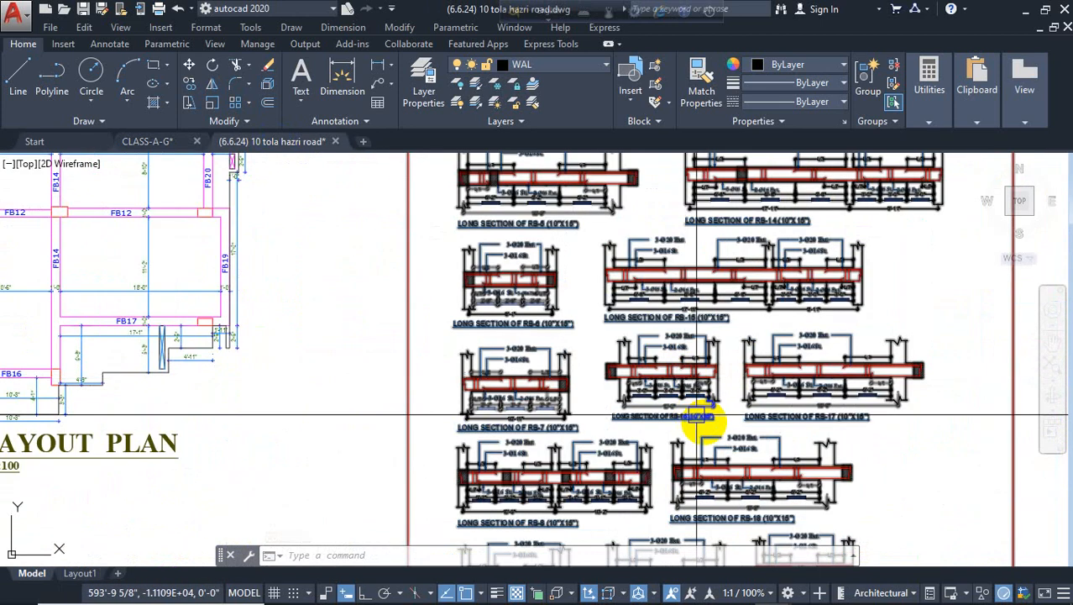
pyautogui.scroll(-5, 705, 362)
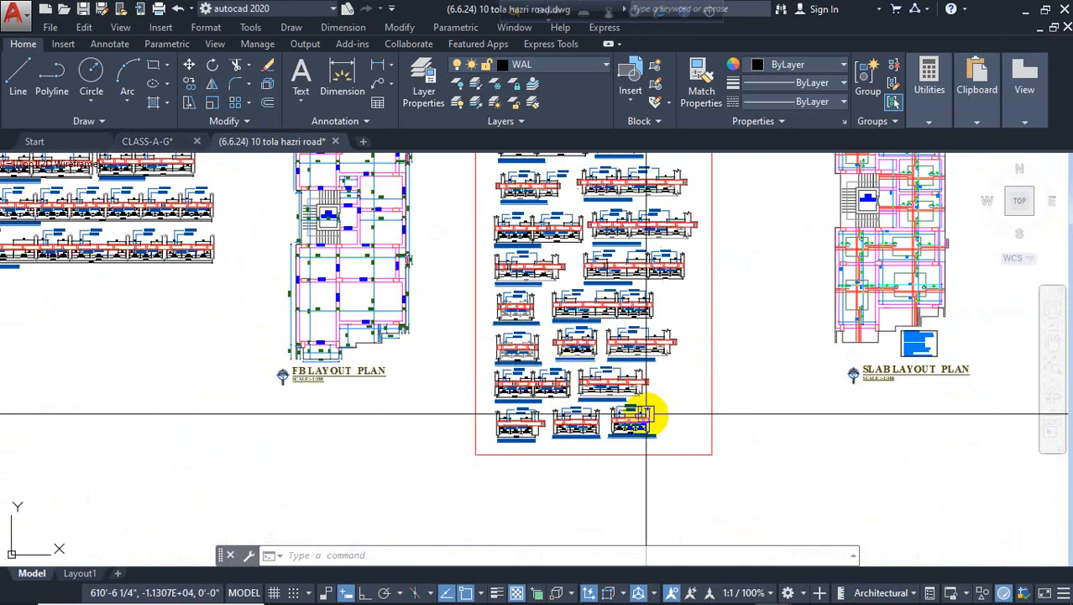
pyautogui.scroll(6, 646, 414)
pyautogui.scroll(3, 593, 496)
pyautogui.scroll(-1, 707, 447)
pyautogui.moveTo(685, 277); pyautogui.dragTo(755, 433, button='middle')
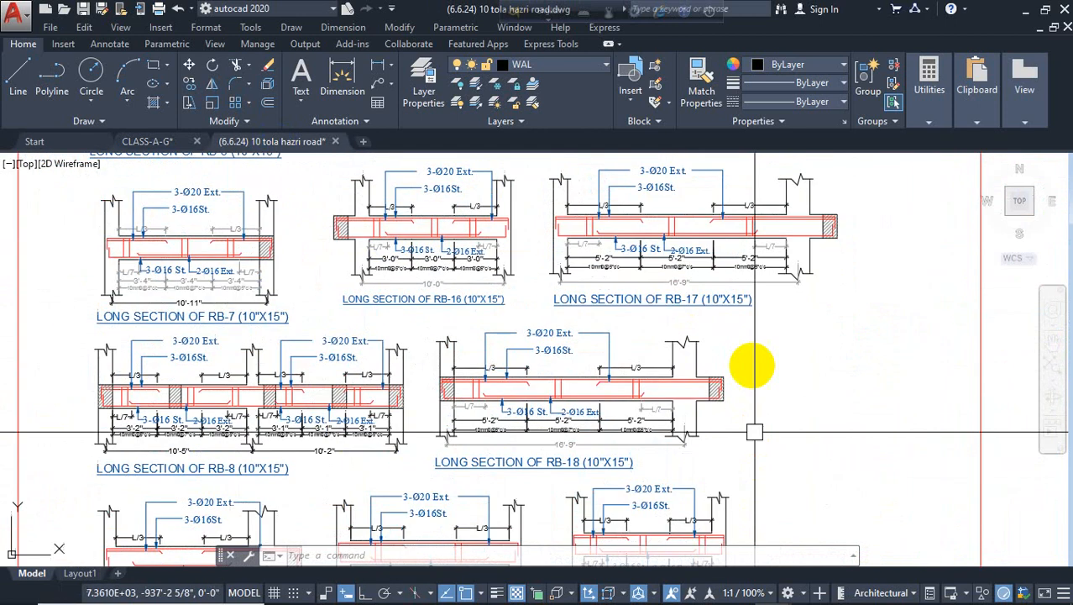
pyautogui.moveTo(810, 350); pyautogui.dragTo(844, 471, button='middle')
pyautogui.moveTo(848, 263); pyautogui.dragTo(867, 383, button='middle')
pyautogui.moveTo(852, 336); pyautogui.dragTo(891, 451, button='middle')
pyautogui.moveTo(642, 348); pyautogui.dragTo(708, 427, button='middle')
pyautogui.scroll(4, 307, 407)
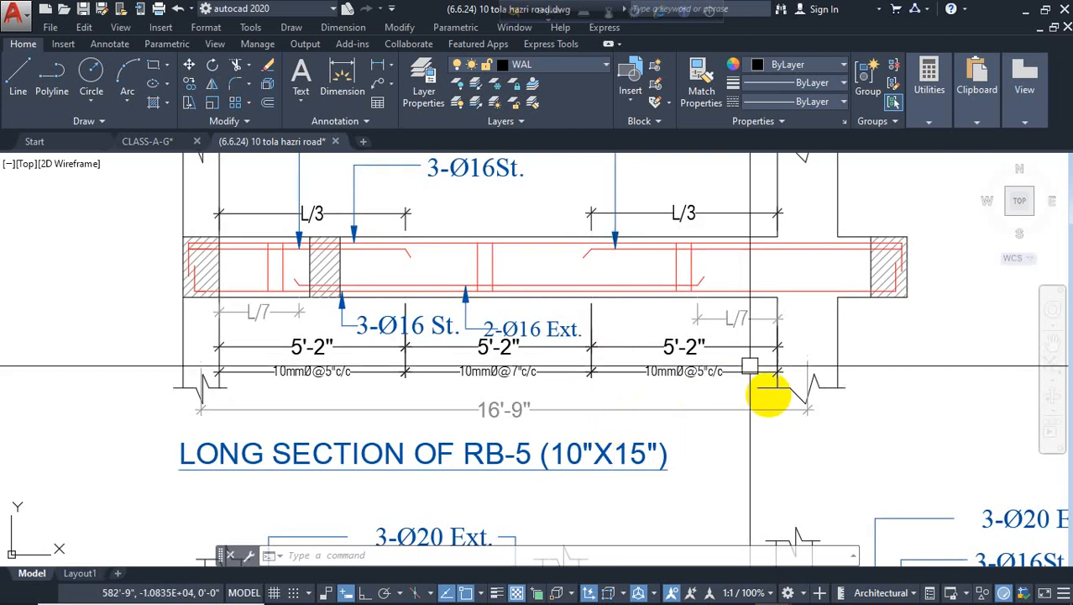
pyautogui.scroll(-6, 750, 366)
pyautogui.scroll(3, 518, 365)
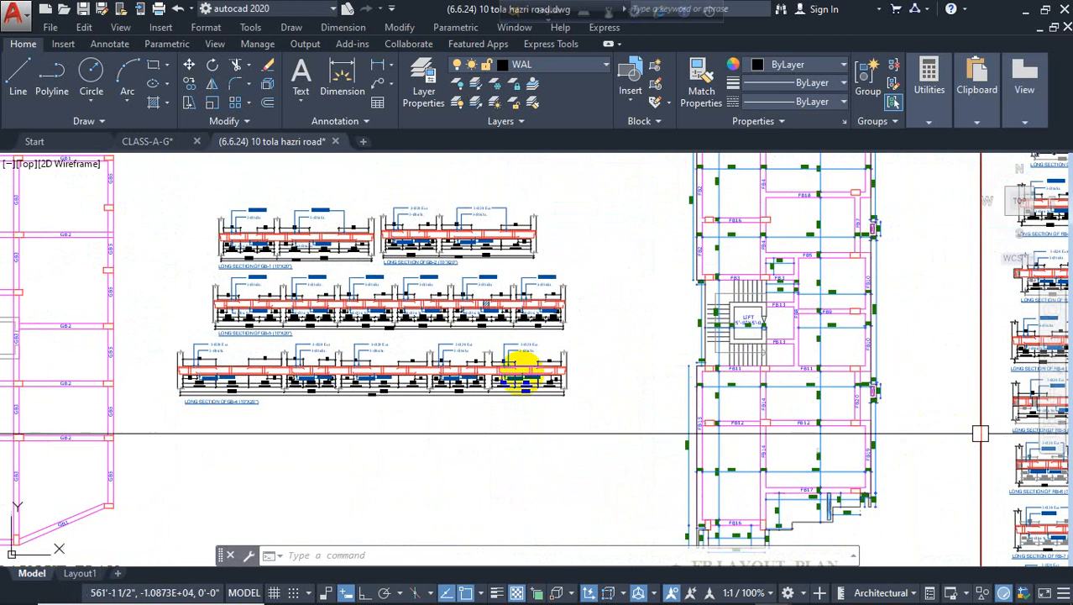
pyautogui.scroll(4, 318, 364)
pyautogui.scroll(2, 326, 364)
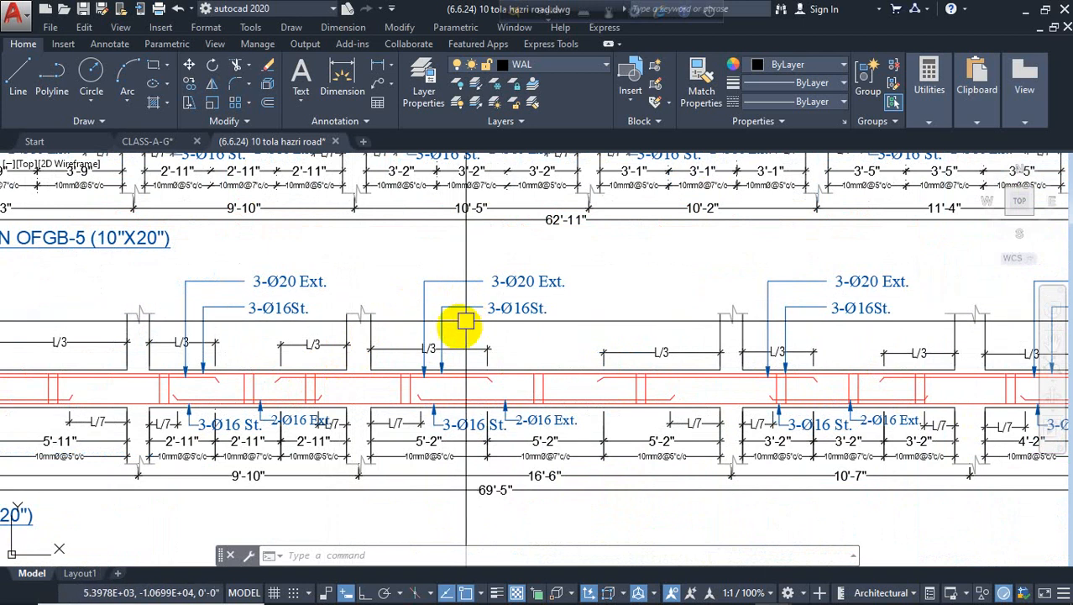
pyautogui.scroll(-2, 558, 258)
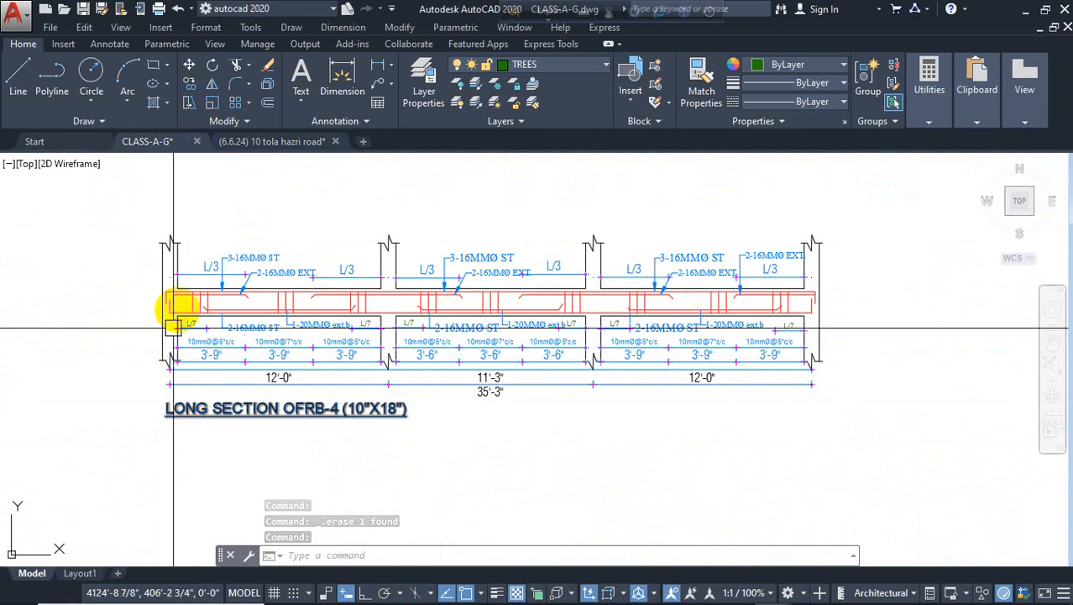
pyautogui.scroll(4, 207, 345)
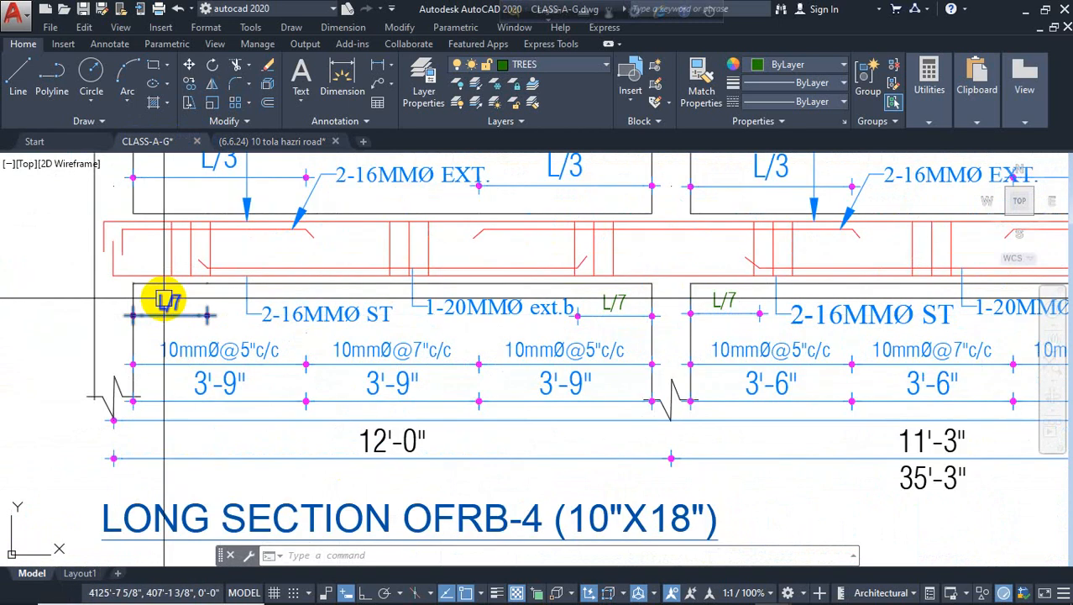
pyautogui.scroll(-4, 166, 298)
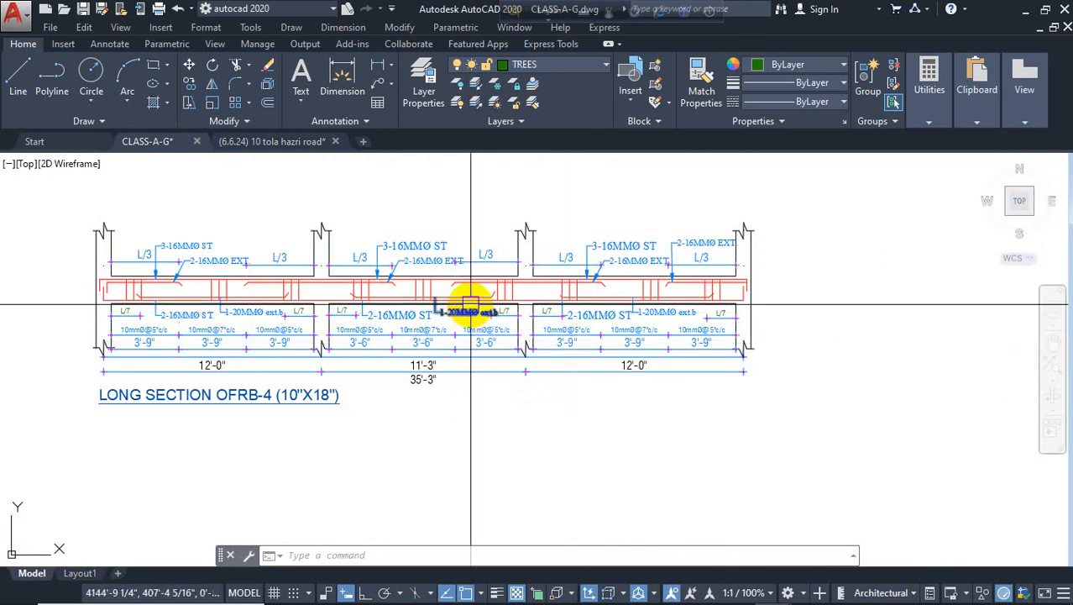
pyautogui.moveTo(420, 477); pyautogui.dragTo(514, 460, button='middle')
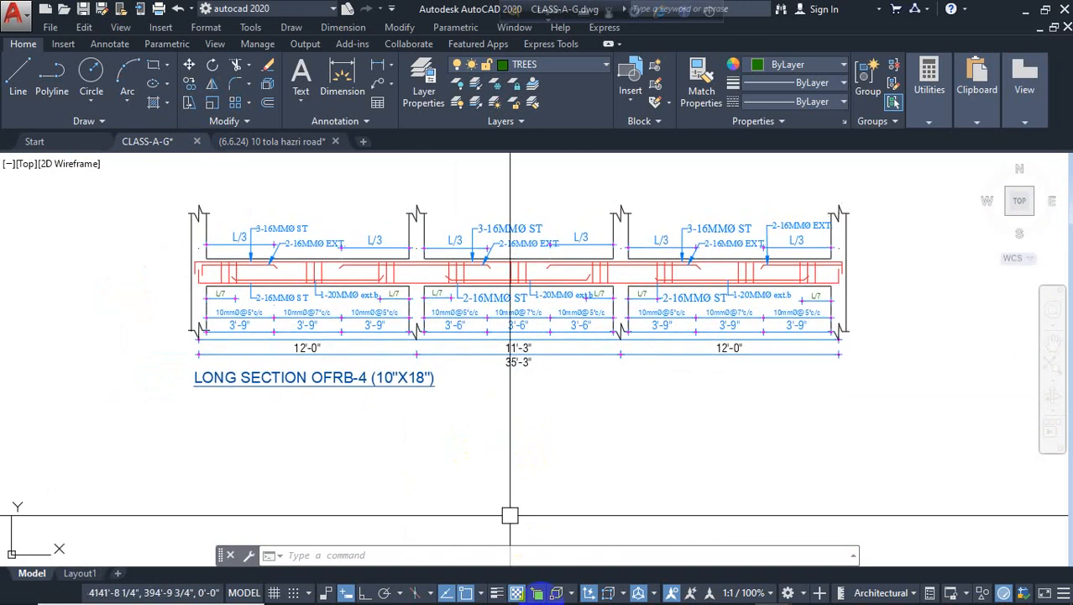
pyautogui.scroll(4, 438, 297)
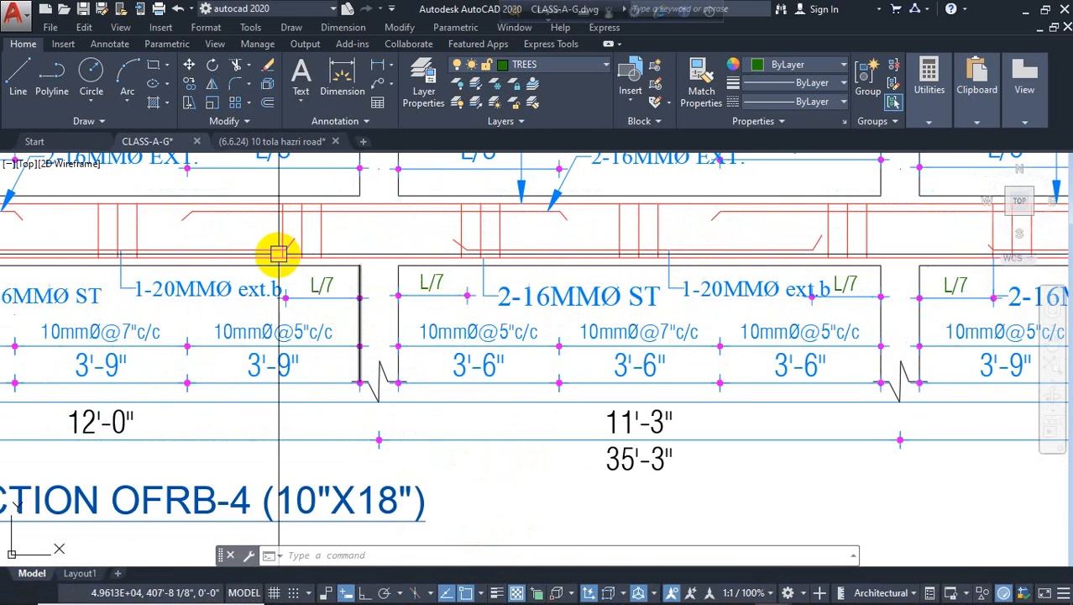
pyautogui.scroll(2, 318, 263)
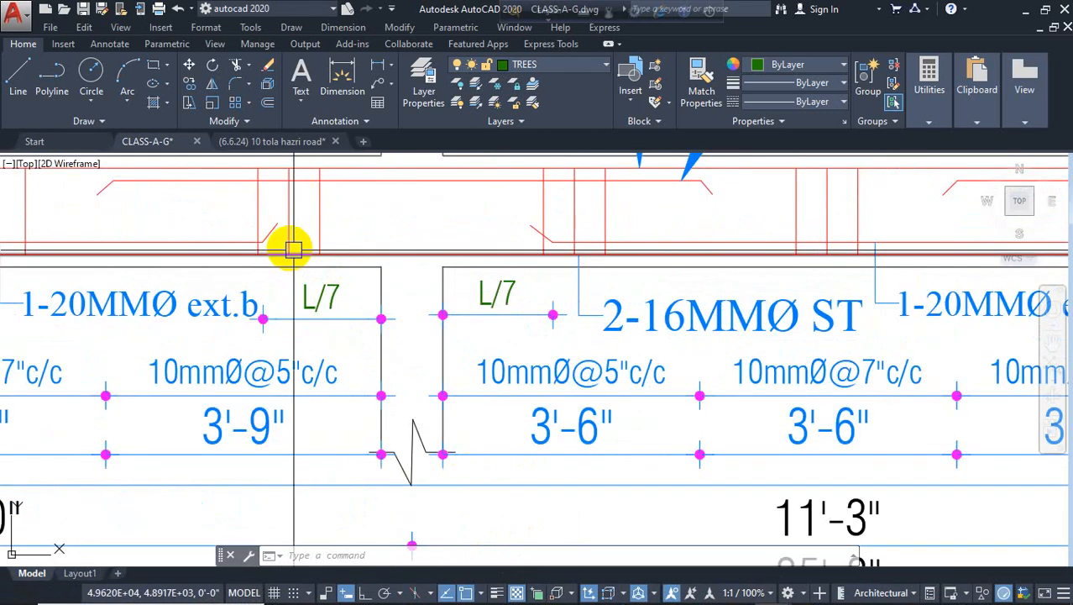
pyautogui.scroll(-2, 277, 289)
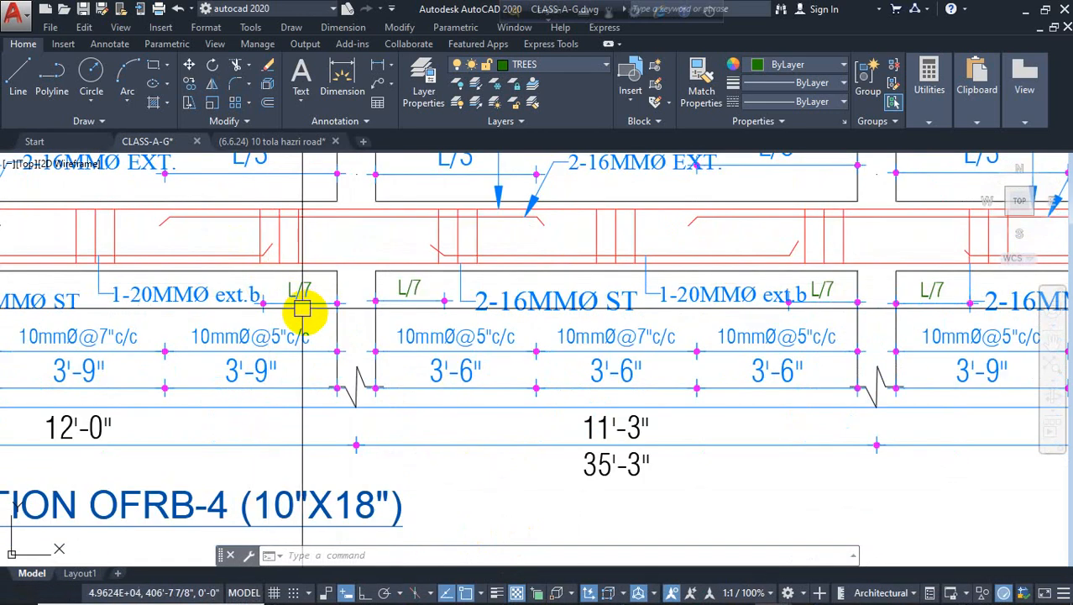
pyautogui.scroll(-3, 325, 312)
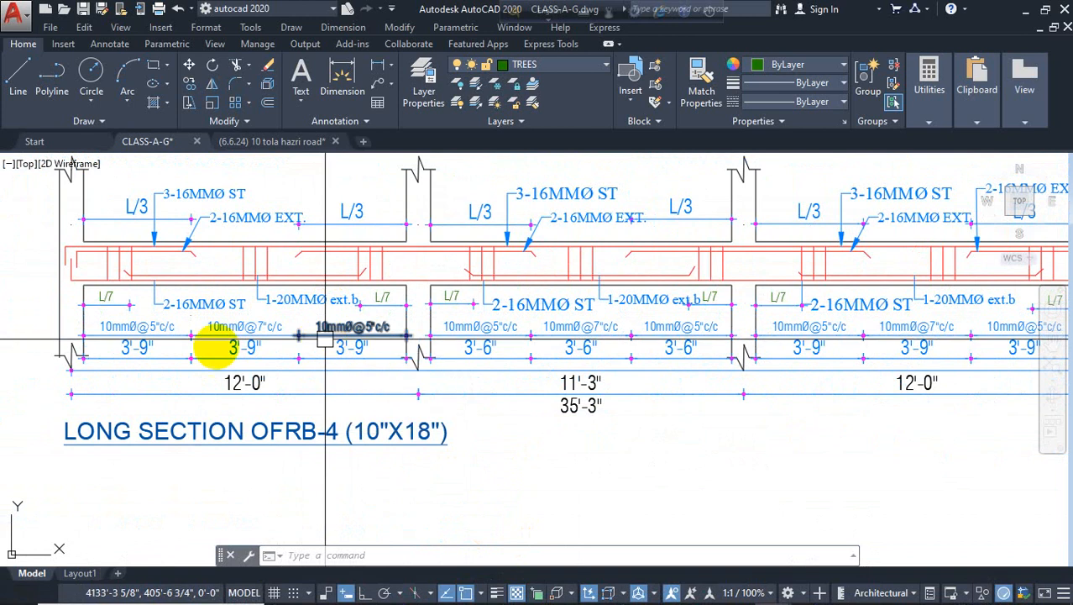
pyautogui.scroll(2, 396, 273)
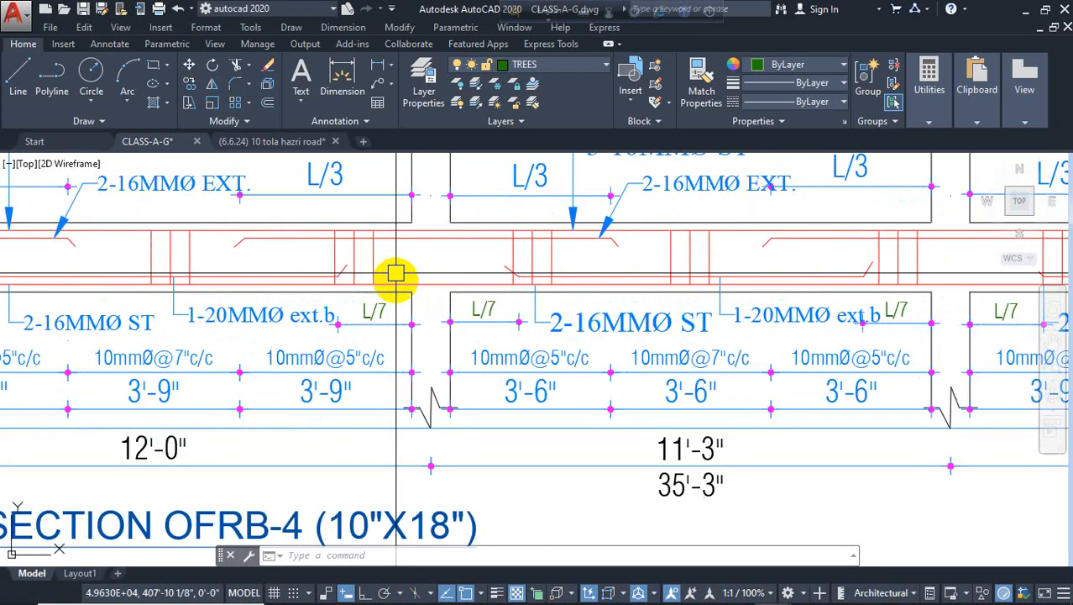
pyautogui.moveTo(395, 278); pyautogui.dragTo(592, 290, button='middle')
pyautogui.scroll(-2, 386, 284)
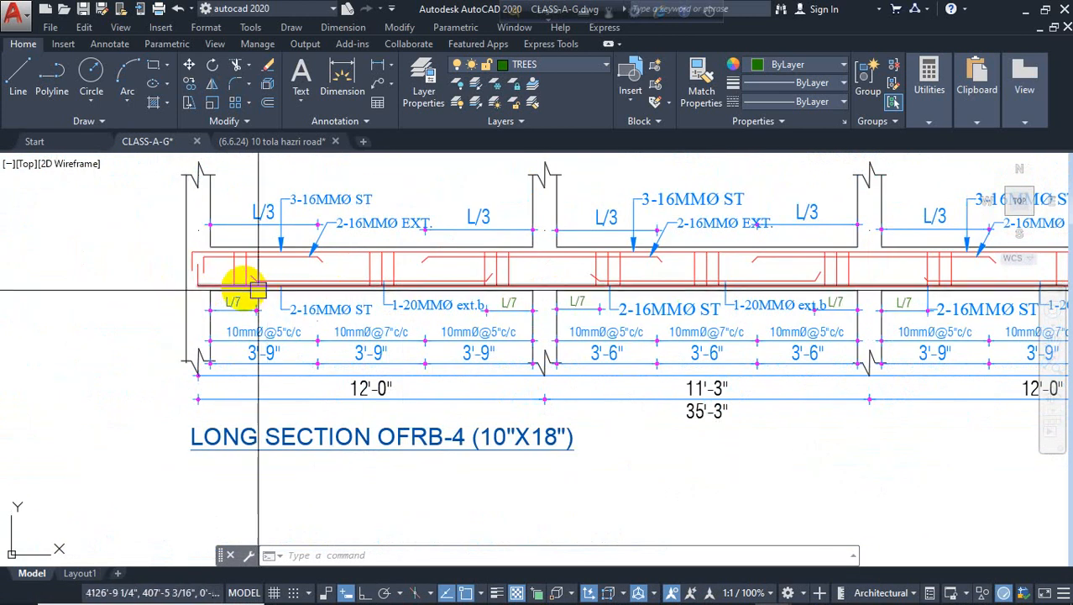
pyautogui.scroll(4, 189, 290)
pyautogui.scroll(-4, 184, 298)
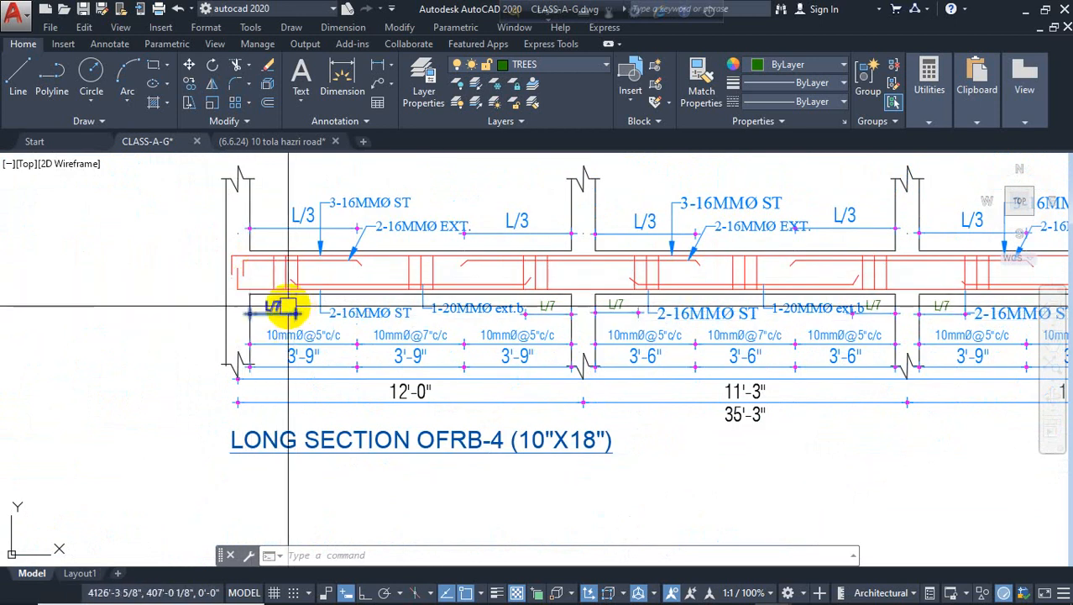
pyautogui.scroll(2, 288, 307)
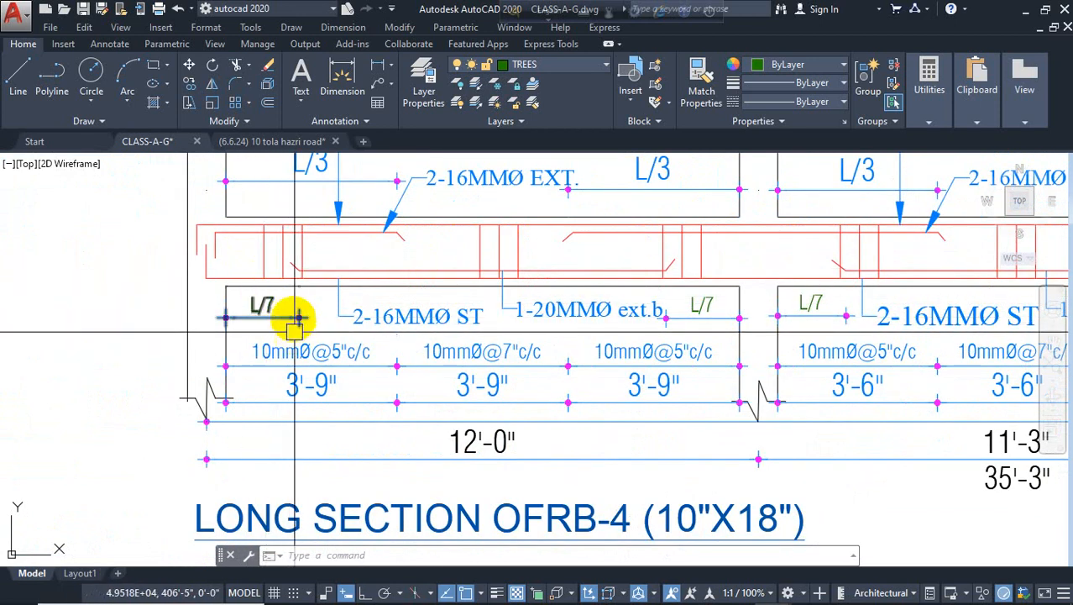
pyautogui.scroll(-2, 236, 327)
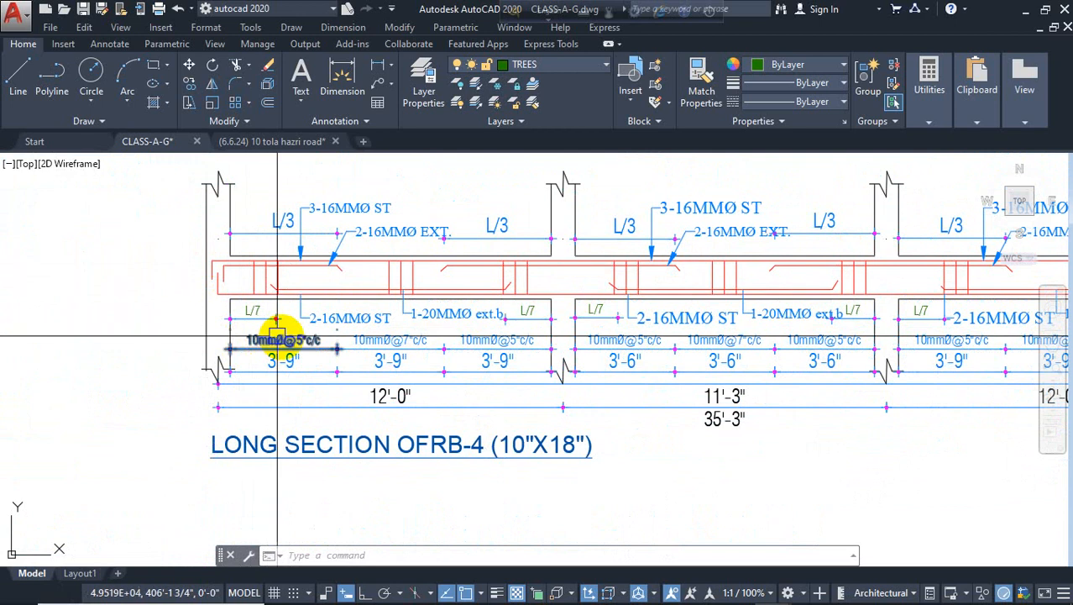
pyautogui.moveTo(318, 325); pyautogui.dragTo(239, 343, button='middle')
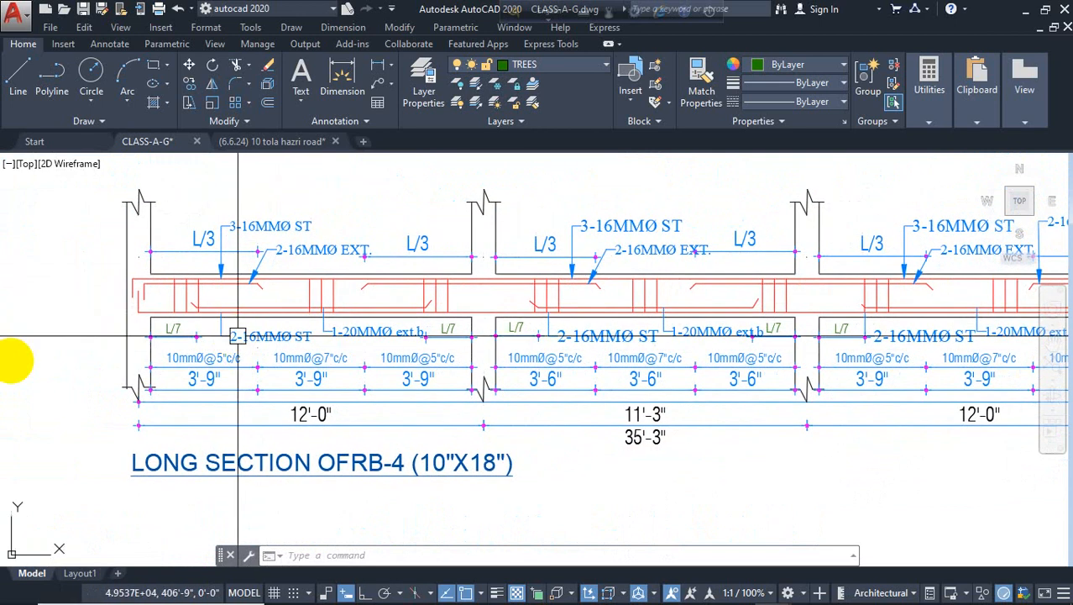
pyautogui.scroll(-2, 11, 361)
pyautogui.moveTo(272, 391); pyautogui.dragTo(378, 357, button='middle')
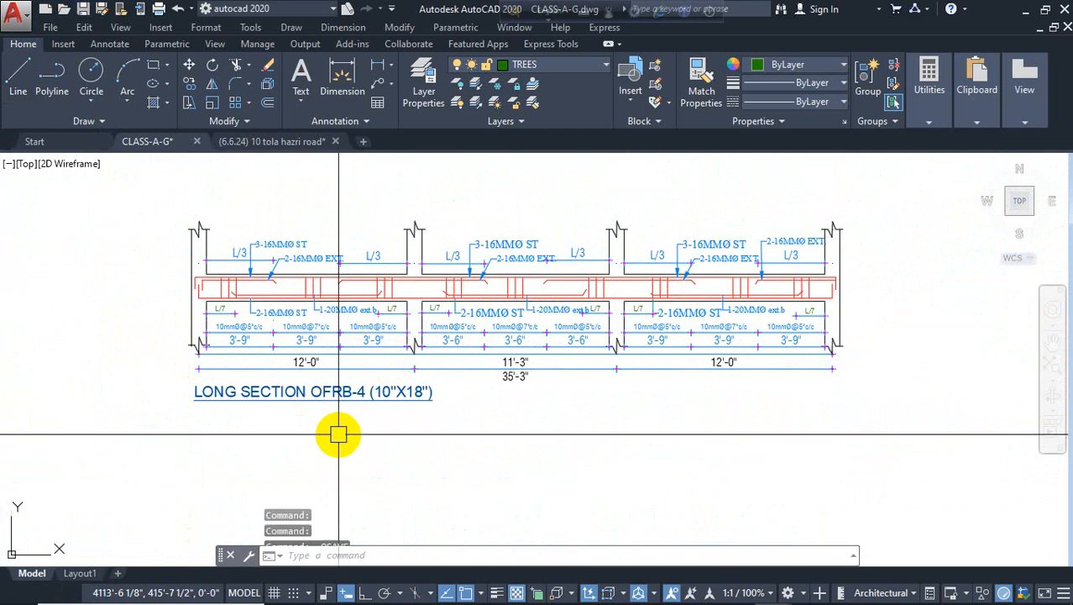
# Save the CLASS-A-G drawing with Ctrl+S and review the RB-4 rebars and L/3, L/7 markings.
pyautogui.hotkey('ctrl', 's')
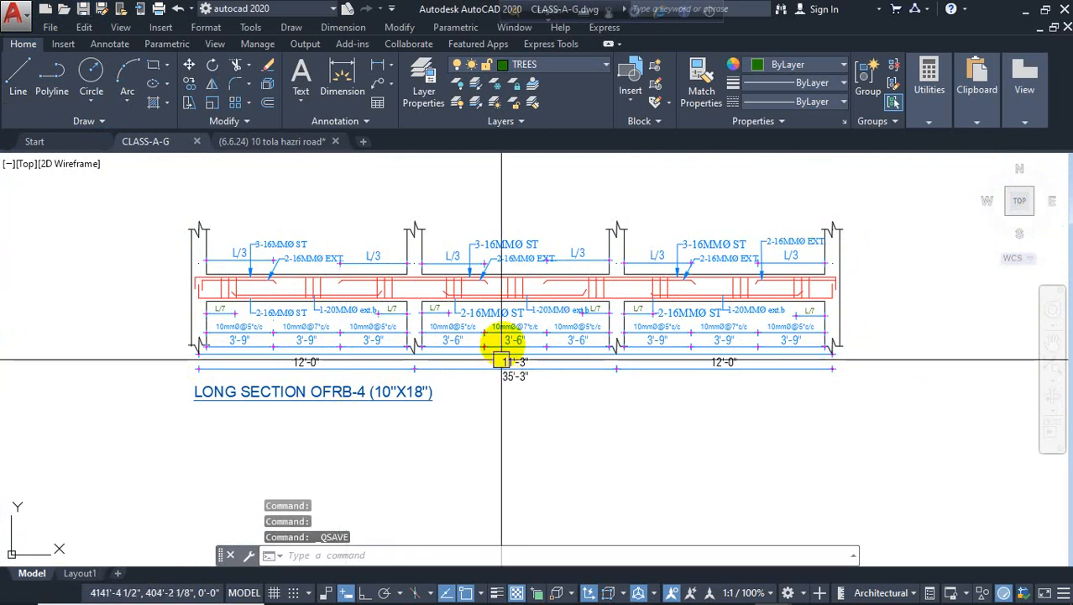
pyautogui.scroll(4, 199, 336)
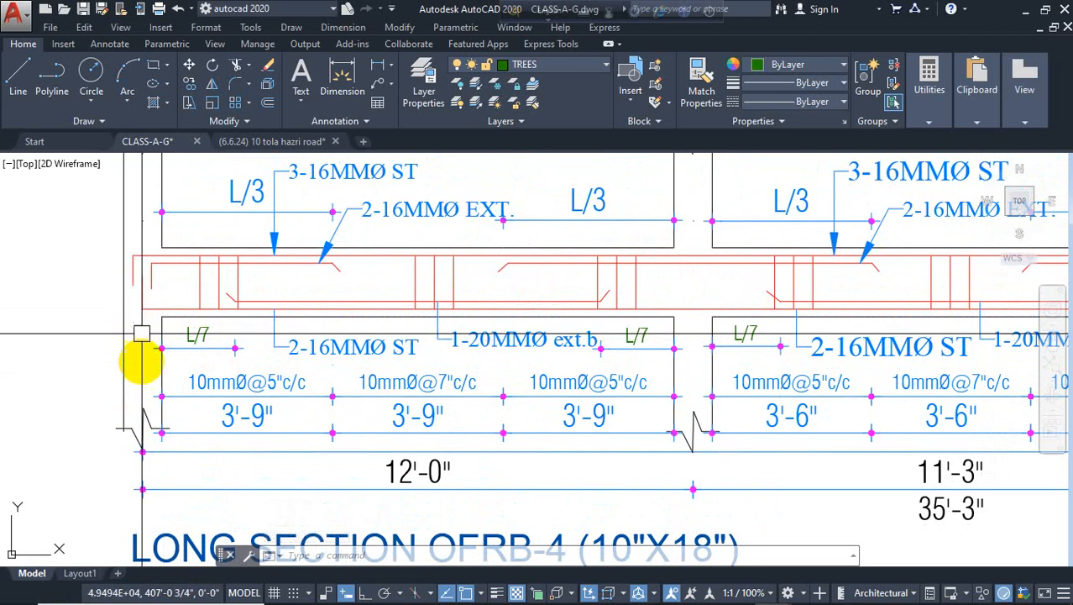
pyautogui.scroll(-4, 201, 344)
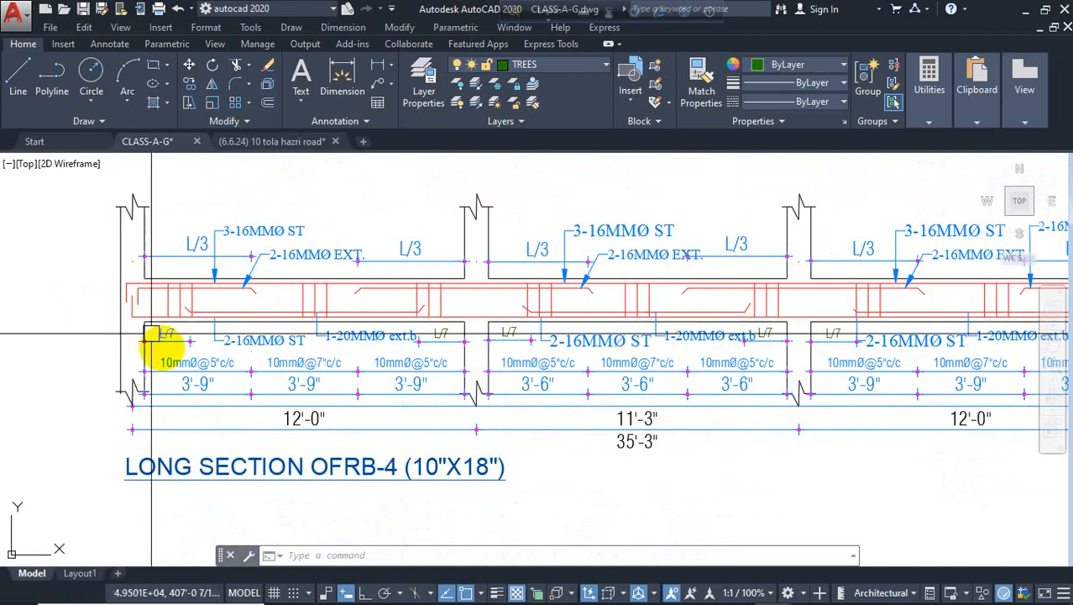
pyautogui.scroll(4, 159, 339)
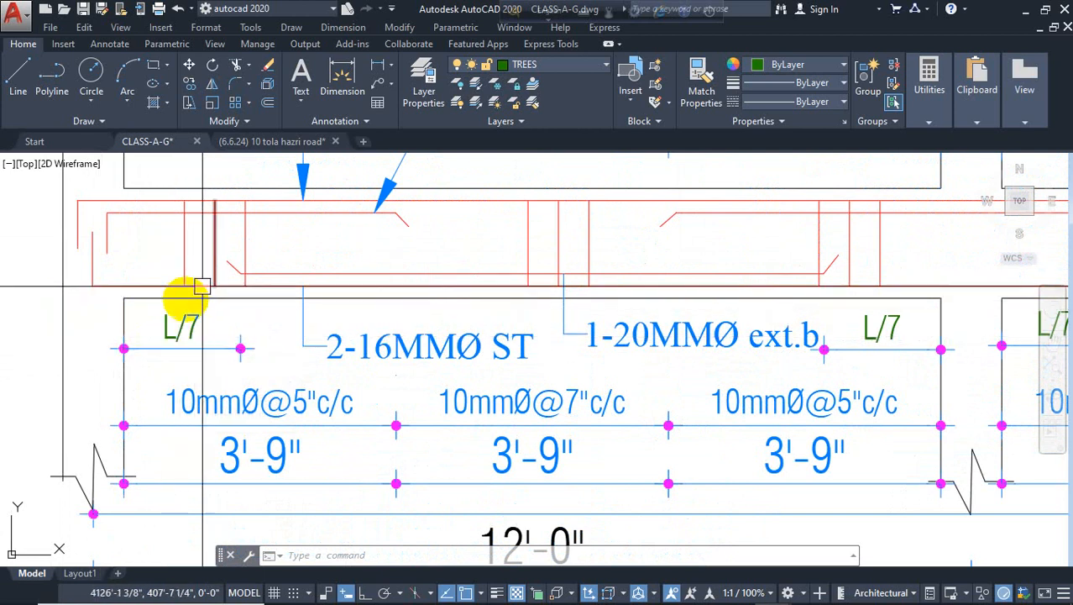
pyautogui.scroll(-4, 172, 333)
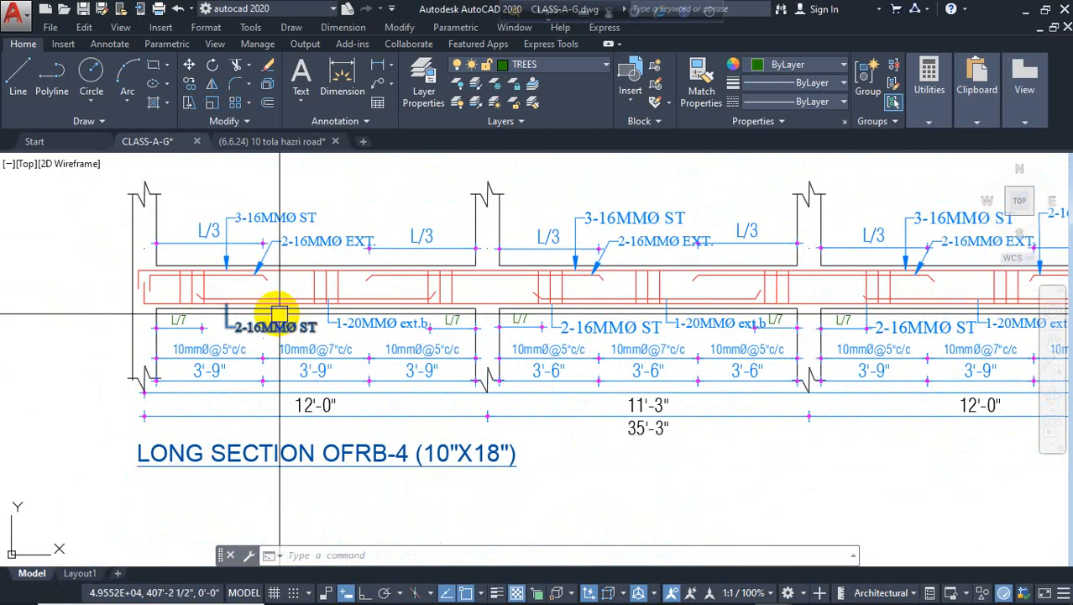
pyautogui.scroll(2, 489, 308)
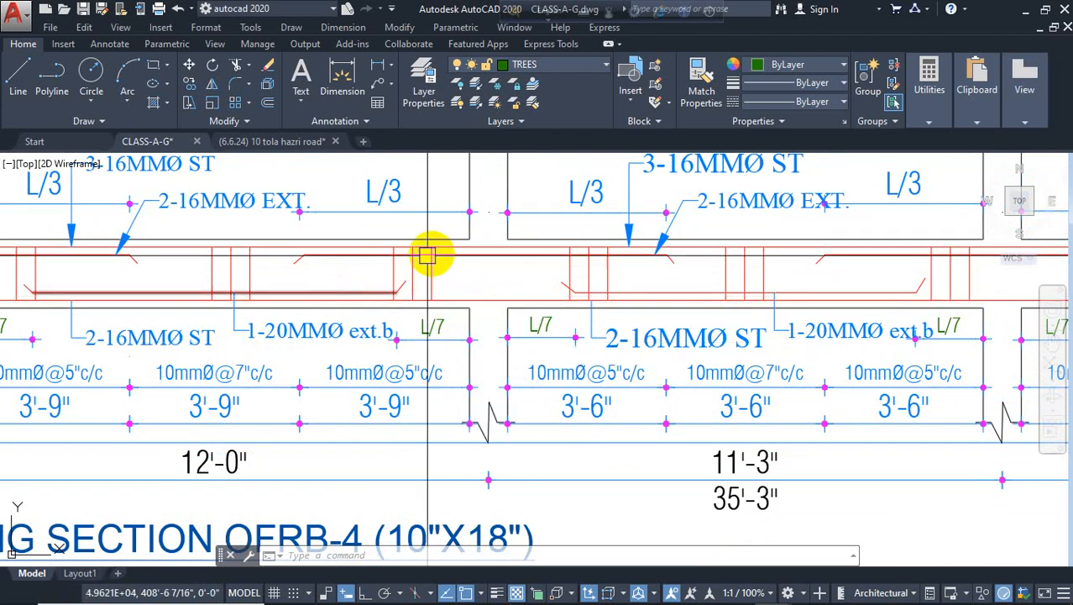
pyautogui.moveTo(240, 308); pyautogui.dragTo(515, 277, button='middle')
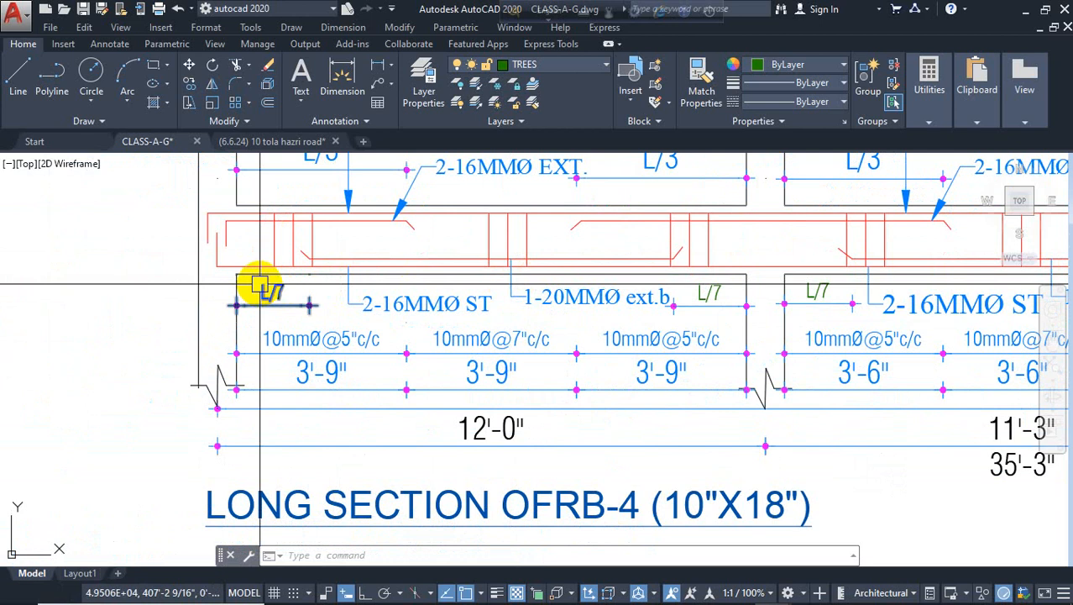
pyautogui.scroll(4, 252, 286)
pyautogui.scroll(-2, 271, 260)
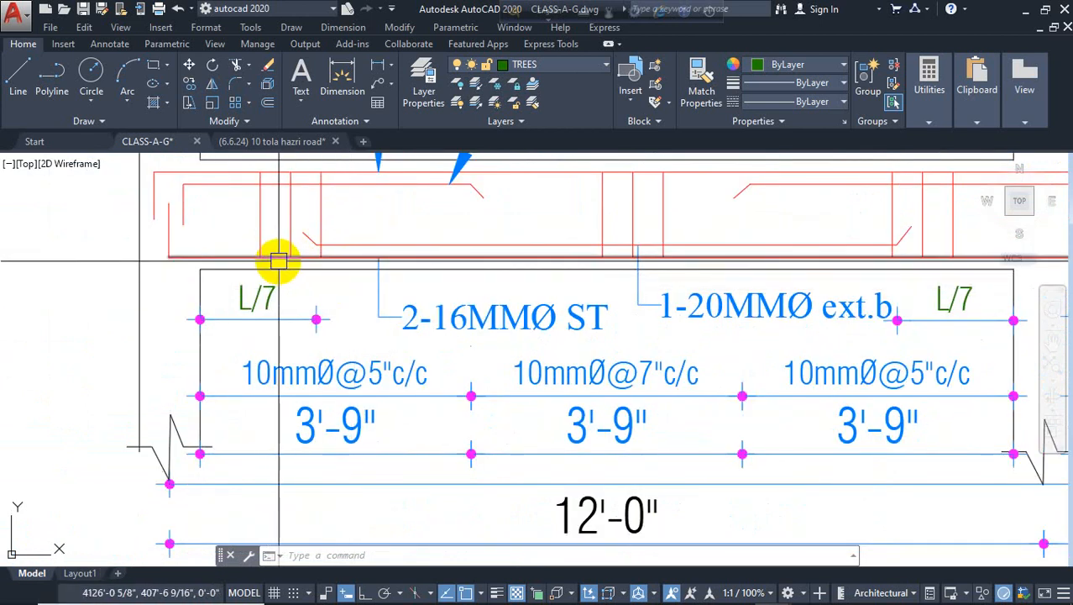
pyautogui.scroll(-8, 522, 503)
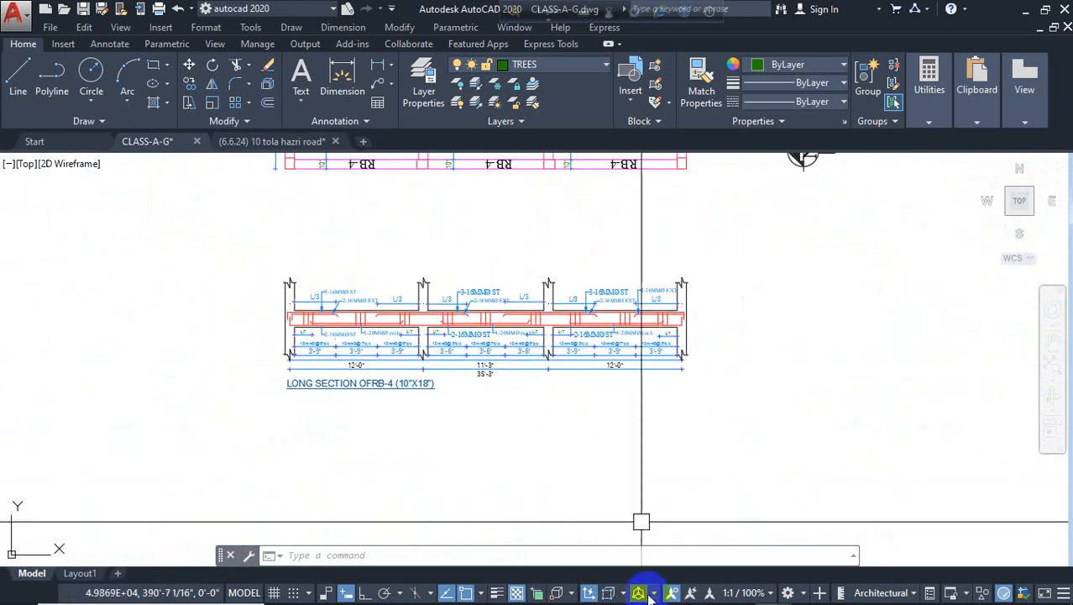
pyautogui.moveTo(666, 594)
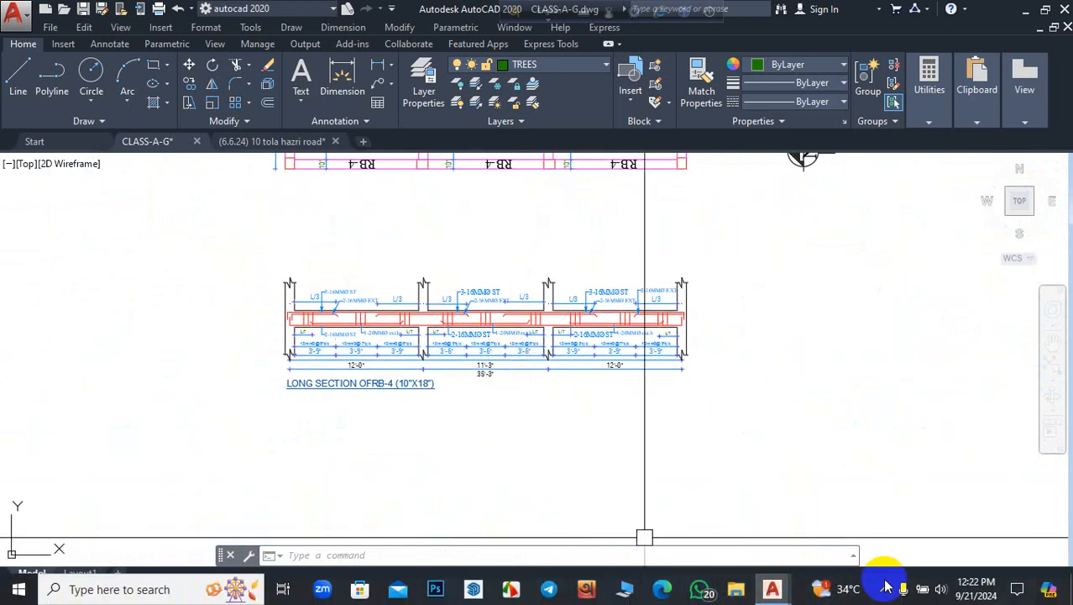